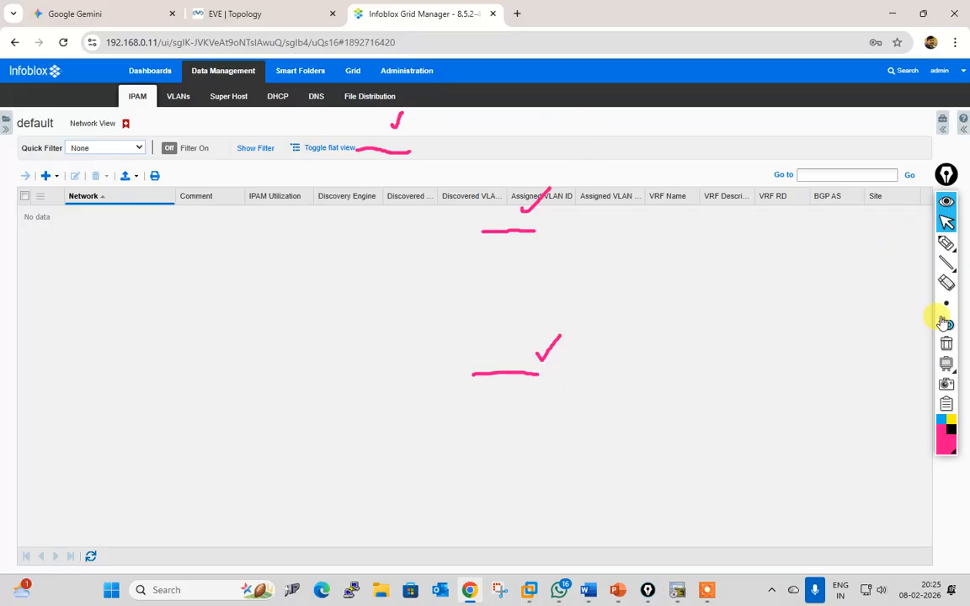
# Step: Create a network container at 192.168.0.0 with netmask 16 in the default network view
pyautogui.click(947, 344)
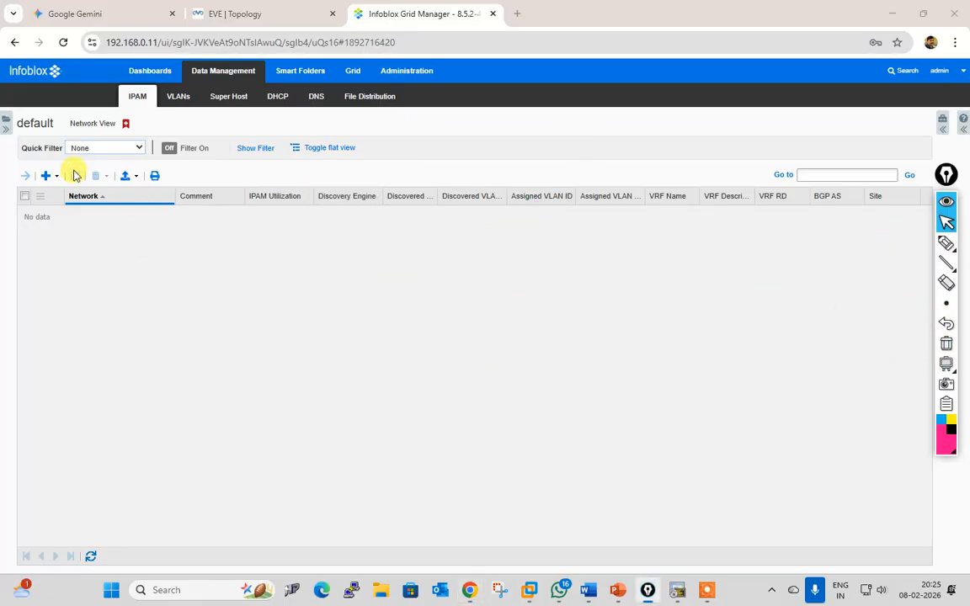
pyautogui.click(48, 176)
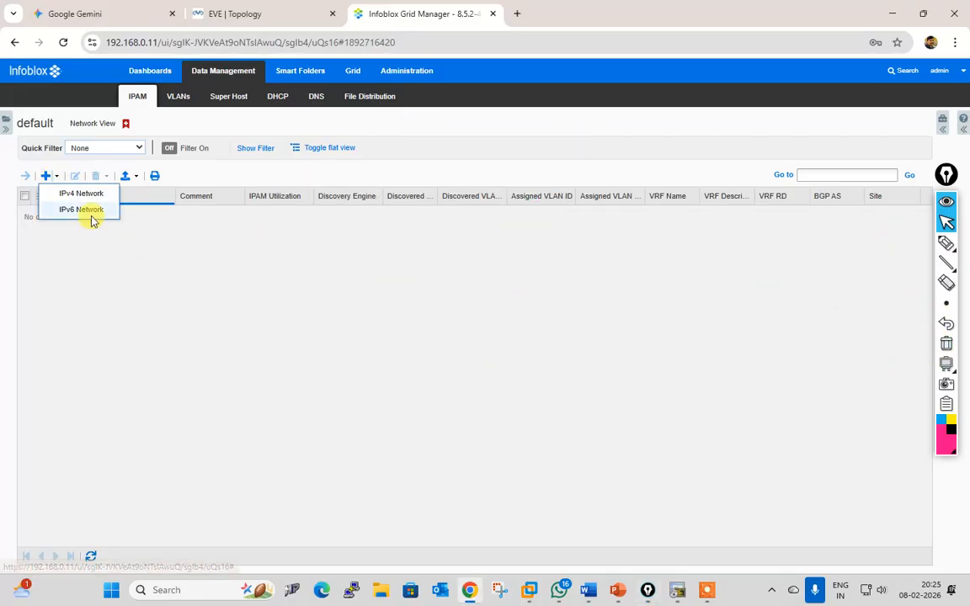
pyautogui.click(86, 195)
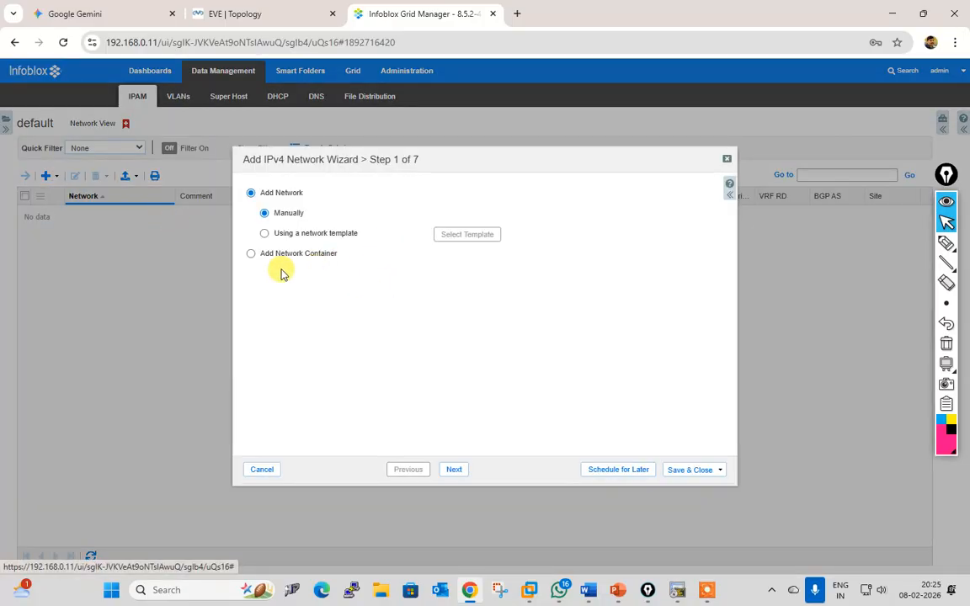
pyautogui.click(455, 470)
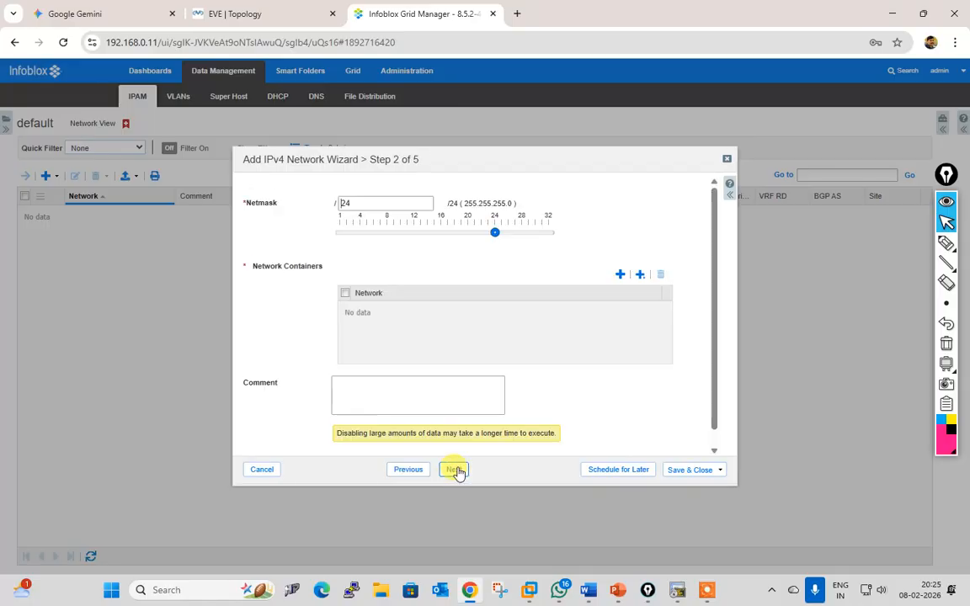
pyautogui.click(392, 203)
pyautogui.write('16')
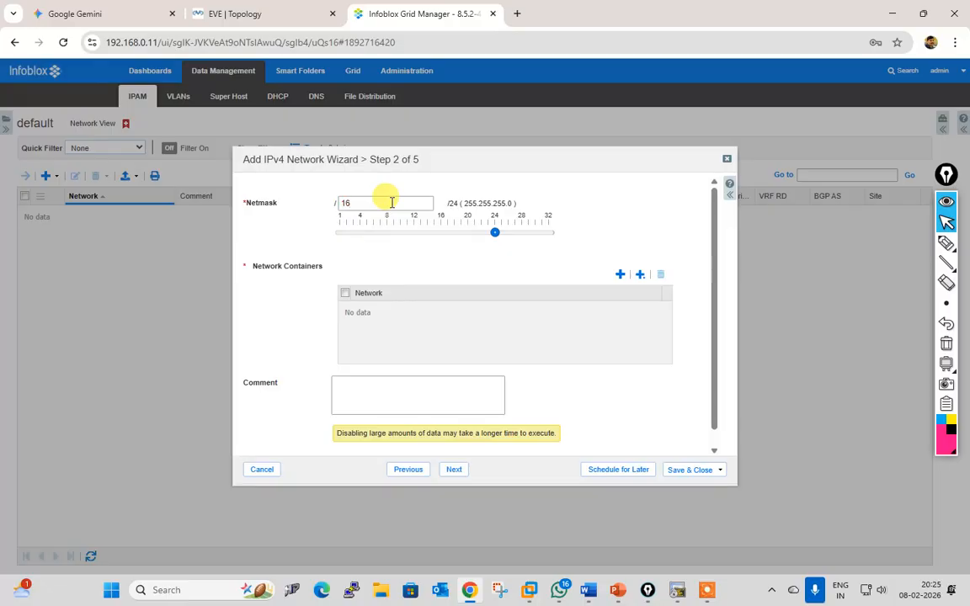
pyautogui.click(621, 277)
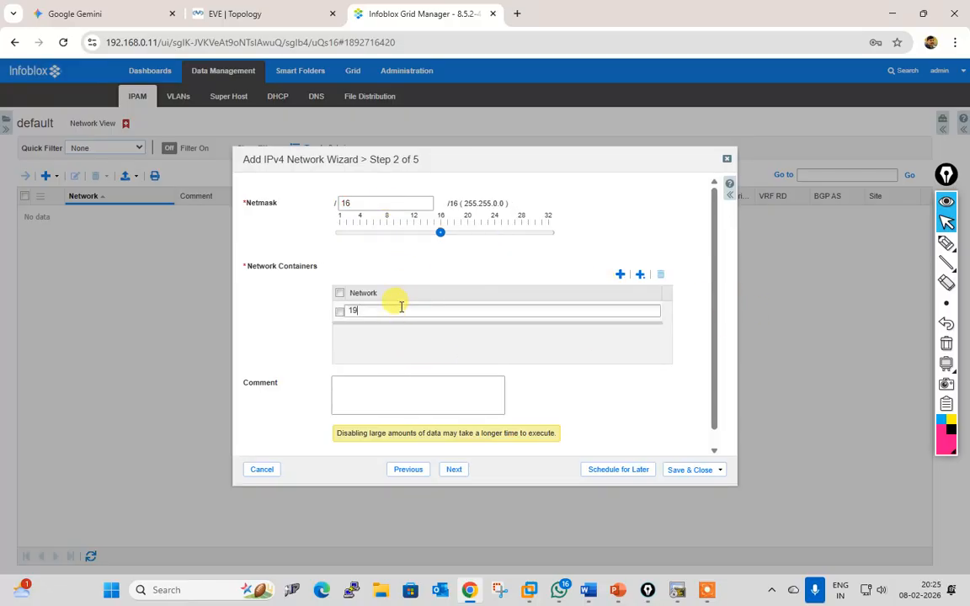
pyautogui.write('192.168.0.0')
pyautogui.click(455, 476)
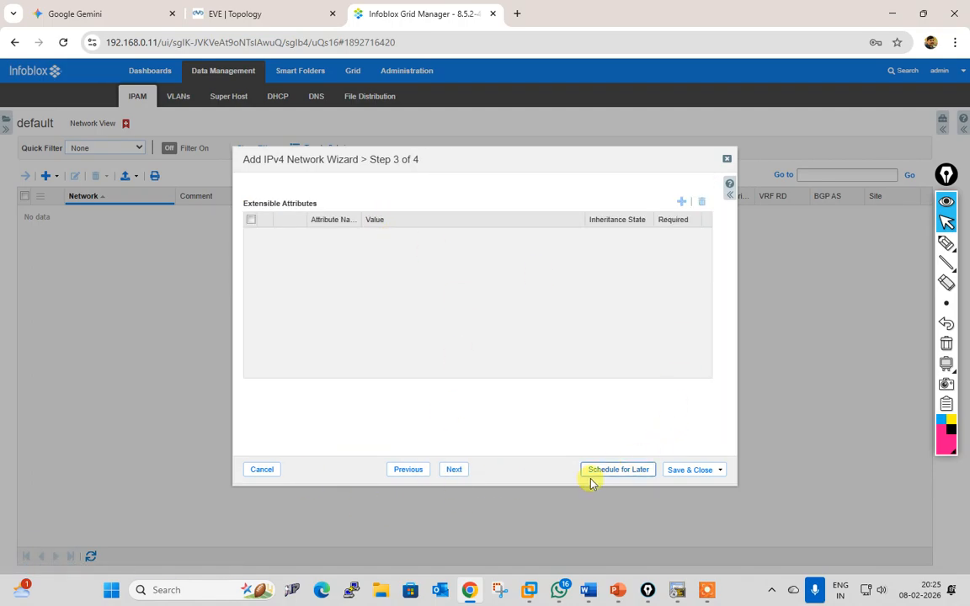
pyautogui.click(682, 471)
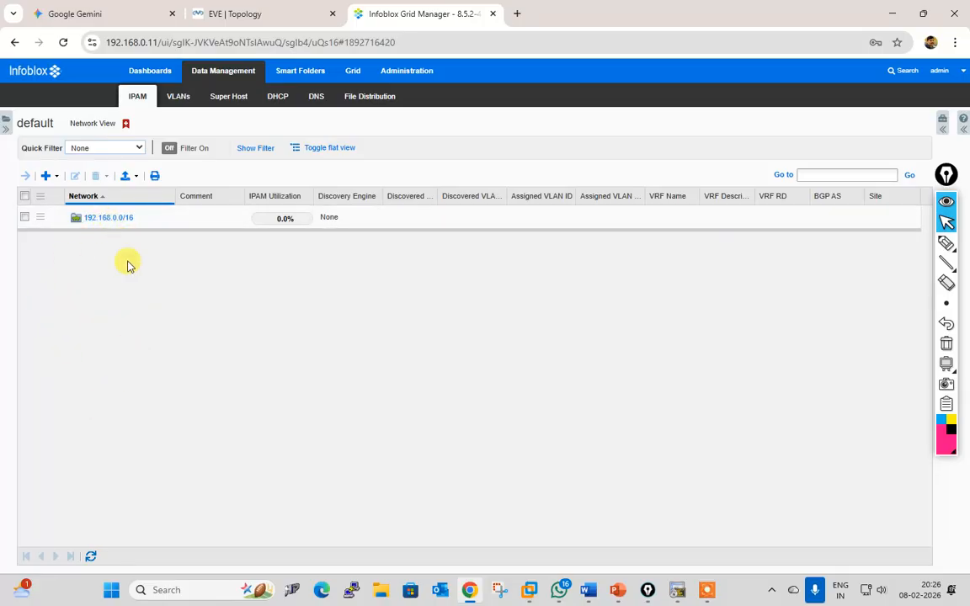
pyautogui.click(25, 217)
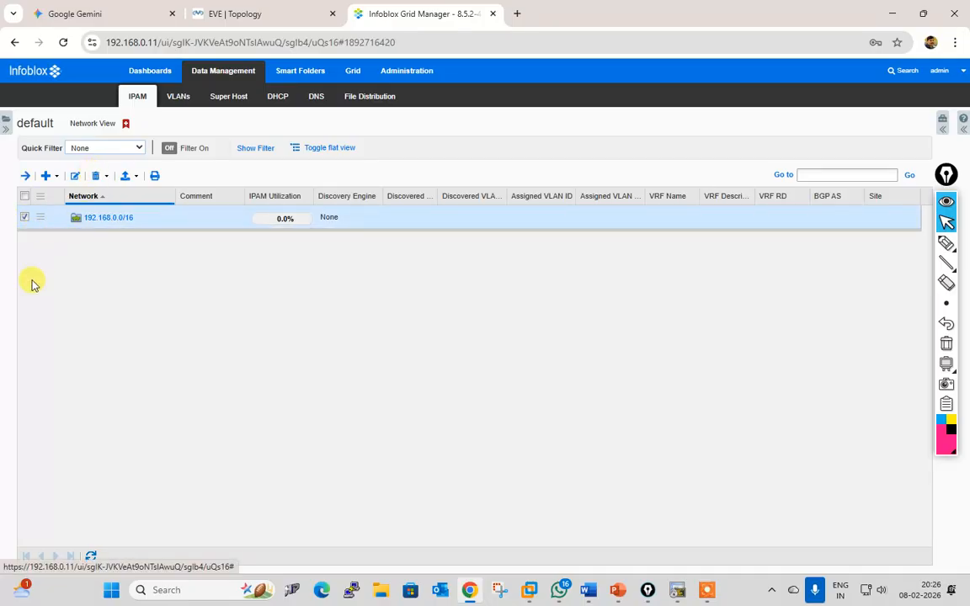
# Step: Add the 192.168.50.0 network with the default /24 netmask
pyautogui.click(25, 217)
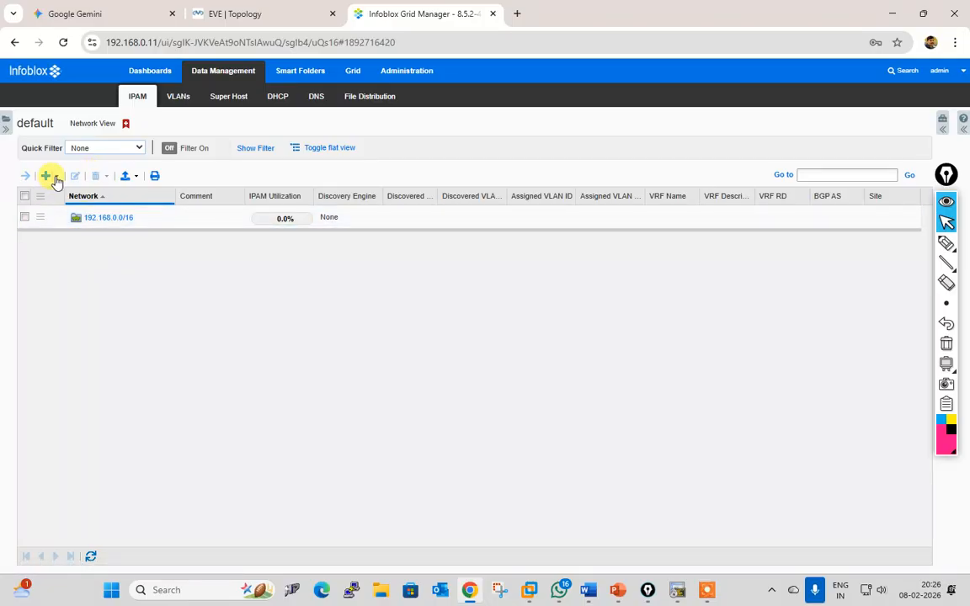
pyautogui.click(55, 180)
pyautogui.click(92, 192)
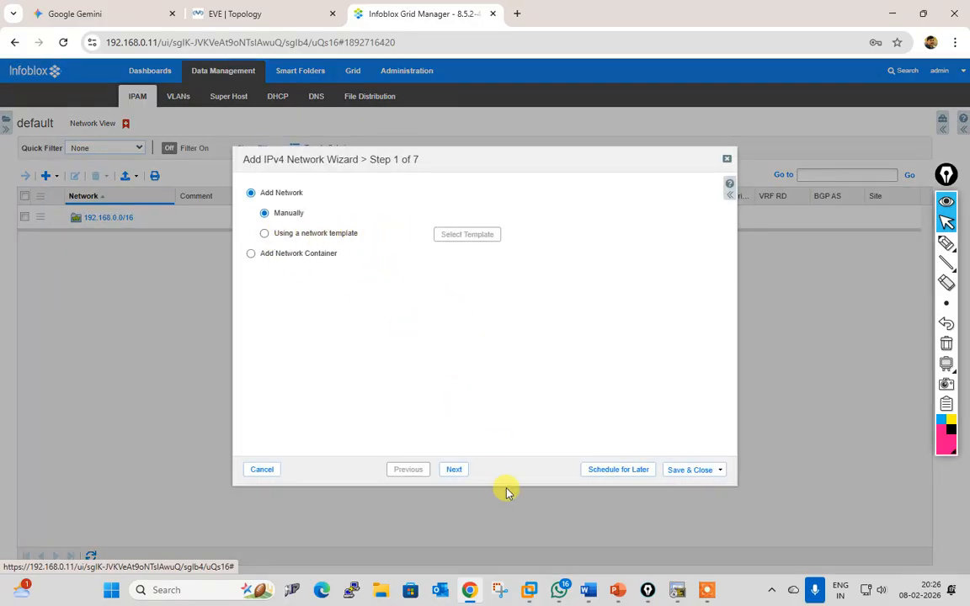
pyautogui.click(455, 469)
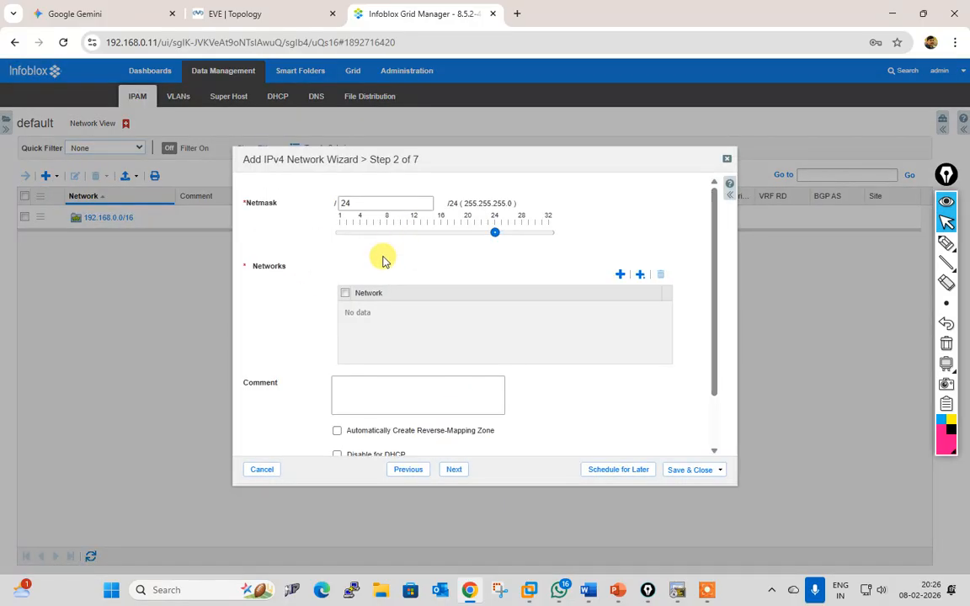
pyautogui.click(620, 275)
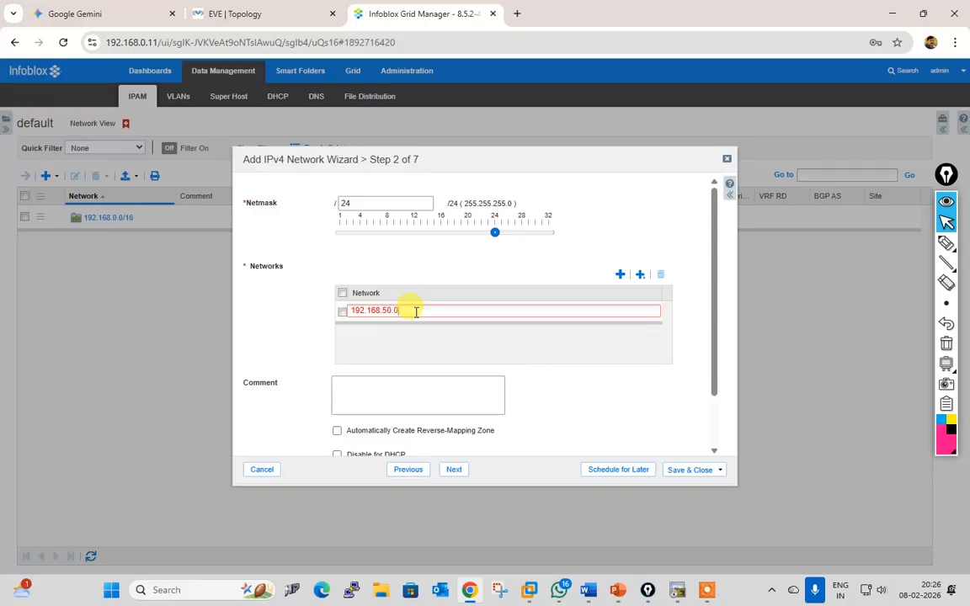
pyautogui.click(463, 474)
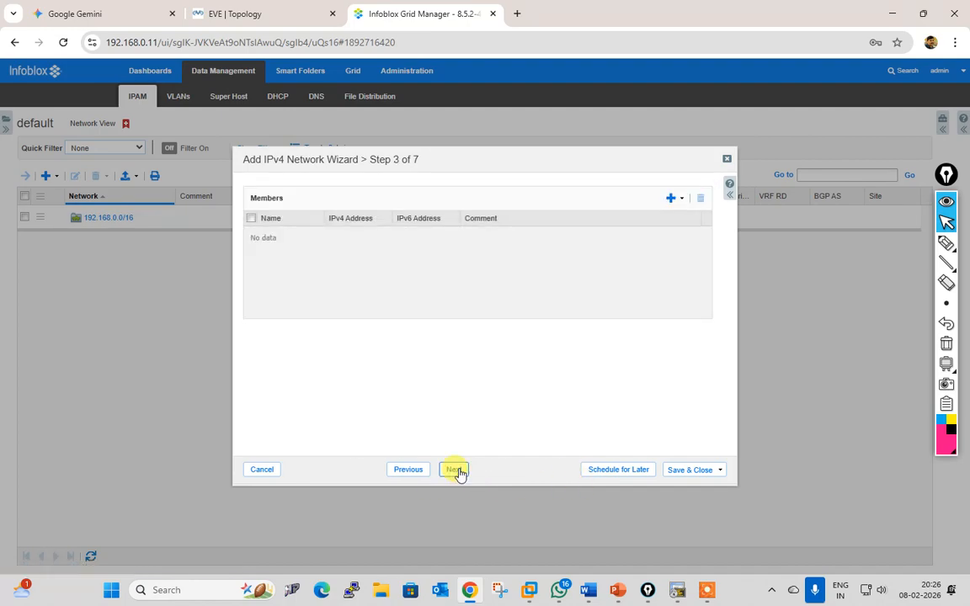
pyautogui.click(691, 472)
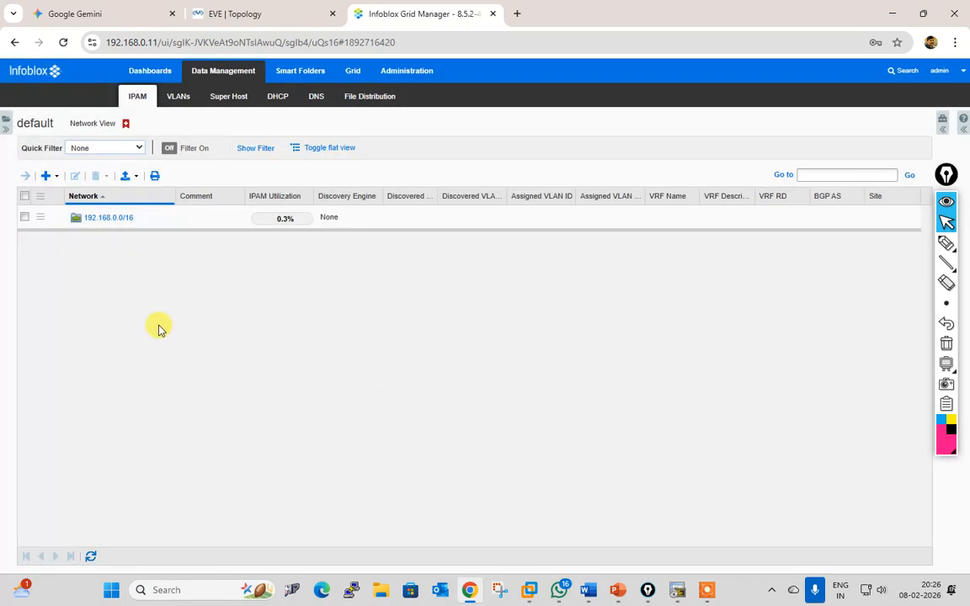
# Step: List the 192.168.0.0/16 container's contents to confirm 192.168.50.0/24, then return to IPAM Home
pyautogui.click(105, 218)
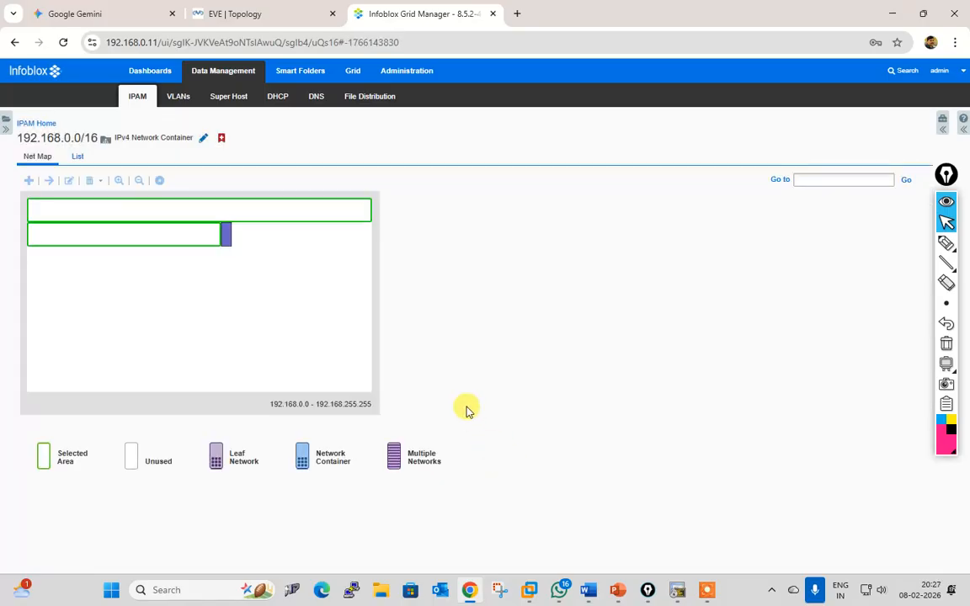
pyautogui.click(77, 157)
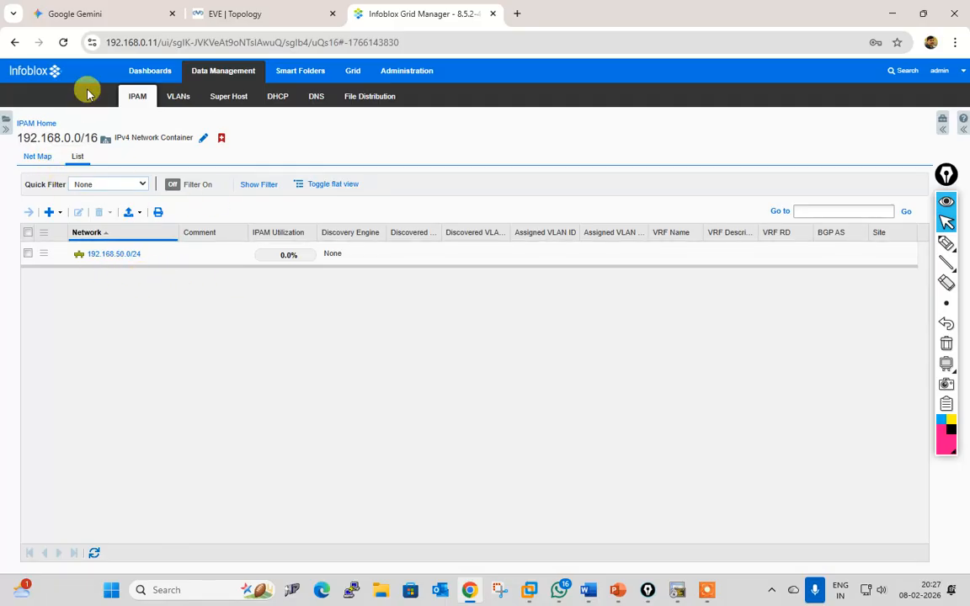
pyautogui.click(46, 124)
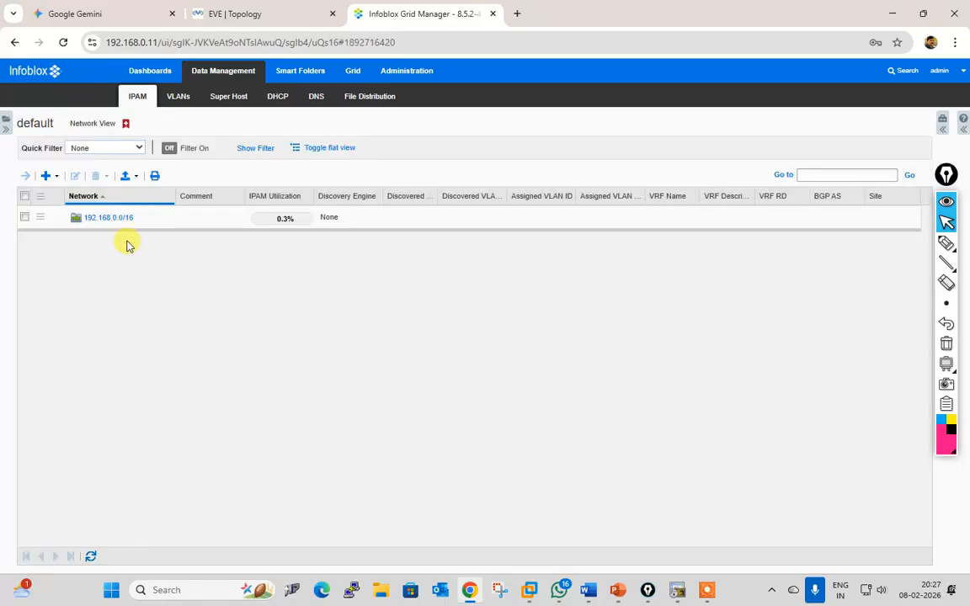
# Step: Delete only the 192.168.0.0/16 container, re-parenting its 192.168.50.0/24 subnetwork
pyautogui.click(25, 218)
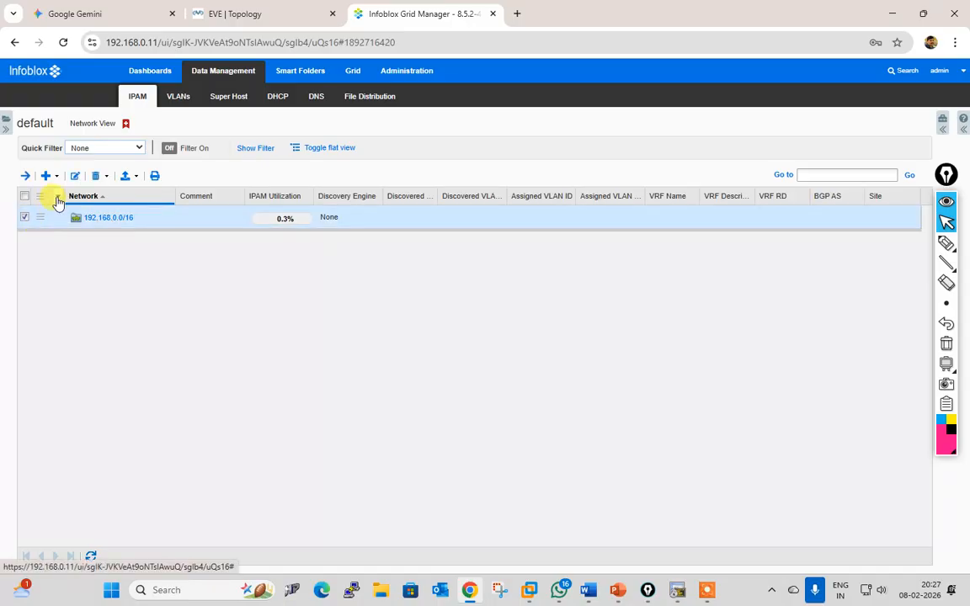
pyautogui.click(96, 177)
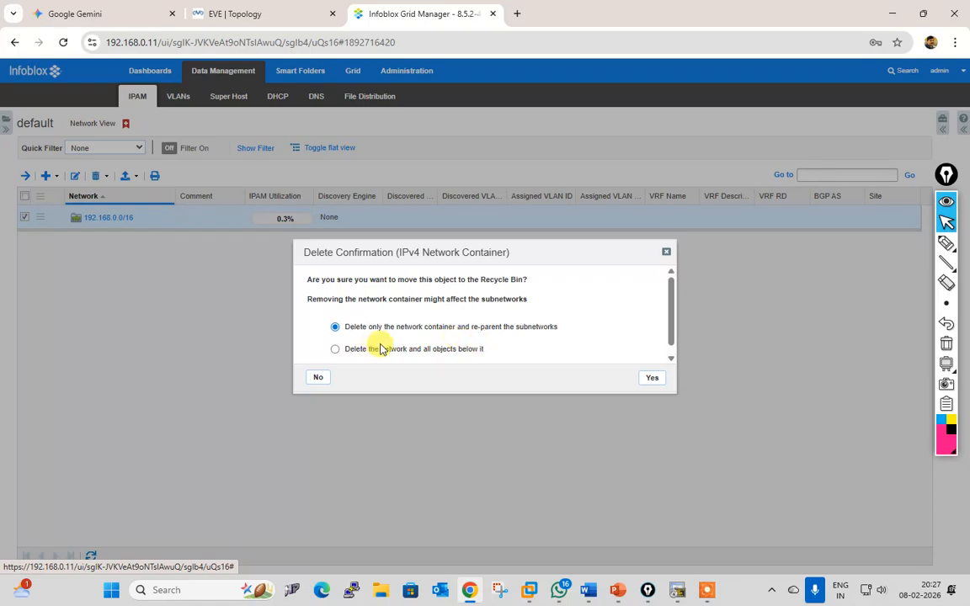
pyautogui.click(652, 379)
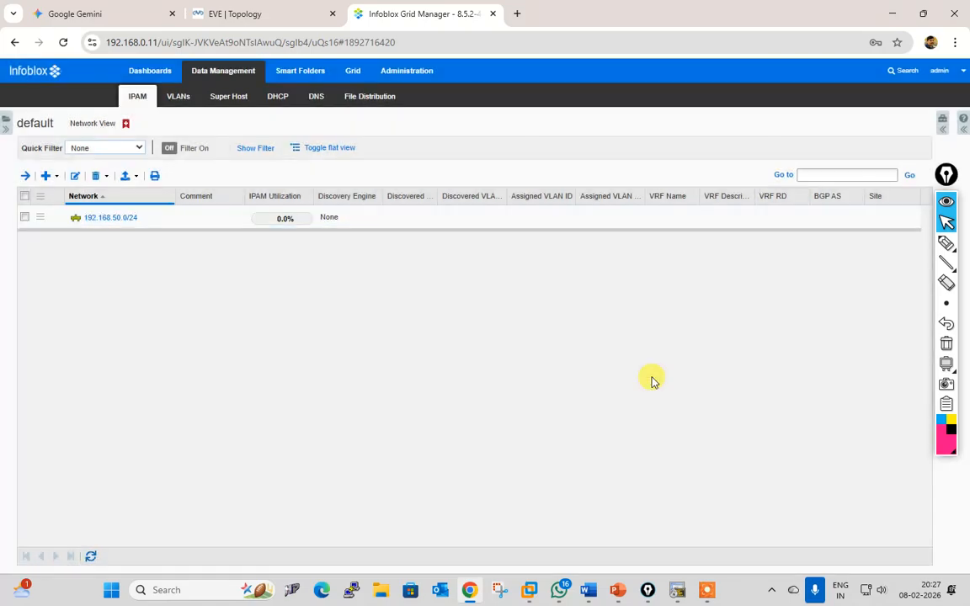
# Step: Recreate the 192.168.0.0/16 network container and save it
pyautogui.click(50, 178)
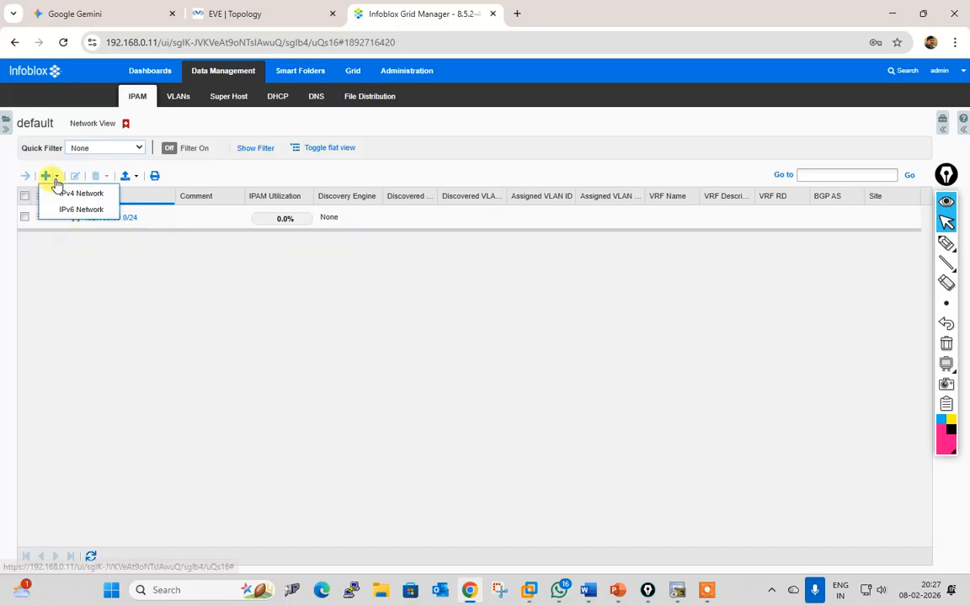
pyautogui.click(84, 195)
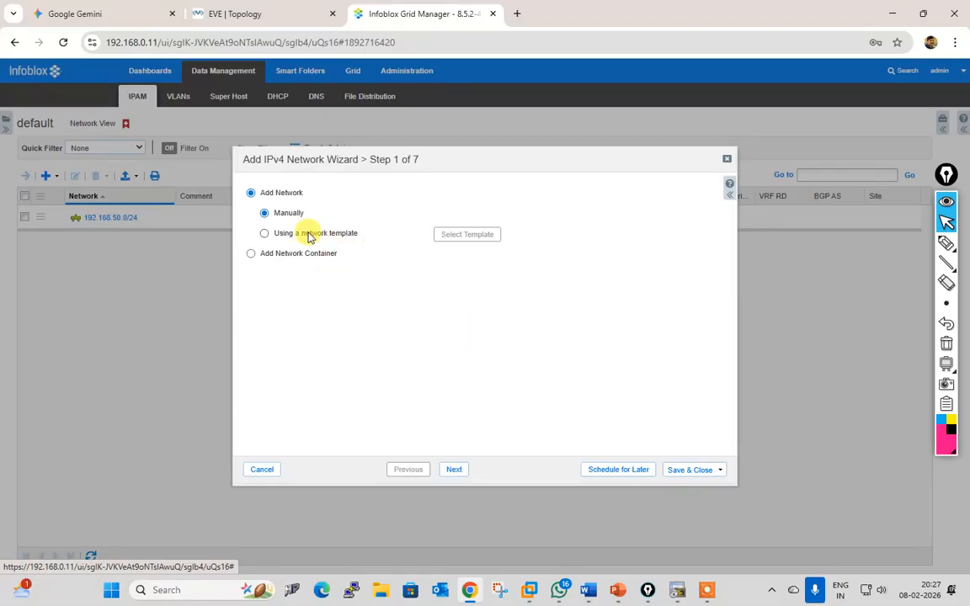
pyautogui.click(297, 254)
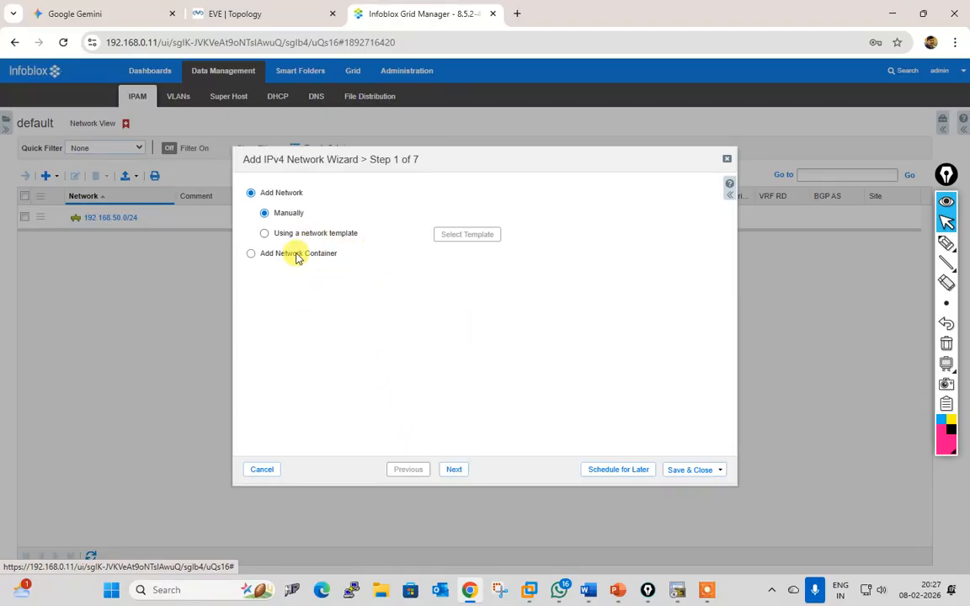
pyautogui.click(460, 476)
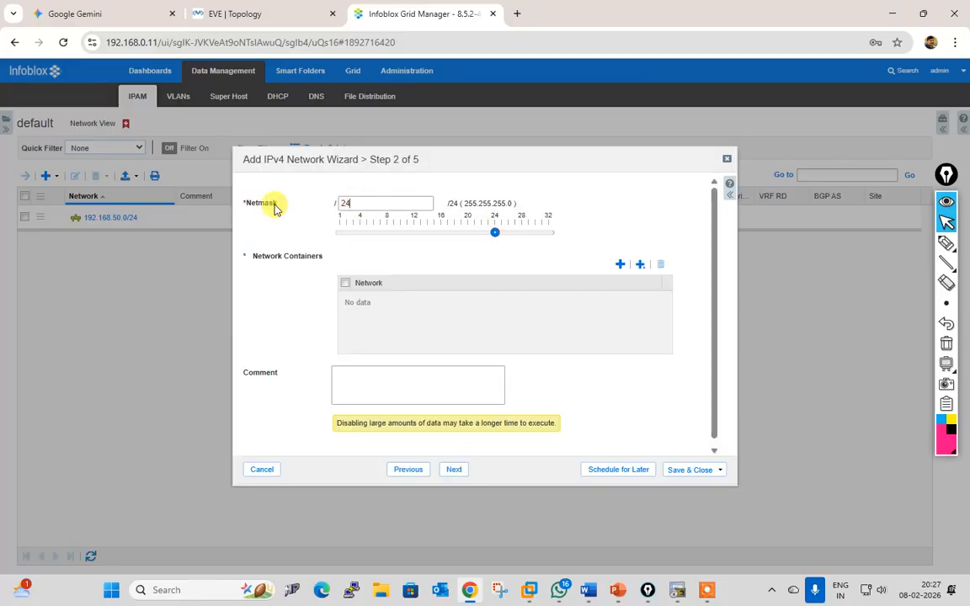
pyautogui.write('16')
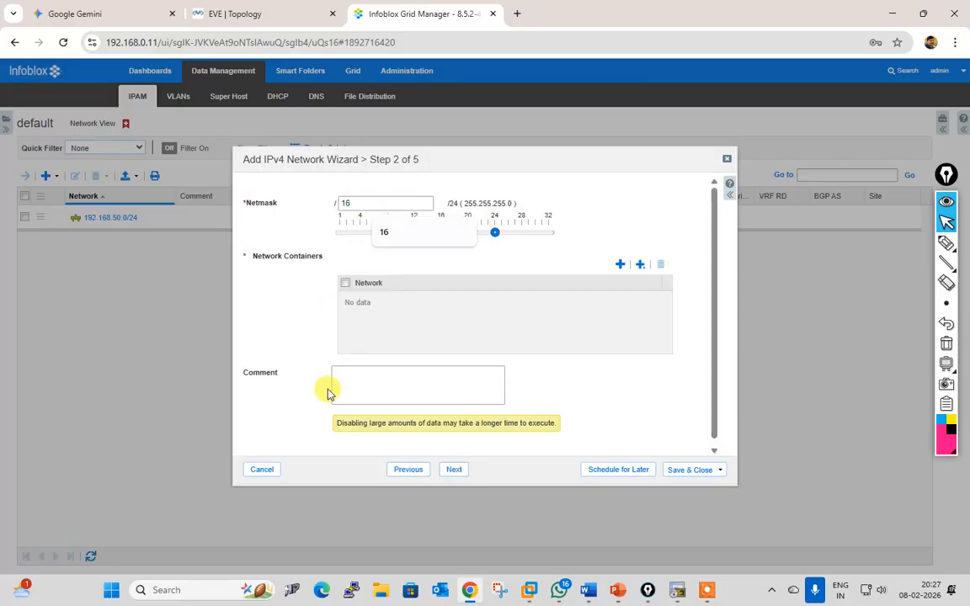
pyautogui.click(622, 265)
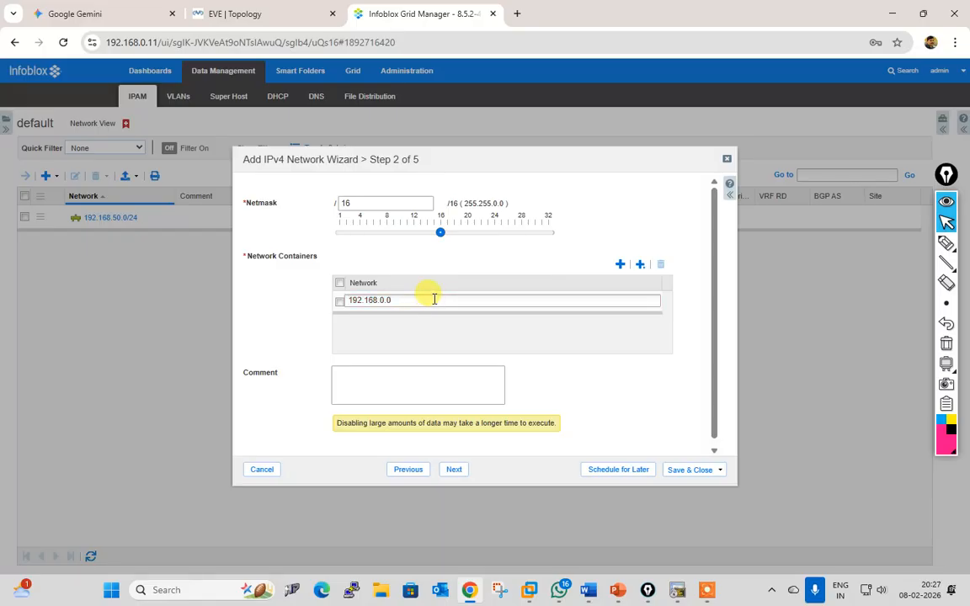
pyautogui.click(454, 470)
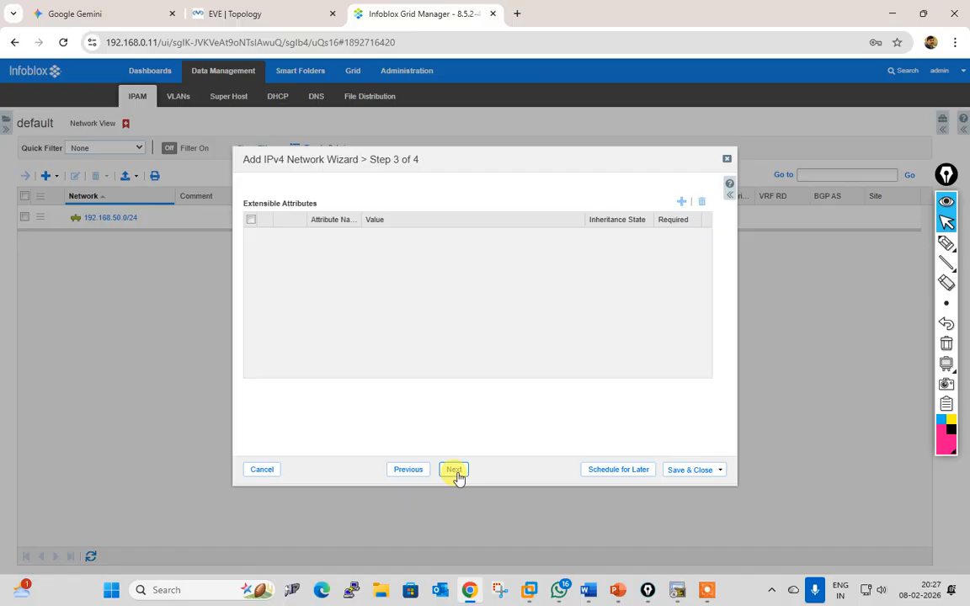
pyautogui.click(456, 470)
pyautogui.click(684, 472)
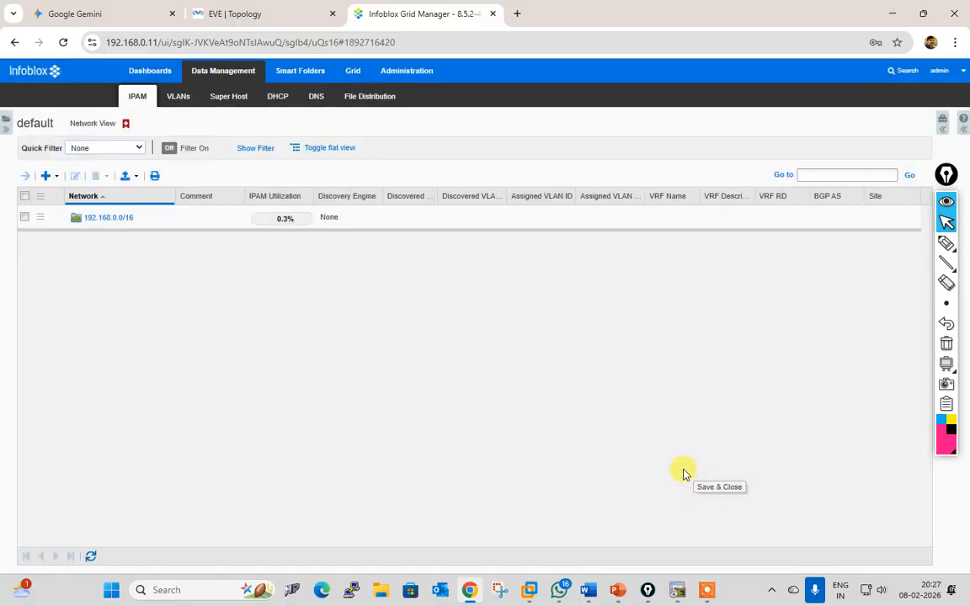
# Step: Confirm the new container again holds 192.168.50.0/24, then return to the IPAM list
pyautogui.click(108, 218)
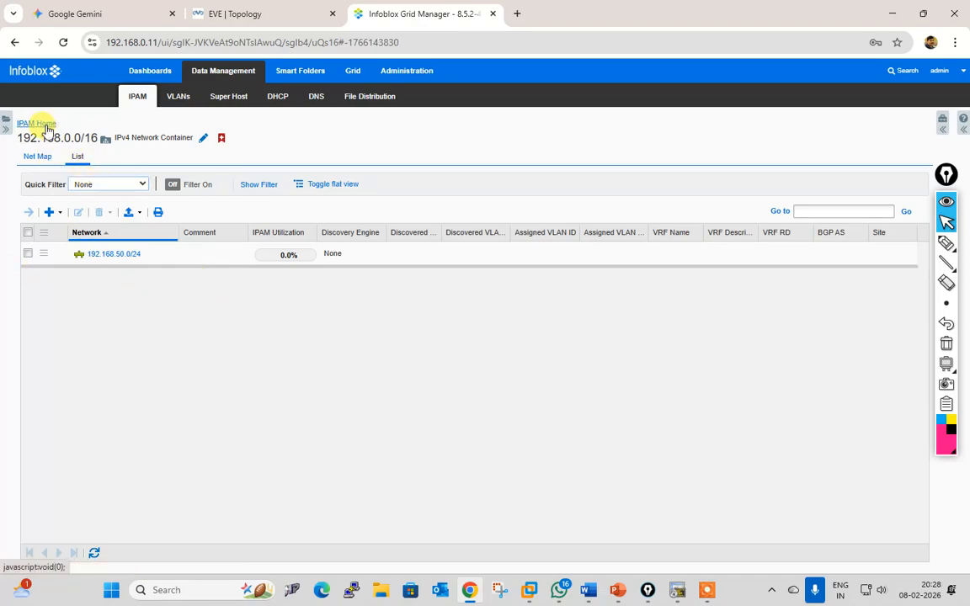
pyautogui.click(38, 123)
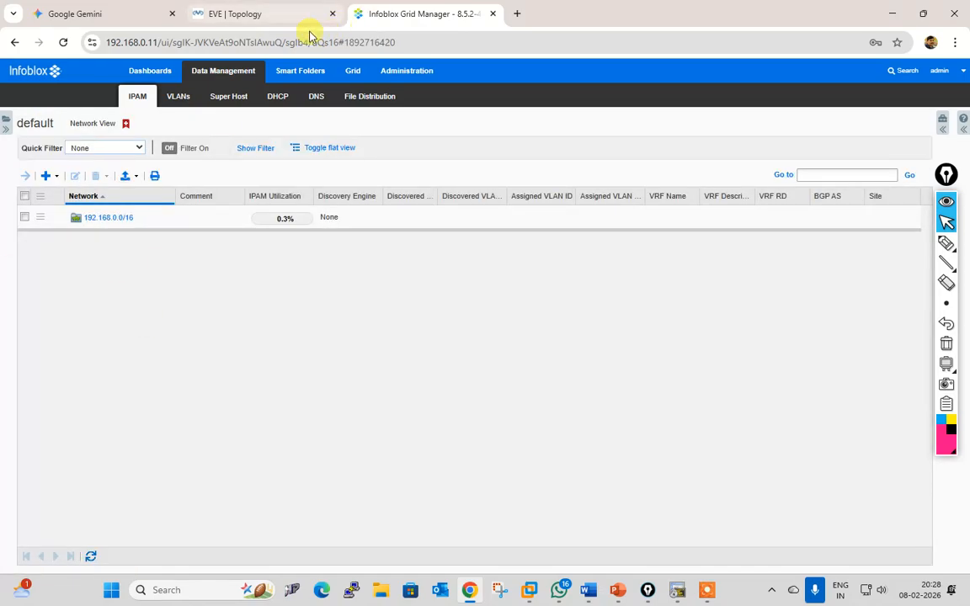
pyautogui.click(226, 15)
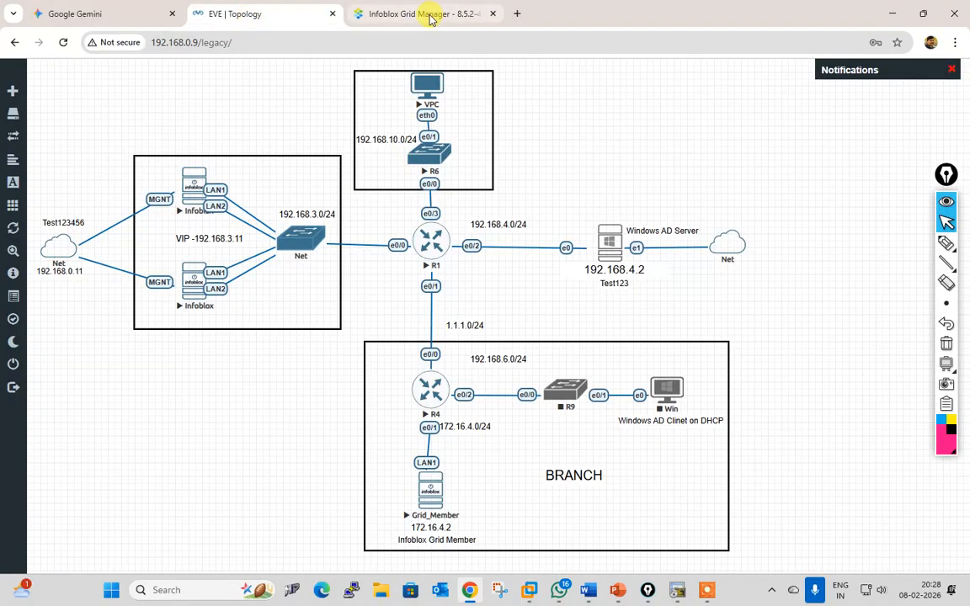
pyautogui.click(383, 13)
pyautogui.click(46, 176)
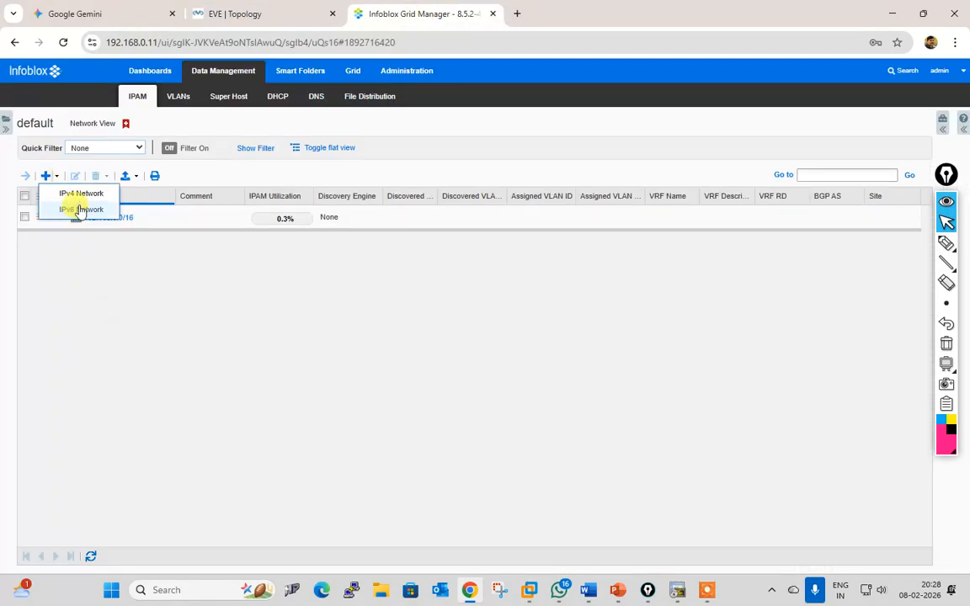
# Step: Start a manually defined IPv4 network and add a 192.168.10.0 row with /24 netmask
pyautogui.click(76, 206)
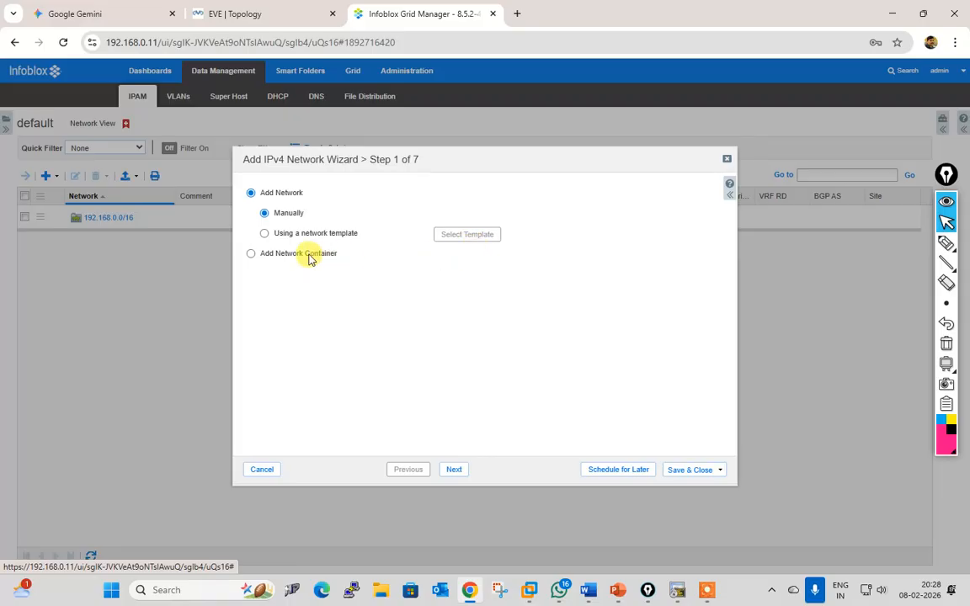
pyautogui.click(311, 239)
pyautogui.click(454, 469)
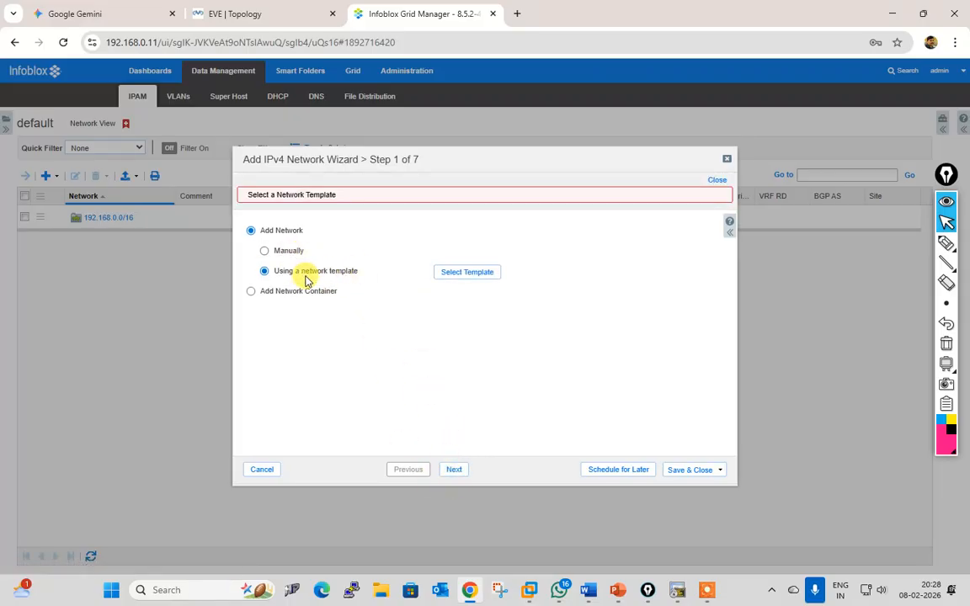
pyautogui.click(287, 252)
pyautogui.click(455, 470)
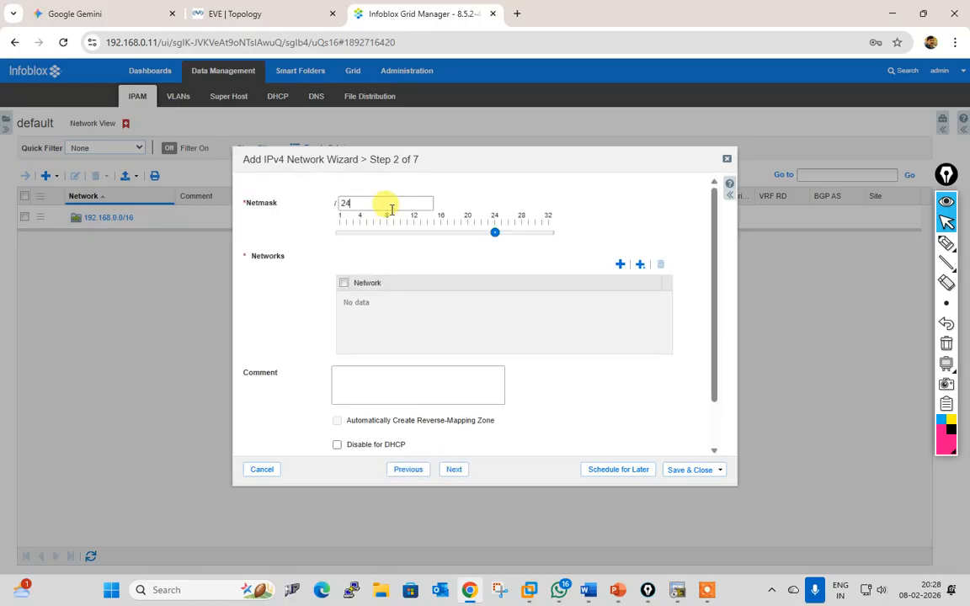
pyautogui.click(619, 264)
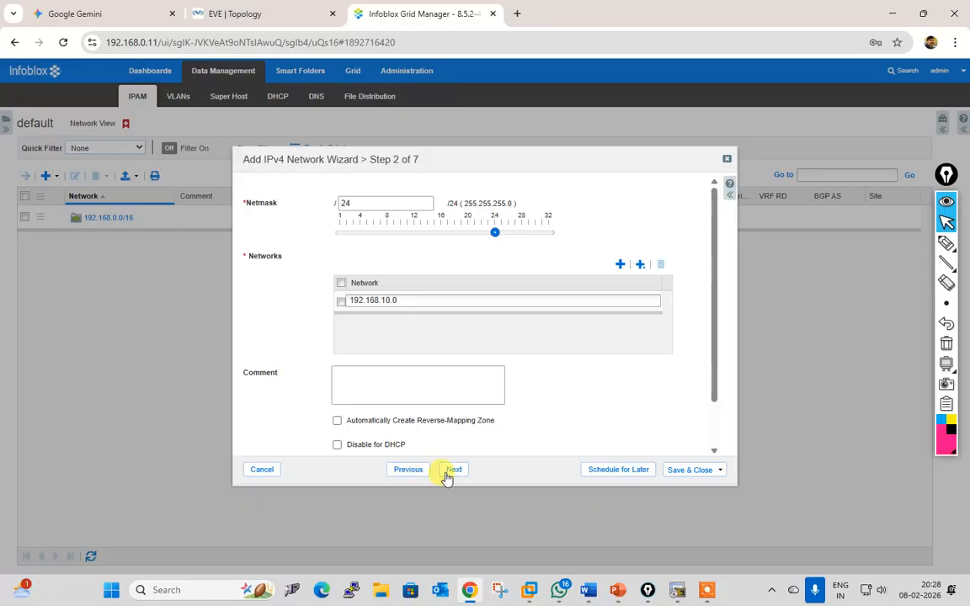
pyautogui.scroll(-1, 549, 416)
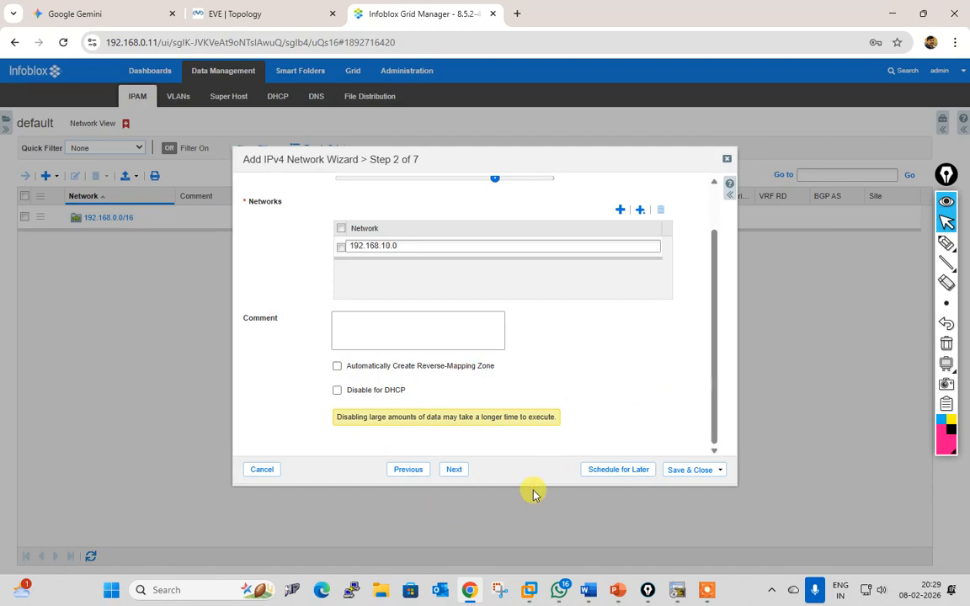
# Step: Step through the Members and DHCP options pages and save 192.168.10.0/24
pyautogui.click(455, 469)
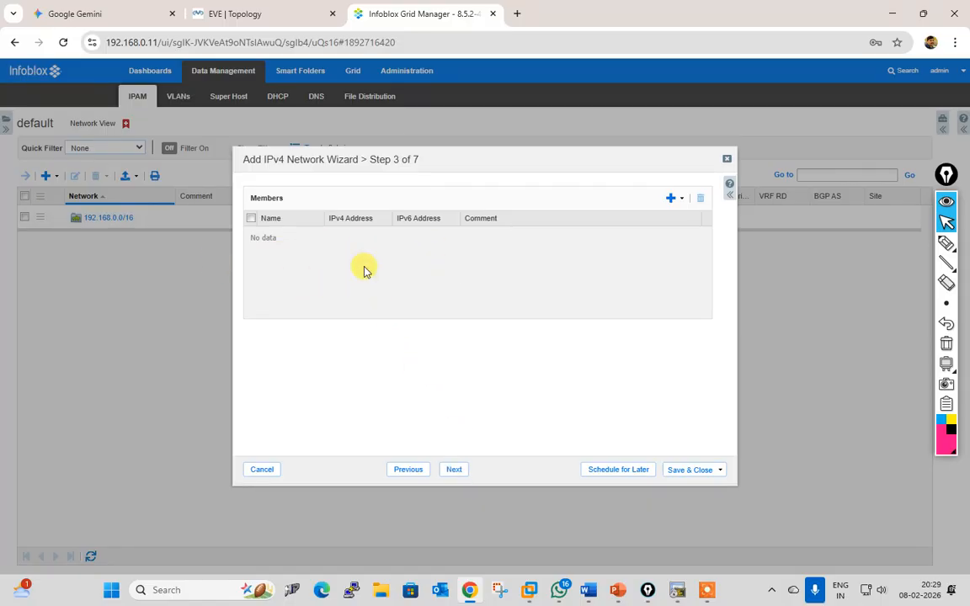
pyautogui.click(454, 470)
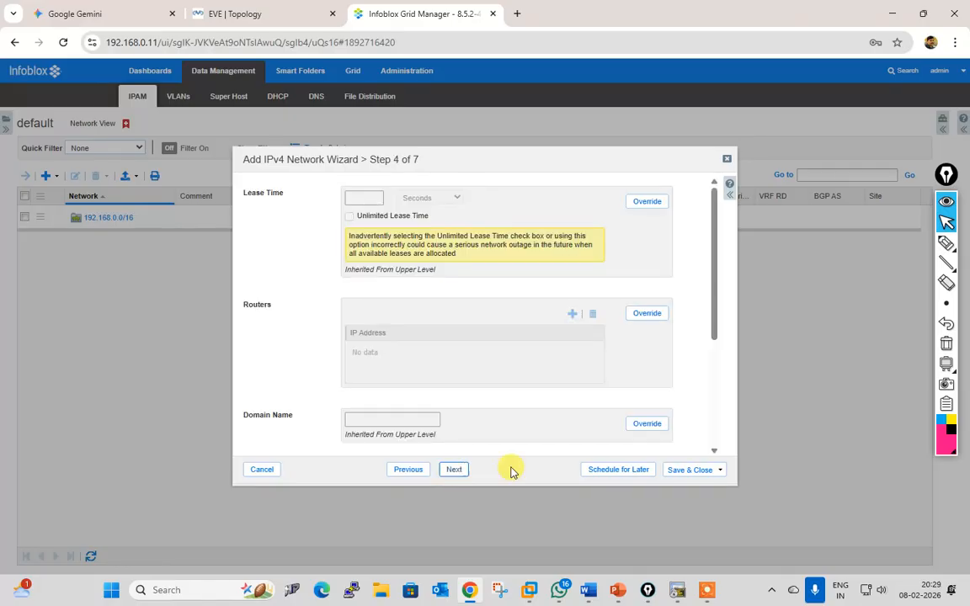
pyautogui.click(409, 470)
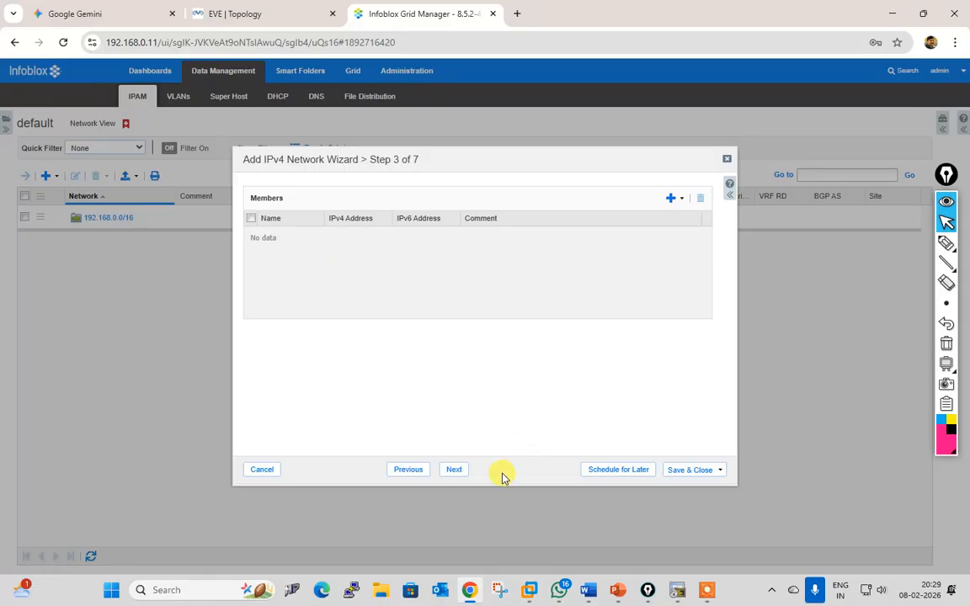
pyautogui.click(455, 470)
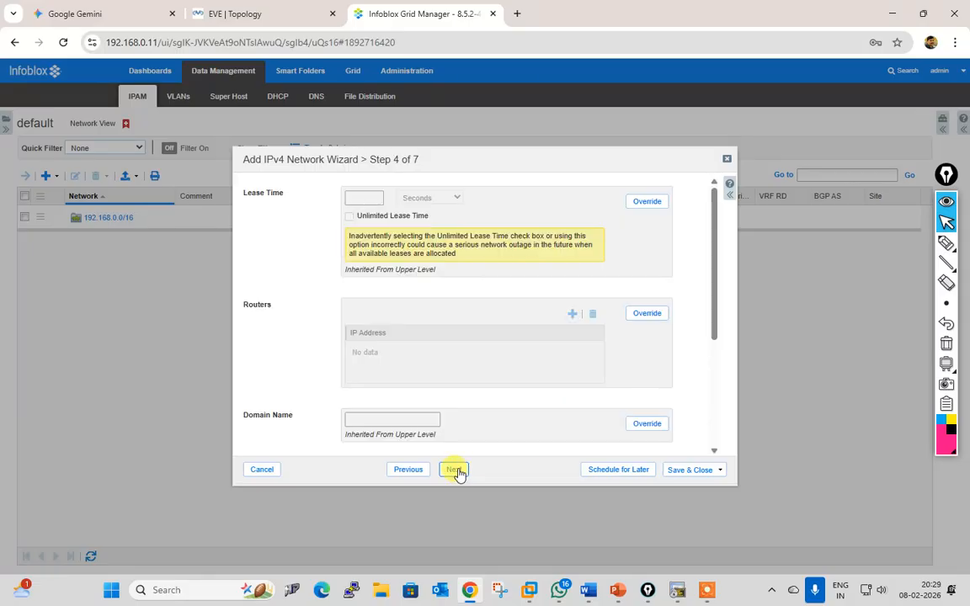
pyautogui.click(684, 475)
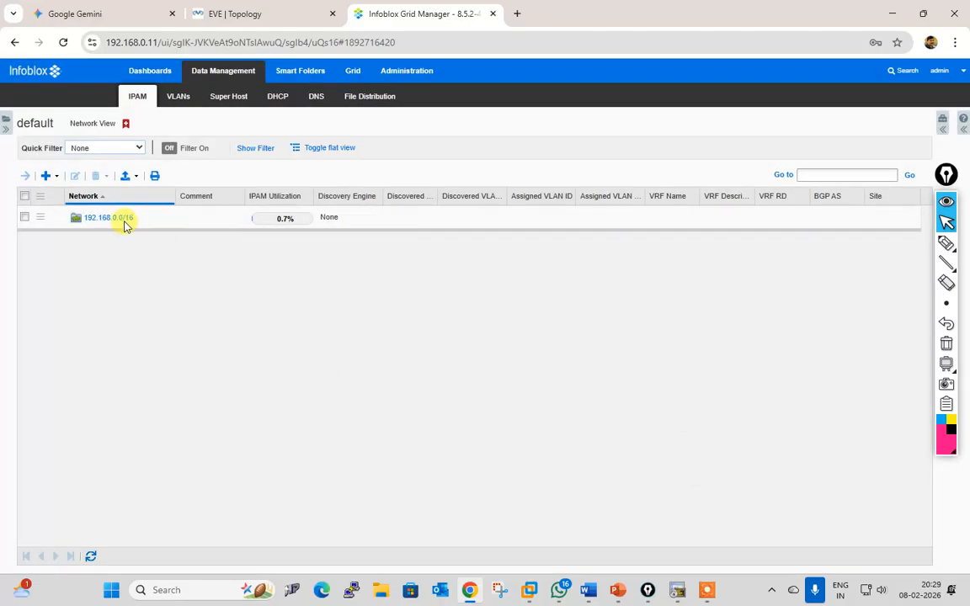
# Step: Check that the 192.168.0.0/16 container lists 192.168.10.0/24 beside 192.168.50.0/24
pyautogui.click(122, 219)
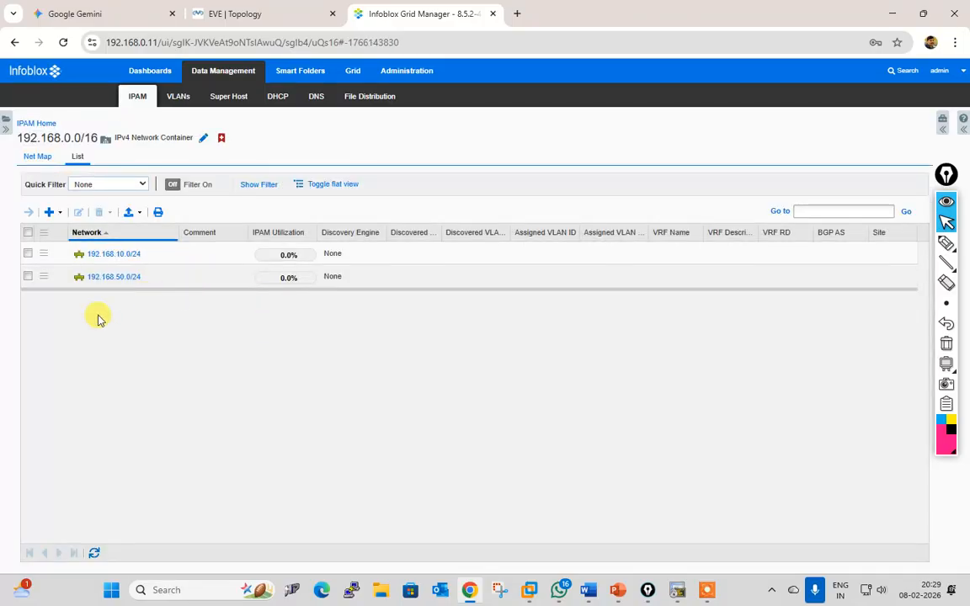
pyautogui.click(220, 12)
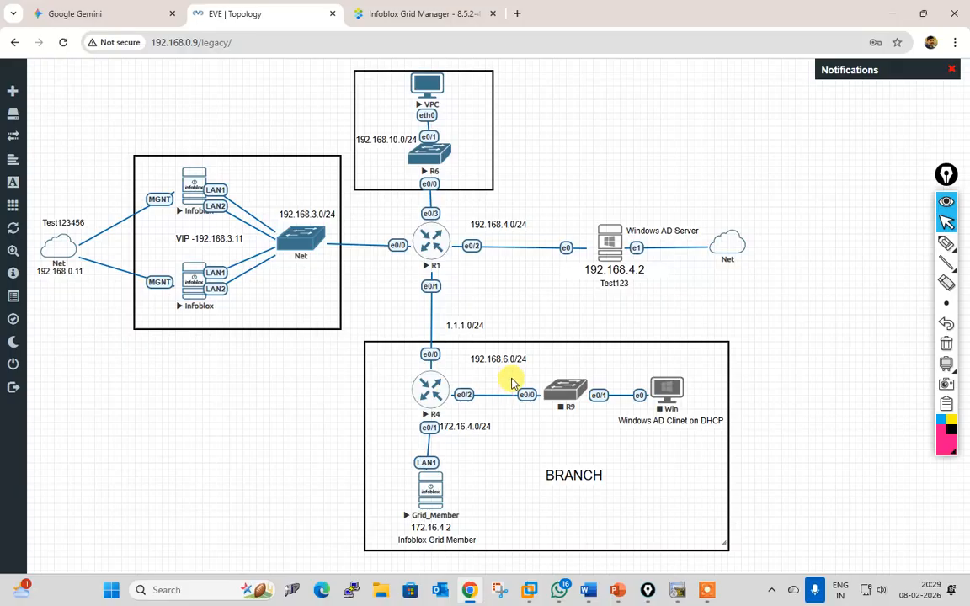
pyautogui.click(124, 11)
pyautogui.click(302, 14)
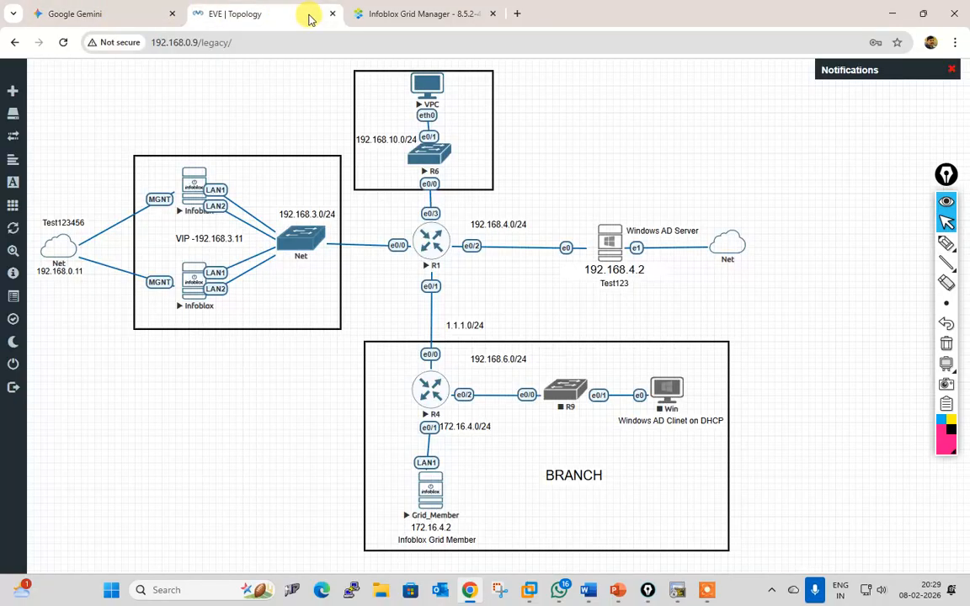
pyautogui.click(379, 9)
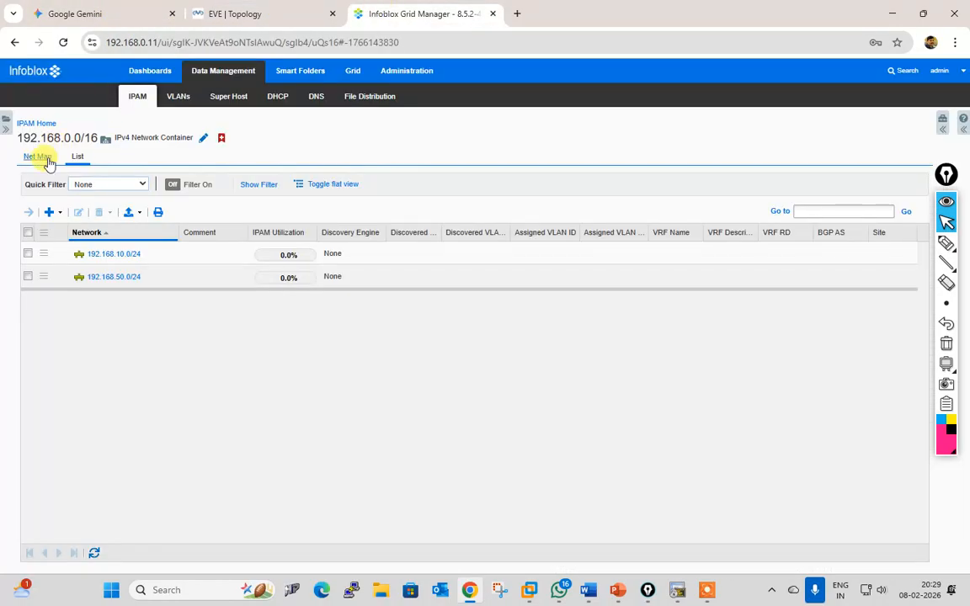
pyautogui.click(51, 212)
# Step: Add 192.168.4.0 and 192.168.6.0 as /24 networks in one wizard and save them
pyautogui.click(91, 231)
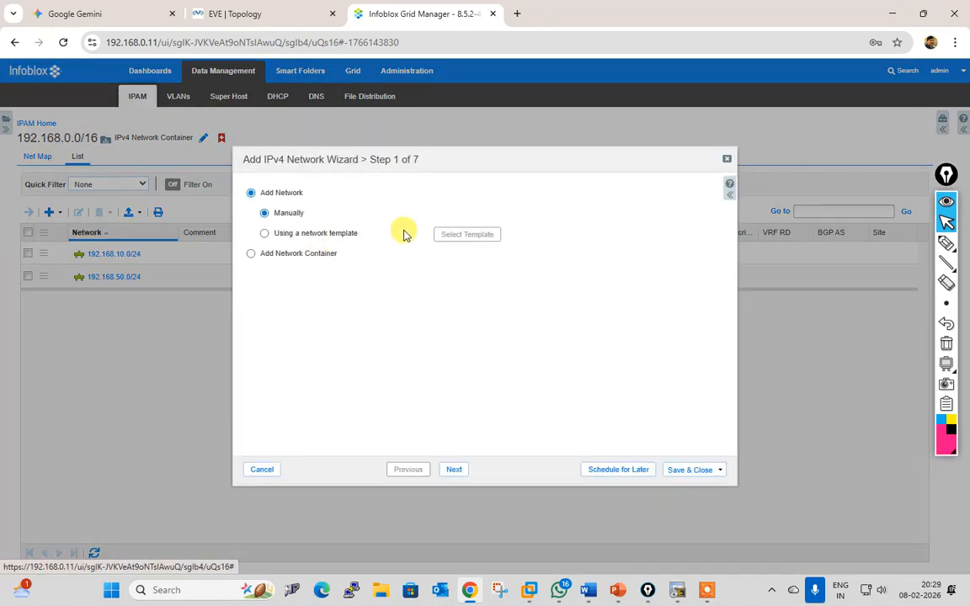
pyautogui.click(452, 471)
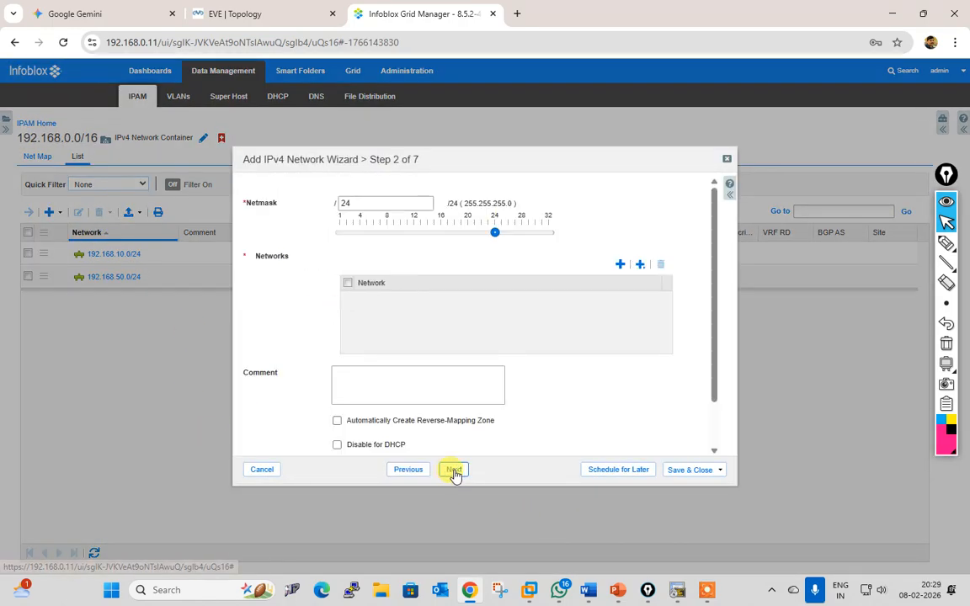
pyautogui.click(621, 265)
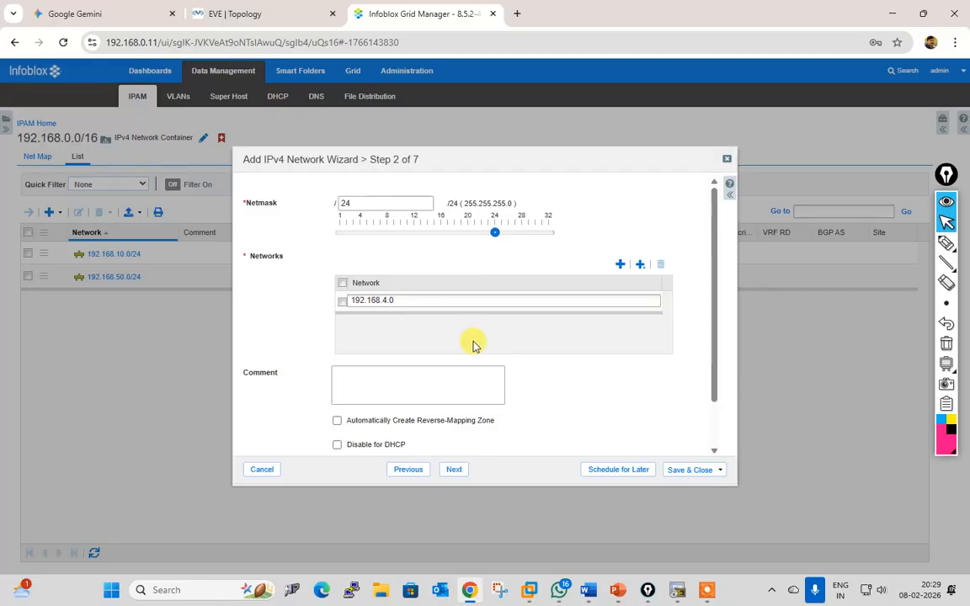
pyautogui.click(620, 265)
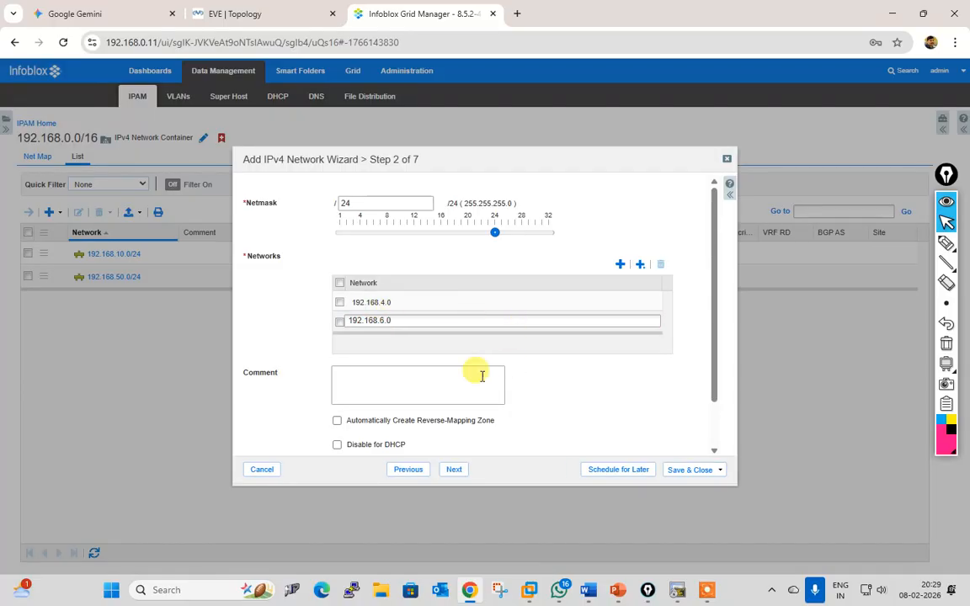
pyautogui.click(536, 447)
pyautogui.click(459, 472)
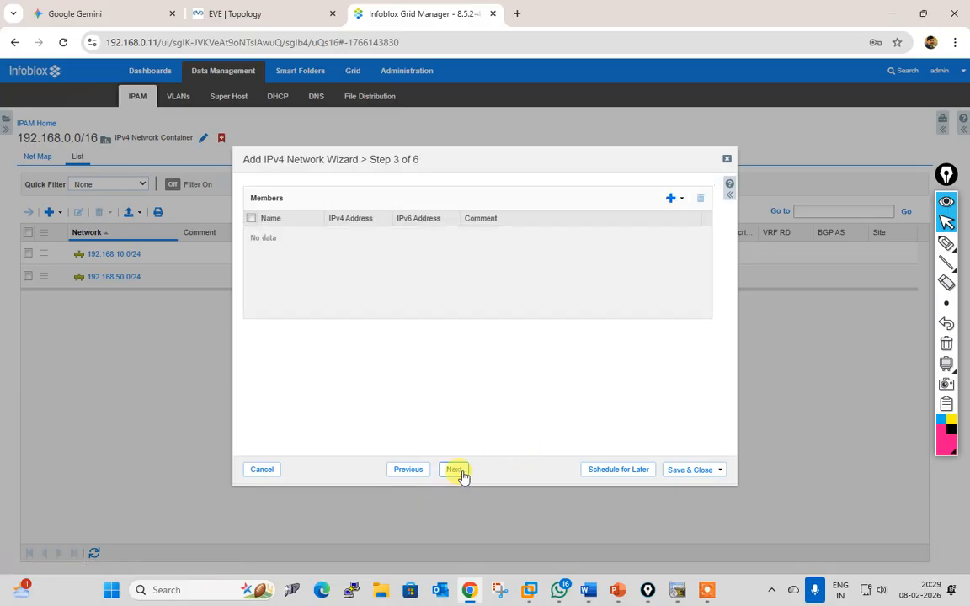
pyautogui.click(460, 471)
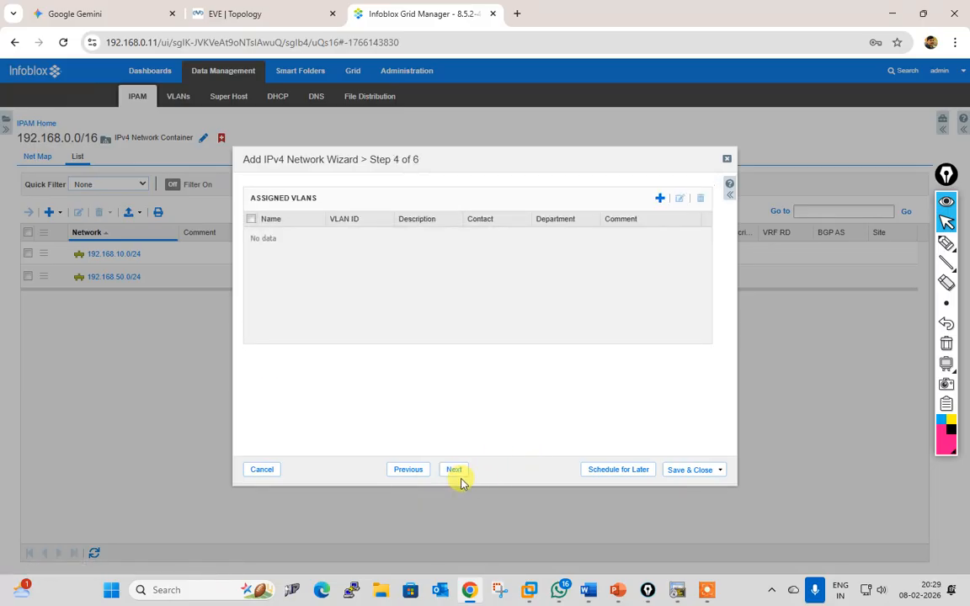
pyautogui.click(460, 470)
pyautogui.click(678, 469)
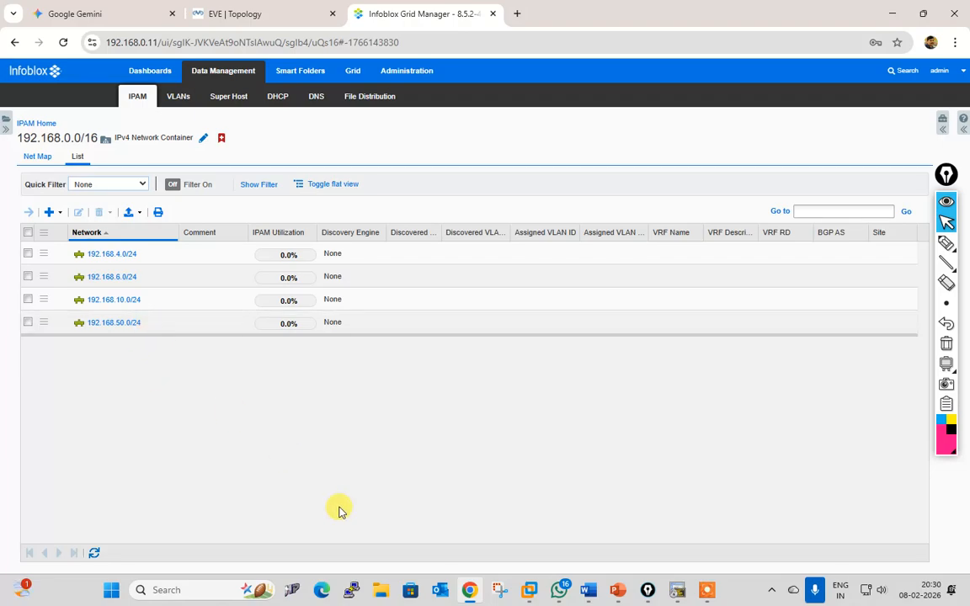
# Step: Sketch the path from the branch Grid_Member via R6, R4 and R1 toward the AD server, then clear it
pyautogui.click(263, 12)
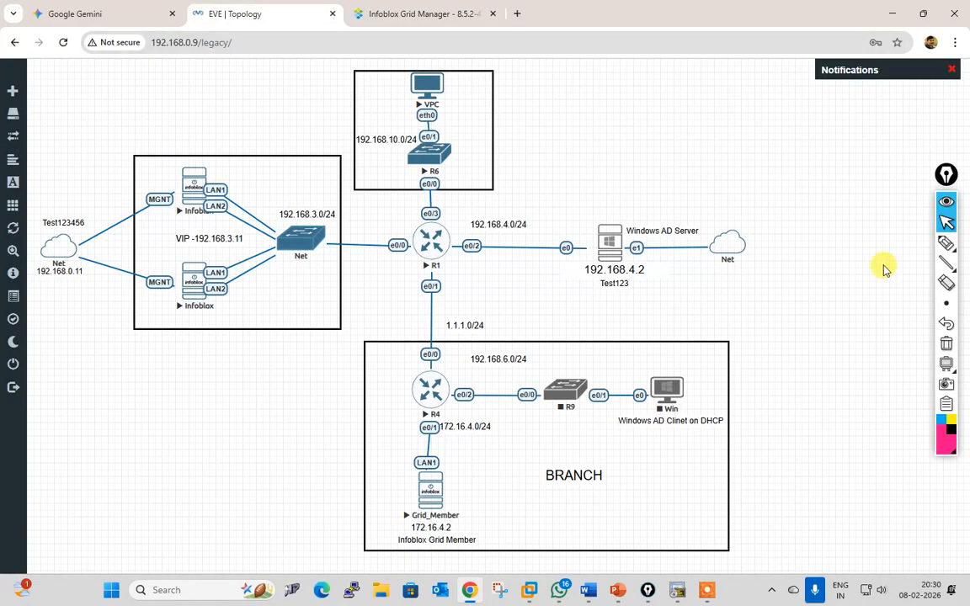
pyautogui.click(947, 244)
pyautogui.moveTo(455, 465)
pyautogui.mouseDown()
pyautogui.moveTo(396, 454)
pyautogui.moveTo(375, 531)
pyautogui.moveTo(509, 550)
pyautogui.moveTo(463, 469)
pyautogui.mouseUp()
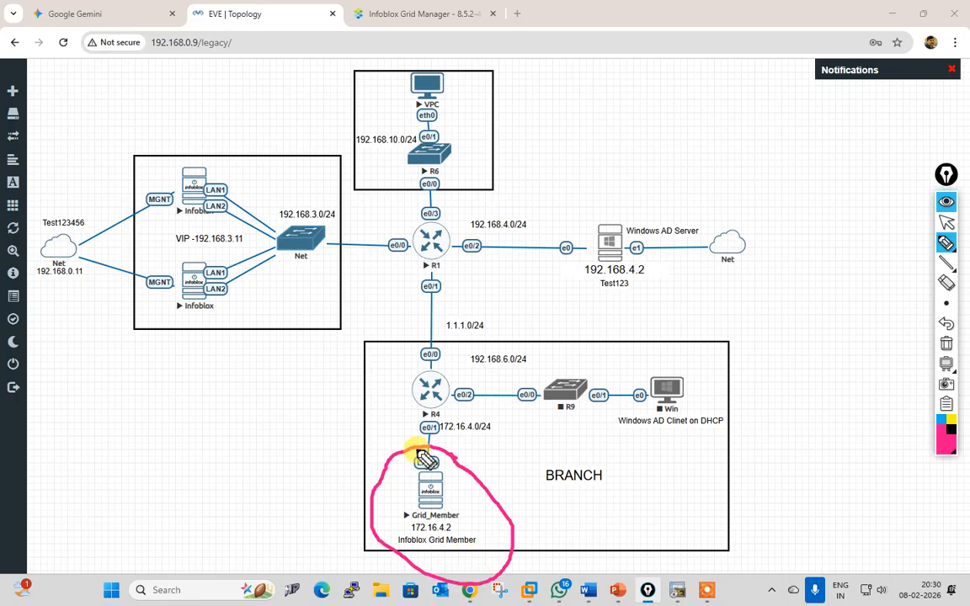
pyautogui.moveTo(412, 451)
pyautogui.mouseDown()
pyautogui.moveTo(412, 148)
pyautogui.moveTo(405, 161)
pyautogui.mouseUp()
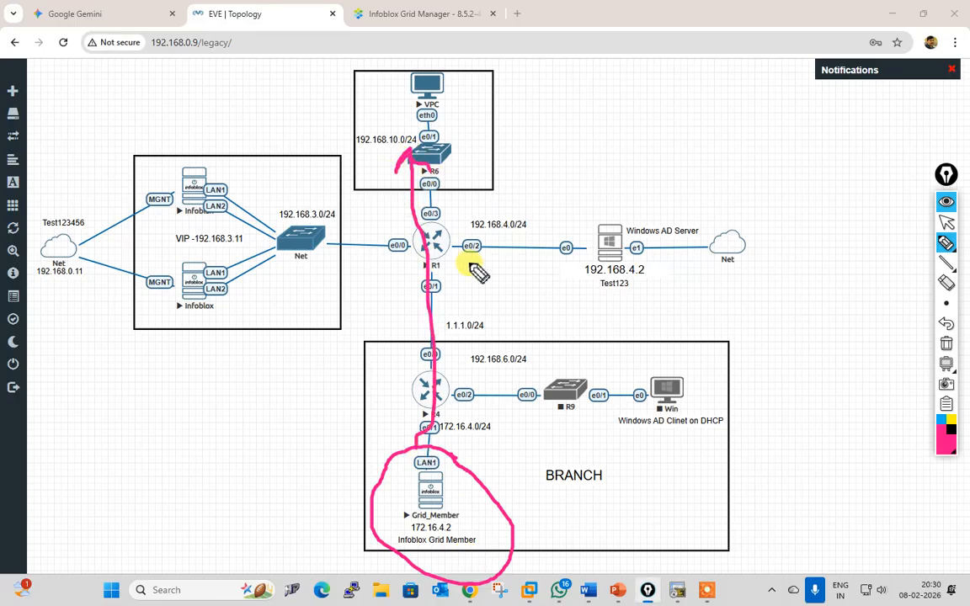
pyautogui.moveTo(451, 446)
pyautogui.mouseDown()
pyautogui.moveTo(484, 257)
pyautogui.moveTo(572, 247)
pyautogui.mouseUp()
pyautogui.moveTo(451, 434)
pyautogui.mouseDown()
pyautogui.moveTo(620, 418)
pyautogui.moveTo(567, 451)
pyautogui.mouseUp()
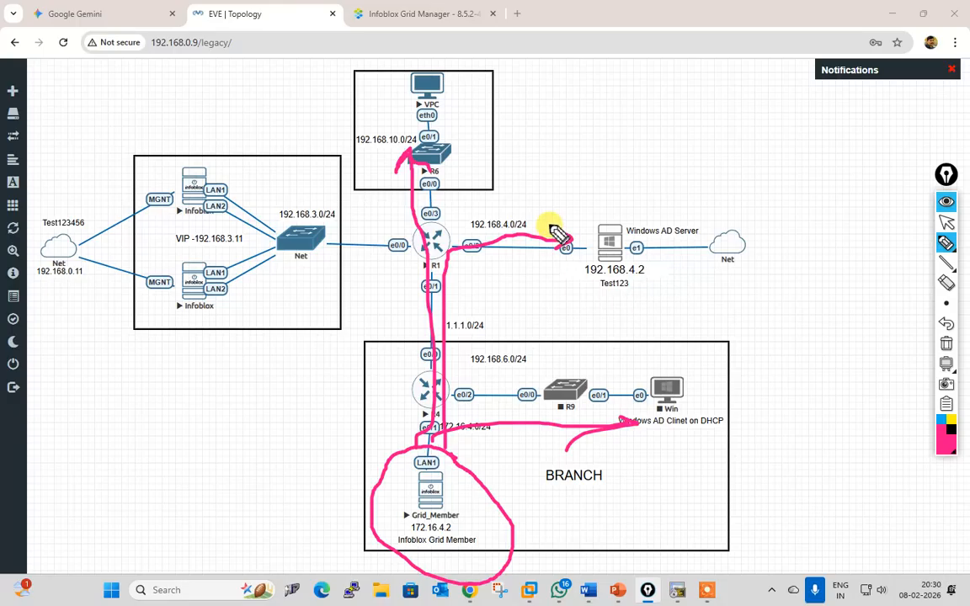
pyautogui.moveTo(552, 224)
pyautogui.mouseDown()
pyautogui.moveTo(532, 251)
pyautogui.moveTo(554, 252)
pyautogui.mouseUp()
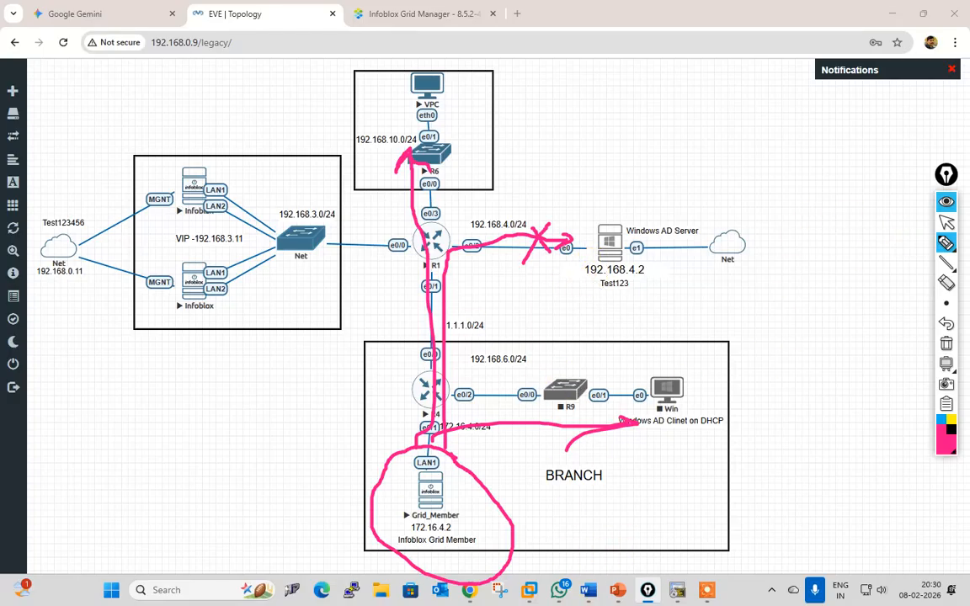
pyautogui.click(947, 342)
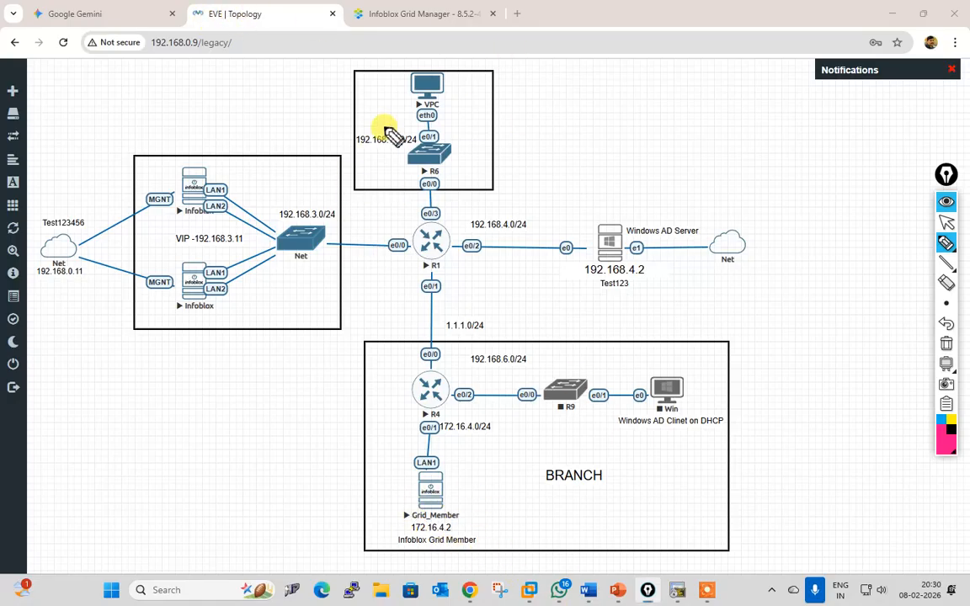
# Step: Highlight the 192.168.10.0/24 and 192.168.6.0/24 networks, then return to Infoblox Grid Manager
pyautogui.moveTo(385, 131); pyautogui.dragTo(399, 97)
pyautogui.moveTo(516, 345); pyautogui.dragTo(548, 309)
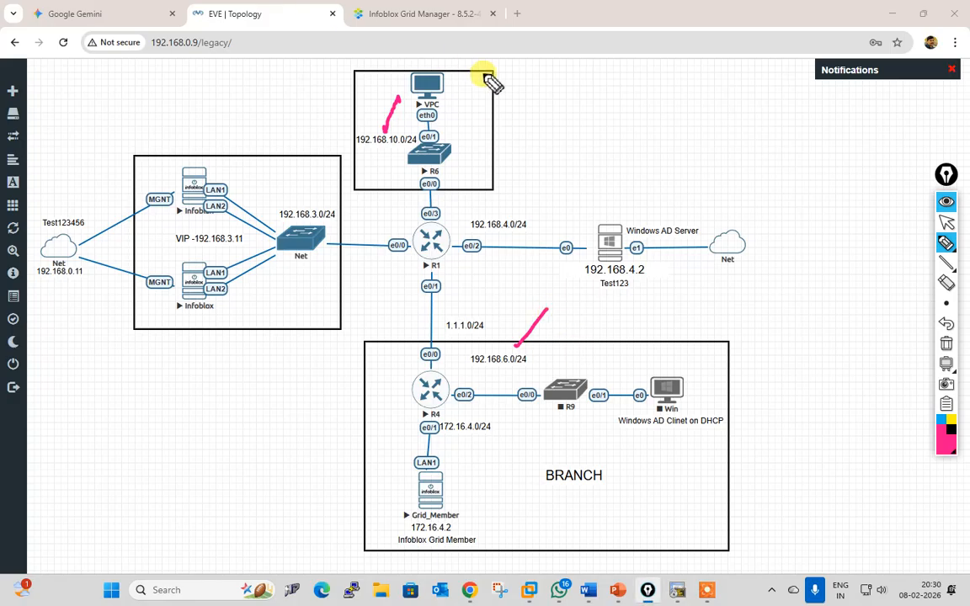
pyautogui.click(947, 222)
pyautogui.click(426, 13)
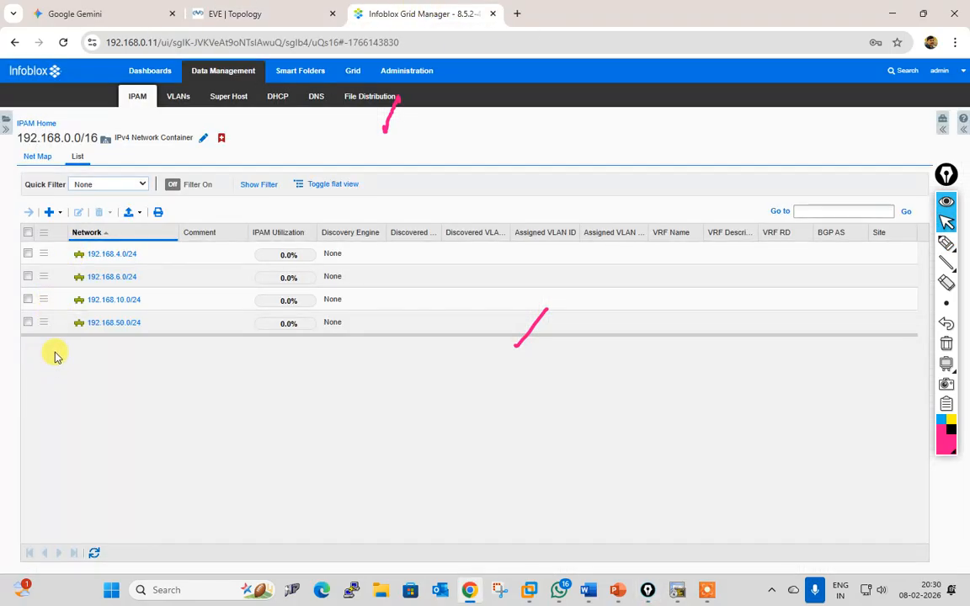
# Step: Assign the branchoffice grid member (172.16.4.2) to the 192.168.6.0/24 network
pyautogui.click(28, 278)
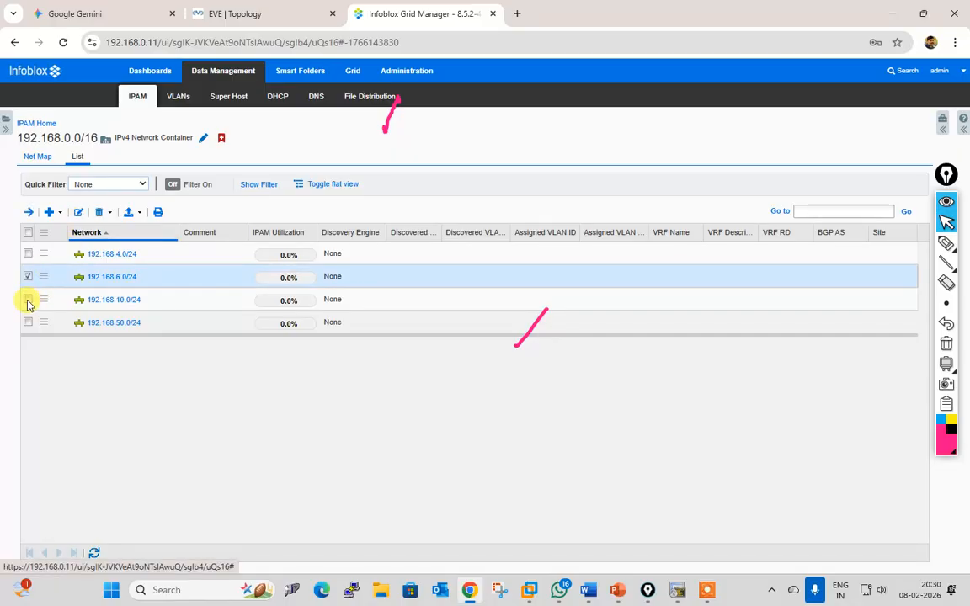
pyautogui.click(28, 301)
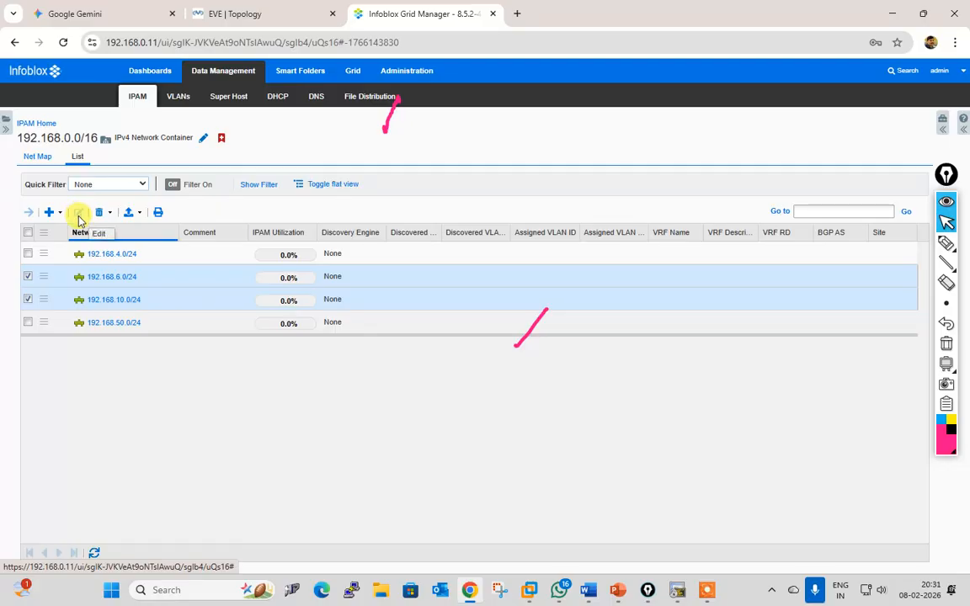
pyautogui.click(28, 302)
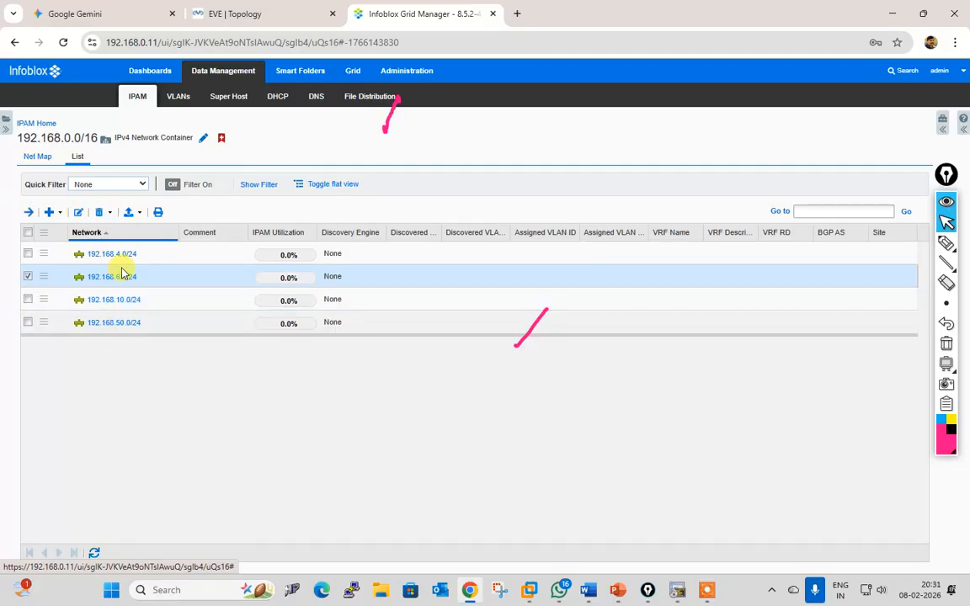
pyautogui.click(81, 214)
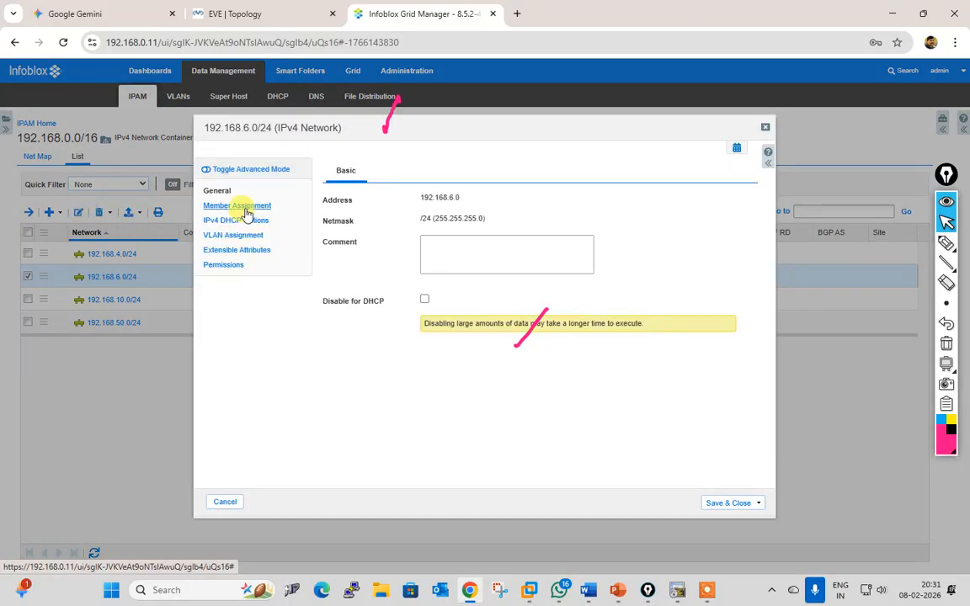
pyautogui.click(245, 208)
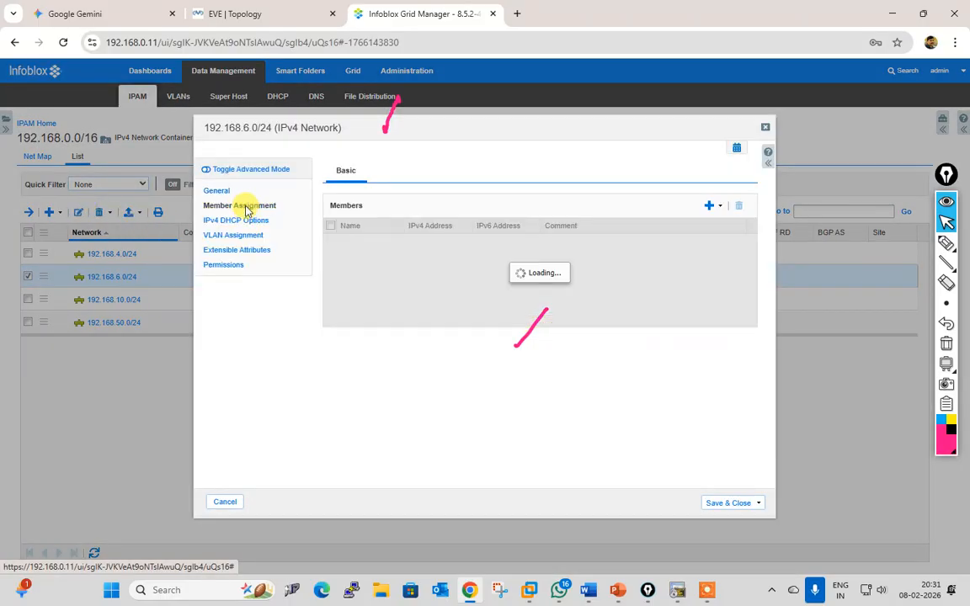
pyautogui.click(709, 207)
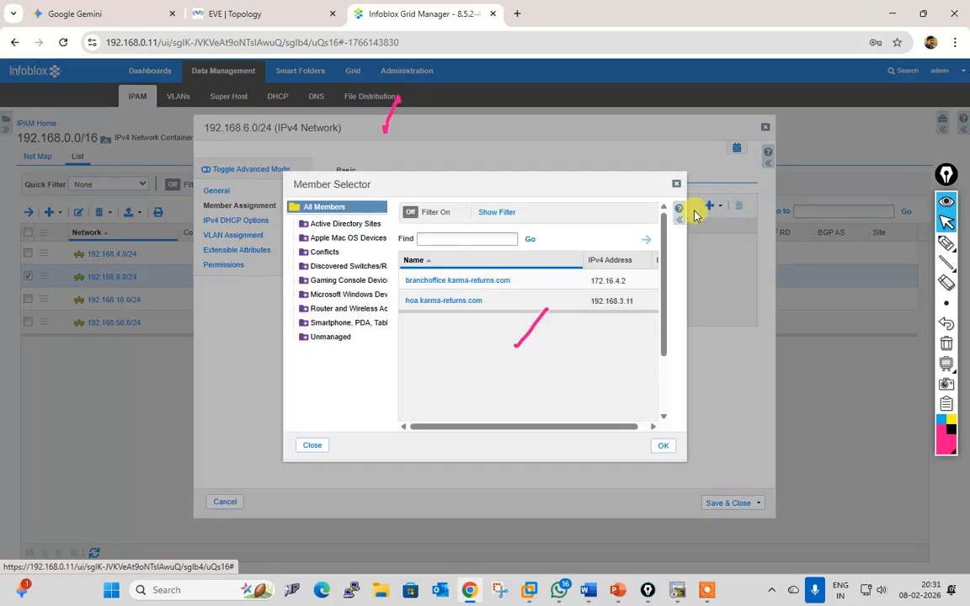
pyautogui.click(459, 284)
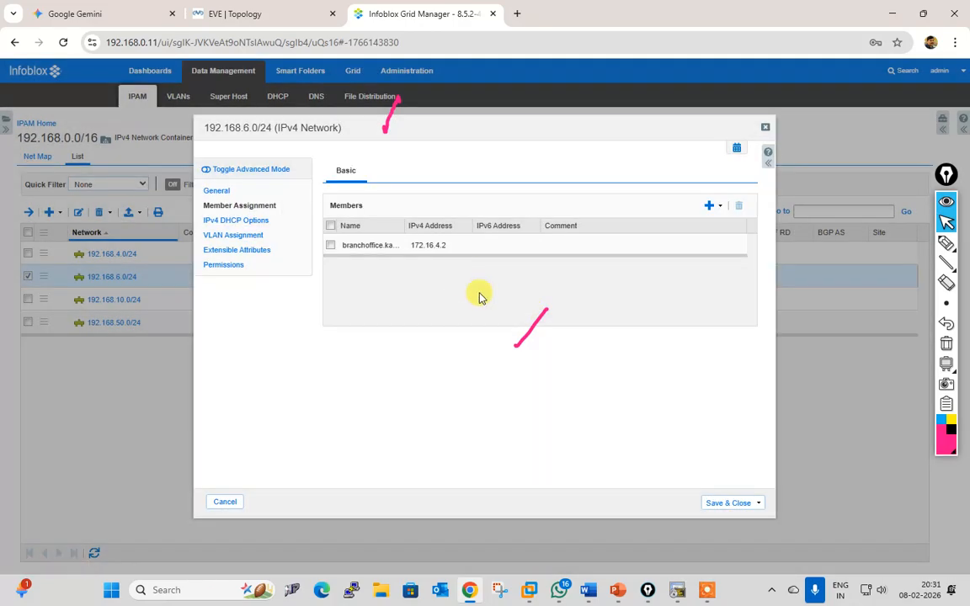
pyautogui.moveTo(472, 225); pyautogui.dragTo(522, 225)
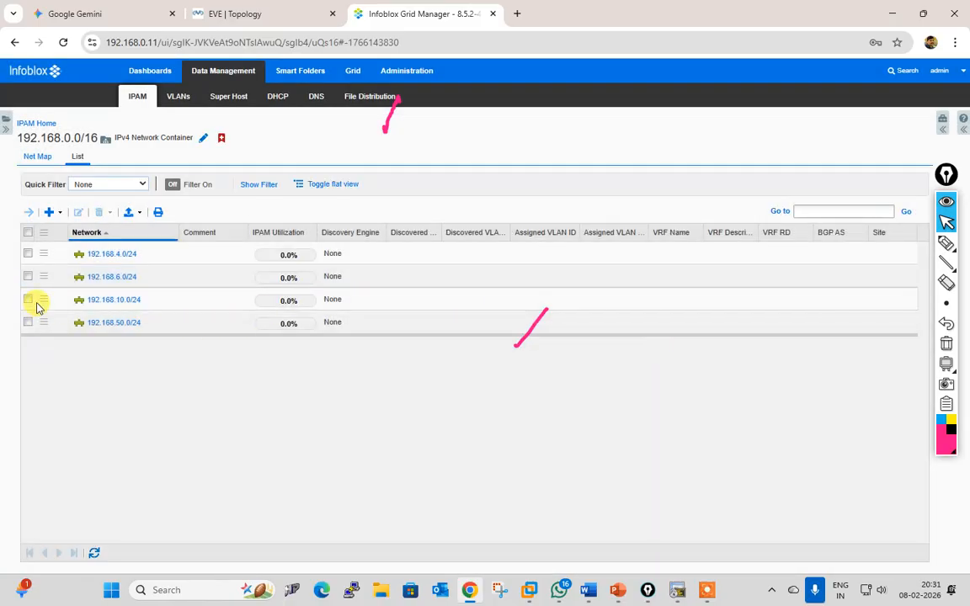
# Step: Assign the branchoffice member to 192.168.10.0/24 and save the network
pyautogui.click(28, 300)
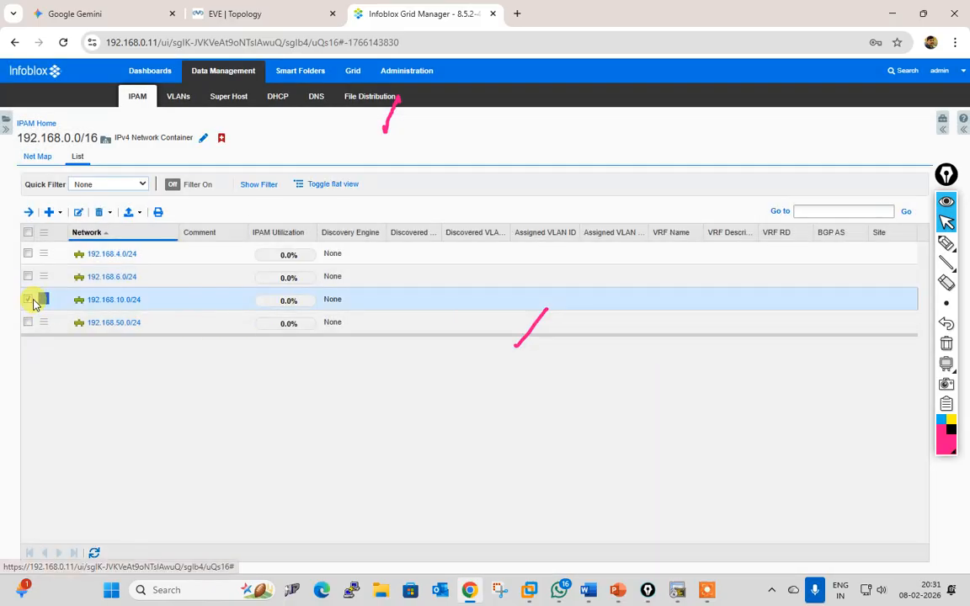
pyautogui.click(80, 212)
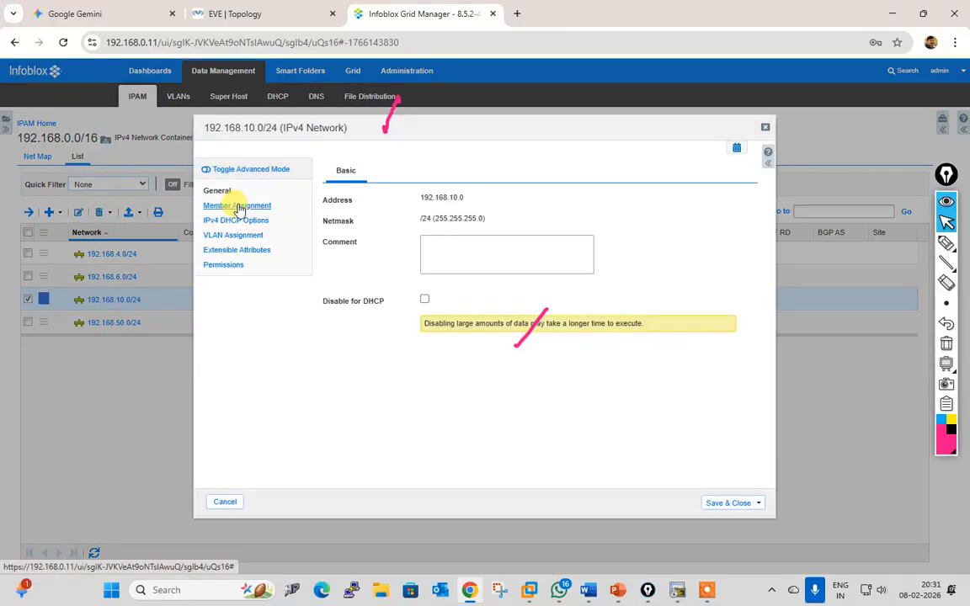
pyautogui.click(239, 207)
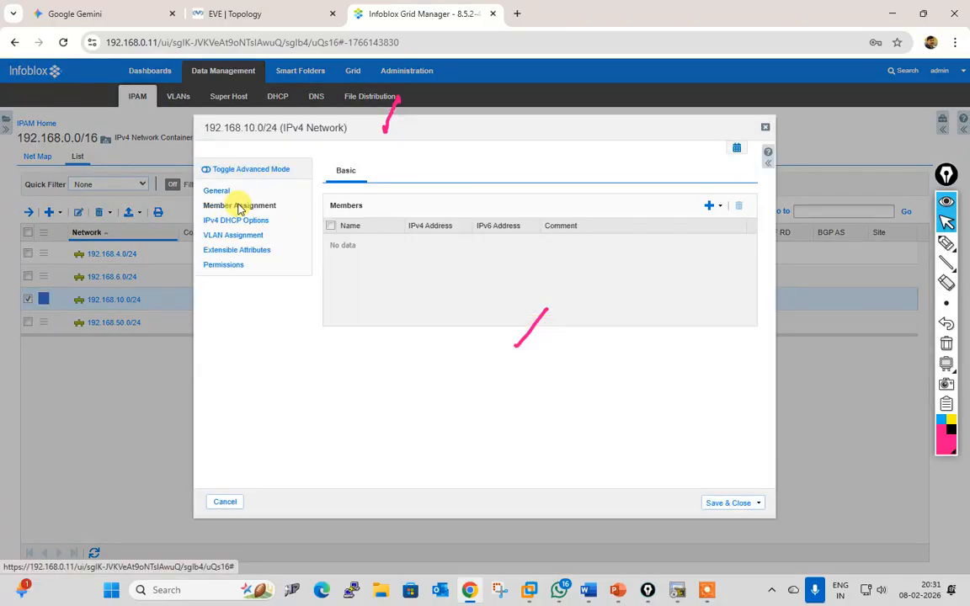
pyautogui.click(710, 205)
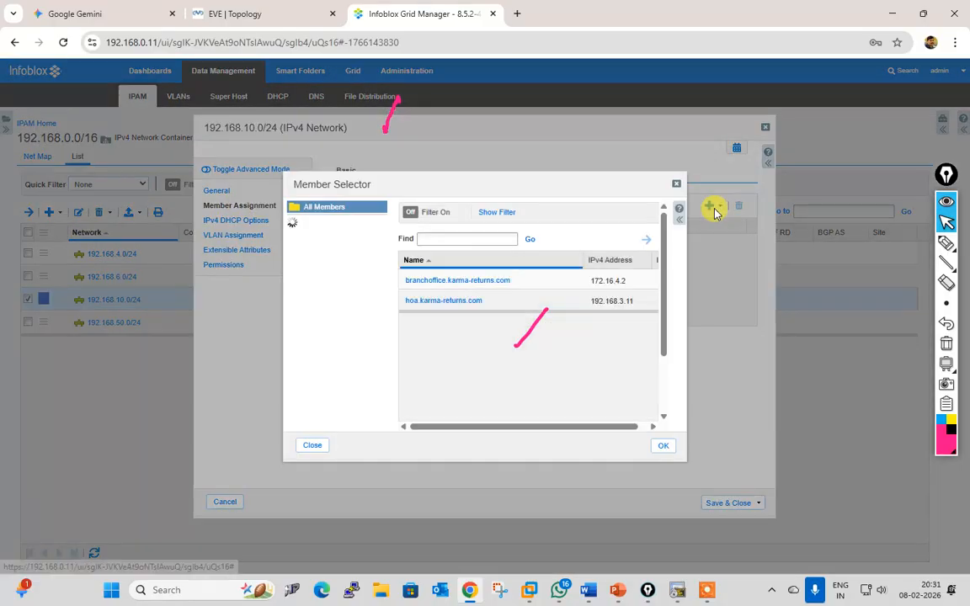
pyautogui.doubleClick(472, 282)
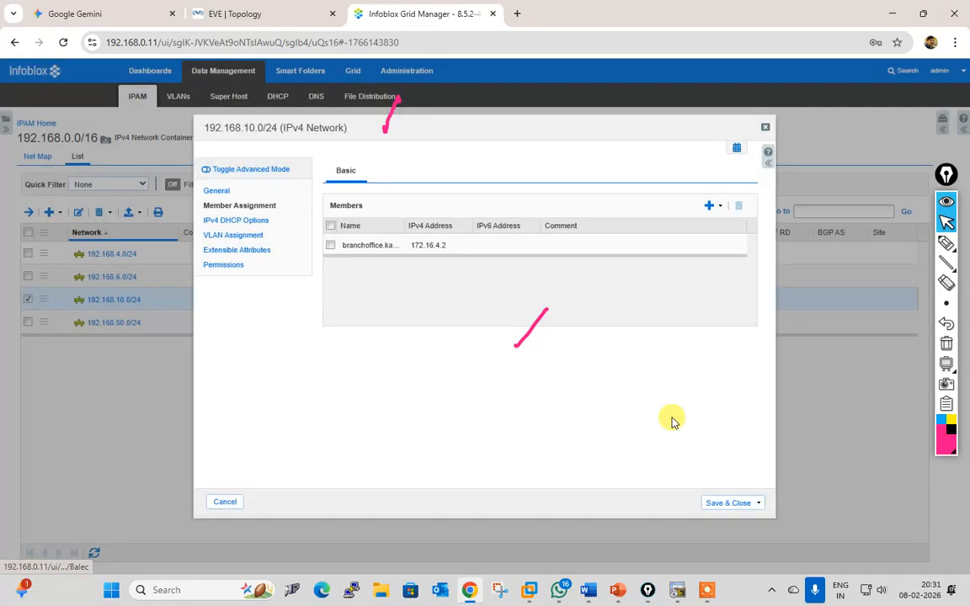
pyautogui.click(729, 503)
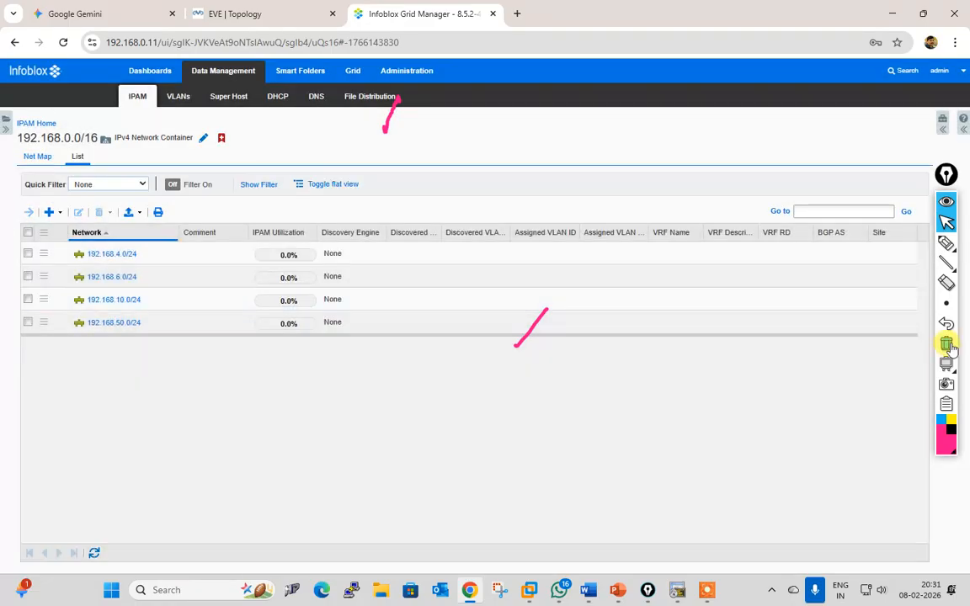
pyautogui.click(947, 344)
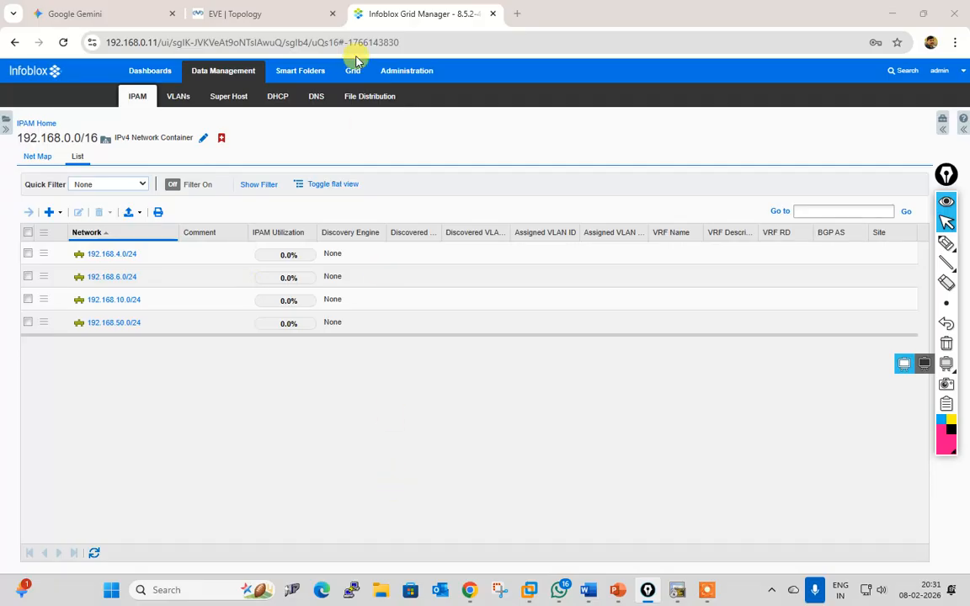
# Step: Open DHCP Members, view the networks served by branchoffice, then go back to Members Home
pyautogui.click(278, 96)
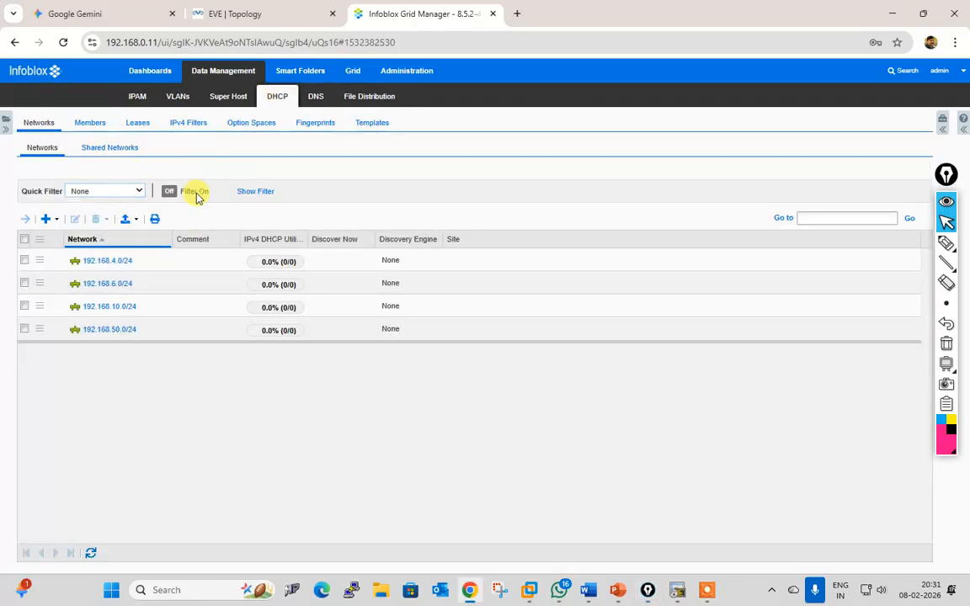
pyautogui.click(78, 123)
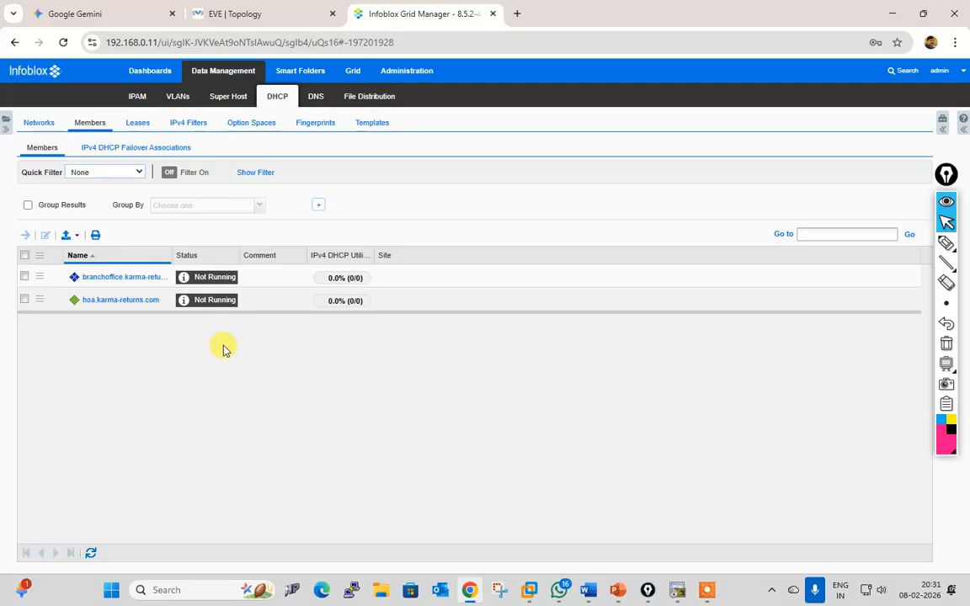
pyautogui.click(24, 277)
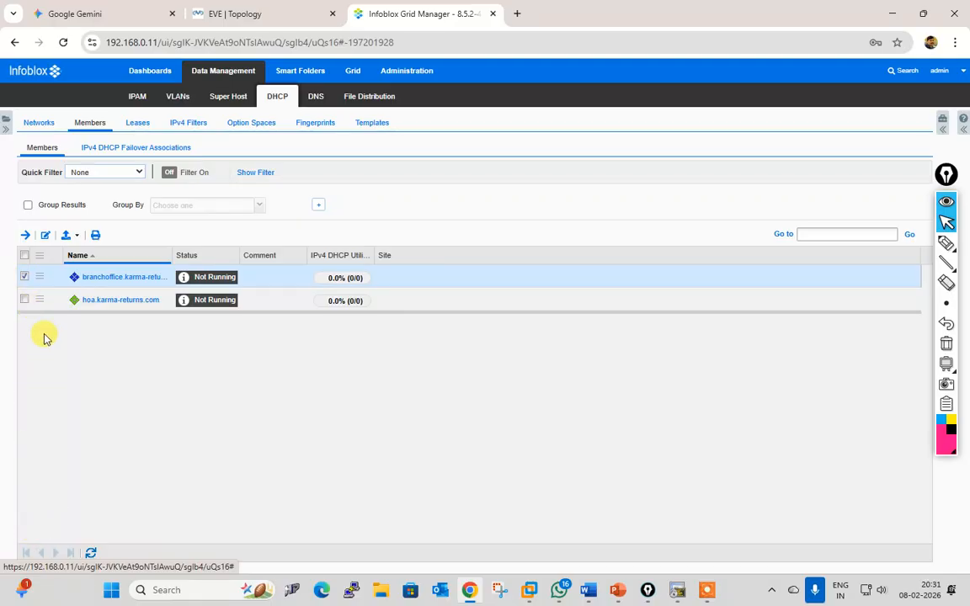
pyautogui.click(24, 276)
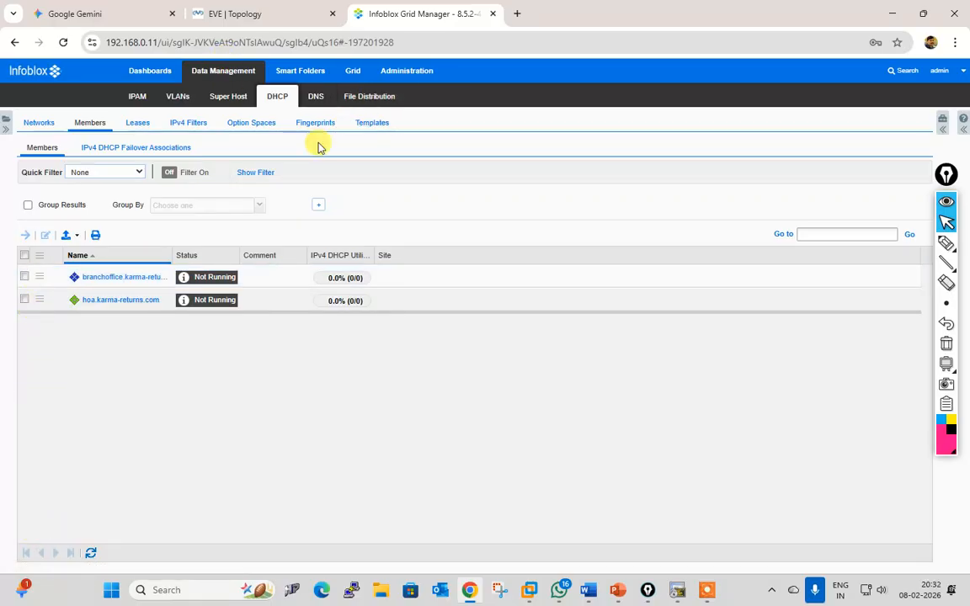
pyautogui.click(109, 281)
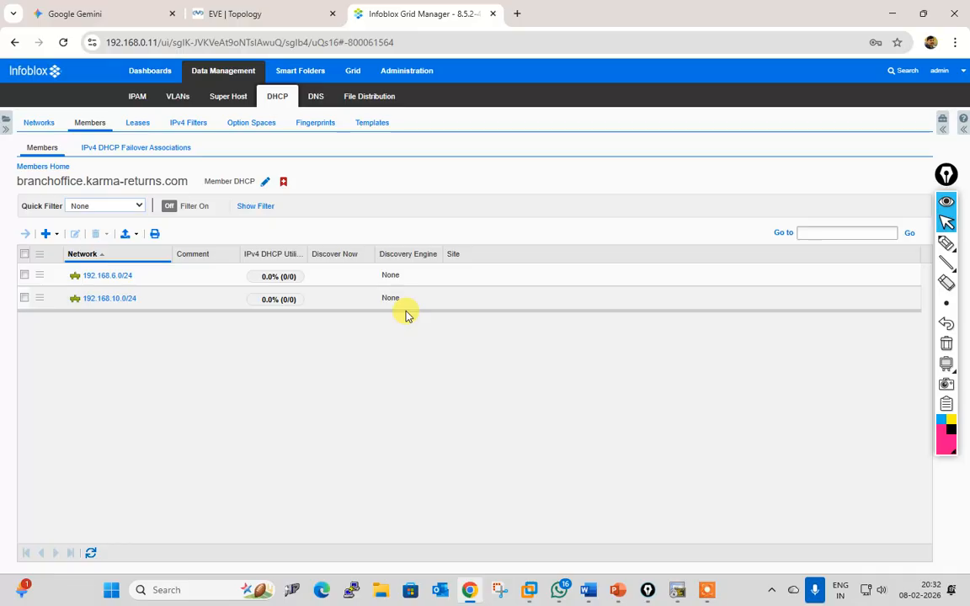
pyautogui.click(64, 167)
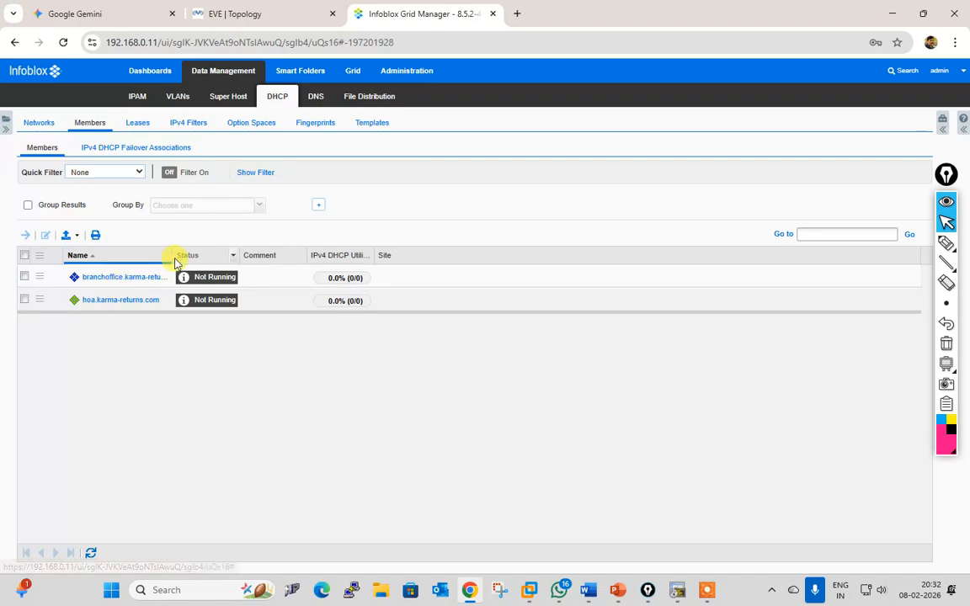
# Step: Review branchoffice's IPv4 DHCP options, fingerprinting and DDNS settings, then cancel without saving
pyautogui.moveTo(169, 260); pyautogui.dragTo(358, 258)
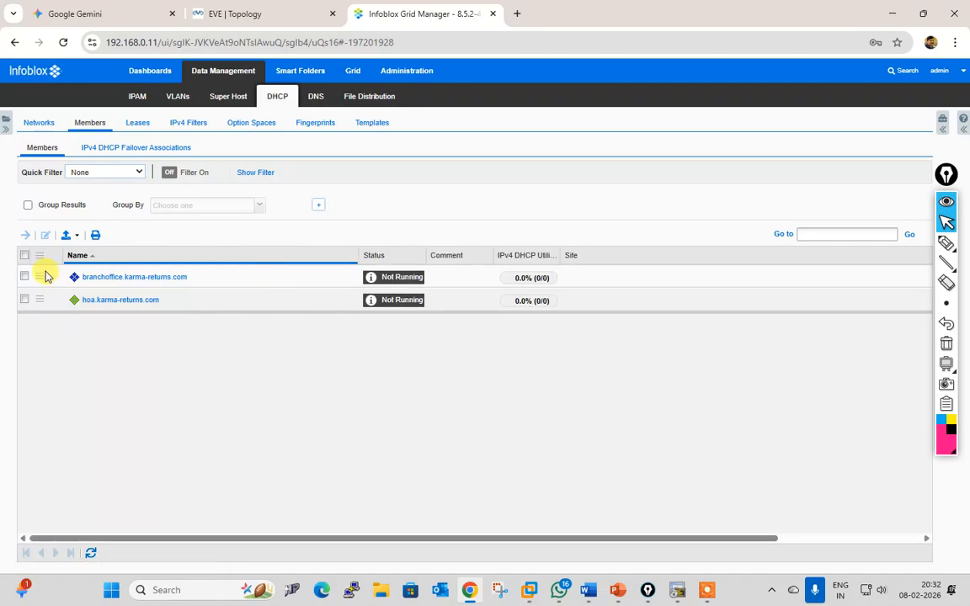
pyautogui.click(34, 274)
pyautogui.click(45, 235)
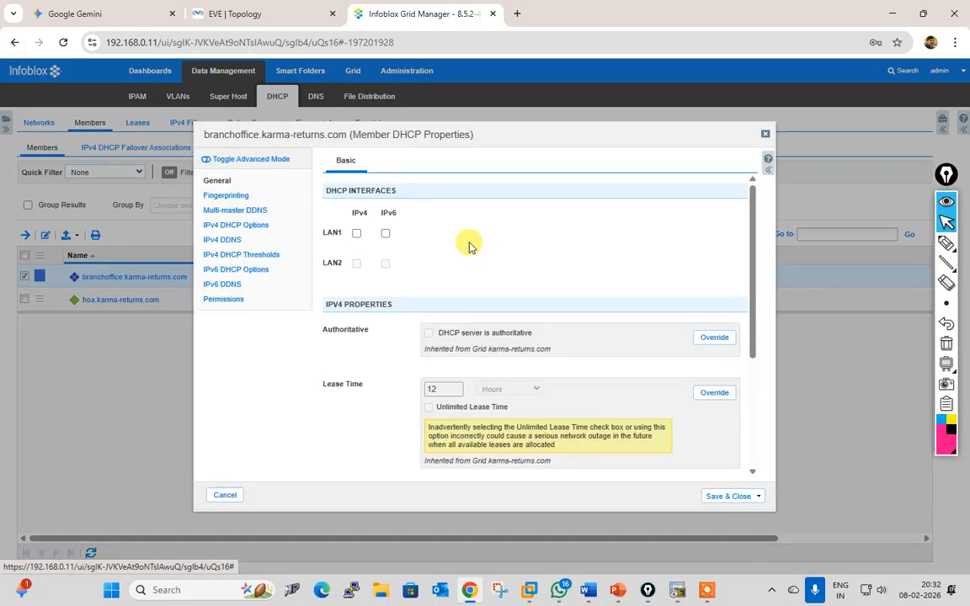
pyautogui.click(250, 227)
pyautogui.click(240, 196)
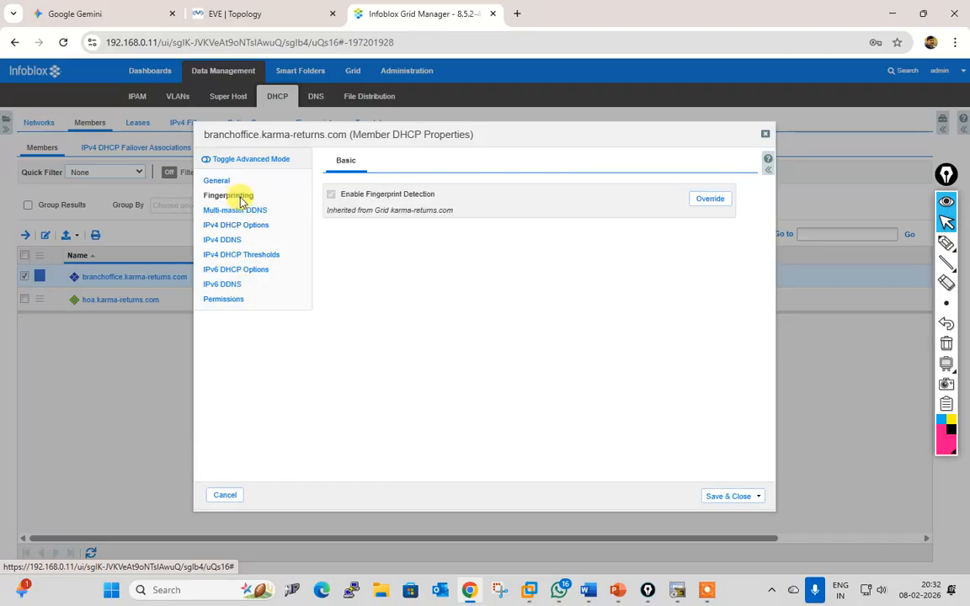
pyautogui.click(245, 213)
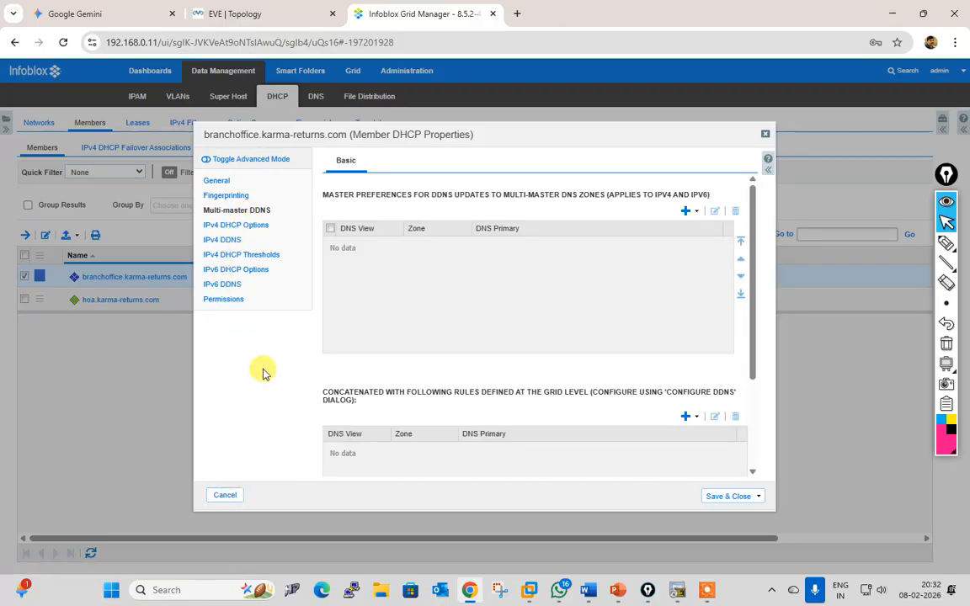
pyautogui.click(226, 496)
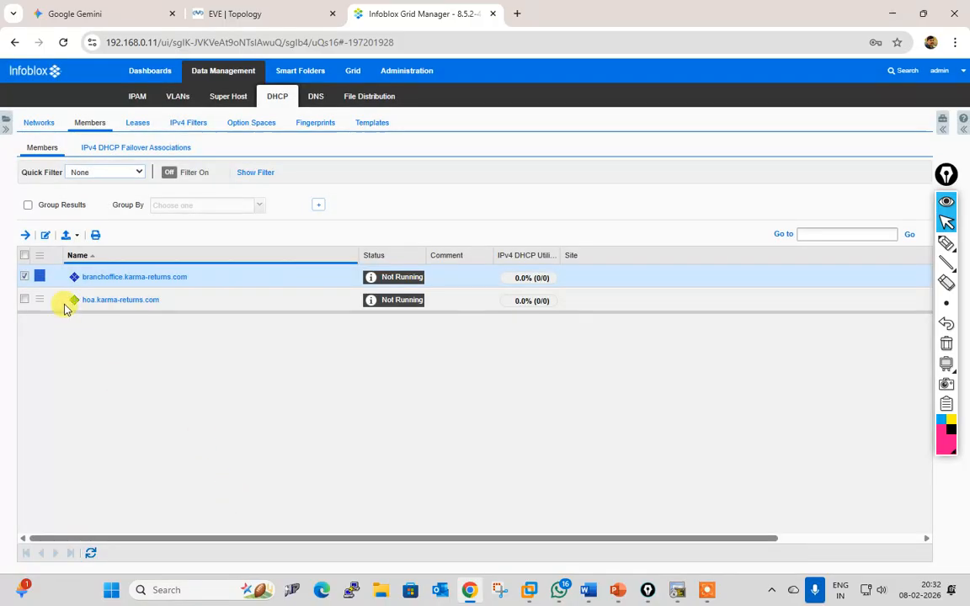
# Step: View branchoffice.karma-returns.com's networks 192.168.6.0/24 and 192.168.10.0/24, then return to Members Home
pyautogui.click(24, 276)
pyautogui.click(124, 278)
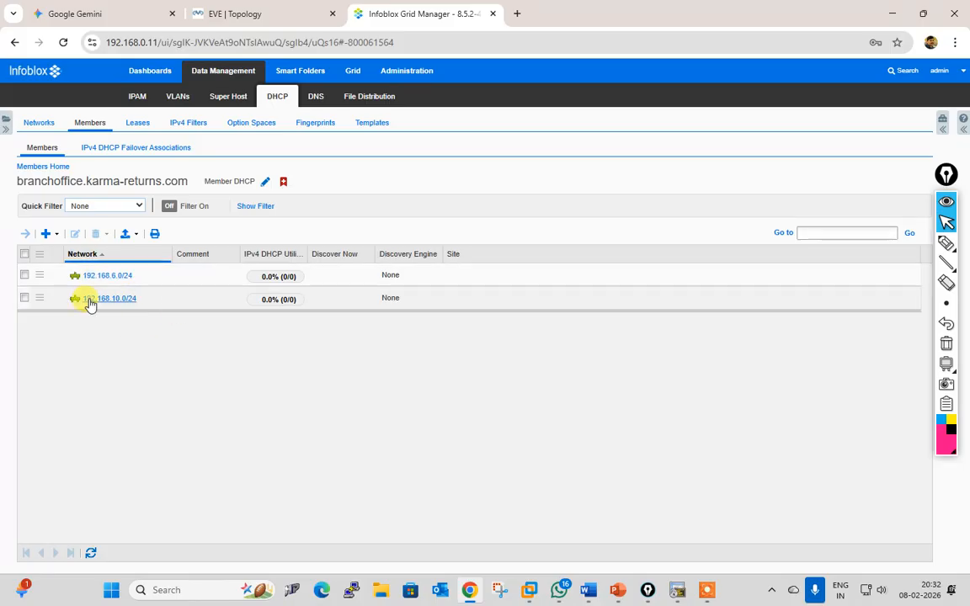
pyautogui.click(52, 169)
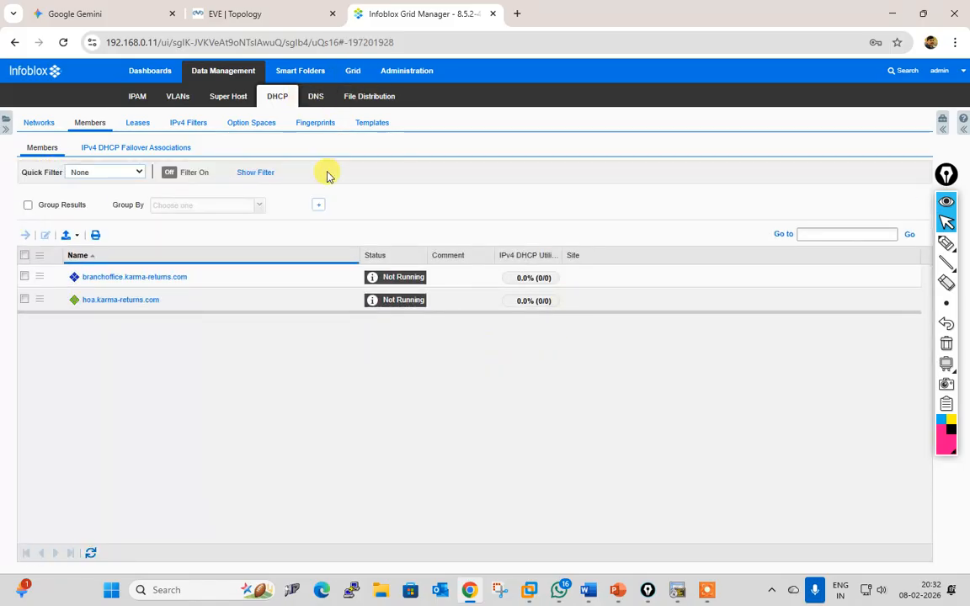
# Step: Start and confirm the DHCP service for branchoffice.karma-returns.com in Grid Manager's DHCP services list
pyautogui.click(354, 73)
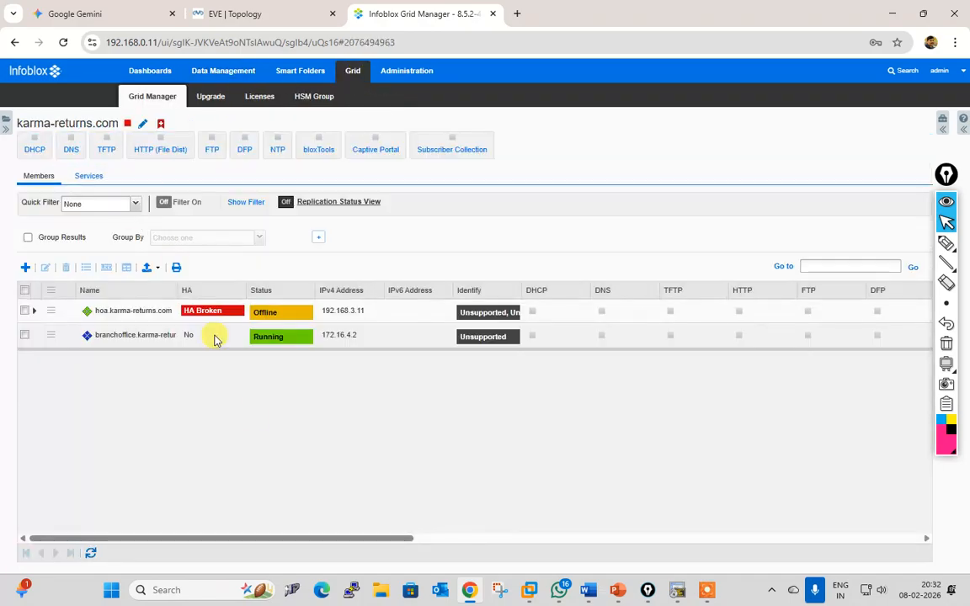
pyautogui.click(25, 337)
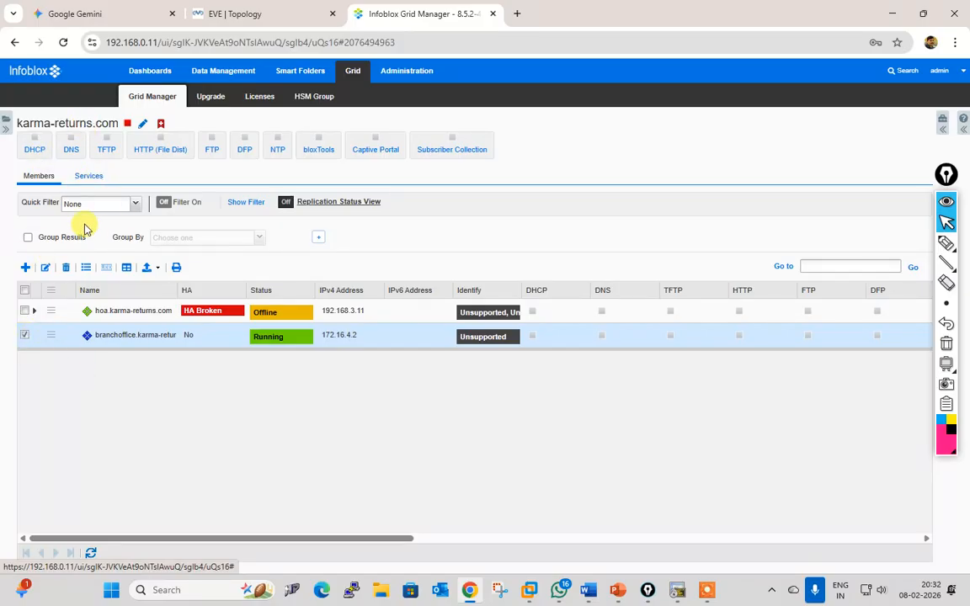
pyautogui.click(89, 177)
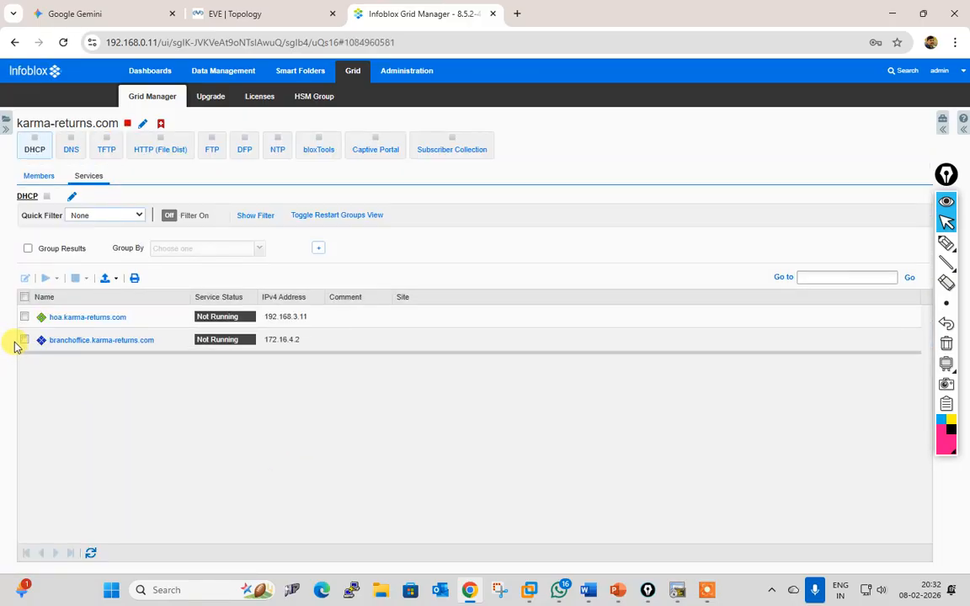
pyautogui.click(23, 340)
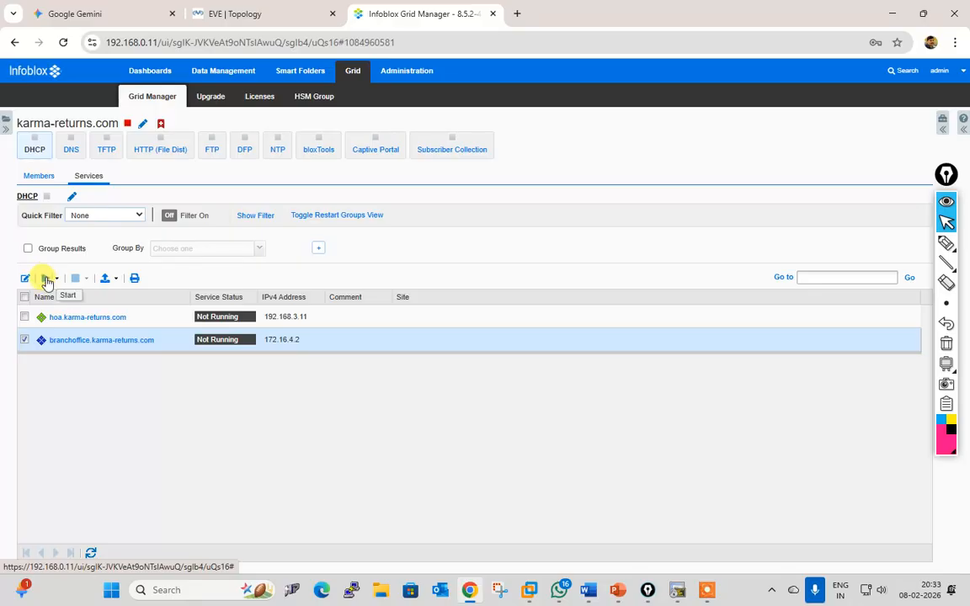
pyautogui.click(45, 278)
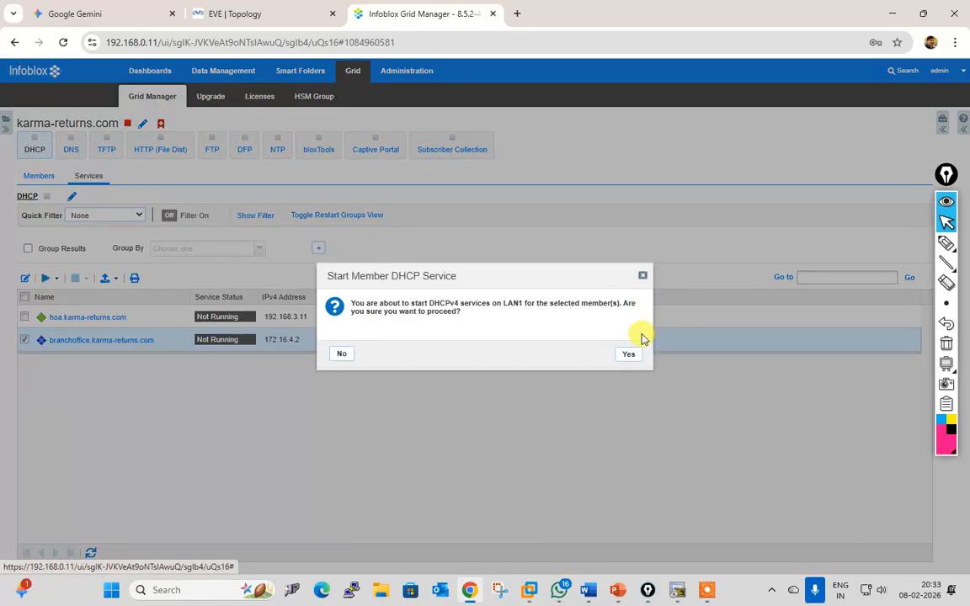
pyautogui.click(630, 356)
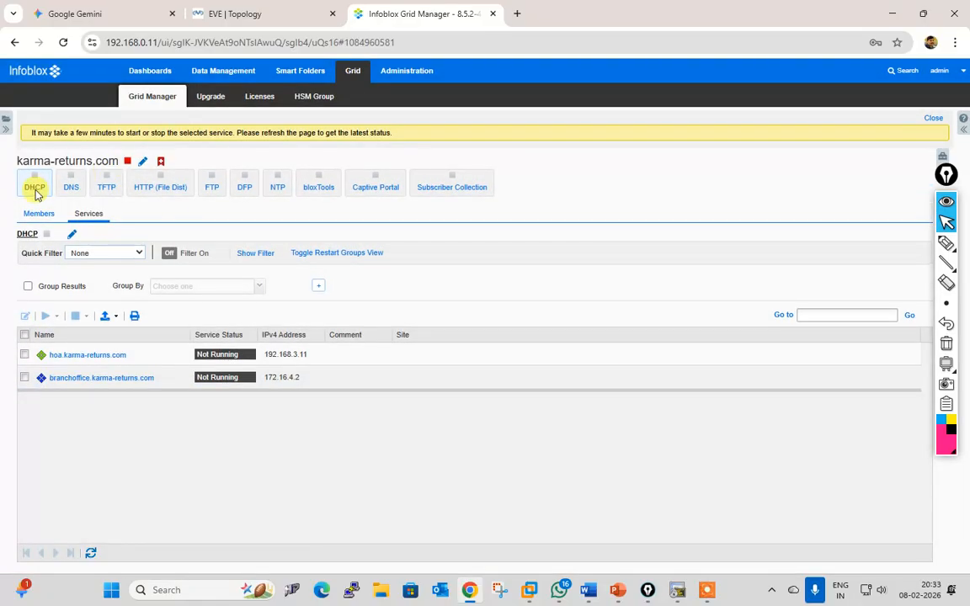
pyautogui.click(24, 378)
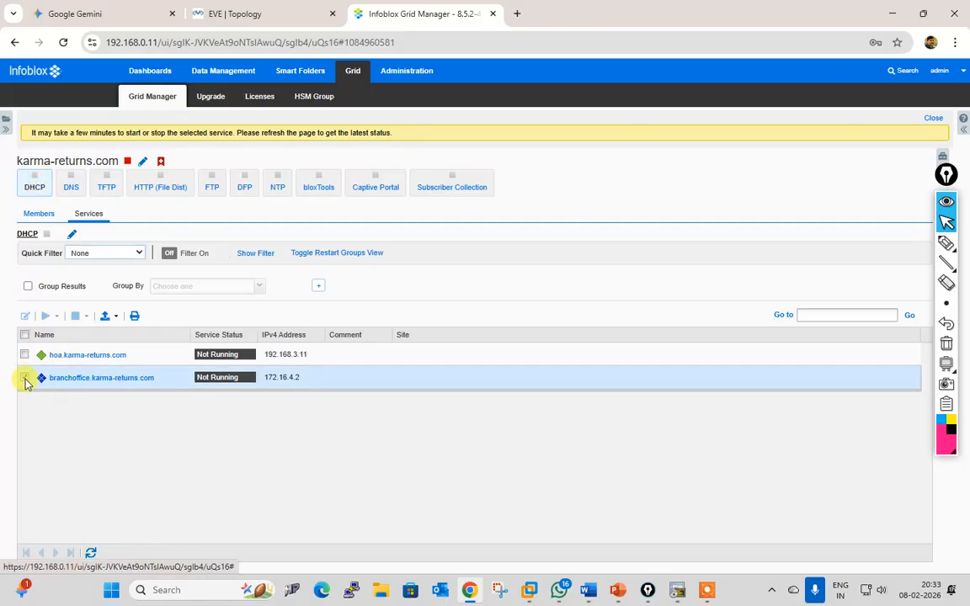
# Step: Start and confirm the DNS service on the branchoffice member
pyautogui.click(76, 187)
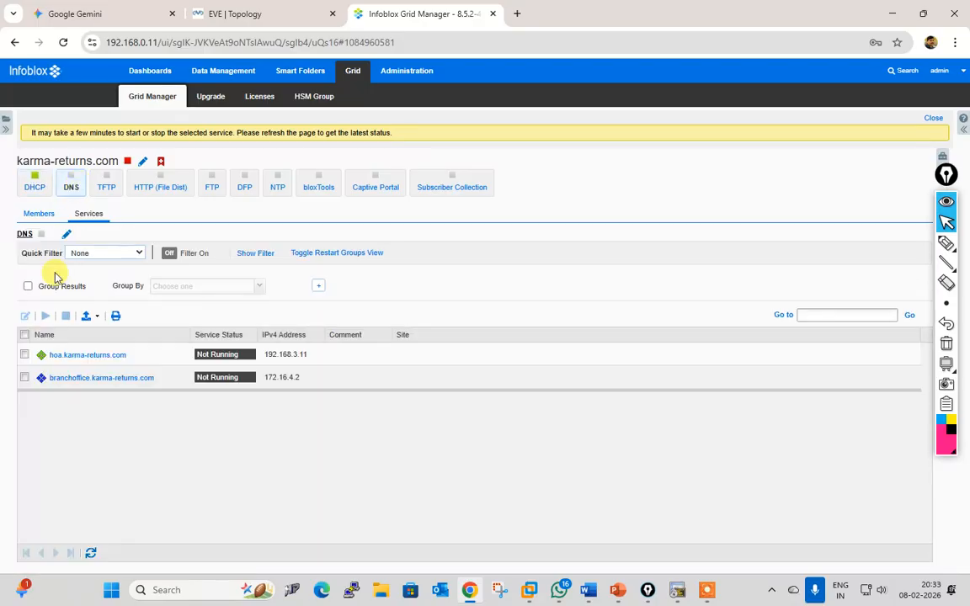
pyautogui.click(25, 378)
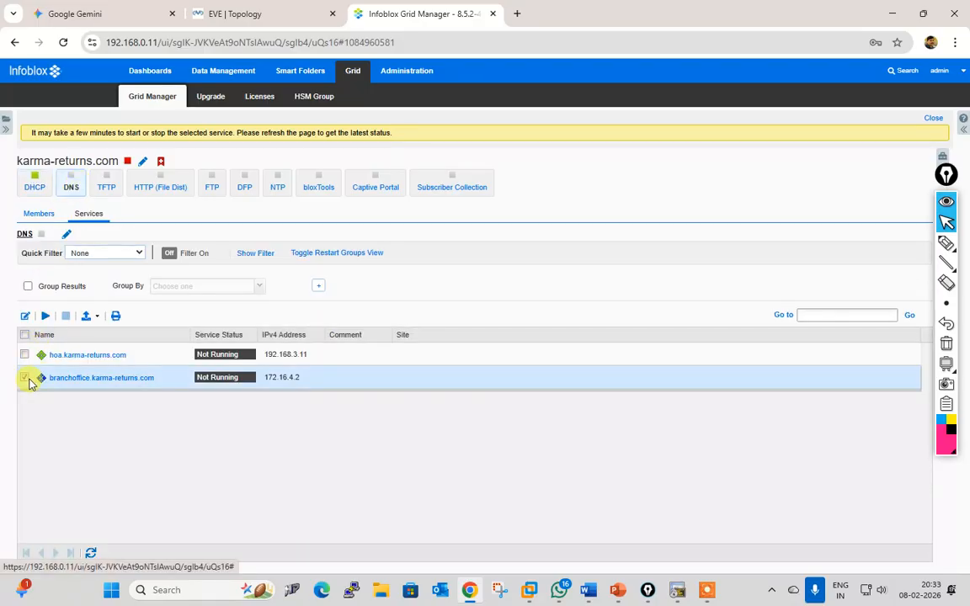
pyautogui.click(44, 316)
pyautogui.click(630, 356)
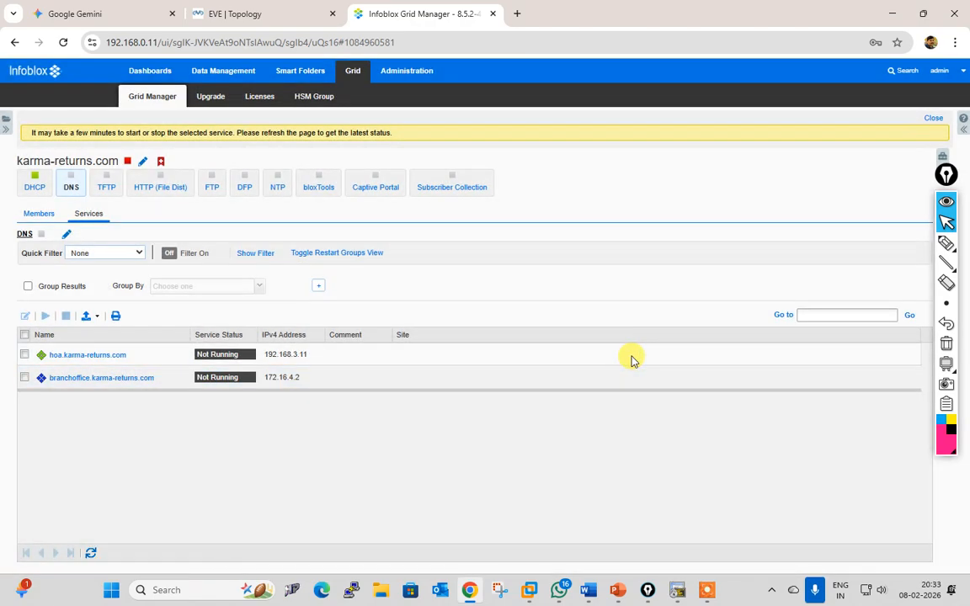
# Step: Refresh until the status updates, then verify DHCP Service is working for branchoffice
pyautogui.click(91, 553)
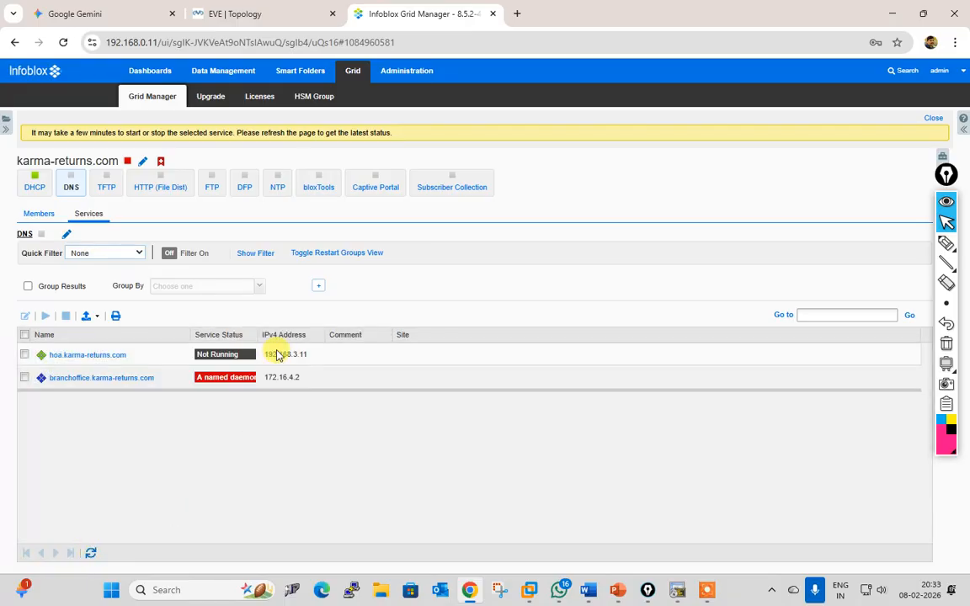
pyautogui.moveTo(256, 335); pyautogui.dragTo(368, 335)
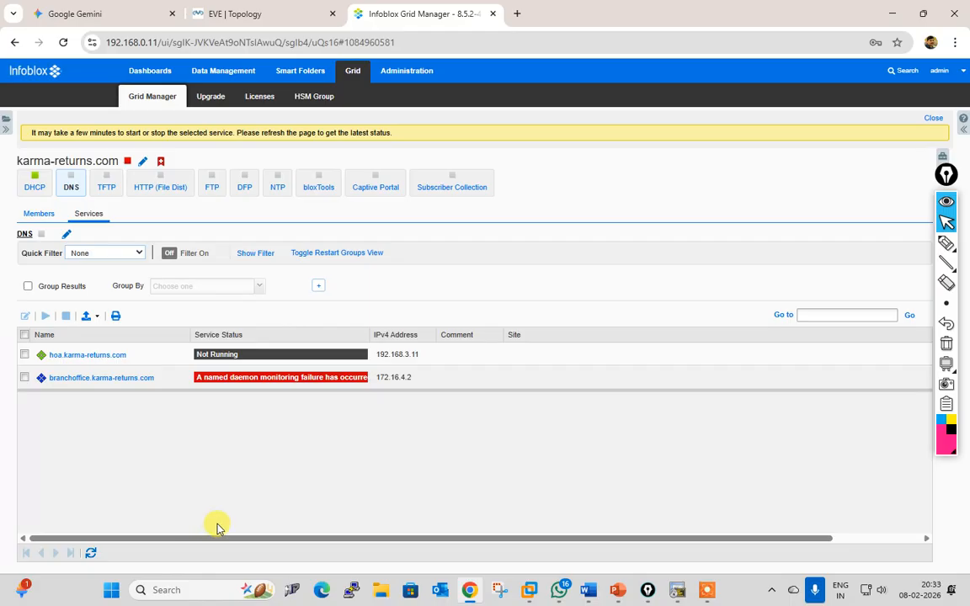
pyautogui.click(91, 554)
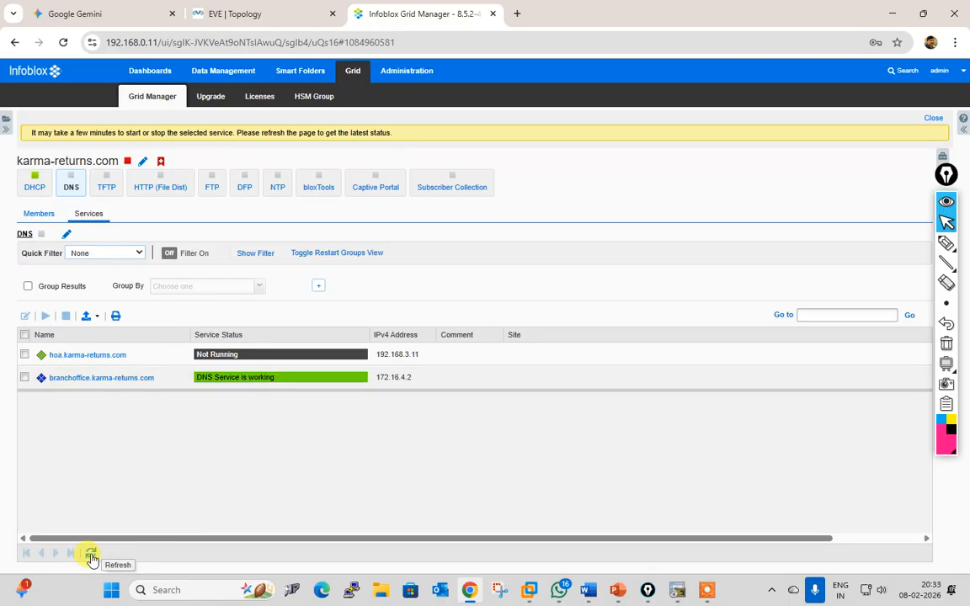
pyautogui.click(91, 556)
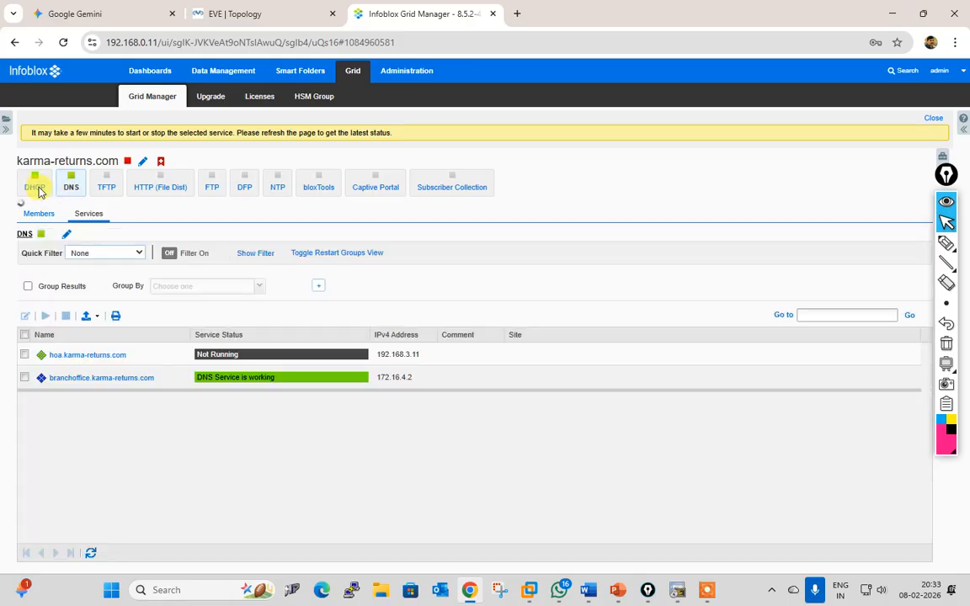
pyautogui.click(38, 191)
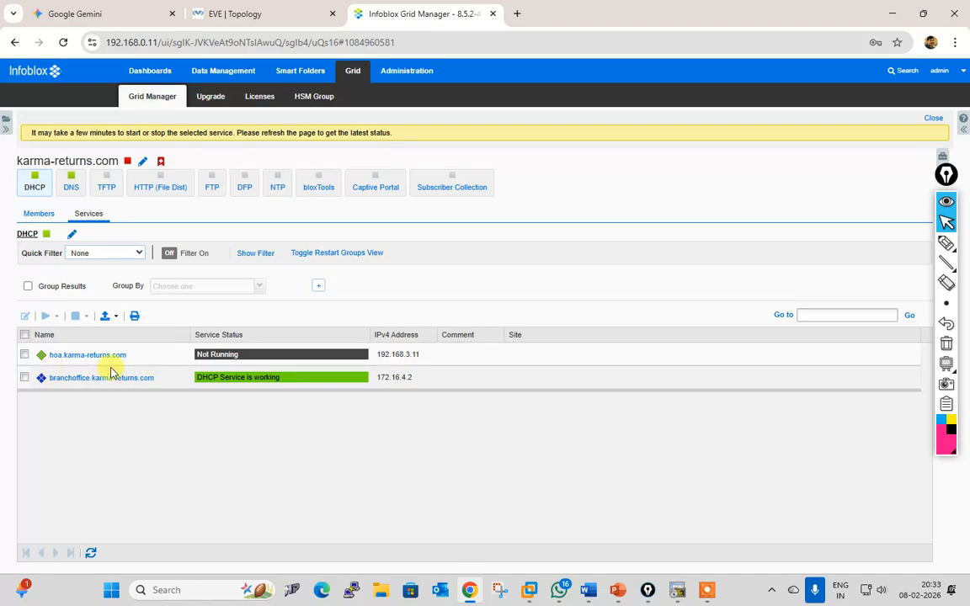
# Step: Check the EVE-NG lab topology, then return to Infoblox's DHCP Members list
pyautogui.click(253, 15)
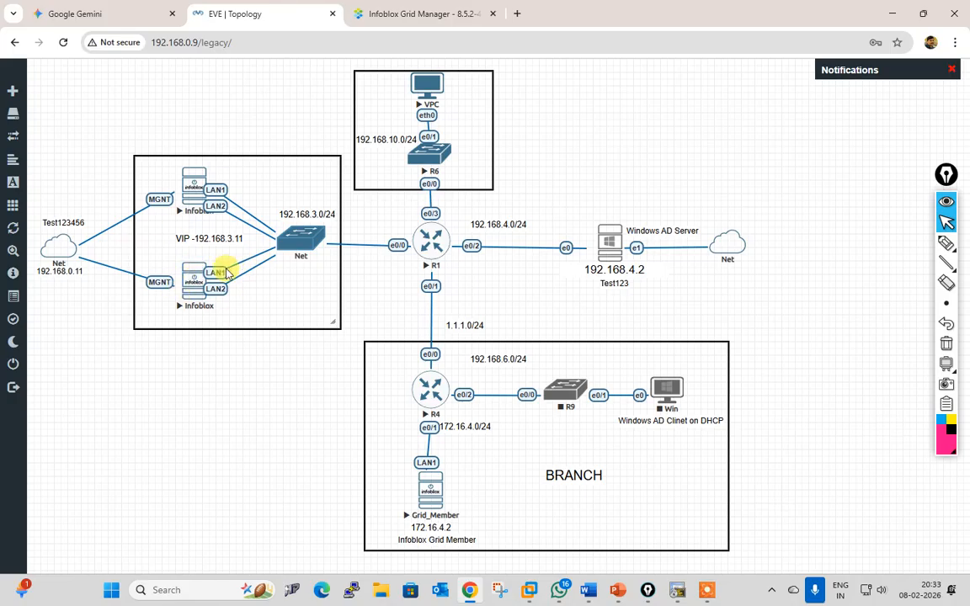
pyautogui.click(396, 16)
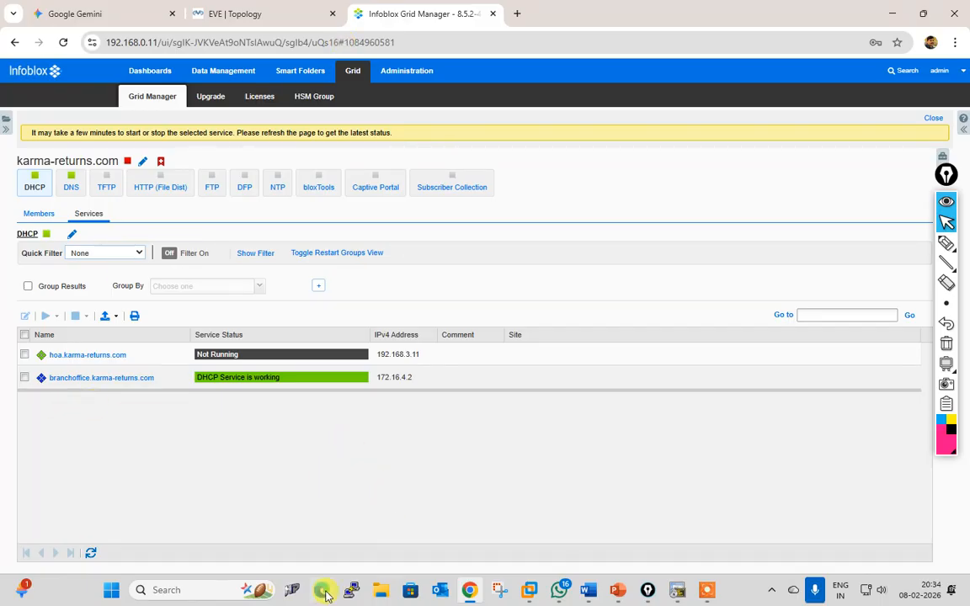
pyautogui.click(229, 77)
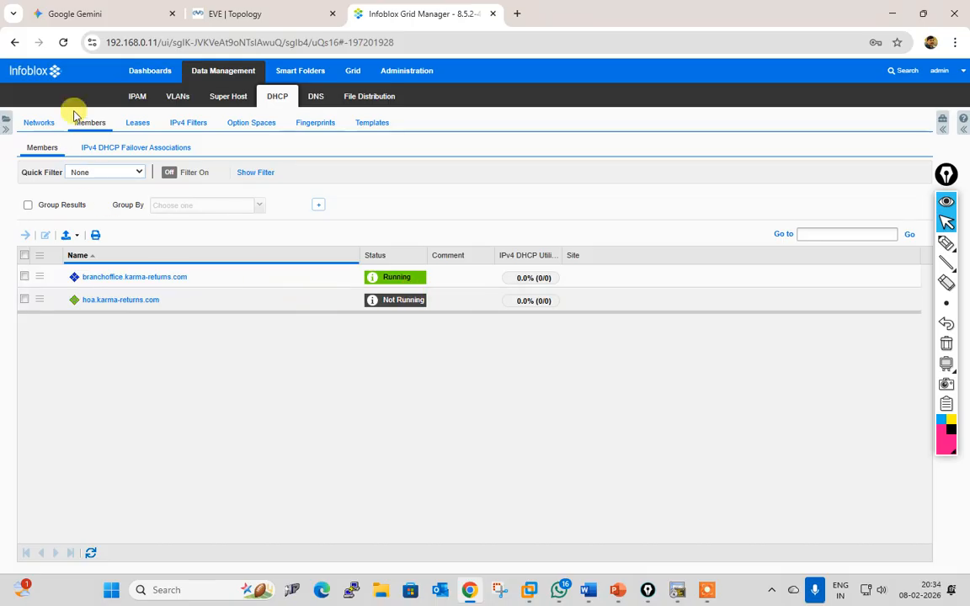
# Step: Inspect 192.168.6.0/24's member assignment and IPv4 DHCP options unsaved, then switch to IPAM
pyautogui.click(24, 278)
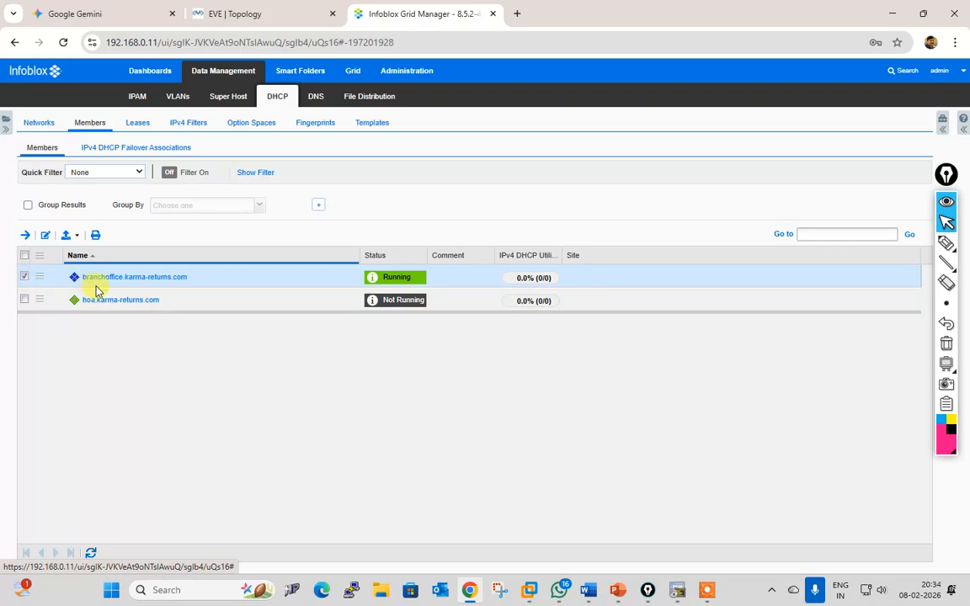
pyautogui.click(40, 123)
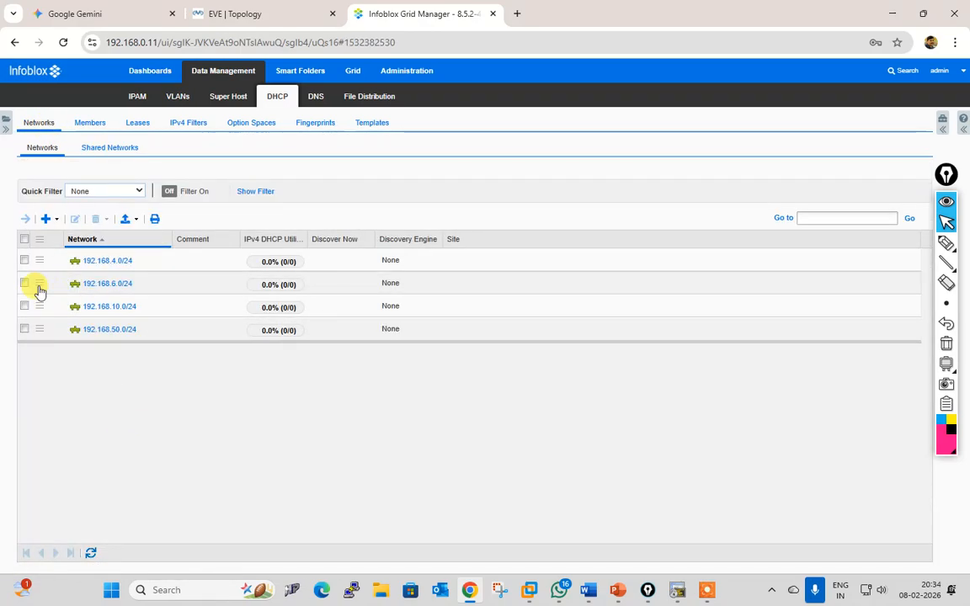
pyautogui.click(26, 283)
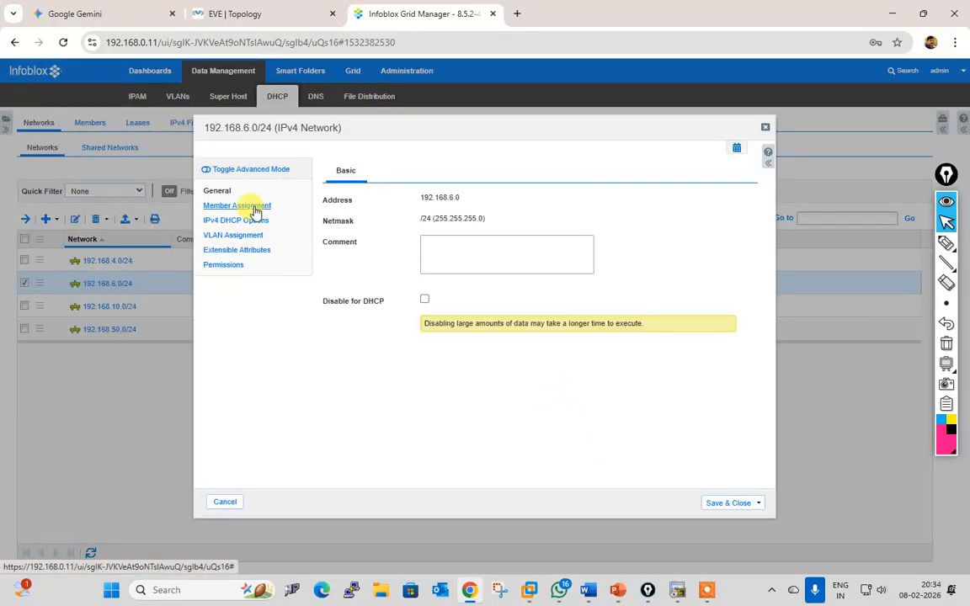
pyautogui.click(253, 207)
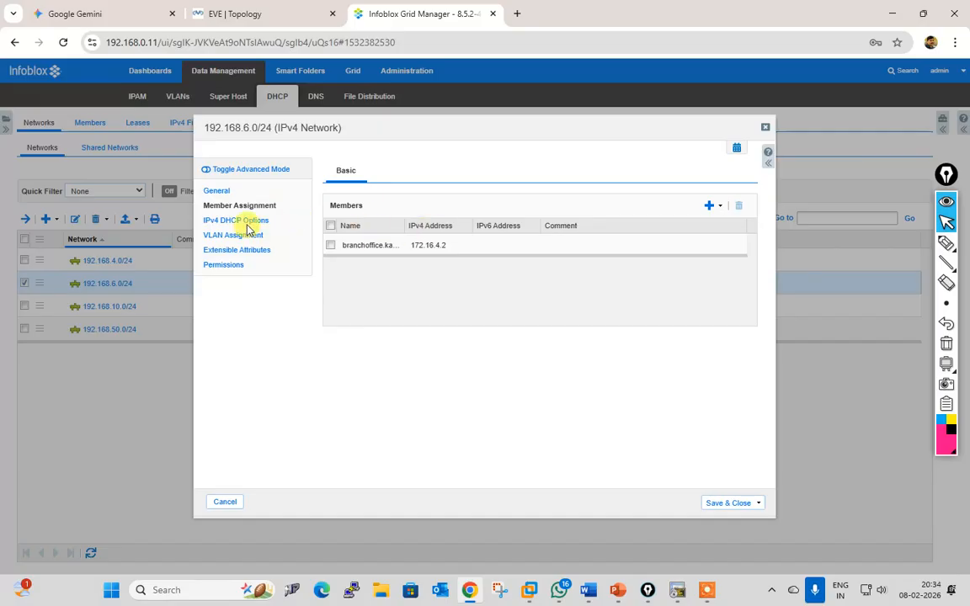
pyautogui.click(245, 220)
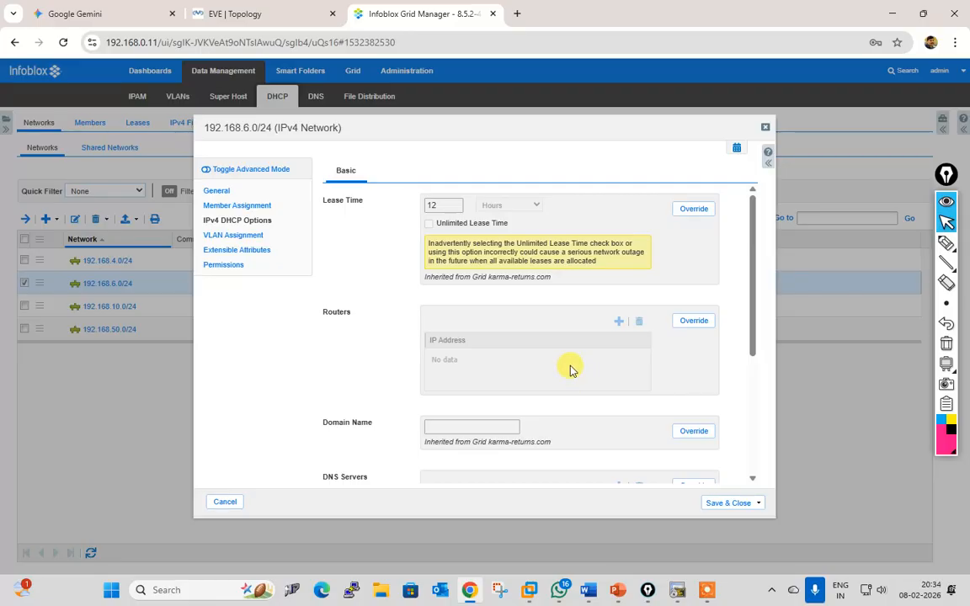
pyautogui.click(215, 504)
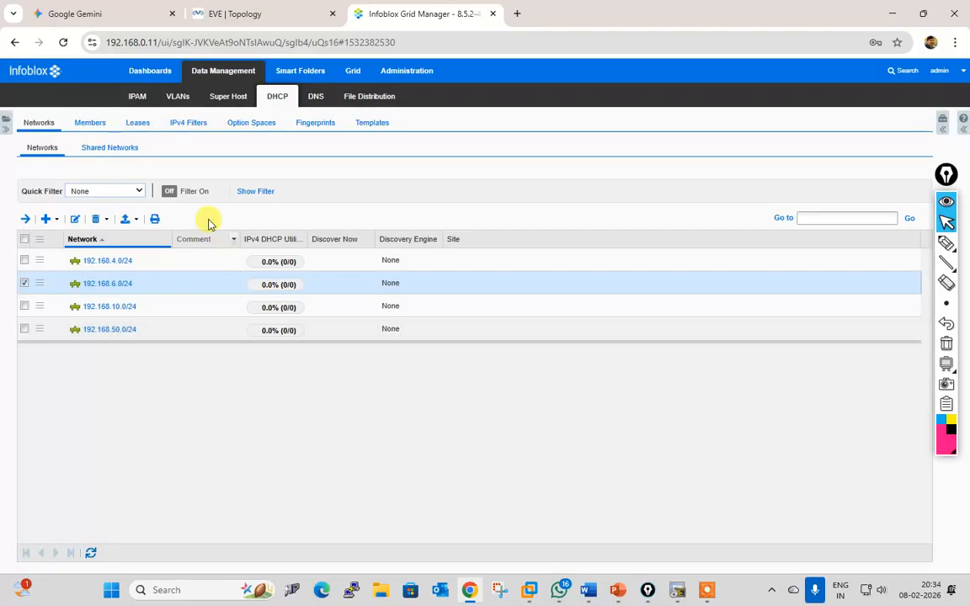
pyautogui.click(132, 97)
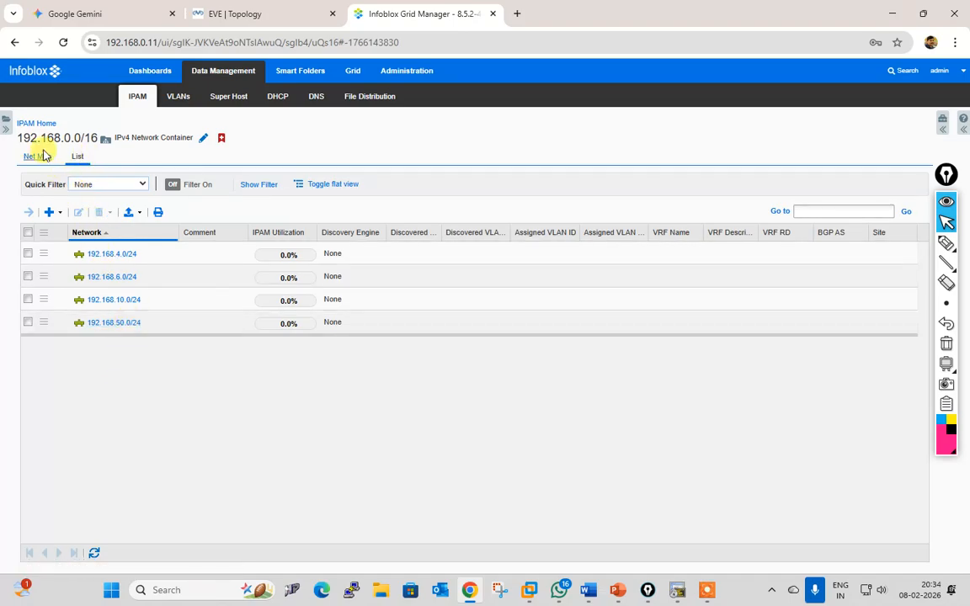
# Step: Open the 192.168.0.0/16 container's editor and browse its IPv4 DHCP options
pyautogui.click(39, 124)
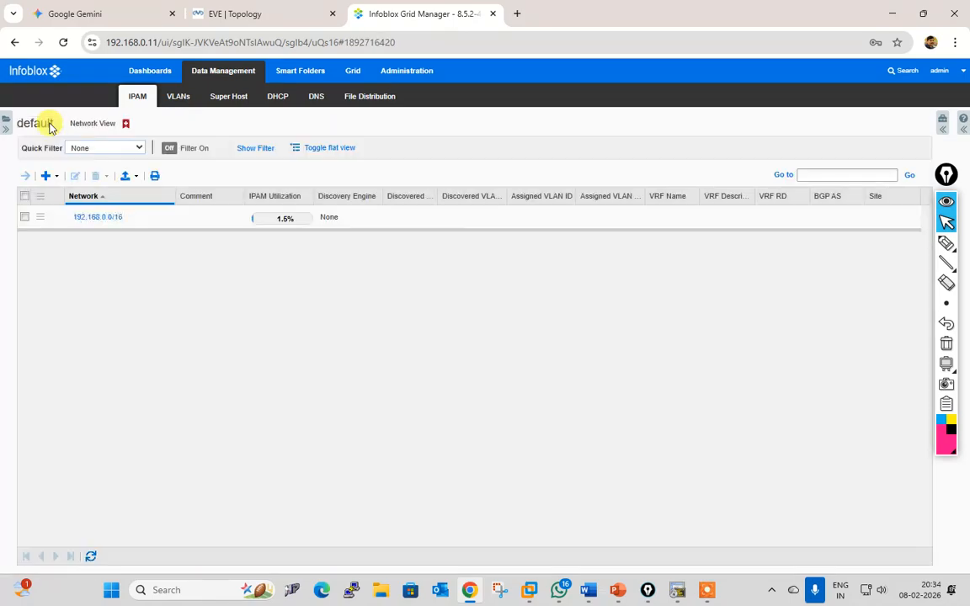
pyautogui.click(25, 218)
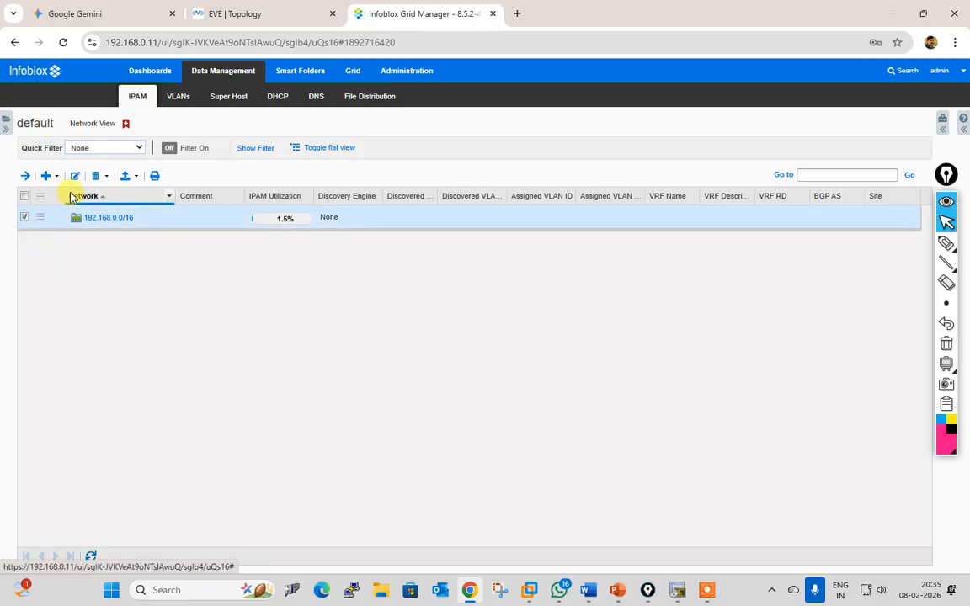
pyautogui.click(75, 176)
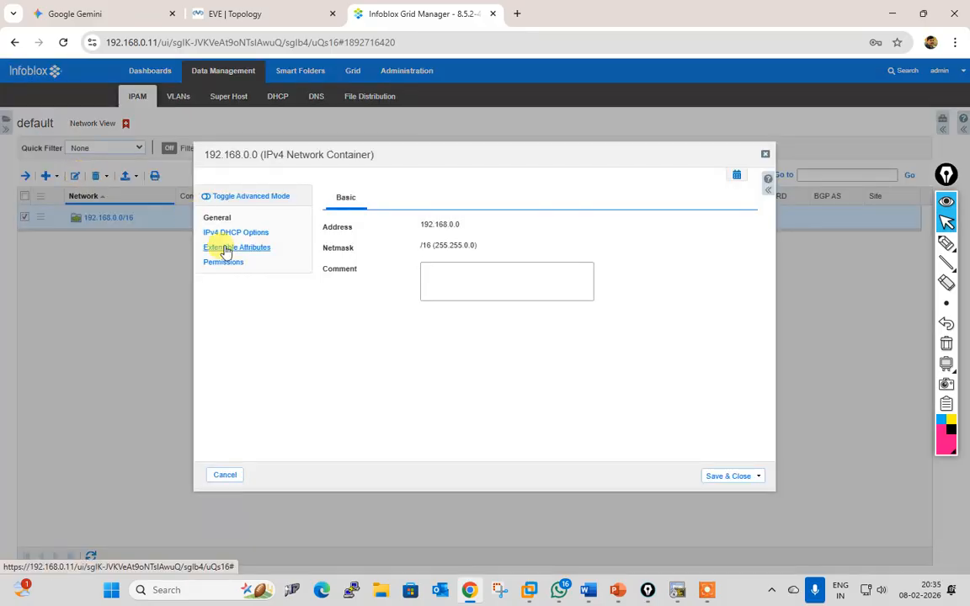
pyautogui.click(237, 233)
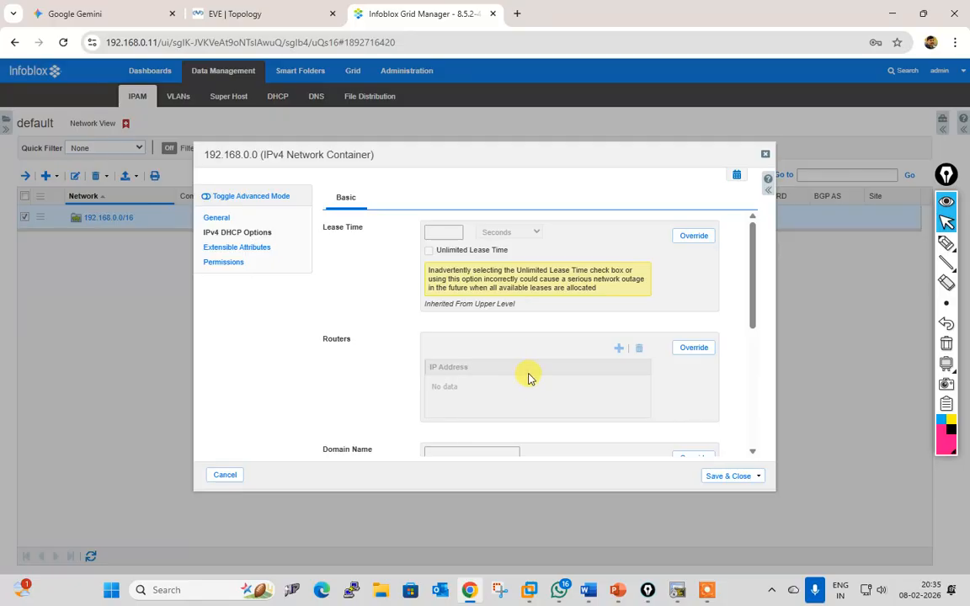
pyautogui.scroll(-3, 529, 378)
pyautogui.scroll(-2, 529, 378)
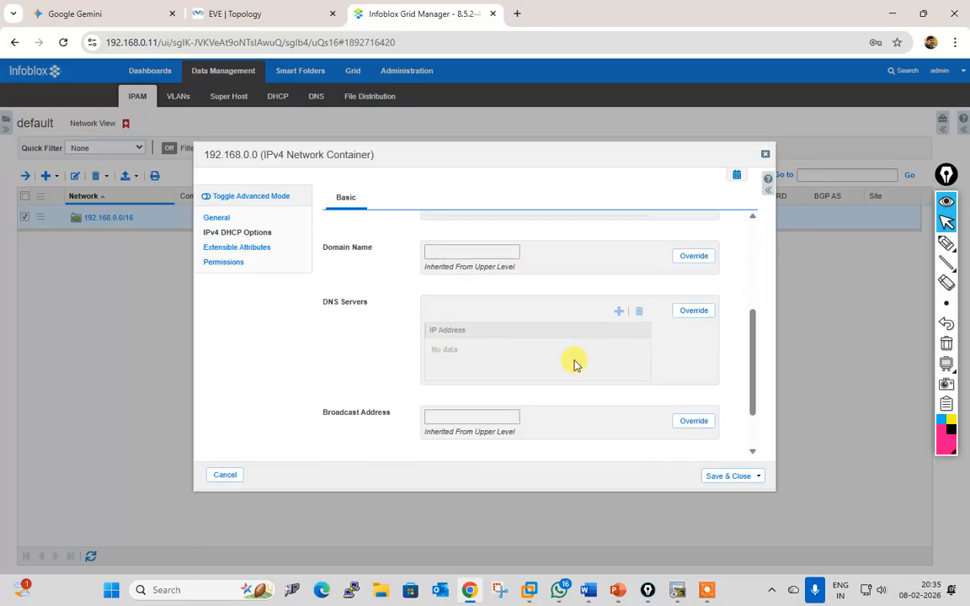
pyautogui.scroll(-2, 524, 373)
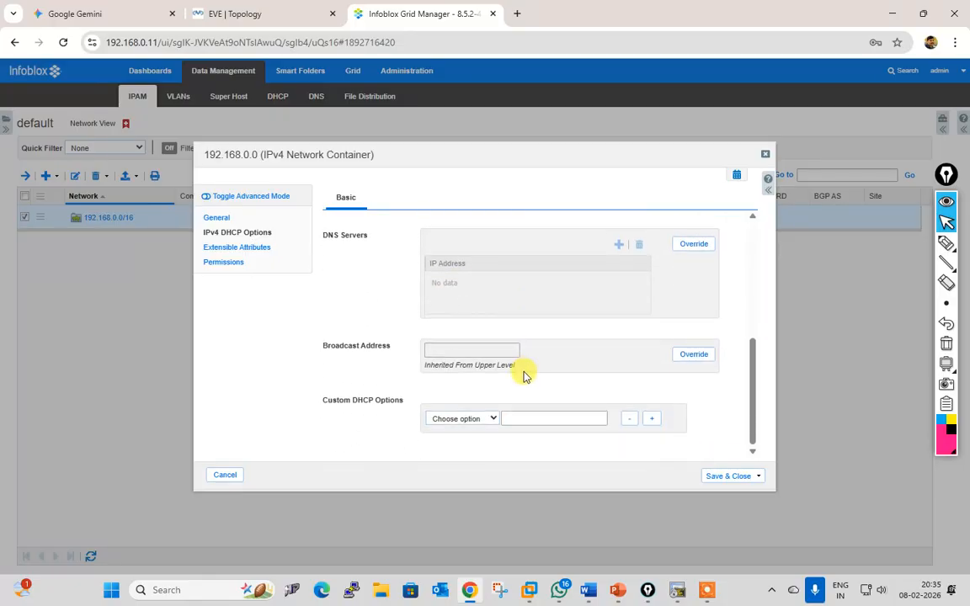
# Step: Browse the custom DHCP option list, cancel unchanged, and open 192.168.0.0/16's subnet list
pyautogui.click(492, 420)
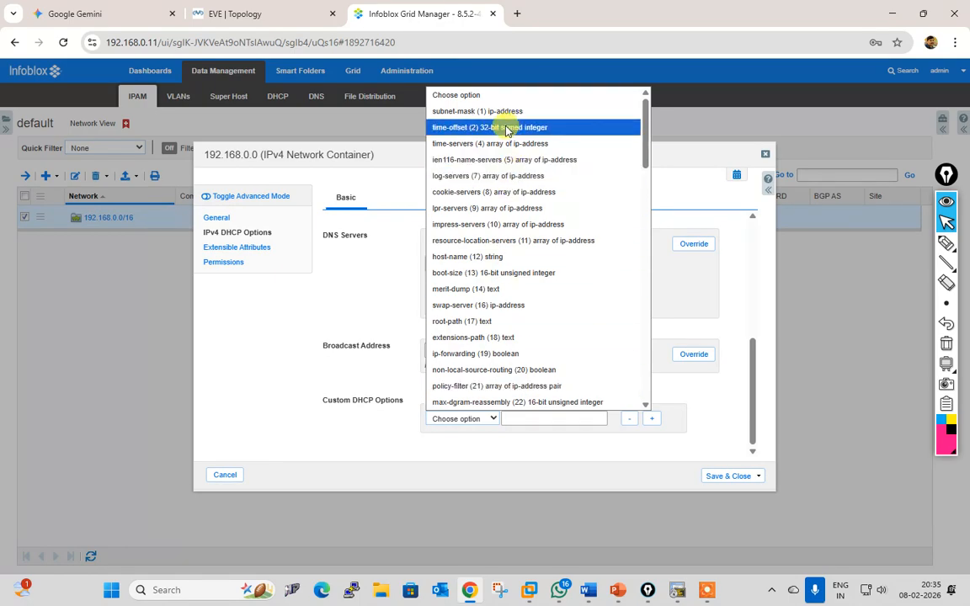
pyautogui.scroll(-4, 540, 350)
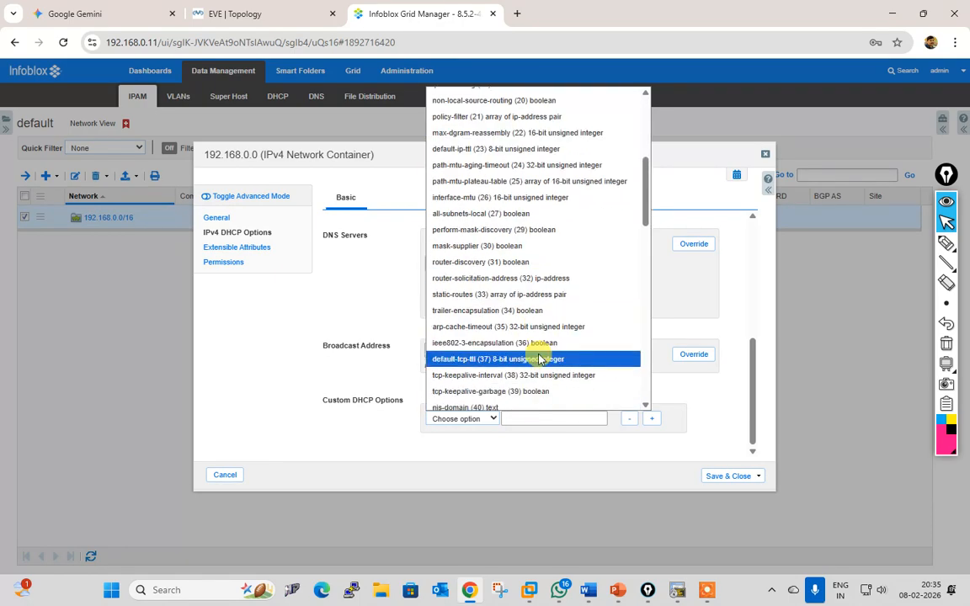
pyautogui.scroll(-2, 601, 371)
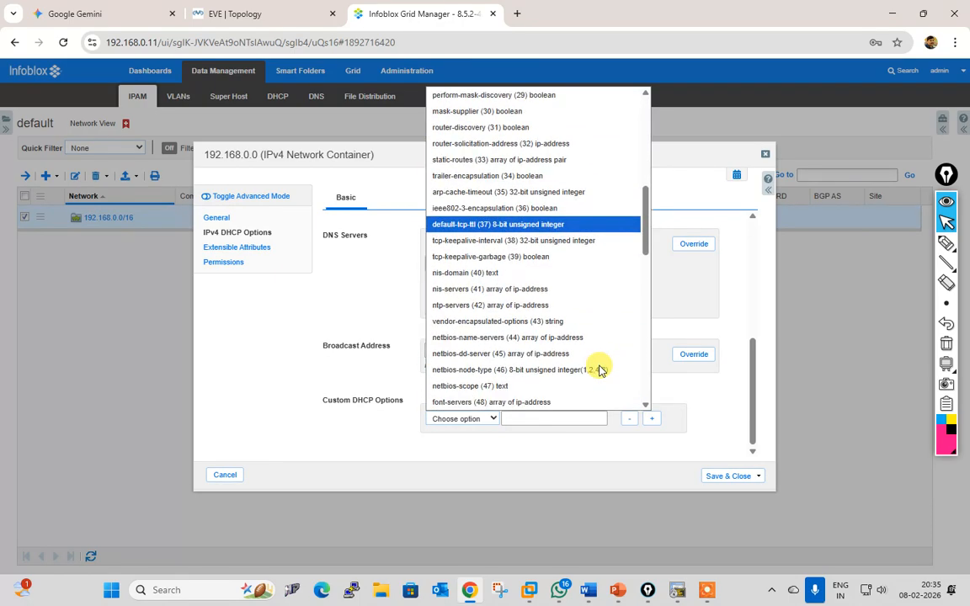
pyautogui.scroll(-2, 600, 368)
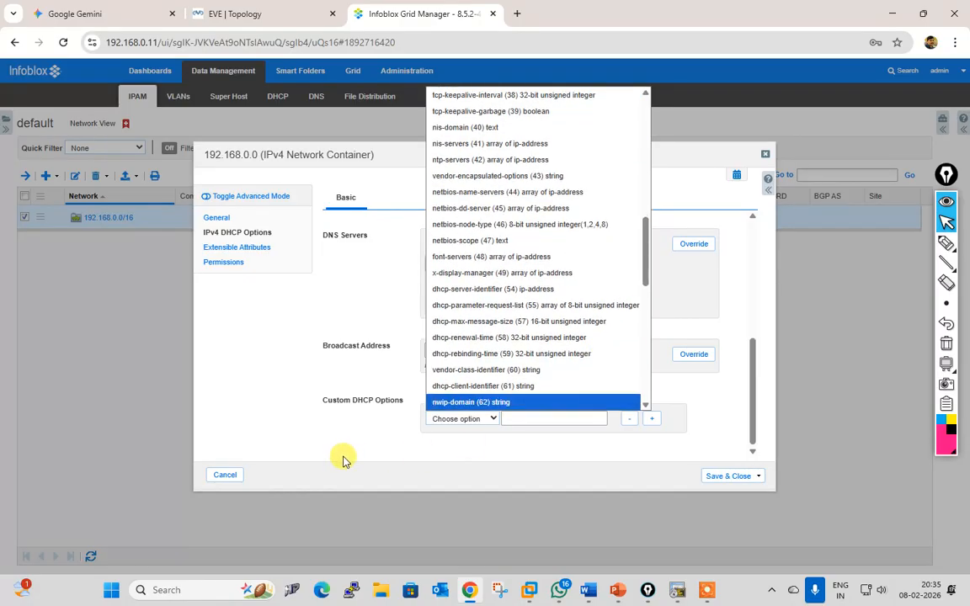
pyautogui.click(342, 457)
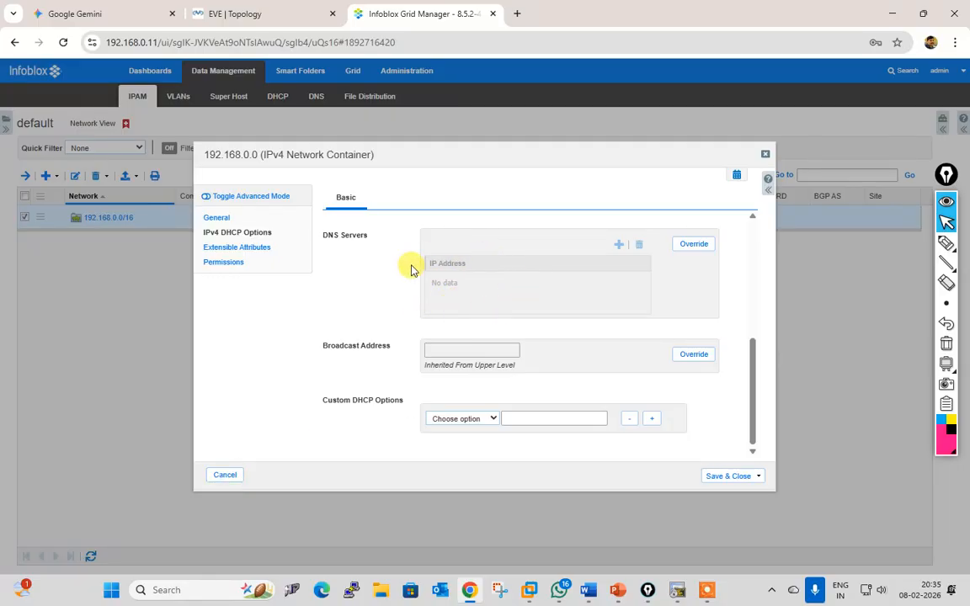
pyautogui.click(225, 475)
pyautogui.click(106, 219)
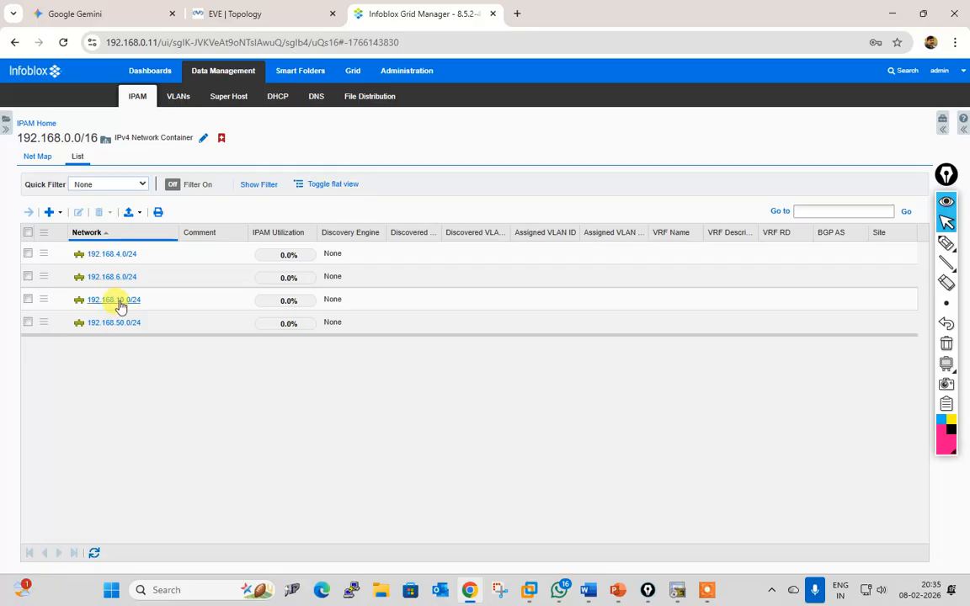
# Step: Override the Routers option on 192.168.10.0/24 with 192.168.10.1 and save
pyautogui.click(28, 299)
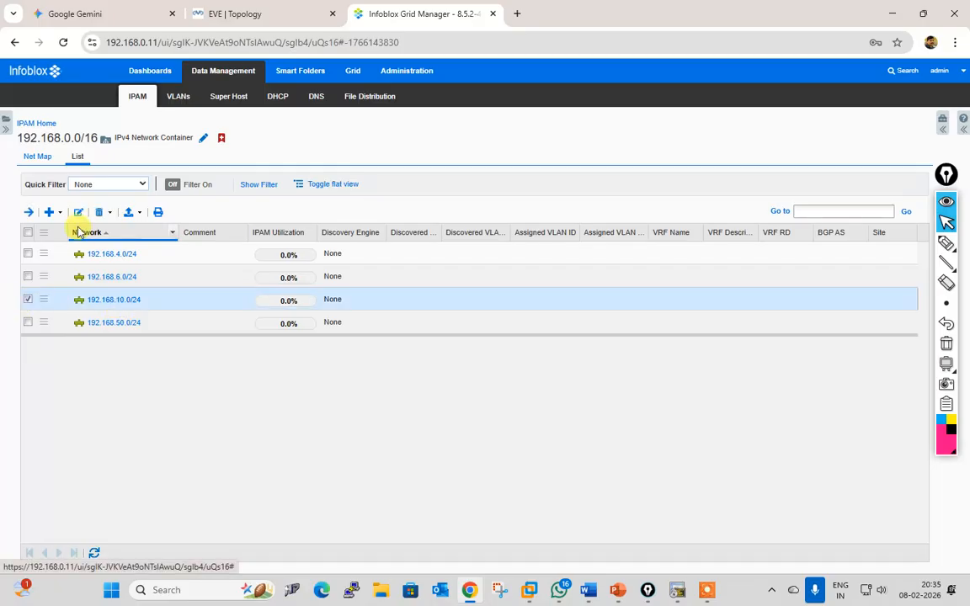
pyautogui.click(78, 213)
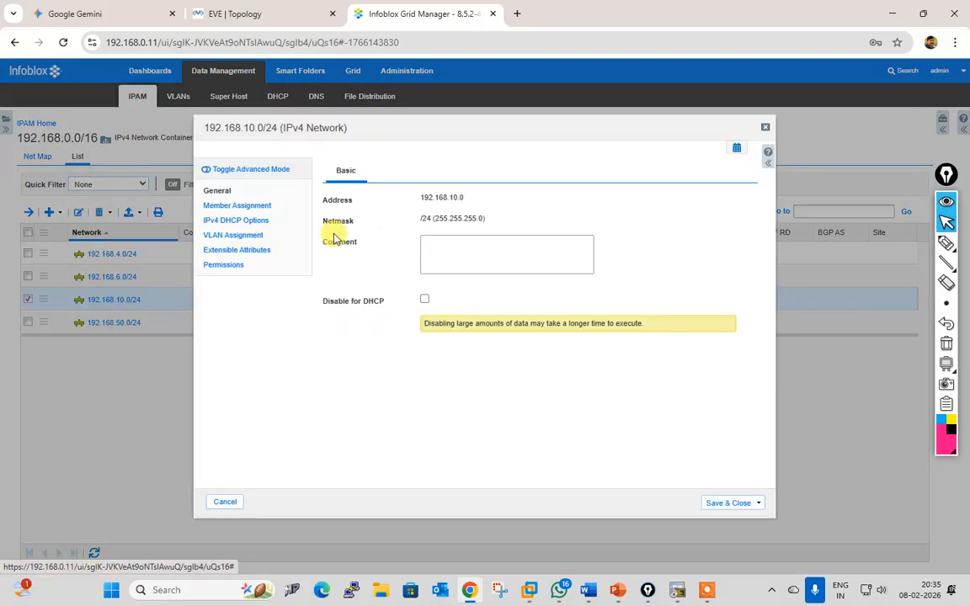
pyautogui.click(245, 206)
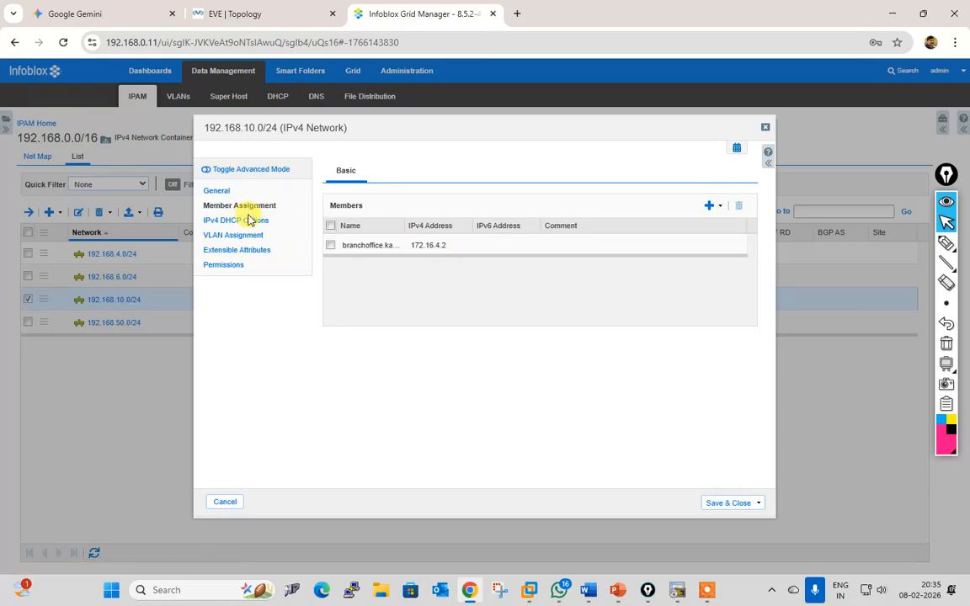
pyautogui.click(237, 220)
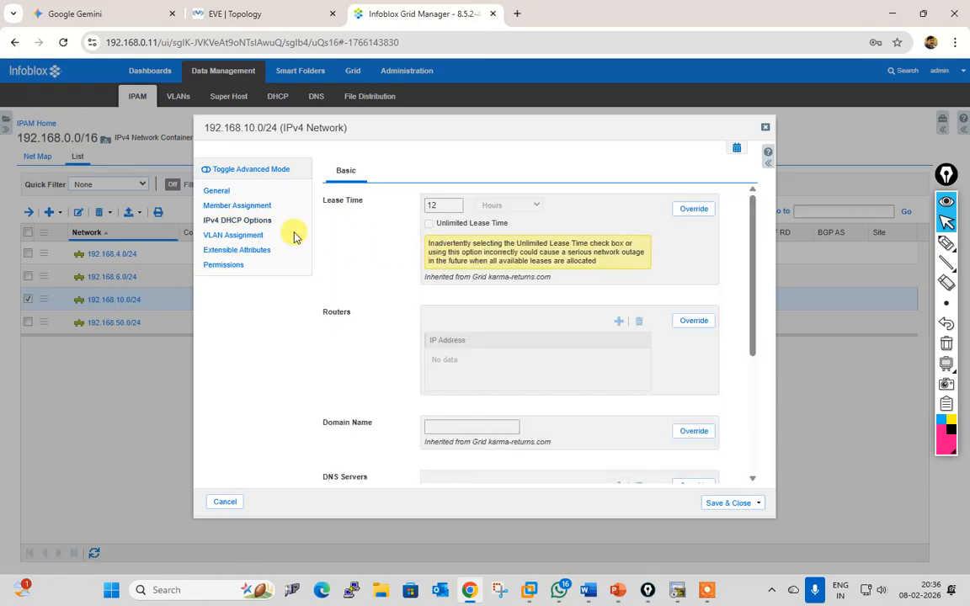
pyautogui.click(689, 325)
pyautogui.click(487, 359)
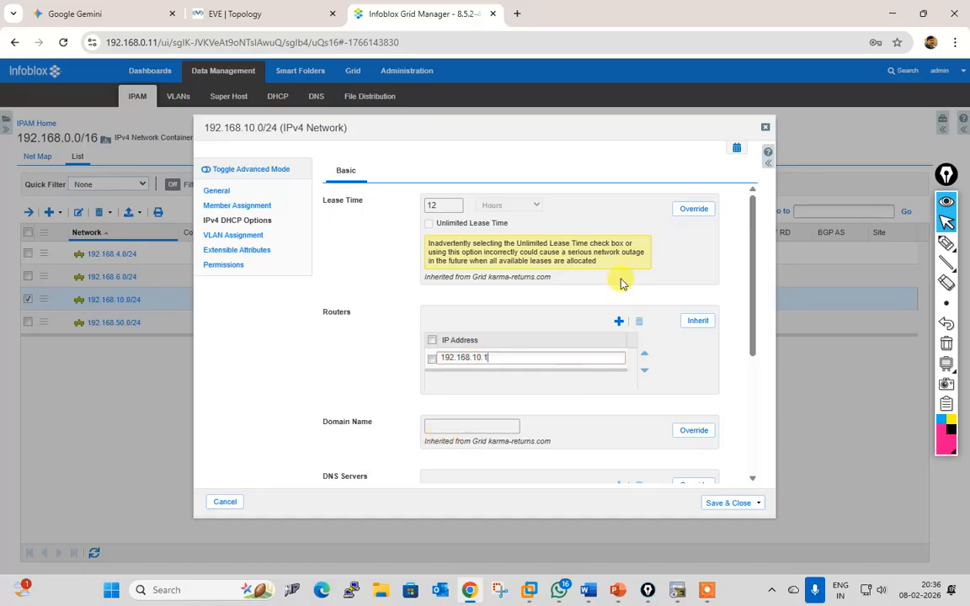
pyautogui.scroll(-1, 554, 387)
pyautogui.scroll(-2, 556, 379)
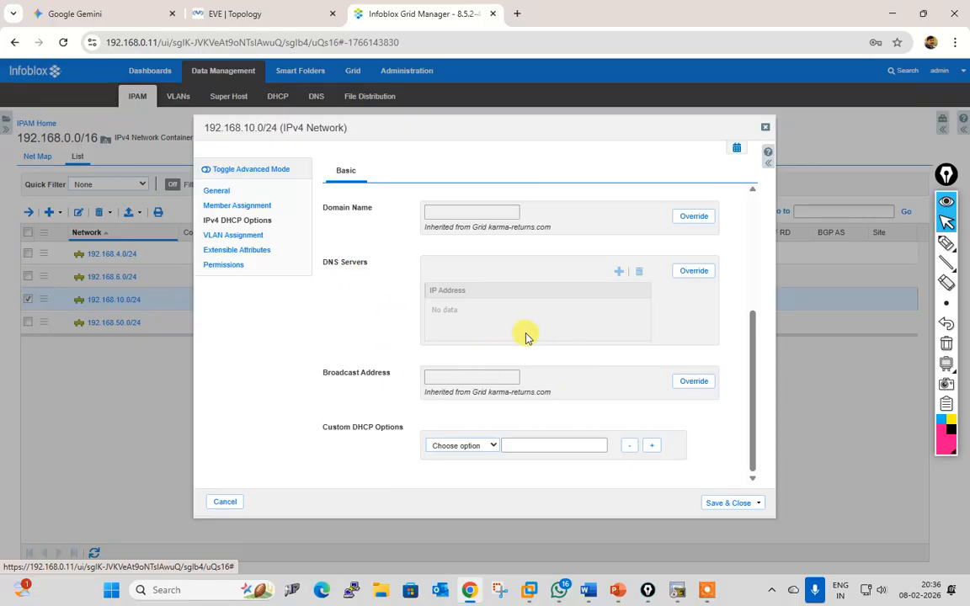
pyautogui.scroll(1, 497, 352)
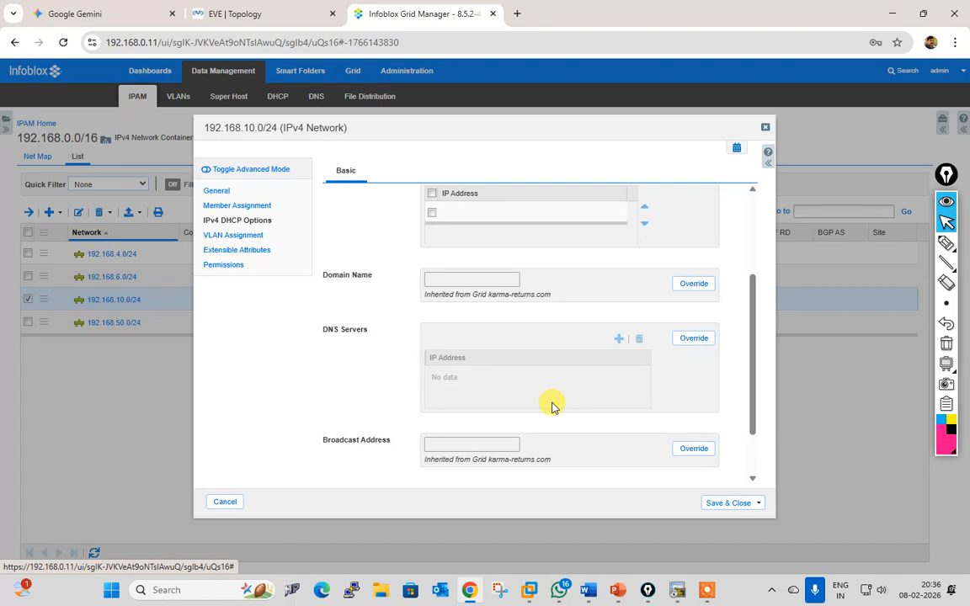
pyautogui.scroll(-2, 518, 383)
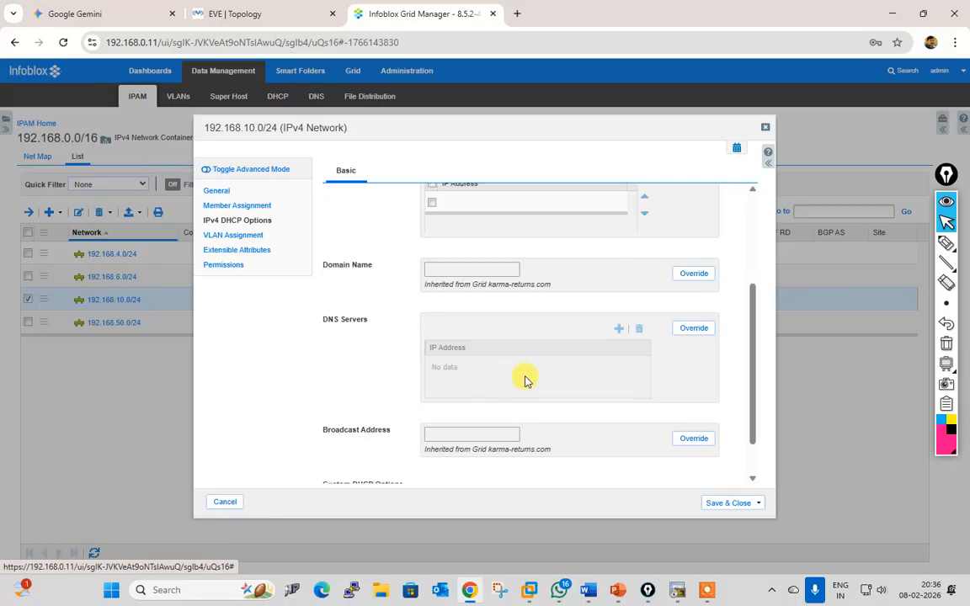
pyautogui.click(729, 503)
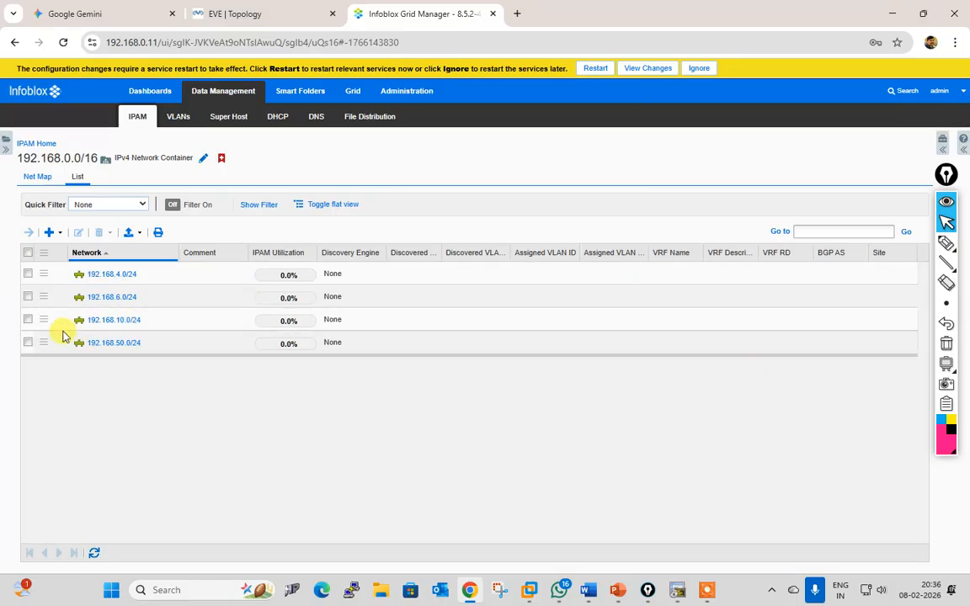
# Step: Override 192.168.6.0/24's Routers option with 192.168.6.1, save, and return to IPAM Home
pyautogui.click(28, 298)
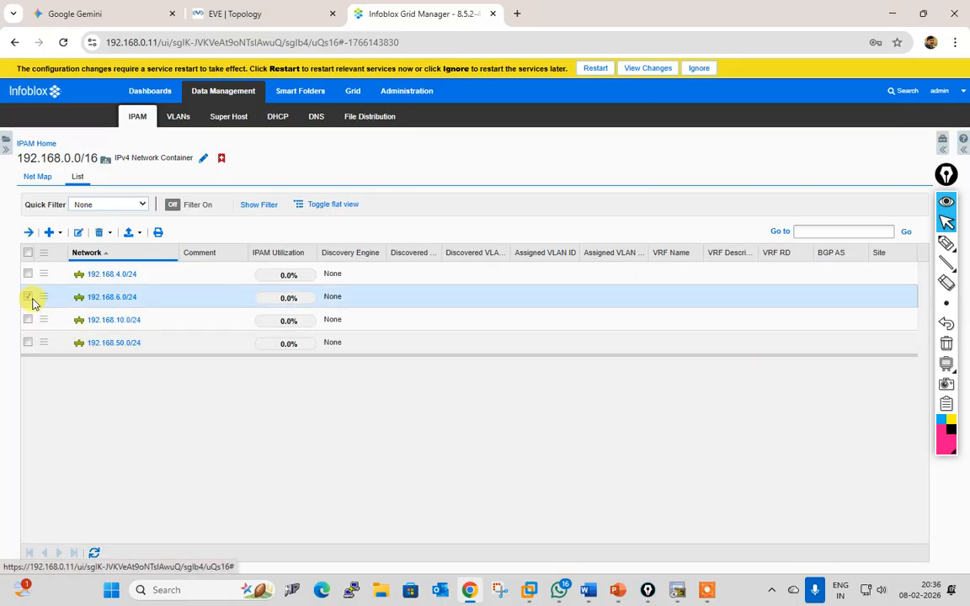
pyautogui.click(78, 233)
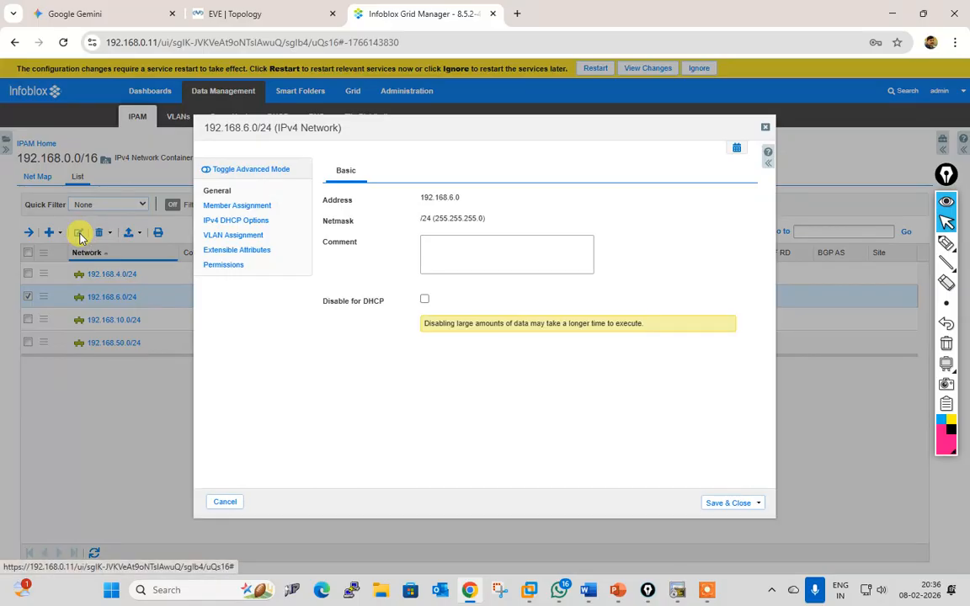
pyautogui.click(244, 206)
pyautogui.click(246, 221)
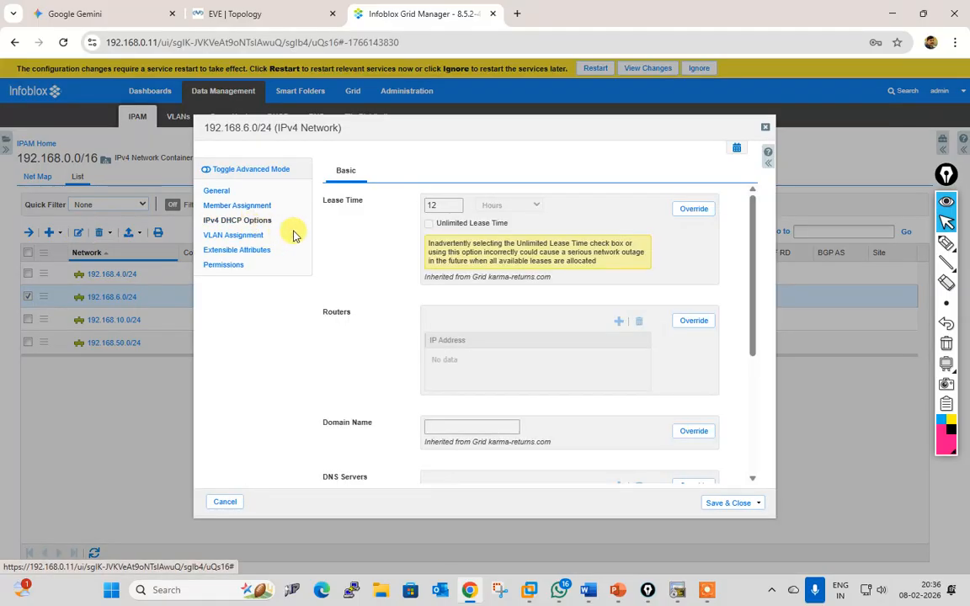
pyautogui.click(705, 325)
pyautogui.click(499, 357)
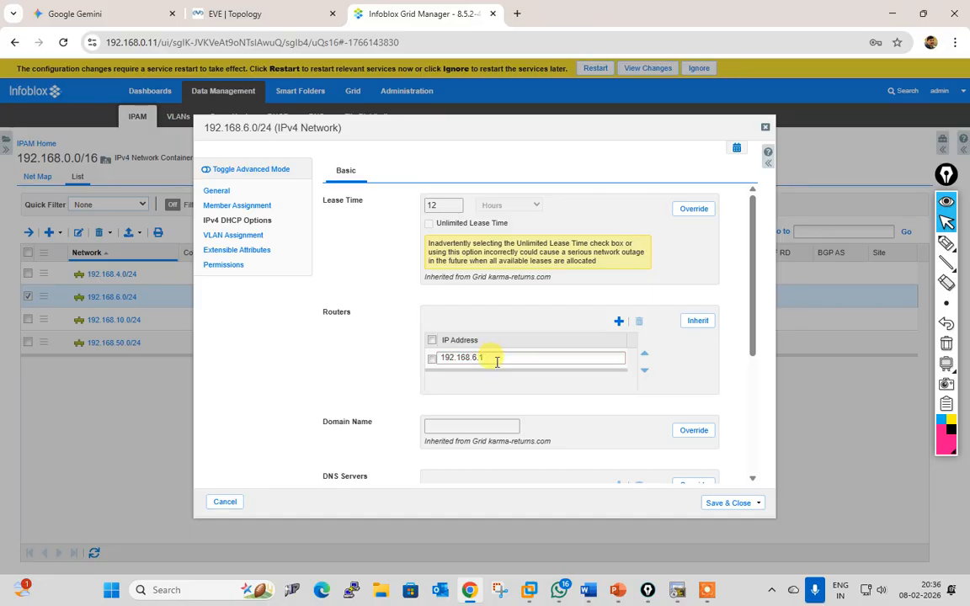
pyautogui.click(496, 406)
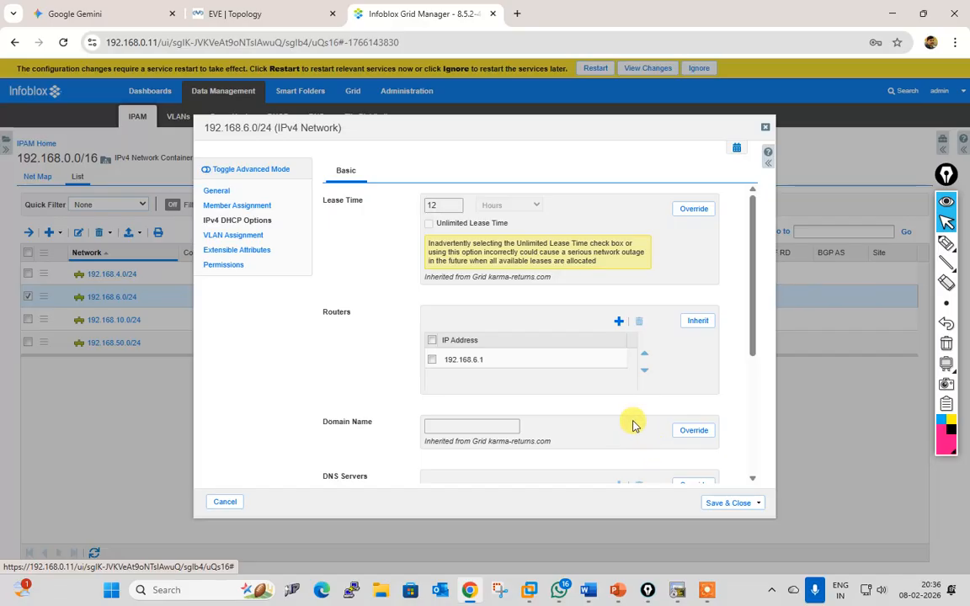
pyautogui.scroll(-5, 633, 425)
pyautogui.click(724, 504)
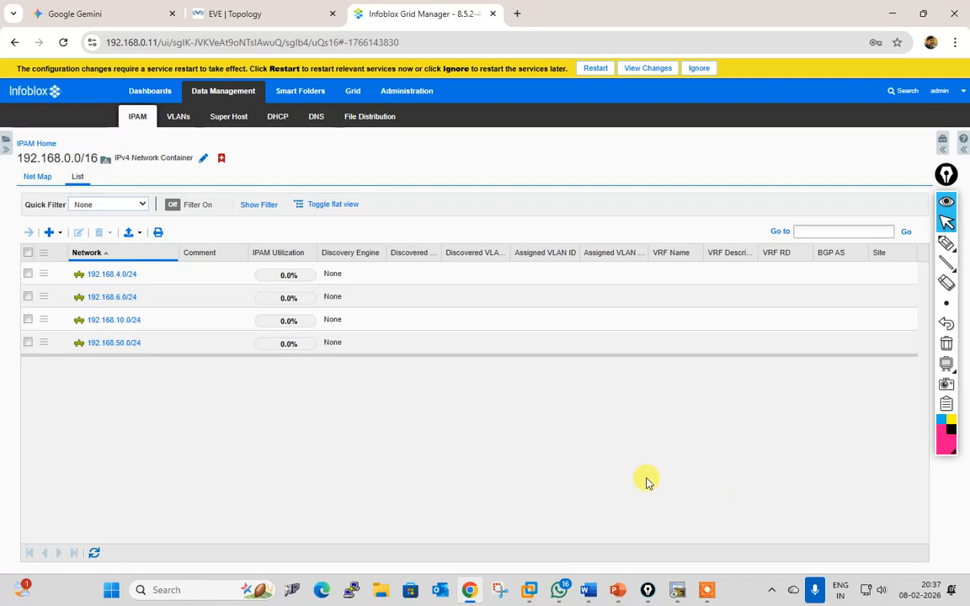
pyautogui.click(42, 144)
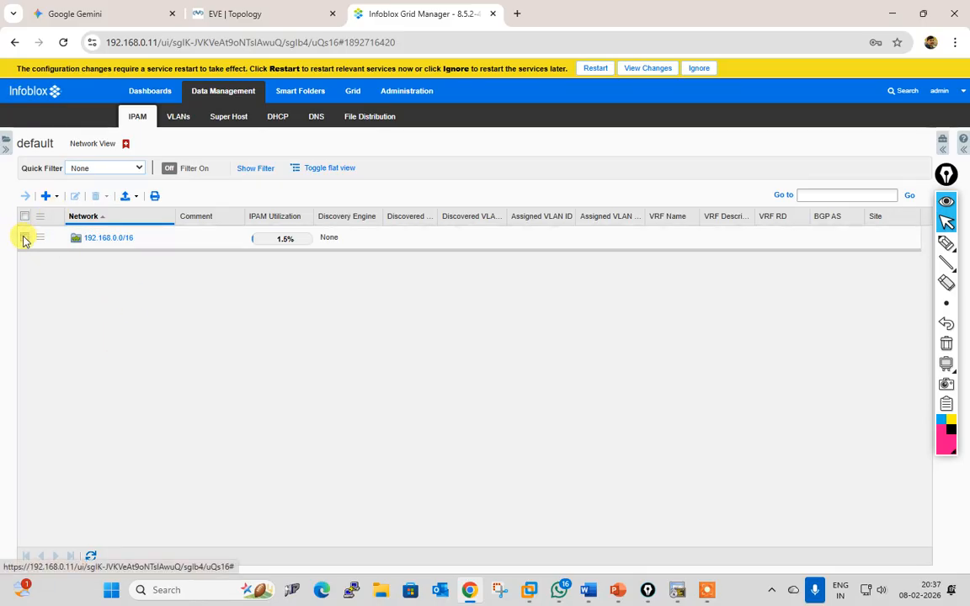
# Step: Begin a DNS Servers override on 192.168.0.0/16, discard it after confirming, then go to Grid
pyautogui.click(24, 237)
pyautogui.click(74, 195)
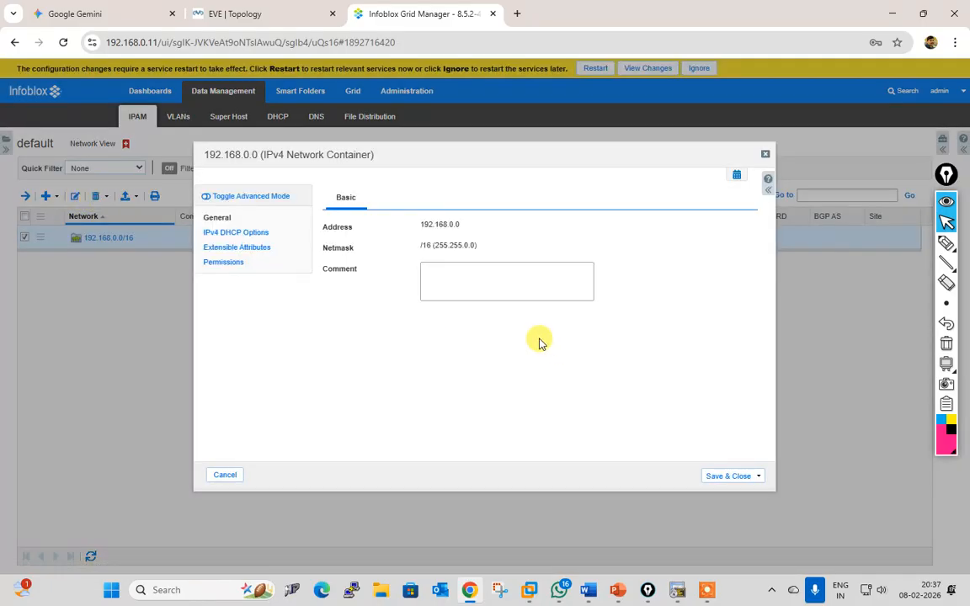
pyautogui.click(252, 233)
pyautogui.scroll(-2, 471, 325)
pyautogui.scroll(-4, 476, 333)
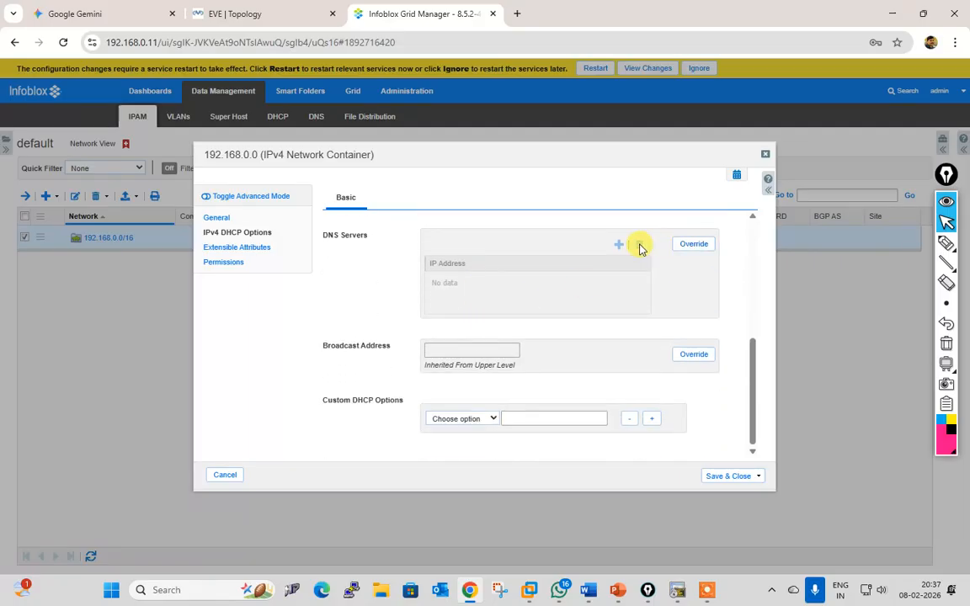
pyautogui.click(713, 245)
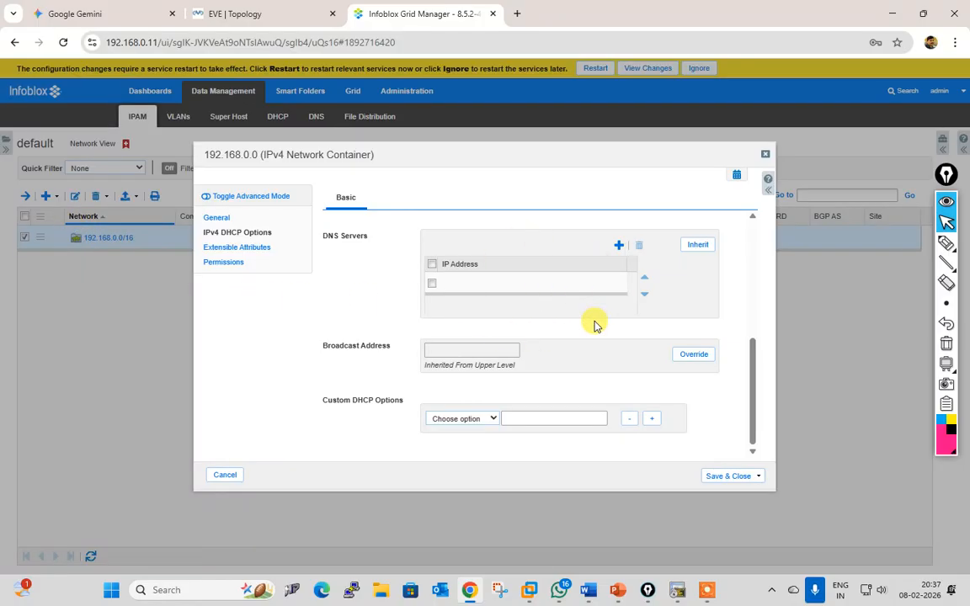
pyautogui.click(219, 473)
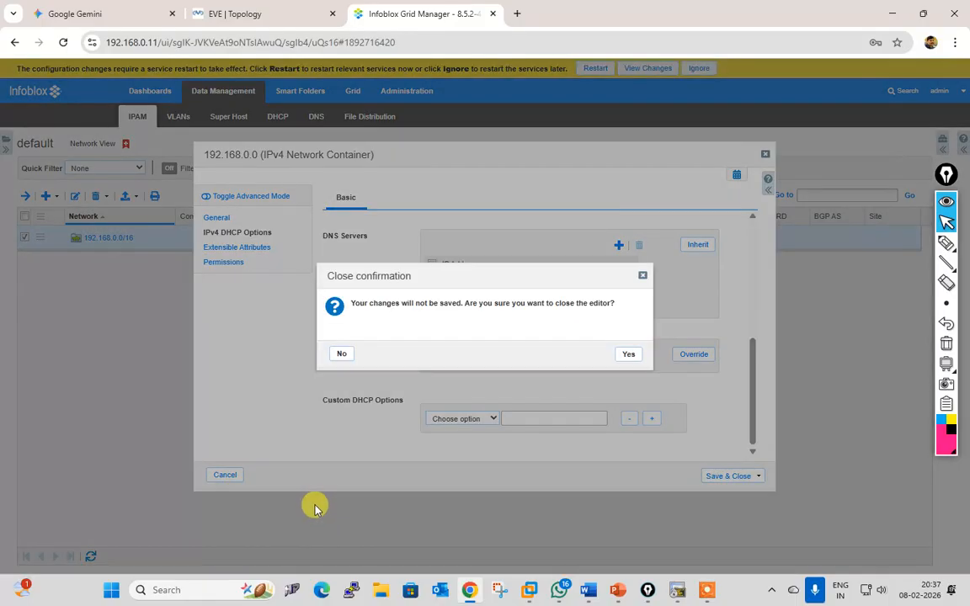
pyautogui.click(630, 357)
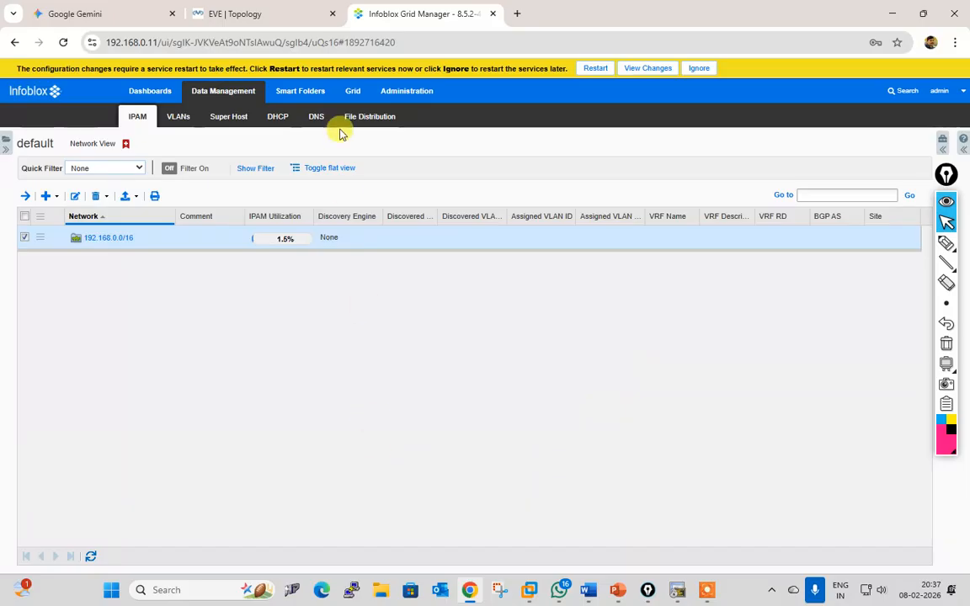
pyautogui.click(354, 93)
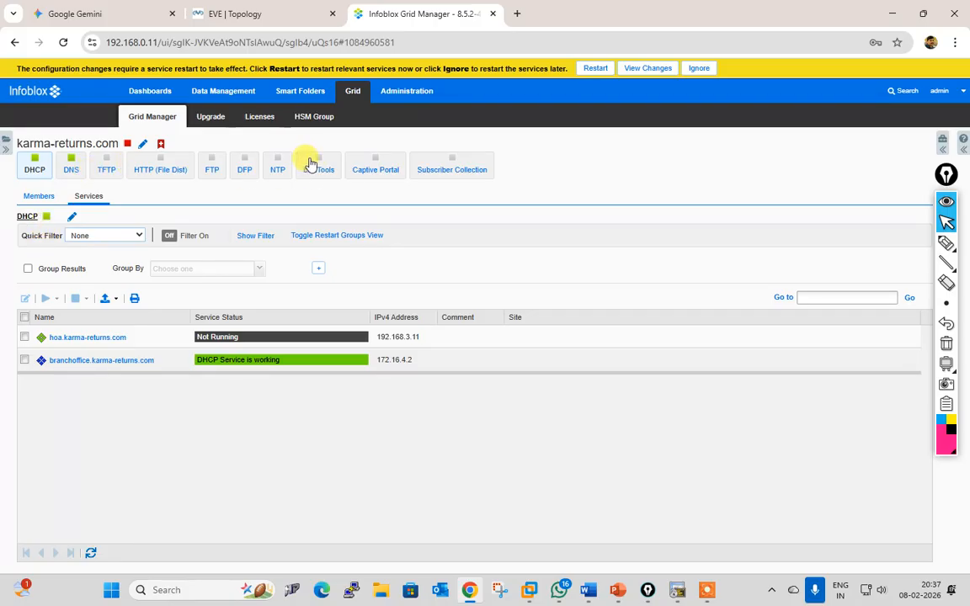
# Step: Select the branchoffice.karma-returns.com (172.16.4.2) row, showing DHCP working, in DHCP services
pyautogui.click(26, 360)
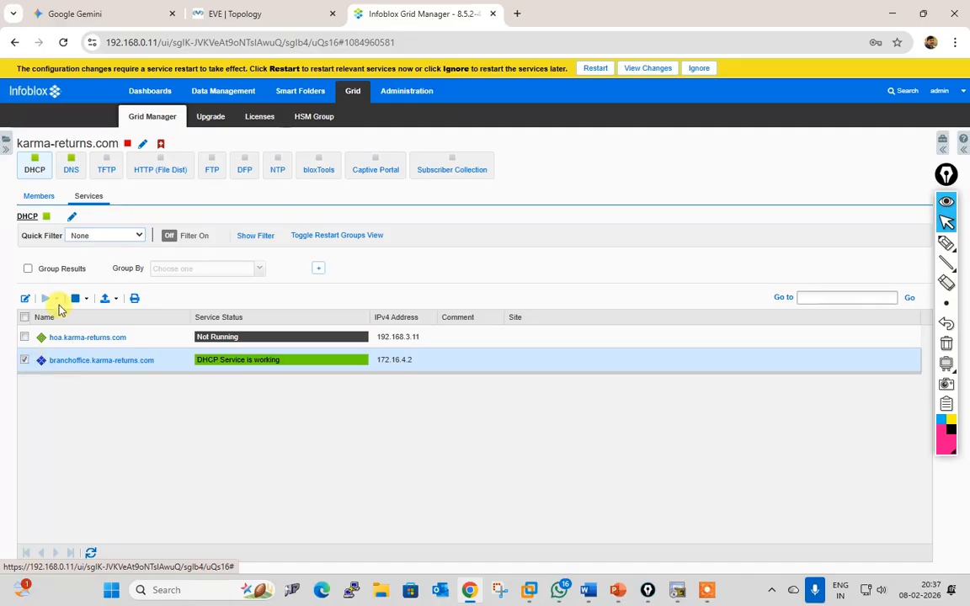
pyautogui.click(25, 361)
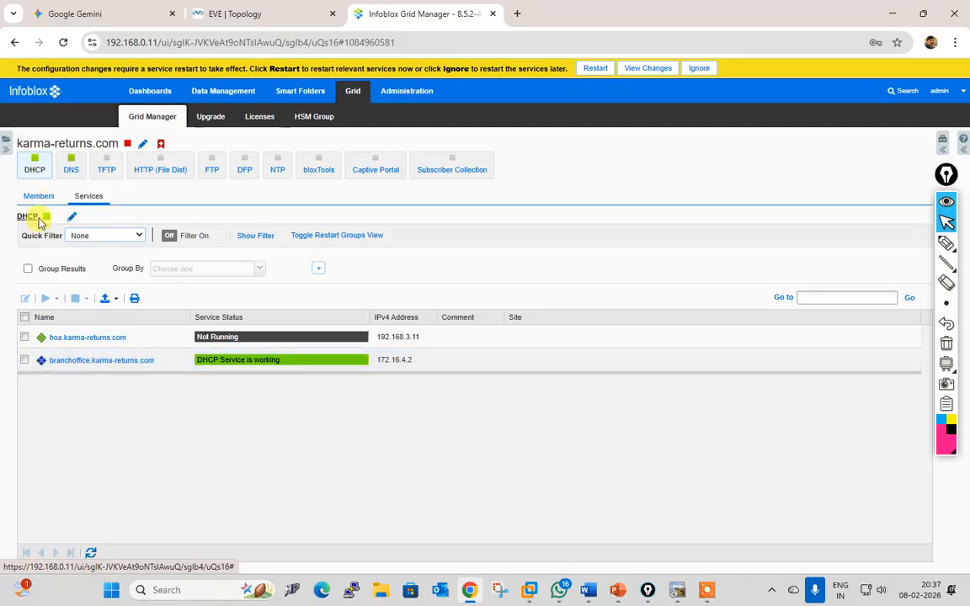
pyautogui.click(24, 361)
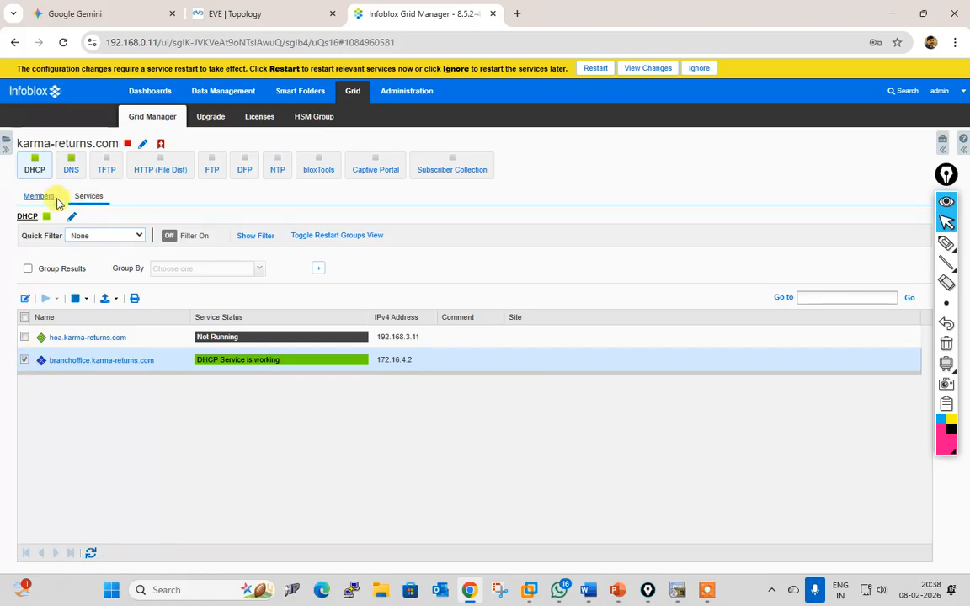
# Step: Open the branchoffice member's properties and review its network and advanced settings
pyautogui.click(47, 195)
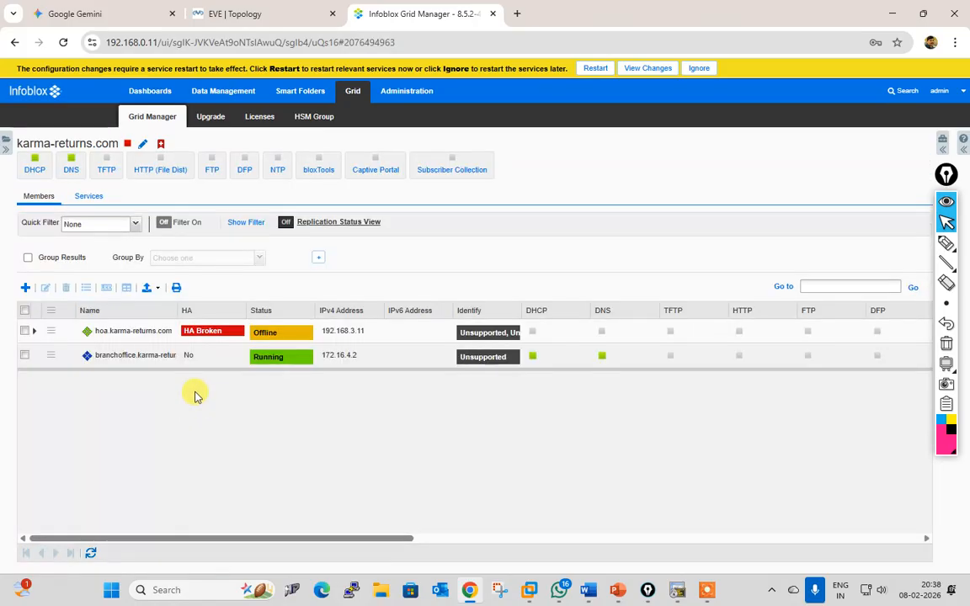
pyautogui.click(24, 355)
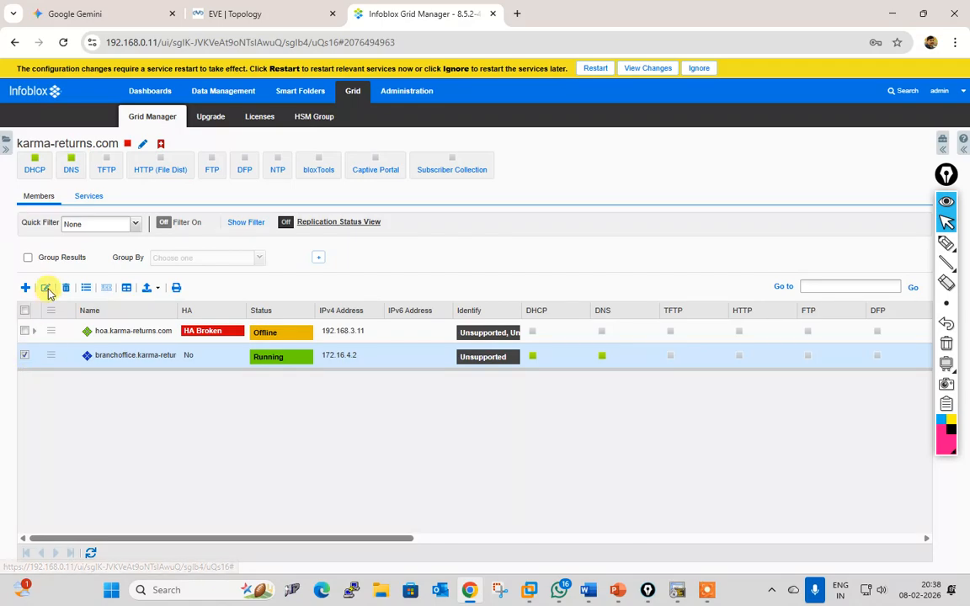
pyautogui.click(46, 288)
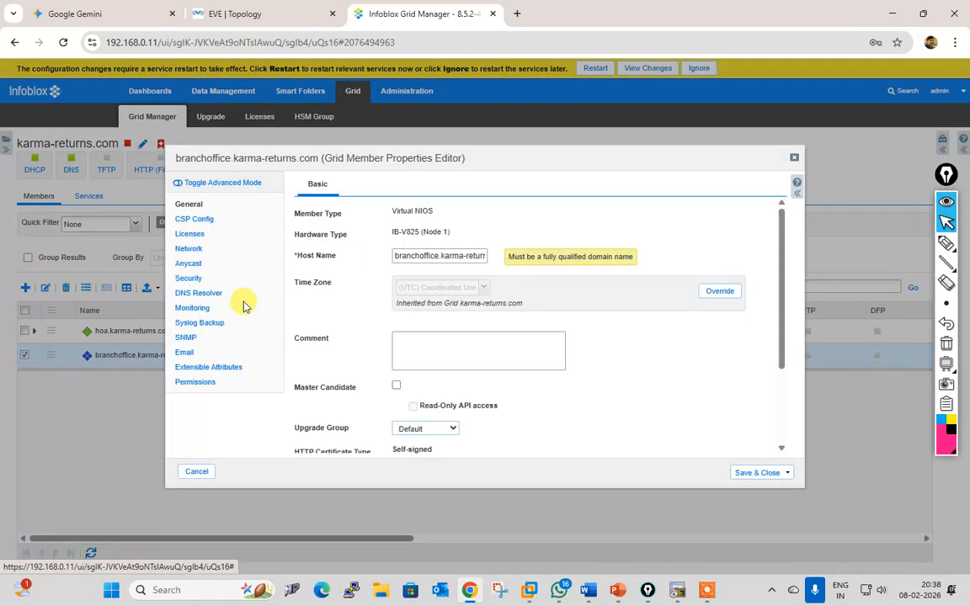
pyautogui.click(191, 251)
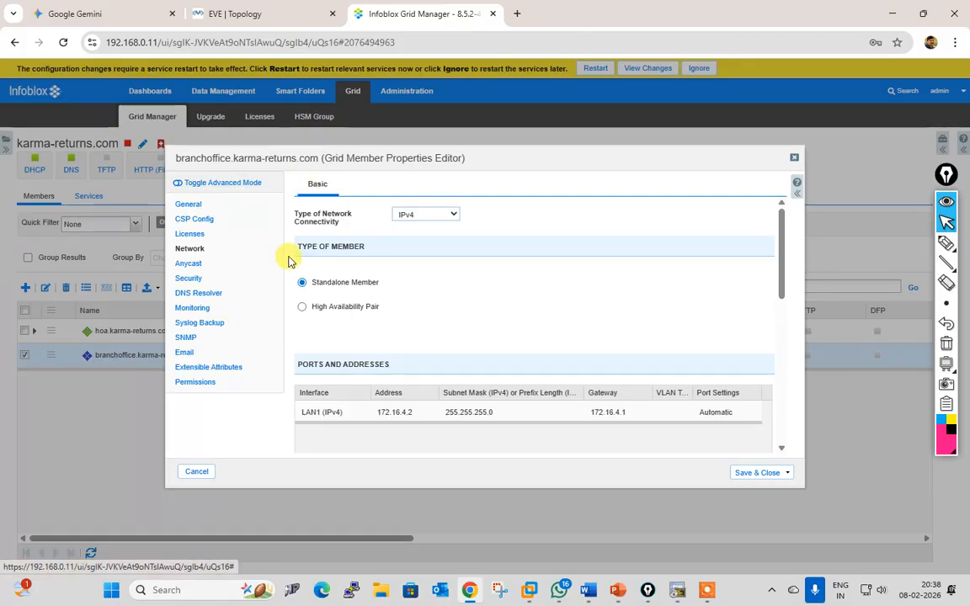
pyautogui.click(237, 185)
pyautogui.click(377, 188)
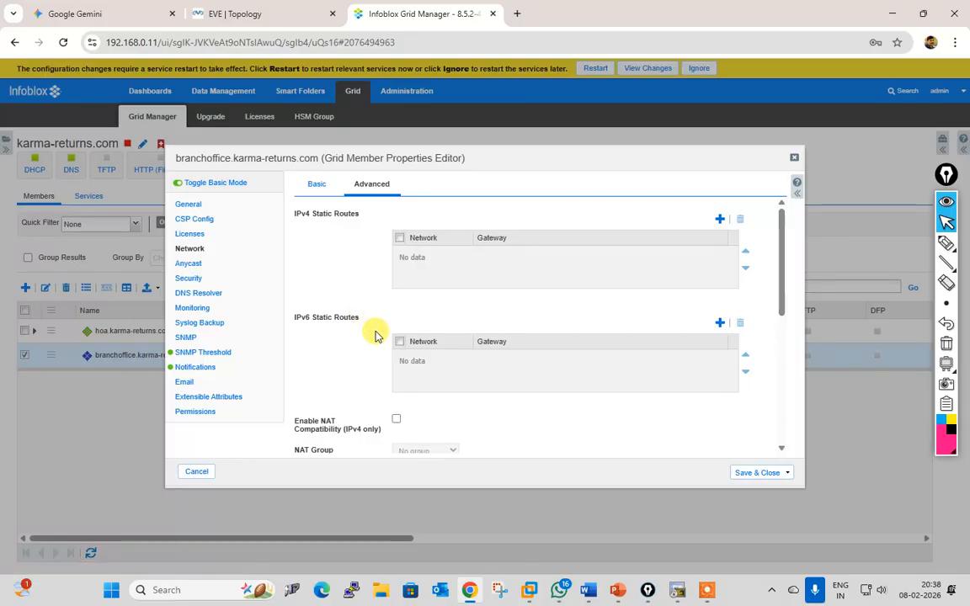
pyautogui.scroll(-1, 376, 337)
pyautogui.scroll(-4, 376, 337)
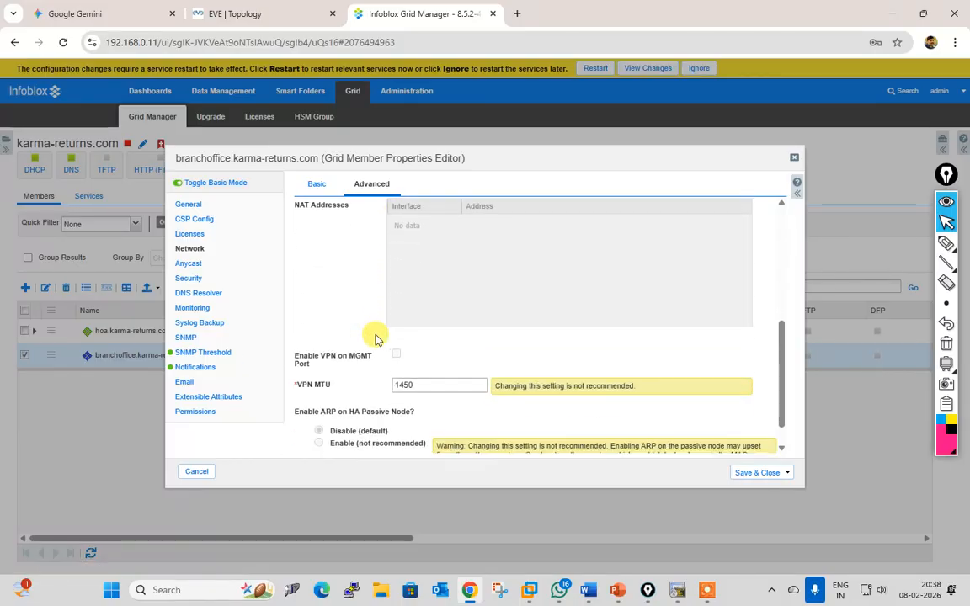
pyautogui.scroll(5, 376, 340)
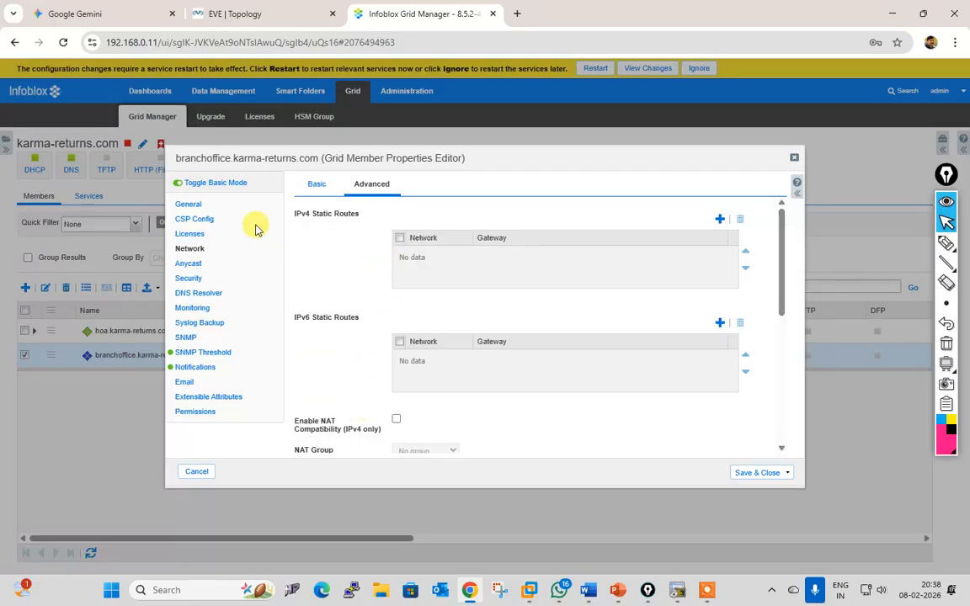
# Step: Check the member's general, licence and DNS resolver settings, then cancel without changes
pyautogui.click(181, 207)
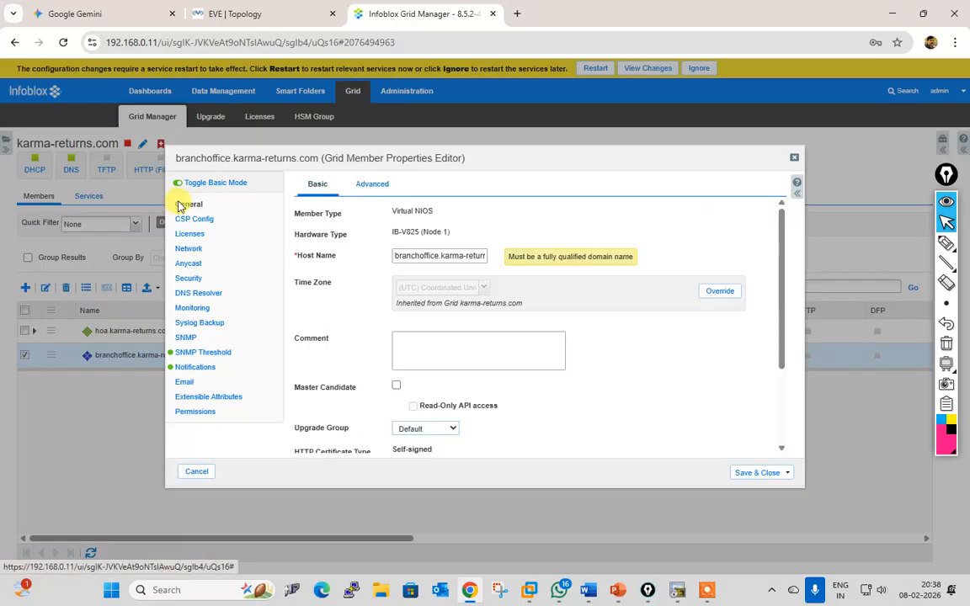
pyautogui.scroll(-2, 496, 418)
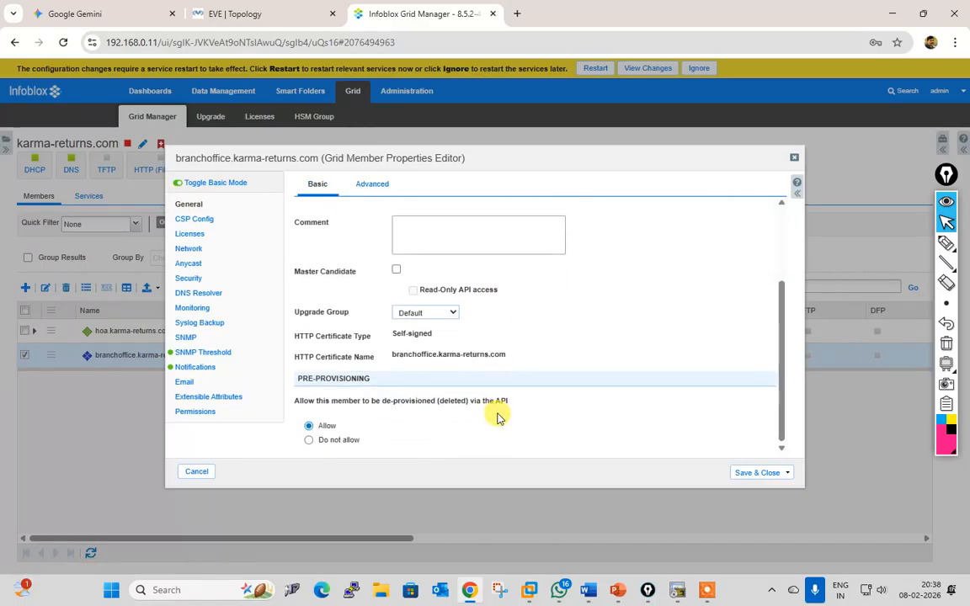
pyautogui.click(187, 233)
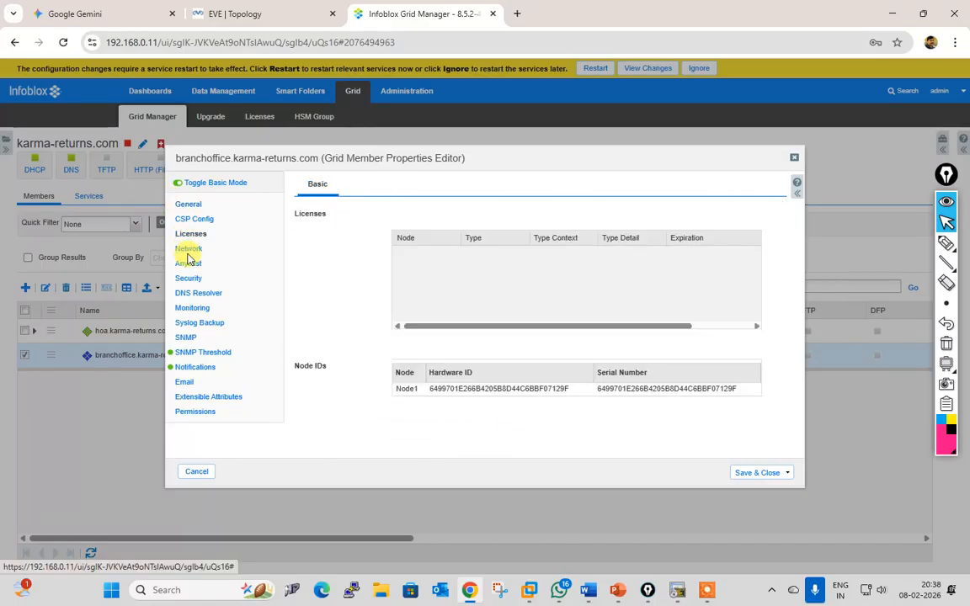
pyautogui.click(189, 249)
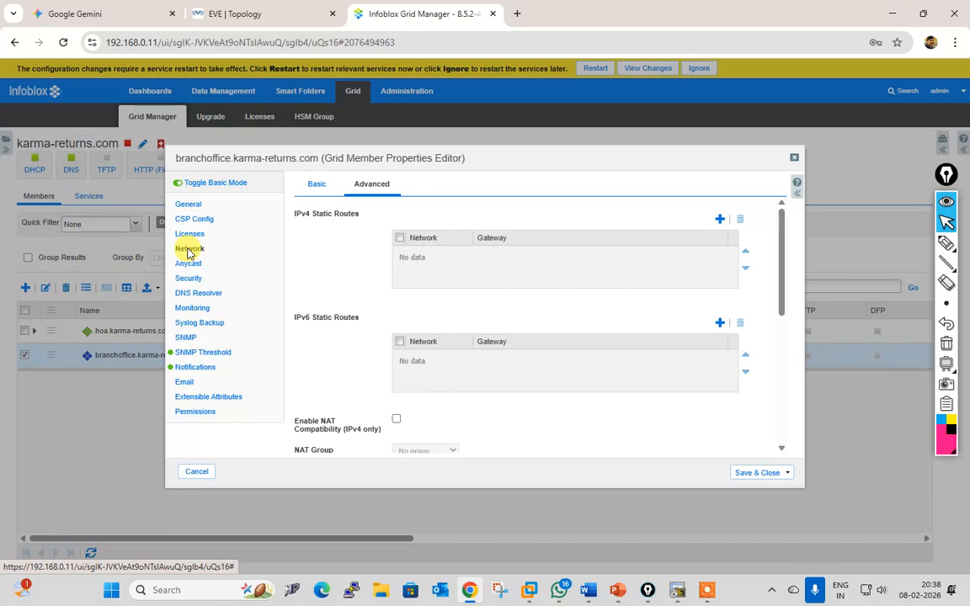
pyautogui.click(202, 293)
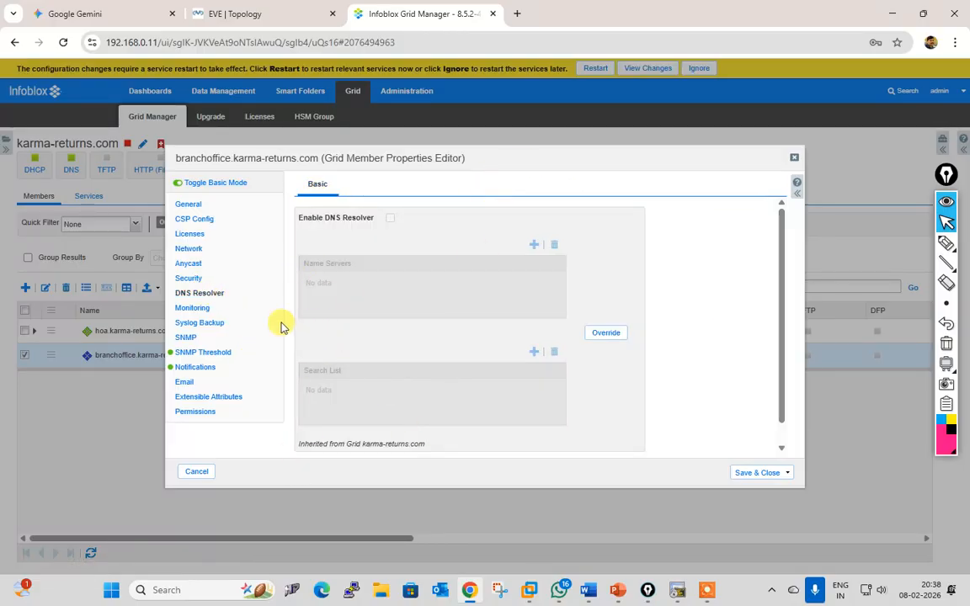
pyautogui.click(196, 473)
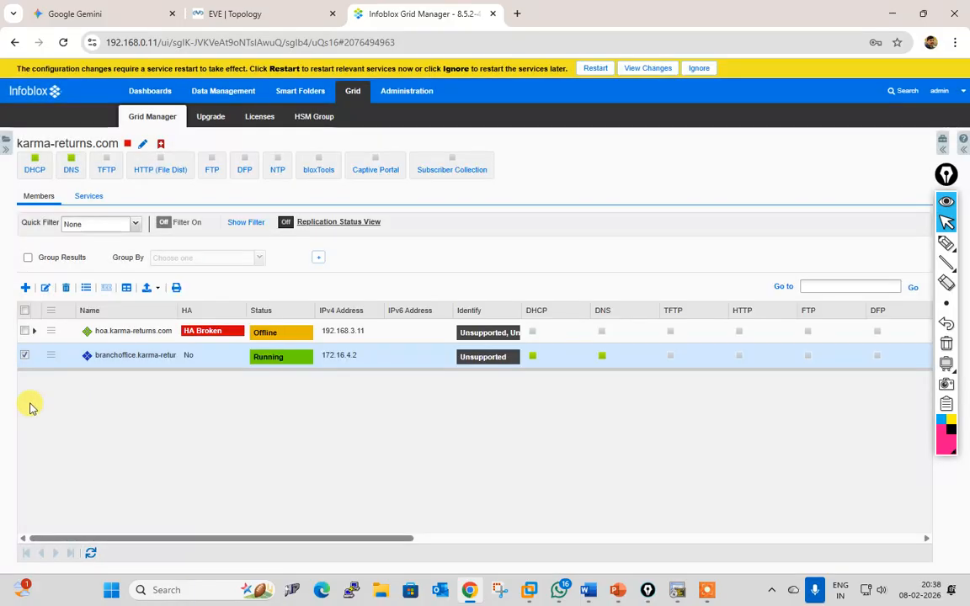
# Step: Open the 192.168.0.0/16 network container in IPAM for editing
pyautogui.click(24, 355)
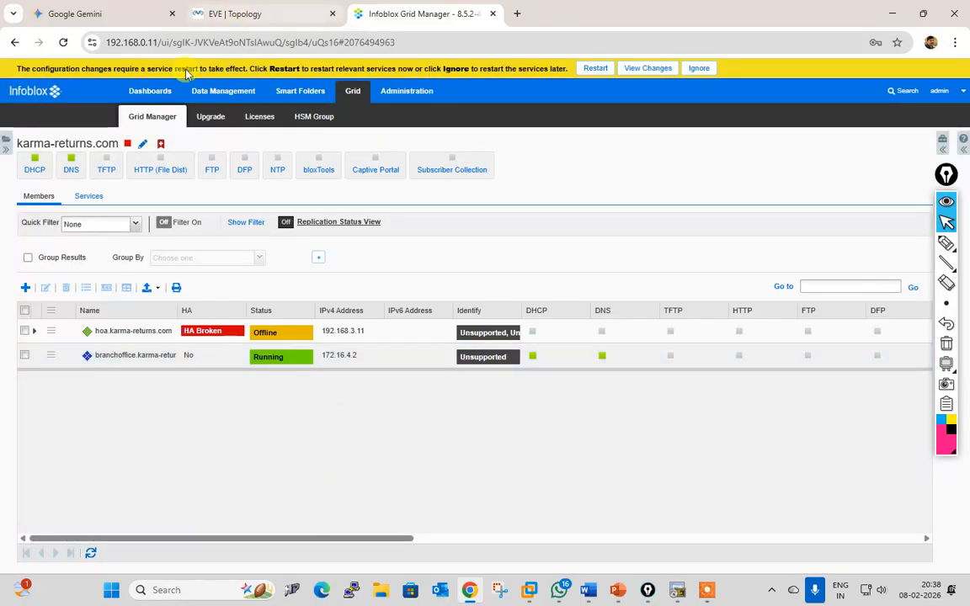
pyautogui.click(201, 93)
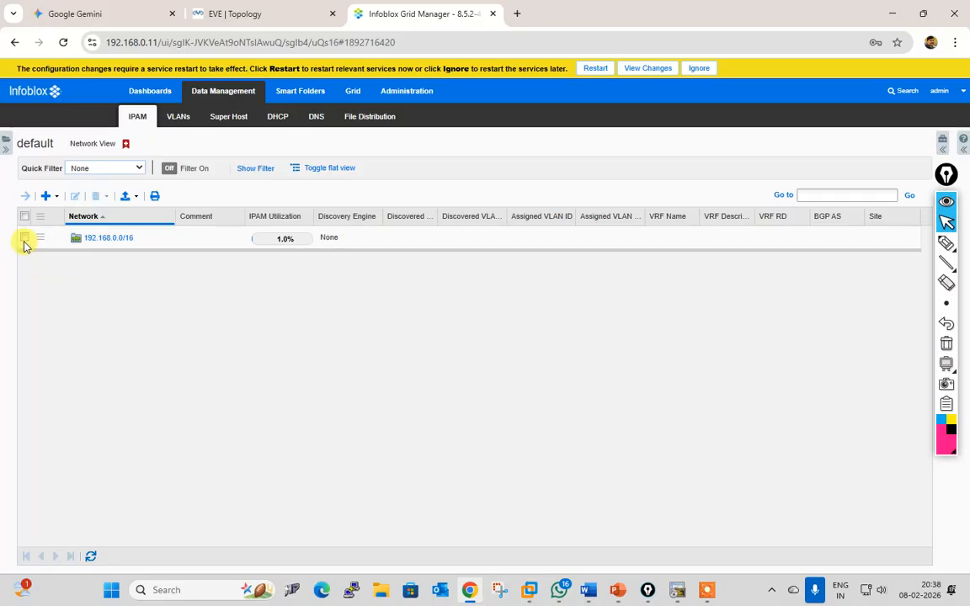
pyautogui.click(24, 238)
pyautogui.click(74, 196)
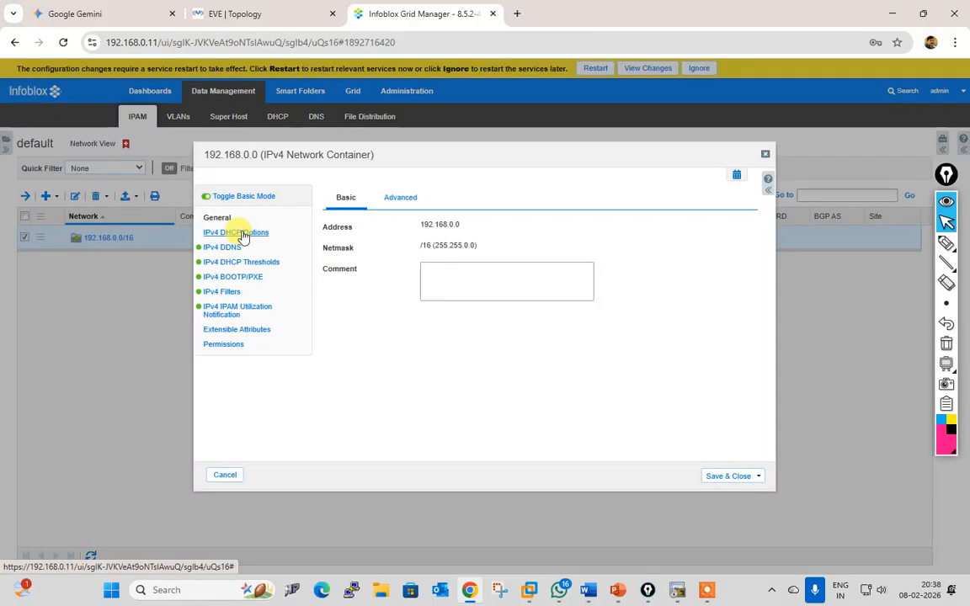
# Step: Override the container's DHCP routers option with 192.168.0.1
pyautogui.click(240, 233)
pyautogui.scroll(-2, 681, 350)
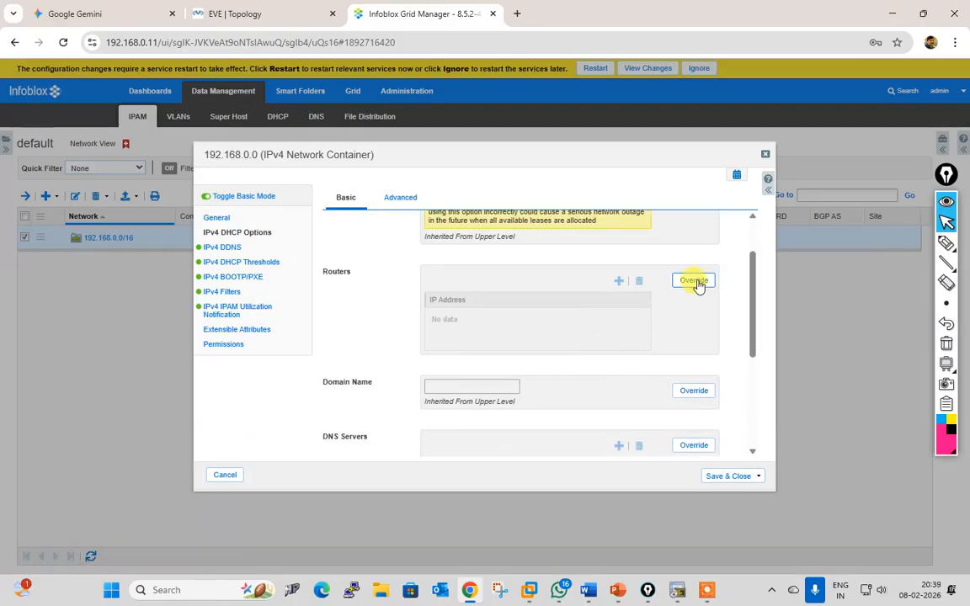
pyautogui.scroll(-2, 573, 326)
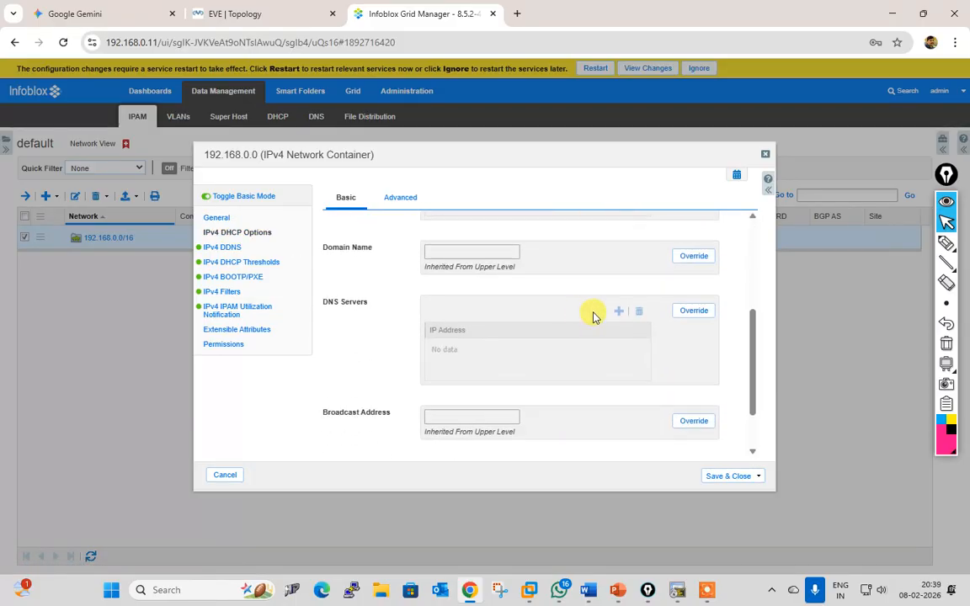
pyautogui.scroll(2, 591, 316)
pyautogui.click(694, 281)
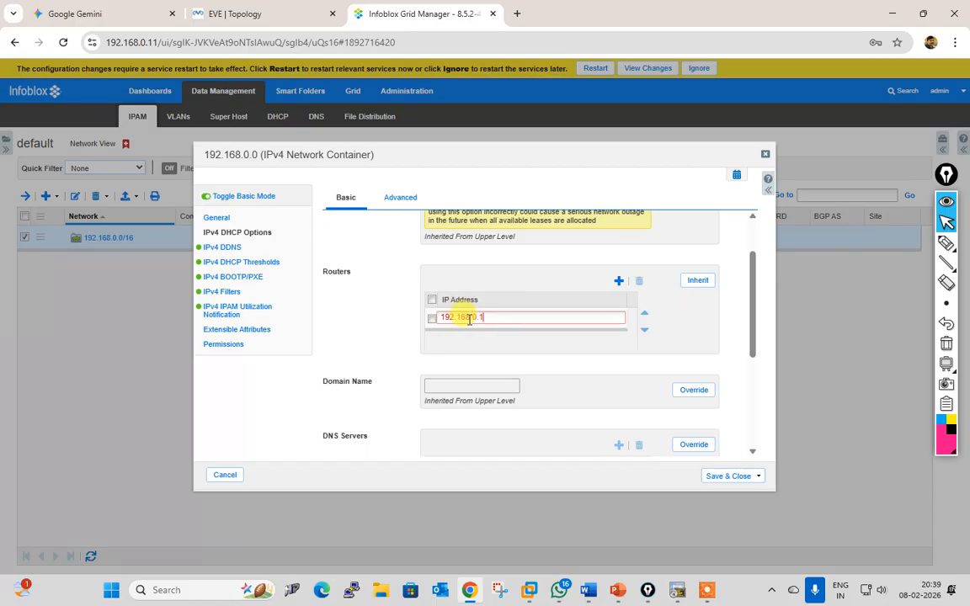
pyautogui.click(486, 352)
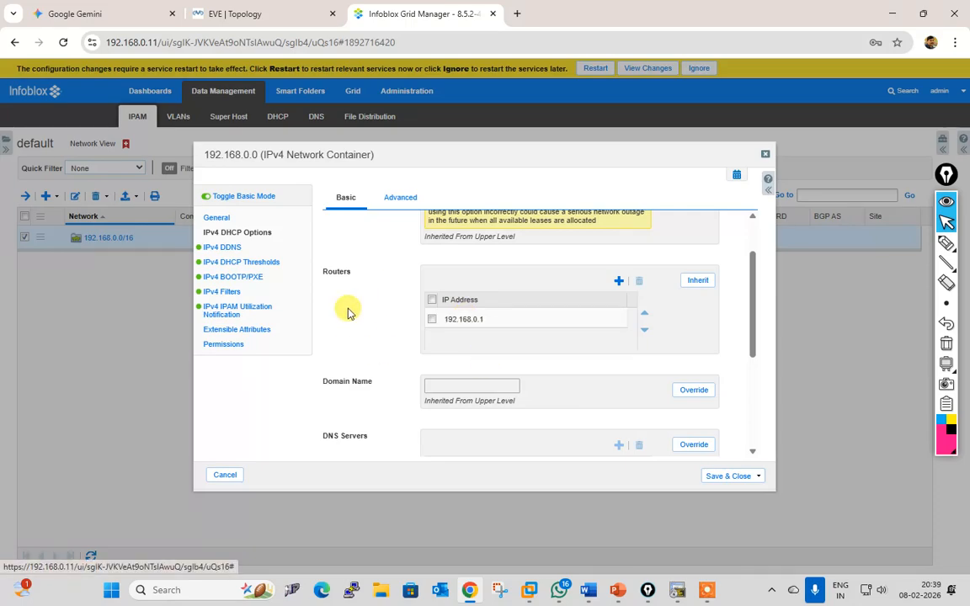
# Step: Override the DNS servers option with 8.8.8.8 and save the container
pyautogui.scroll(-5, 489, 368)
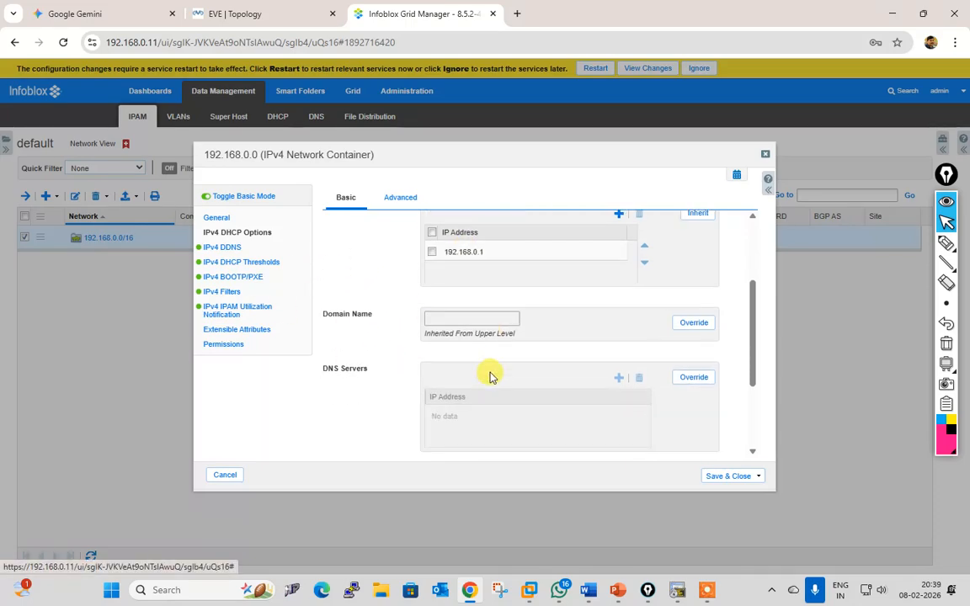
pyautogui.click(692, 244)
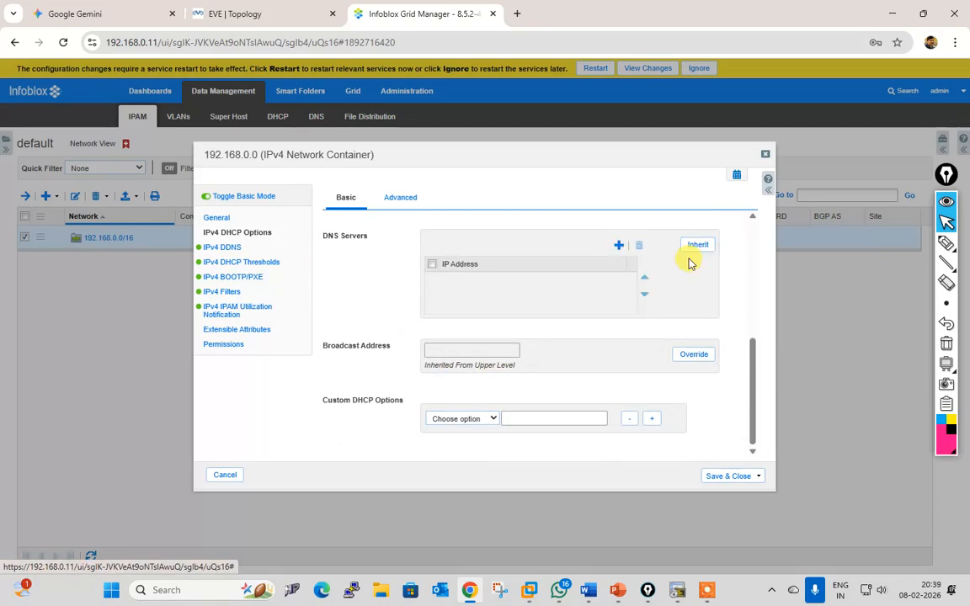
pyautogui.click(619, 244)
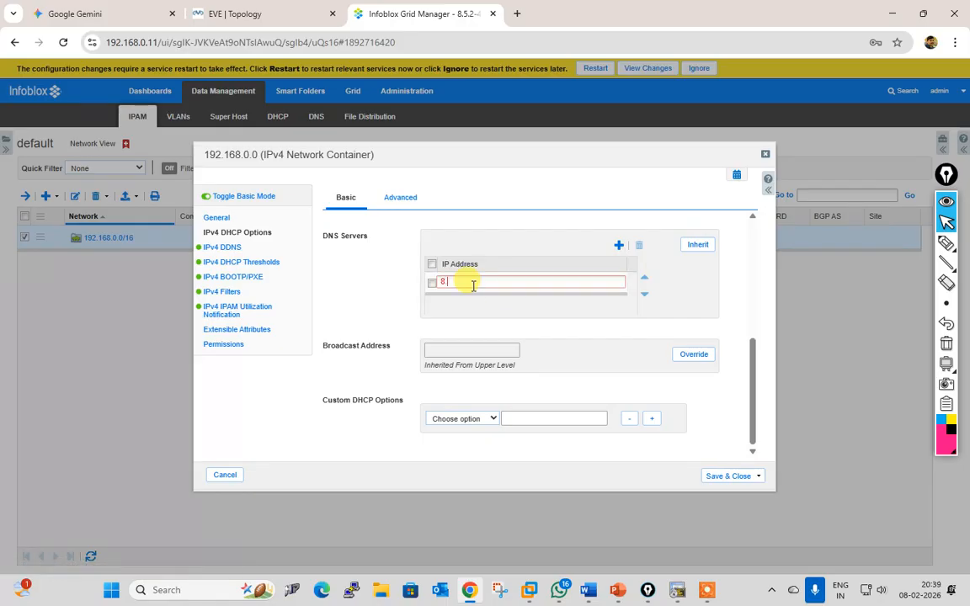
pyautogui.click(357, 371)
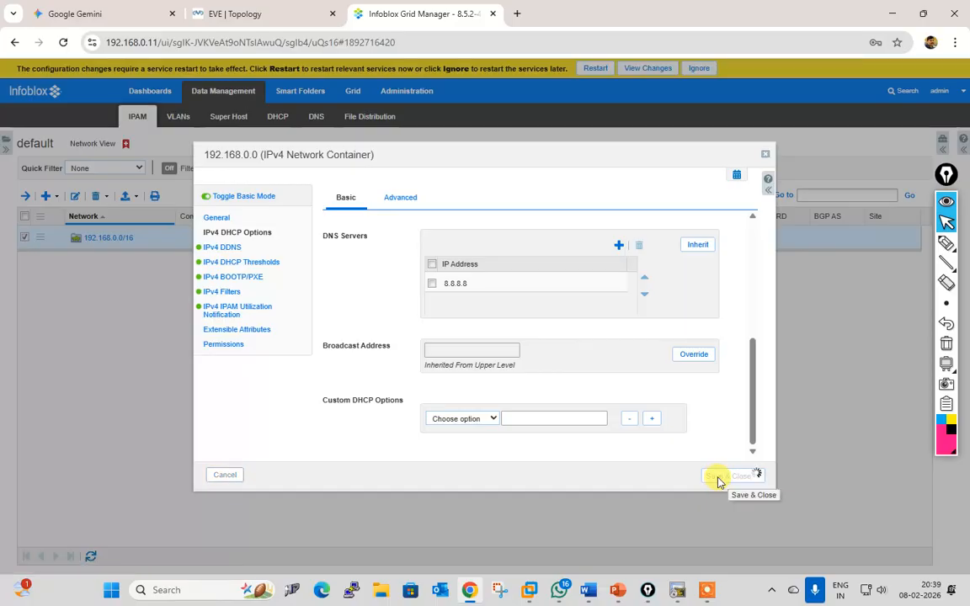
pyautogui.click(718, 477)
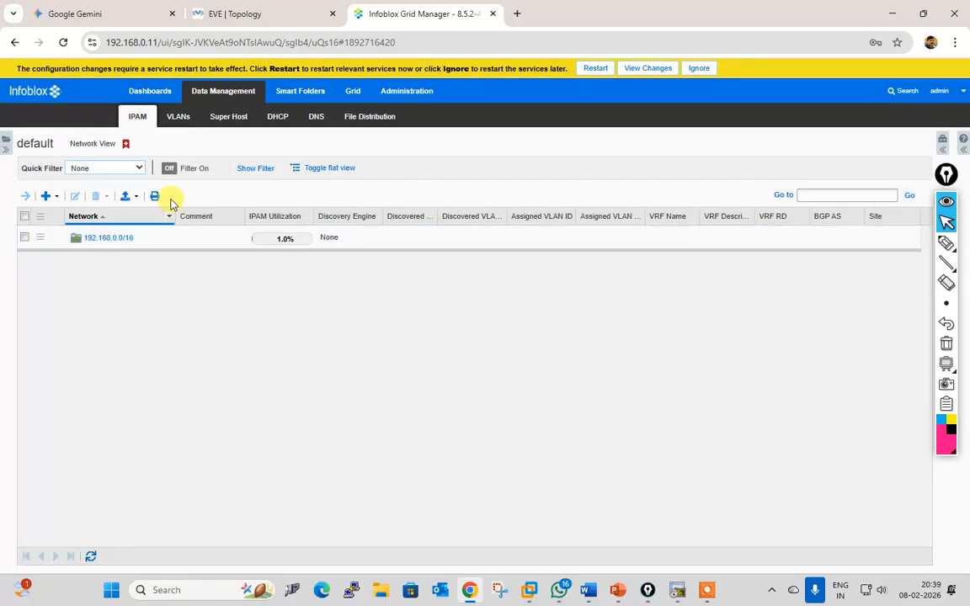
# Step: Start a grid services restart and review the pending configuration changes
pyautogui.click(598, 71)
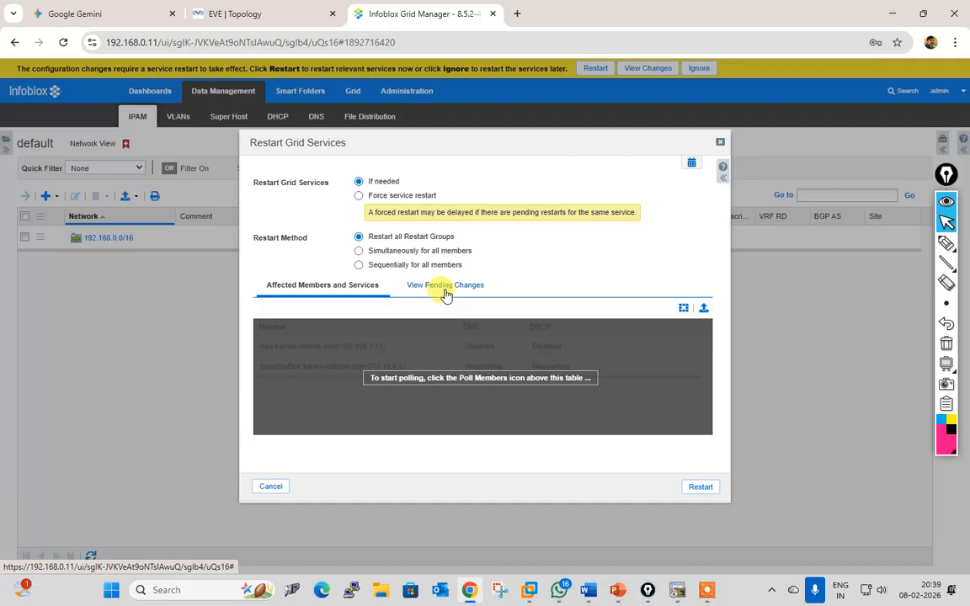
pyautogui.click(446, 286)
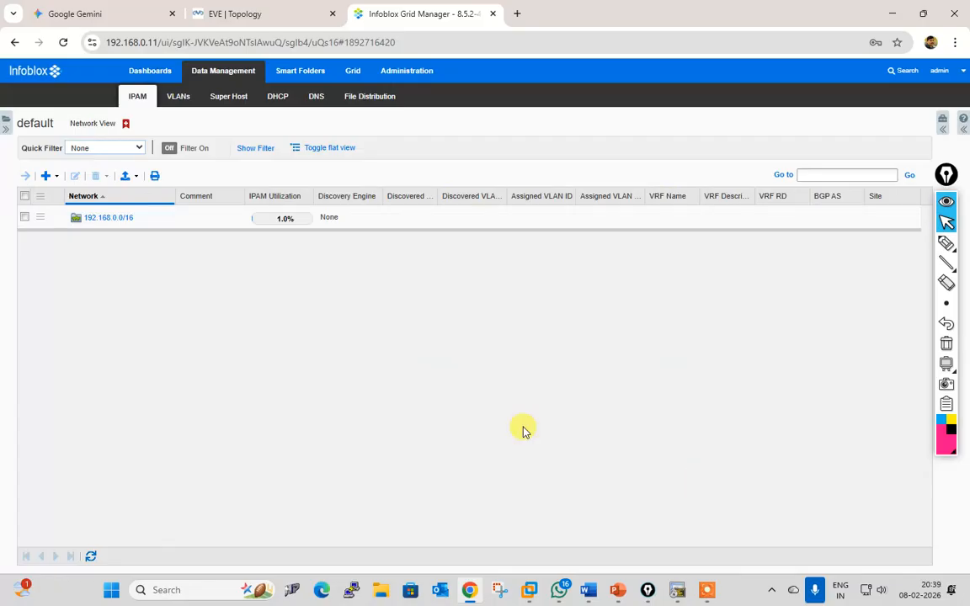
# Step: Inspect 192.168.4.0/24's grid members and DHCP options, closing without changes
pyautogui.click(95, 218)
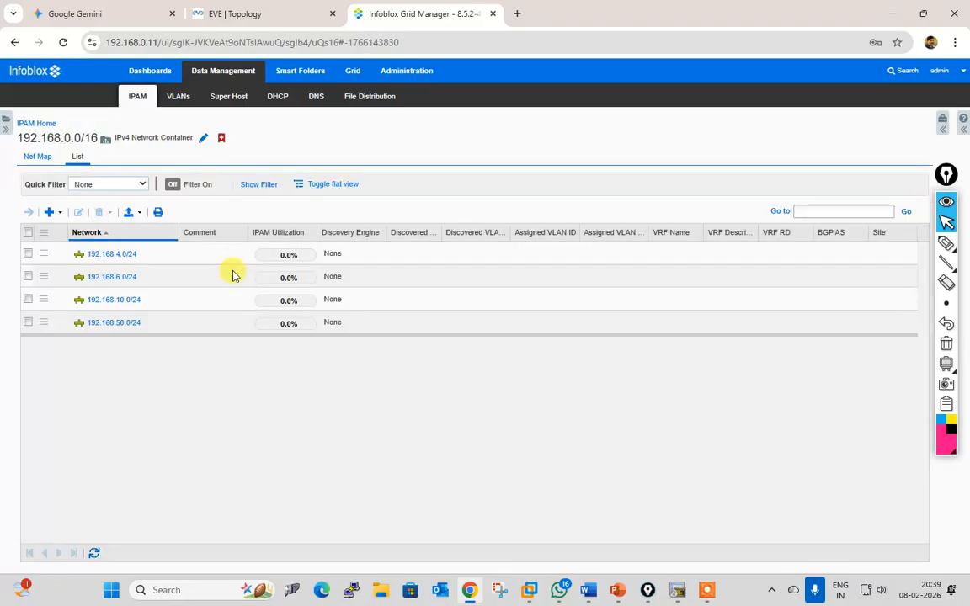
pyautogui.click(28, 254)
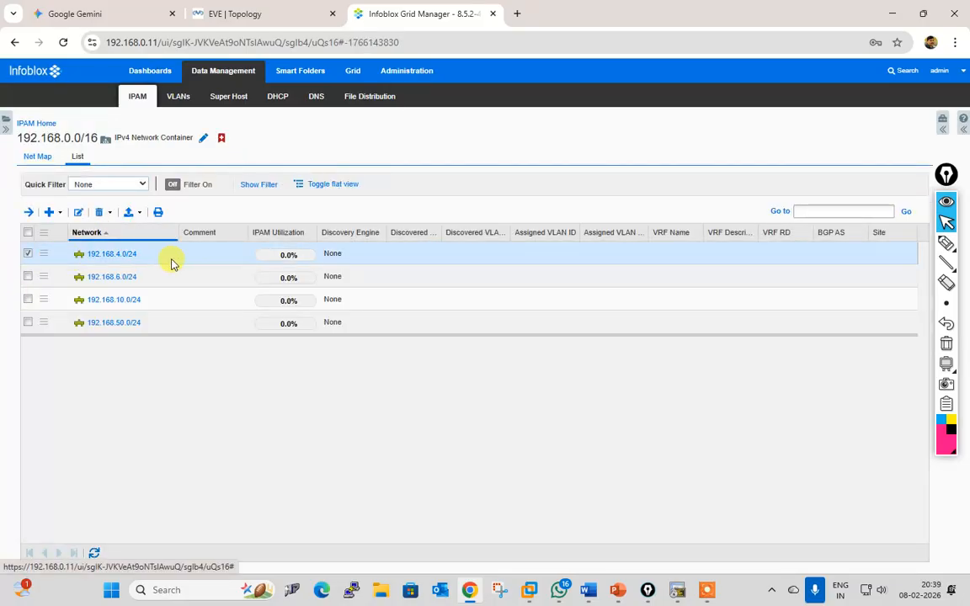
pyautogui.click(79, 213)
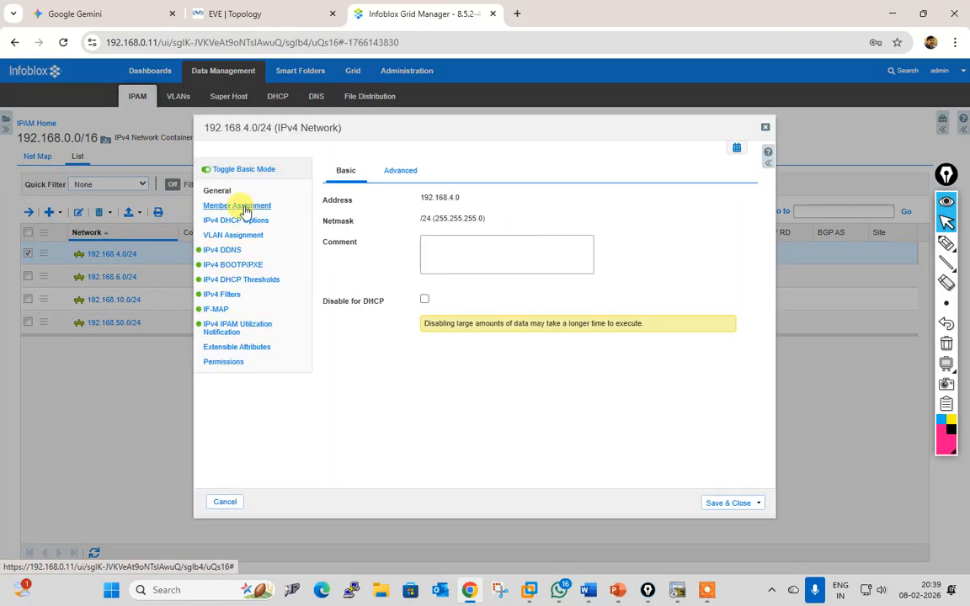
pyautogui.click(245, 208)
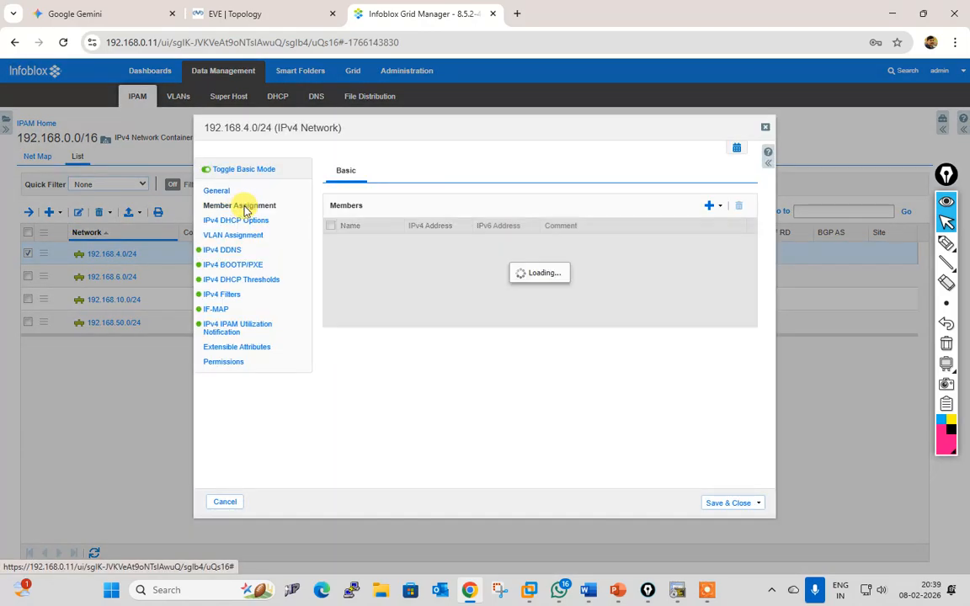
pyautogui.click(243, 221)
pyautogui.scroll(-1, 552, 346)
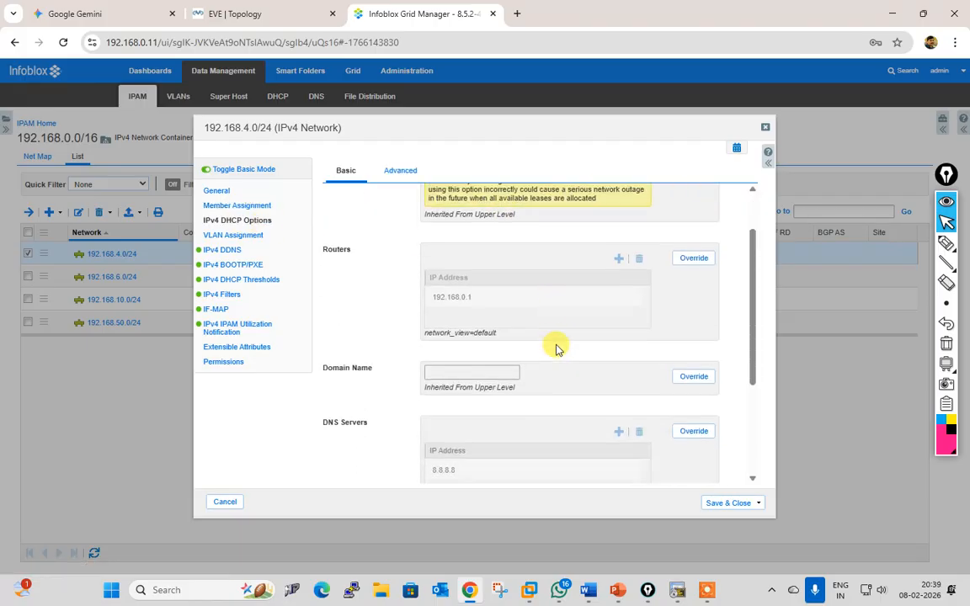
pyautogui.scroll(-3, 520, 346)
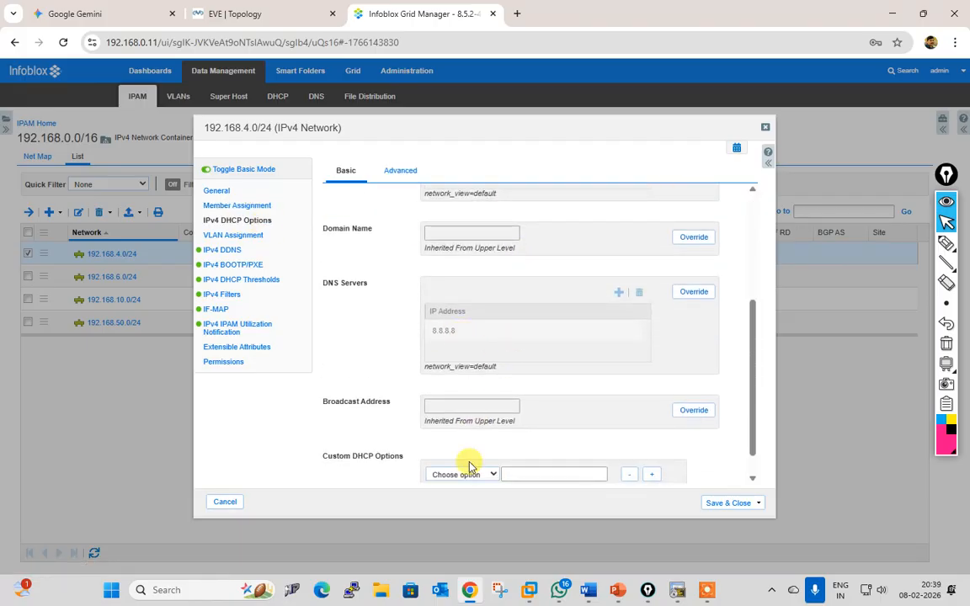
pyautogui.click(228, 503)
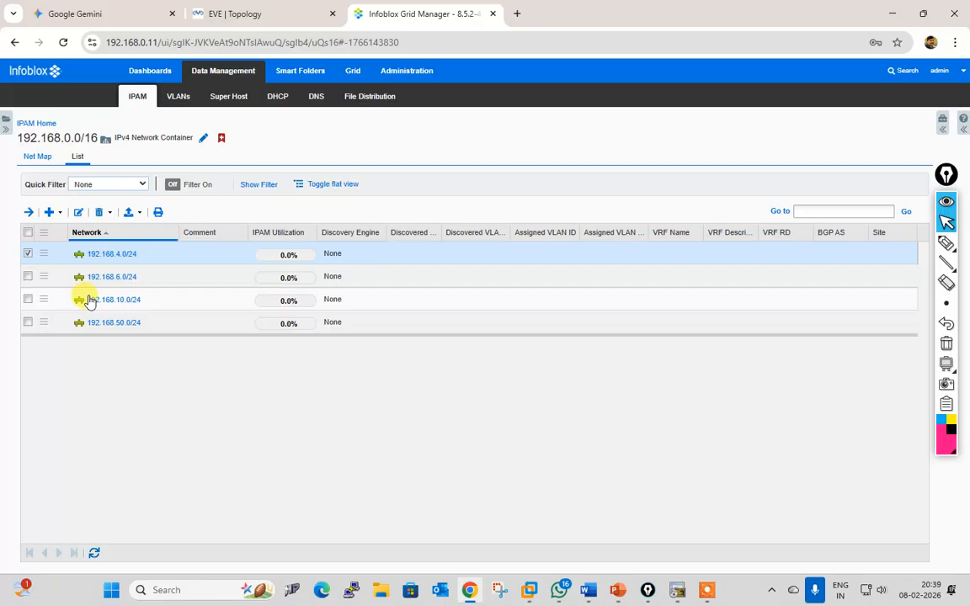
# Step: Inspect 192.168.6.0/24's inherited DHCP options, closing without changes
pyautogui.click(28, 276)
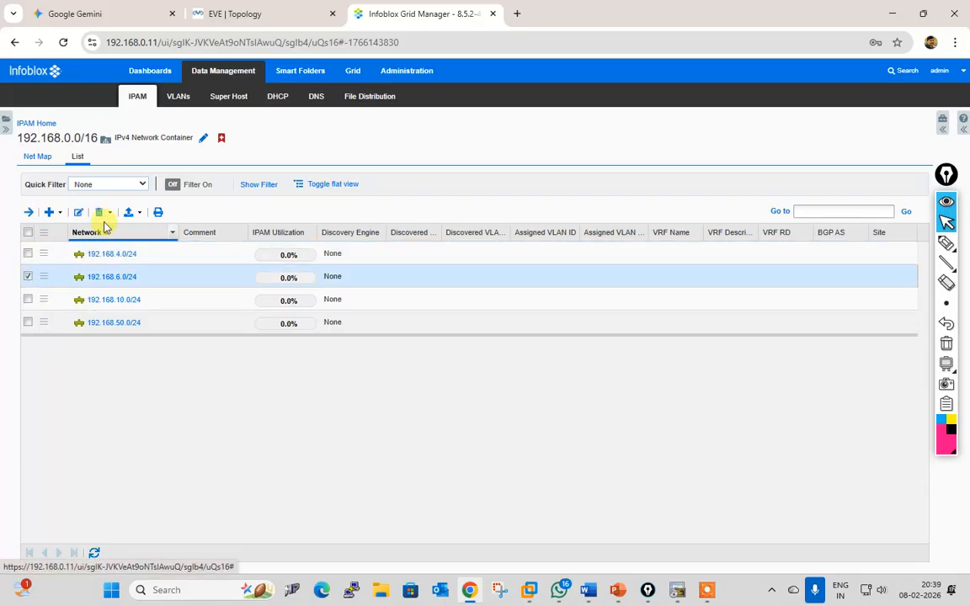
pyautogui.click(81, 213)
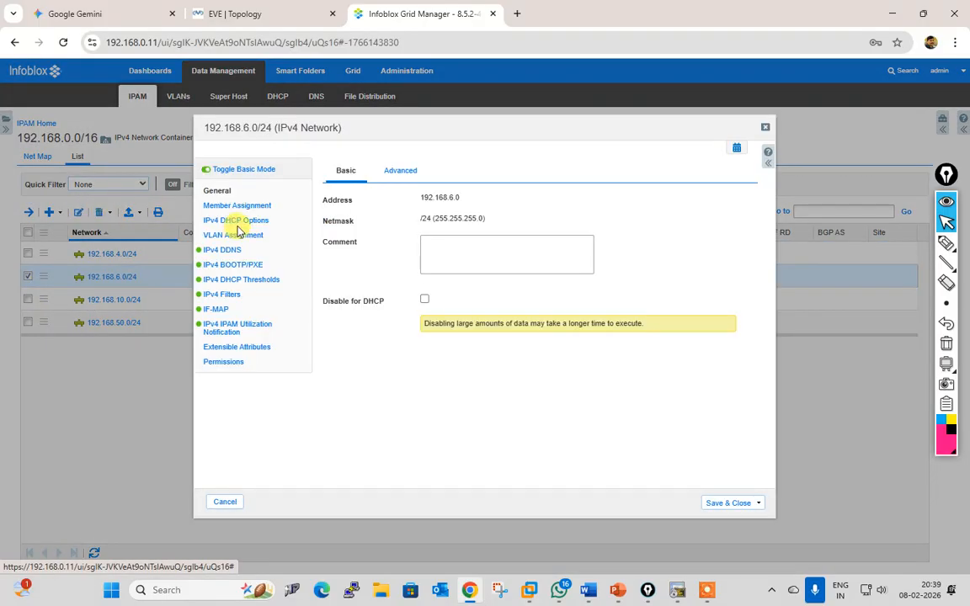
pyautogui.click(251, 223)
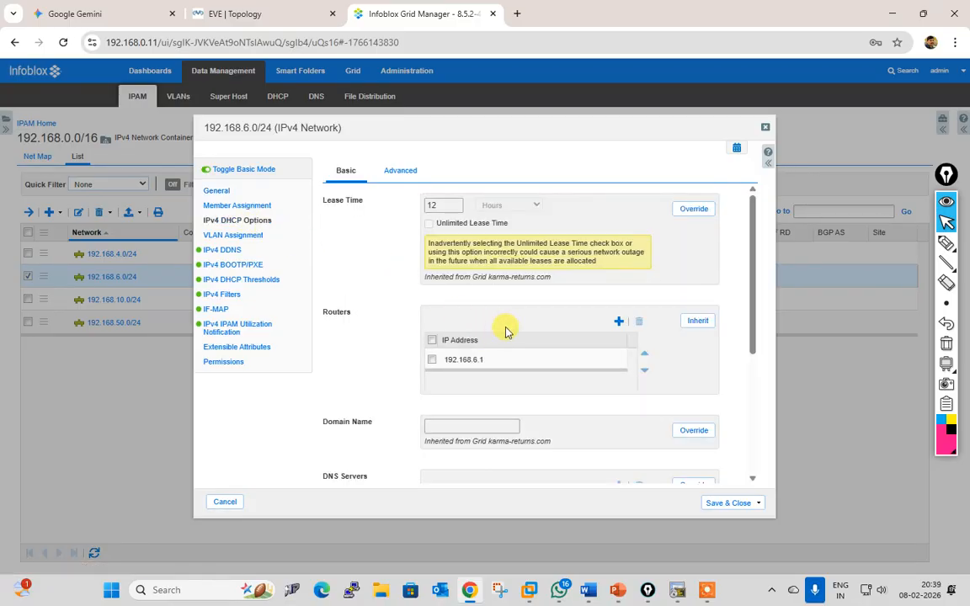
pyautogui.scroll(-3, 522, 333)
pyautogui.scroll(2, 529, 257)
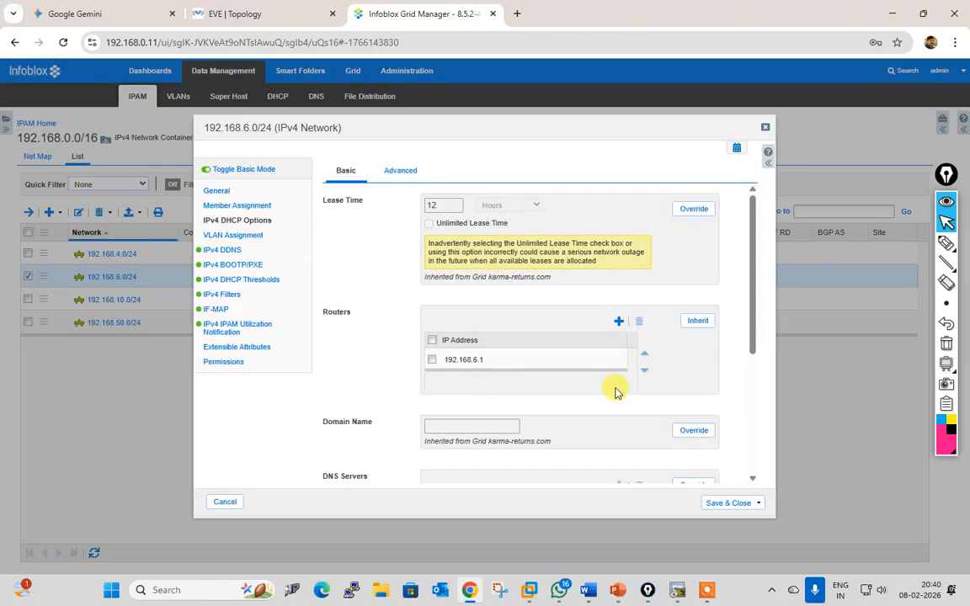
pyautogui.scroll(-2, 573, 386)
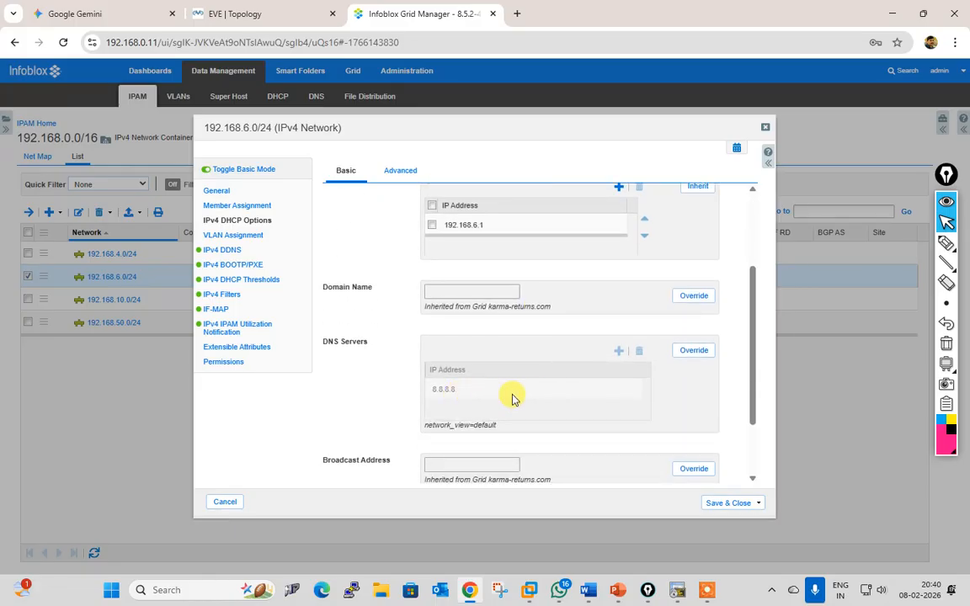
pyautogui.scroll(-2, 498, 403)
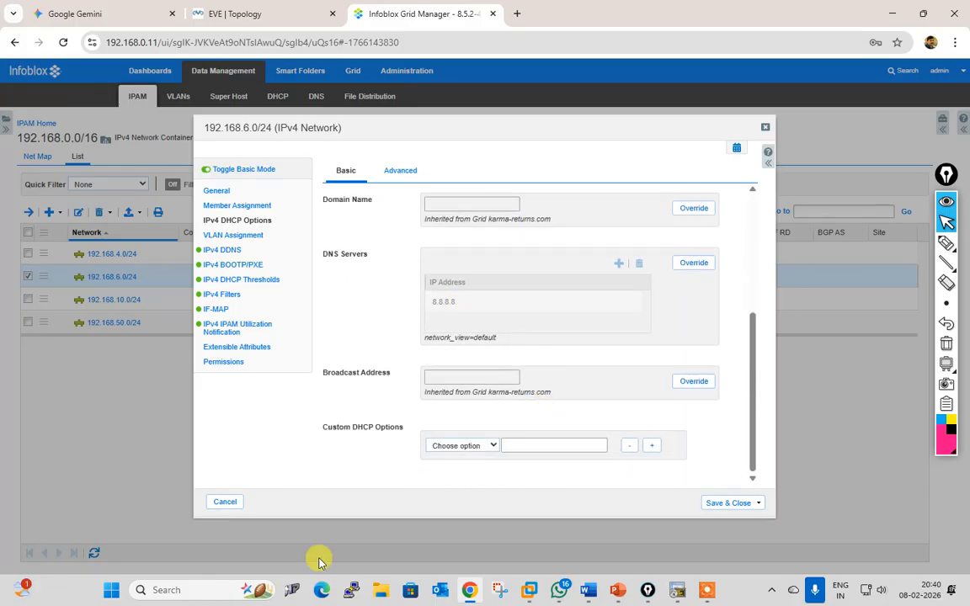
pyautogui.click(224, 502)
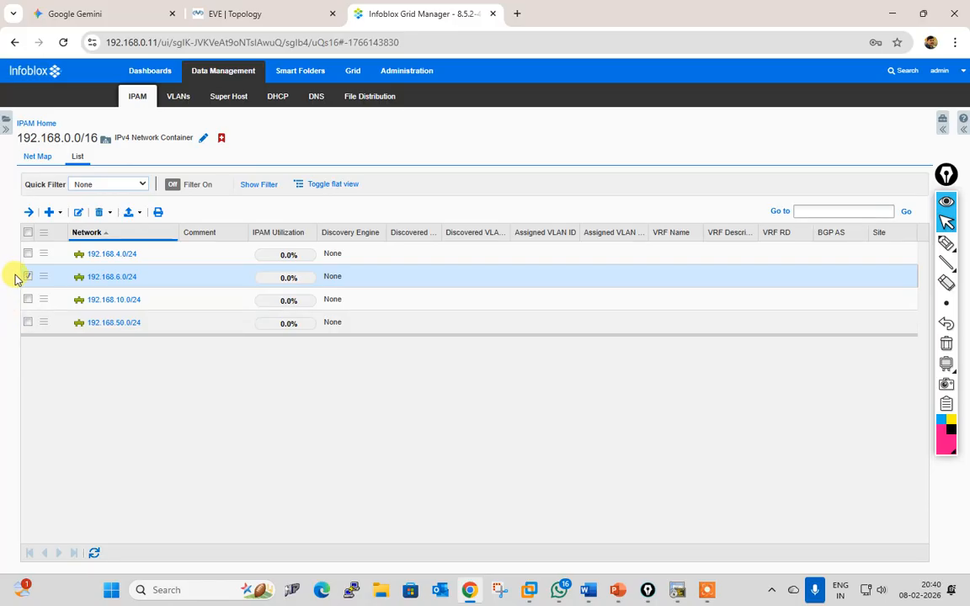
# Step: Set router 192.168.10.1 in the 192.168.10.0/24 network's DHCP options and save
pyautogui.click(28, 278)
pyautogui.click(28, 299)
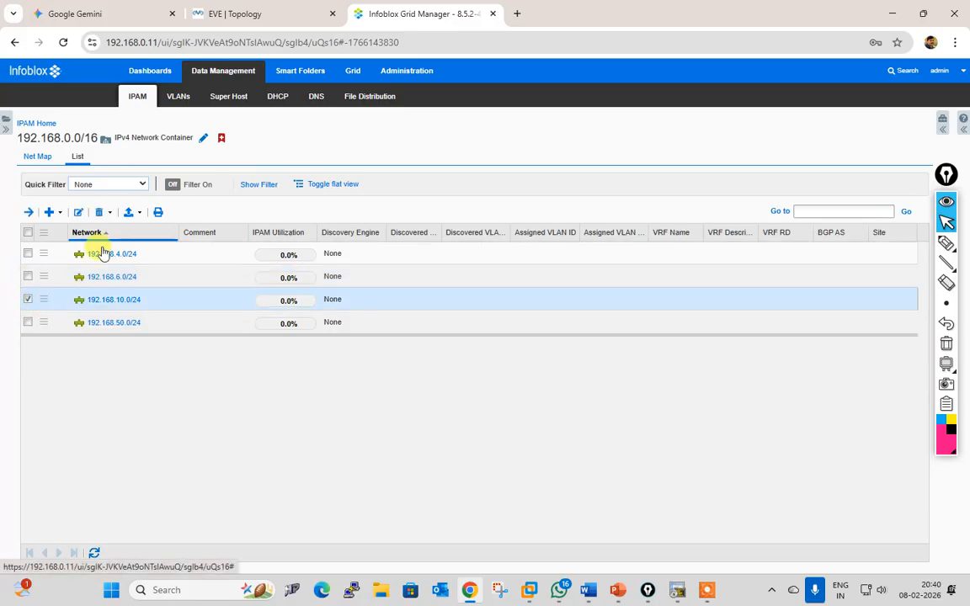
pyautogui.click(79, 212)
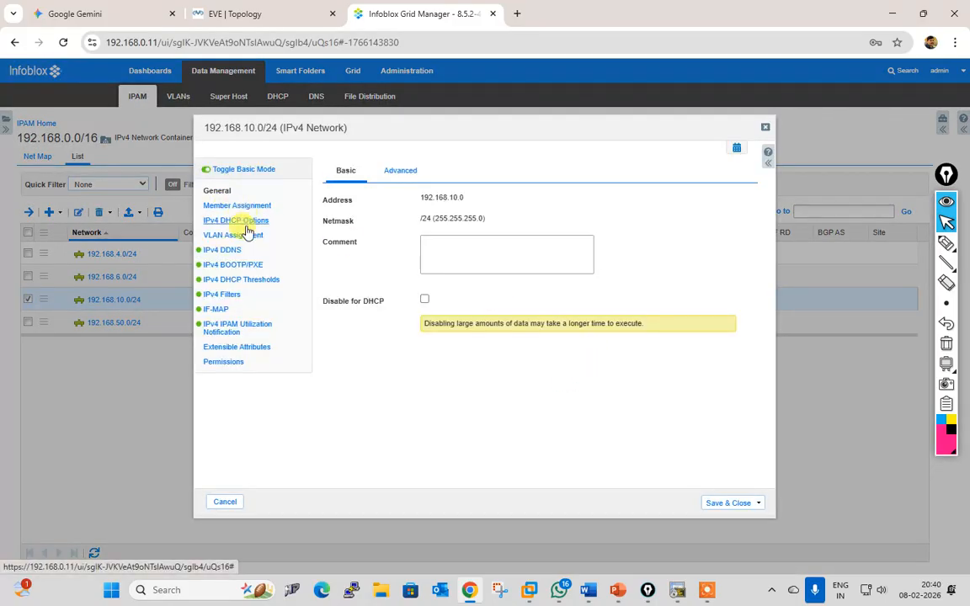
pyautogui.click(244, 222)
pyautogui.scroll(-4, 651, 399)
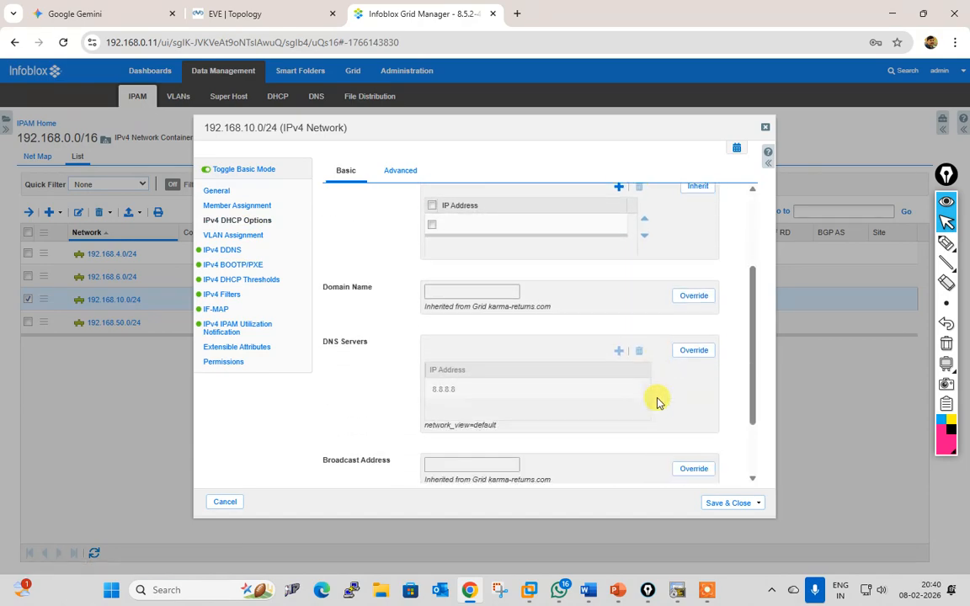
pyautogui.scroll(4, 658, 402)
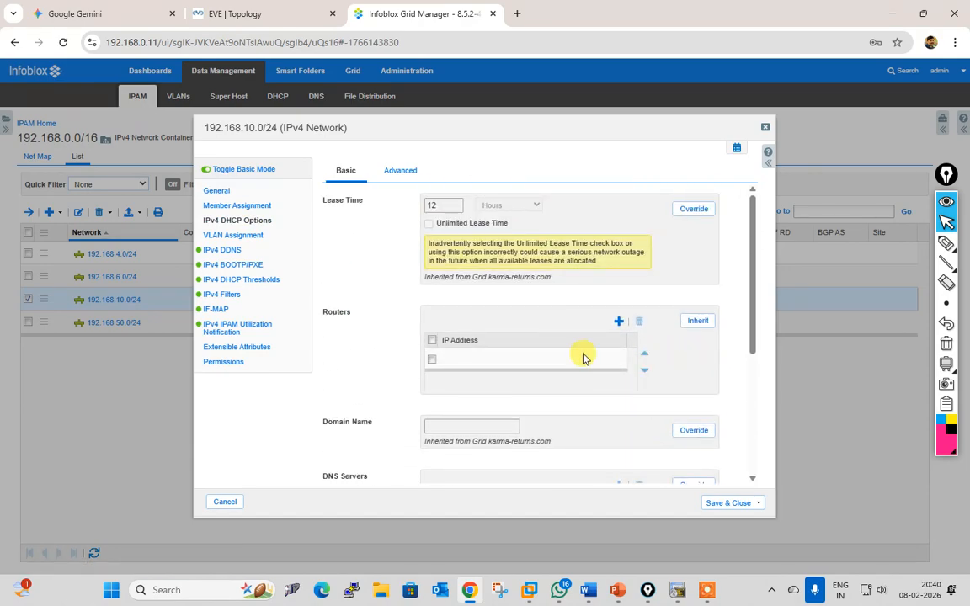
pyautogui.scroll(-5, 586, 376)
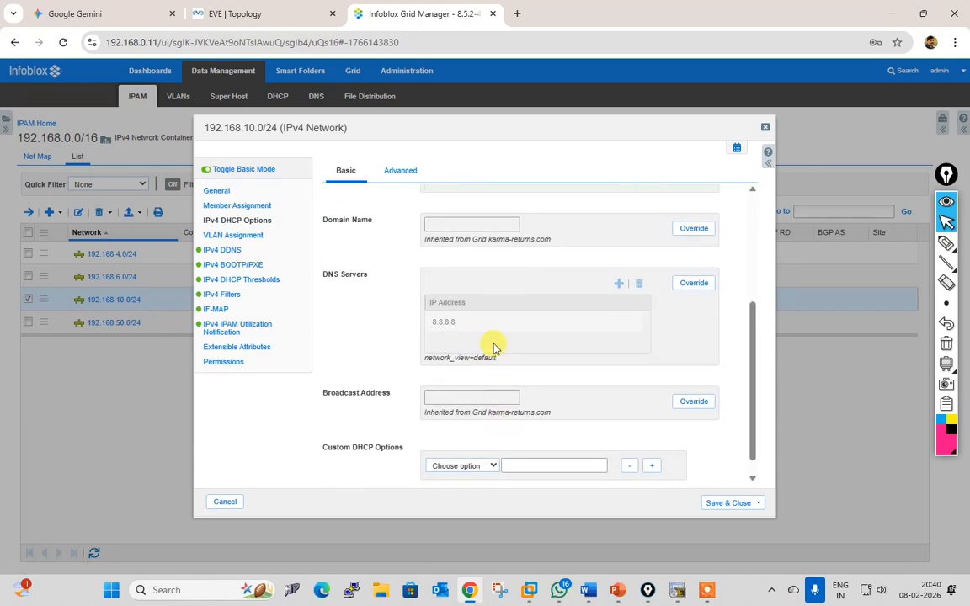
pyautogui.scroll(3, 539, 359)
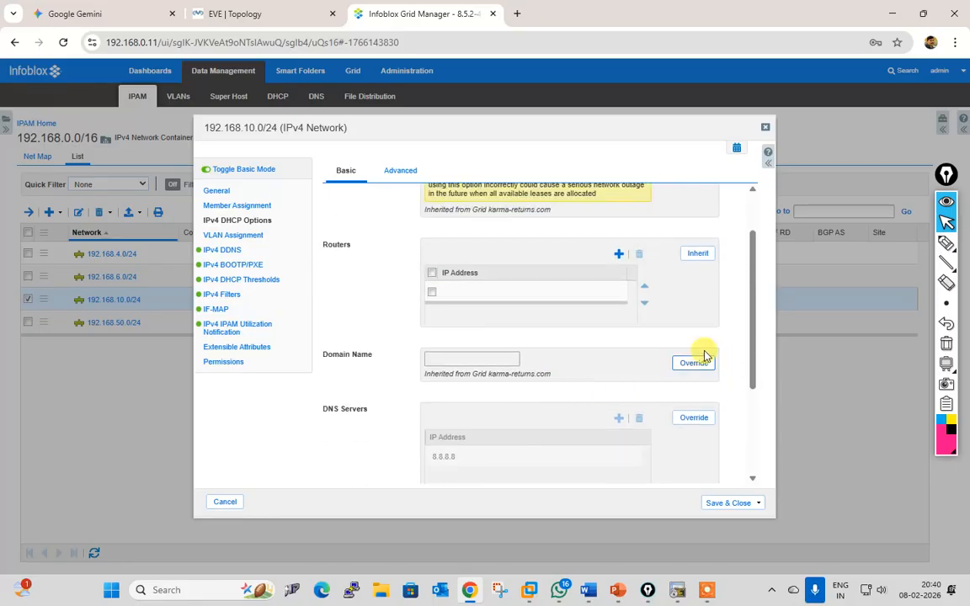
pyautogui.scroll(2, 613, 330)
pyautogui.click(463, 360)
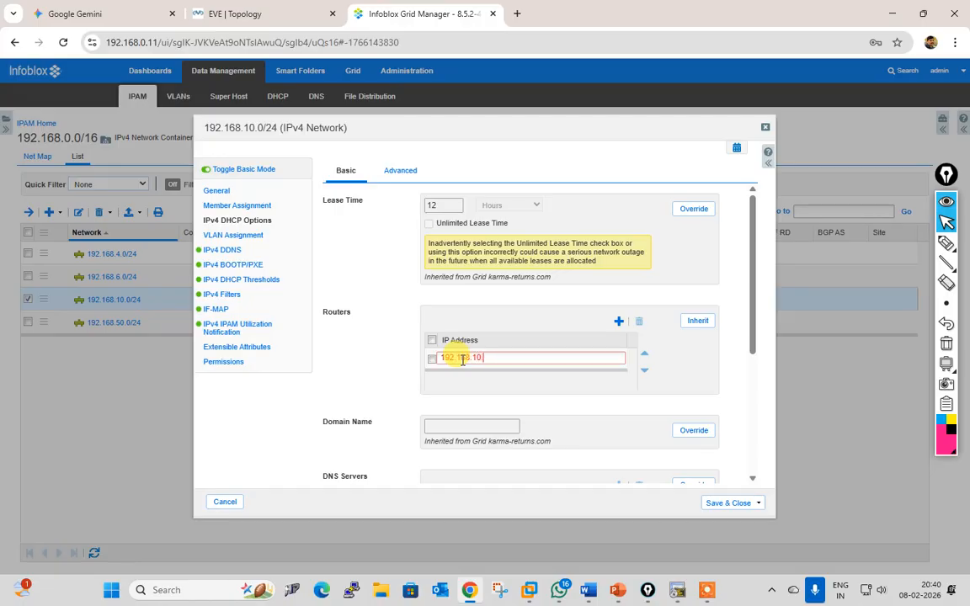
pyautogui.click(715, 504)
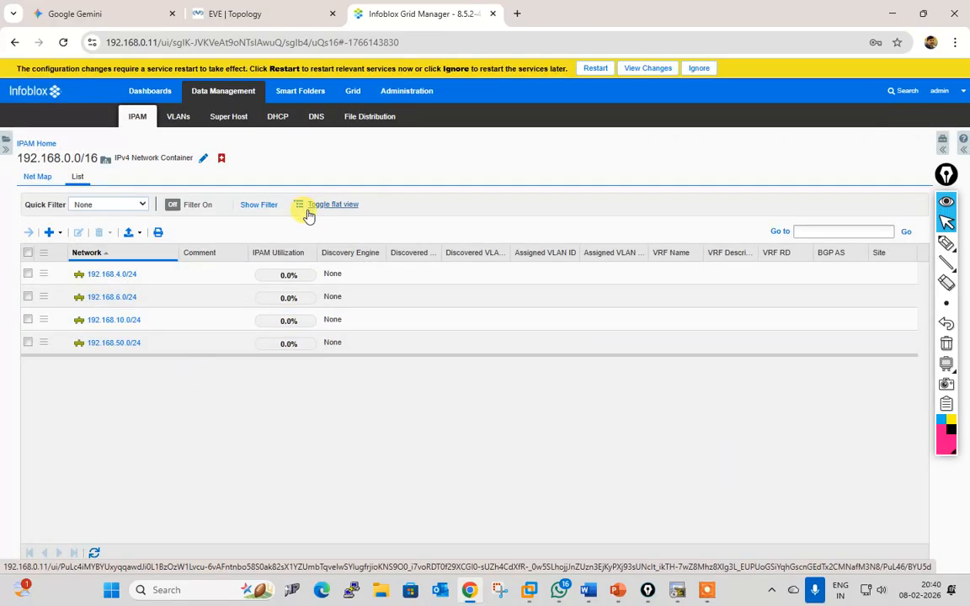
# Step: Override the 192.168.50.0/24 network's inherited router with 192.168.50.1 and save
pyautogui.click(29, 343)
pyautogui.click(79, 233)
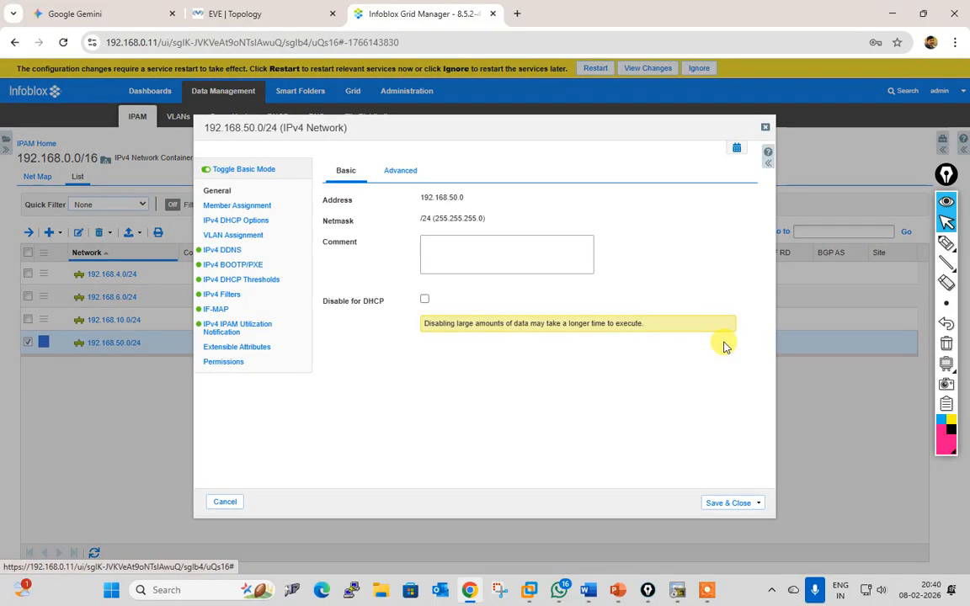
pyautogui.click(250, 222)
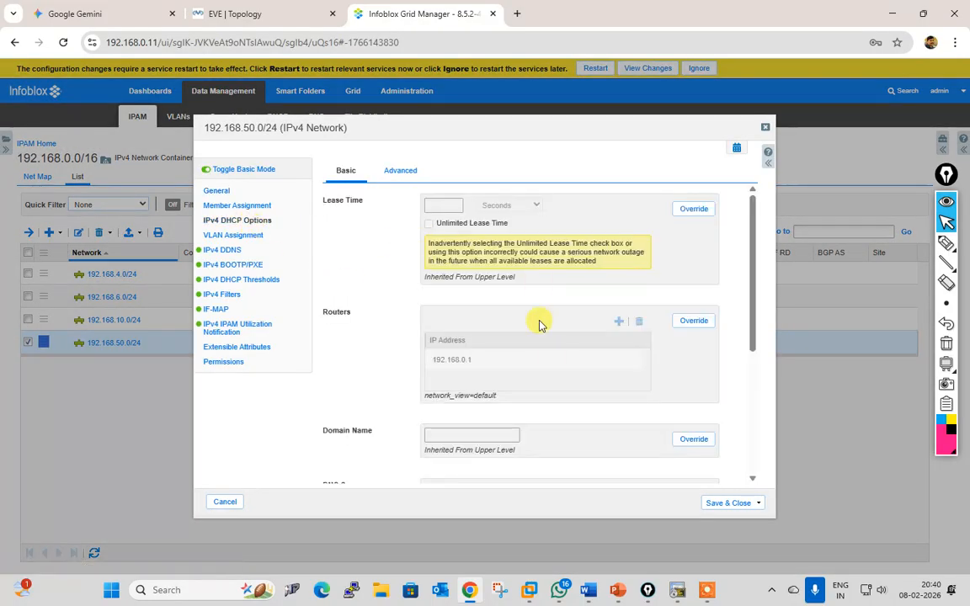
pyautogui.scroll(-2, 553, 368)
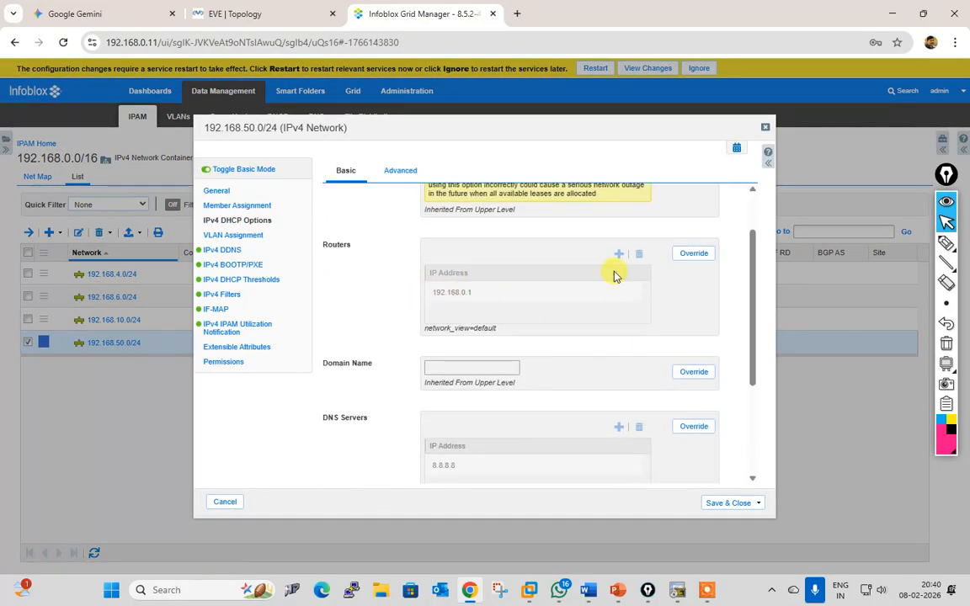
pyautogui.scroll(-2, 547, 320)
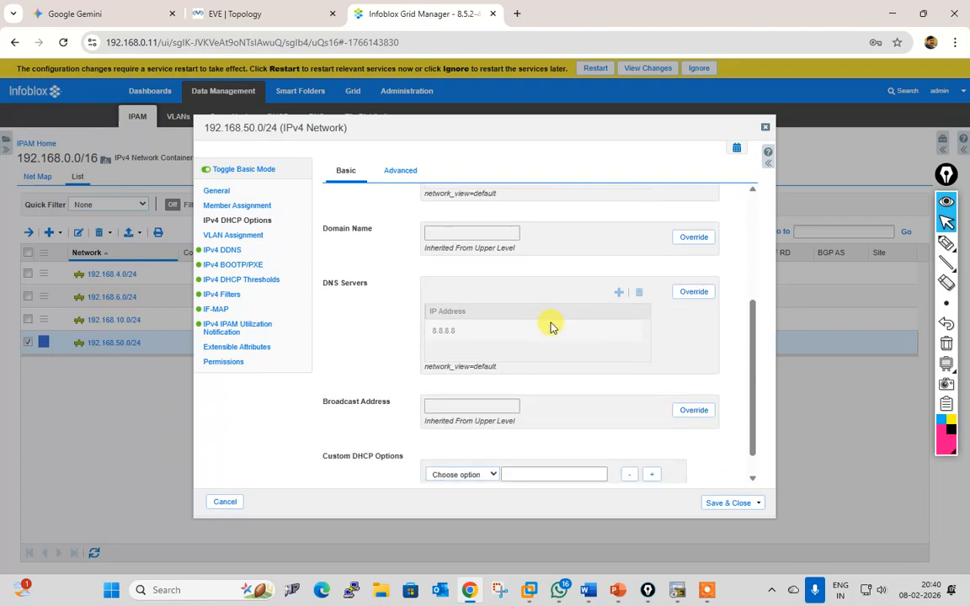
pyautogui.scroll(3, 468, 364)
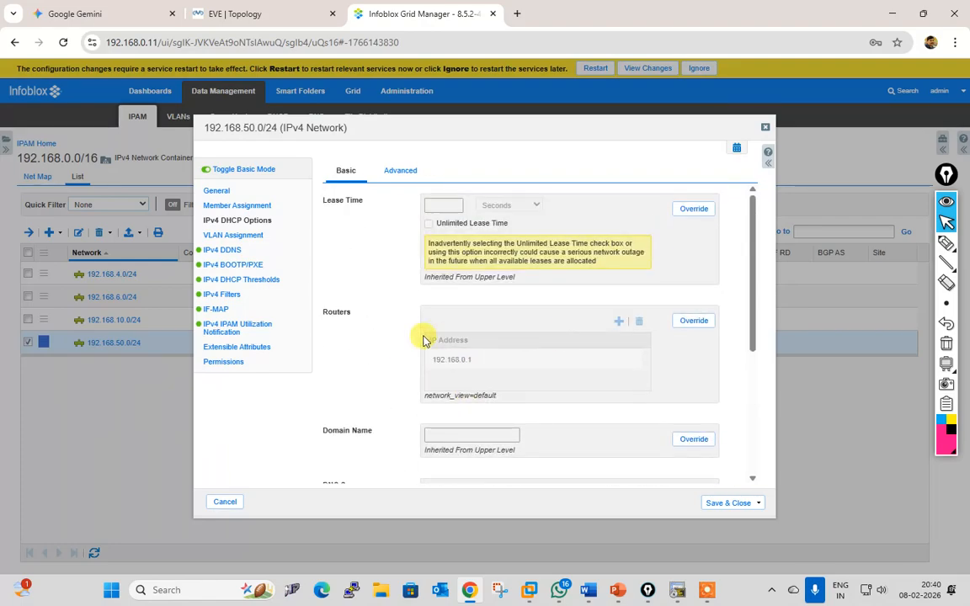
pyautogui.click(692, 321)
pyautogui.click(477, 363)
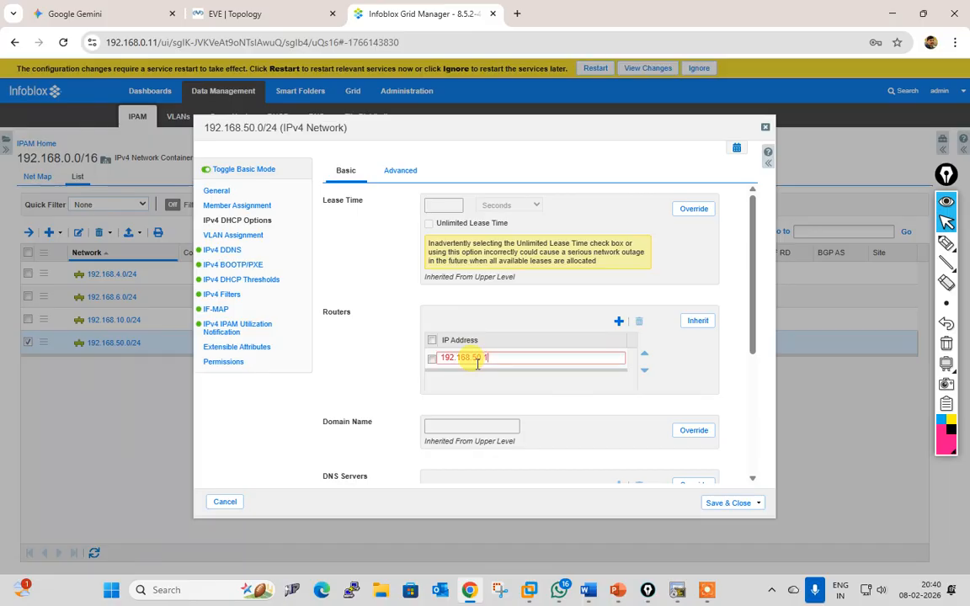
pyautogui.write('192.168.50.1')
pyautogui.click(719, 504)
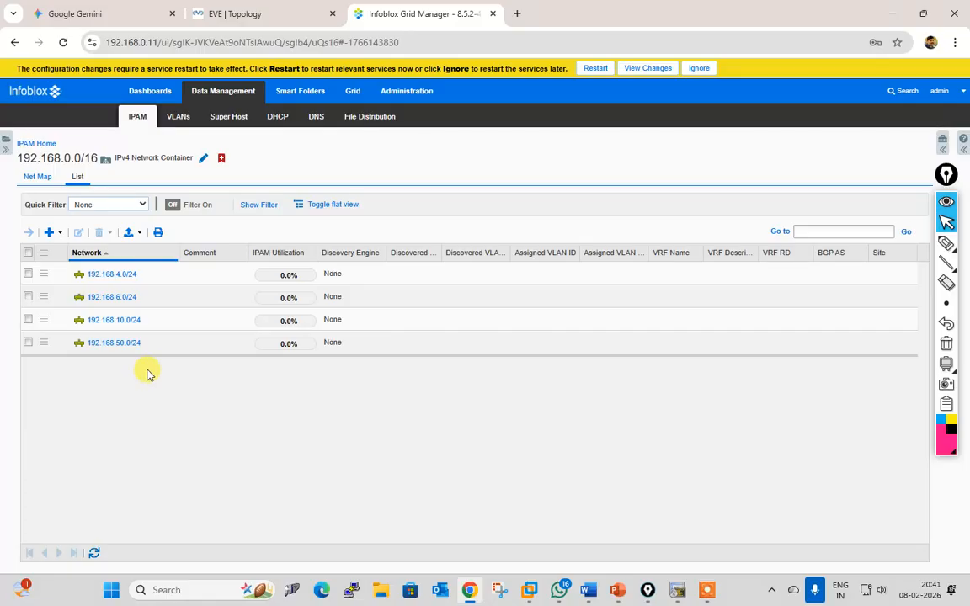
# Step: Start adding a new IPv4 network container
pyautogui.moveTo(948, 247)
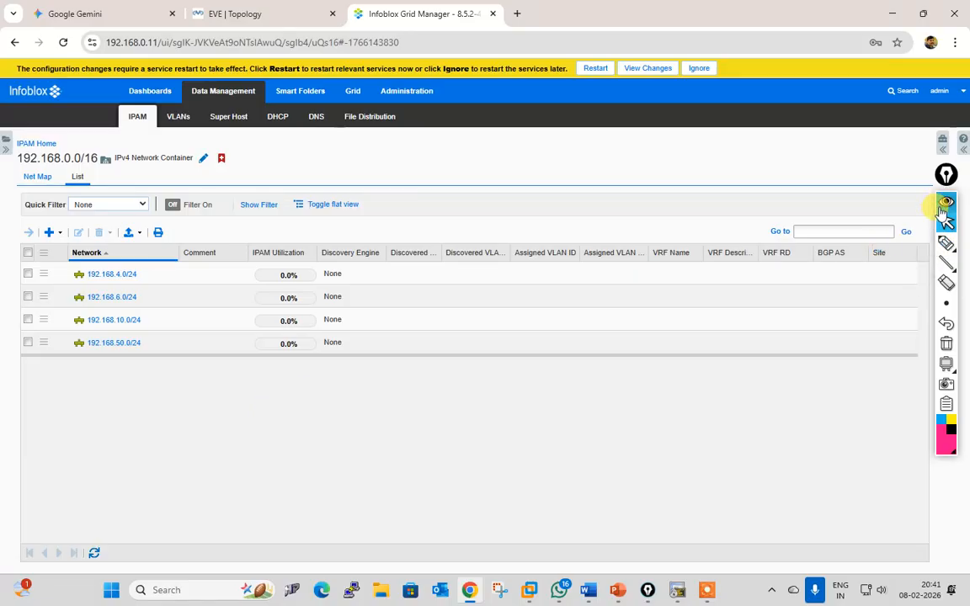
pyautogui.click(51, 233)
pyautogui.click(94, 253)
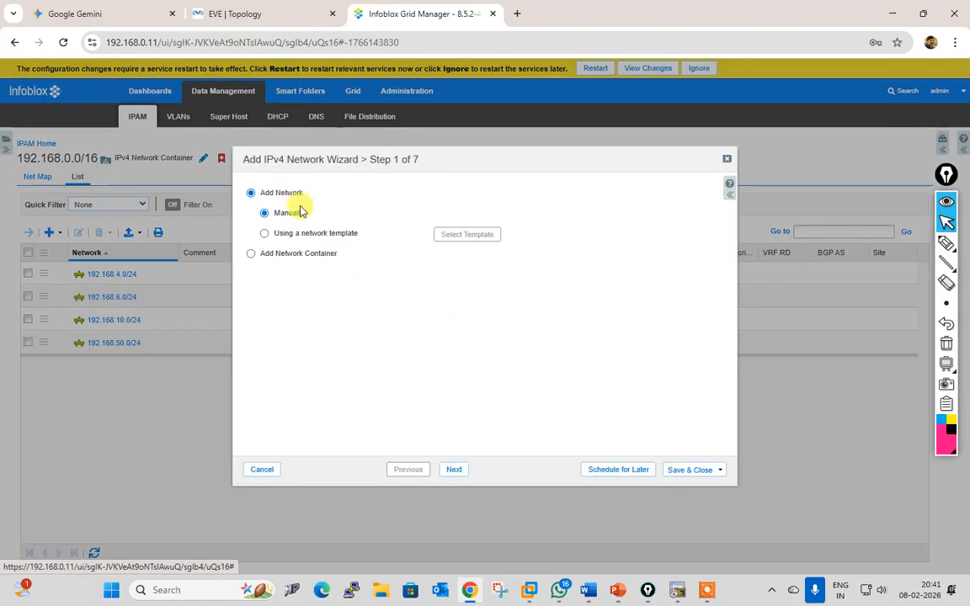
pyautogui.click(291, 254)
pyautogui.click(454, 472)
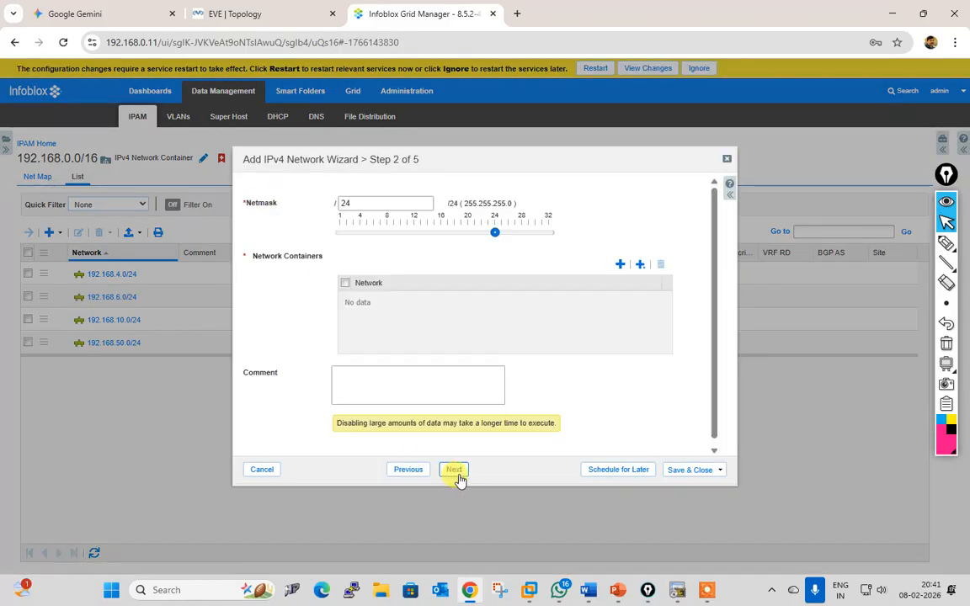
# Step: Set the /22 netmask and enter the container's network address
pyautogui.doubleClick(345, 203)
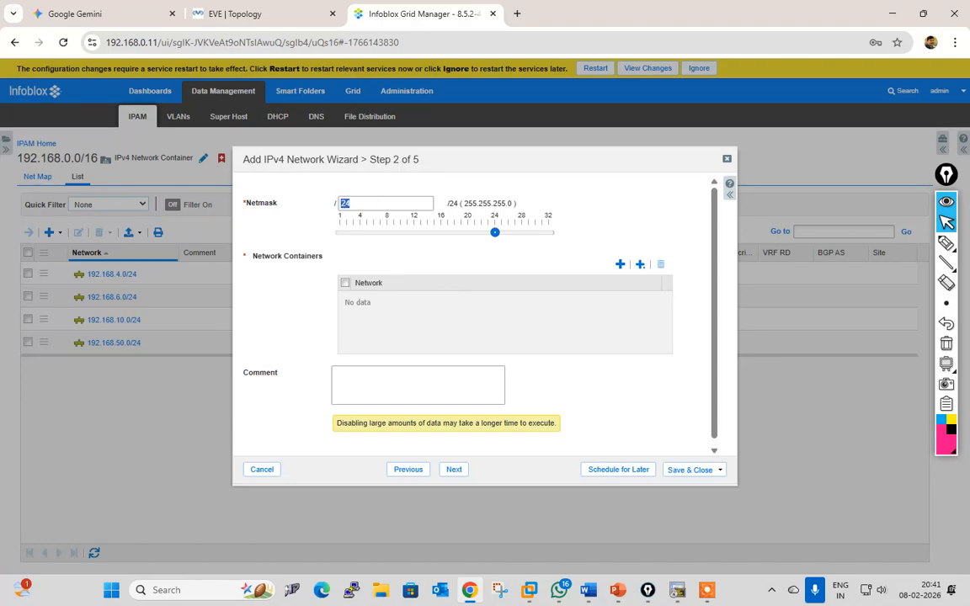
pyautogui.write('192')
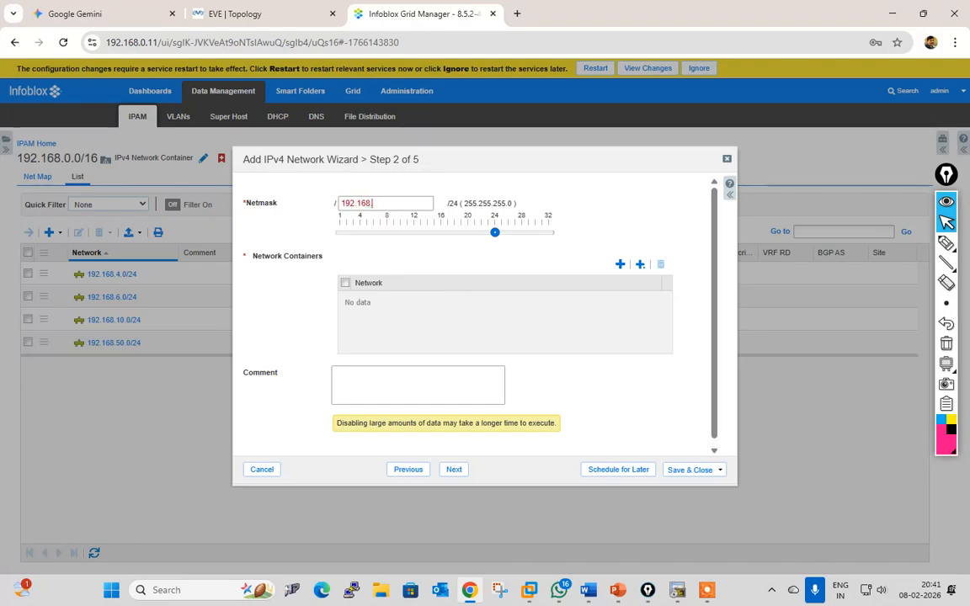
pyautogui.write('.168.')
pyautogui.write('22')
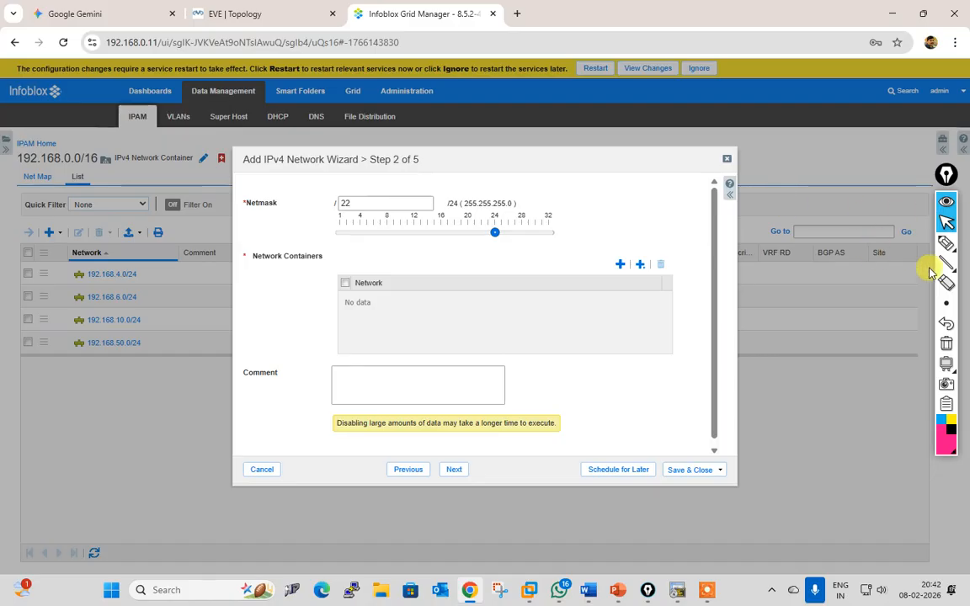
pyautogui.click(619, 266)
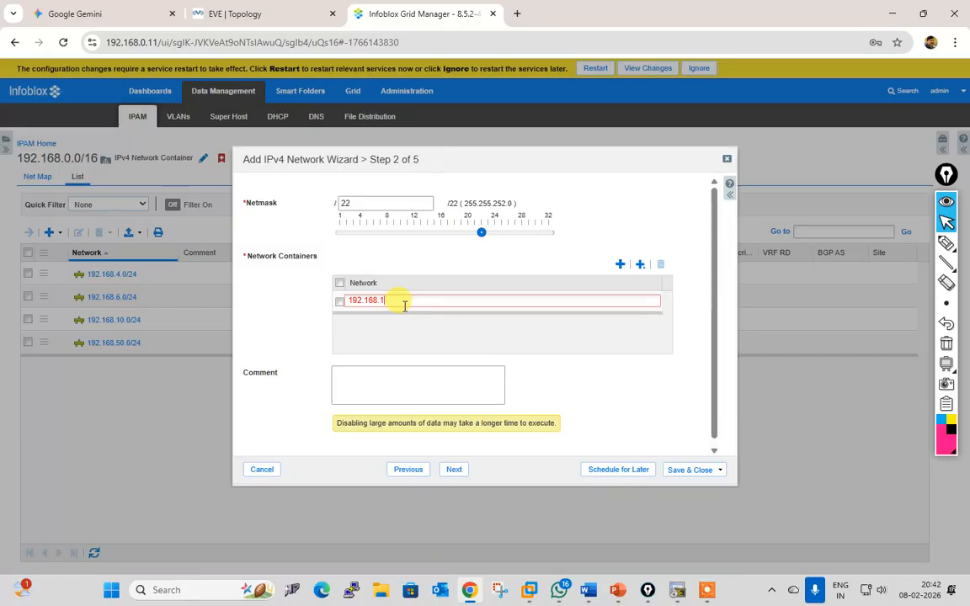
pyautogui.write('10.0')
pyautogui.click(459, 472)
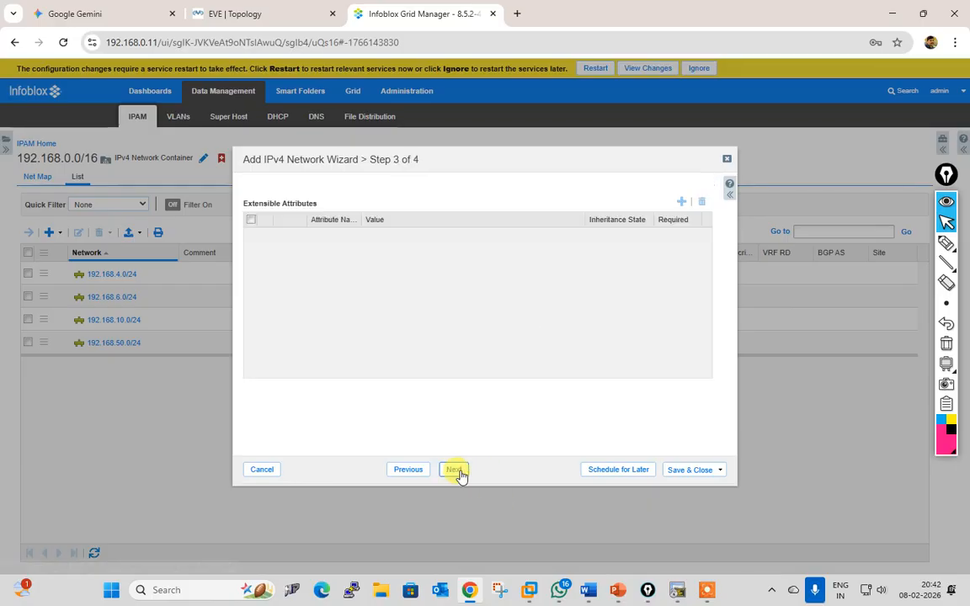
pyautogui.click(673, 472)
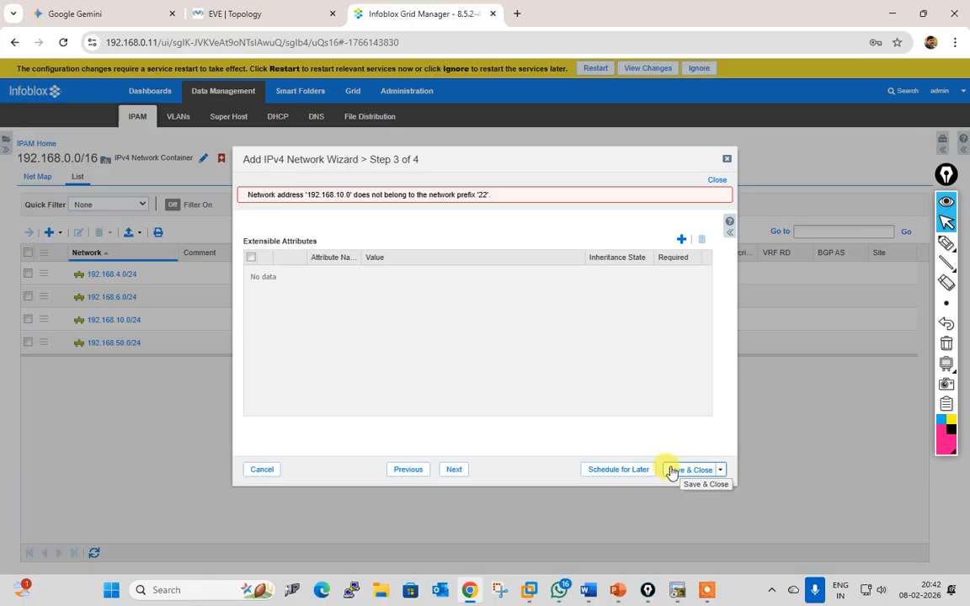
# Step: Correct the network address to 192.168.8.0 and create the /22 container now
pyautogui.click(417, 477)
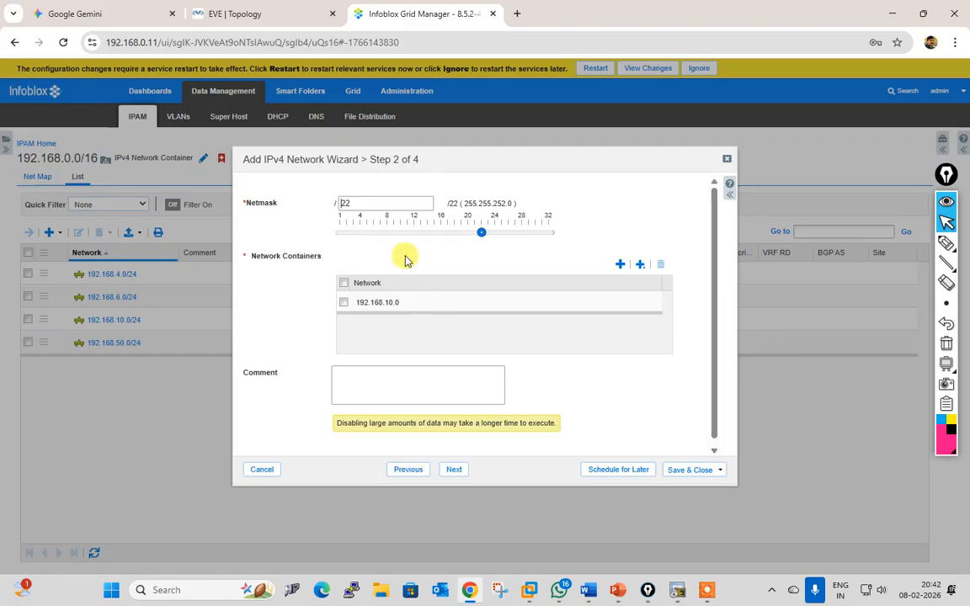
pyautogui.click(412, 302)
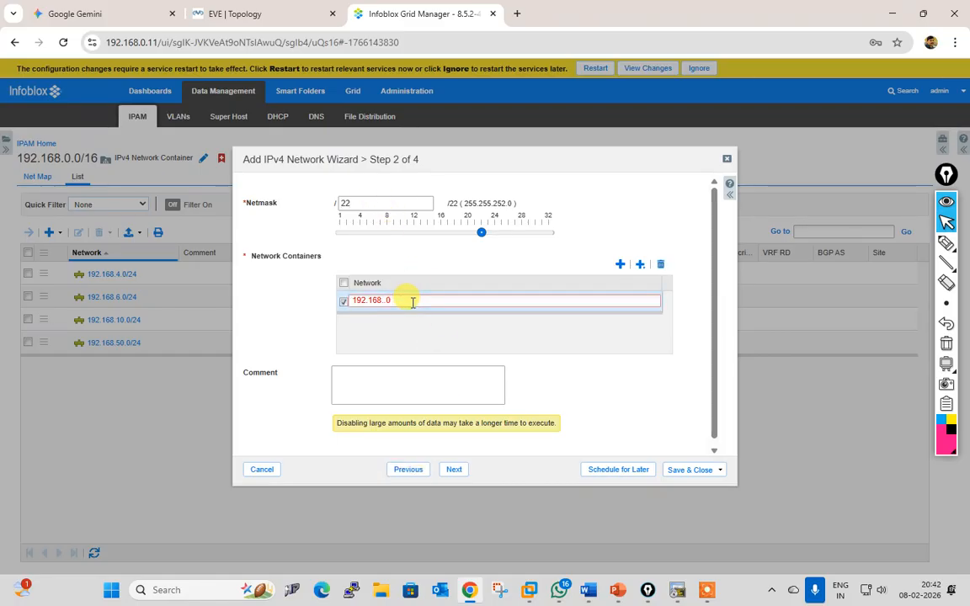
pyautogui.click(455, 472)
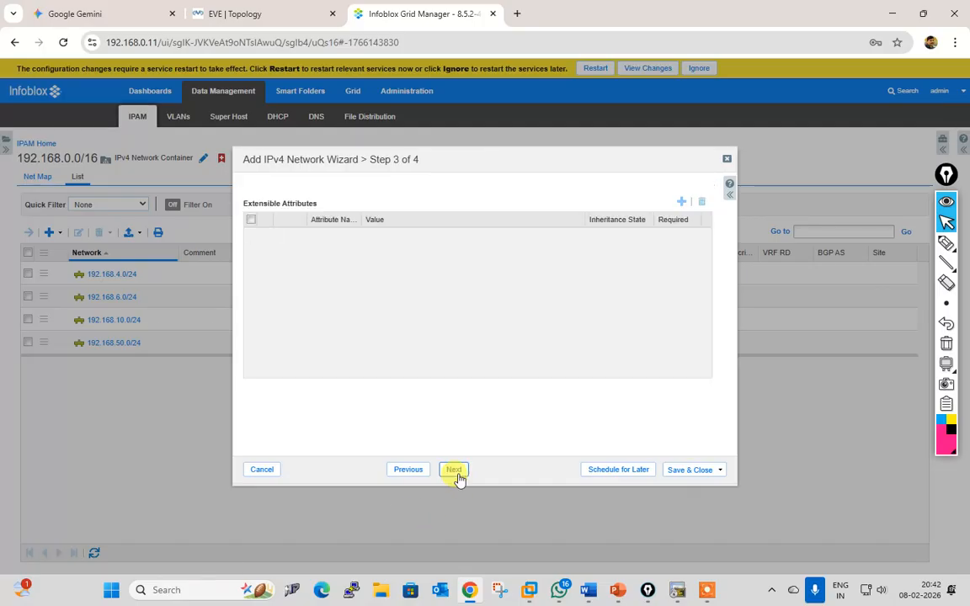
pyautogui.click(455, 472)
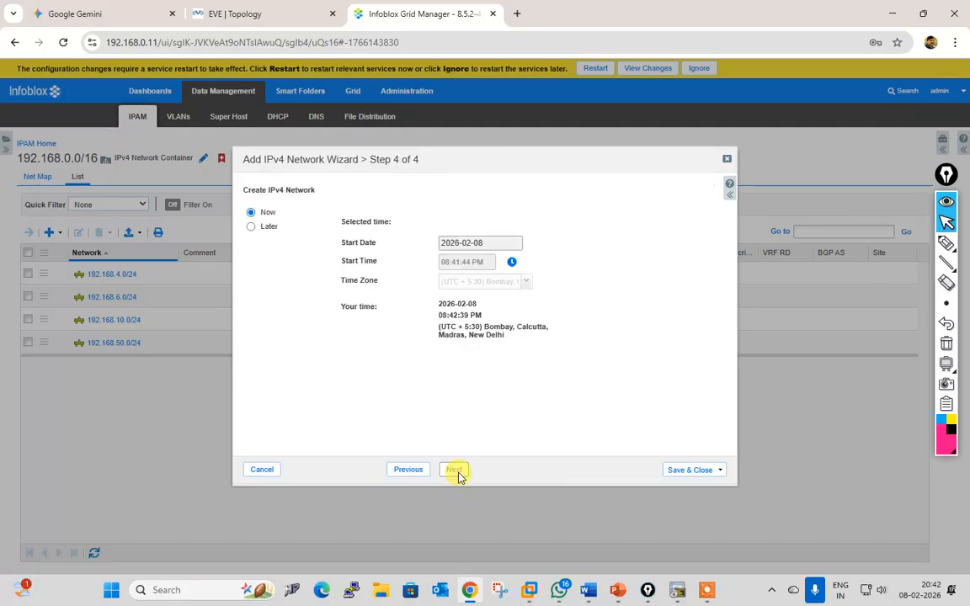
pyautogui.click(684, 471)
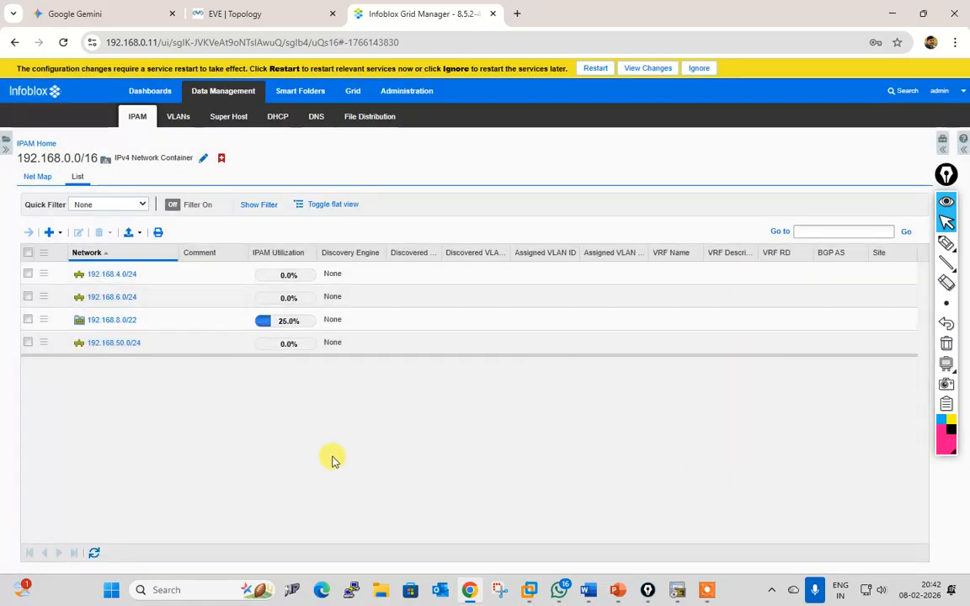
# Step: Inspect the 192.168.8.0/22 container's DHCP options without changing them
pyautogui.click(28, 320)
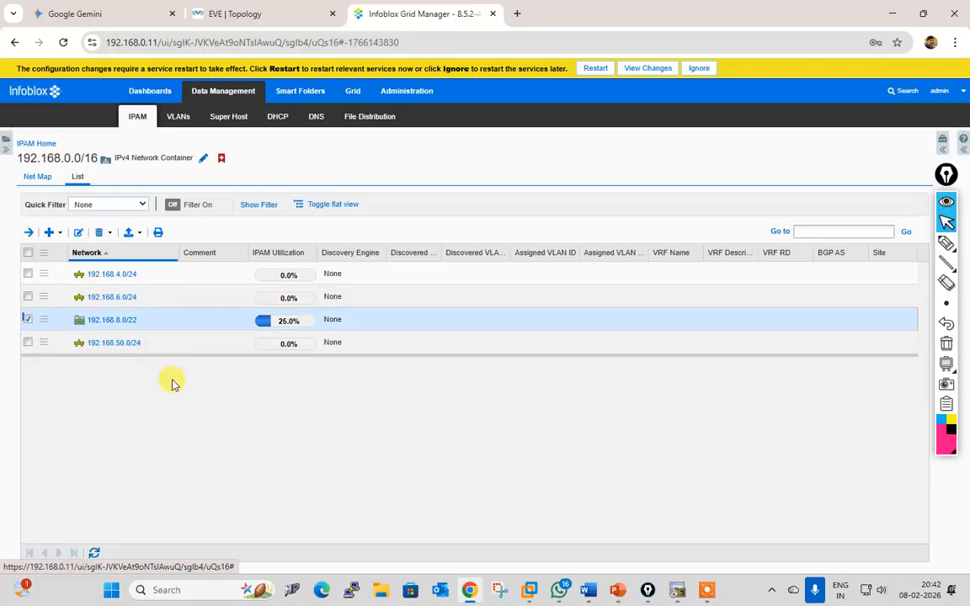
pyautogui.click(78, 233)
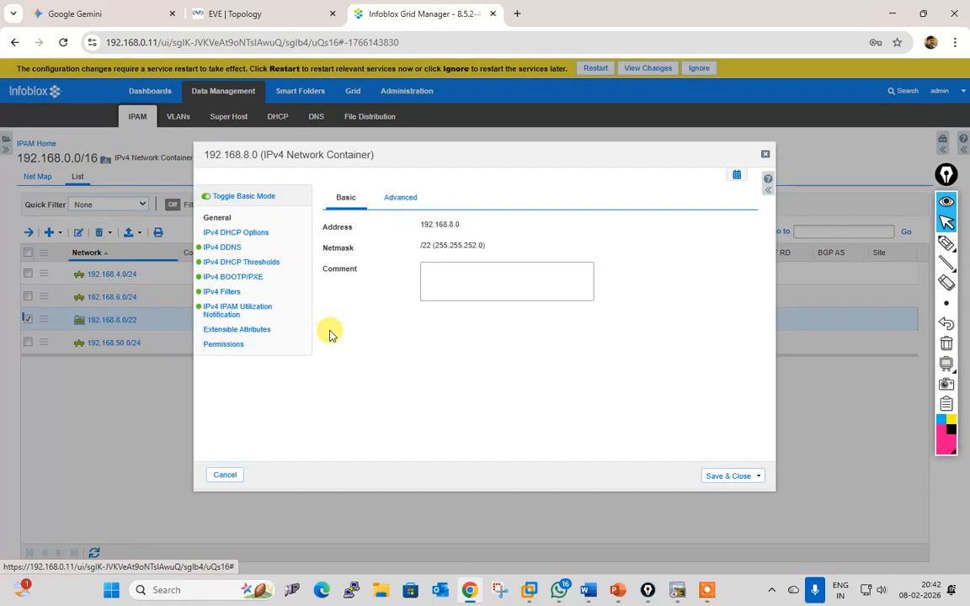
pyautogui.click(244, 234)
pyautogui.scroll(-2, 540, 358)
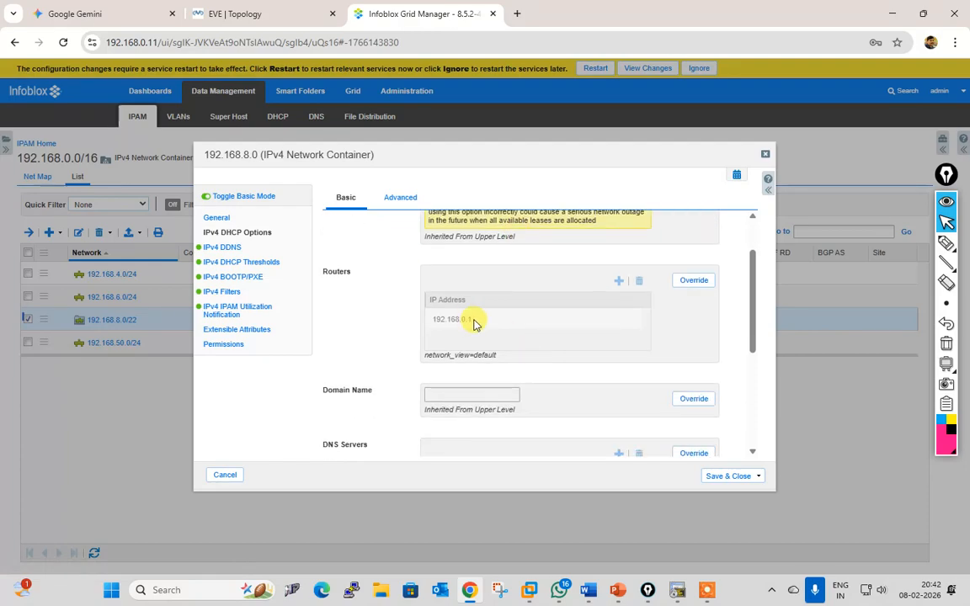
pyautogui.scroll(-5, 482, 364)
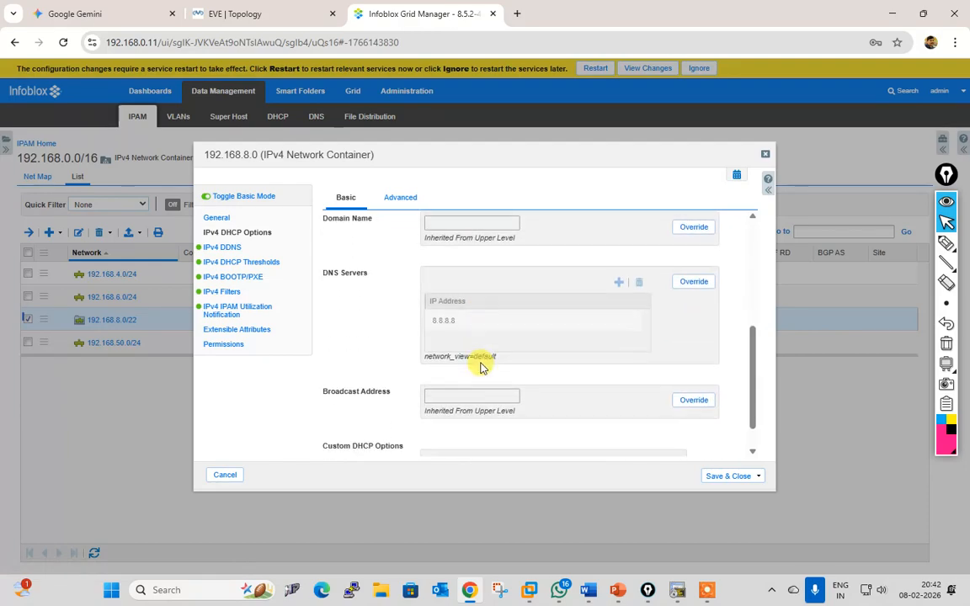
pyautogui.click(223, 477)
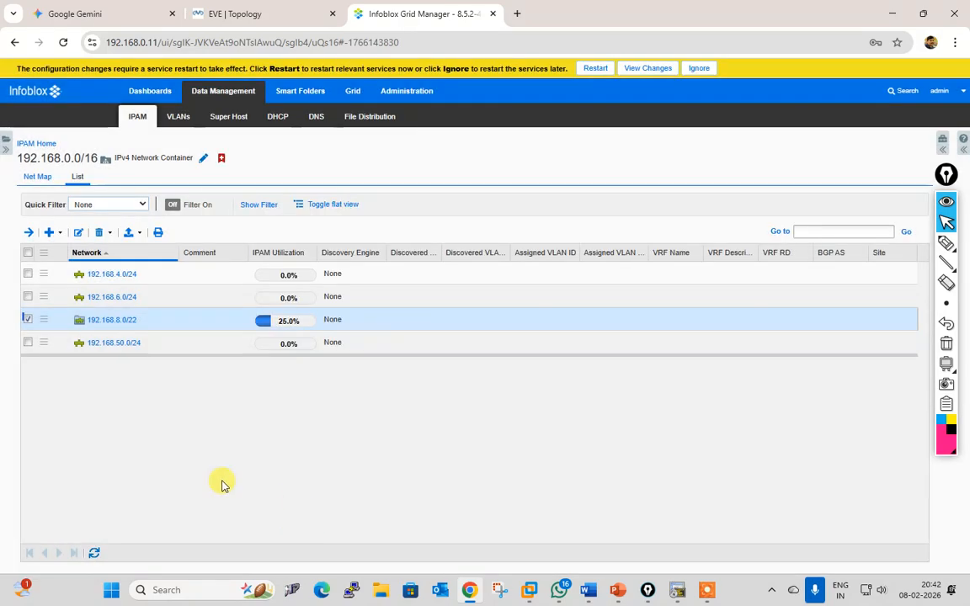
# Step: Check 192.168.10.0/24's DHCP options inside the container, then return to IPAM Home
pyautogui.click(113, 321)
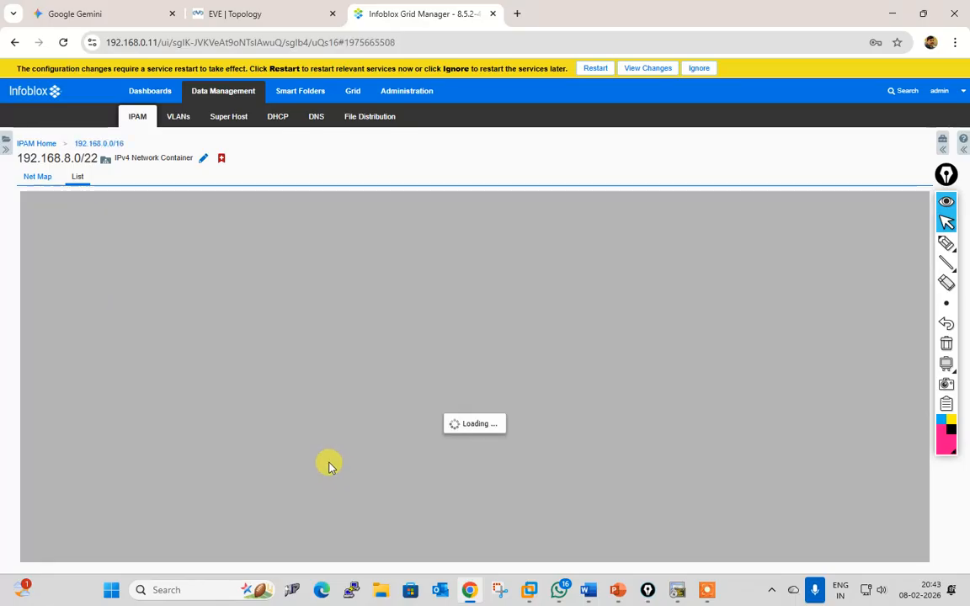
pyautogui.click(27, 274)
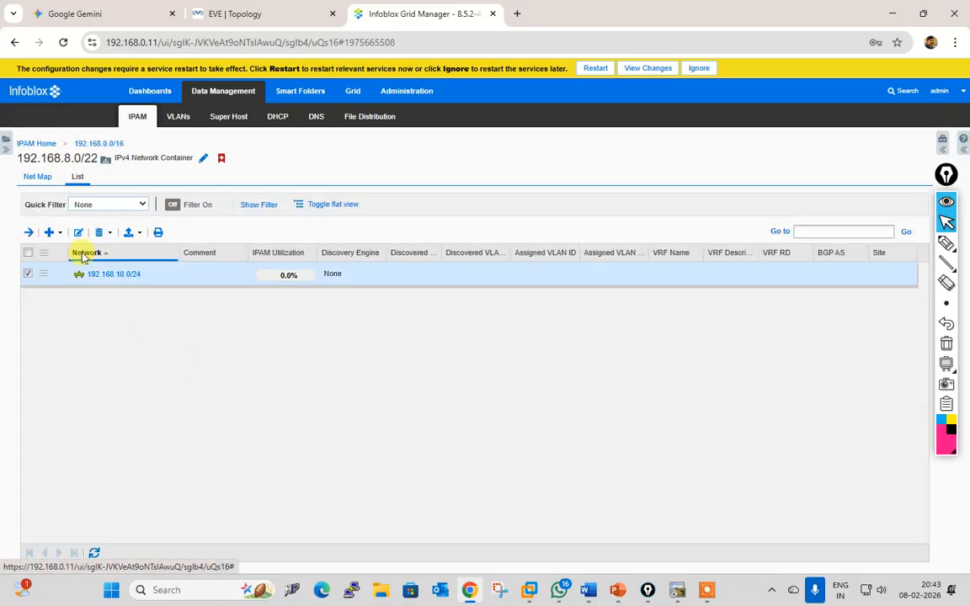
pyautogui.click(78, 233)
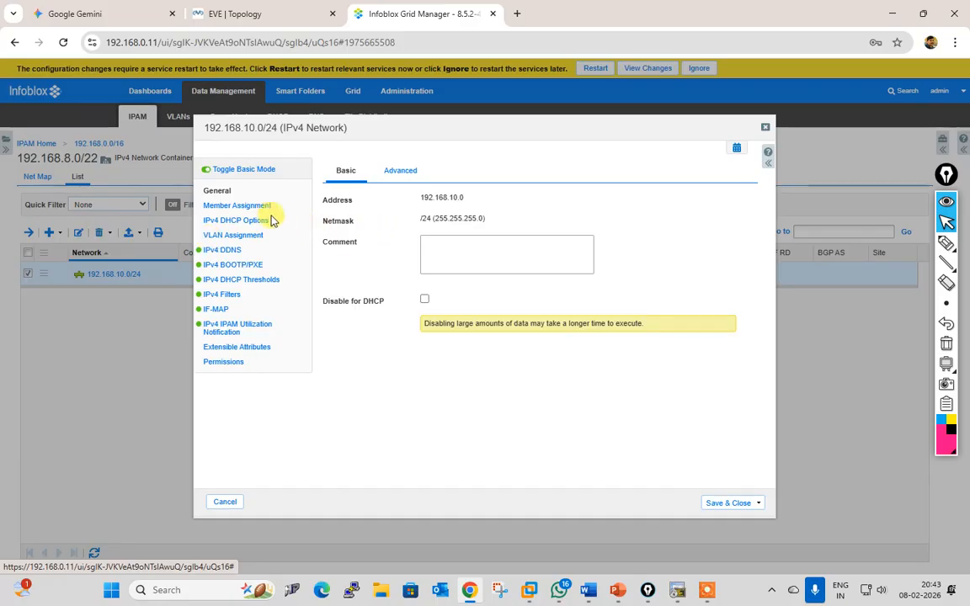
pyautogui.click(254, 222)
pyautogui.scroll(-3, 512, 346)
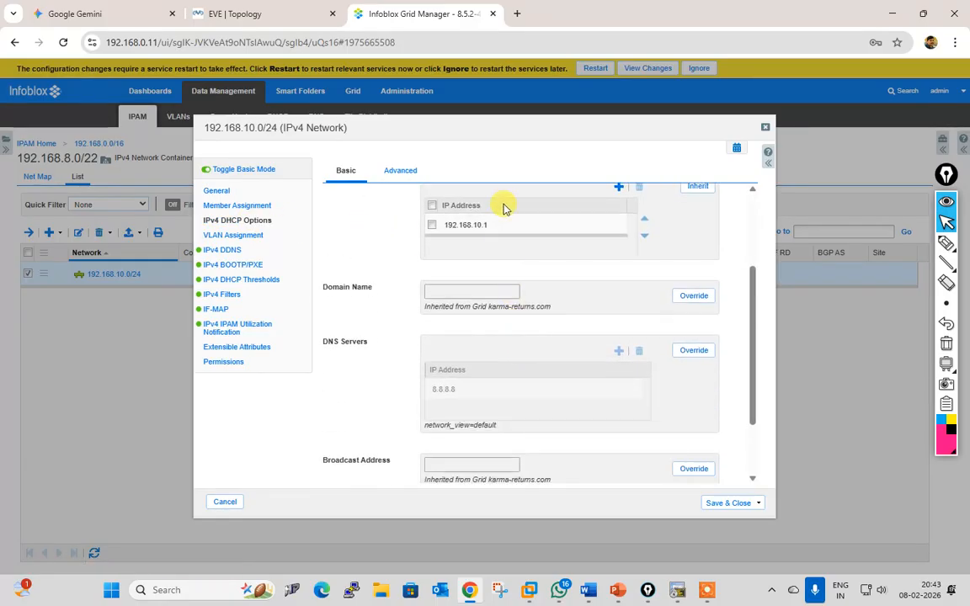
pyautogui.click(226, 504)
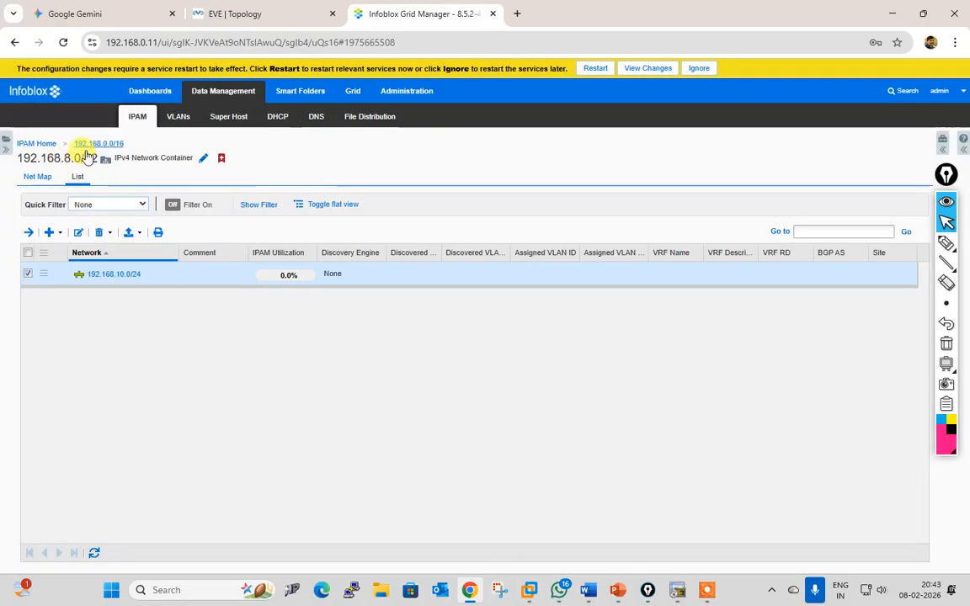
pyautogui.click(39, 145)
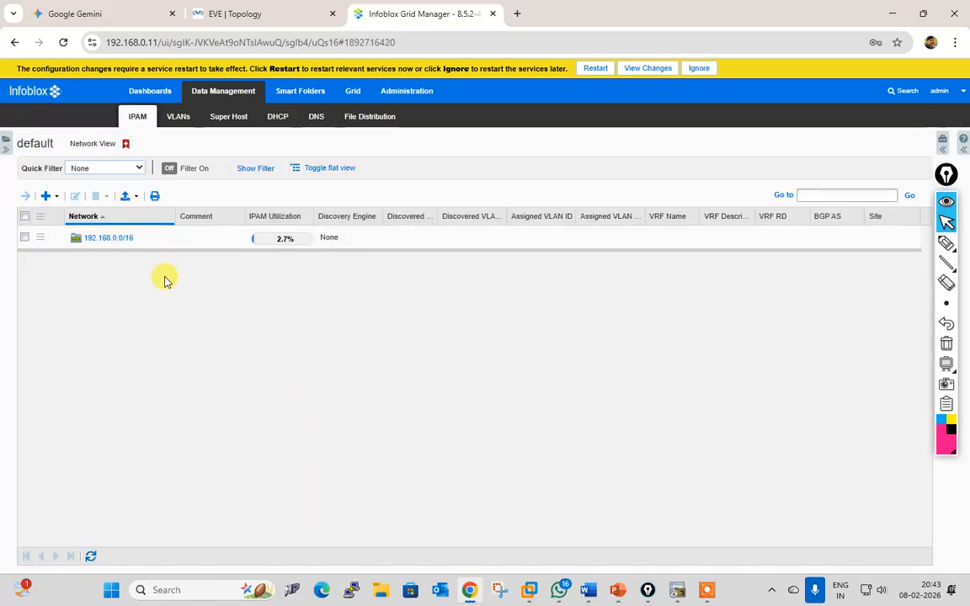
# Step: Restart grid services to apply the pending changes
pyautogui.click(593, 68)
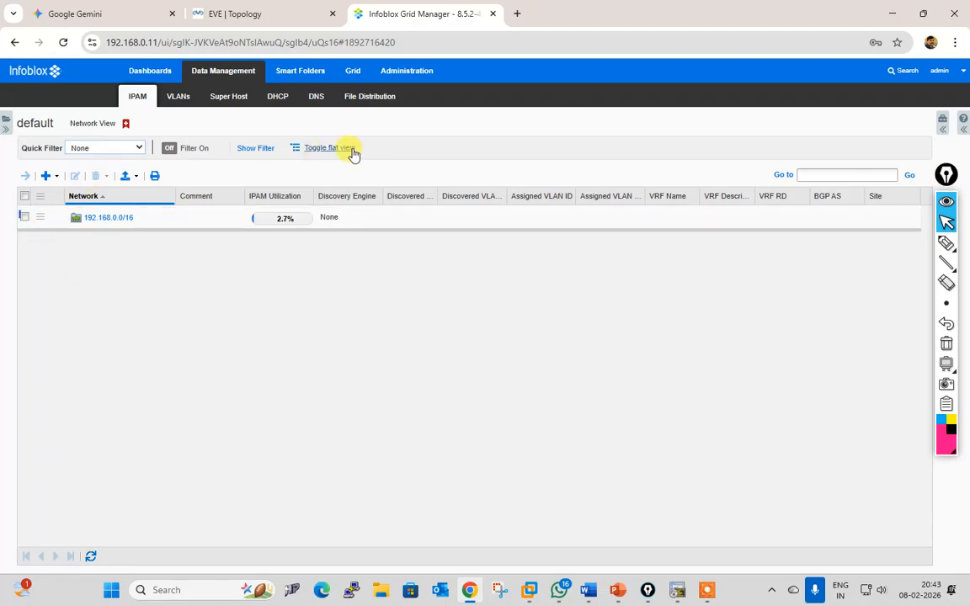
pyautogui.click(26, 217)
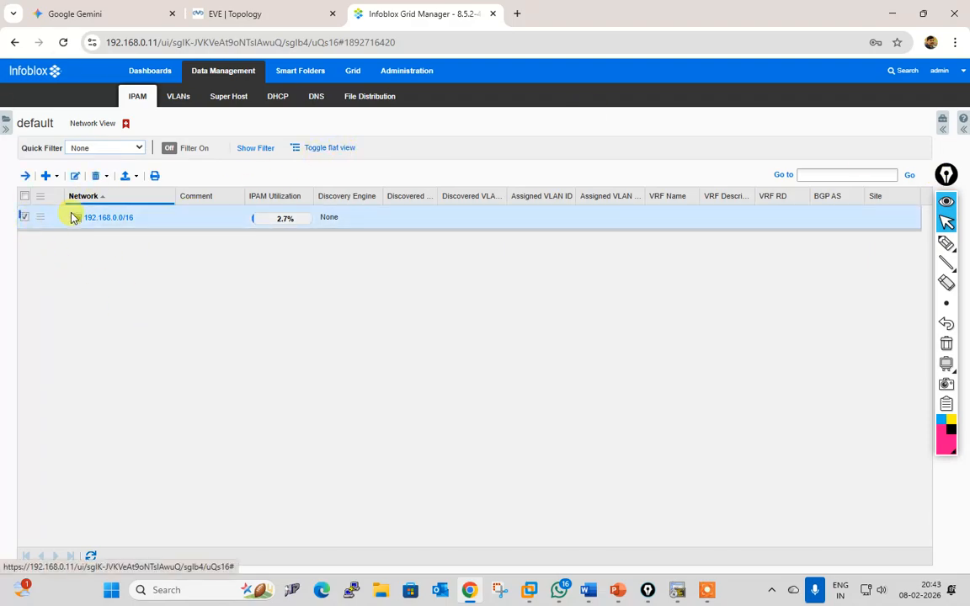
pyautogui.click(26, 217)
# Step: Sort the flat network list by Network descending, then restore hierarchical view
pyautogui.click(318, 150)
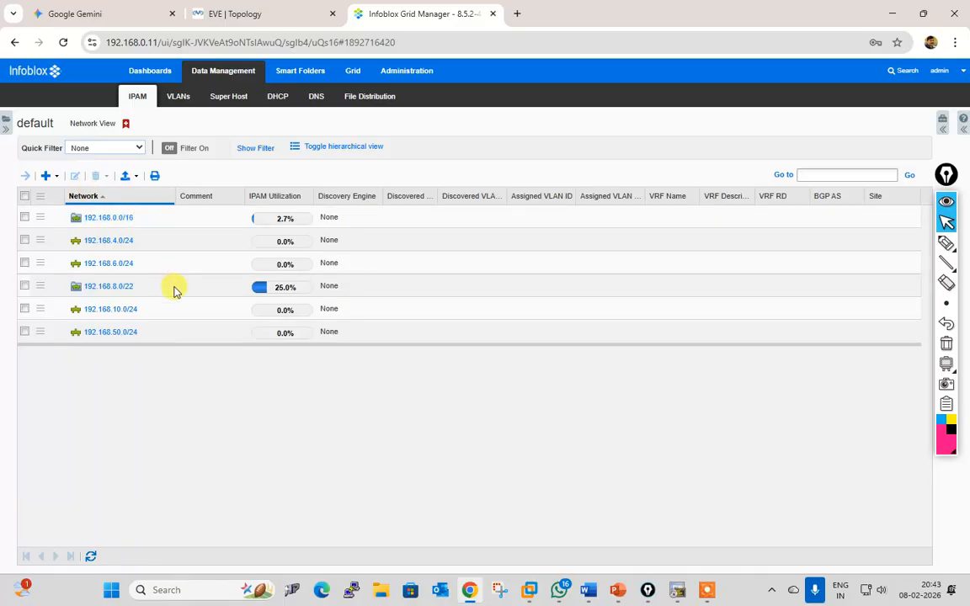
pyautogui.click(116, 197)
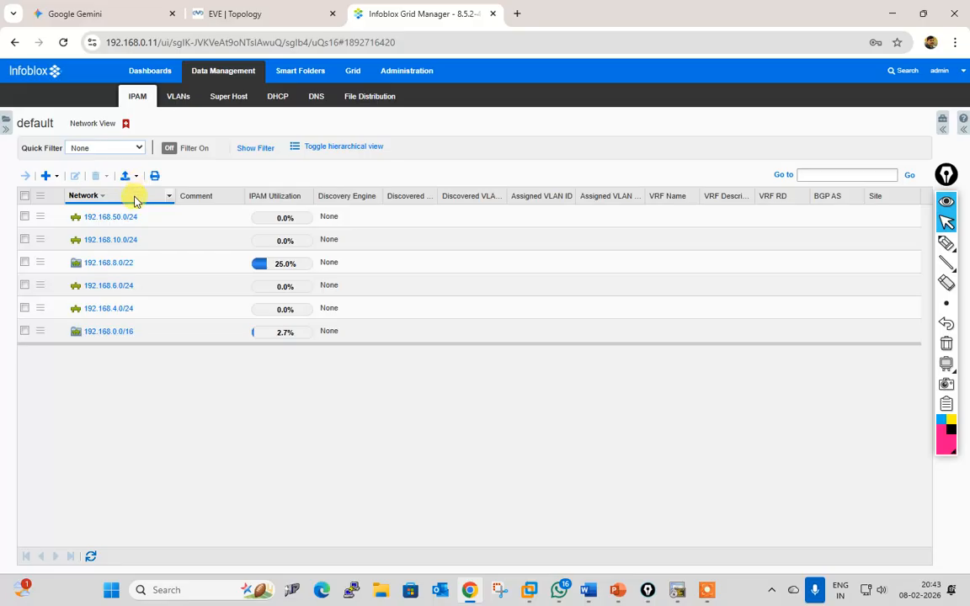
pyautogui.click(345, 148)
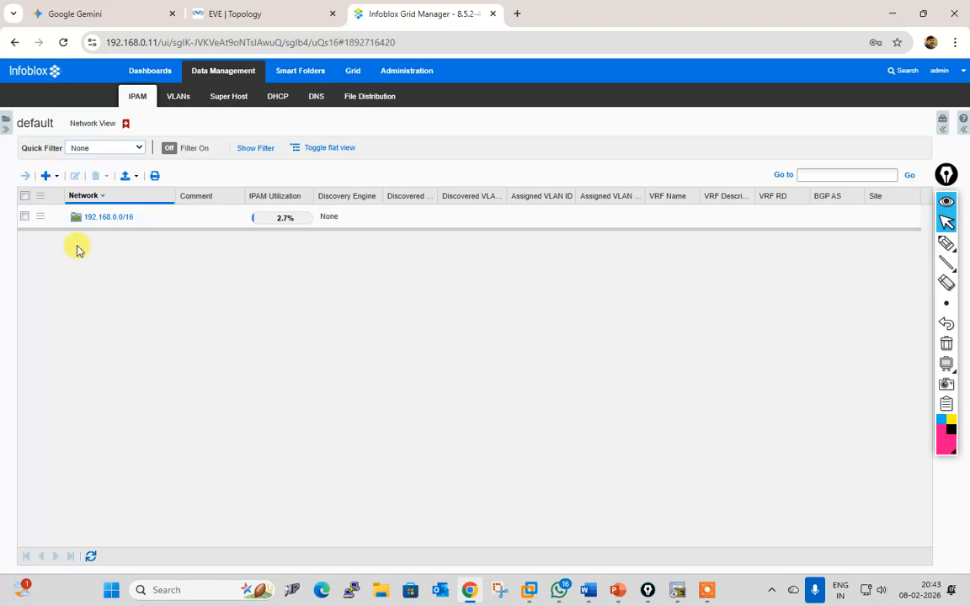
pyautogui.click(56, 175)
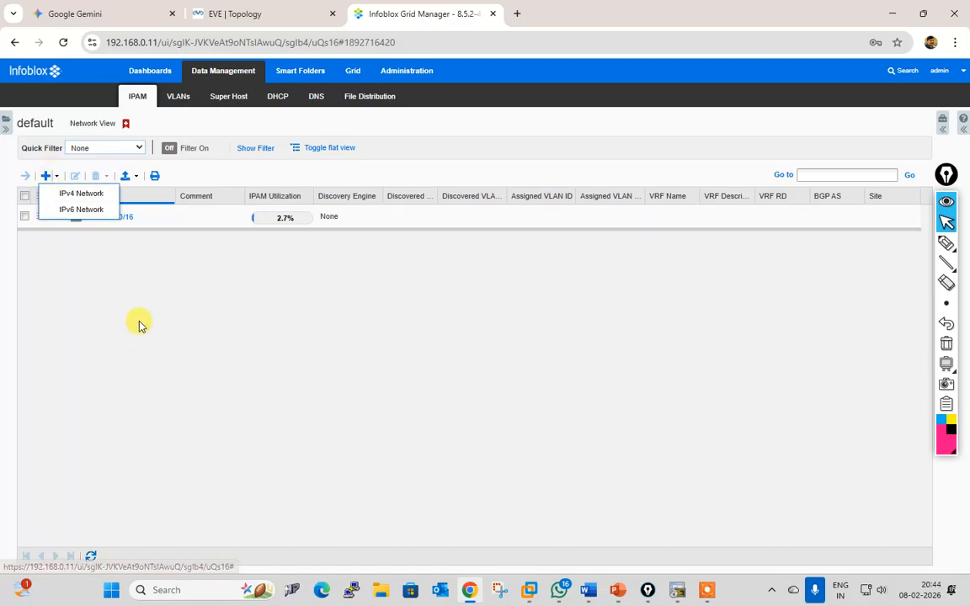
pyautogui.click(166, 362)
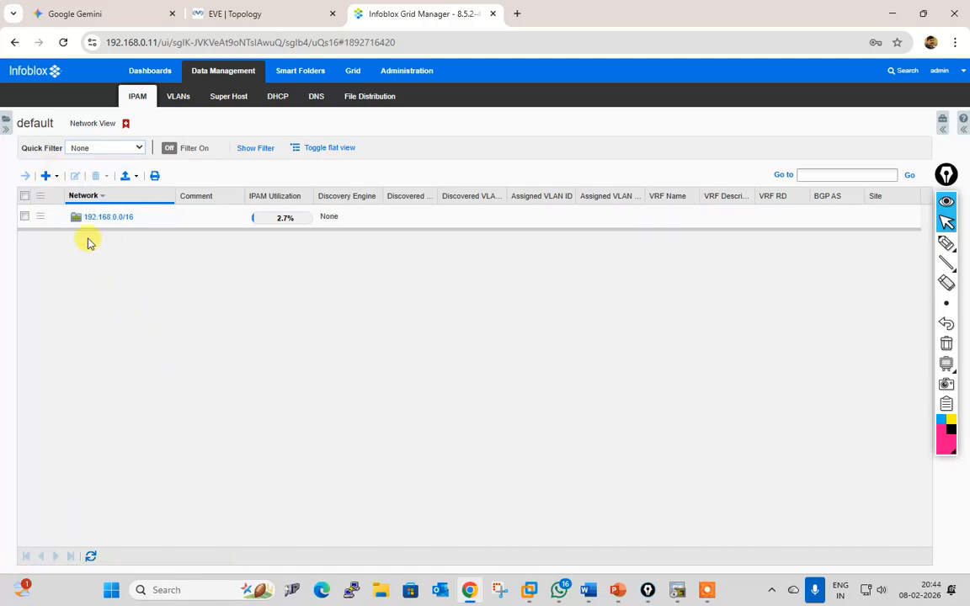
# Step: Manually create IPv4 network 10.0.0.0 with a /8 netmask and save it
pyautogui.click(46, 176)
pyautogui.click(84, 191)
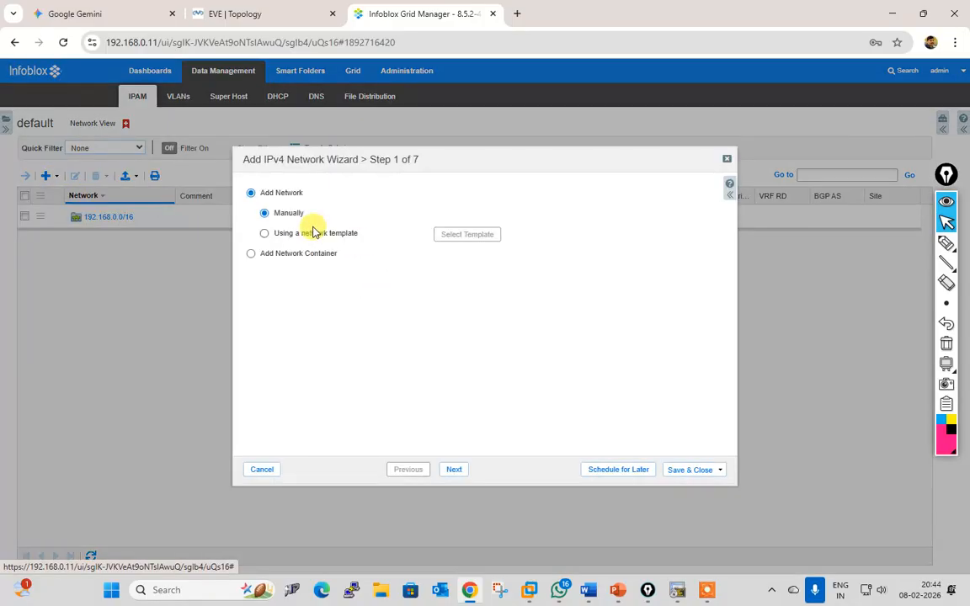
pyautogui.click(454, 470)
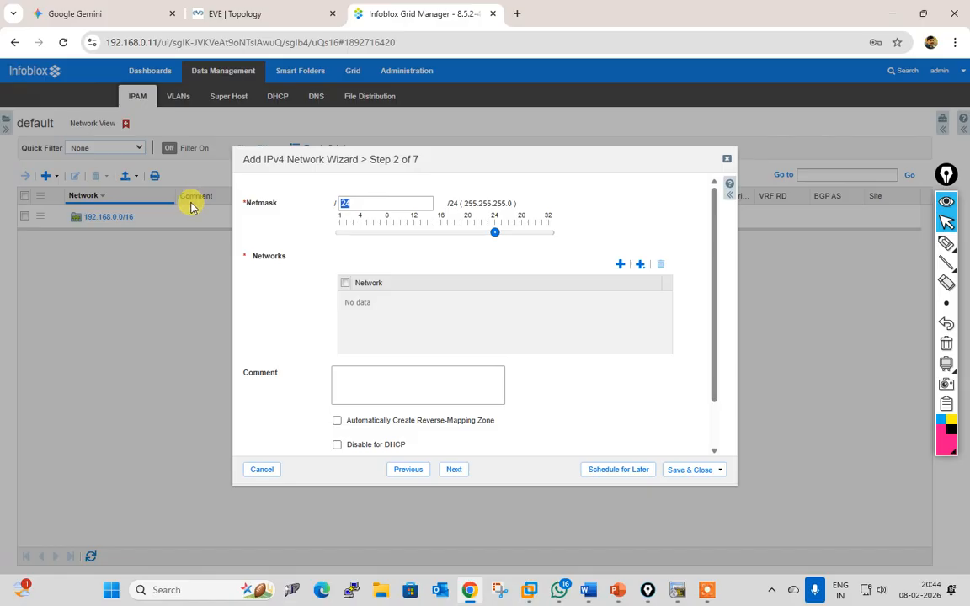
pyautogui.click(290, 332)
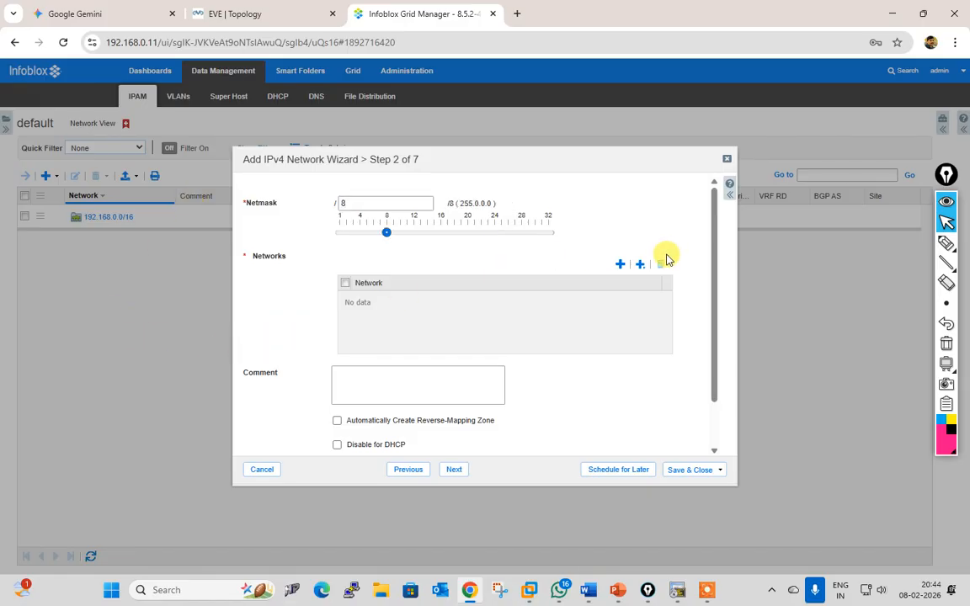
pyautogui.click(623, 267)
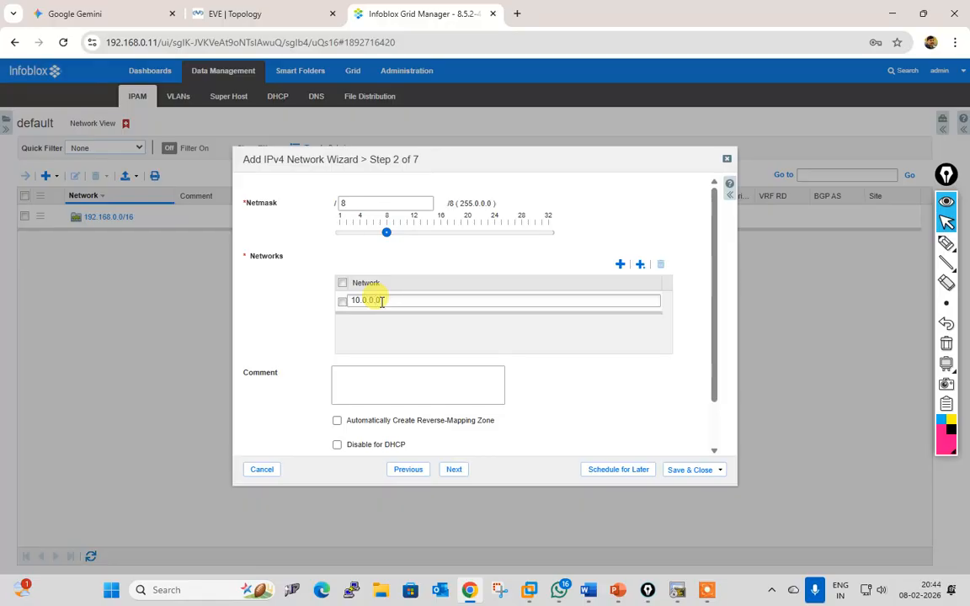
pyautogui.click(460, 475)
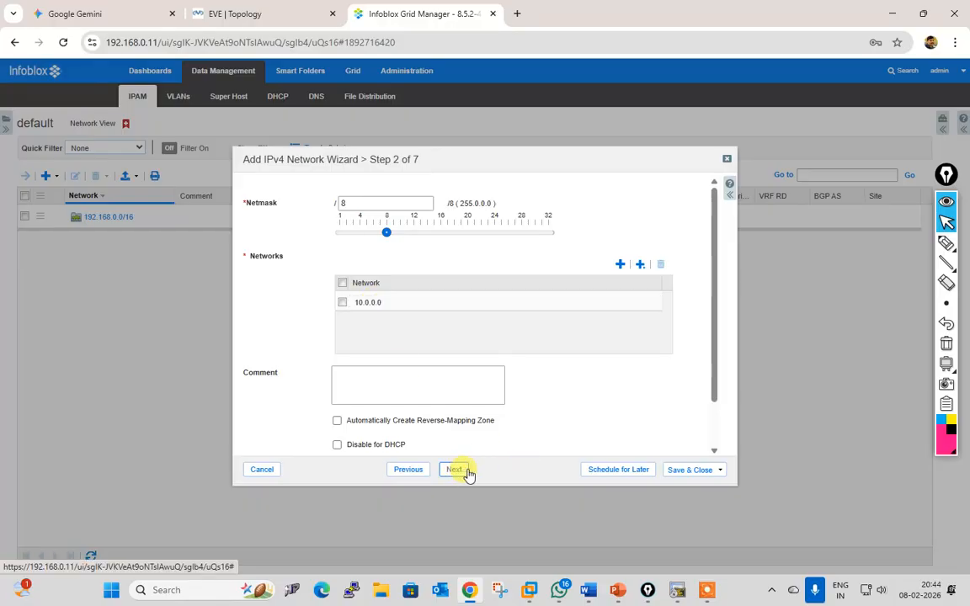
pyautogui.click(674, 469)
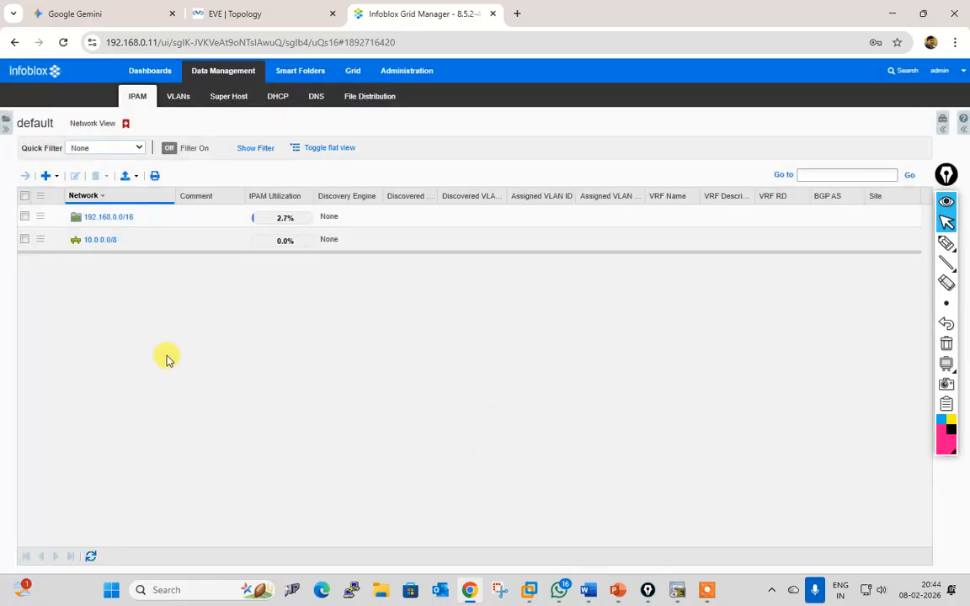
# Step: Add and save an IPv4 network container at 172.16.0.0 with netmask /16
pyautogui.click(57, 176)
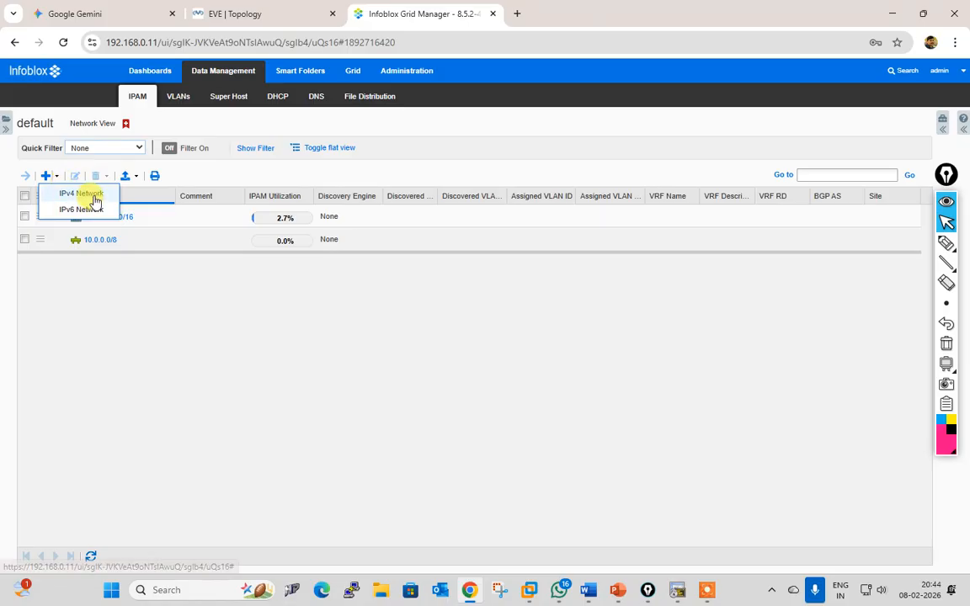
pyautogui.click(86, 193)
pyautogui.click(306, 257)
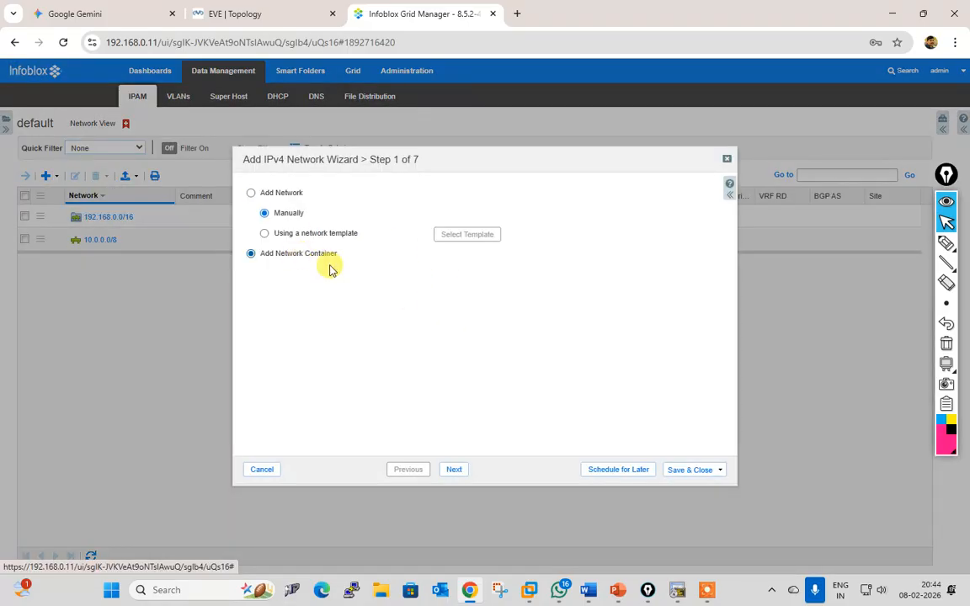
pyautogui.click(459, 470)
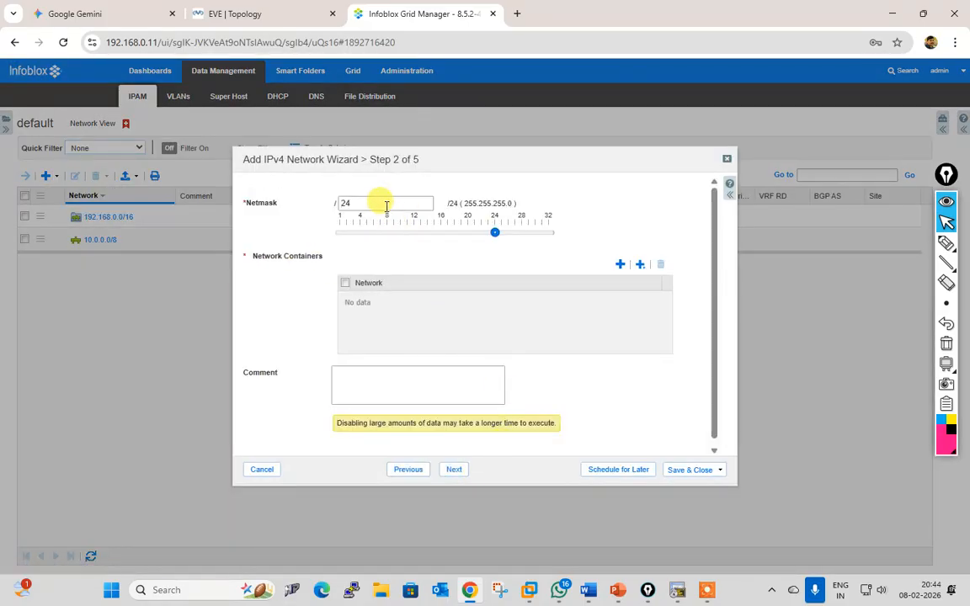
pyautogui.write('16')
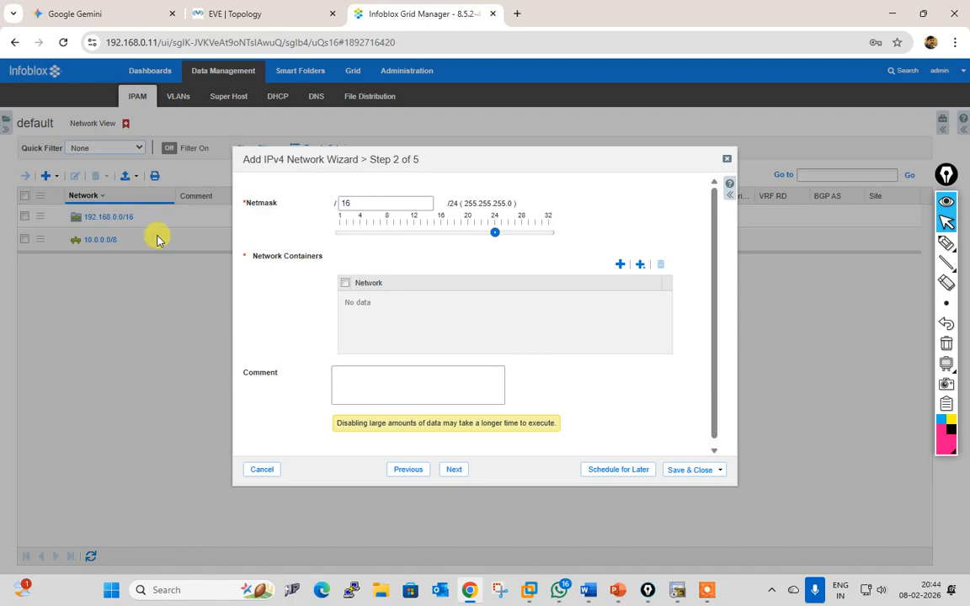
pyautogui.click(620, 265)
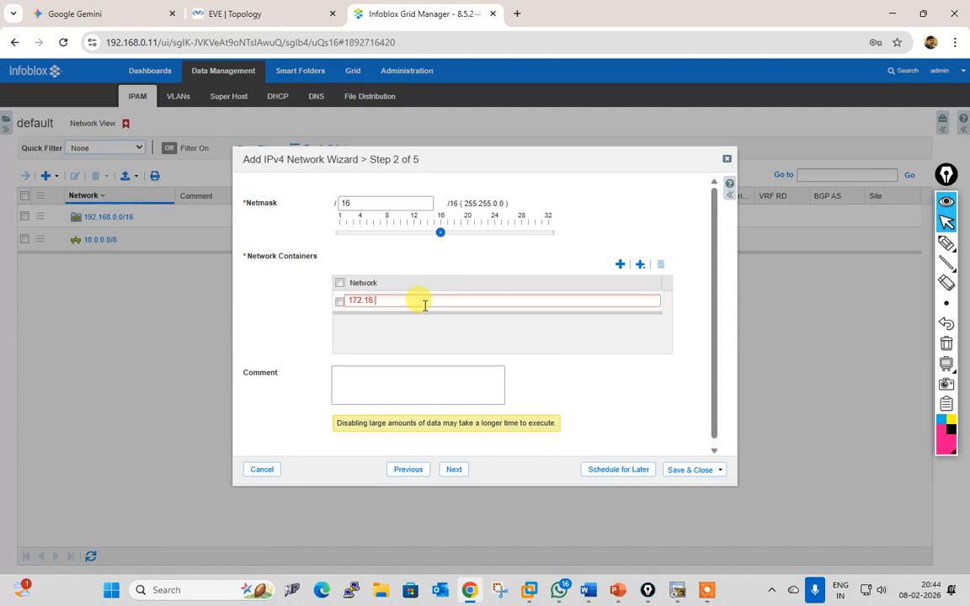
pyautogui.click(454, 469)
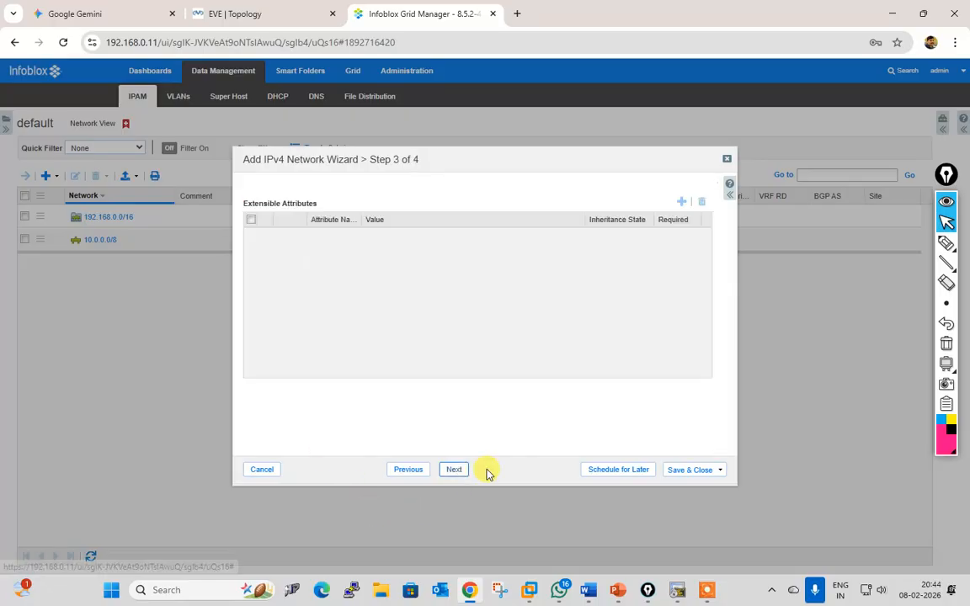
pyautogui.click(695, 470)
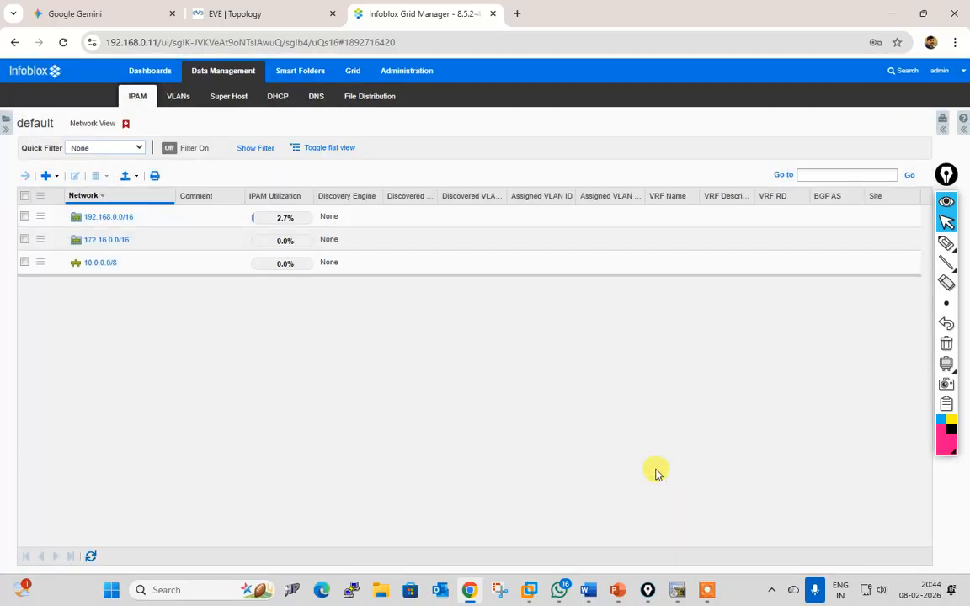
# Step: Show all networks in a flat list and mark 192.168.10.0/24 and 192.168.6.0/24
pyautogui.click(329, 148)
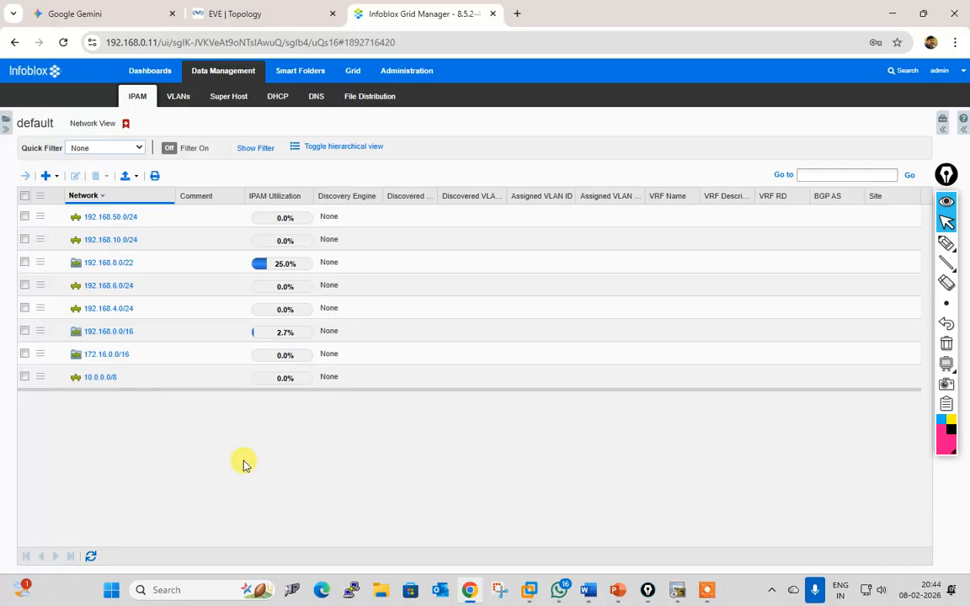
pyautogui.click(947, 244)
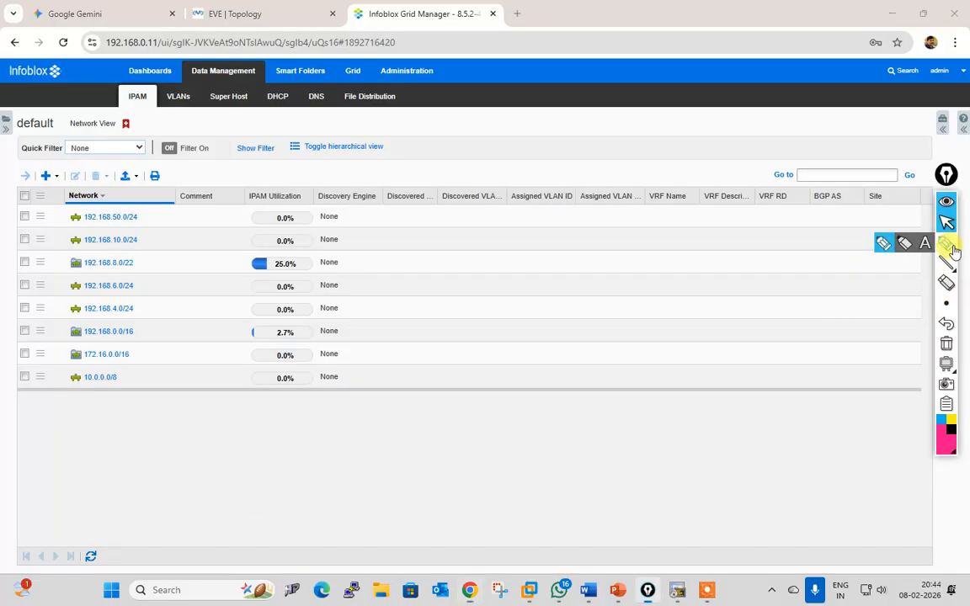
pyautogui.moveTo(143, 240); pyautogui.dragTo(181, 229)
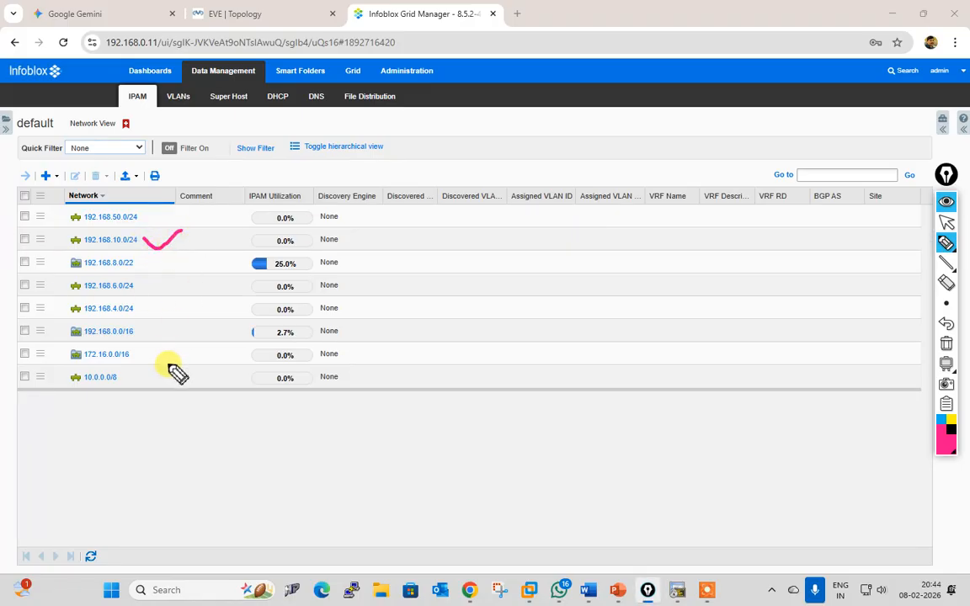
pyautogui.moveTo(136, 284); pyautogui.dragTo(166, 272)
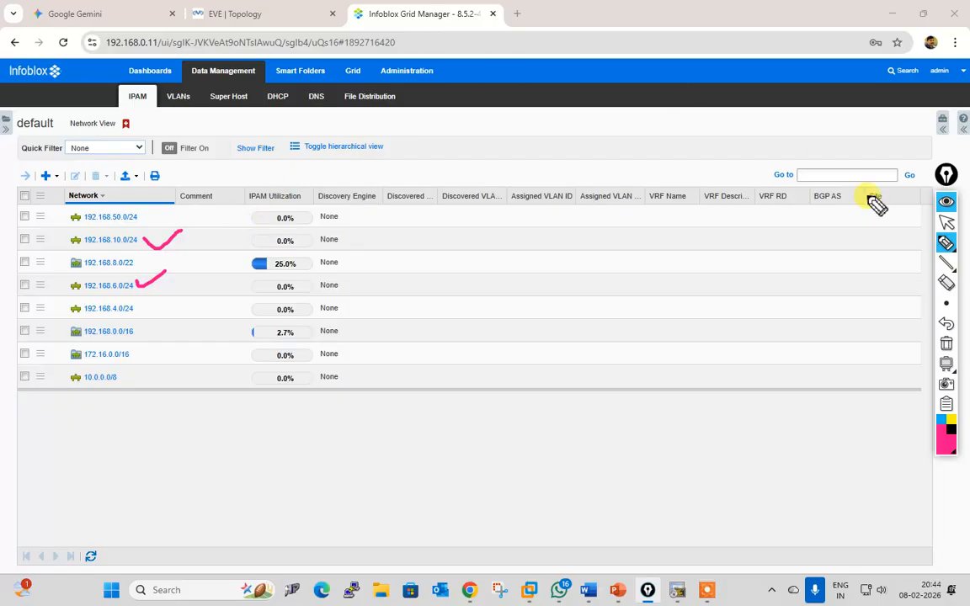
pyautogui.click(947, 221)
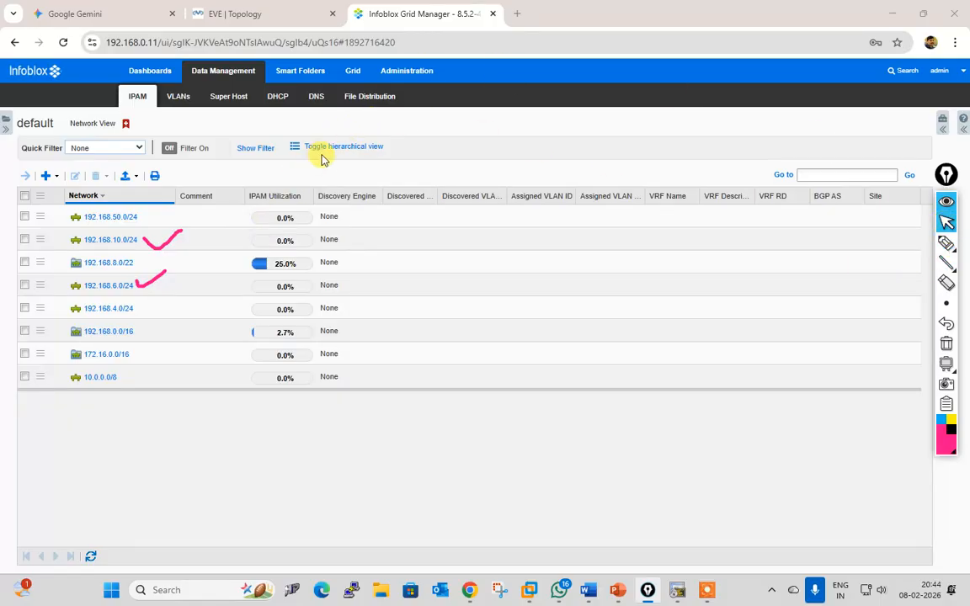
# Step: Inspect the empty default VLAN view (1–4094), then bring up the EVE topology
pyautogui.click(178, 98)
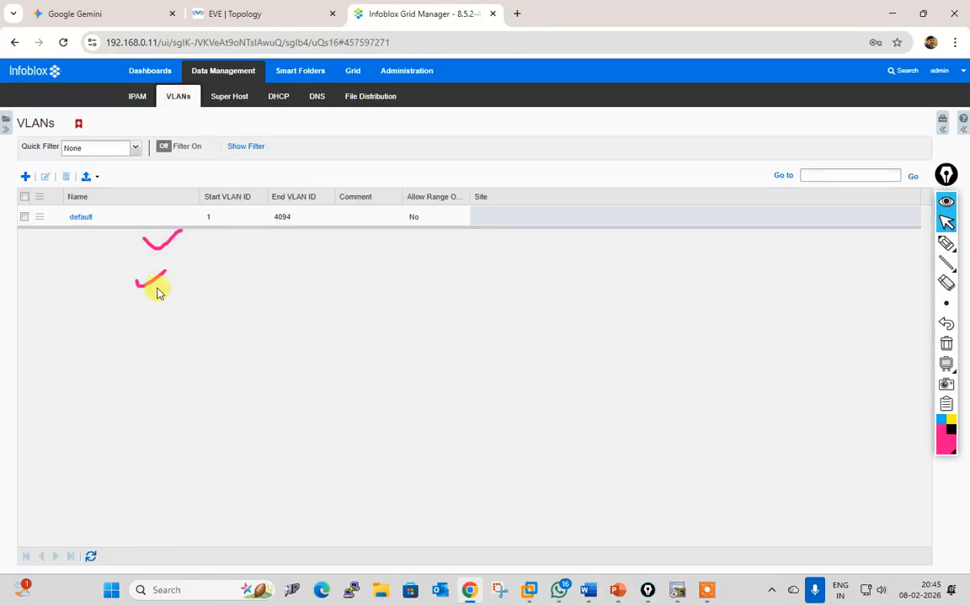
pyautogui.click(85, 216)
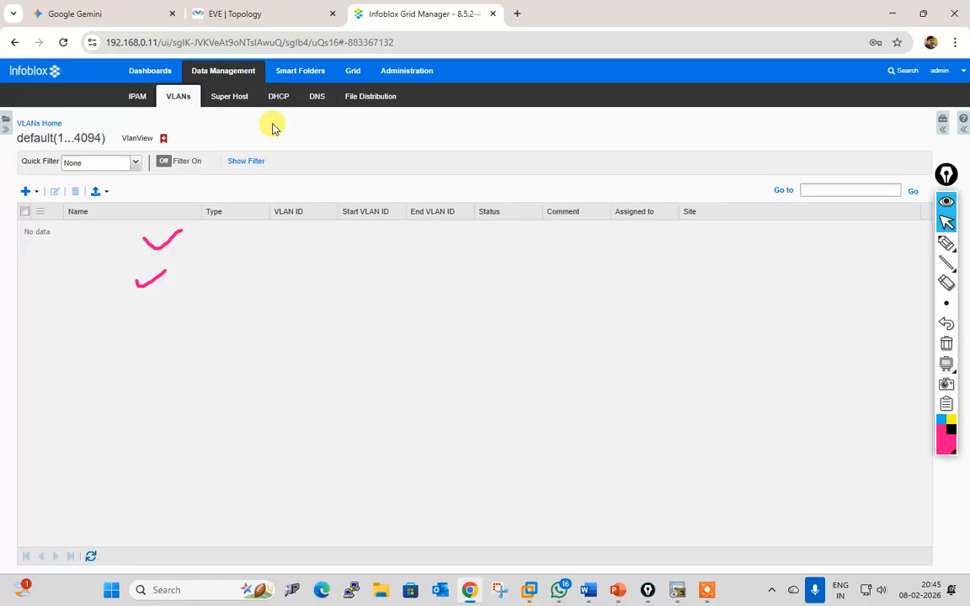
pyautogui.click(251, 16)
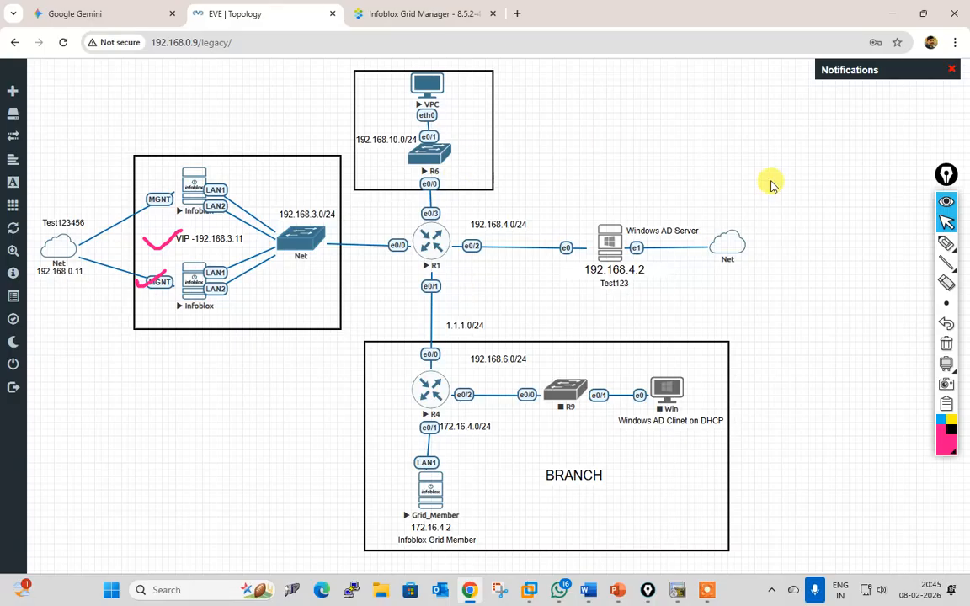
# Step: On the EVE topology, circle 192.168.10.0/24, tick Infoblox LAN1 and R6, then return to Infoblox
pyautogui.click(947, 244)
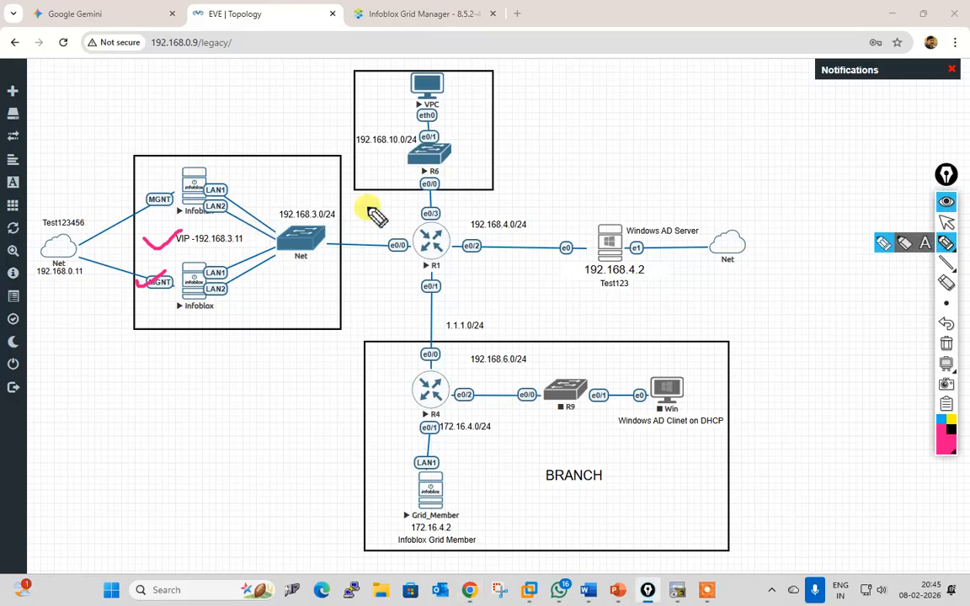
pyautogui.moveTo(403, 160)
pyautogui.mouseDown()
pyautogui.moveTo(386, 125)
pyautogui.moveTo(418, 163)
pyautogui.mouseUp()
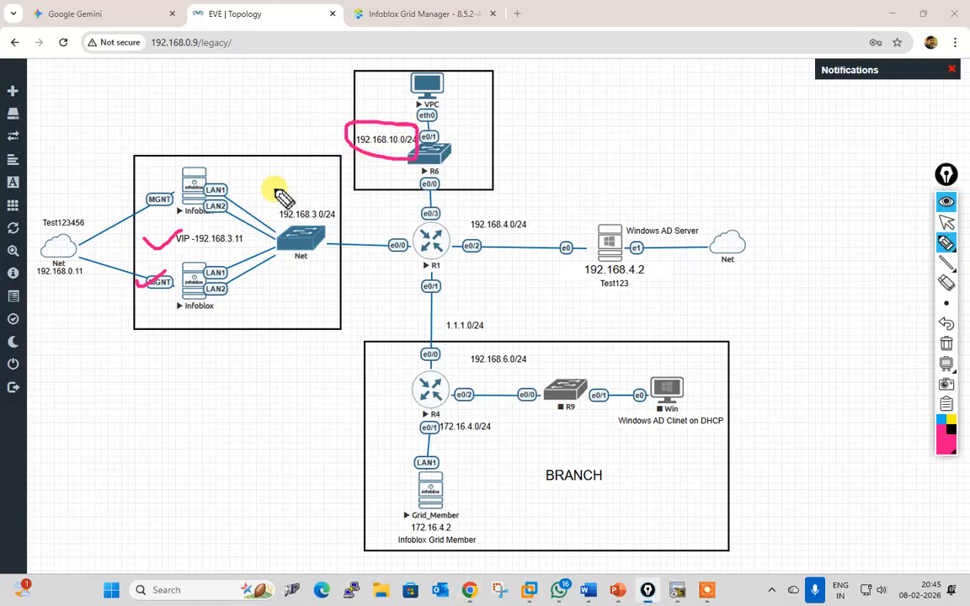
pyautogui.moveTo(222, 169); pyautogui.dragTo(246, 151)
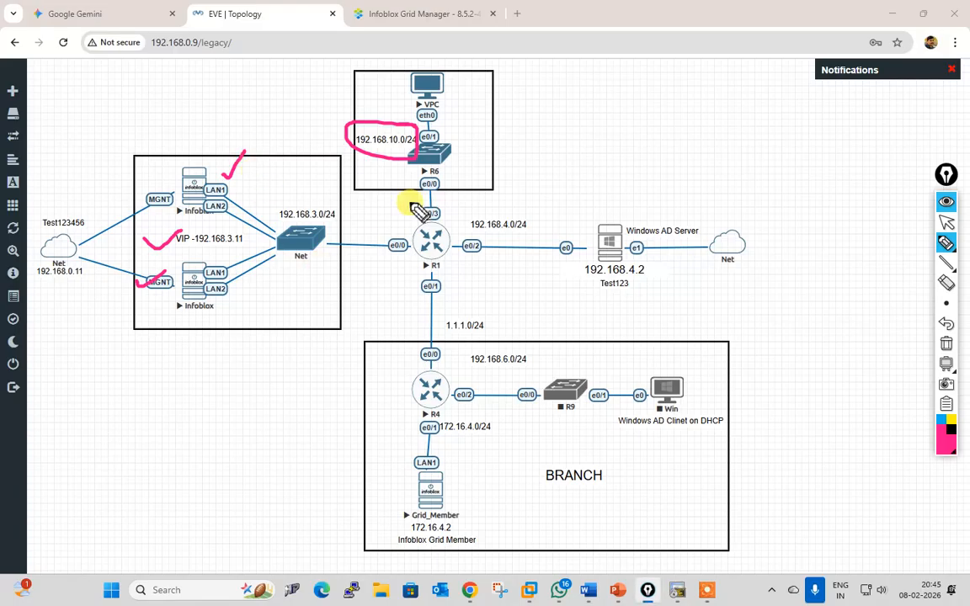
pyautogui.moveTo(459, 138); pyautogui.dragTo(487, 119)
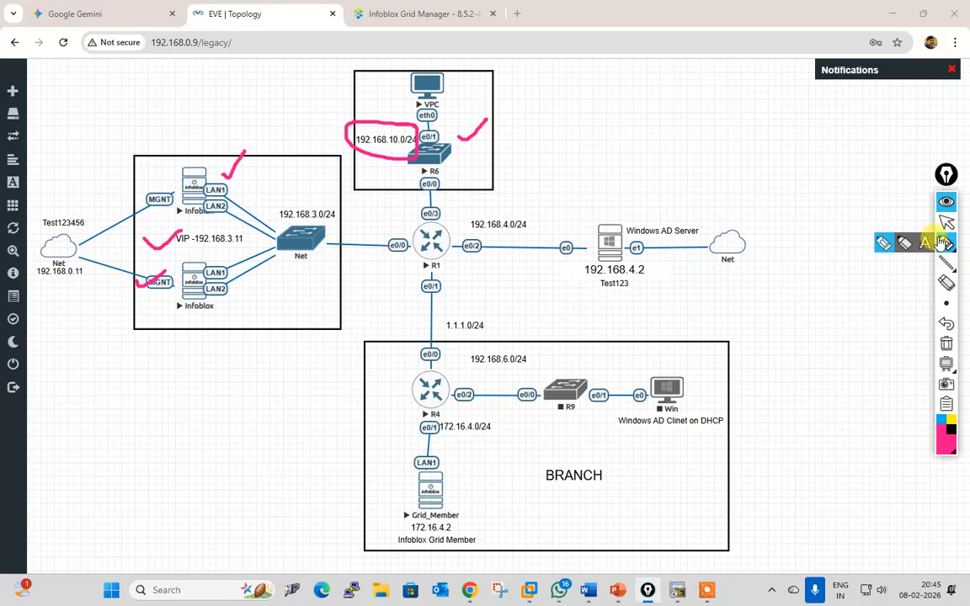
pyautogui.click(947, 221)
pyautogui.click(357, 14)
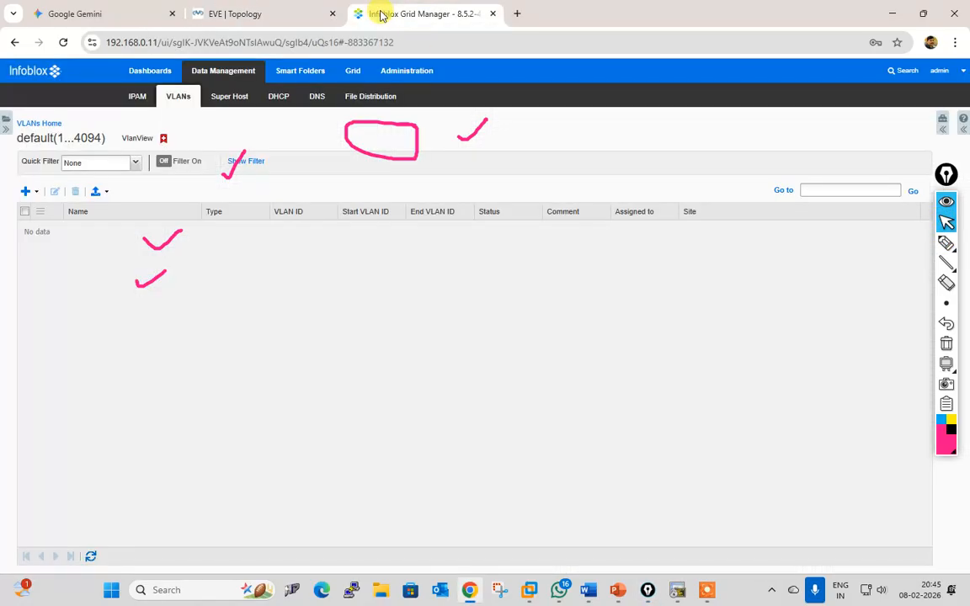
# Step: Open DHCP Networks, glance at Shared Networks, then select the 192.168.10.0/24 network
pyautogui.click(276, 98)
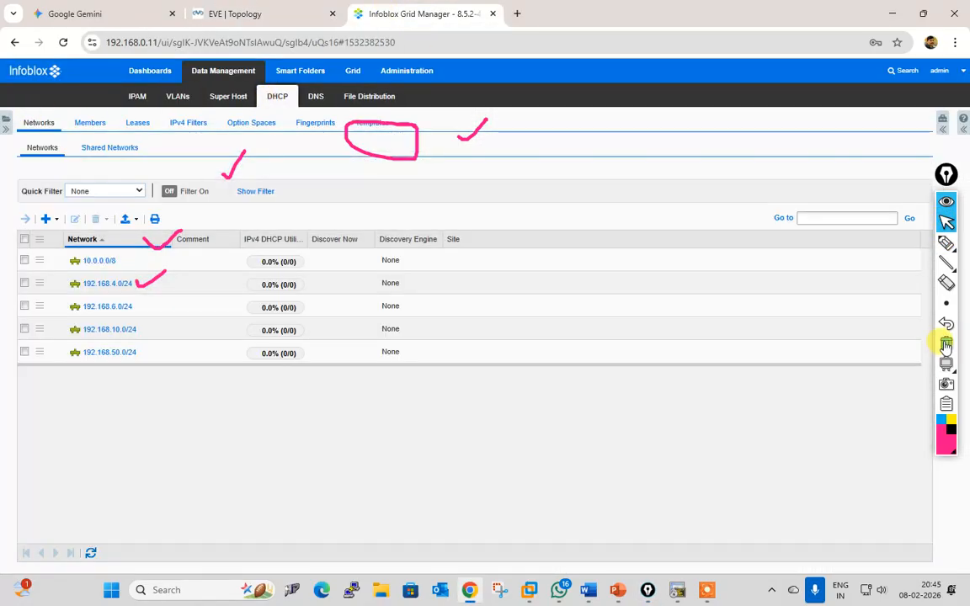
pyautogui.click(947, 344)
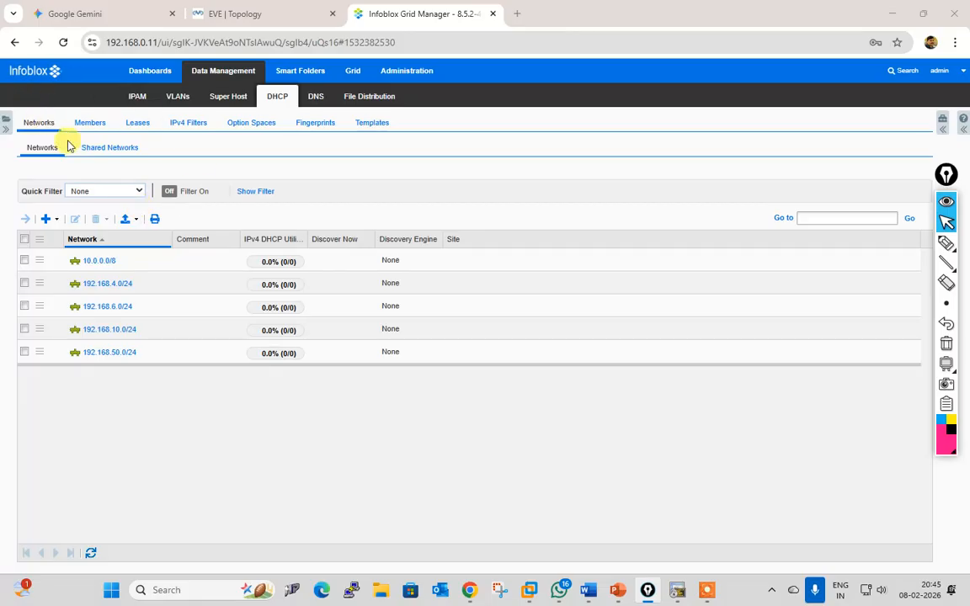
pyautogui.click(283, 104)
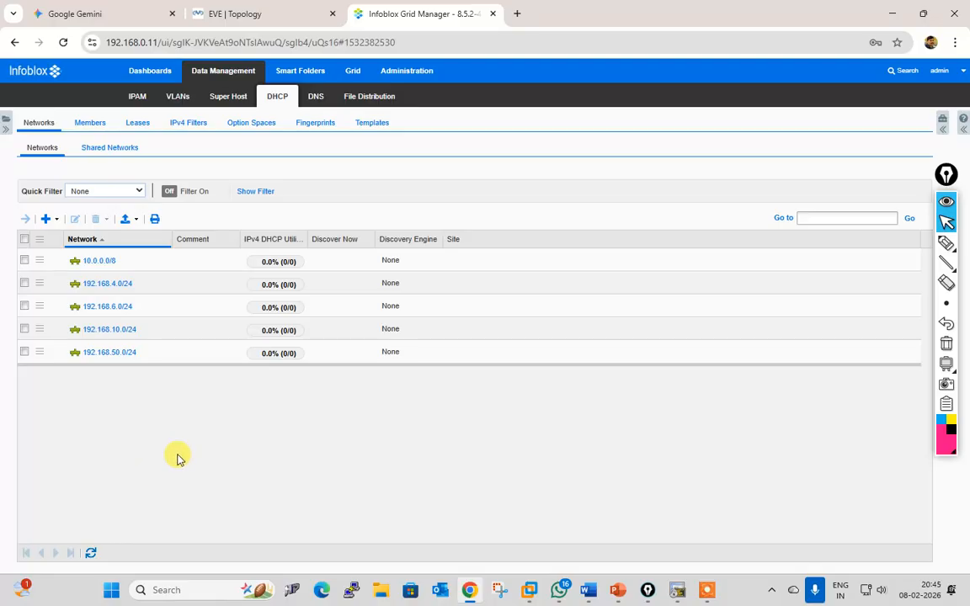
pyautogui.click(102, 149)
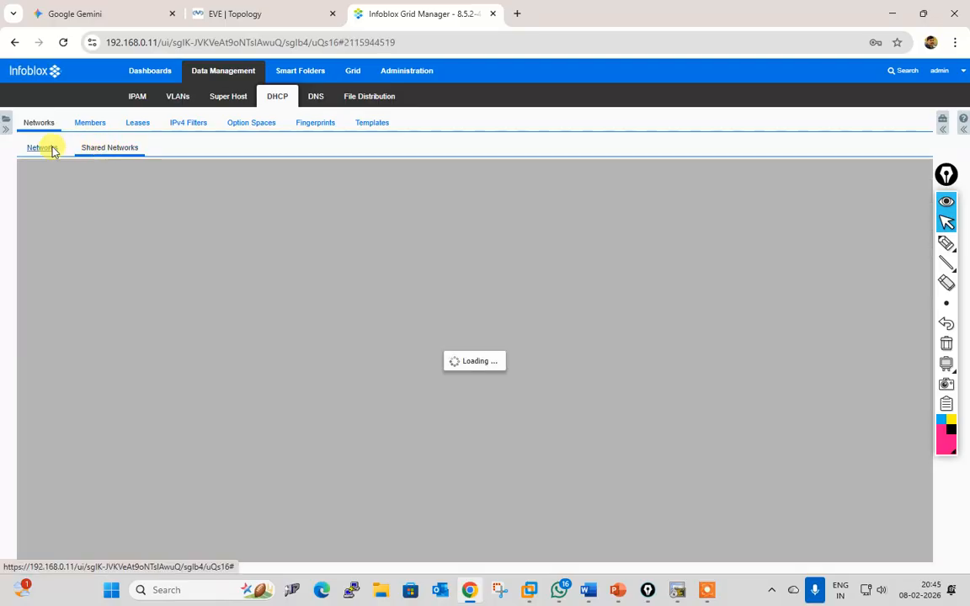
pyautogui.click(36, 150)
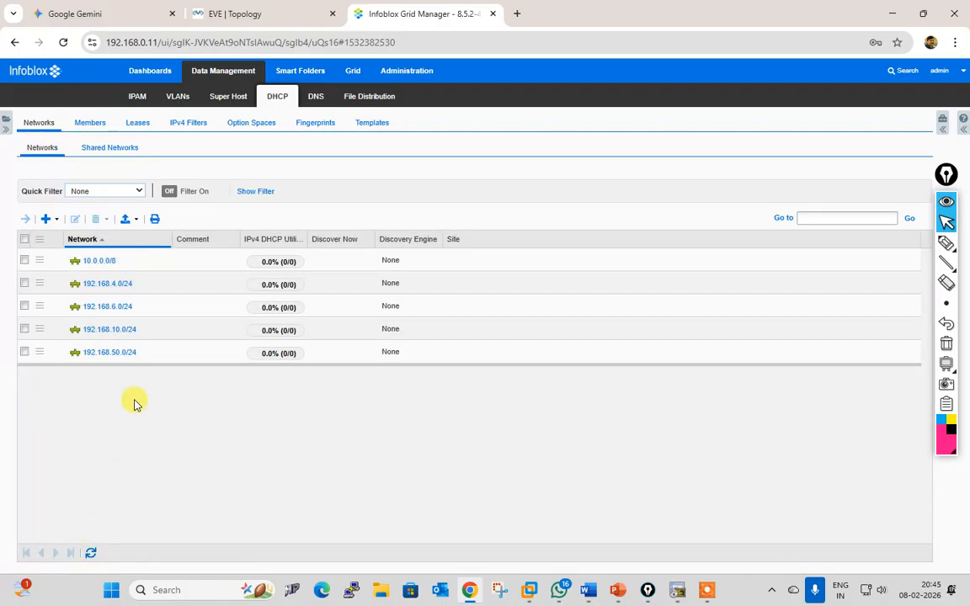
pyautogui.click(24, 329)
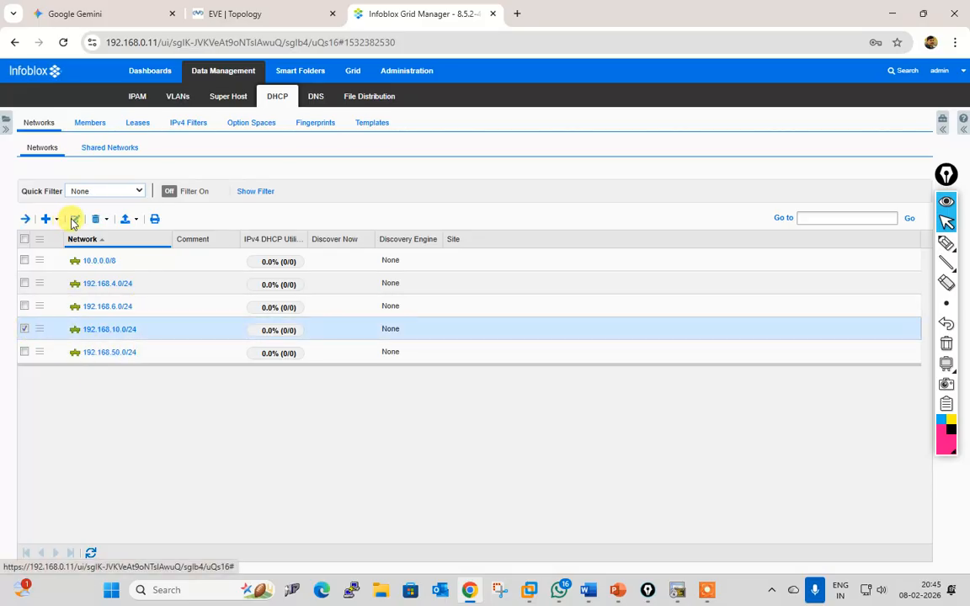
pyautogui.click(75, 220)
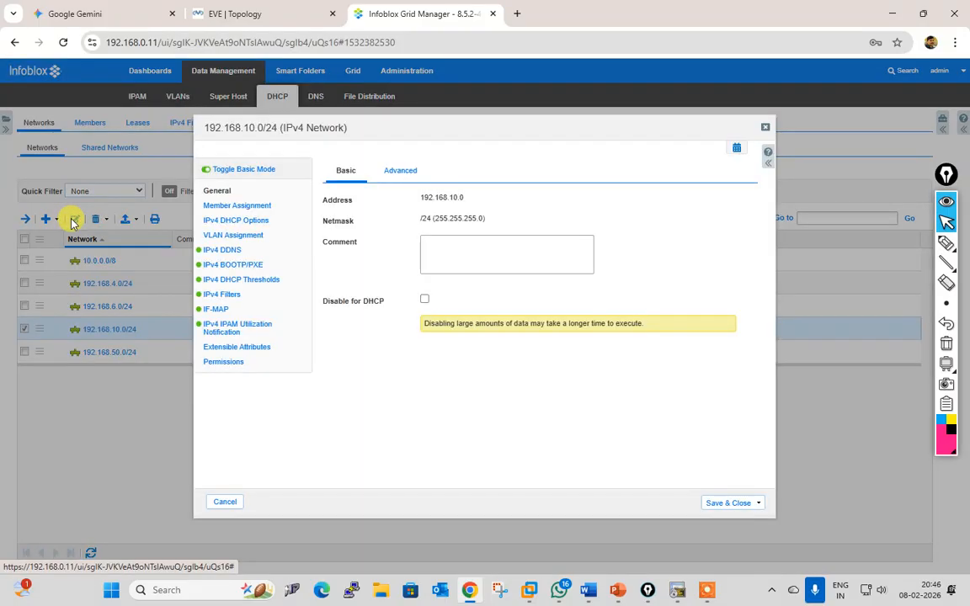
pyautogui.click(225, 503)
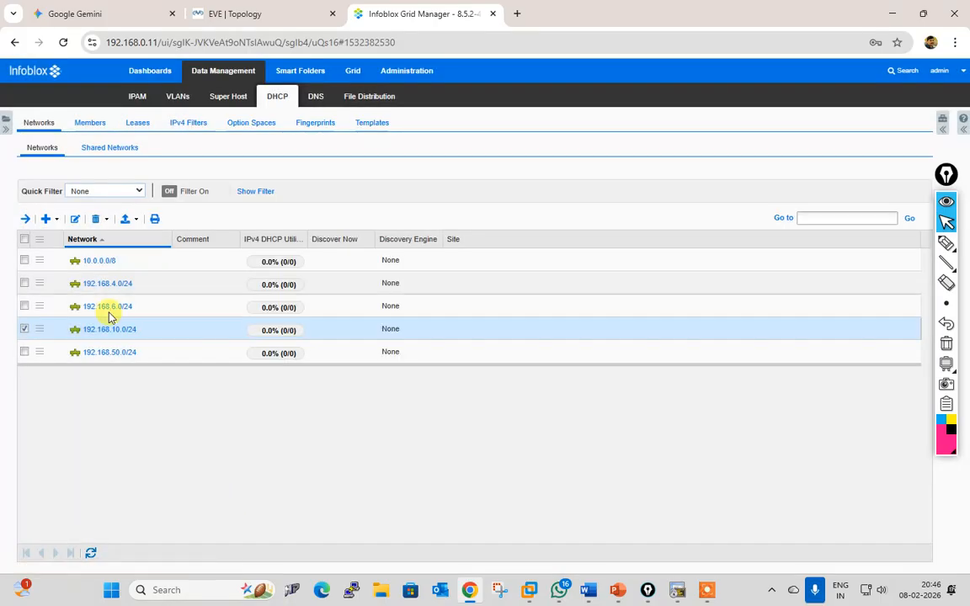
pyautogui.click(75, 221)
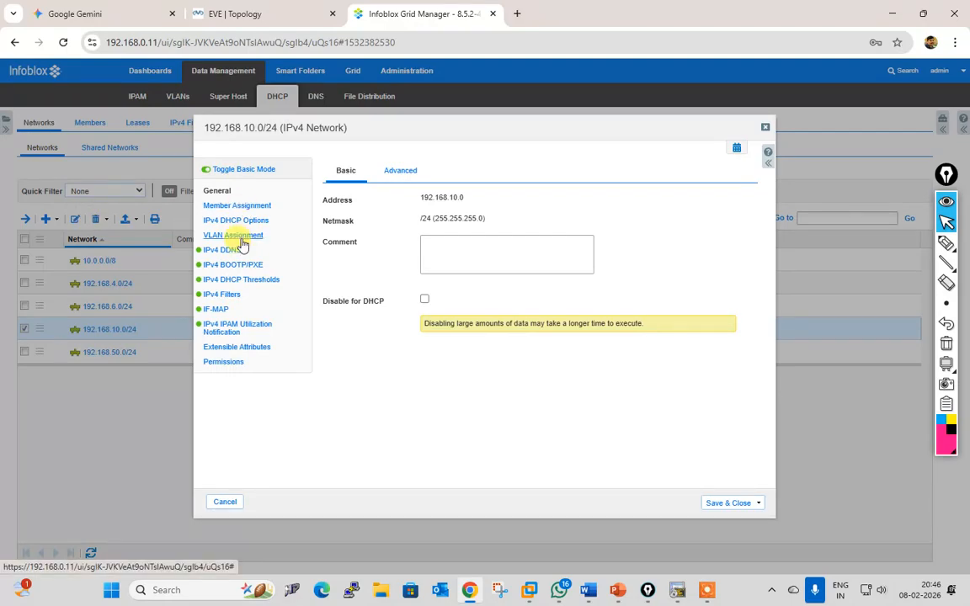
pyautogui.click(236, 220)
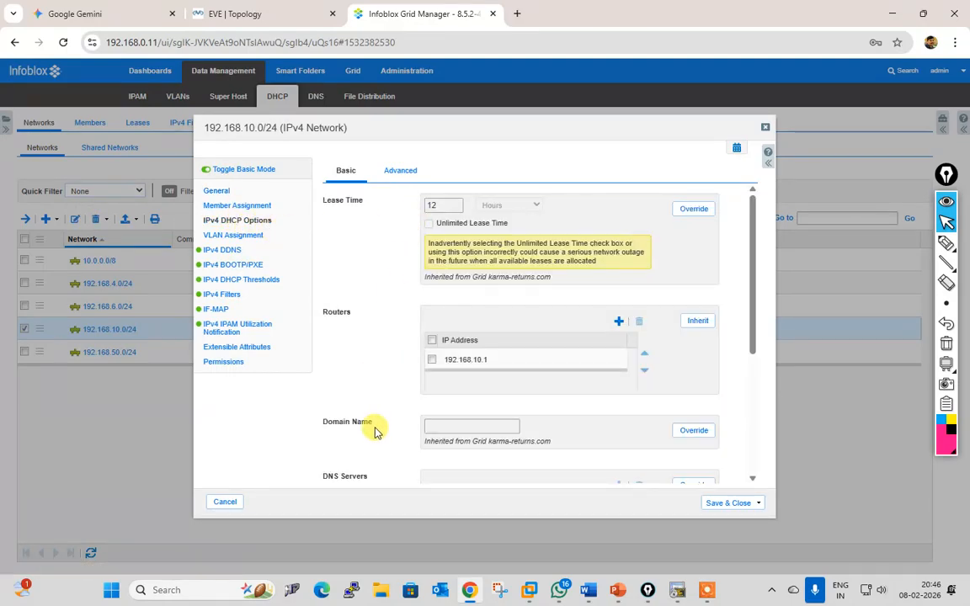
pyautogui.scroll(-2, 497, 404)
pyautogui.scroll(-2, 508, 421)
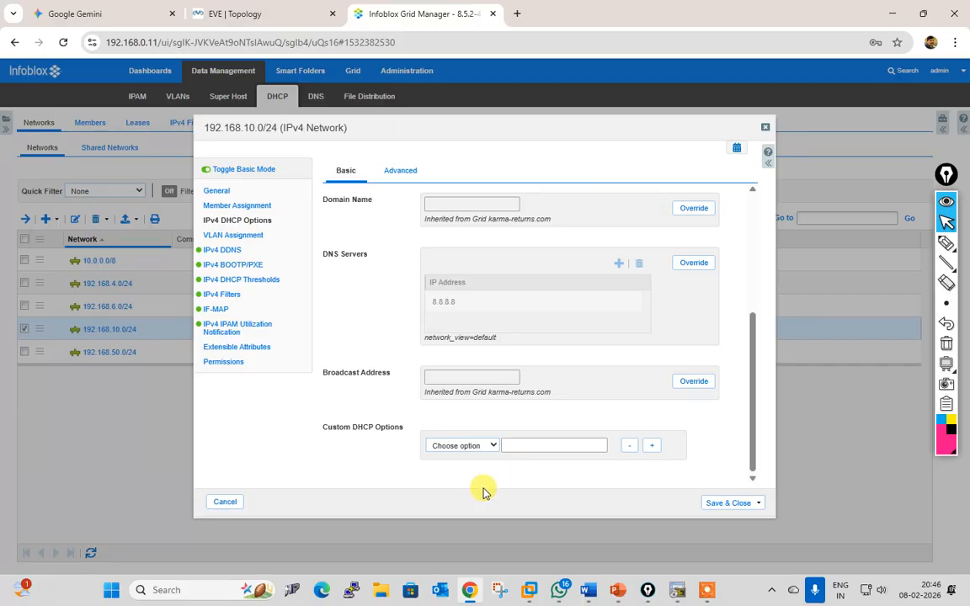
pyautogui.click(225, 502)
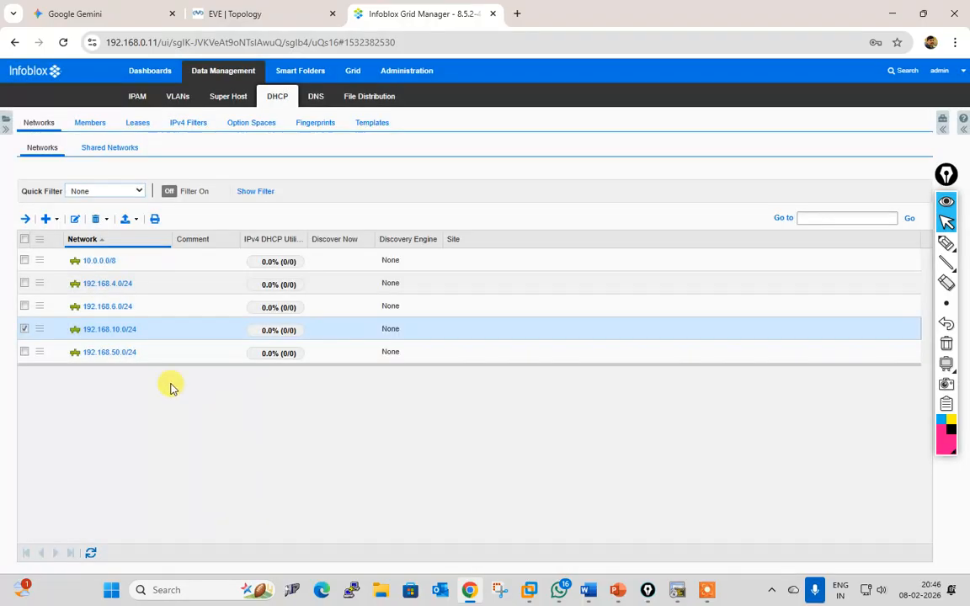
# Step: In 192.168.10.0/24, start a DHCP range from 192.168.10.10 to 192.168.10.20
pyautogui.click(112, 330)
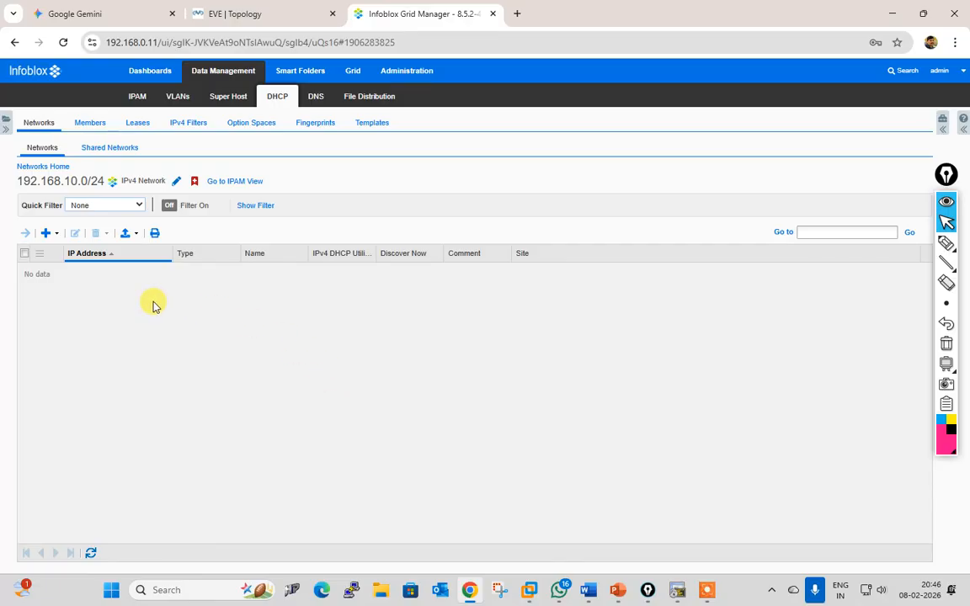
pyautogui.click(56, 235)
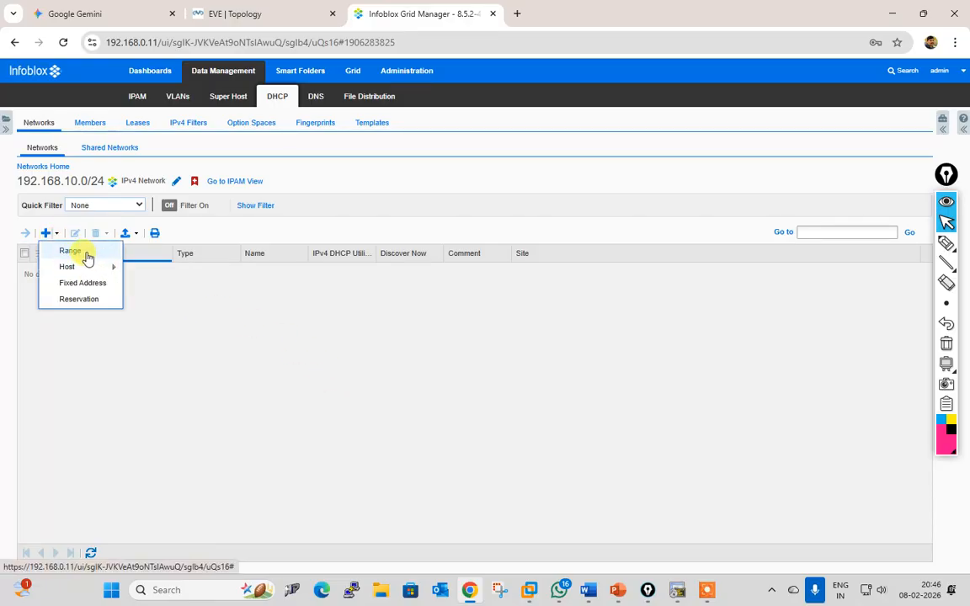
pyautogui.click(84, 251)
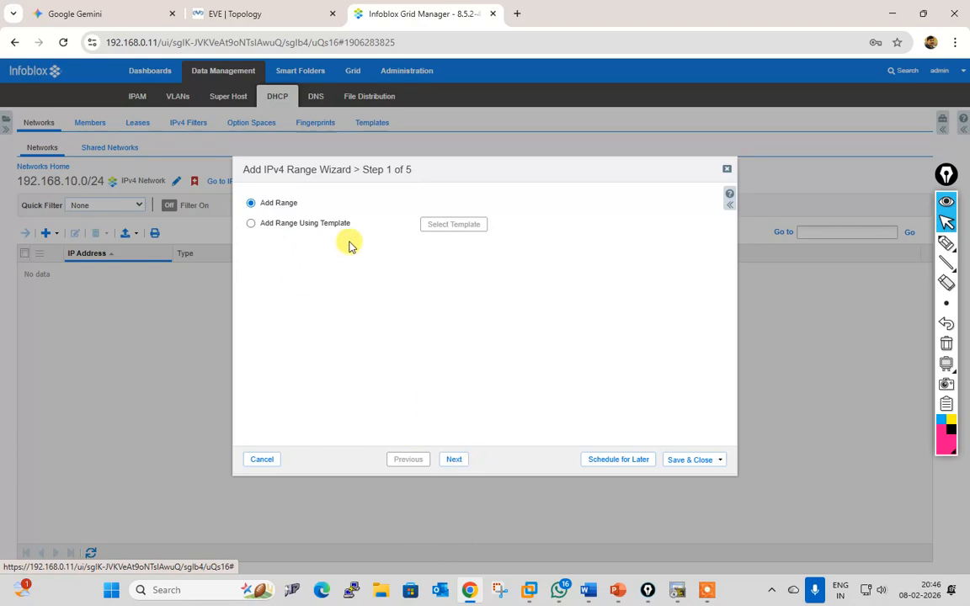
pyautogui.click(455, 460)
pyautogui.click(399, 226)
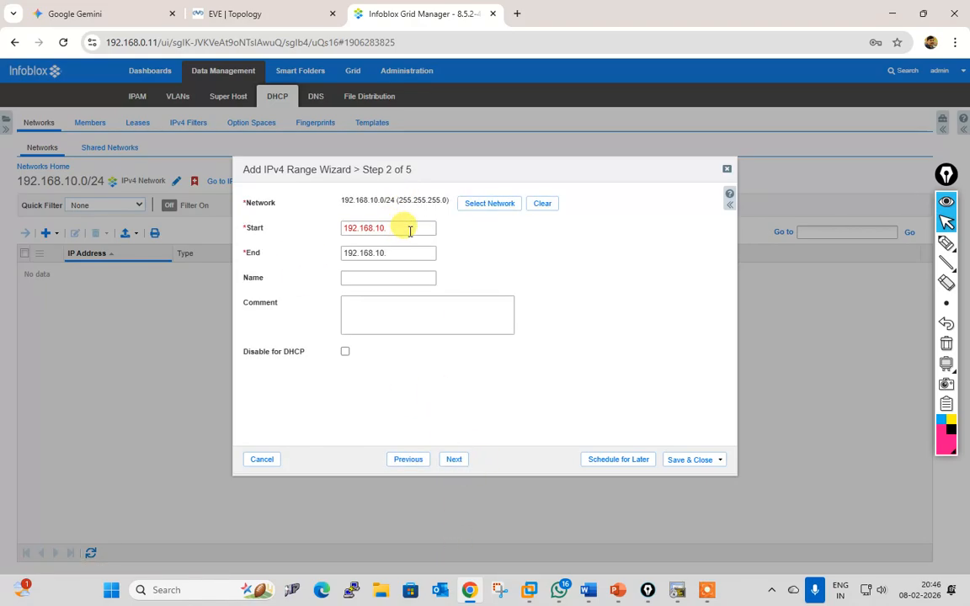
pyautogui.write('10')
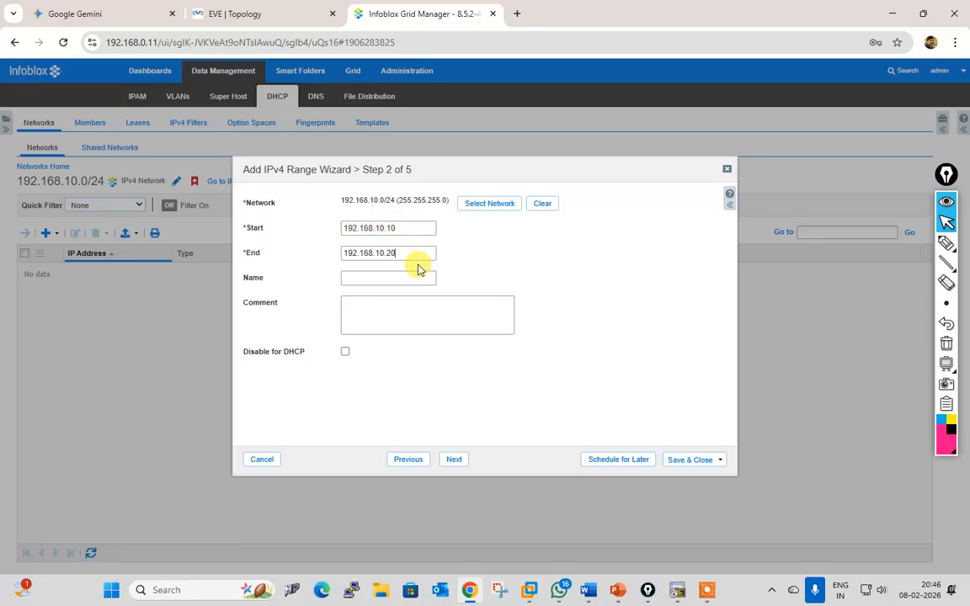
pyautogui.click(454, 470)
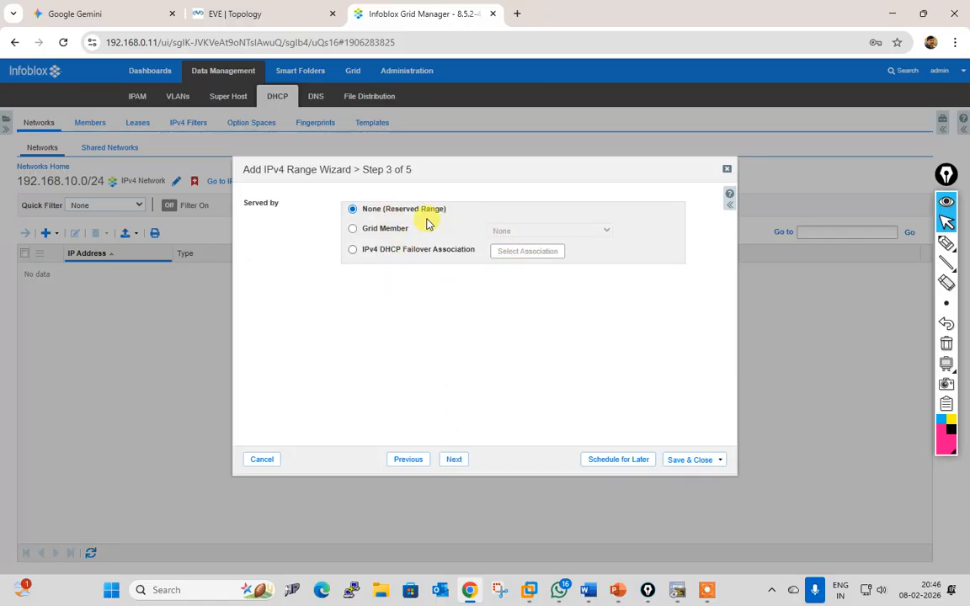
# Step: Have grid member branchoffice.karma-returns.com serve the range and mark that choice
pyautogui.click(383, 233)
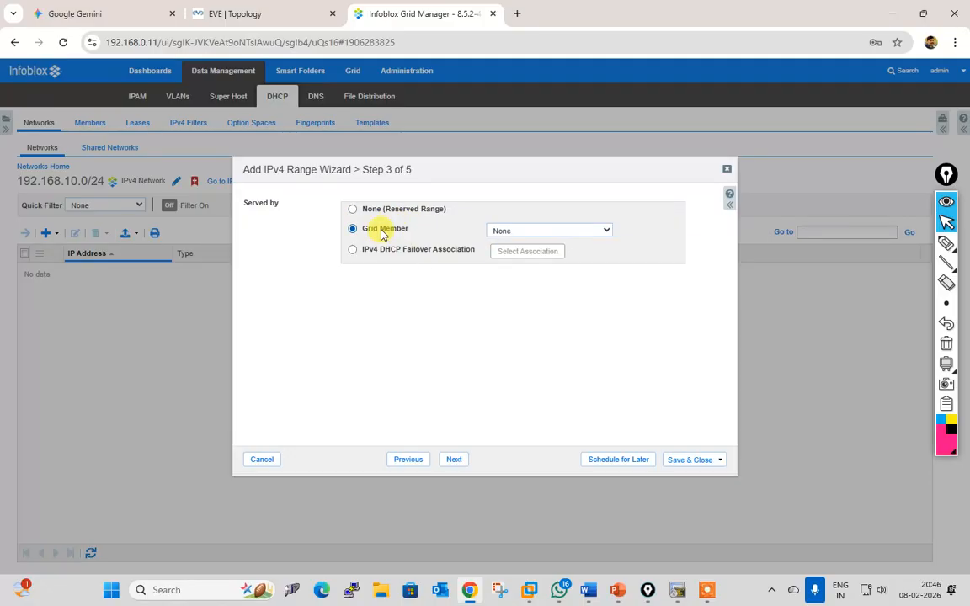
pyautogui.click(568, 229)
pyautogui.click(556, 263)
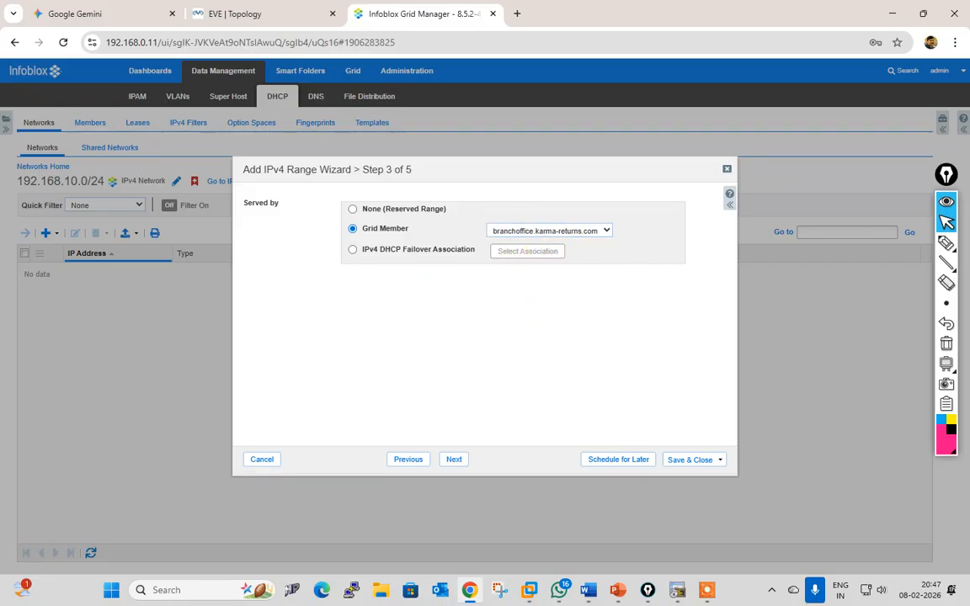
pyautogui.click(947, 243)
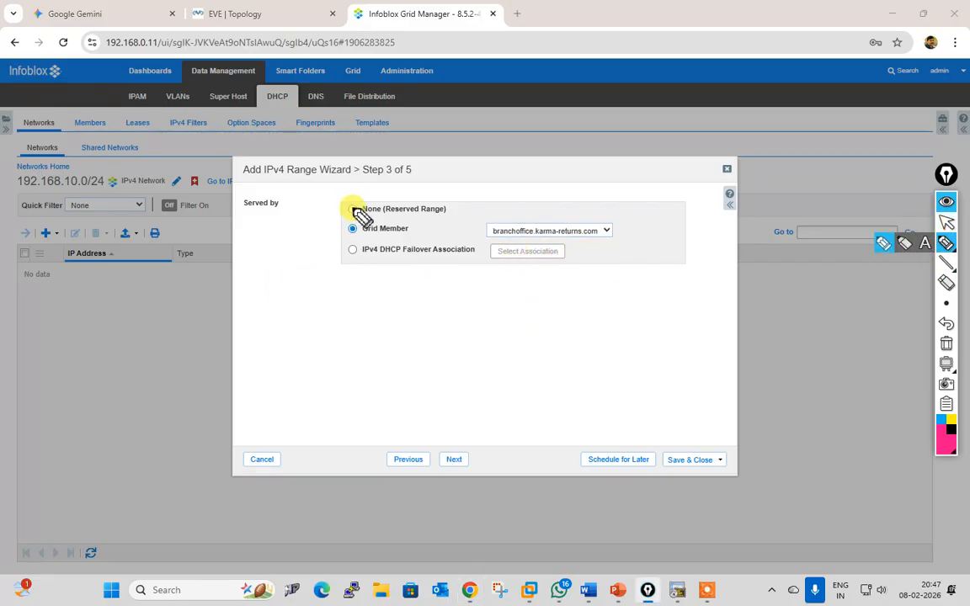
pyautogui.moveTo(341, 199)
pyautogui.mouseDown()
pyautogui.moveTo(341, 217)
pyautogui.moveTo(347, 194)
pyautogui.moveTo(701, 192)
pyautogui.moveTo(705, 260)
pyautogui.moveTo(330, 271)
pyautogui.mouseUp()
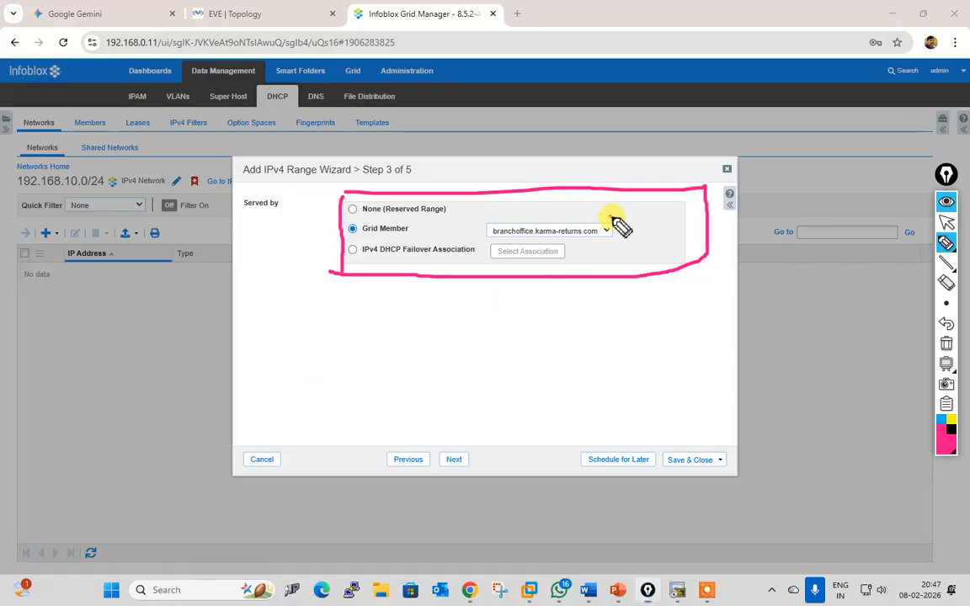
pyautogui.moveTo(611, 217); pyautogui.dragTo(630, 202)
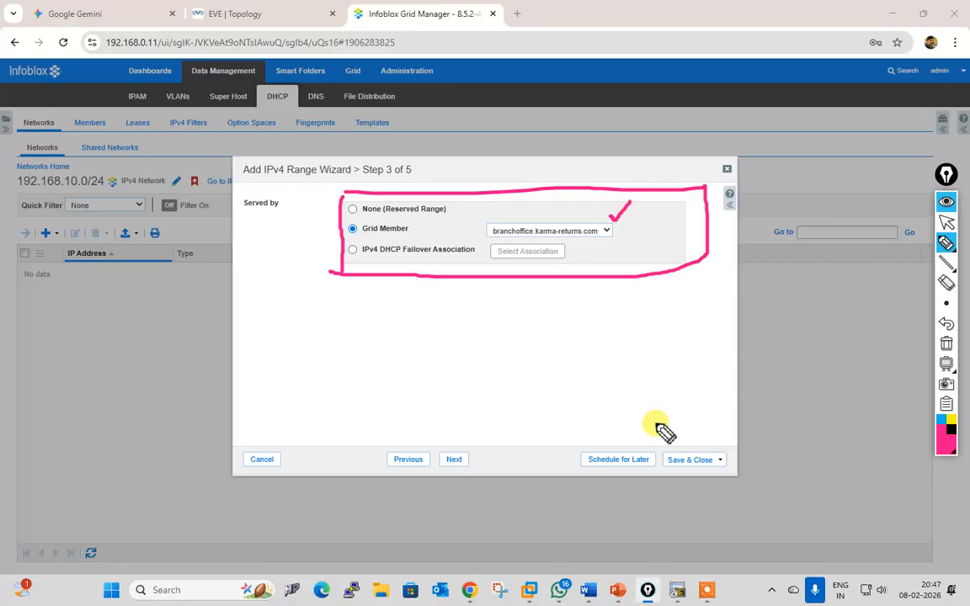
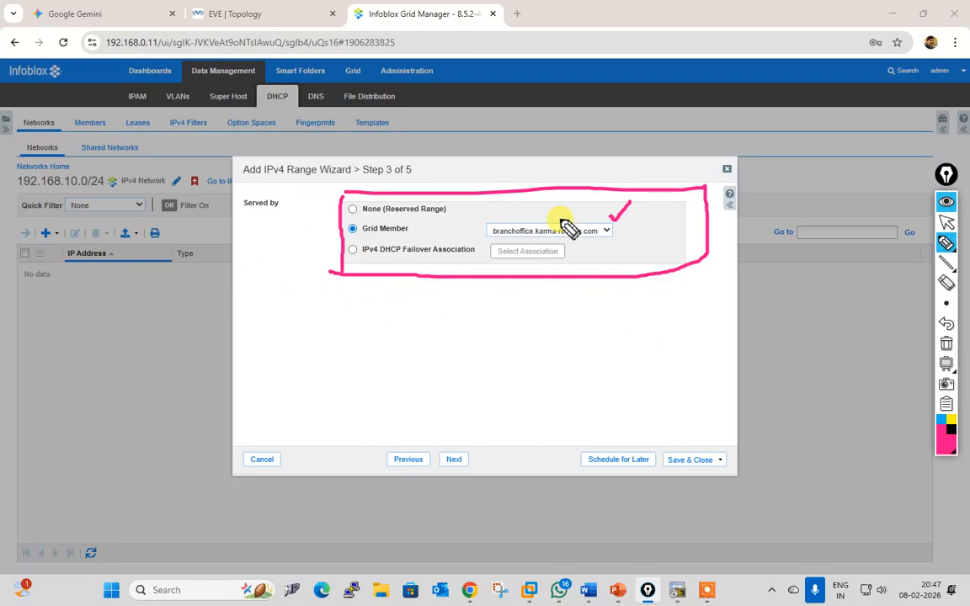
# Step: Annotate the Served by choices, checking the Grid Member option and the chosen member
pyautogui.moveTo(532, 214); pyautogui.dragTo(556, 201)
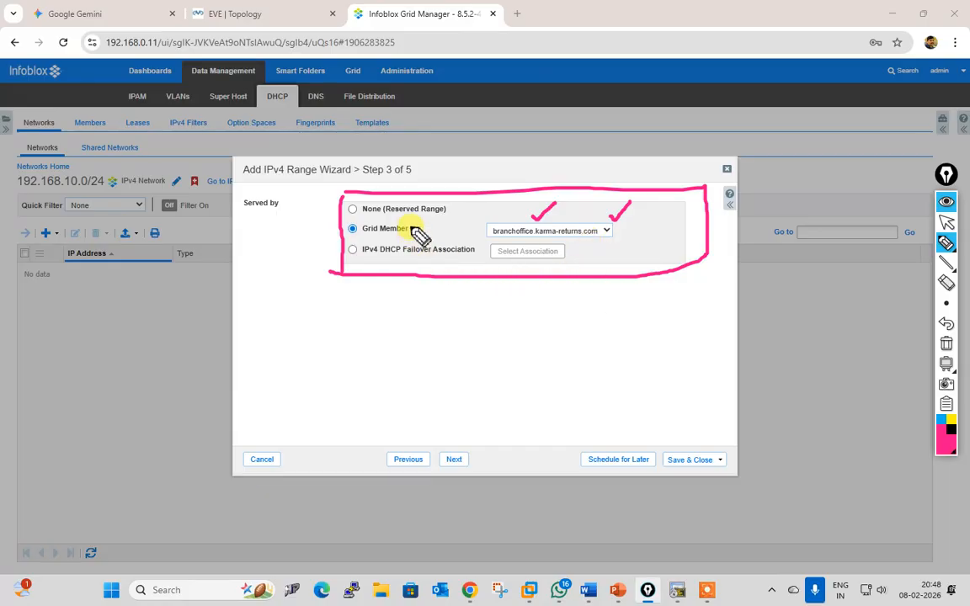
pyautogui.moveTo(454, 206); pyautogui.dragTo(473, 200)
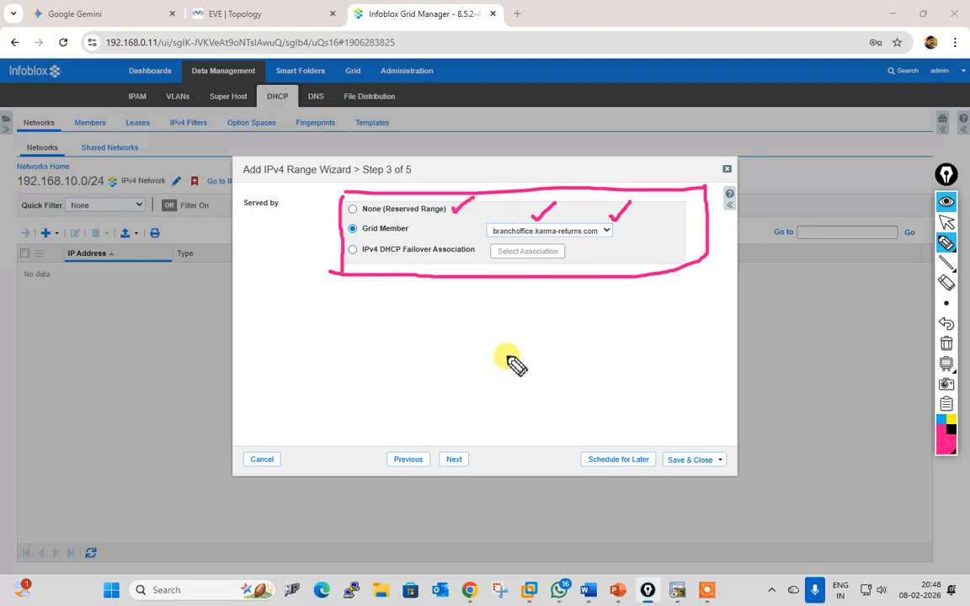
pyautogui.moveTo(412, 219)
pyautogui.mouseDown()
pyautogui.moveTo(446, 211)
pyautogui.moveTo(459, 239)
pyautogui.moveTo(496, 194)
pyautogui.mouseUp()
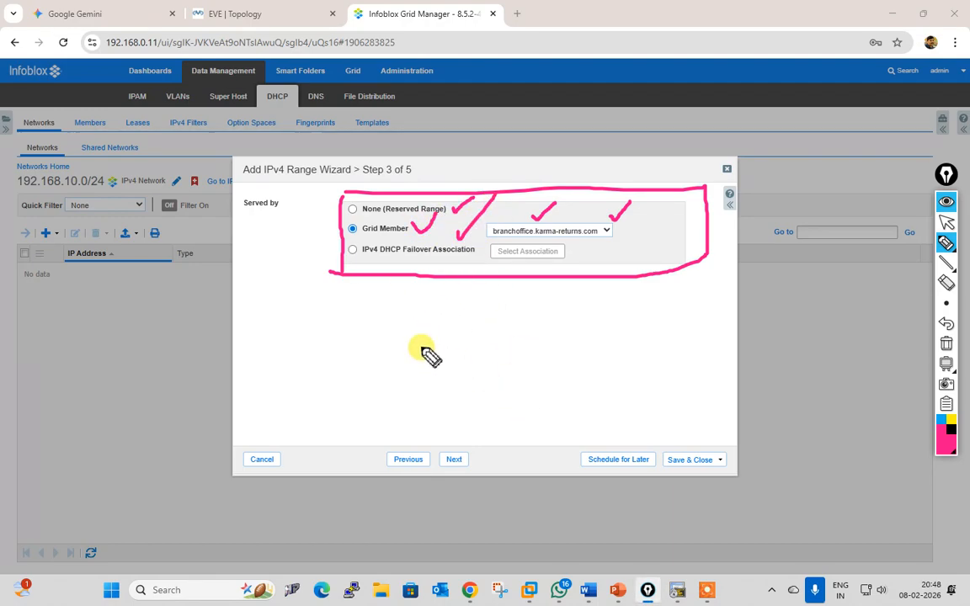
# Step: Sketch an explanatory FOA diagram with branches and /24 and 127 notes
pyautogui.moveTo(381, 324); pyautogui.dragTo(382, 348)
pyautogui.moveTo(381, 324)
pyautogui.mouseDown()
pyautogui.moveTo(451, 321)
pyautogui.moveTo(470, 336)
pyautogui.mouseUp()
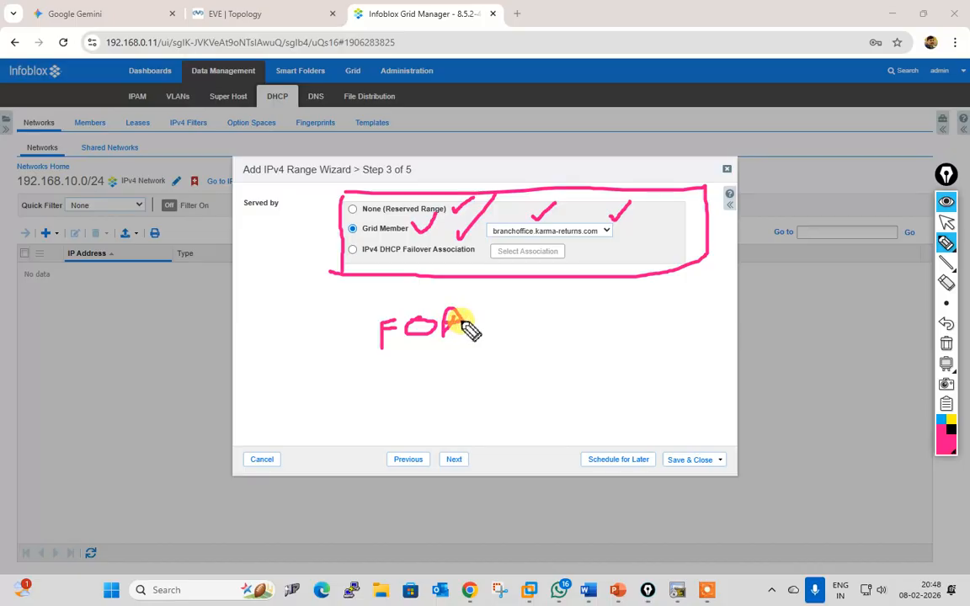
pyautogui.moveTo(413, 353)
pyautogui.mouseDown()
pyautogui.moveTo(413, 383)
pyautogui.moveTo(475, 386)
pyautogui.mouseUp()
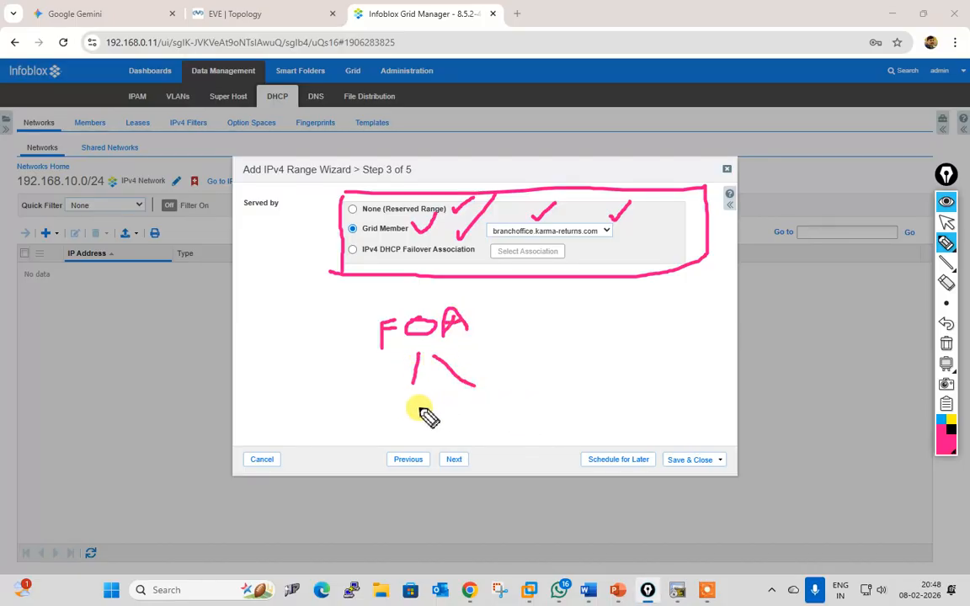
pyautogui.moveTo(437, 401)
pyautogui.mouseDown()
pyautogui.moveTo(413, 437)
pyautogui.moveTo(467, 420)
pyautogui.moveTo(477, 431)
pyautogui.mouseUp()
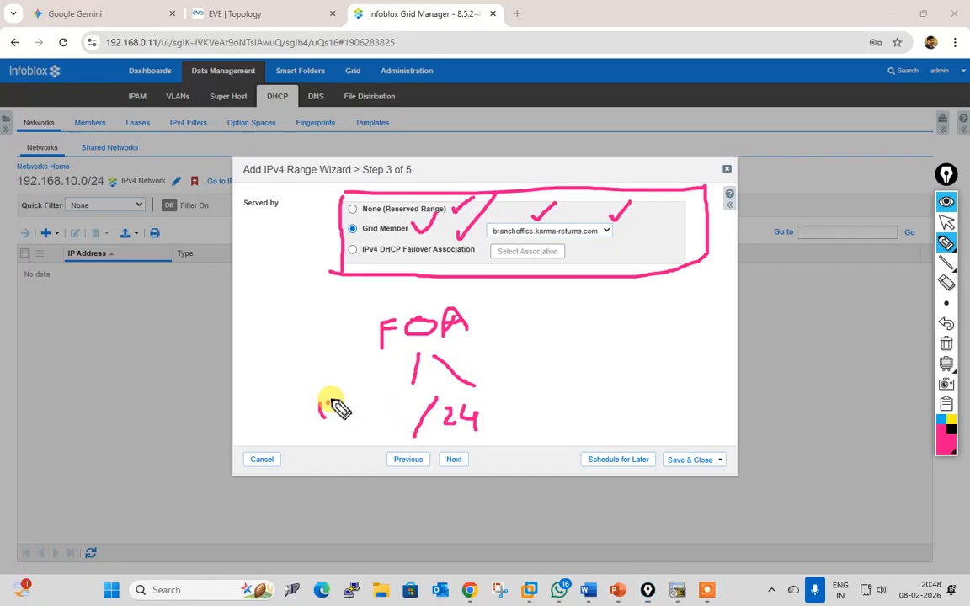
pyautogui.moveTo(320, 402); pyautogui.dragTo(321, 417)
pyautogui.moveTo(327, 401)
pyautogui.mouseDown()
pyautogui.moveTo(345, 412)
pyautogui.moveTo(371, 390)
pyautogui.mouseUp()
pyautogui.moveTo(371, 390); pyautogui.dragTo(346, 414)
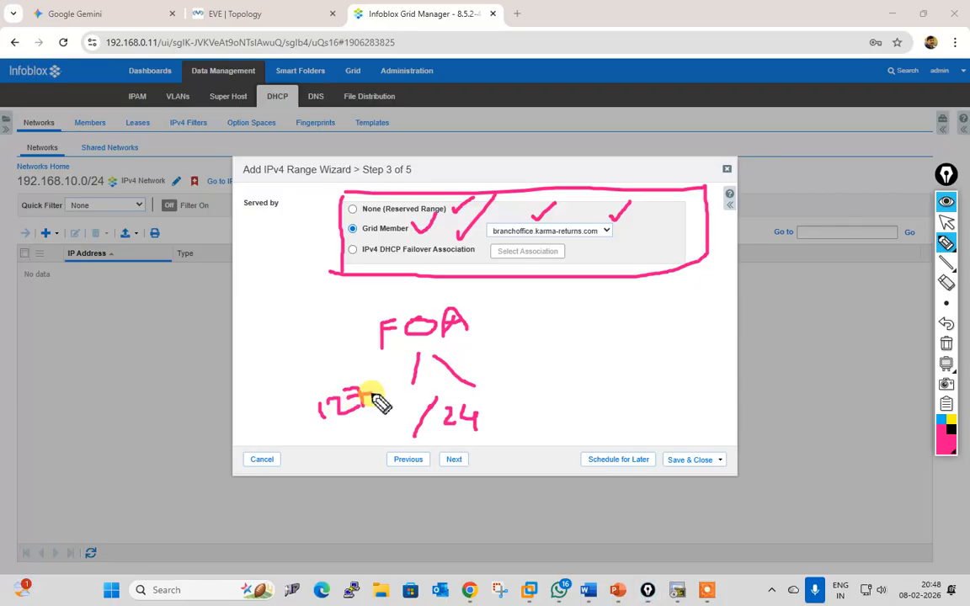
pyautogui.moveTo(271, 439); pyautogui.dragTo(335, 436)
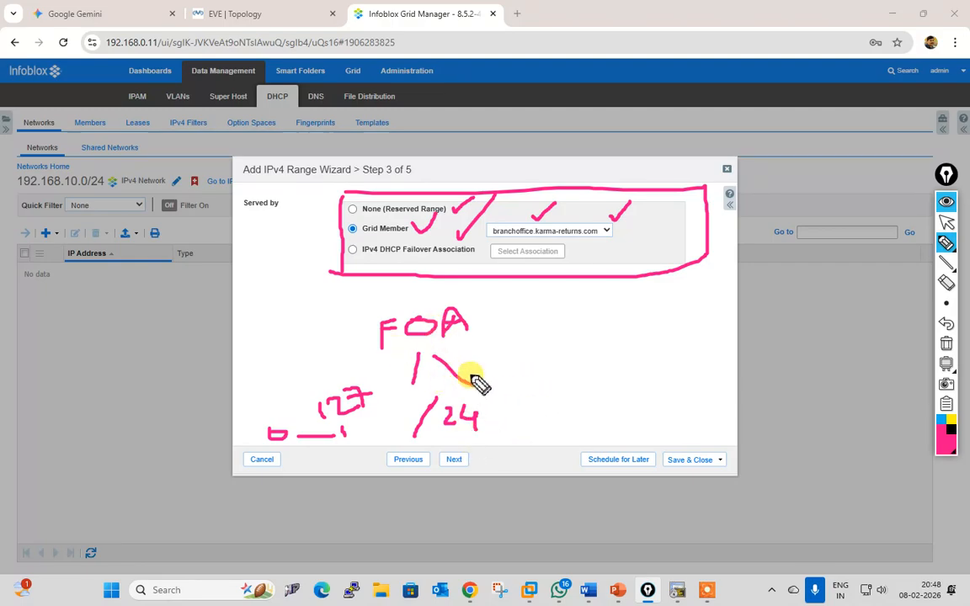
pyautogui.moveTo(461, 358)
pyautogui.mouseDown()
pyautogui.moveTo(437, 371)
pyautogui.moveTo(468, 371)
pyautogui.mouseUp()
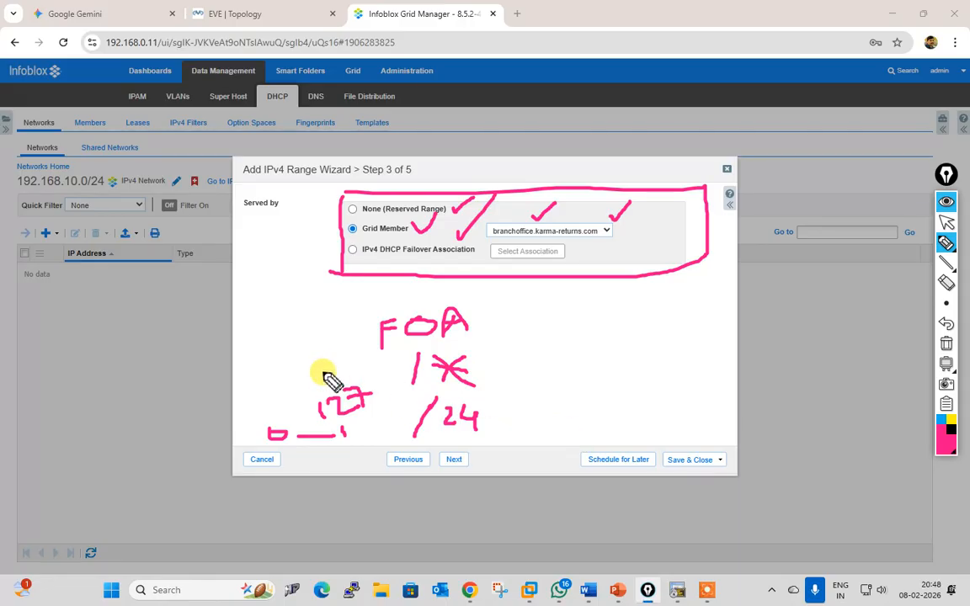
pyautogui.moveTo(411, 340); pyautogui.dragTo(396, 365)
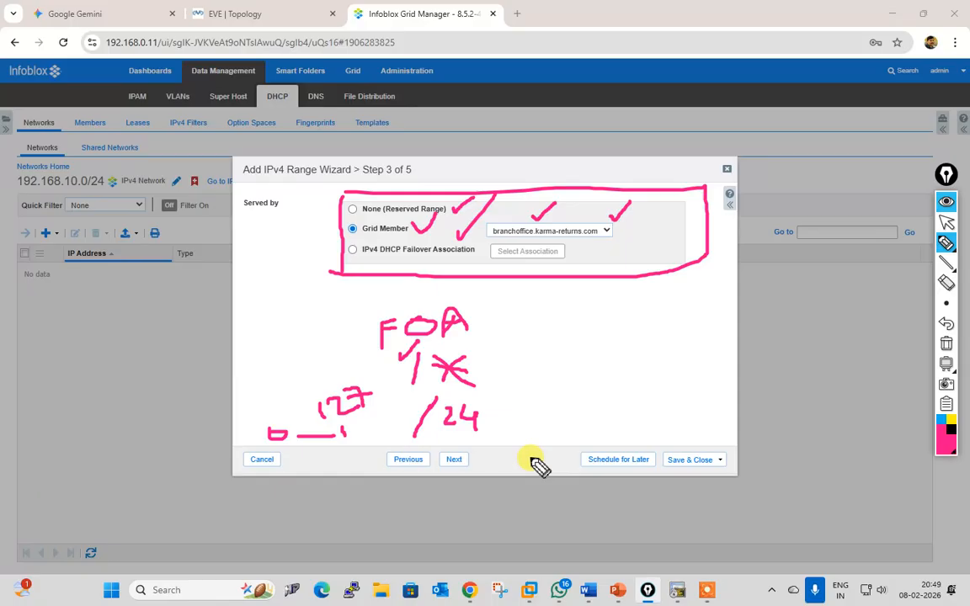
# Step: Erase the annotations and cancel the Add IPv4 Range wizard without adding a range
pyautogui.click(947, 349)
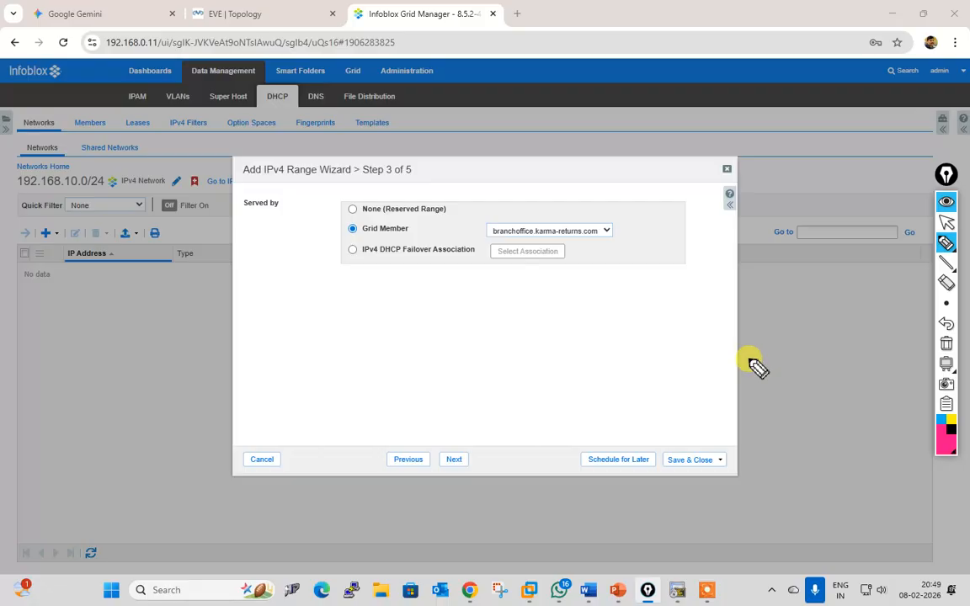
pyautogui.click(947, 223)
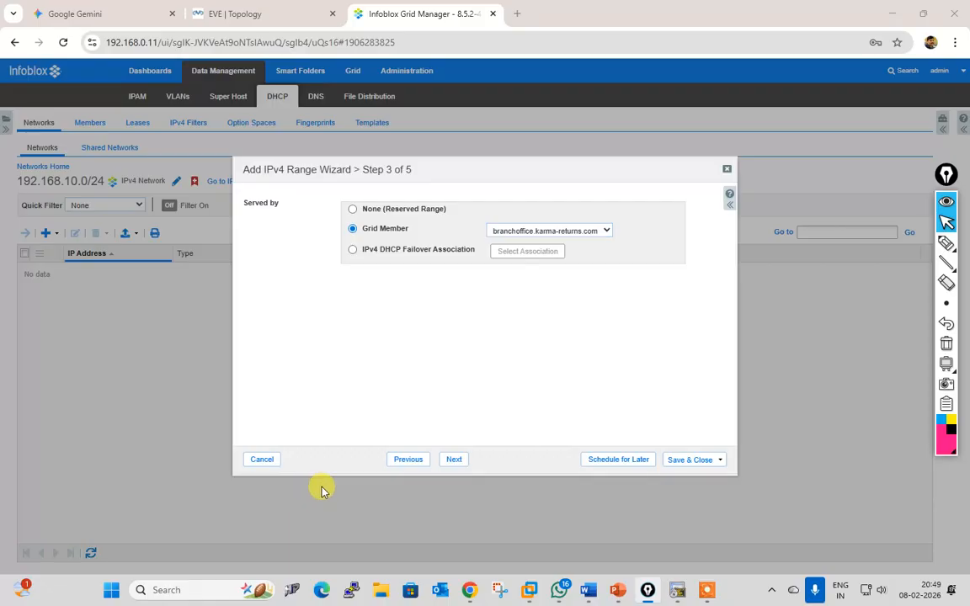
pyautogui.click(263, 460)
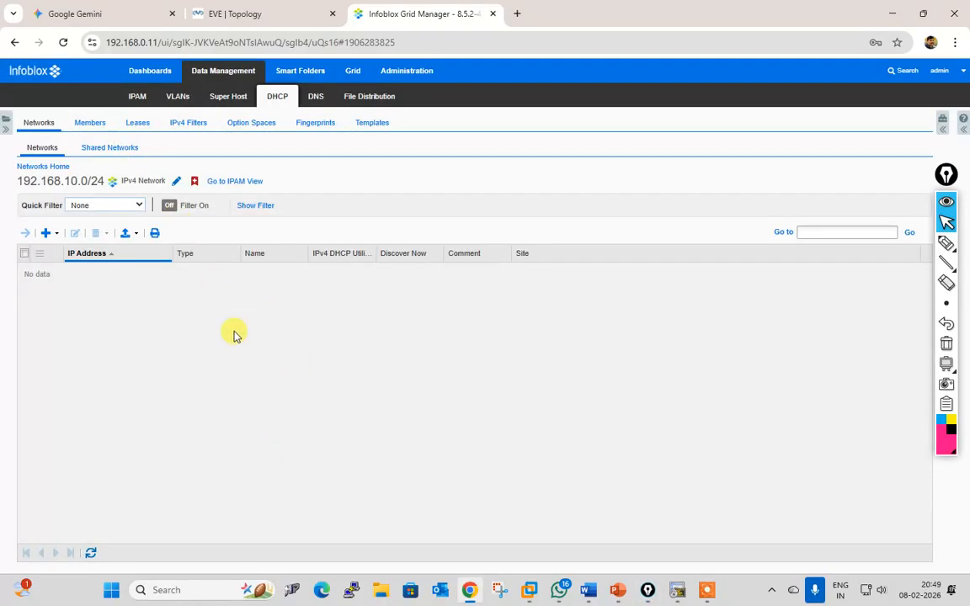
# Step: Start a new IPv4 DHCP failover association named Bramch-HO-FOA
pyautogui.click(124, 148)
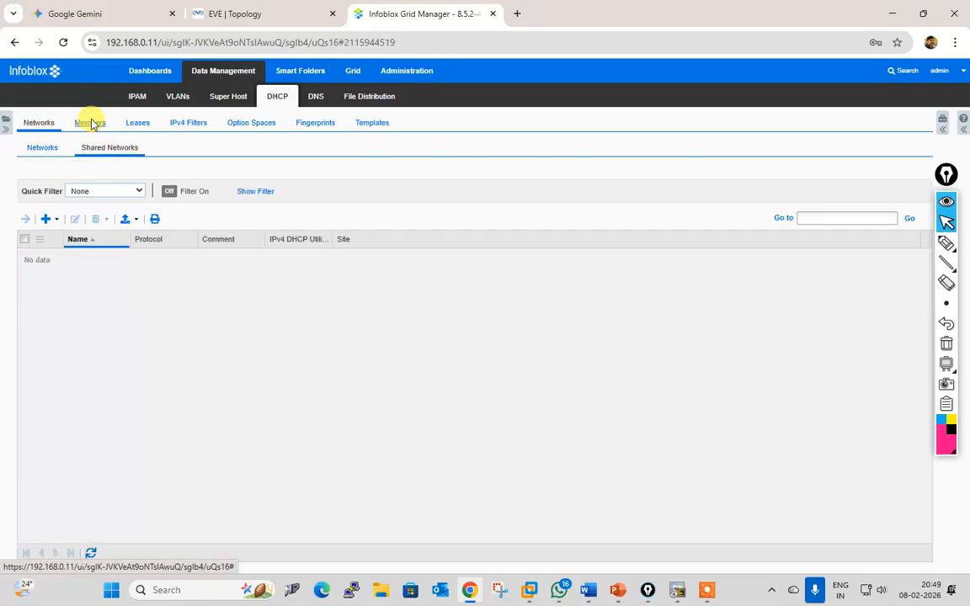
pyautogui.click(89, 122)
pyautogui.click(145, 147)
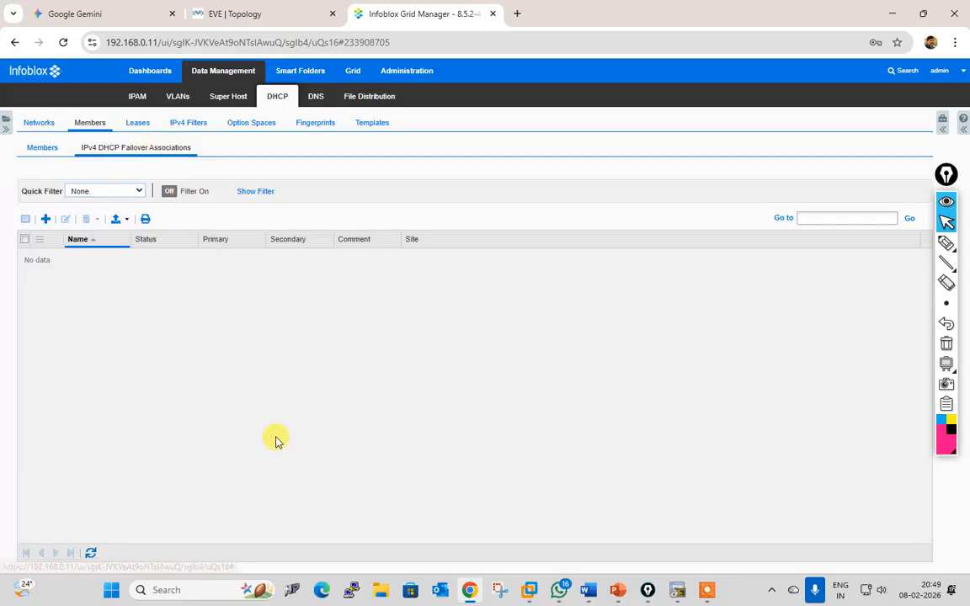
pyautogui.click(46, 219)
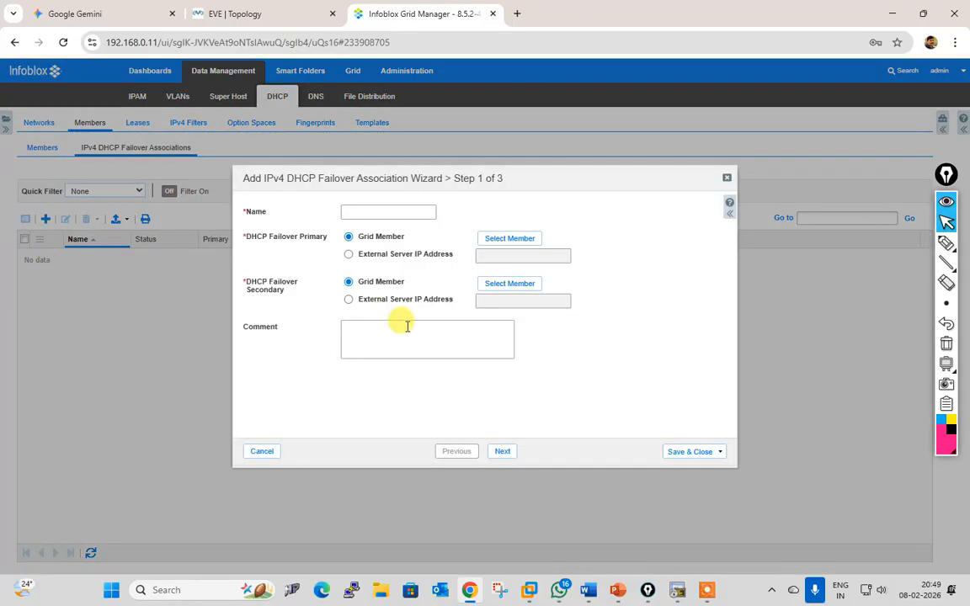
pyautogui.click(389, 213)
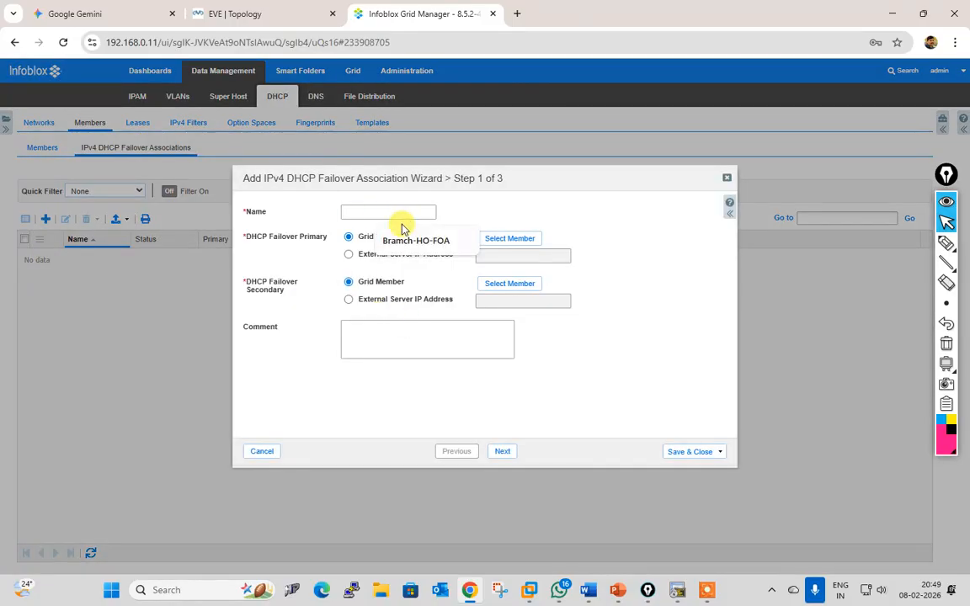
pyautogui.click(406, 242)
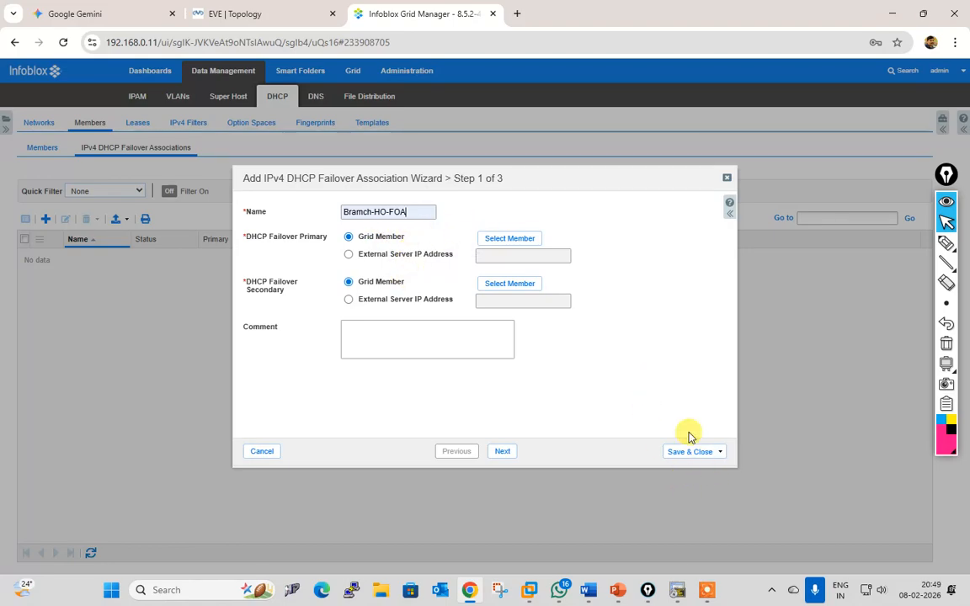
# Step: Set branchoffice.karma-returns.com as primary and hoa.karma-returns.com as secondary failover member
pyautogui.click(510, 238)
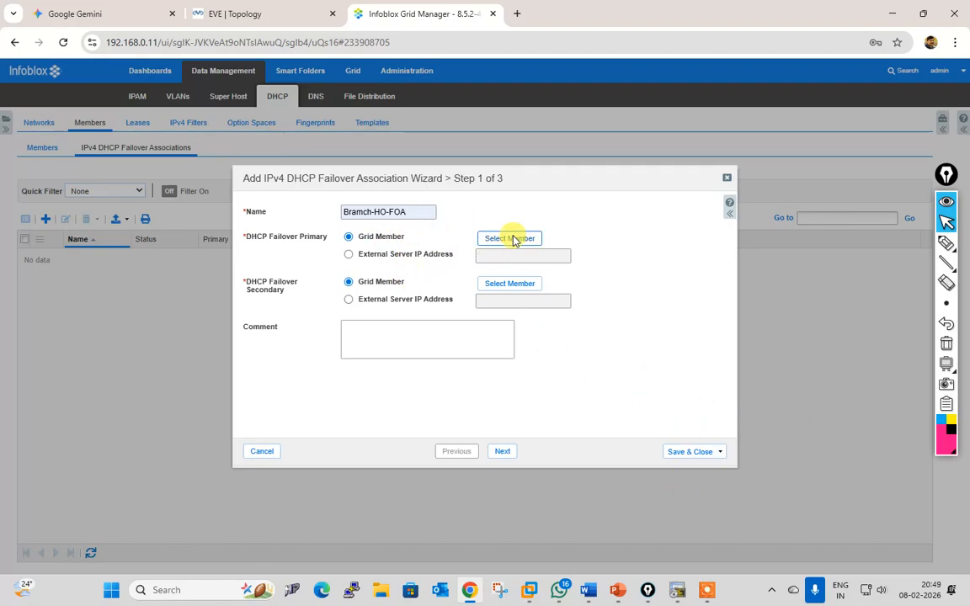
pyautogui.doubleClick(448, 280)
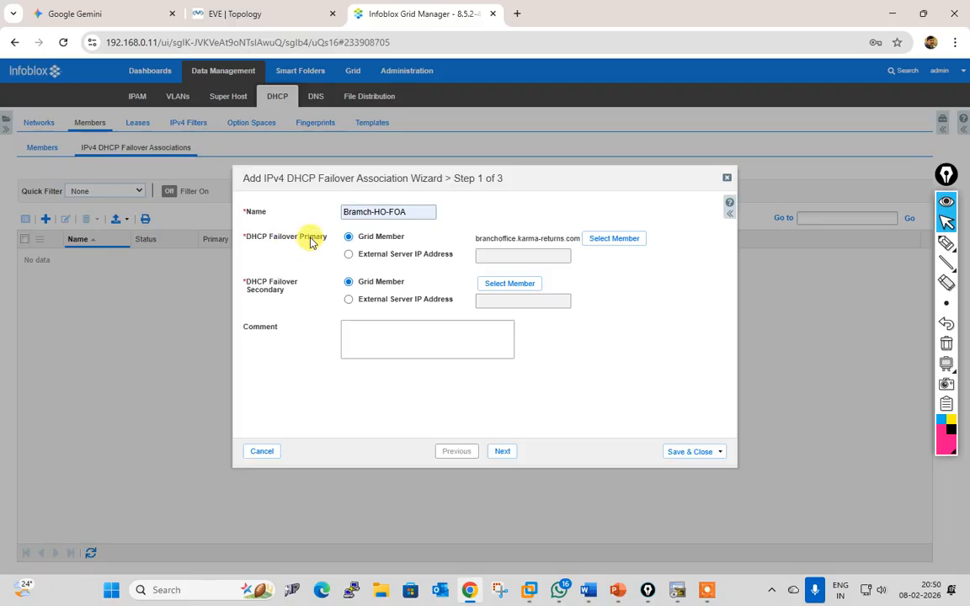
pyautogui.click(515, 284)
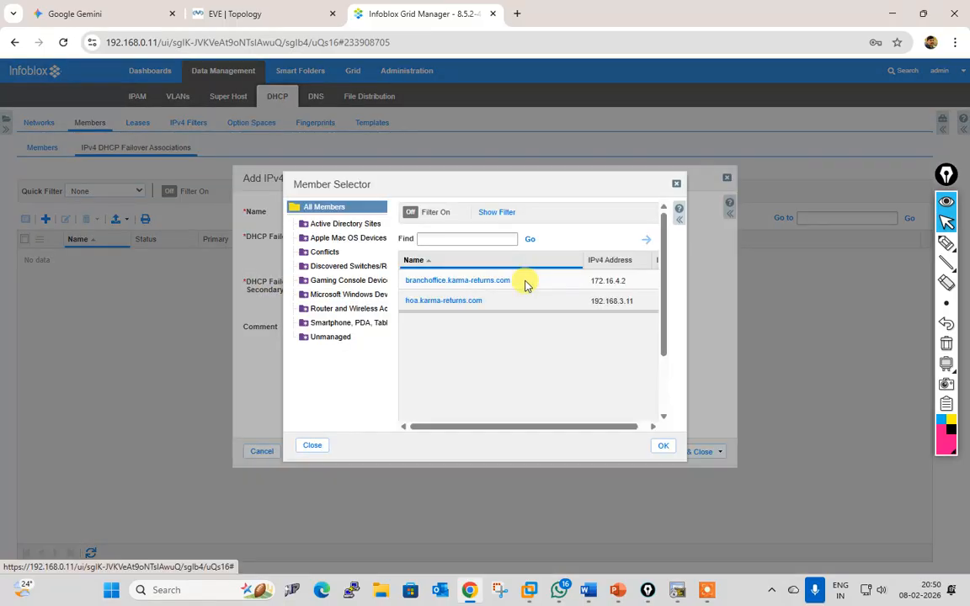
pyautogui.click(444, 302)
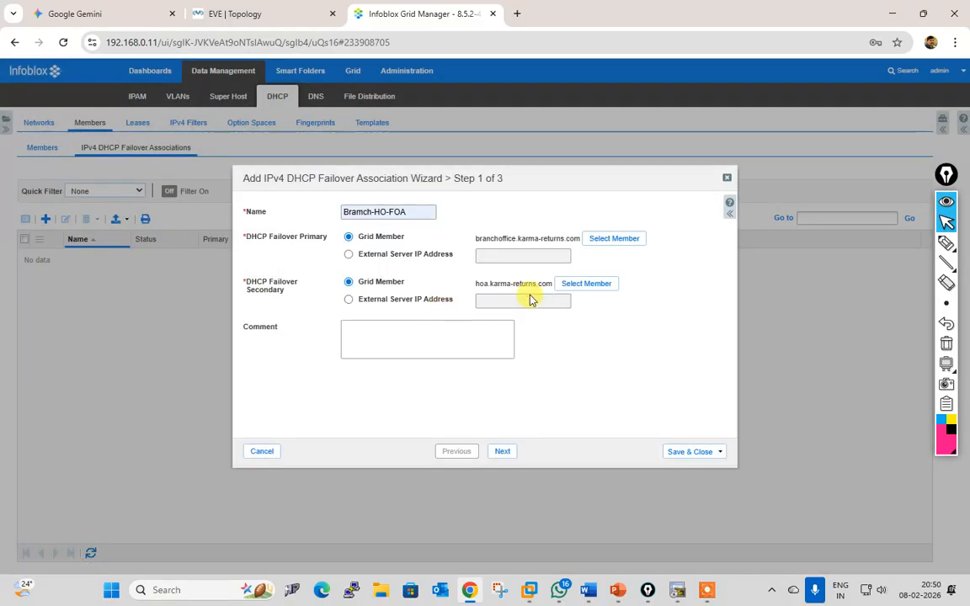
# Step: Keep lease deletion inherited from the Grid and save the failover association
pyautogui.click(503, 453)
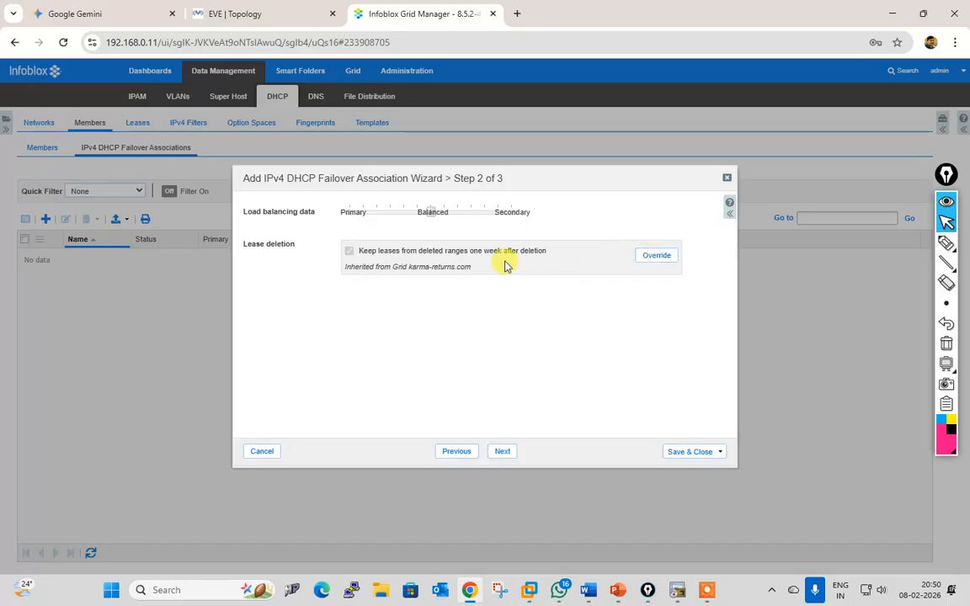
pyautogui.click(639, 260)
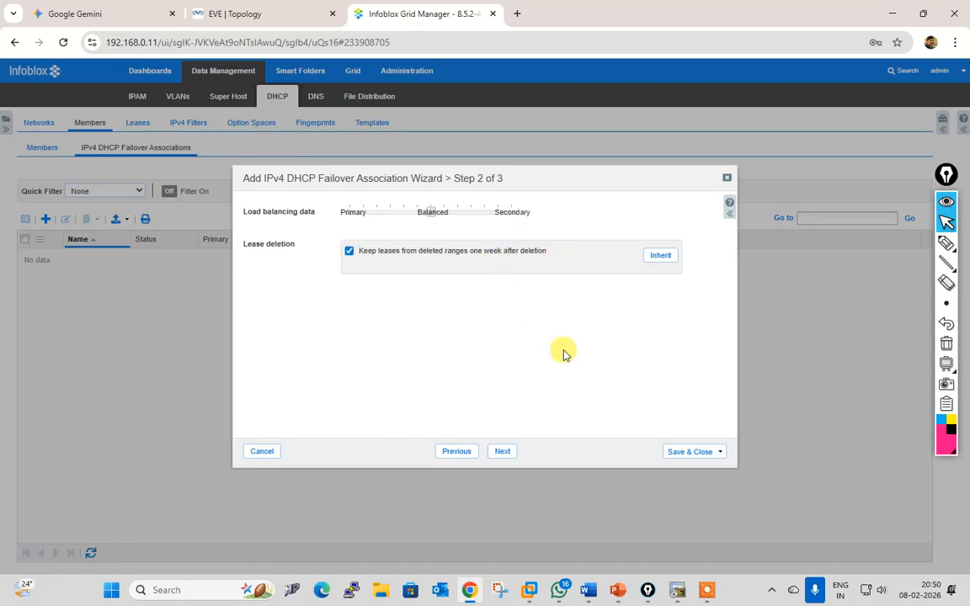
pyautogui.click(661, 256)
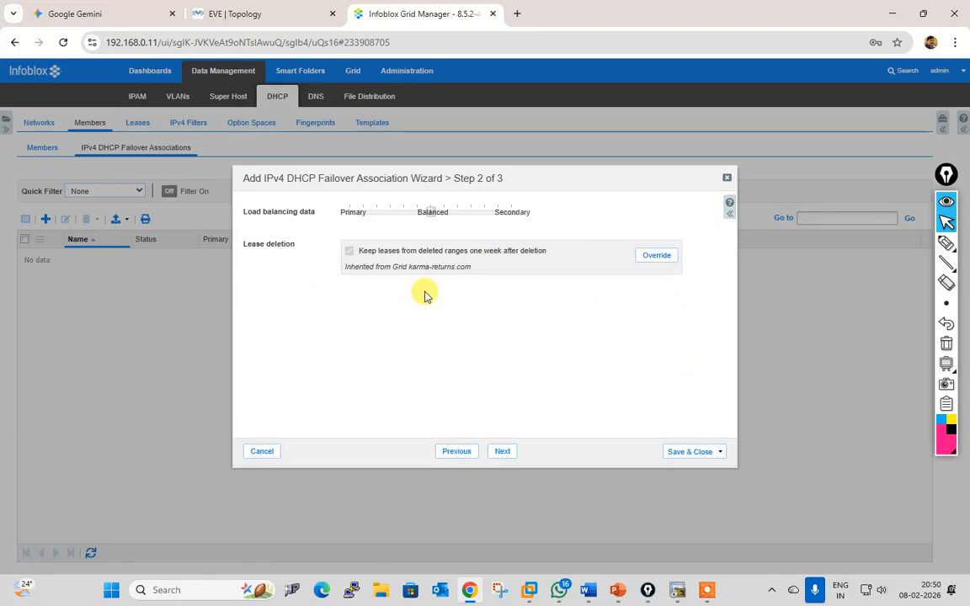
pyautogui.click(504, 454)
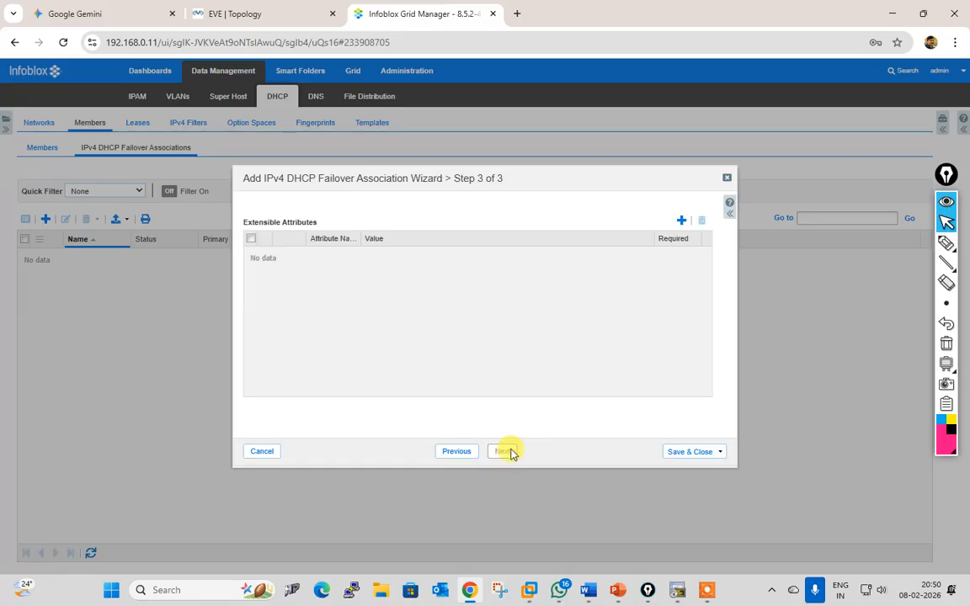
pyautogui.click(690, 454)
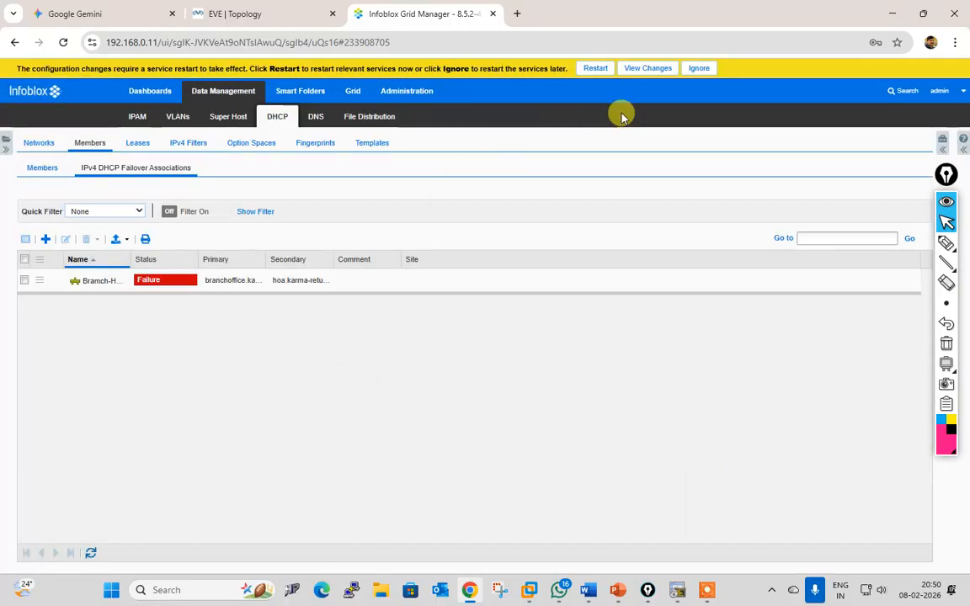
# Step: Restart grid services and select the Bramch-HO-FOA failover association
pyautogui.click(594, 68)
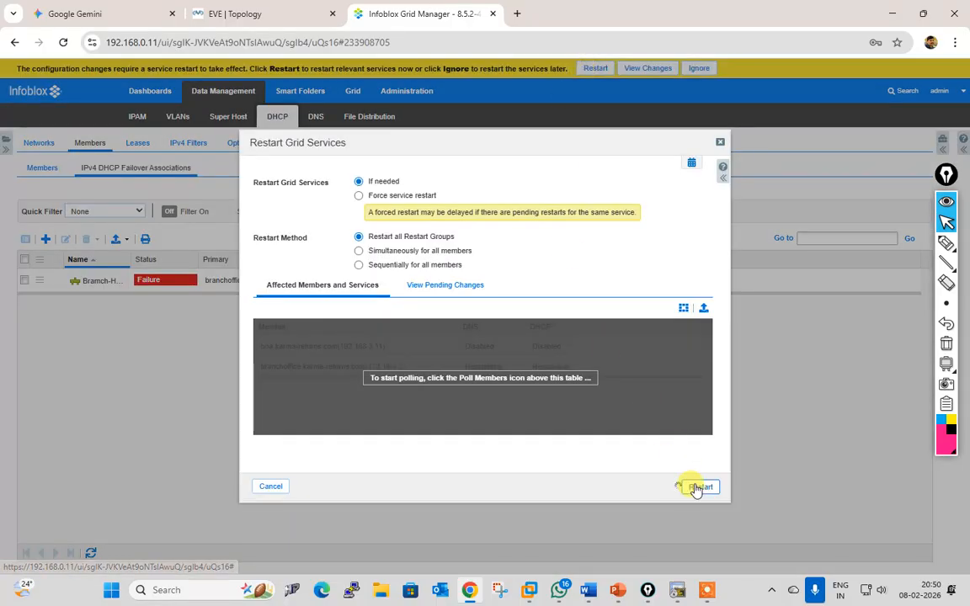
pyautogui.click(695, 487)
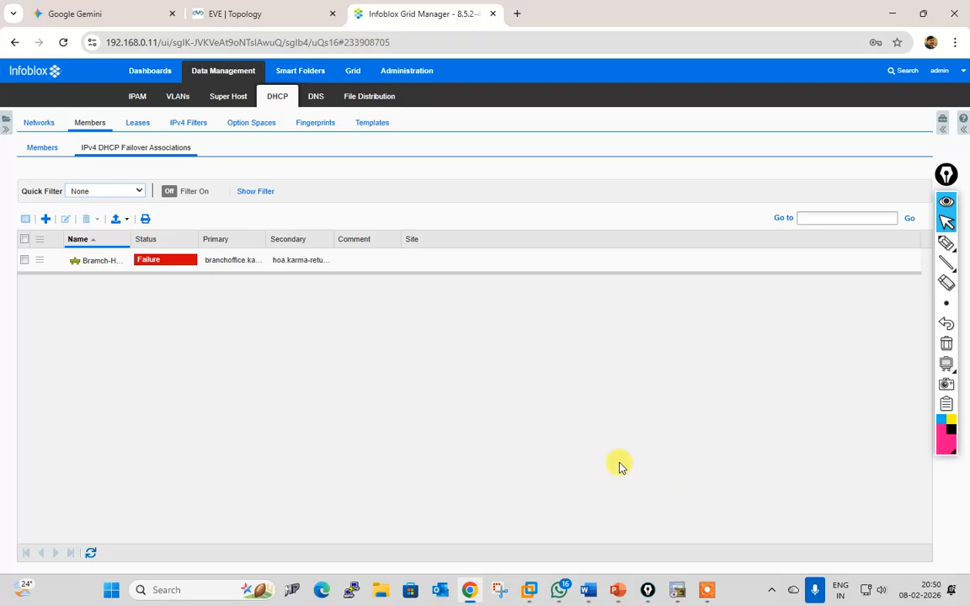
pyautogui.click(25, 263)
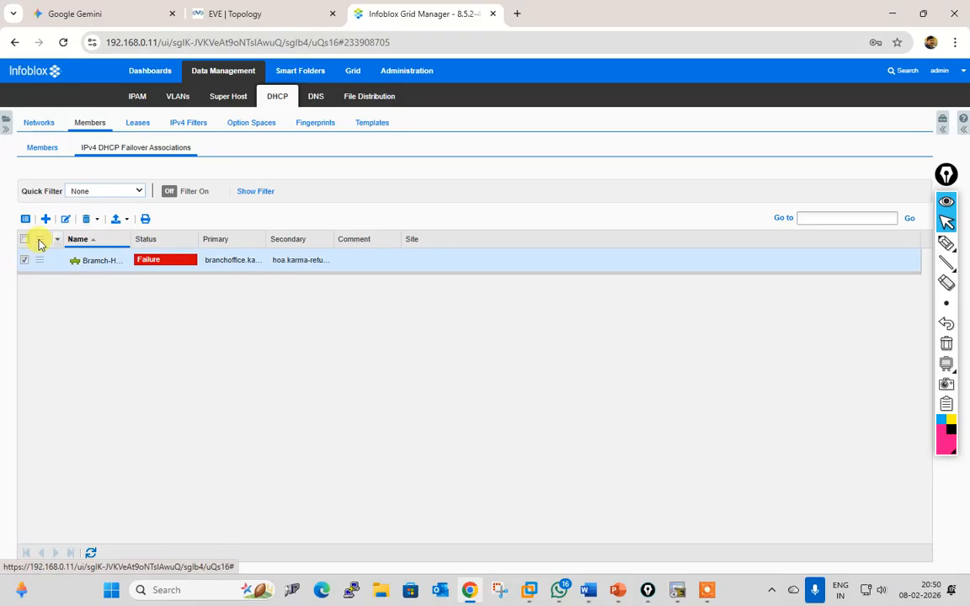
# Step: Review Bramch-HO-FOA's failover, advanced timing and extensible attribute settings, then cancel without saving
pyautogui.click(65, 219)
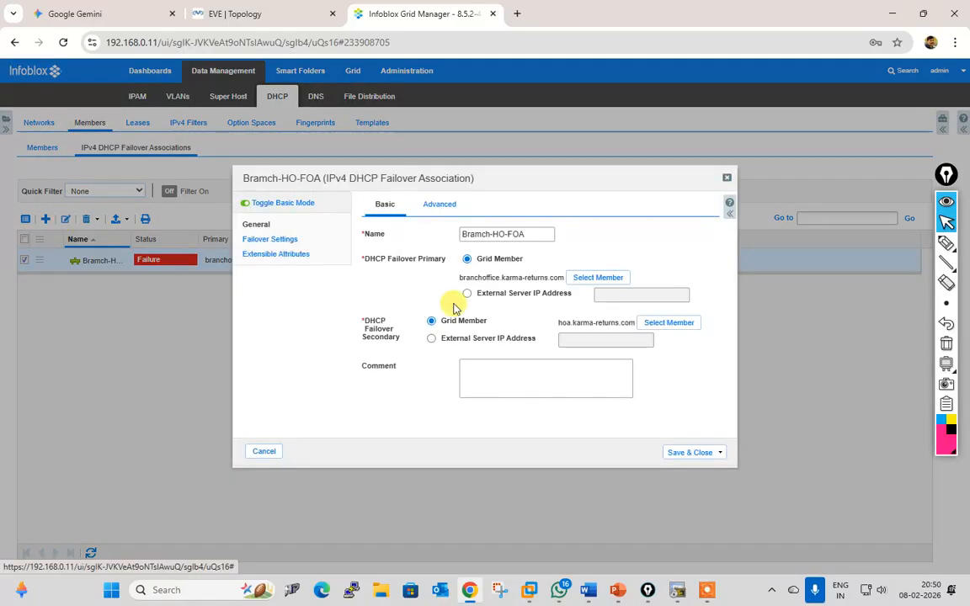
pyautogui.click(270, 240)
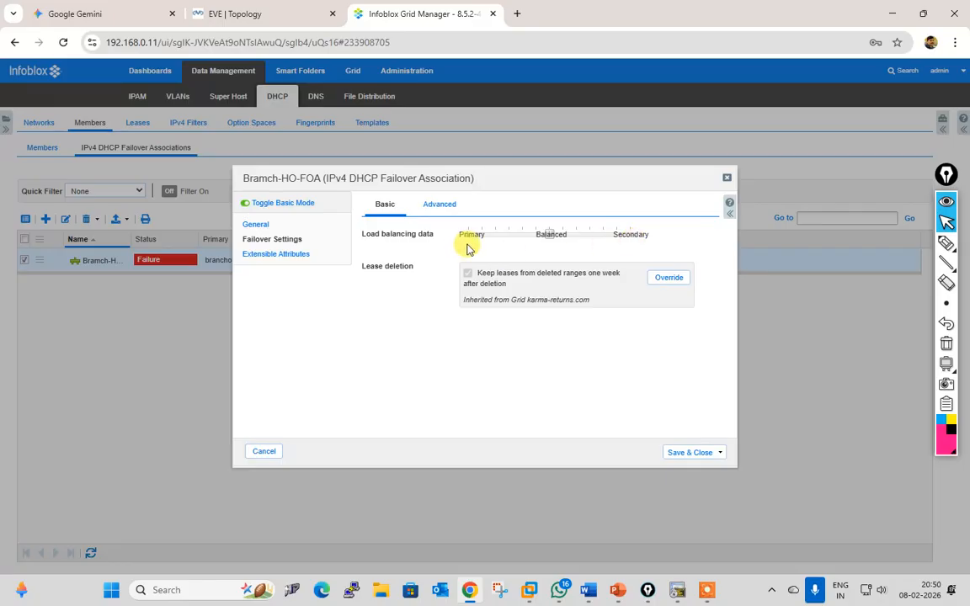
pyautogui.click(433, 207)
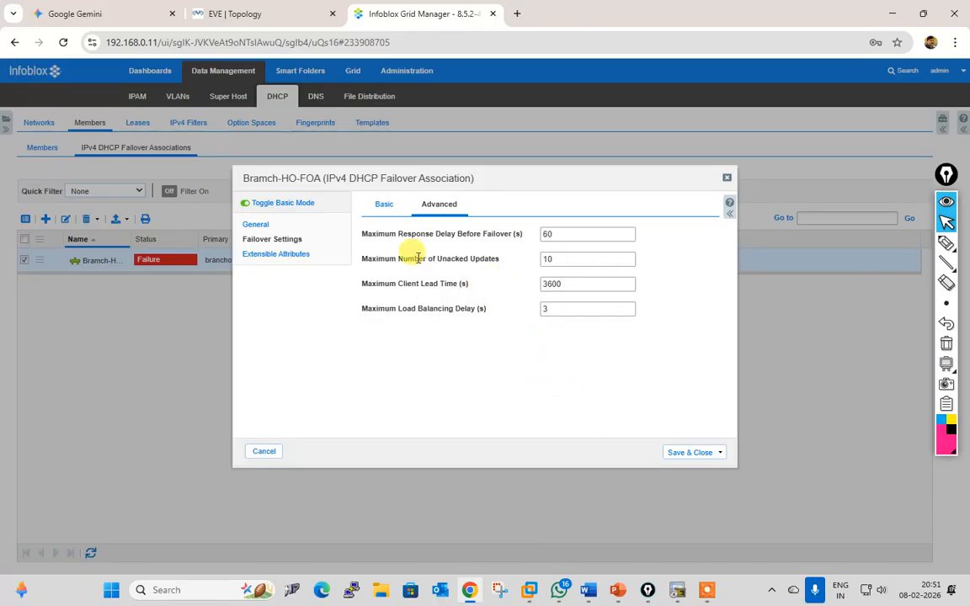
pyautogui.click(287, 257)
pyautogui.click(263, 241)
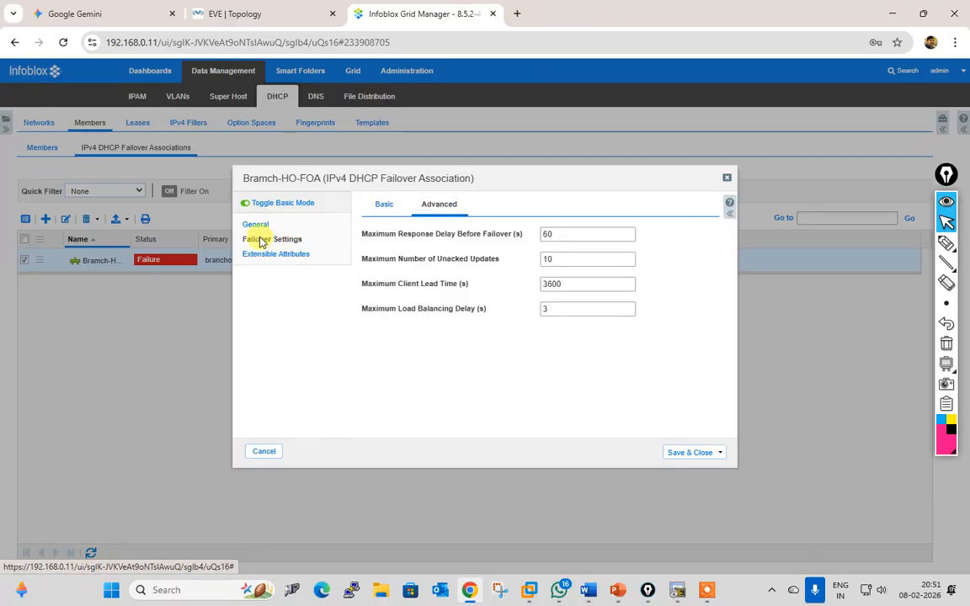
pyautogui.click(255, 225)
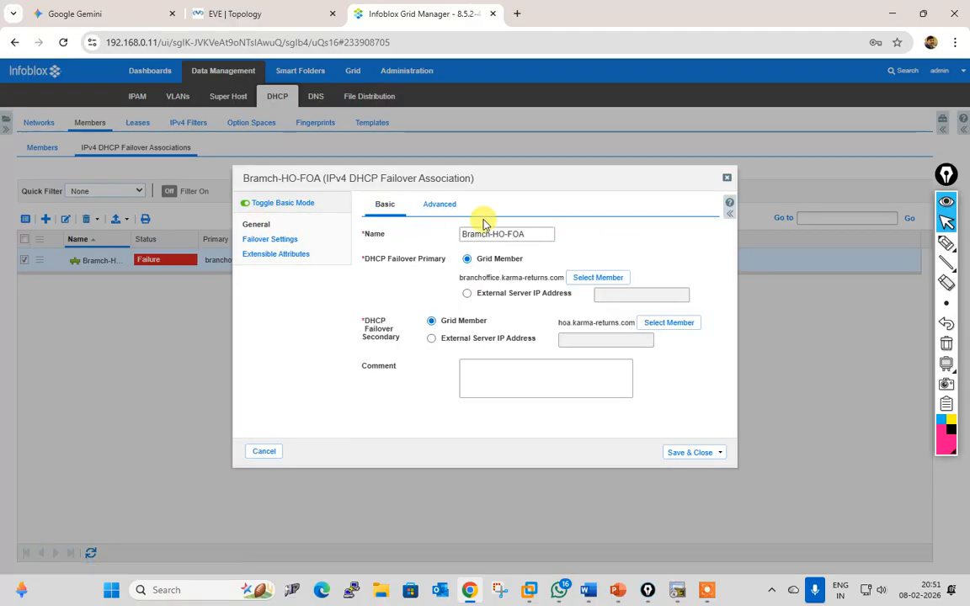
pyautogui.click(262, 455)
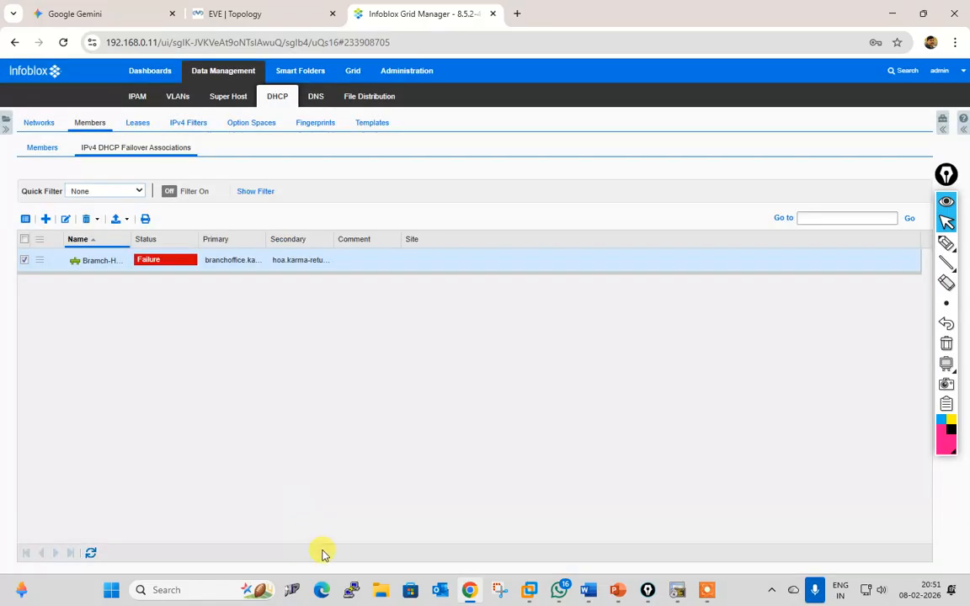
# Step: Refresh the failover associations list, then switch to the EVE lab topology
pyautogui.click(91, 553)
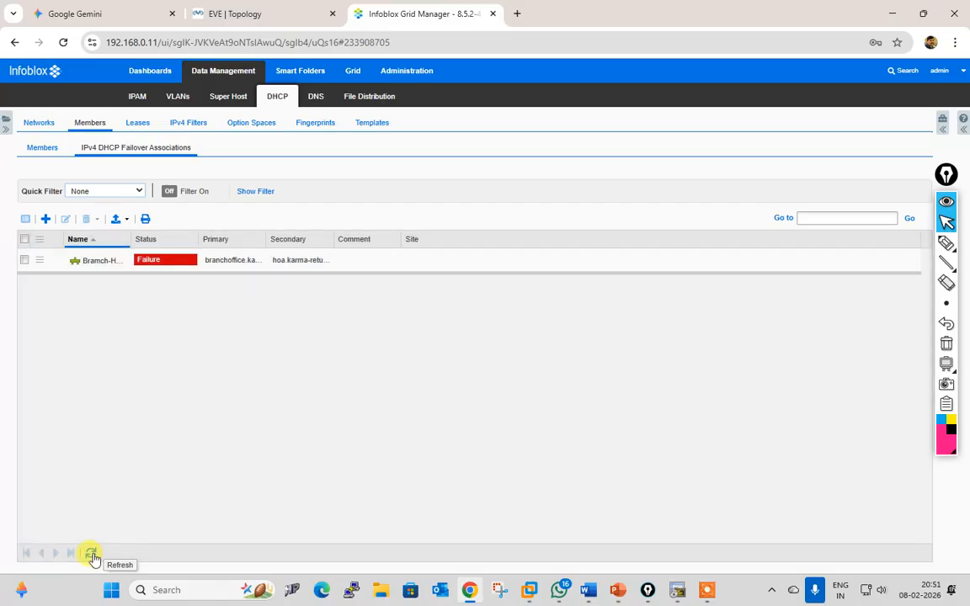
pyautogui.click(91, 554)
pyautogui.click(91, 554)
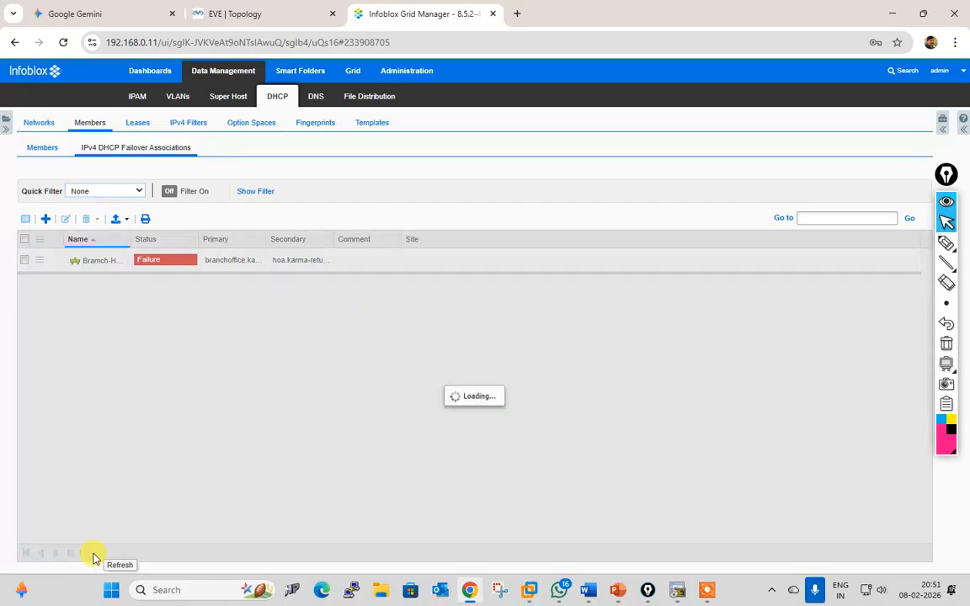
pyautogui.click(283, 12)
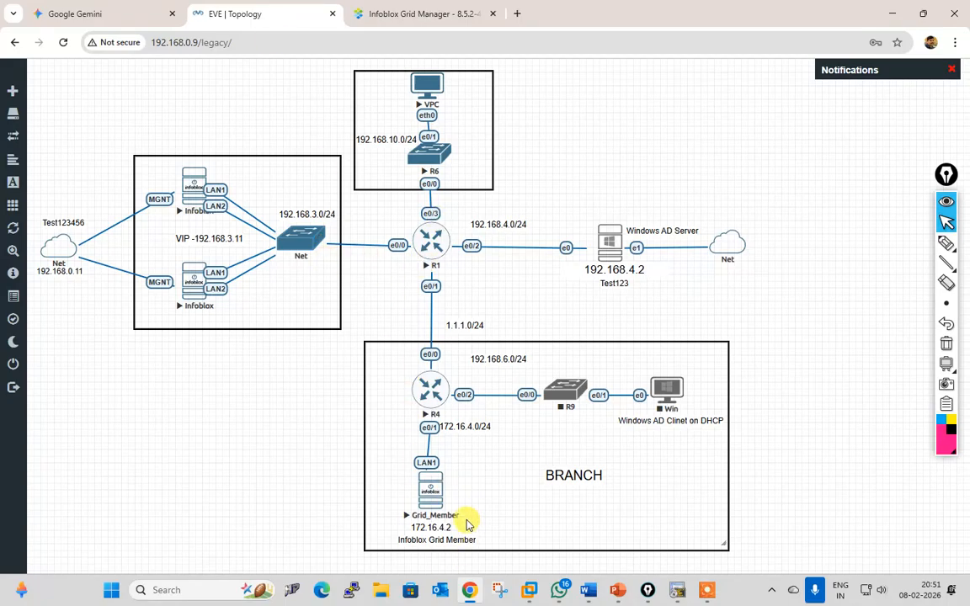
# Step: Log in as admin on the Grid_Member console and ping 192.168.3.11, getting replies around 3 ms
pyautogui.click(430, 491)
pyautogui.click(462, 147)
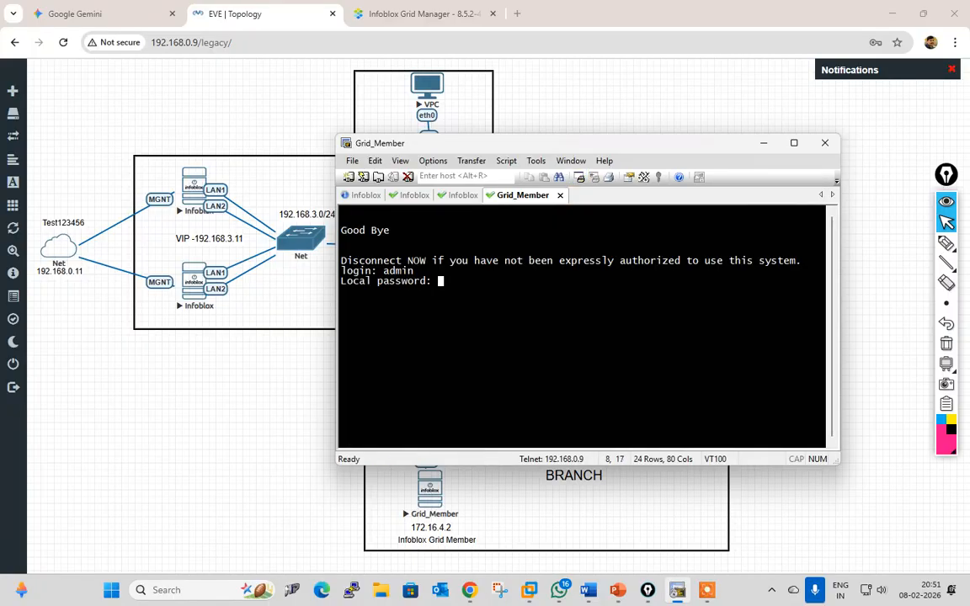
pyautogui.press('Return')
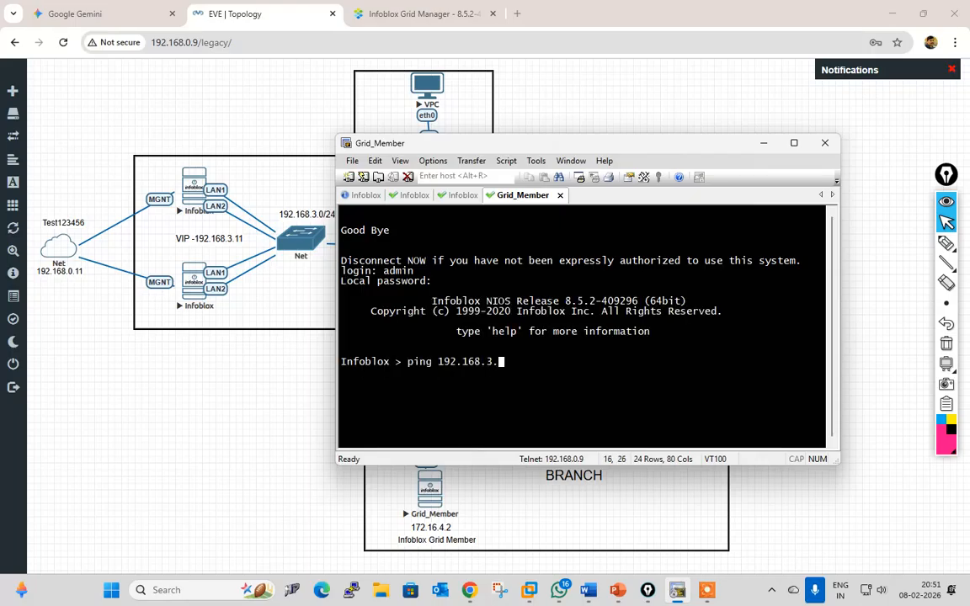
pyautogui.press('Return')
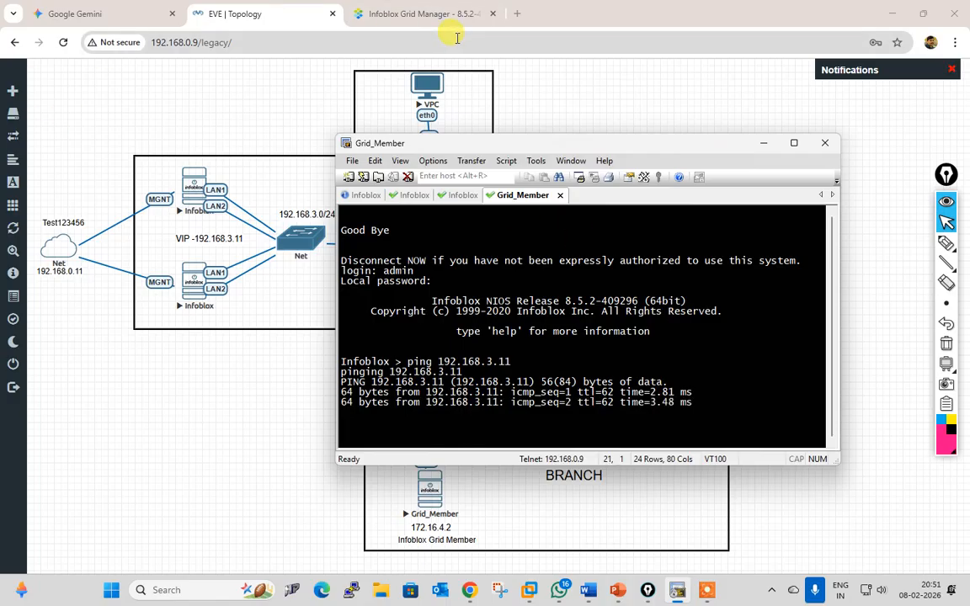
pyautogui.click(383, 14)
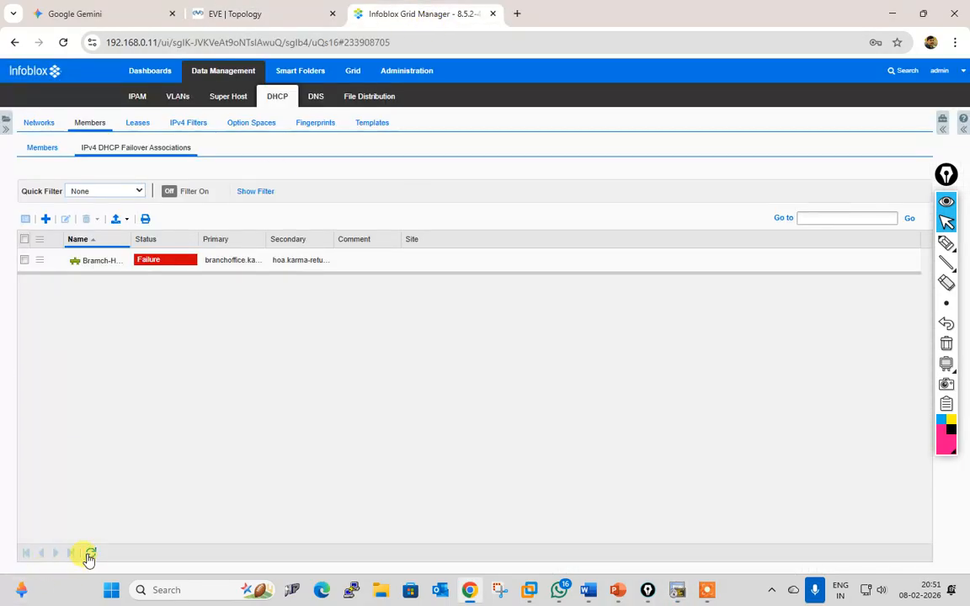
# Step: Check grid members, expanding hoa.karma-returns.com's Node 1/Node 2 HA status and viewing DHCP service status
pyautogui.click(90, 556)
pyautogui.click(90, 556)
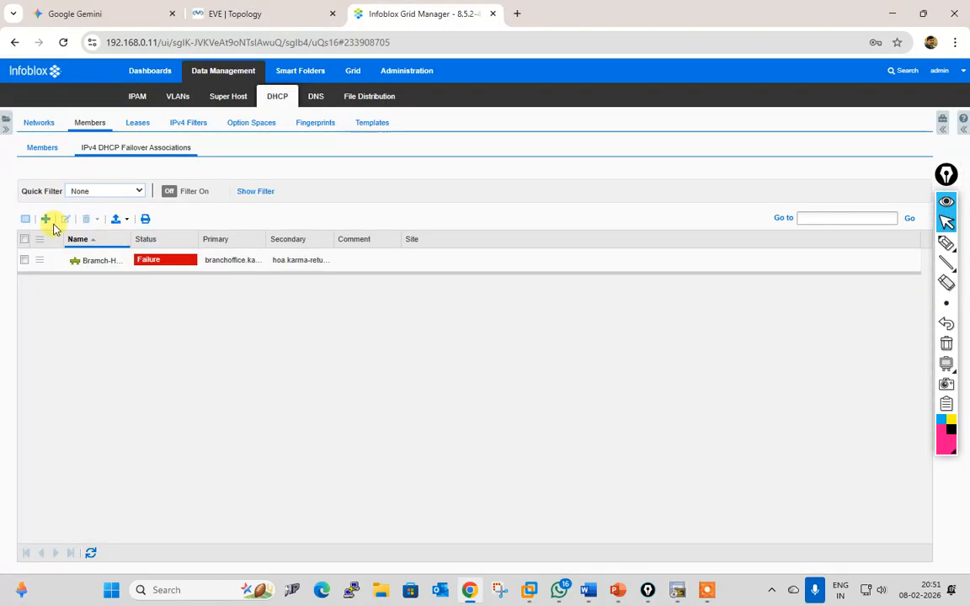
pyautogui.click(46, 150)
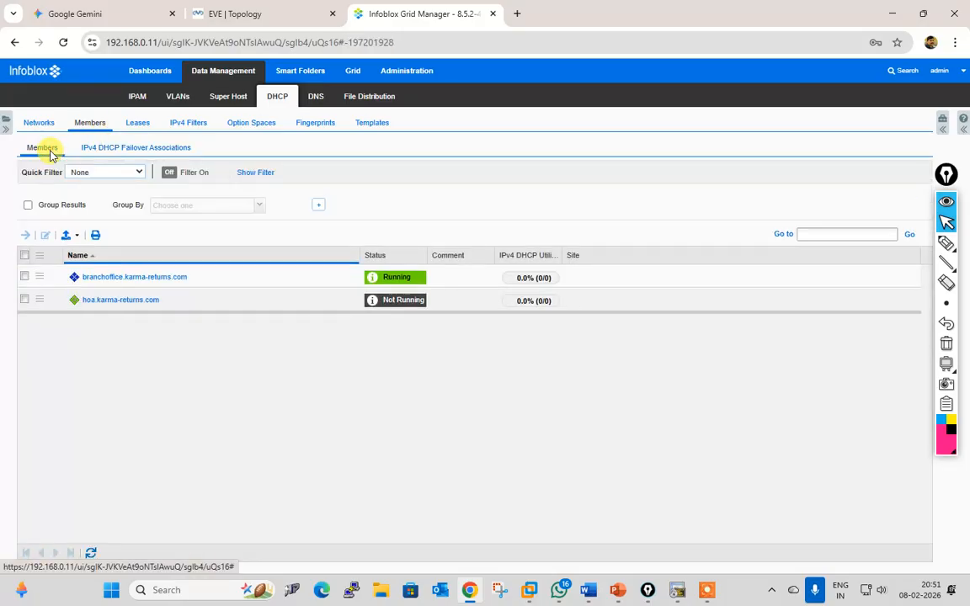
pyautogui.click(125, 149)
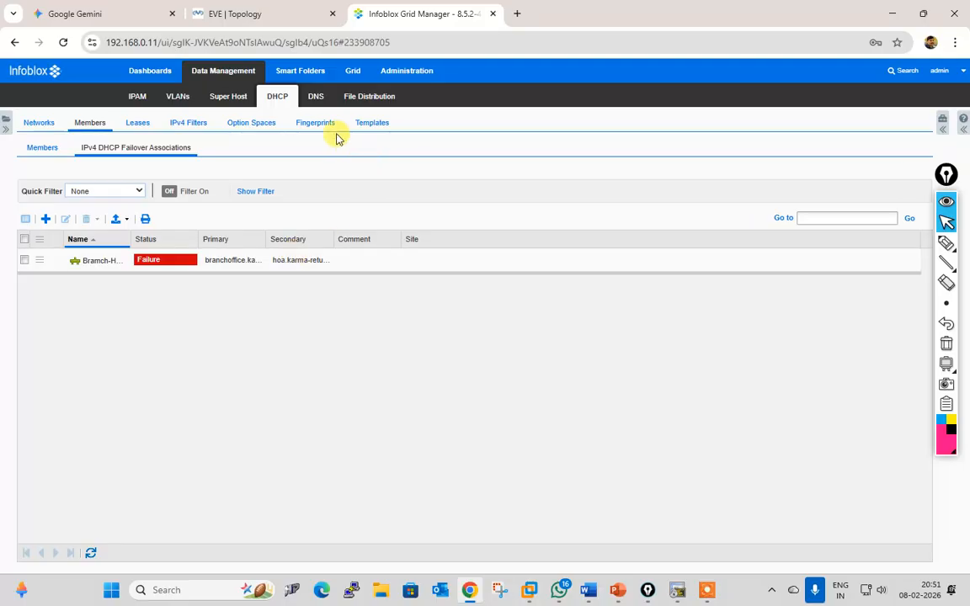
pyautogui.click(354, 72)
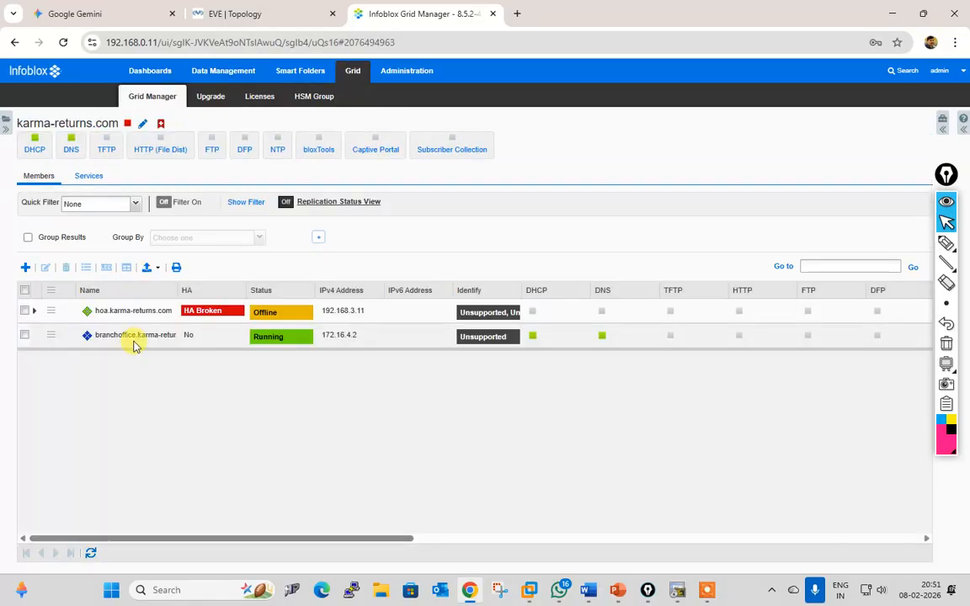
pyautogui.click(25, 311)
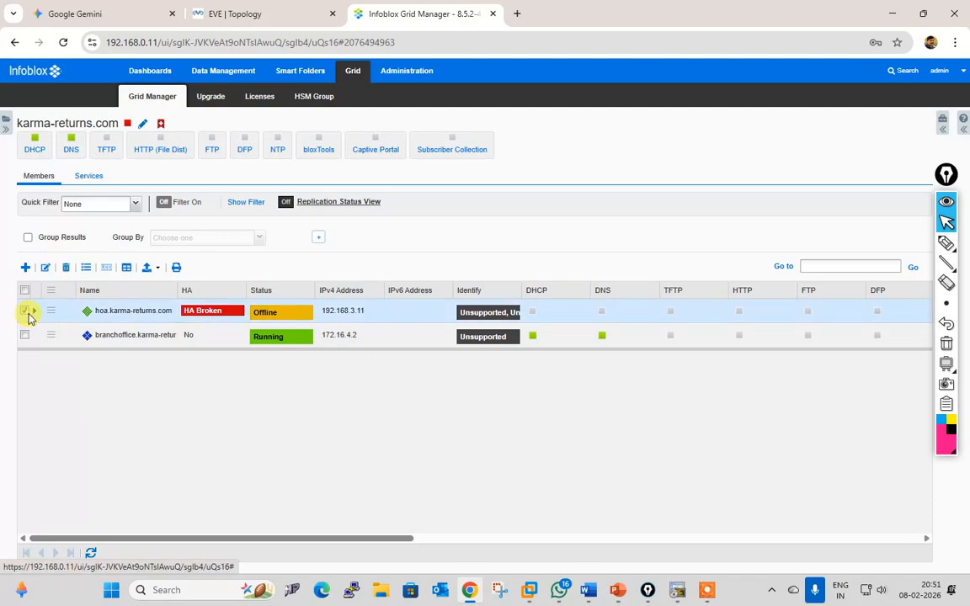
pyautogui.click(33, 314)
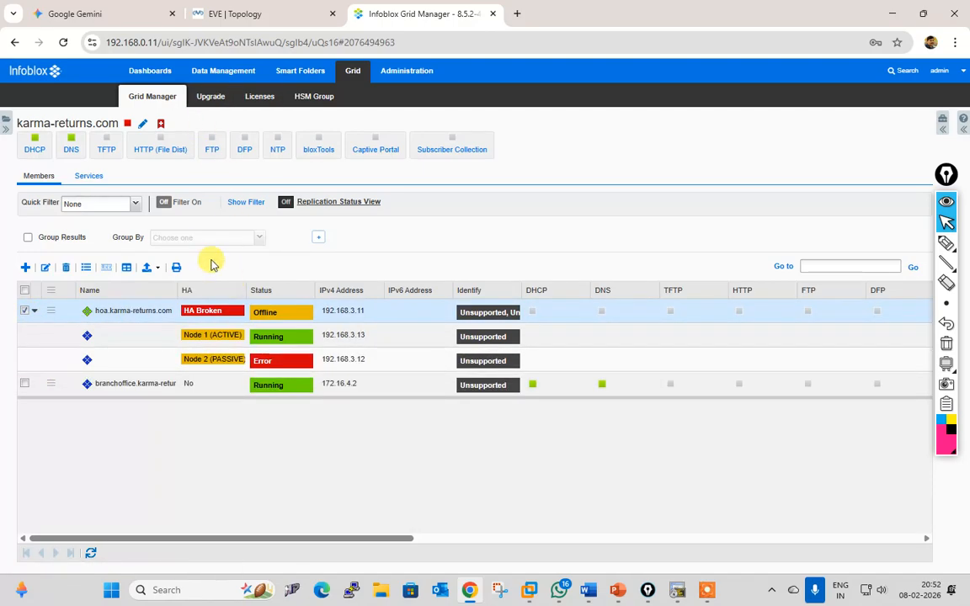
pyautogui.click(89, 177)
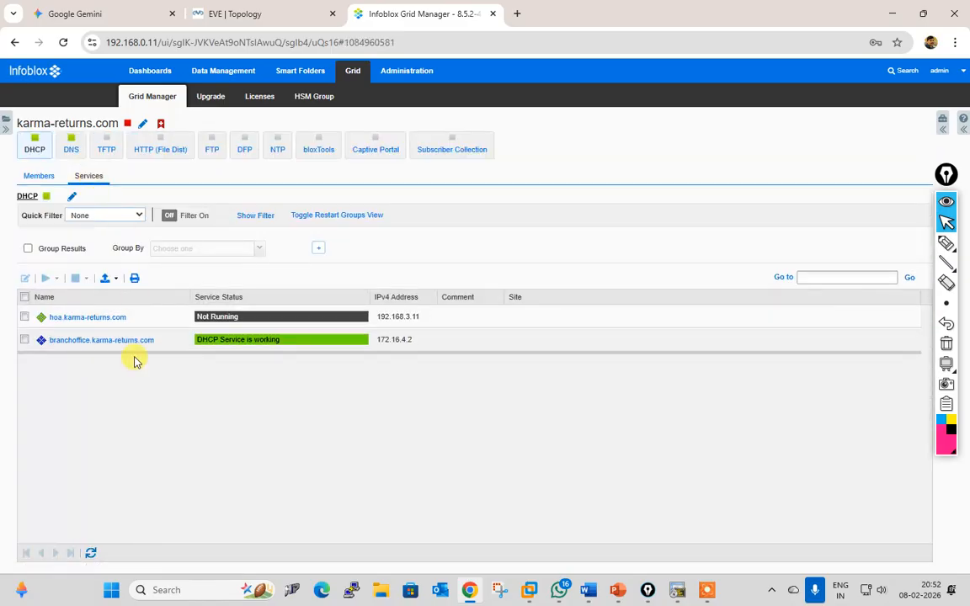
# Step: Start the DHCP service on hoa.karma-returns.com and refresh until it reports working
pyautogui.click(25, 316)
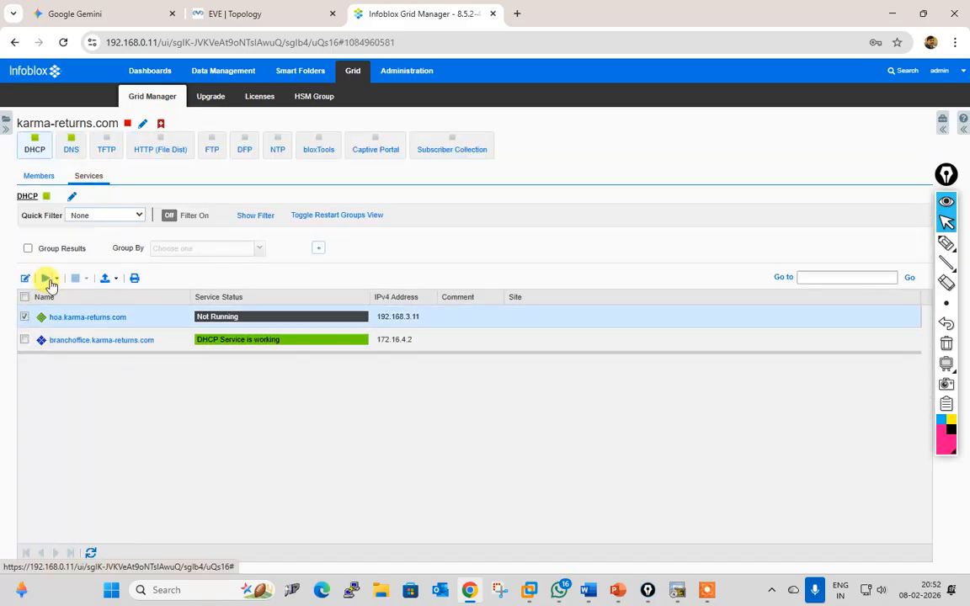
pyautogui.click(45, 278)
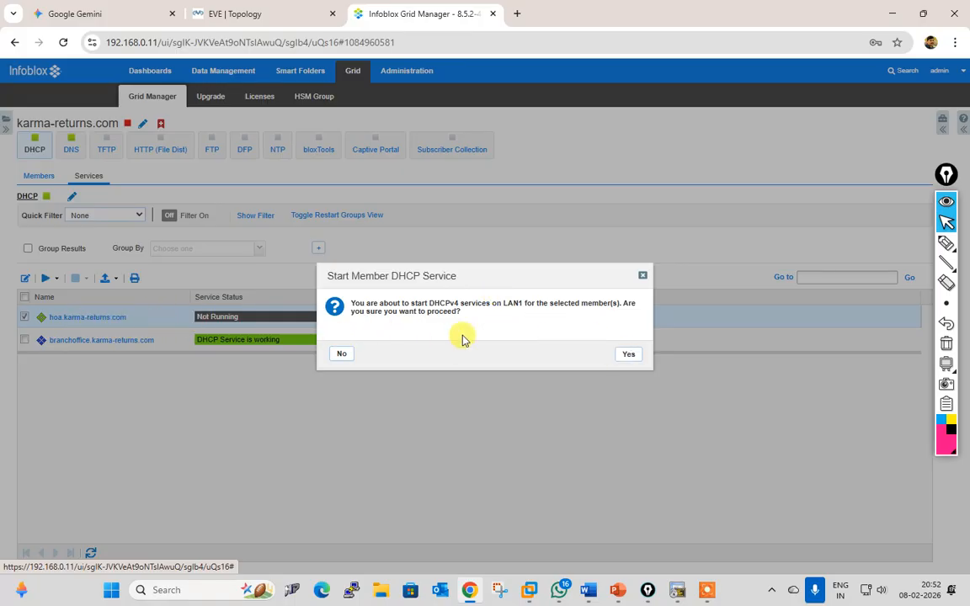
pyautogui.click(629, 354)
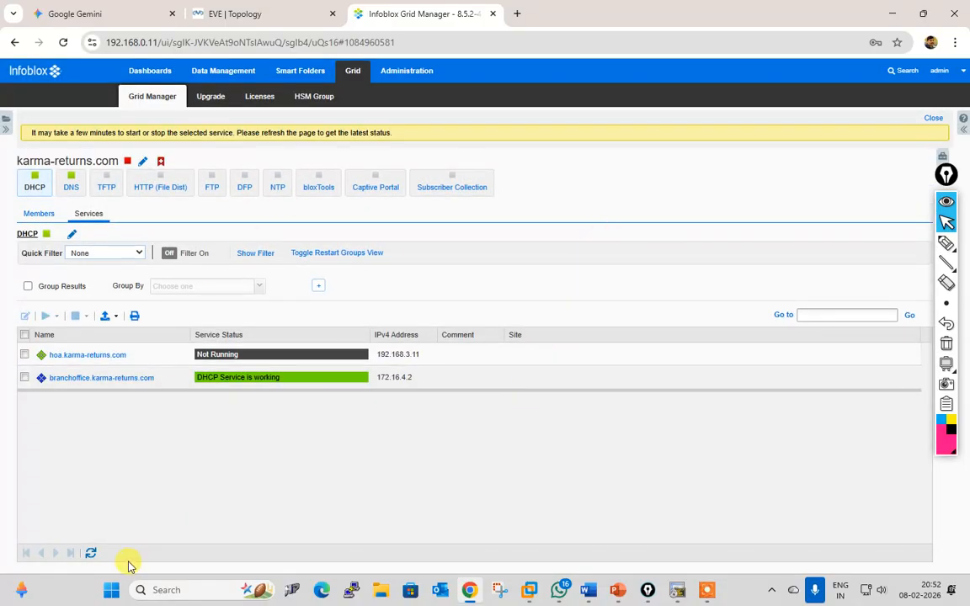
pyautogui.click(91, 554)
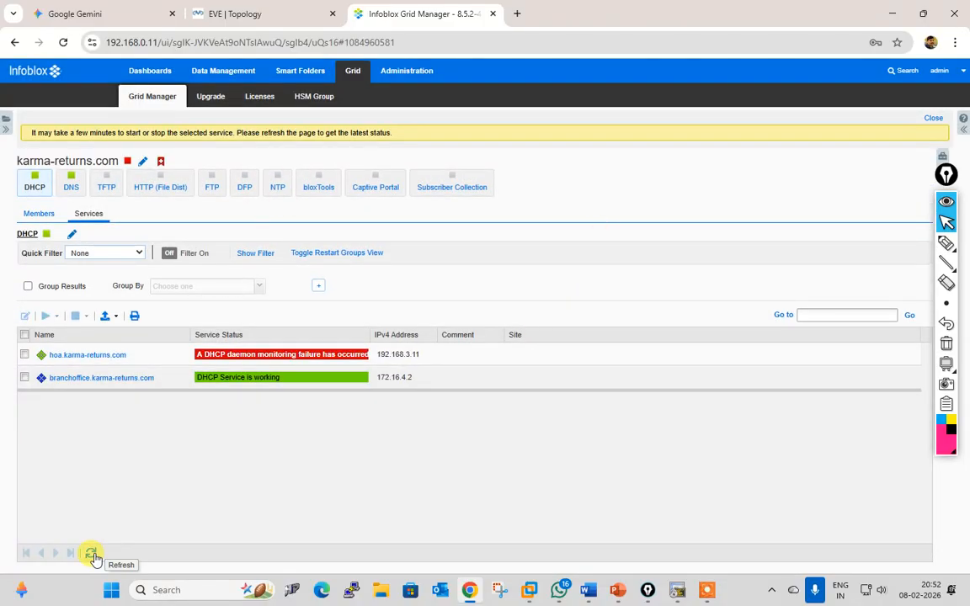
pyautogui.click(91, 555)
pyautogui.click(91, 554)
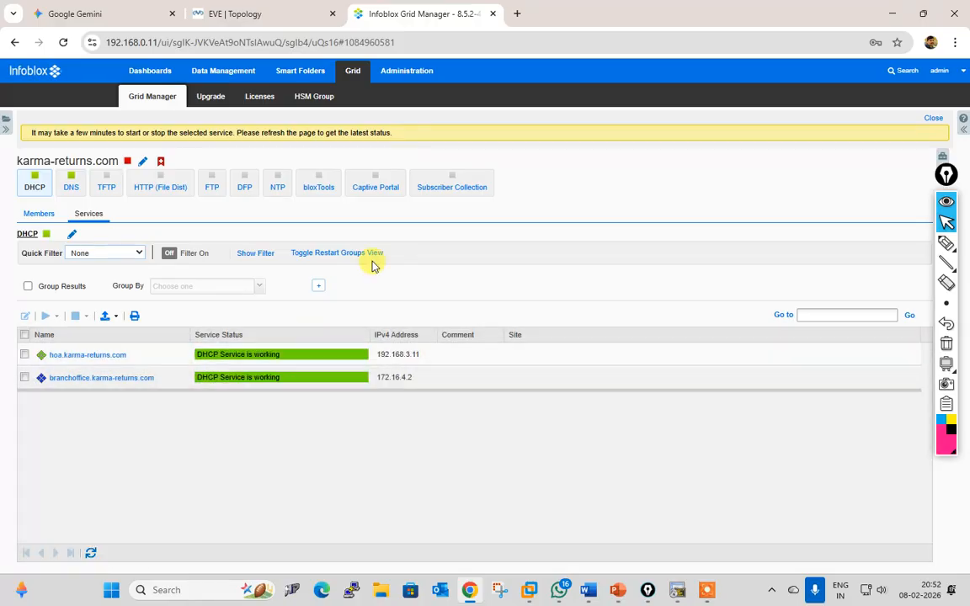
pyautogui.click(240, 72)
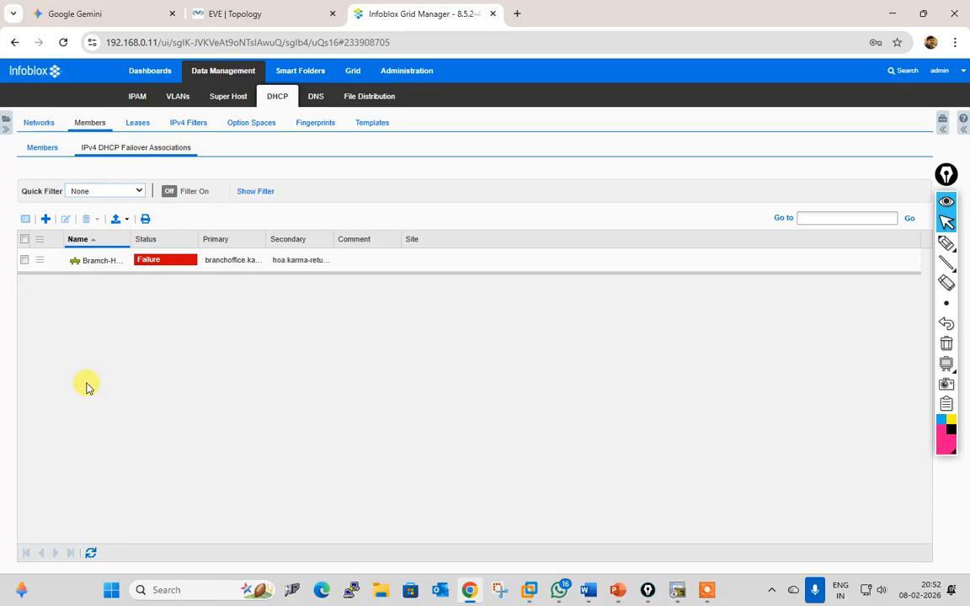
# Step: Refresh the Bramch-HO-FOA association status repeatedly; it still reads Failure
pyautogui.click(91, 554)
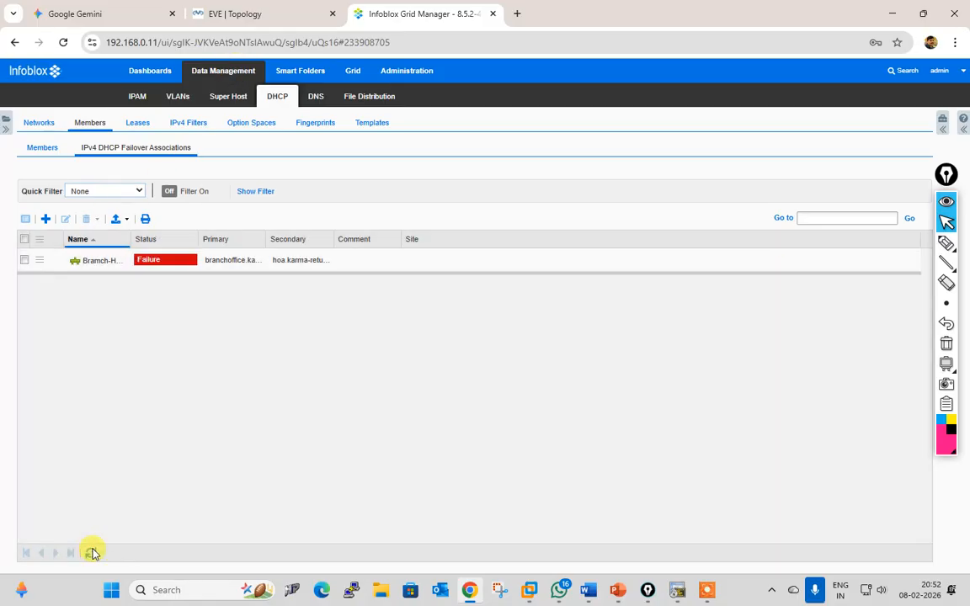
pyautogui.click(92, 554)
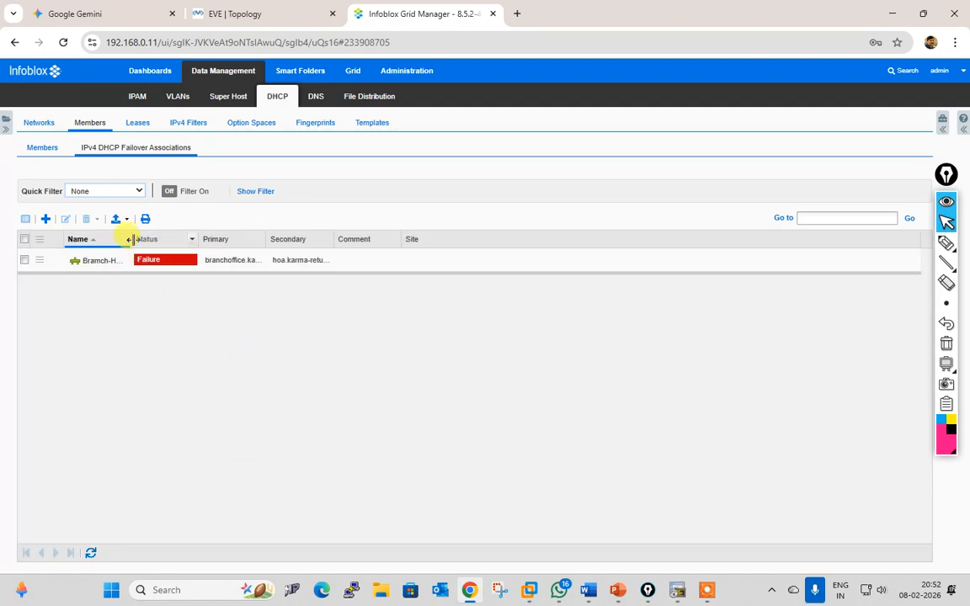
pyautogui.moveTo(130, 240); pyautogui.dragTo(231, 241)
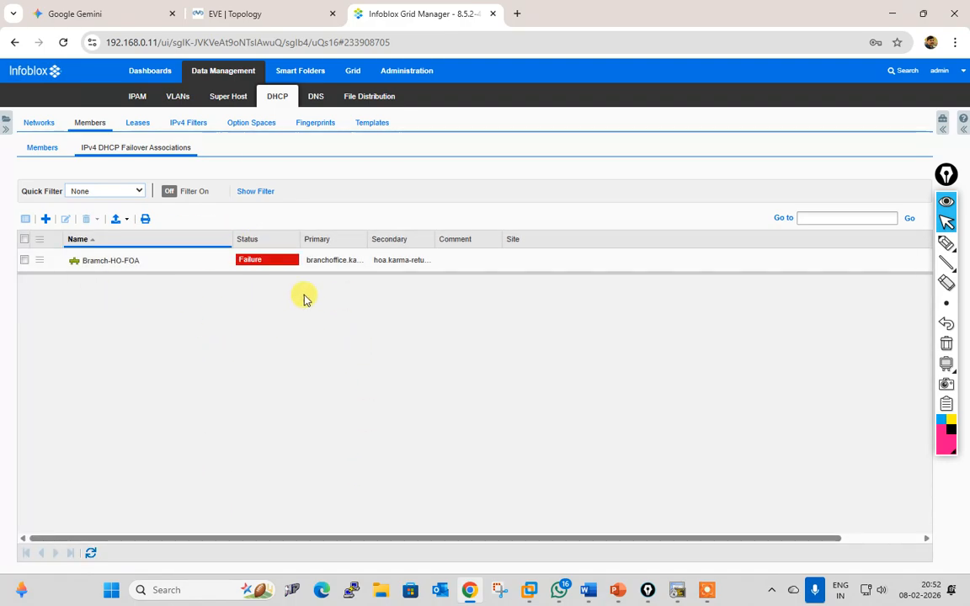
pyautogui.click(92, 553)
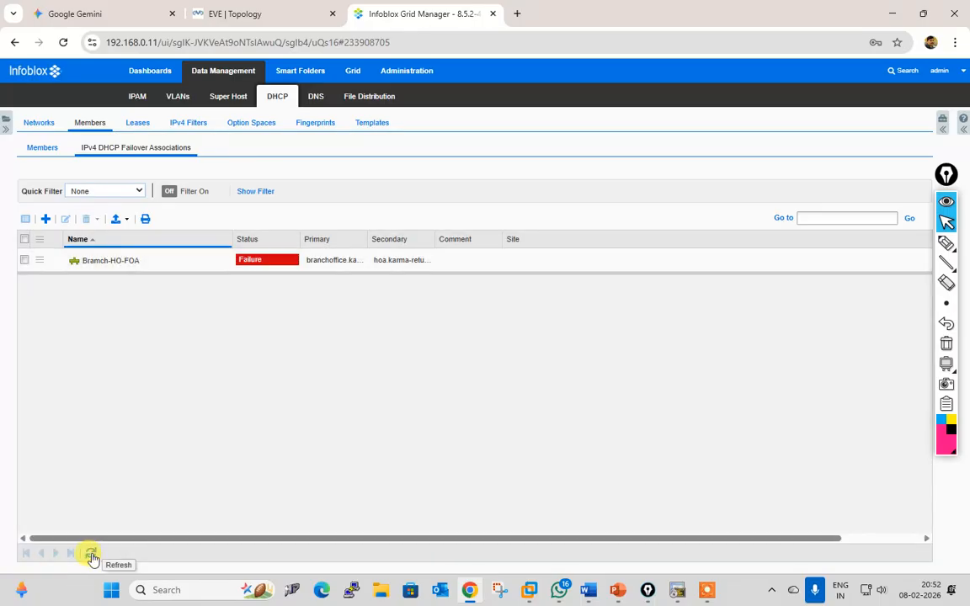
pyautogui.click(91, 554)
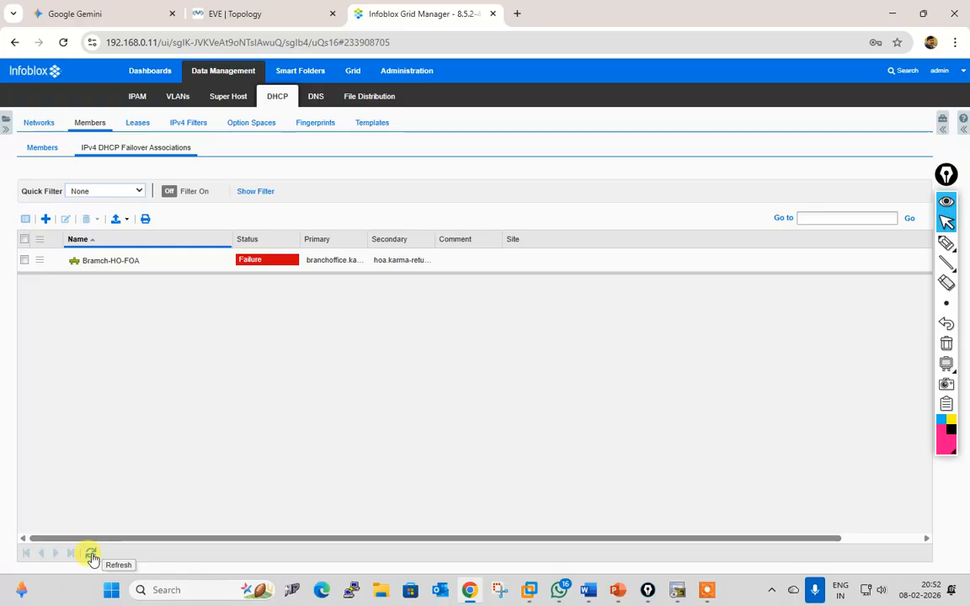
pyautogui.click(91, 555)
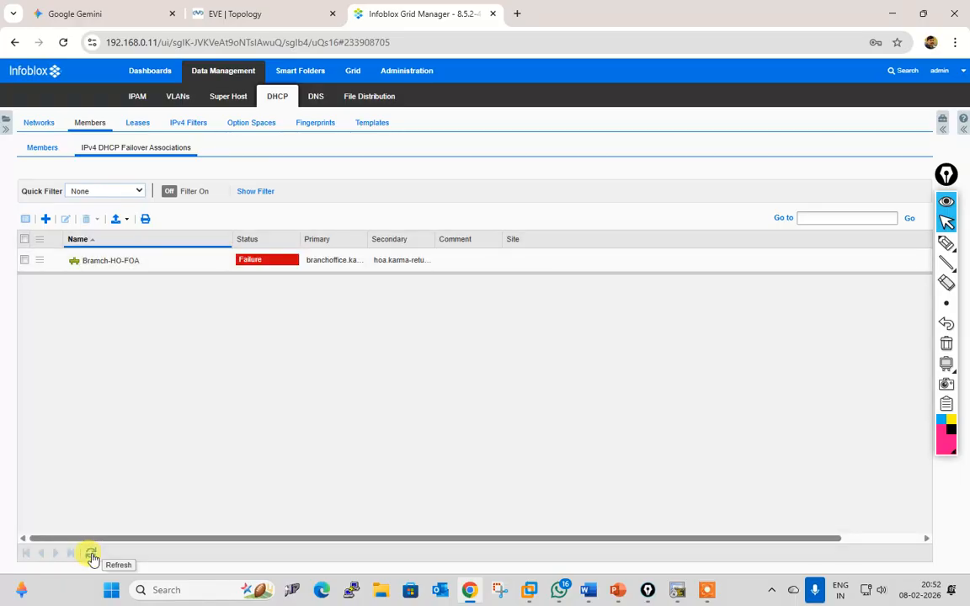
pyautogui.click(139, 96)
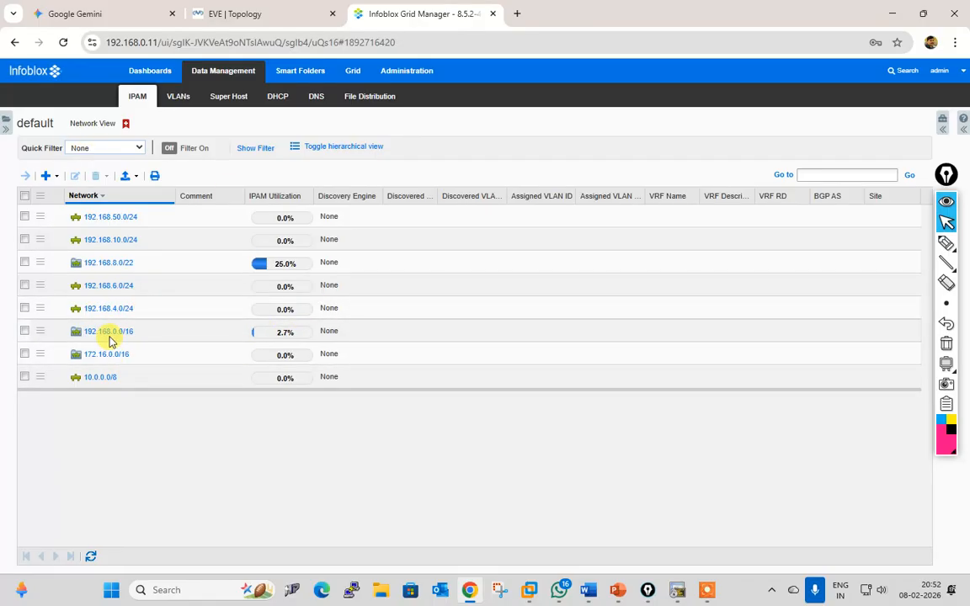
# Step: Add hoa.karma-returns.com as a member in 192.168.10.0/24's Member Assignment
pyautogui.click(25, 239)
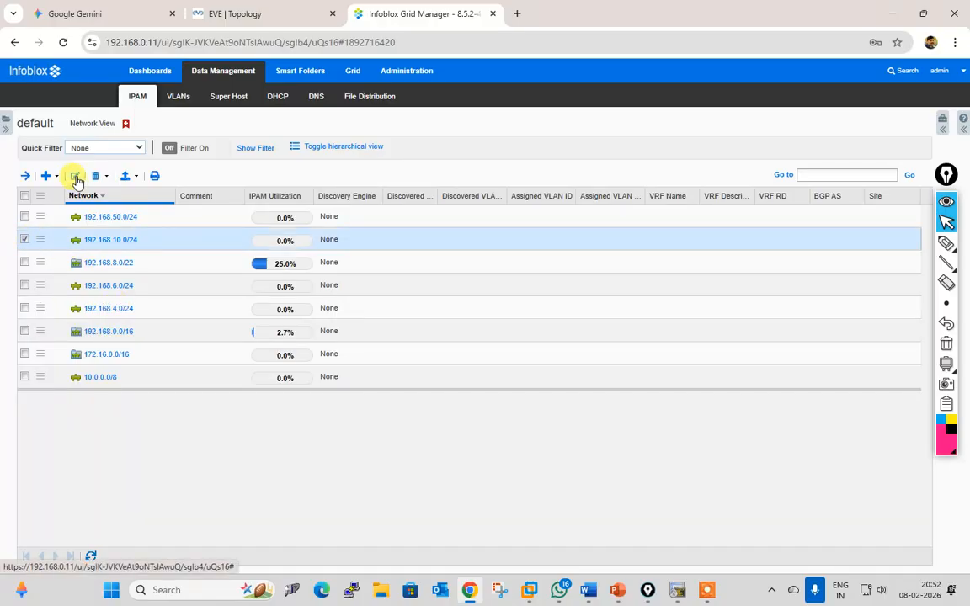
pyautogui.click(75, 176)
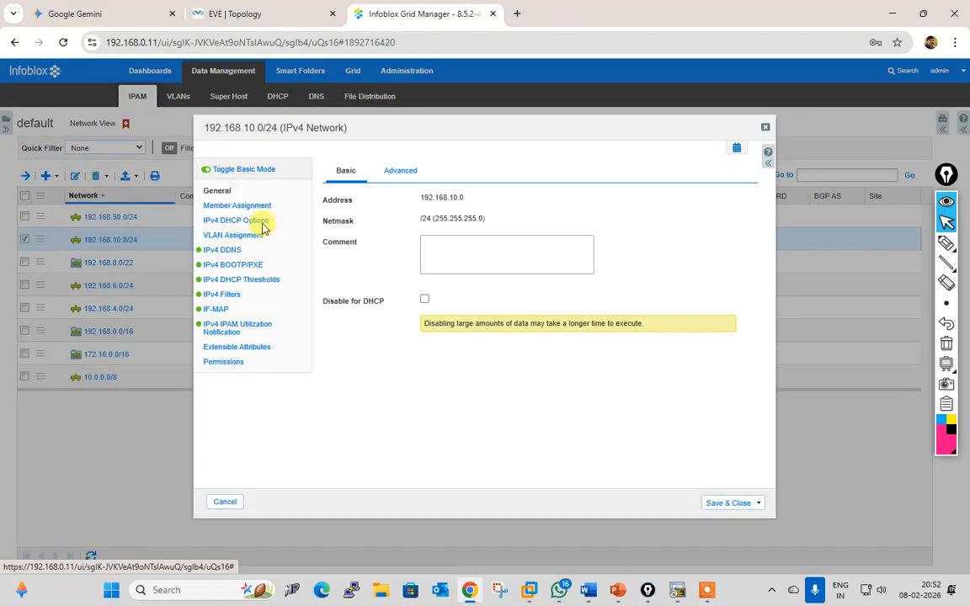
pyautogui.click(248, 207)
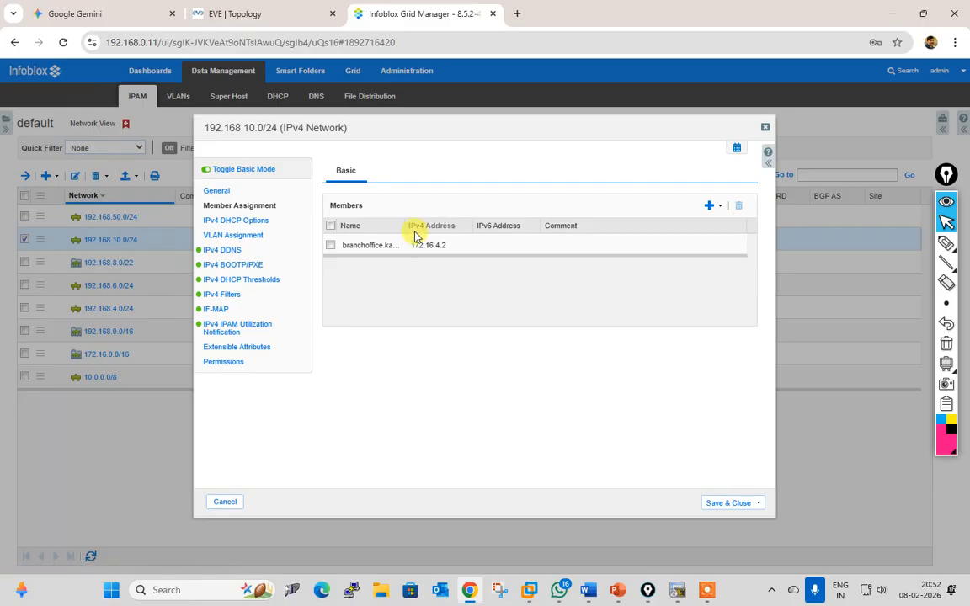
pyautogui.moveTo(409, 226); pyautogui.dragTo(435, 251)
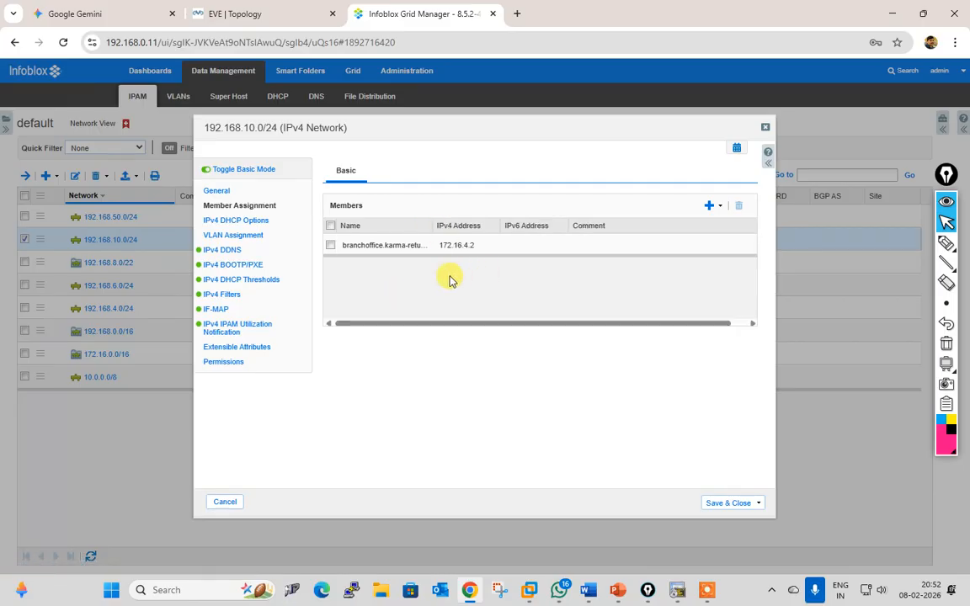
pyautogui.click(712, 207)
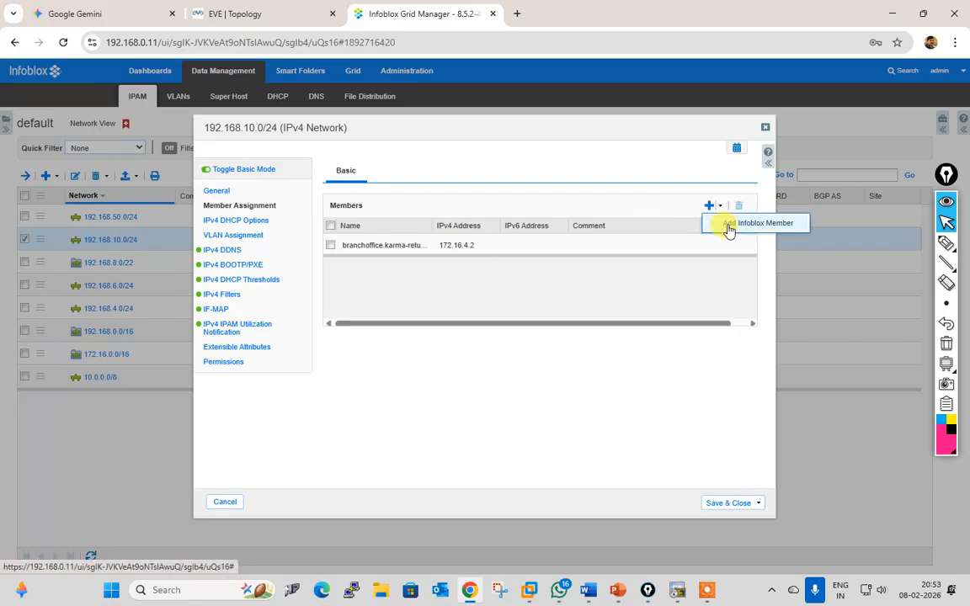
pyautogui.click(728, 227)
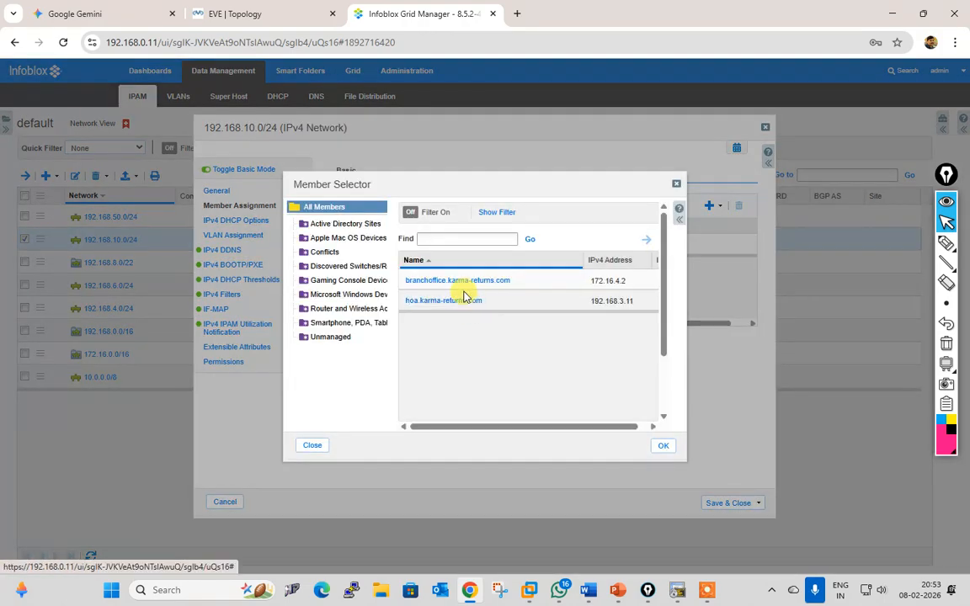
pyautogui.click(447, 302)
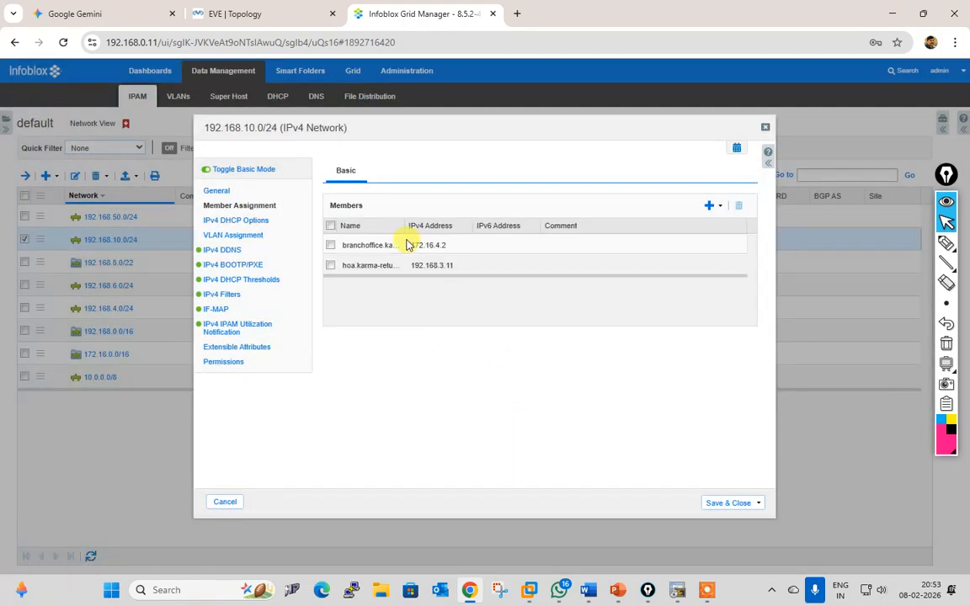
pyautogui.moveTo(404, 229); pyautogui.dragTo(469, 228)
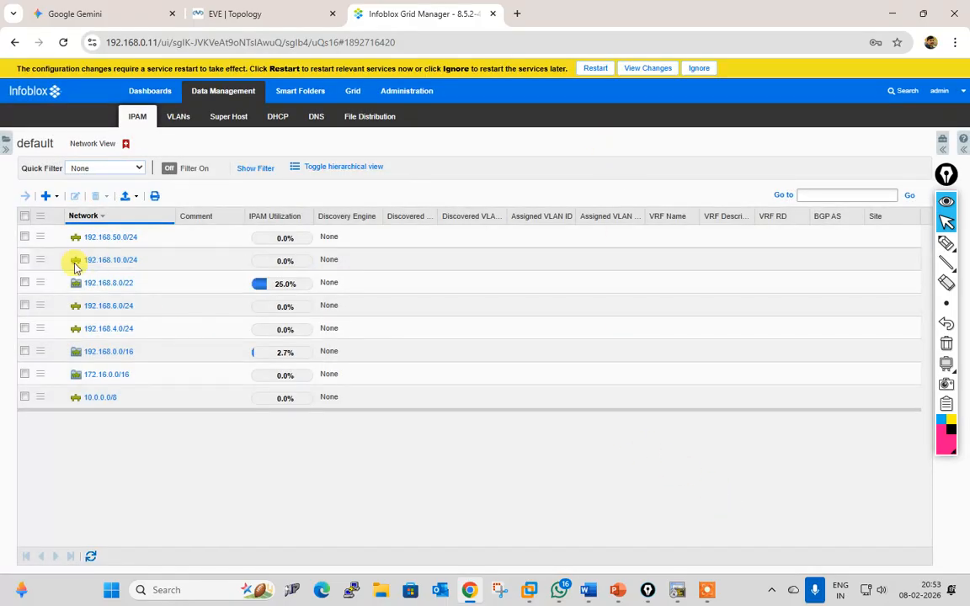
# Step: Start and then cancel a stray new IPv4 network wizard
pyautogui.click(25, 260)
pyautogui.click(57, 196)
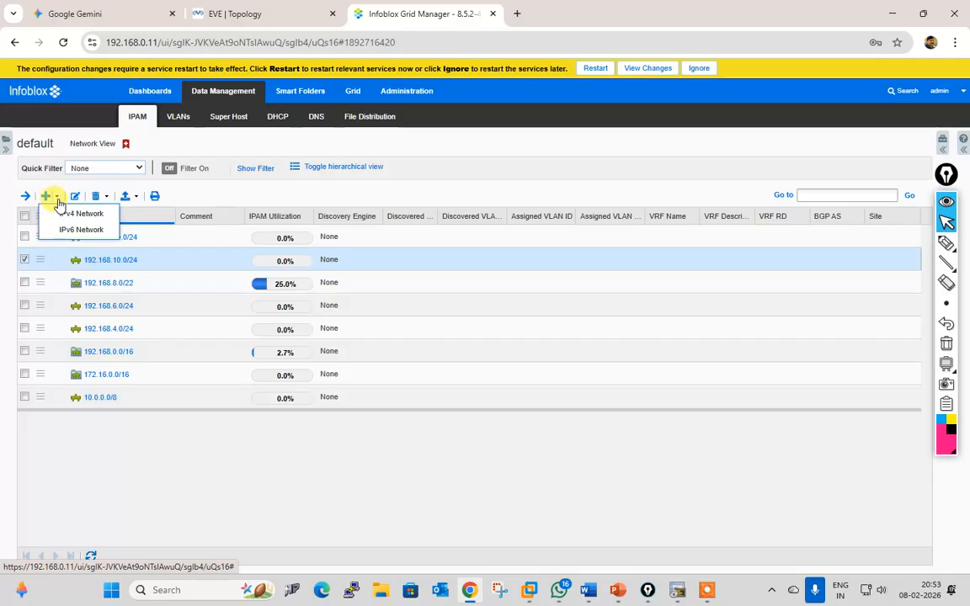
pyautogui.click(76, 213)
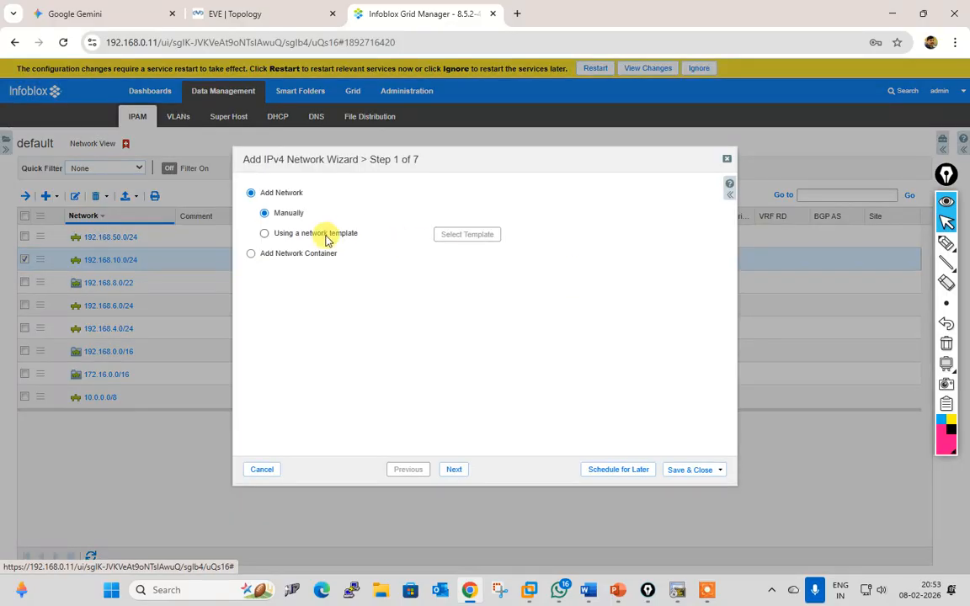
pyautogui.click(256, 470)
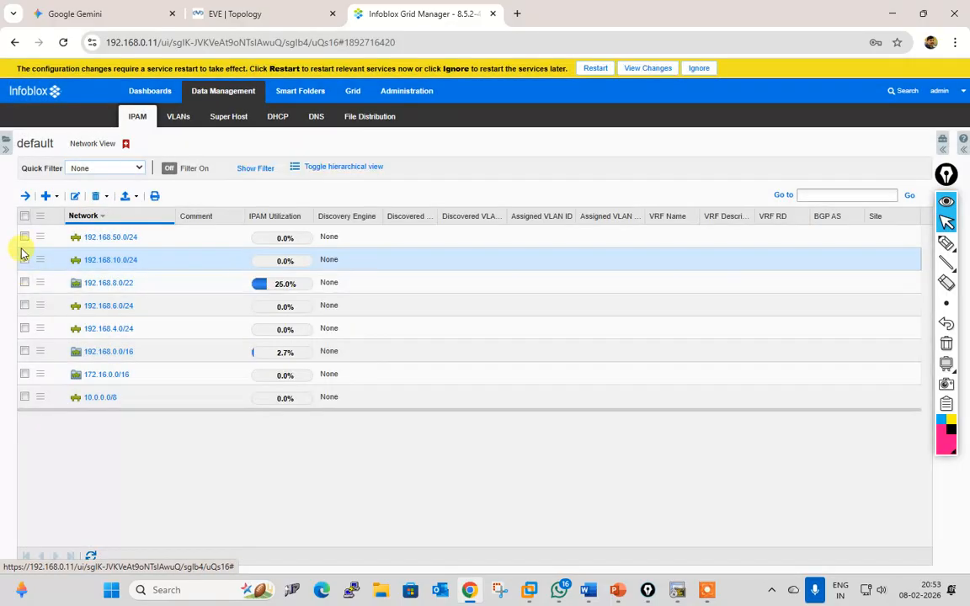
# Step: Confirm branchoffice and hoa are both assigned to 192.168.10.0/24, save, and restart grid services
pyautogui.click(75, 196)
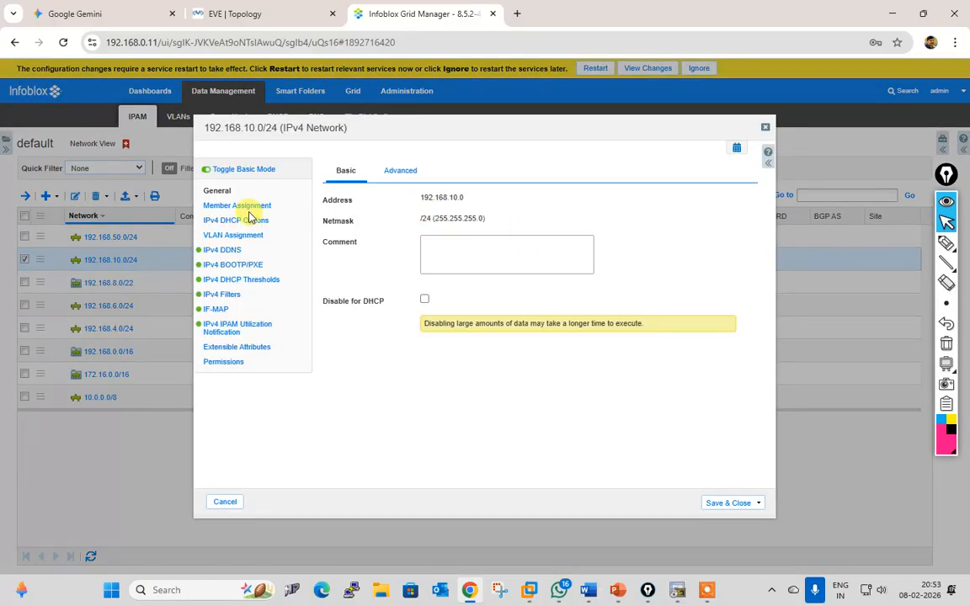
pyautogui.click(243, 206)
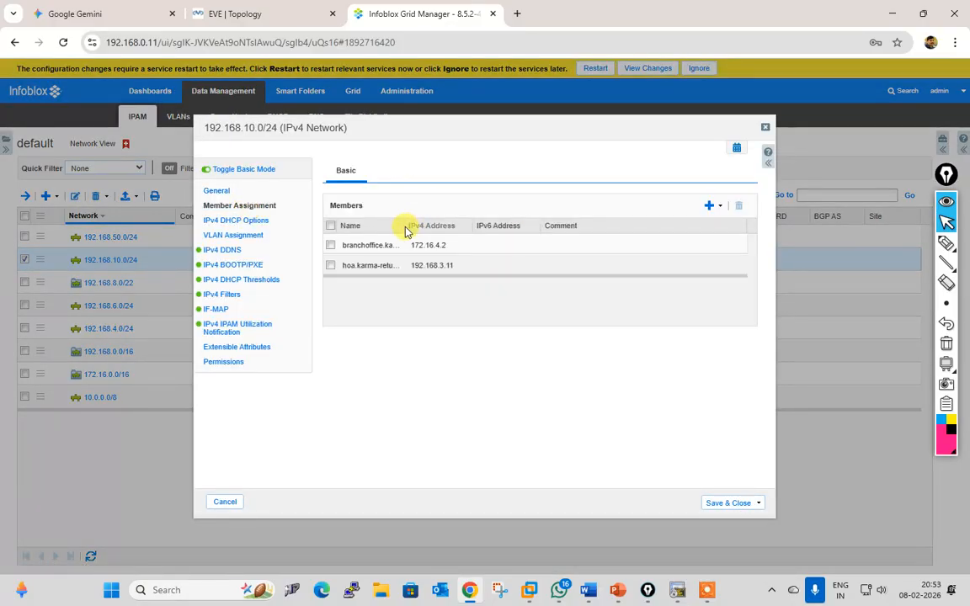
pyautogui.moveTo(403, 226); pyautogui.dragTo(493, 225)
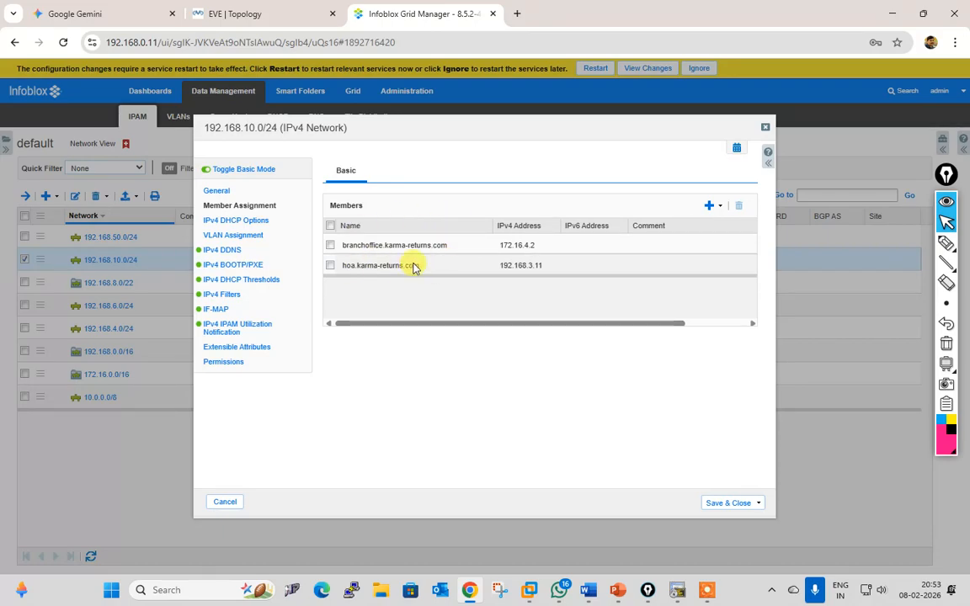
pyautogui.click(720, 504)
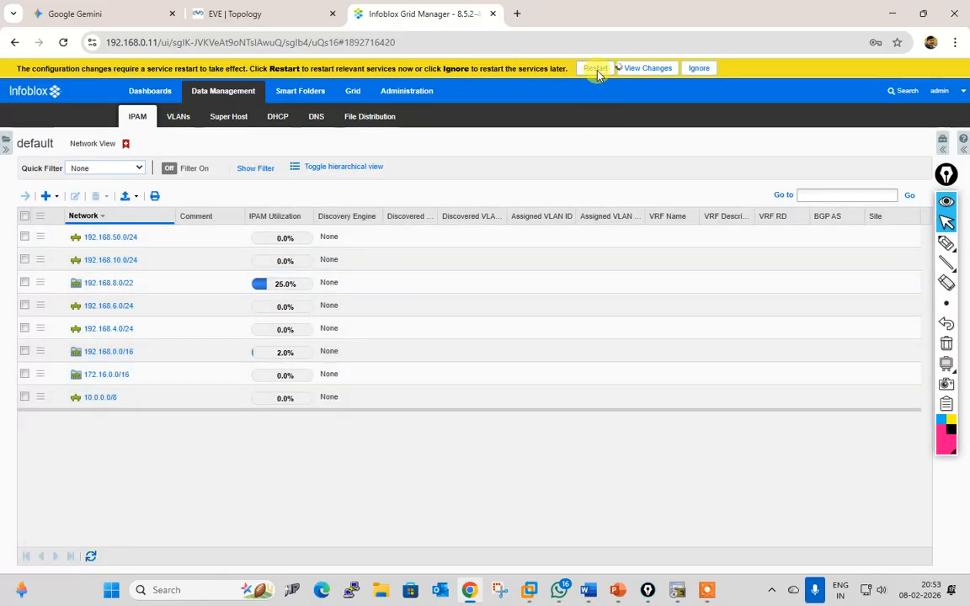
pyautogui.click(595, 68)
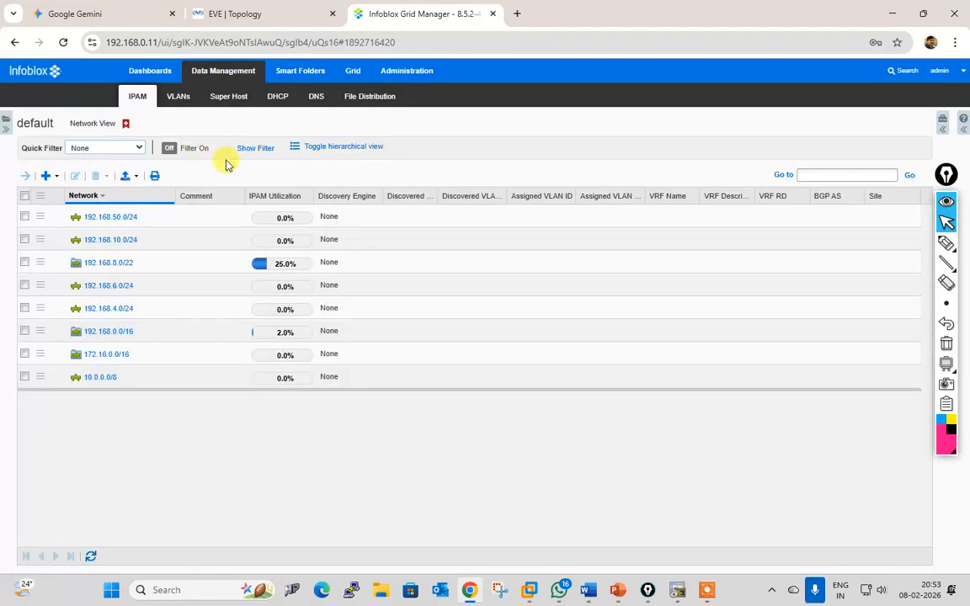
# Step: Refresh the failover associations, widening columns to read the full secondary member name
pyautogui.click(281, 99)
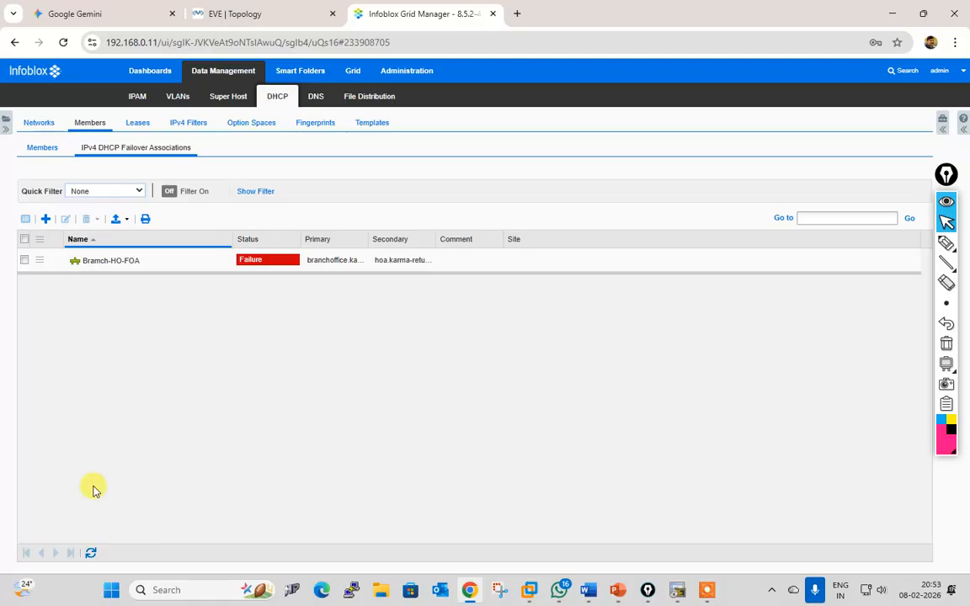
pyautogui.click(91, 554)
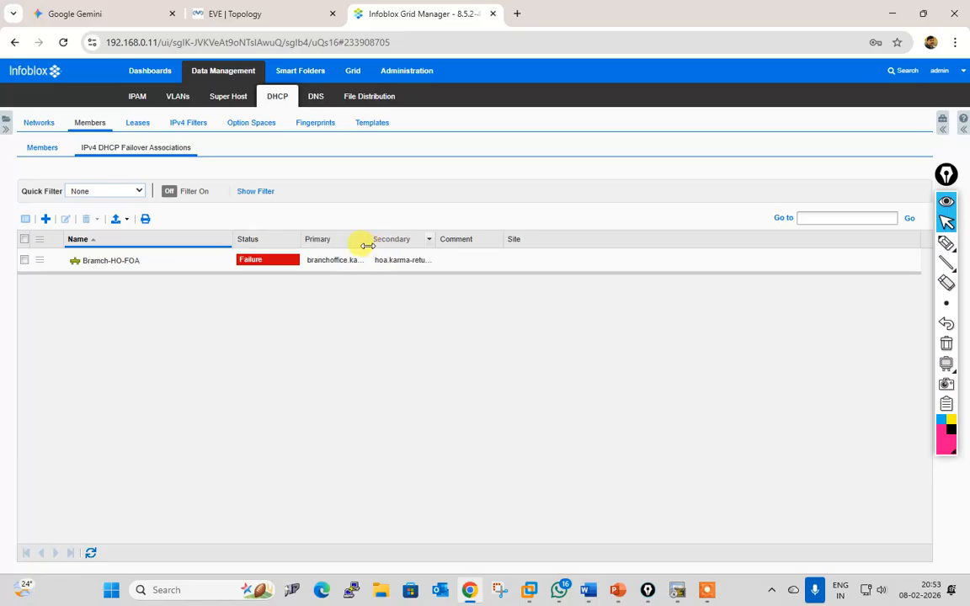
pyautogui.moveTo(368, 243); pyautogui.dragTo(452, 269)
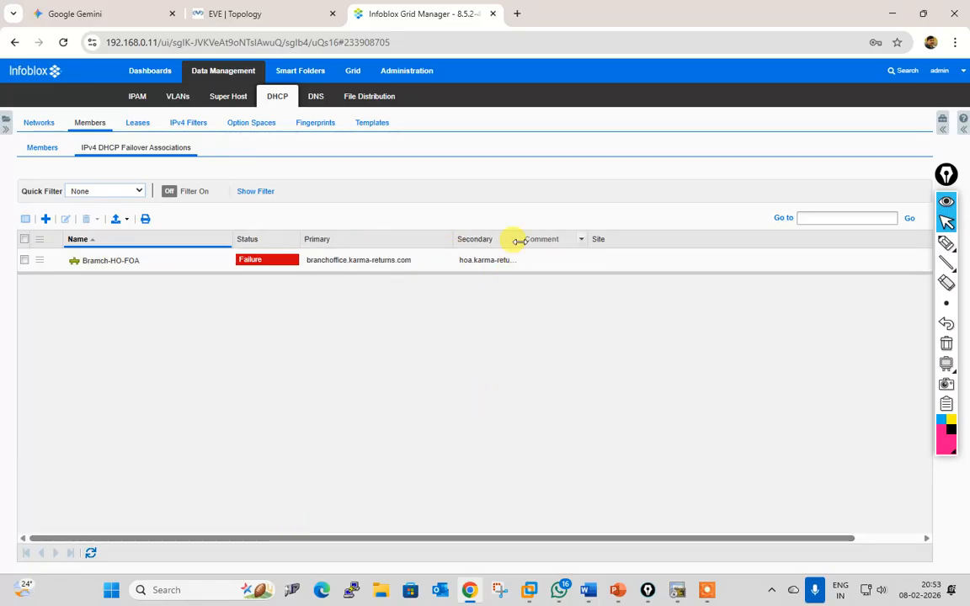
pyautogui.moveTo(519, 242); pyautogui.dragTo(607, 244)
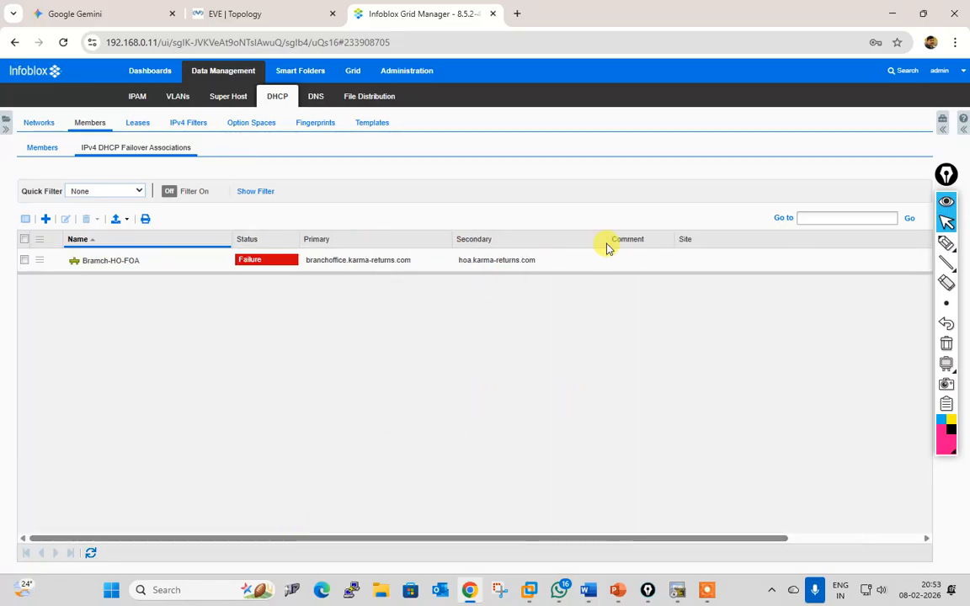
pyautogui.click(90, 556)
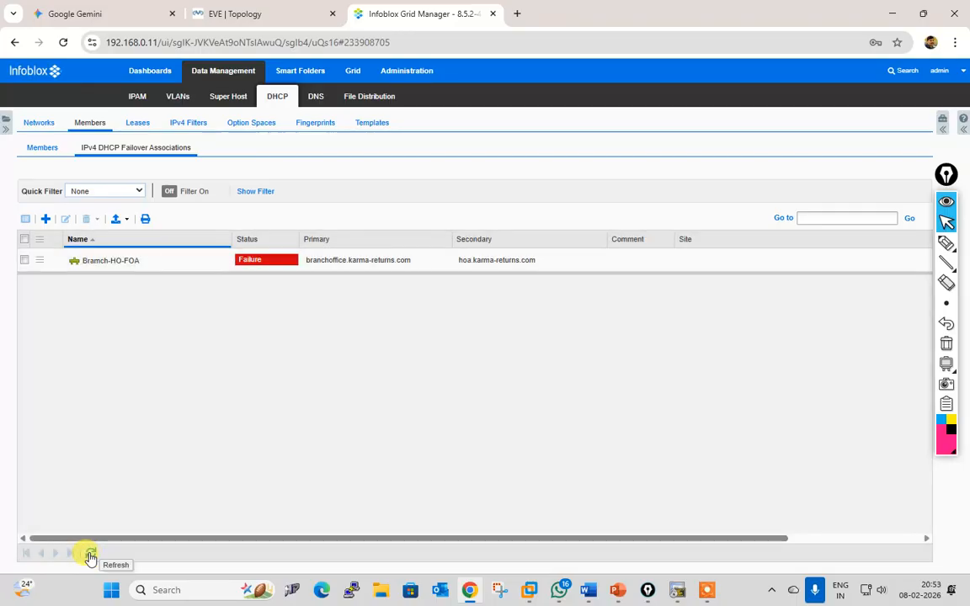
pyautogui.click(90, 556)
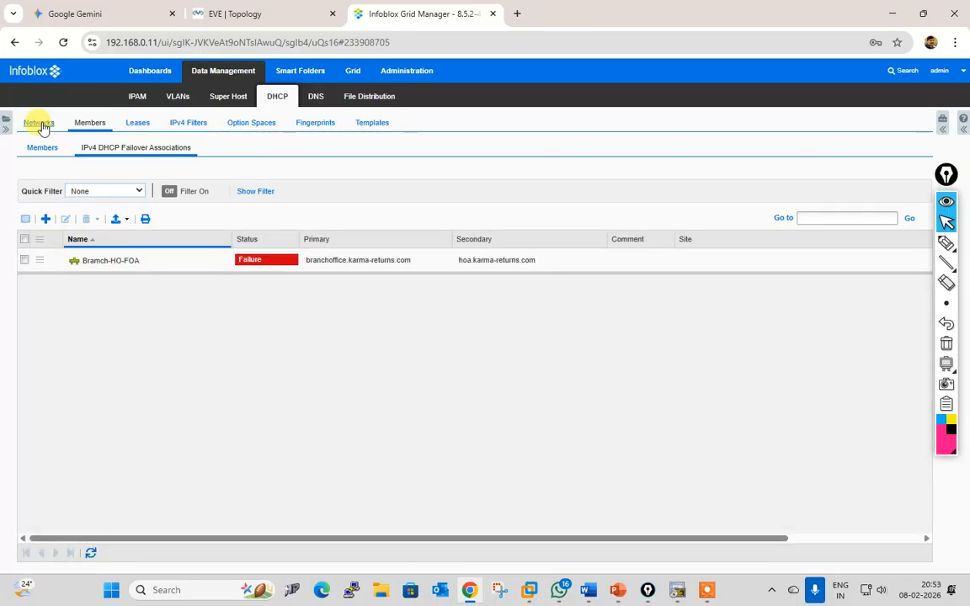
# Step: Confirm both DHCP members show Running while Bramch-HO-FOA still reports Failure
pyautogui.click(41, 150)
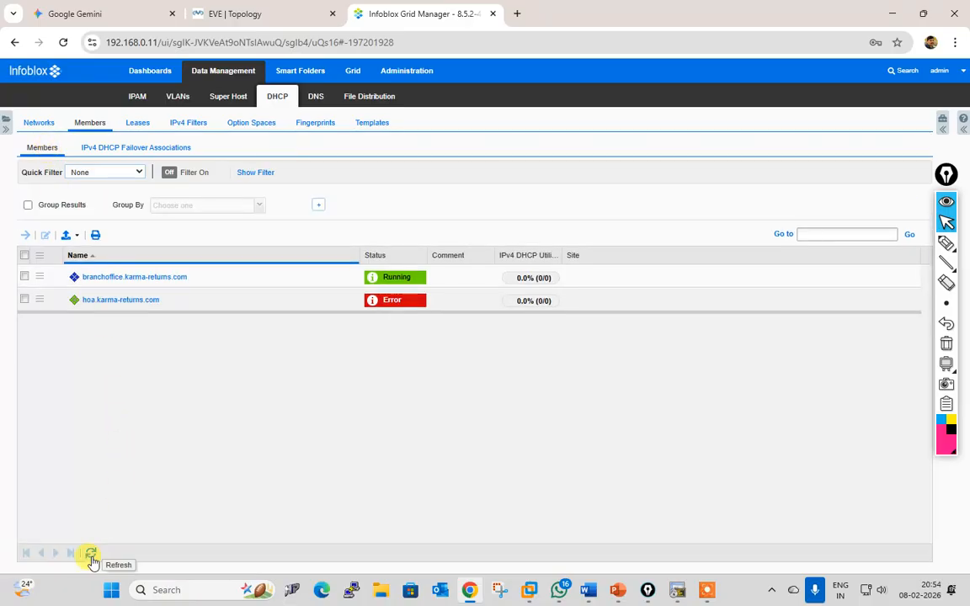
pyautogui.click(91, 556)
pyautogui.click(92, 563)
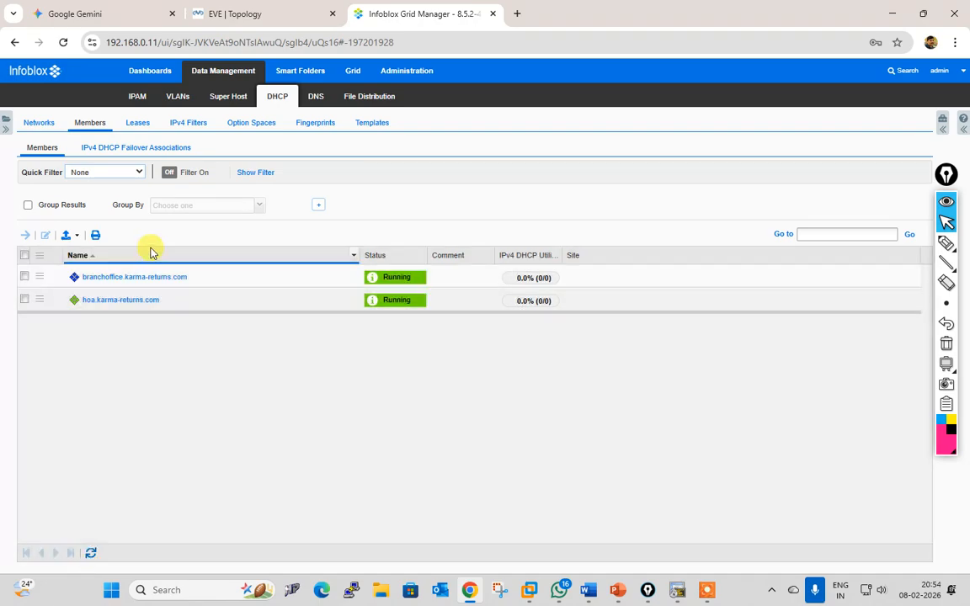
pyautogui.click(130, 150)
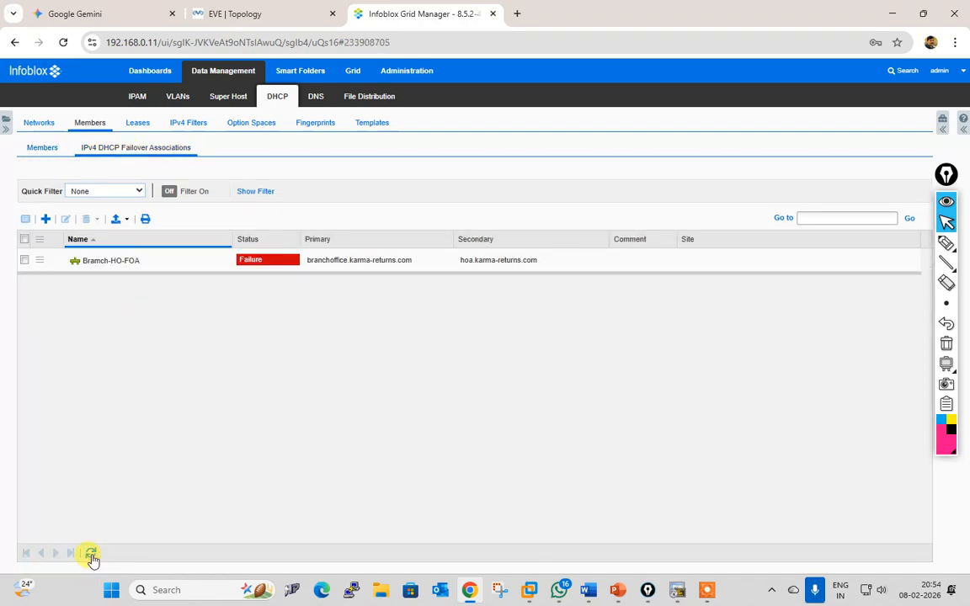
pyautogui.click(92, 560)
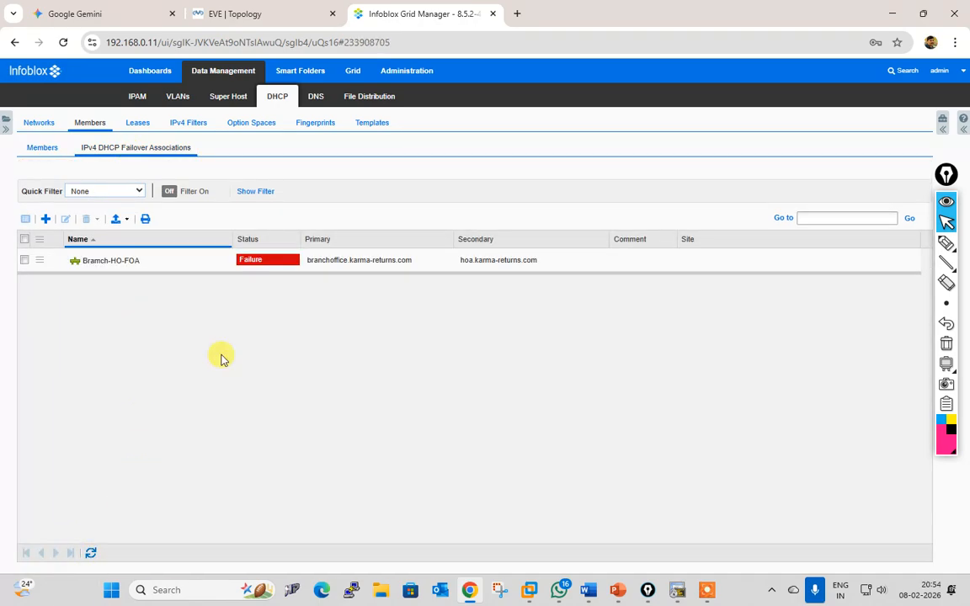
pyautogui.click(38, 124)
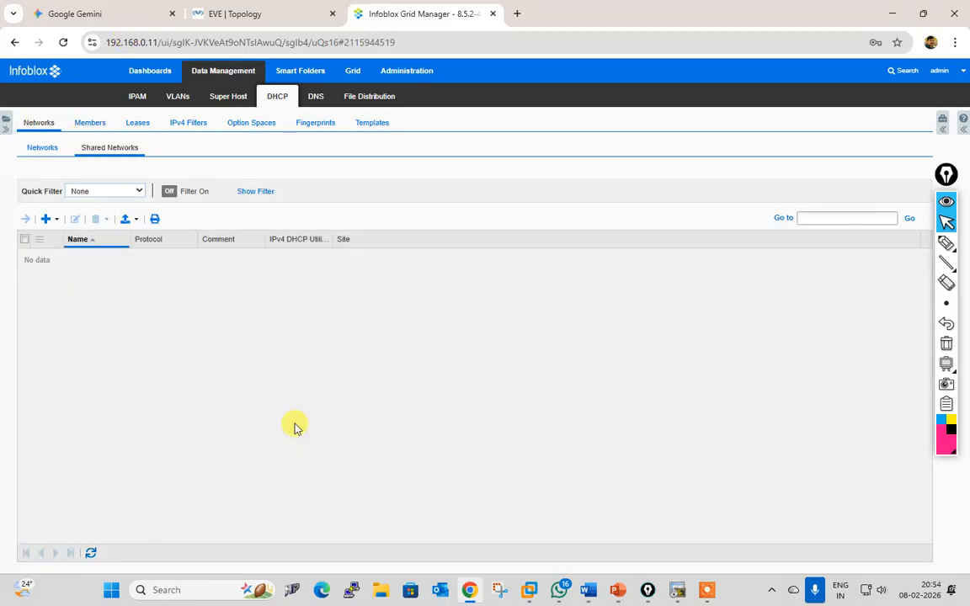
# Step: Open network 192.168.10.0/24 and add a range from 192.168.10.10 to 192.168.10.20
pyautogui.click(41, 148)
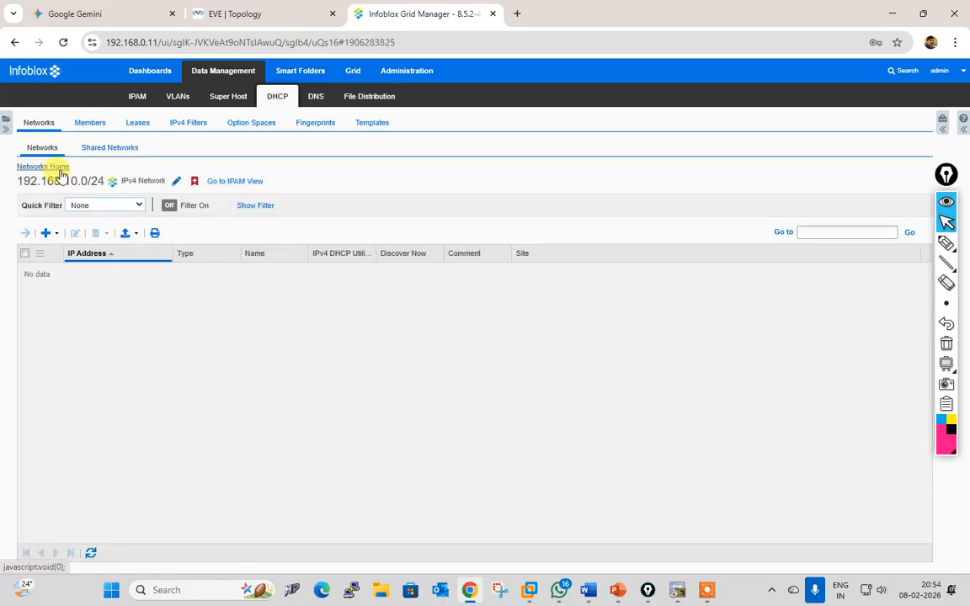
pyautogui.click(51, 167)
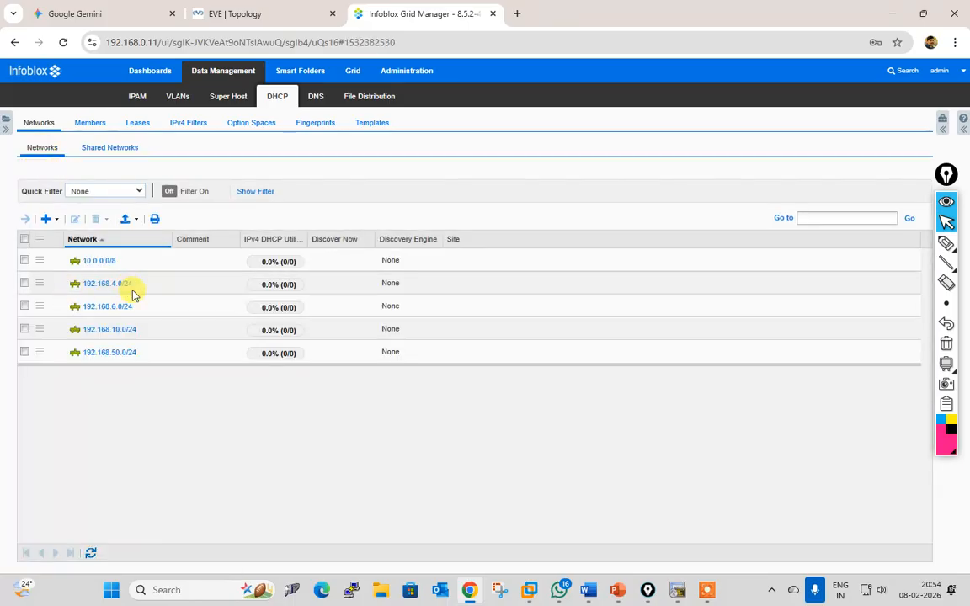
pyautogui.click(113, 329)
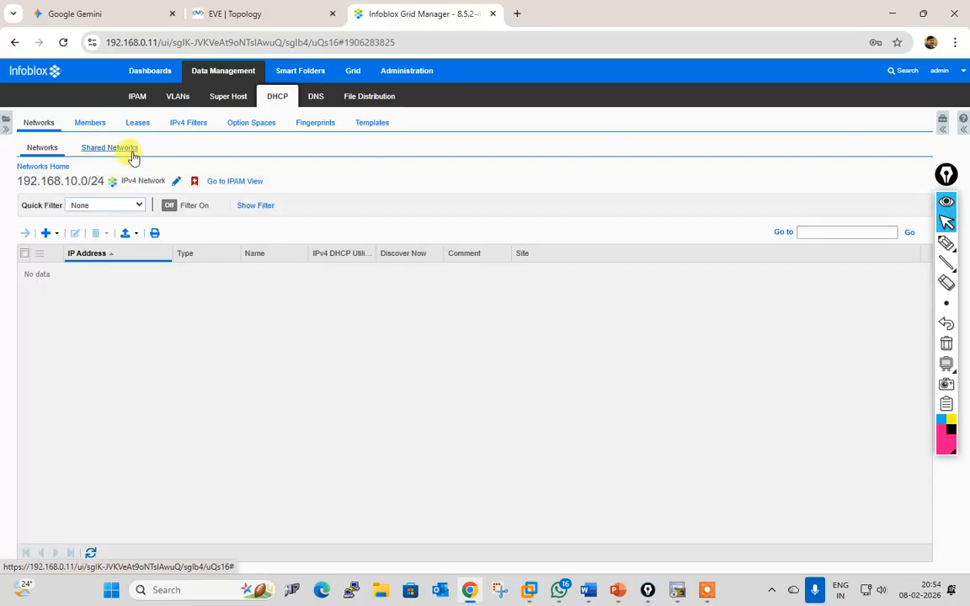
pyautogui.click(48, 233)
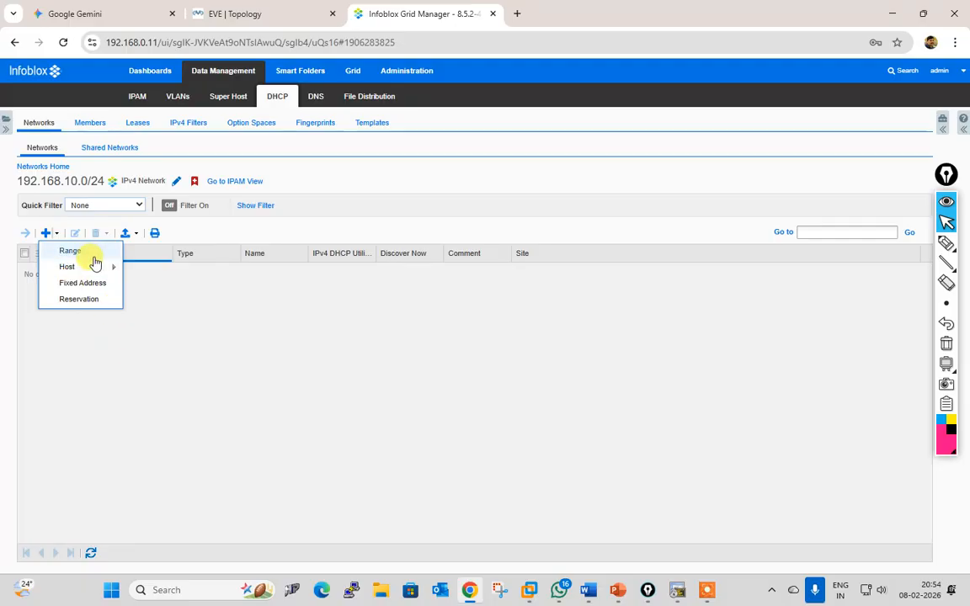
pyautogui.click(88, 253)
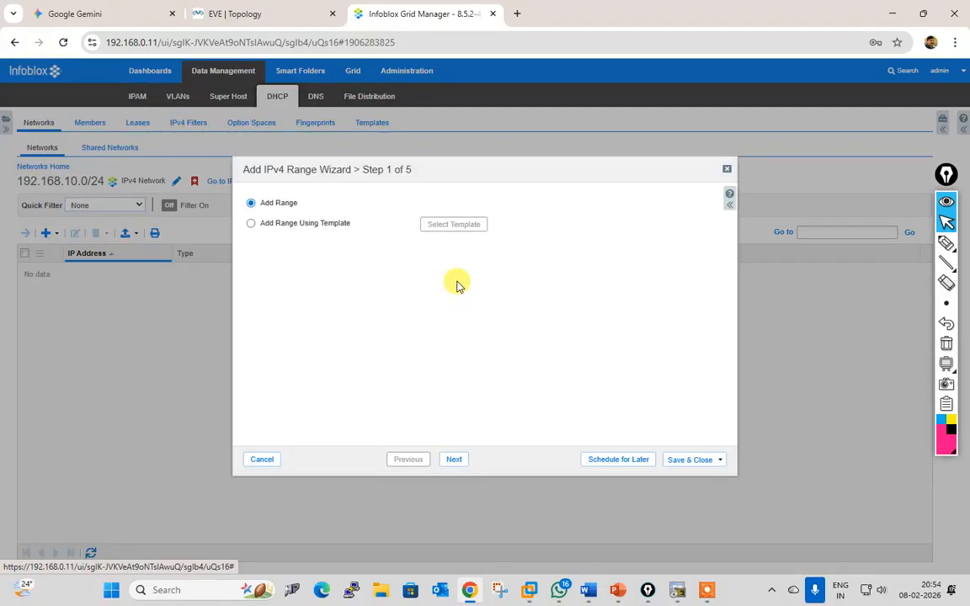
pyautogui.click(454, 460)
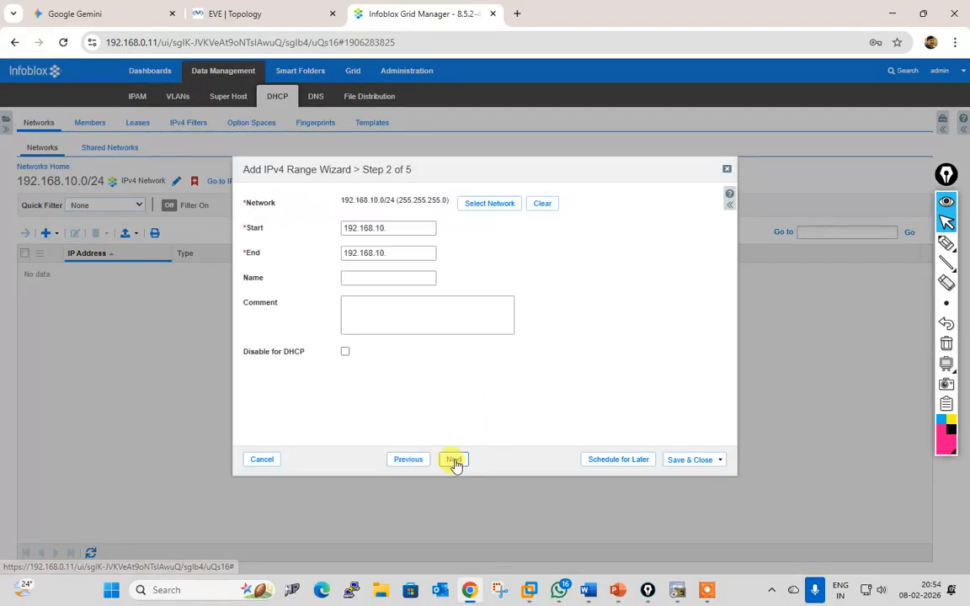
pyautogui.click(411, 229)
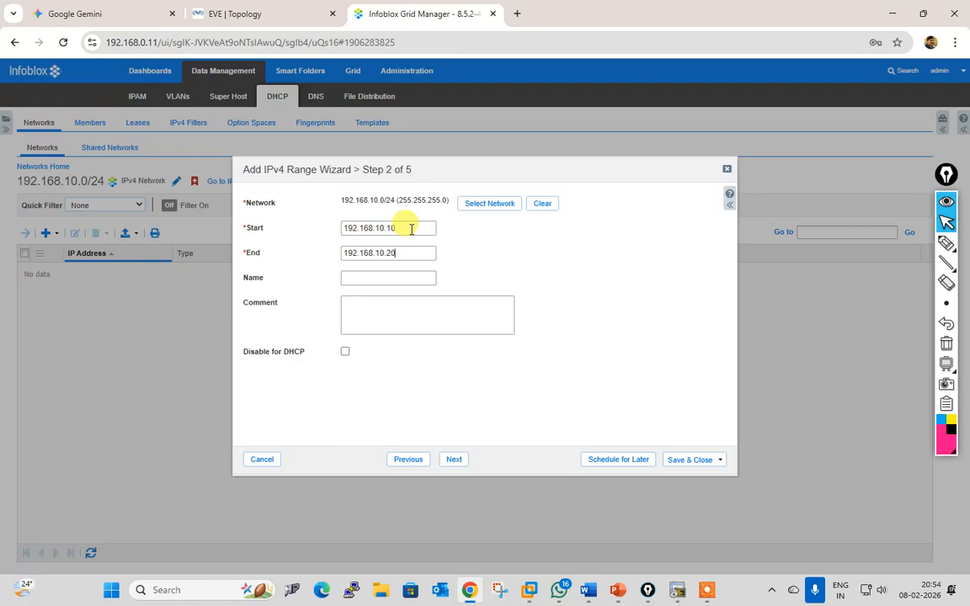
pyautogui.click(465, 461)
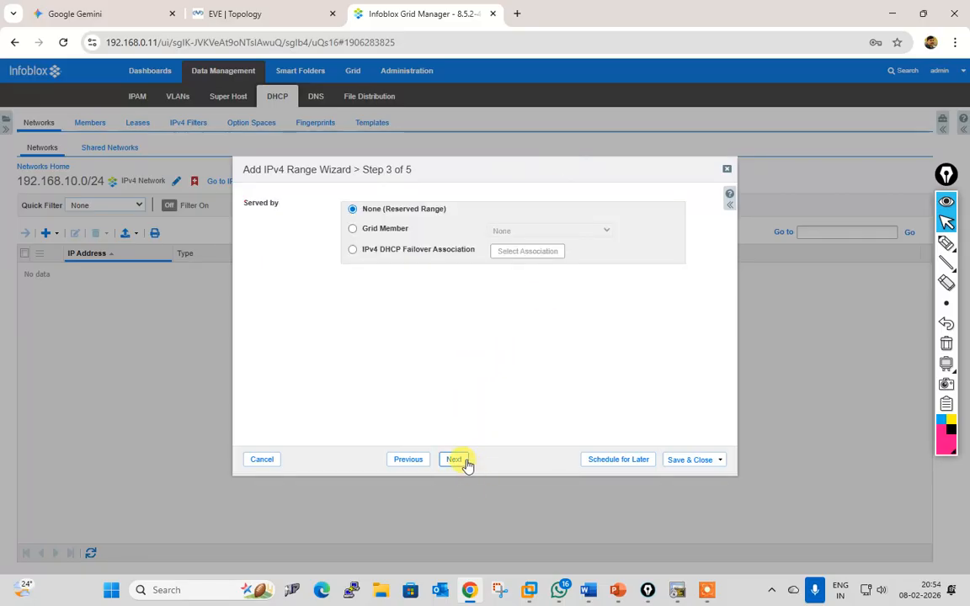
# Step: Serve the range through the Bramch-HO-FOA failover association instead of a single grid member
pyautogui.click(390, 234)
pyautogui.click(504, 231)
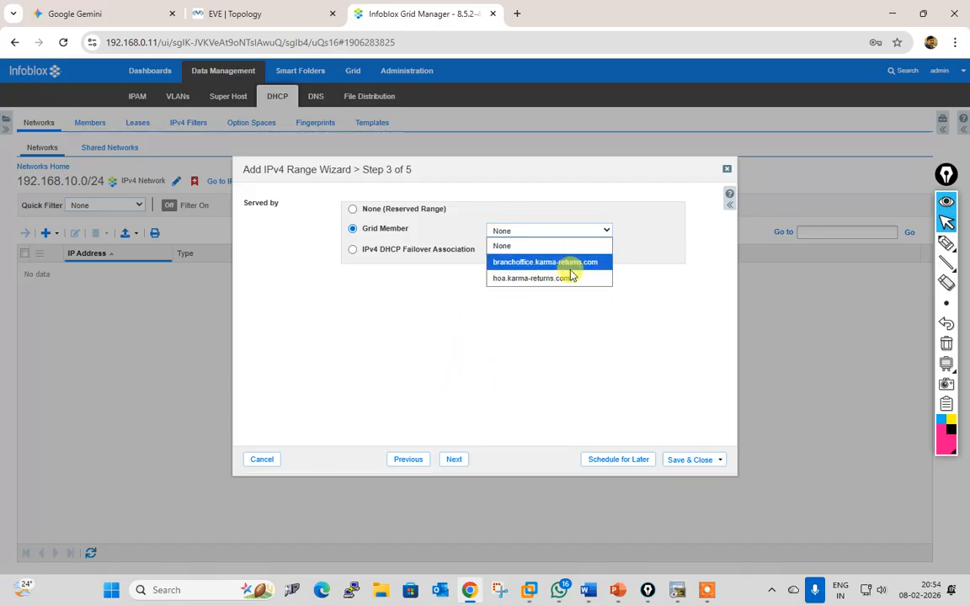
pyautogui.click(543, 262)
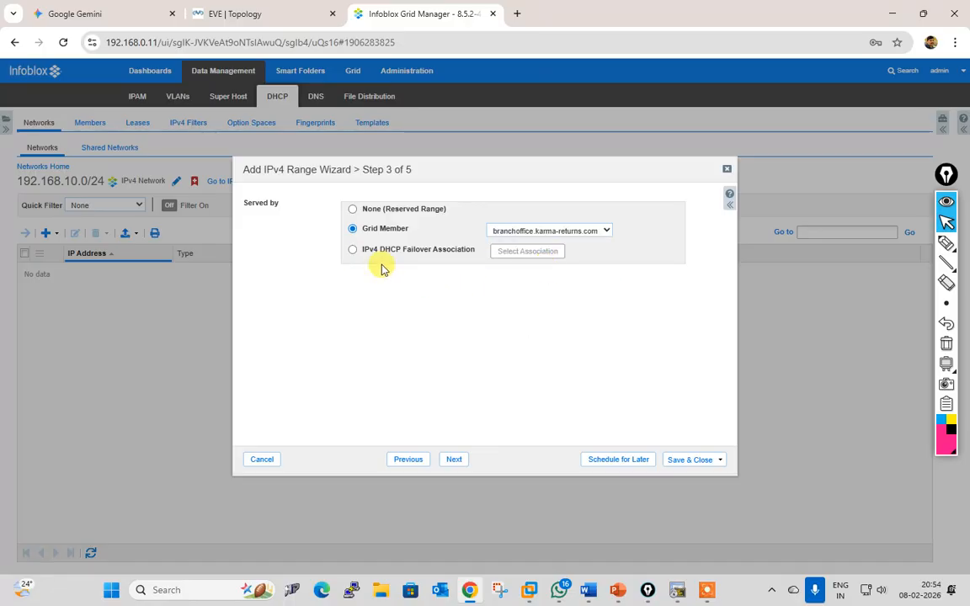
pyautogui.click(353, 250)
pyautogui.click(507, 253)
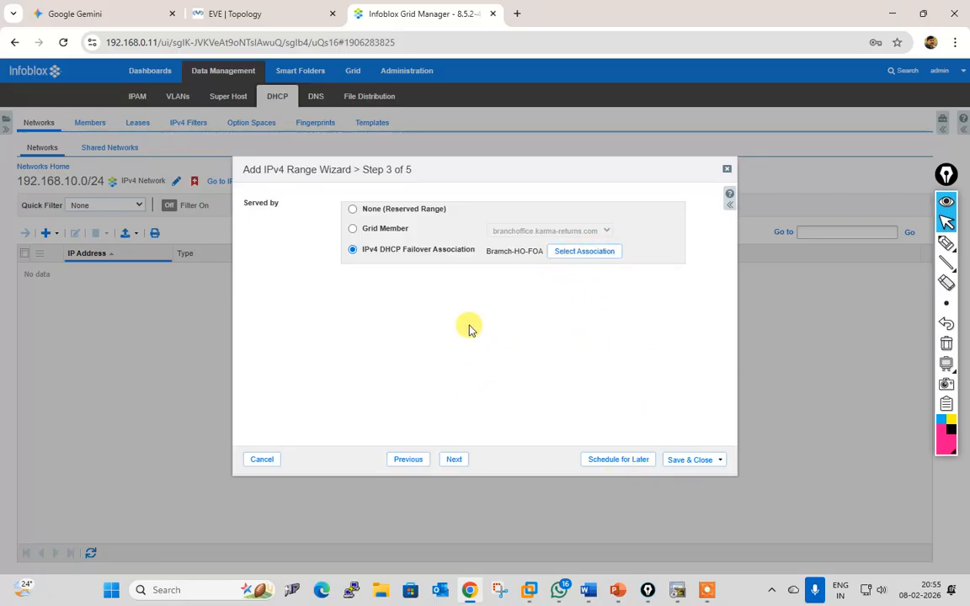
# Step: Advance past the DHCP options, attributes and scheduling pages, keeping the inherited defaults
pyautogui.click(456, 460)
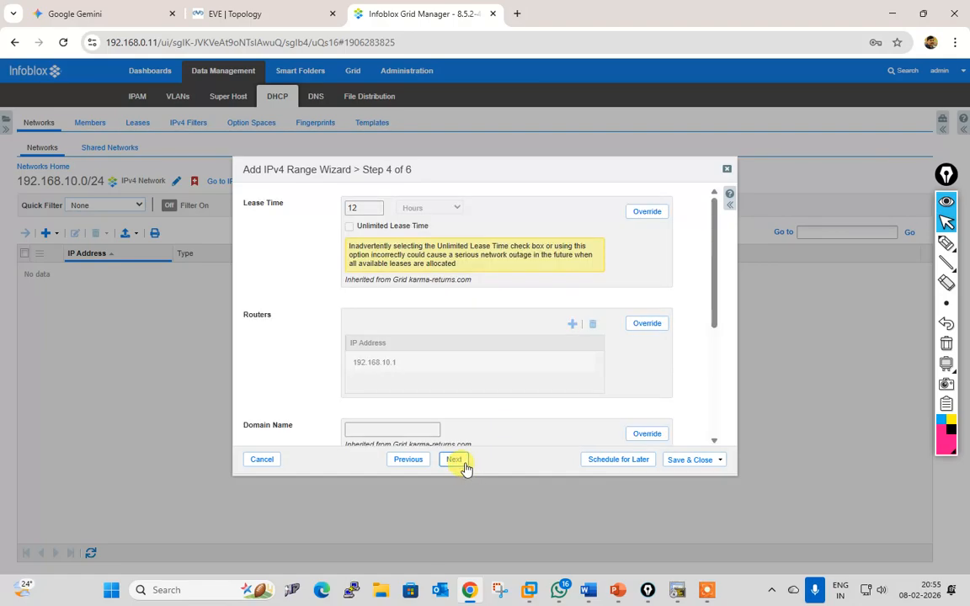
pyautogui.scroll(-5, 515, 365)
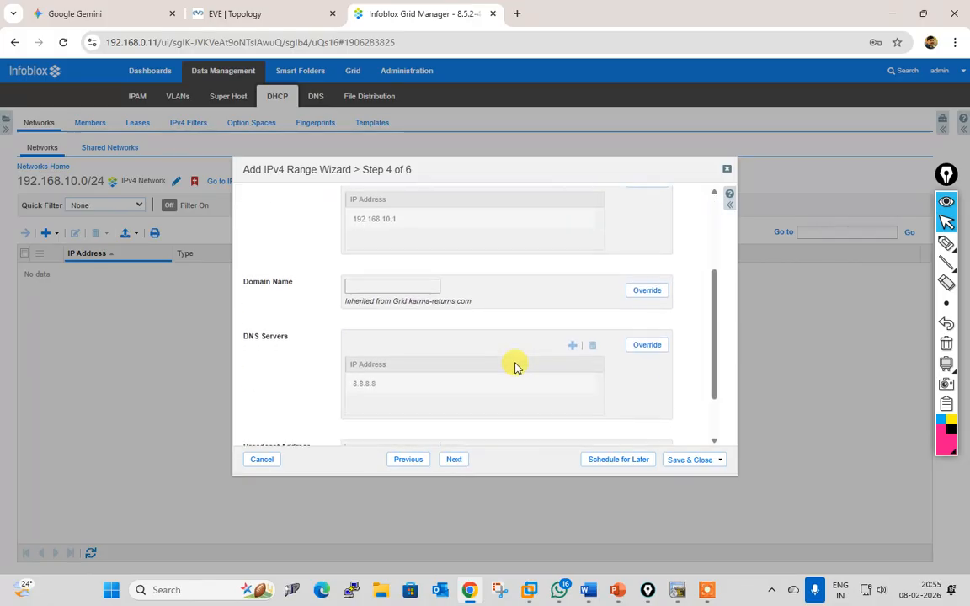
pyautogui.click(455, 460)
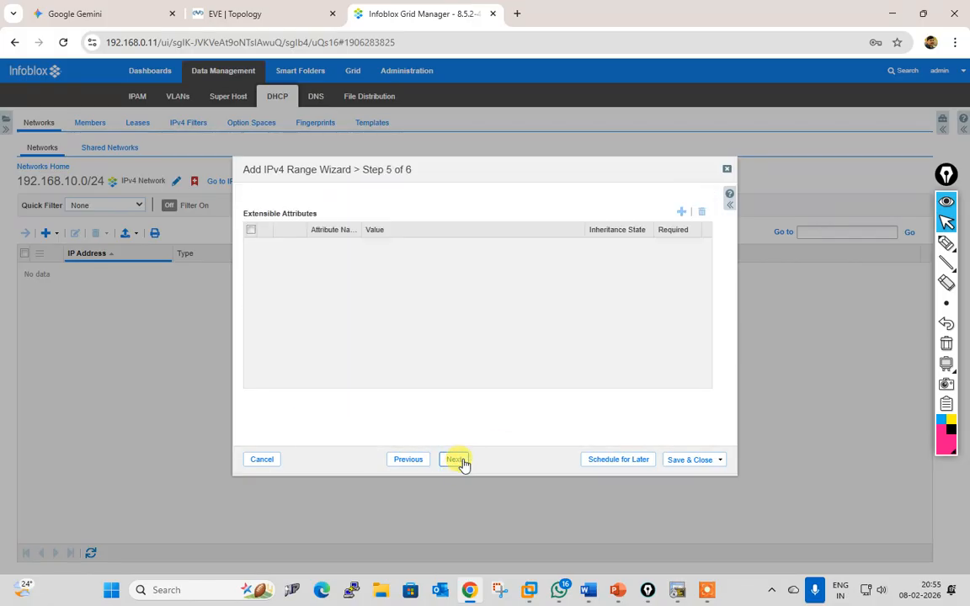
pyautogui.click(458, 461)
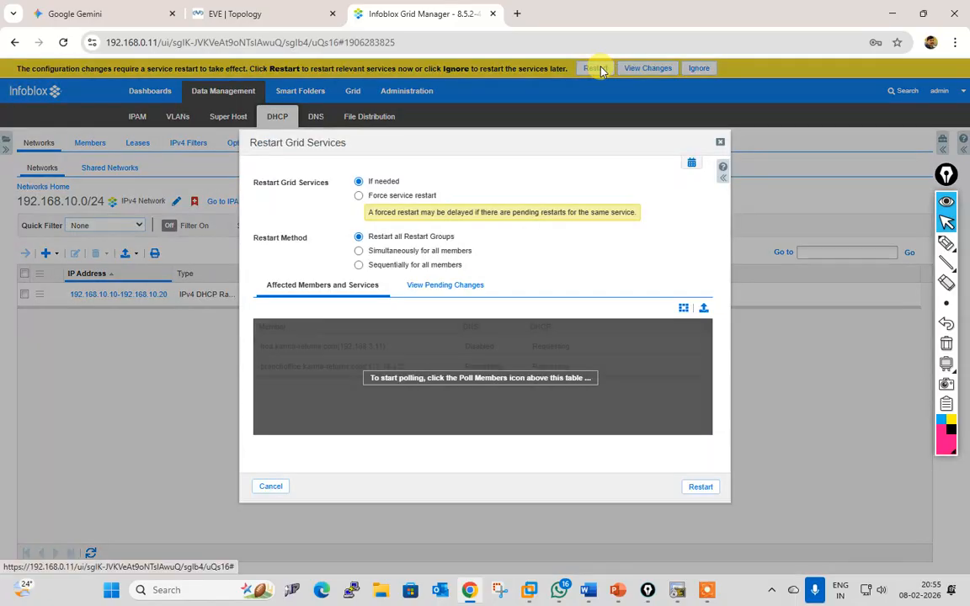
# Step: Restart the grid services, then refresh the failover association status and check the DHCP members
pyautogui.click(697, 492)
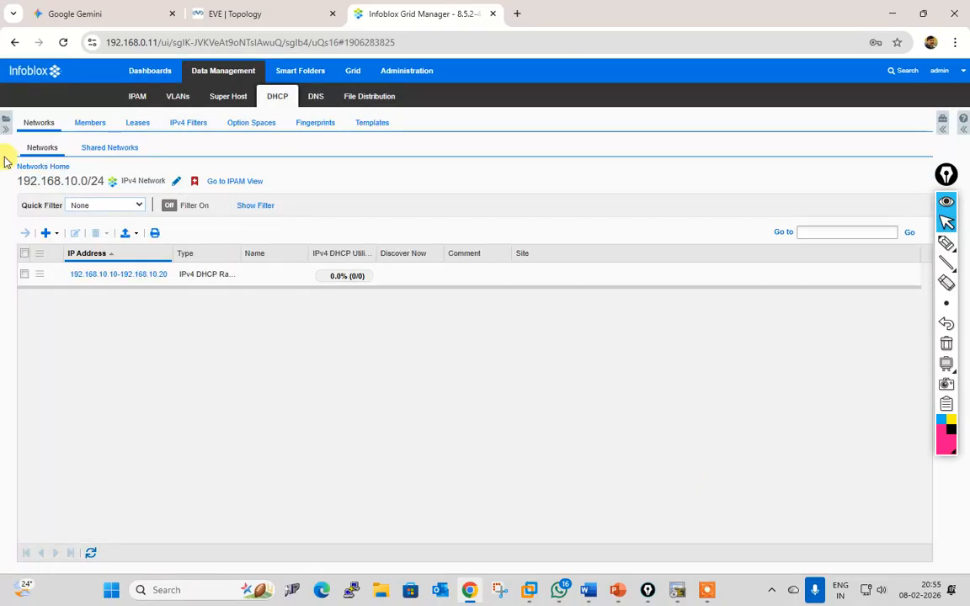
pyautogui.click(105, 149)
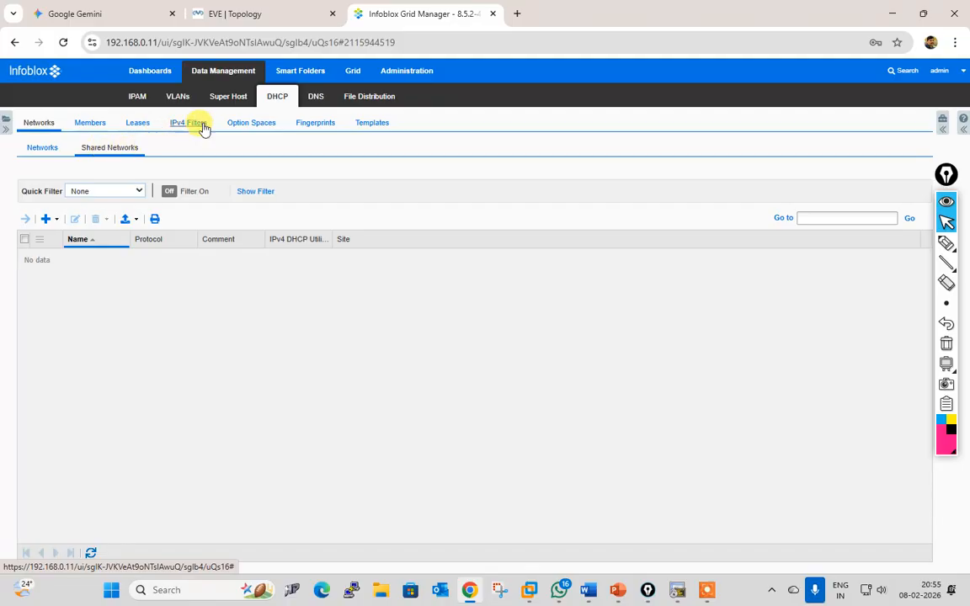
pyautogui.click(96, 129)
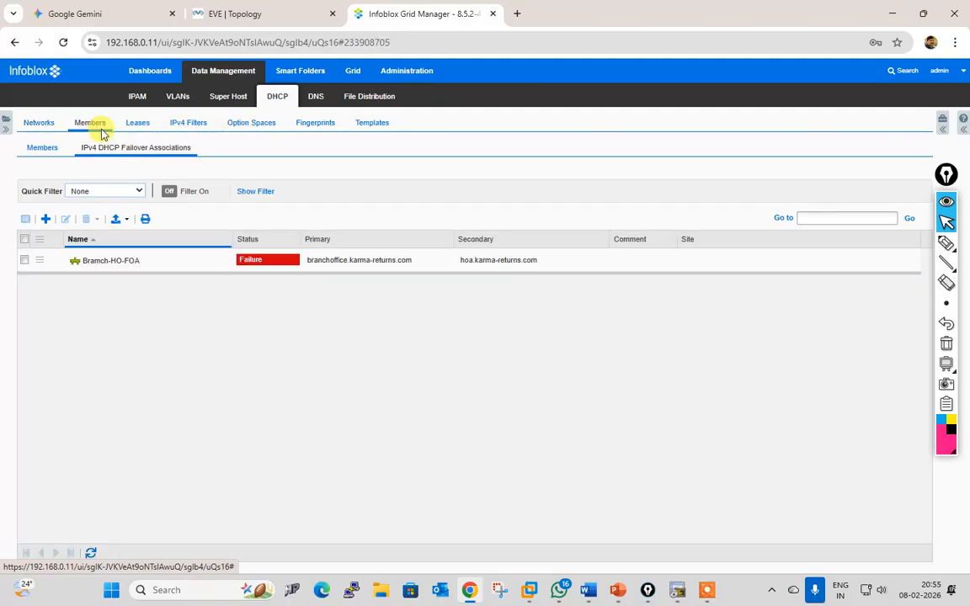
pyautogui.click(92, 554)
pyautogui.click(92, 554)
pyautogui.click(43, 153)
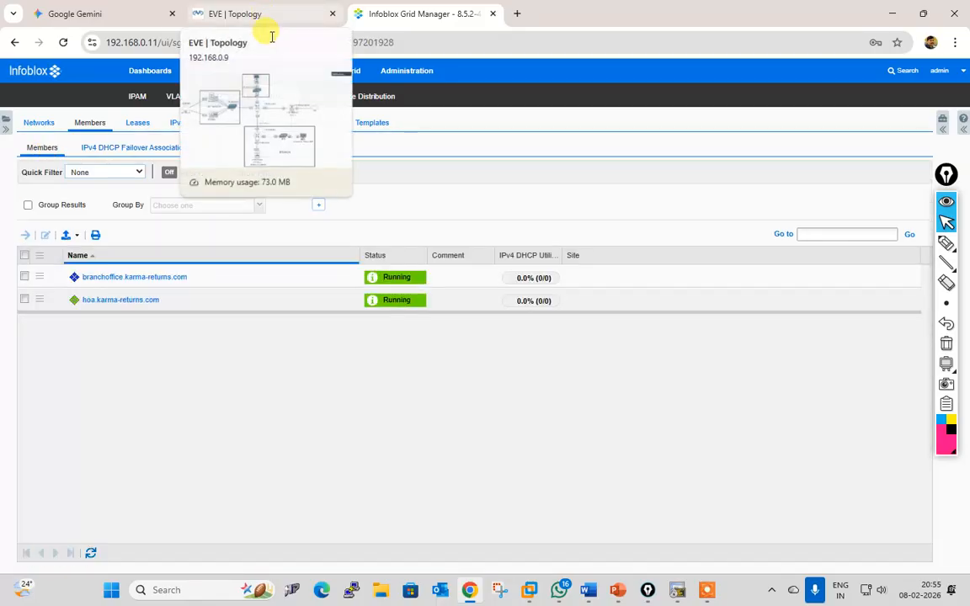
# Step: Open the R6 console in SecureCRT from the EVE topology and get a prompt
pyautogui.click(266, 17)
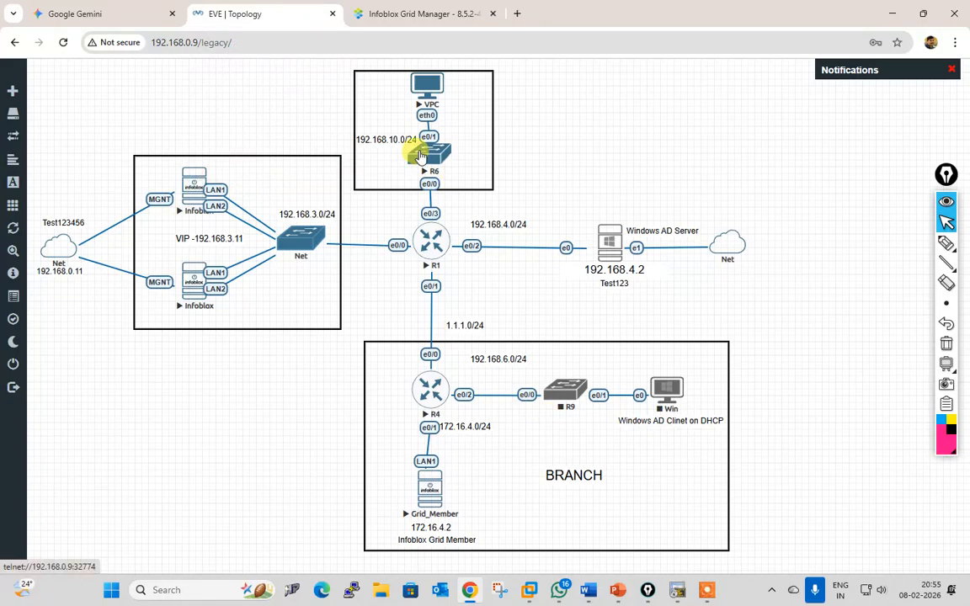
pyautogui.click(421, 157)
pyautogui.click(443, 154)
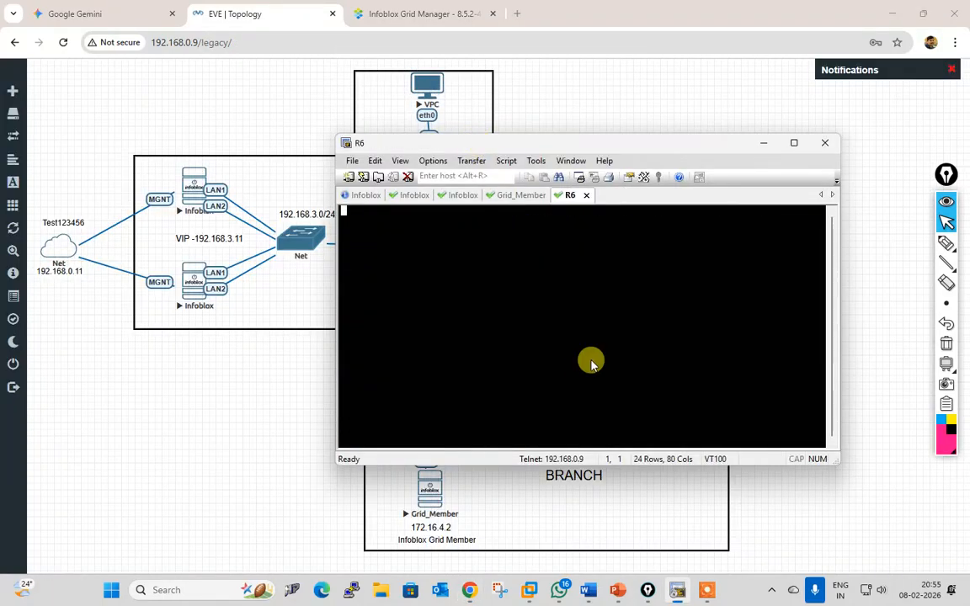
pyautogui.press('Return')
pyautogui.moveTo(476, 150); pyautogui.dragTo(611, 196)
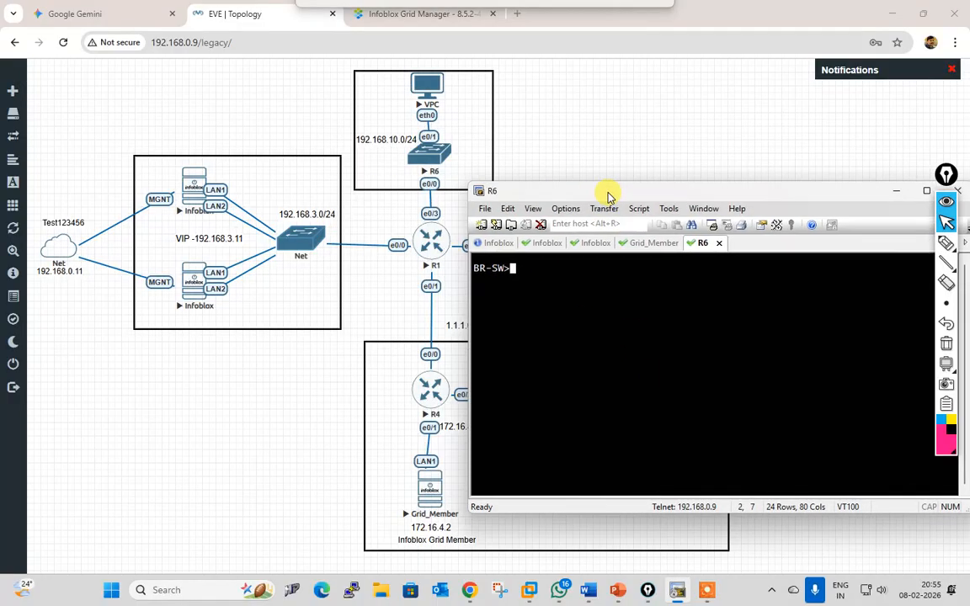
# Step: Enter privileged mode and page through show run, confirming Vlan1 at 192.168.10.1 255.255.255.0
pyautogui.write('en')
pyautogui.press('Return')
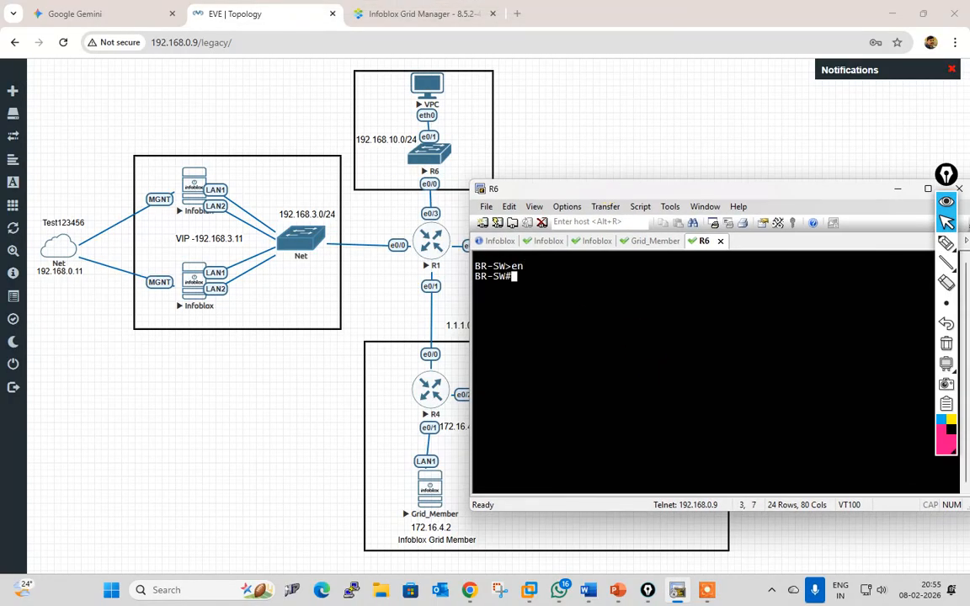
pyautogui.write('sho')
pyautogui.press('Tab')
pyautogui.write('run')
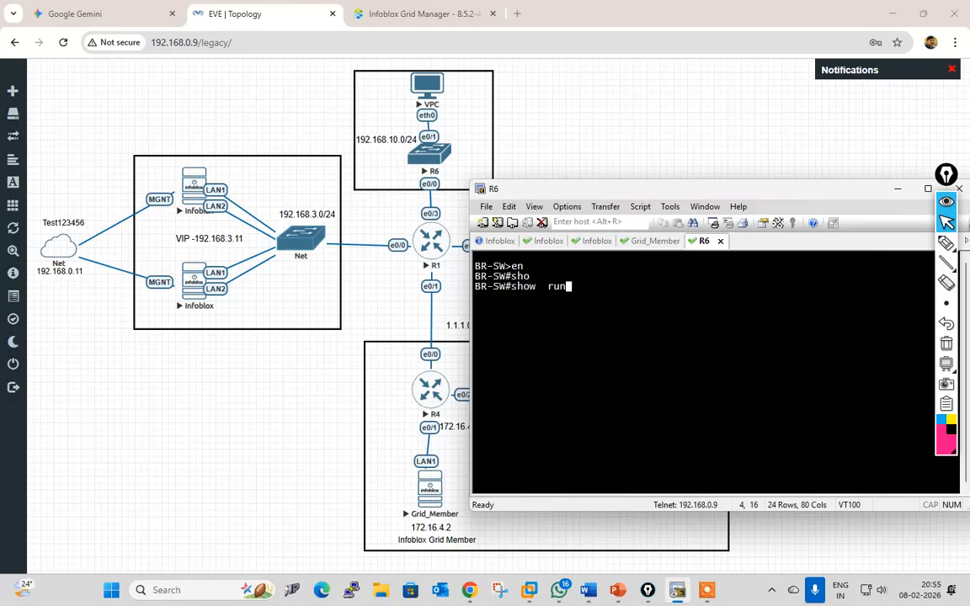
pyautogui.press('Return')
pyautogui.press('space')
pyautogui.press('space')
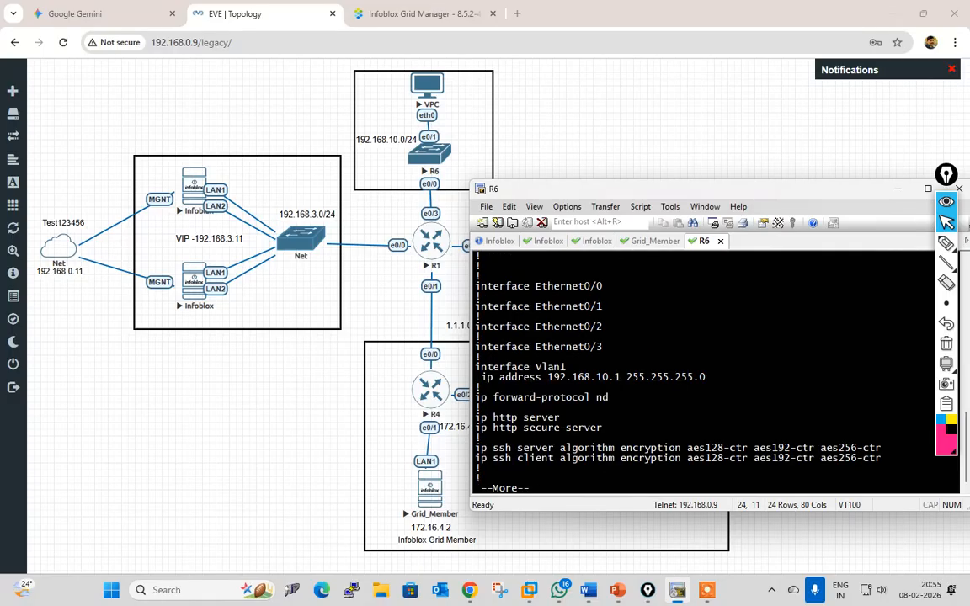
pyautogui.press('space')
pyautogui.scroll(2, 650, 425)
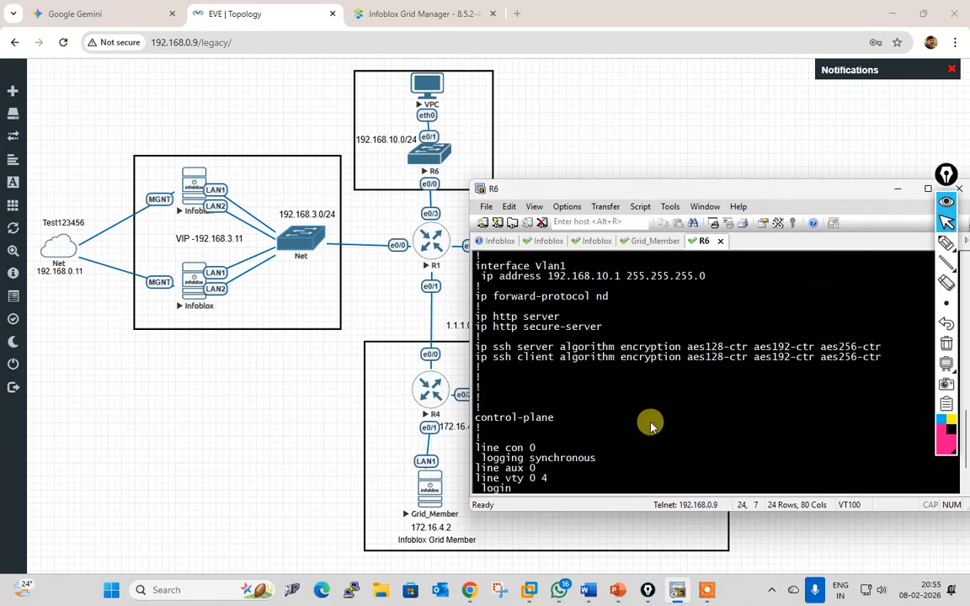
pyautogui.scroll(7, 650, 426)
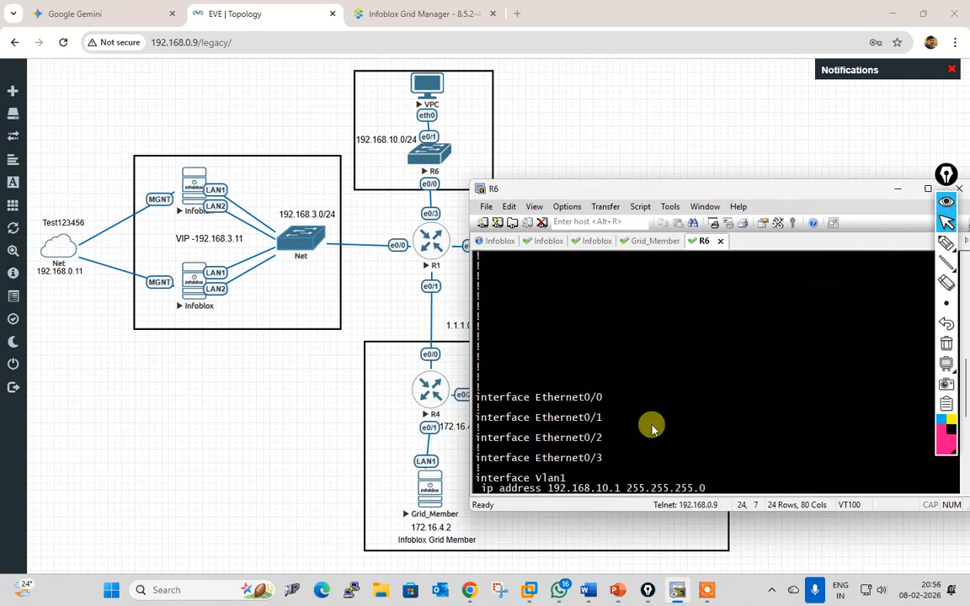
pyautogui.scroll(-8, 650, 428)
pyautogui.scroll(3, 662, 444)
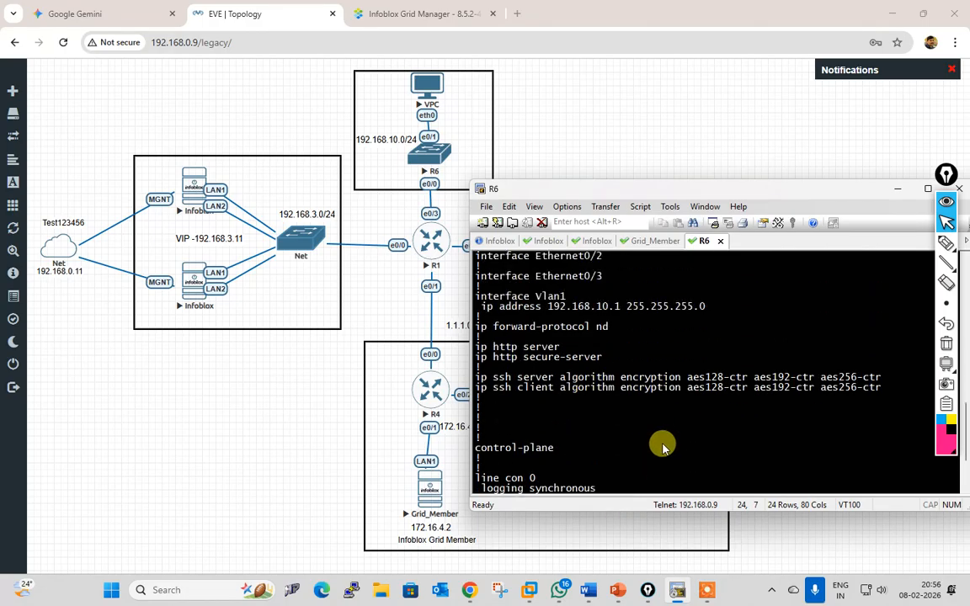
pyautogui.scroll(2, 662, 447)
pyautogui.scroll(-5, 664, 447)
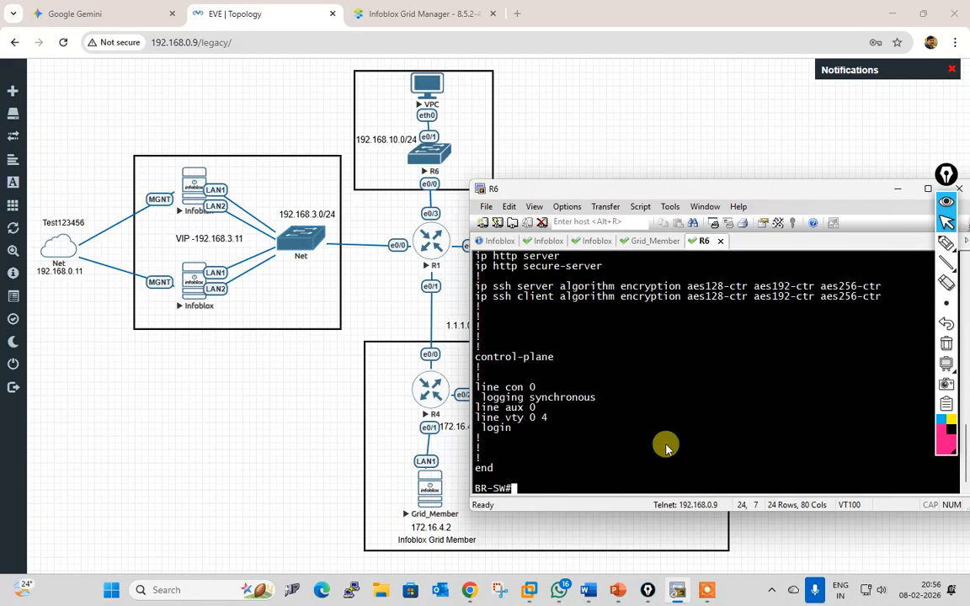
# Step: Enter global configuration and the interface Vlan 1 configuration on the switch
pyautogui.write('conf t')
pyautogui.press('Return')
pyautogui.write('ig)#i')
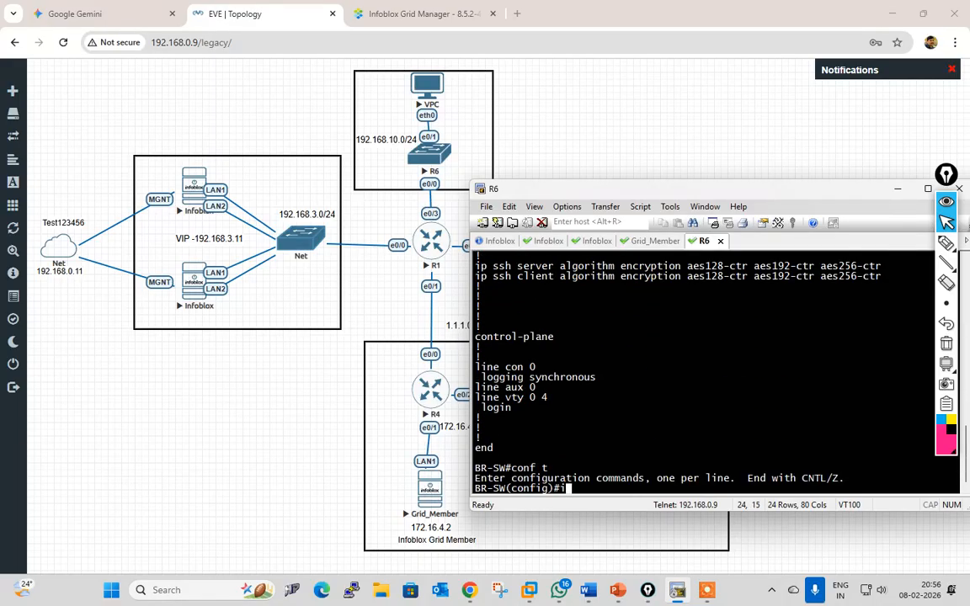
pyautogui.write('nt')
pyautogui.press('Tab')
pyautogui.write('vl')
pyautogui.press('Tab')
pyautogui.write('1')
pyautogui.press('Return')
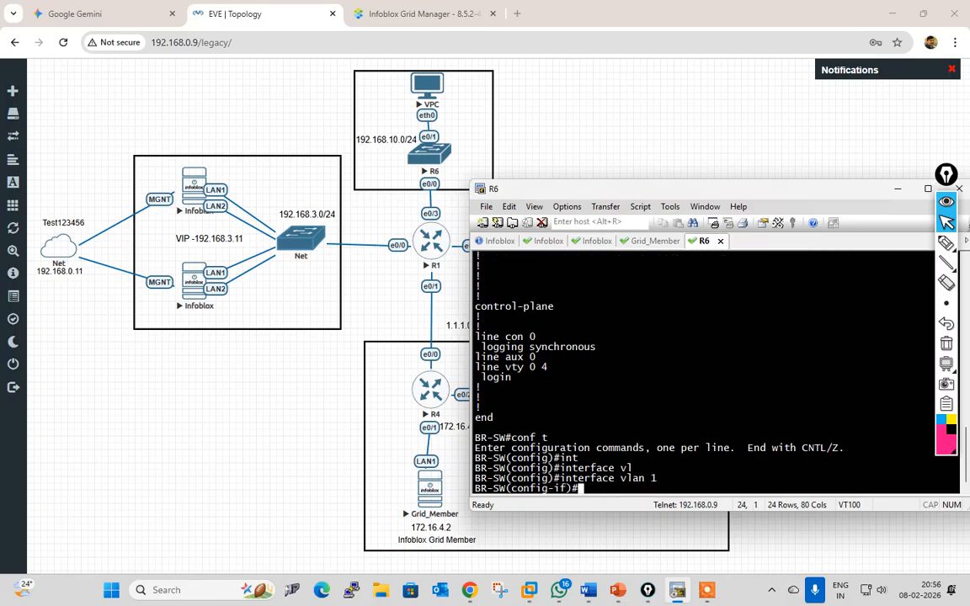
# Step: Add ip helper-address 192.168.10.1 to Vlan 1
pyautogui.write('ip he')
pyautogui.press('Tab')
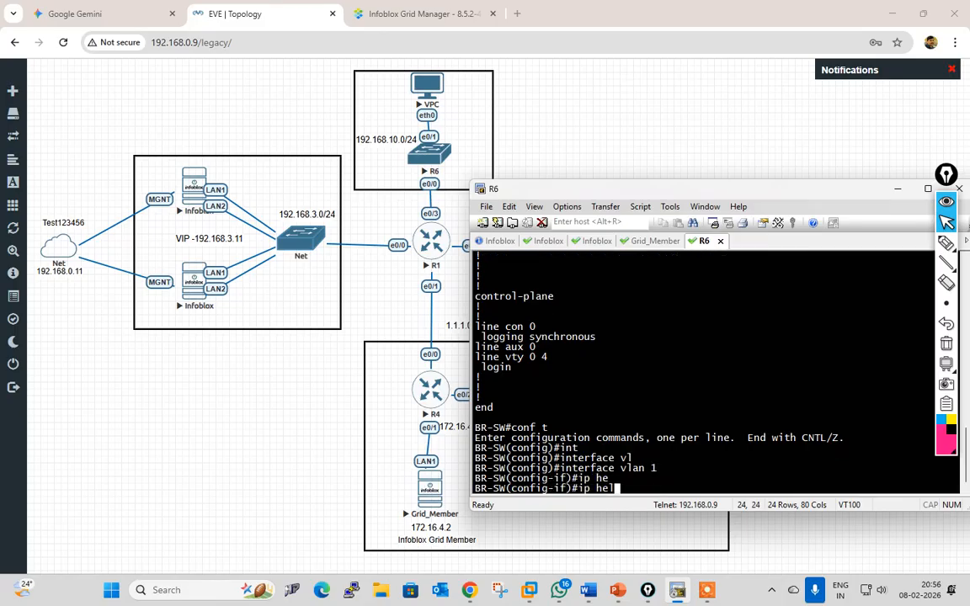
pyautogui.write('l')
pyautogui.press('Tab')
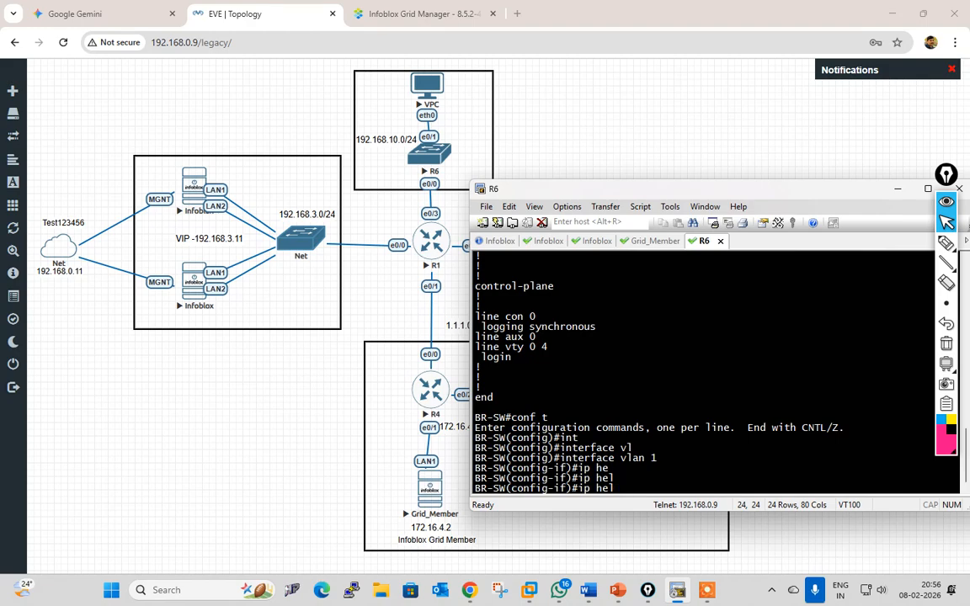
pyautogui.scroll(8, 584, 429)
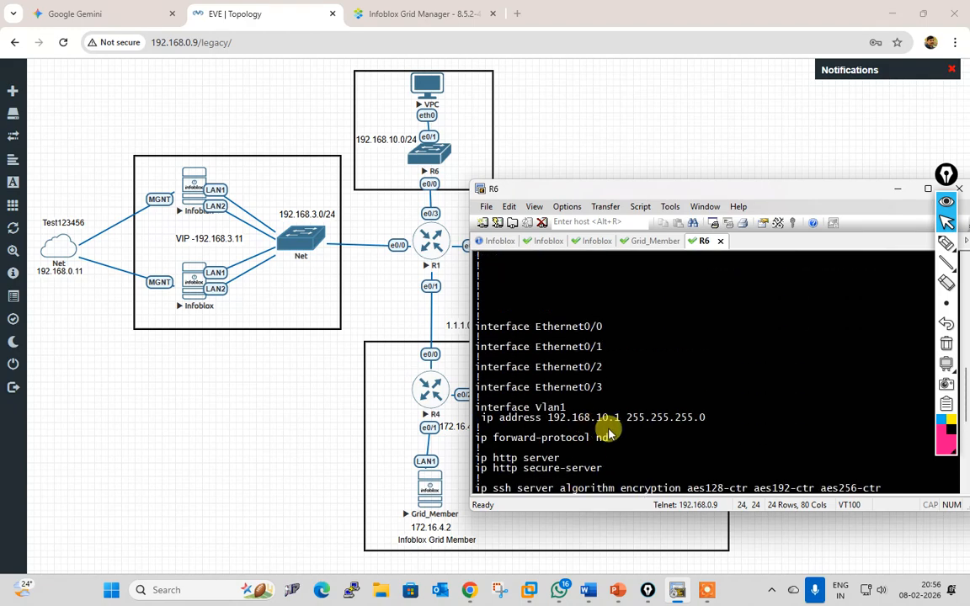
pyautogui.scroll(-8, 605, 438)
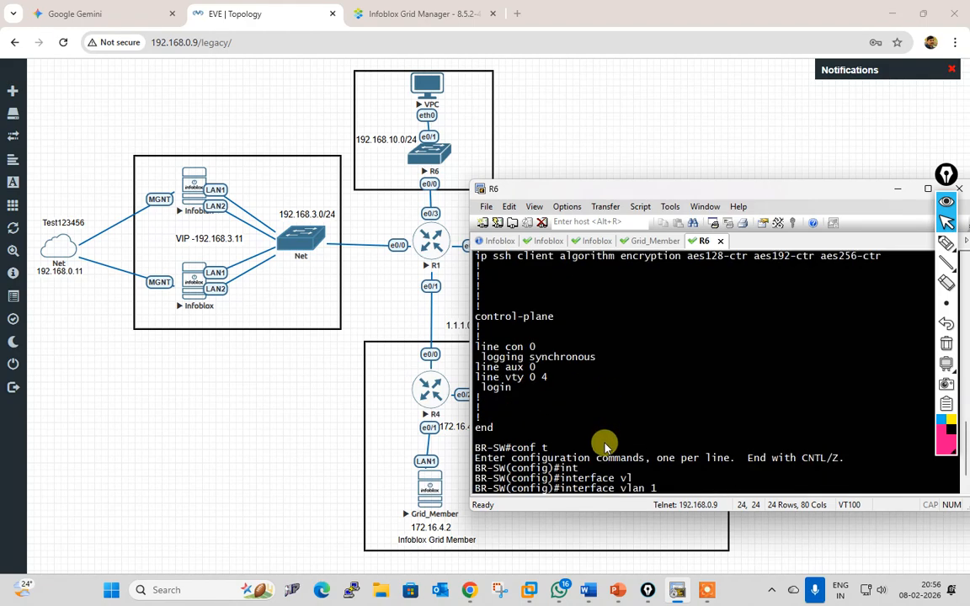
pyautogui.press('BackSpace')
pyautogui.press('BackSpace')
pyautogui.press('BackSpace')
pyautogui.press('BackSpace')
pyautogui.press('BackSpace')
pyautogui.press('BackSpace')
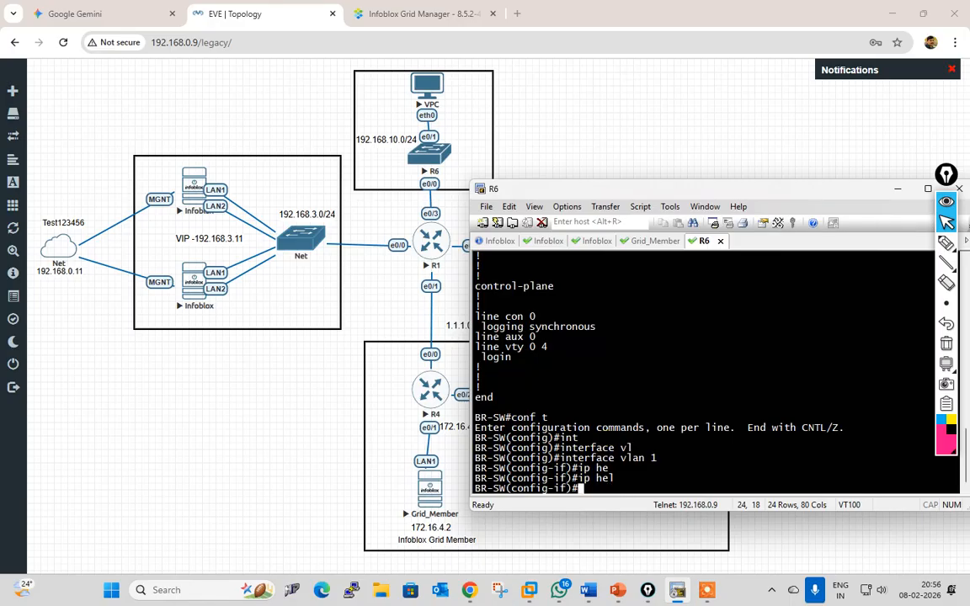
pyautogui.write('hel')
pyautogui.press('Tab')
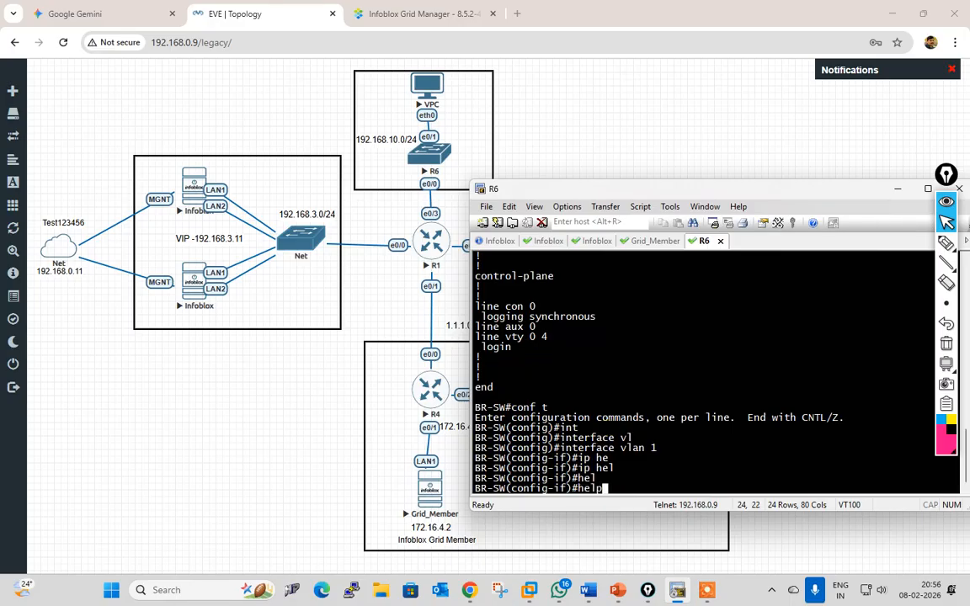
pyautogui.press('BackSpace')
pyautogui.press('BackSpace')
pyautogui.press('BackSpace')
pyautogui.press('BackSpace')
pyautogui.write('ip help')
pyautogui.press('Tab')
pyautogui.write('19')
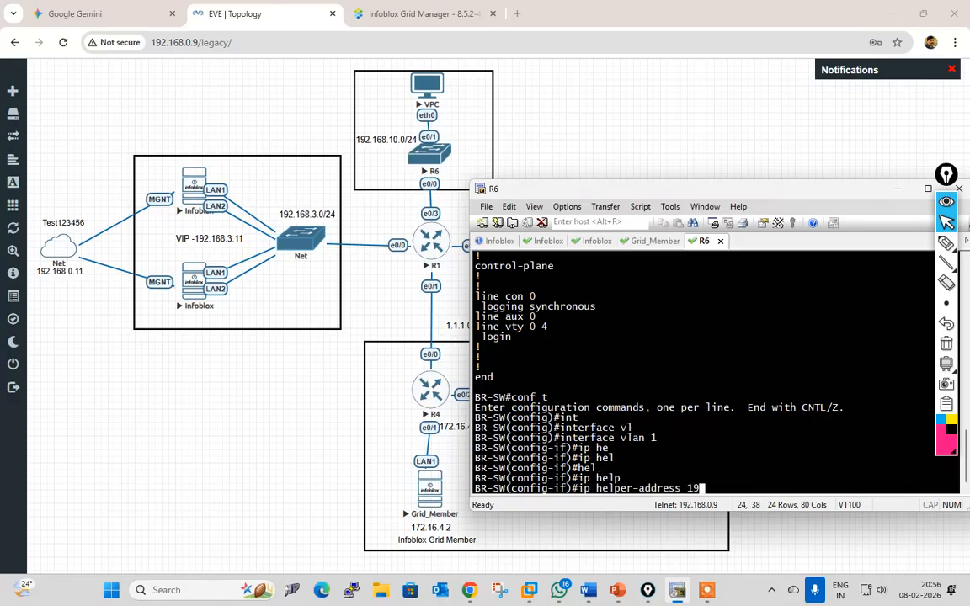
pyautogui.write('2.168.10.1')
pyautogui.press('Return')
# Step: Add helper addresses 172.16.4.2 and 192.168.3.11 to Vlan 1
pyautogui.press('Up')
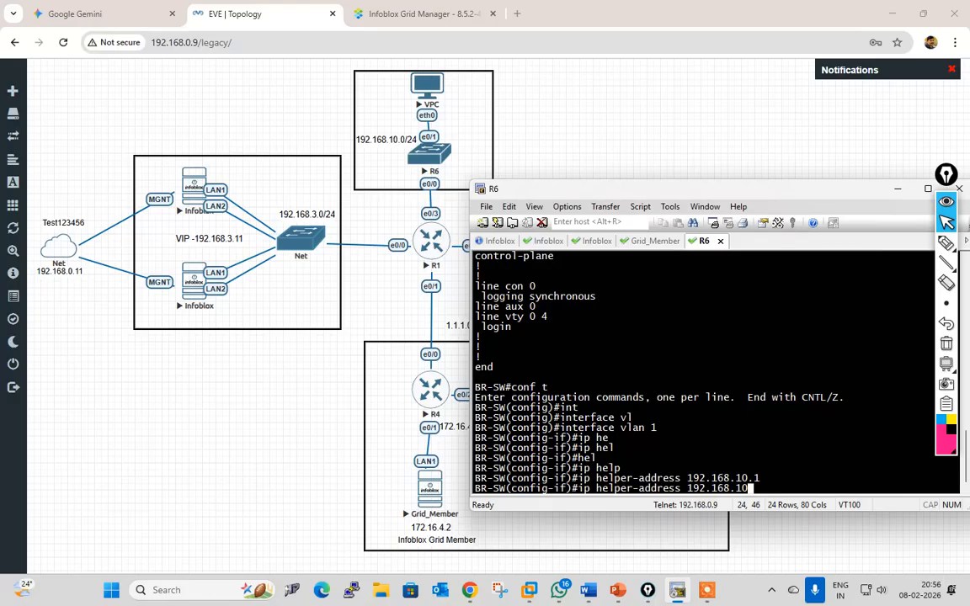
pyautogui.press('BackSpace')
pyautogui.press('BackSpace')
pyautogui.press('BackSpace')
pyautogui.press('BackSpace')
pyautogui.press('BackSpace')
pyautogui.press('BackSpace')
pyautogui.press('BackSpace')
pyautogui.press('BackSpace')
pyautogui.press('BackSpace')
pyautogui.press('BackSpace')
pyautogui.write('192.16')
pyautogui.press('BackSpace')
pyautogui.press('BackSpace')
pyautogui.press('BackSpace')
pyautogui.press('BackSpace')
pyautogui.press('BackSpace')
pyautogui.press('BackSpace')
pyautogui.write('172.16.4.2')
pyautogui.press('Return')
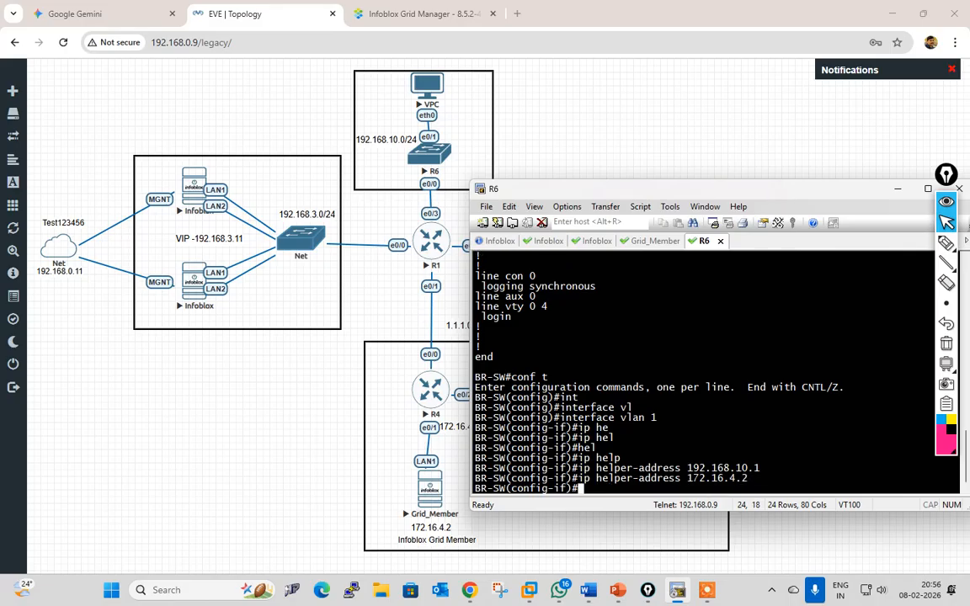
pyautogui.press('Up')
pyautogui.press('BackSpace')
pyautogui.press('BackSpace')
pyautogui.press('BackSpace')
pyautogui.press('BackSpace')
pyautogui.press('BackSpace')
pyautogui.press('BackSpace')
pyautogui.press('BackSpace')
pyautogui.press('BackSpace')
pyautogui.press('BackSpace')
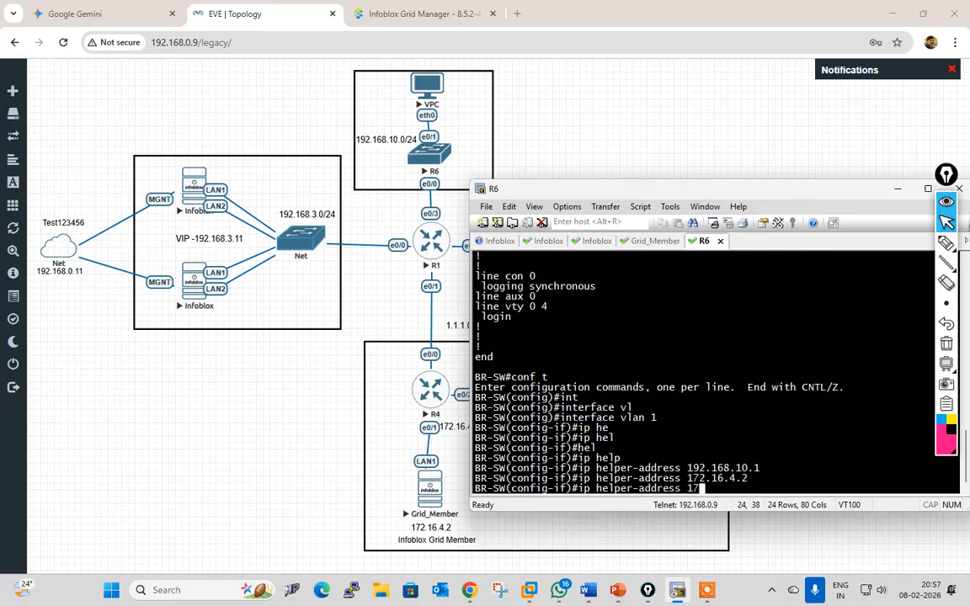
pyautogui.write('192.168.3.11')
pyautogui.press('Return')
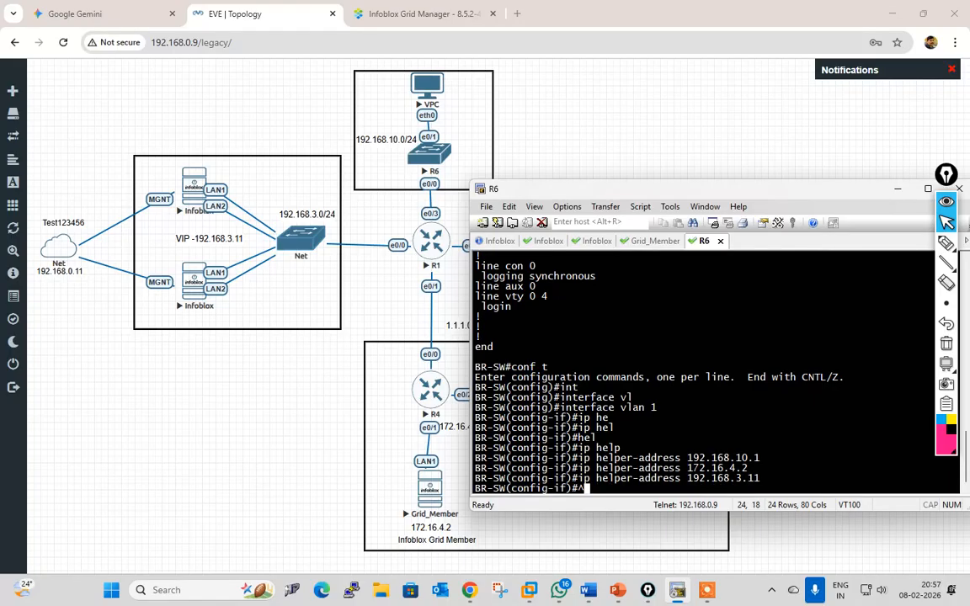
# Step: Leave configuration mode and save the configuration with wr
pyautogui.hotkey('ctrl', 'z')
pyautogui.write('wr')
pyautogui.press('Return')
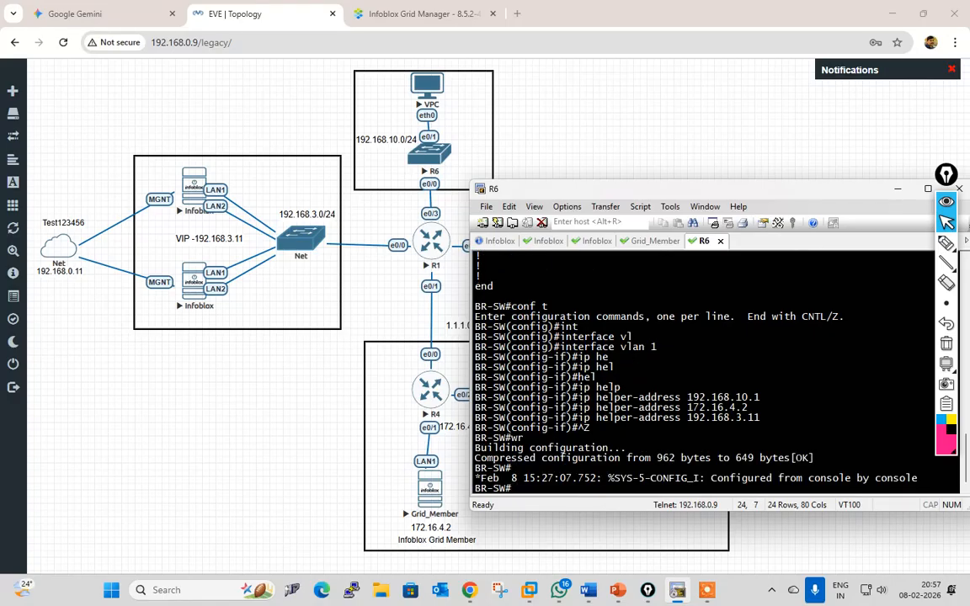
pyautogui.press('Return')
pyautogui.press('Return')
pyautogui.press('Return')
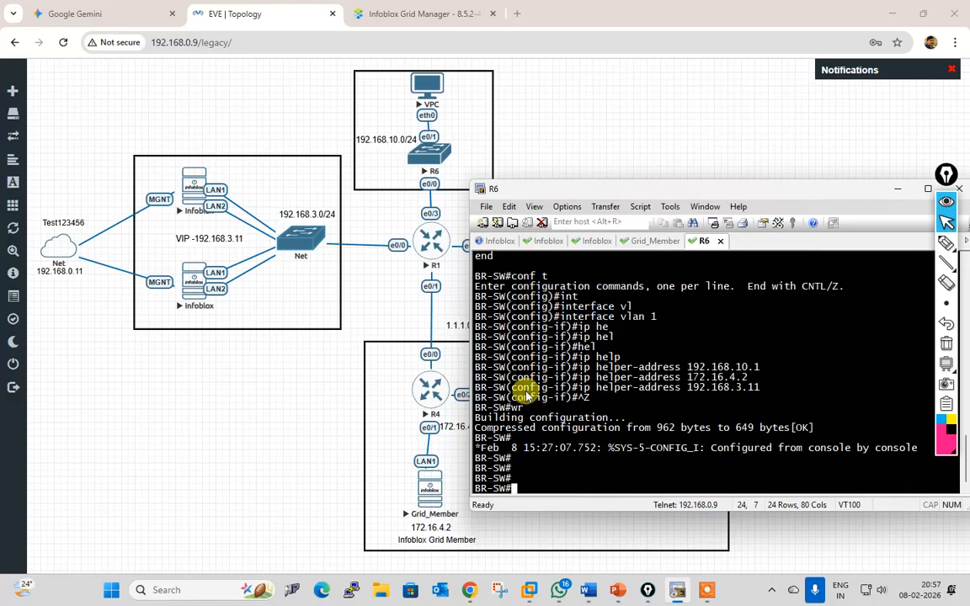
# Step: Open the VPC console and run ip dhcp twice, both failing with Can't find dhcp server
pyautogui.click(419, 87)
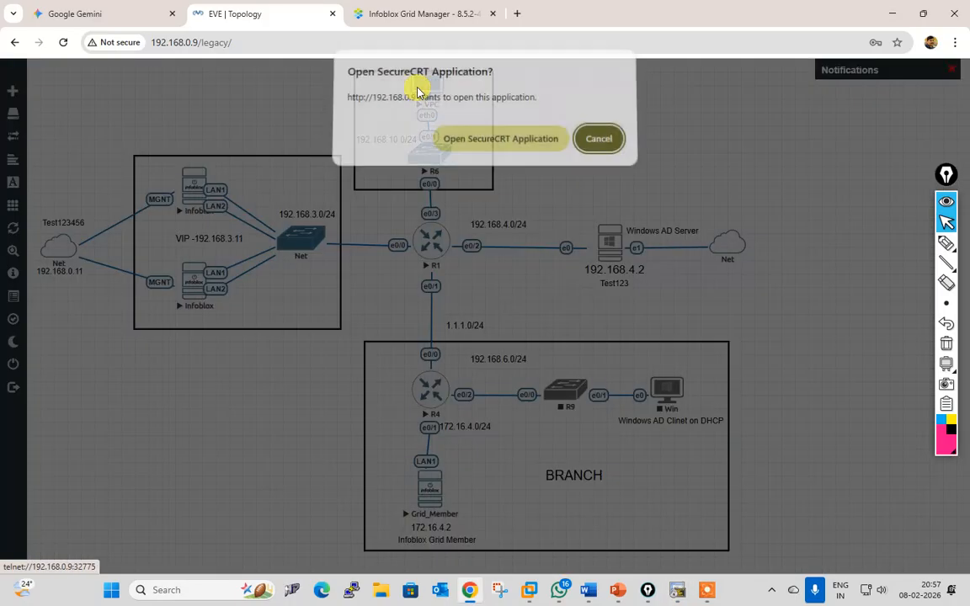
pyautogui.click(485, 140)
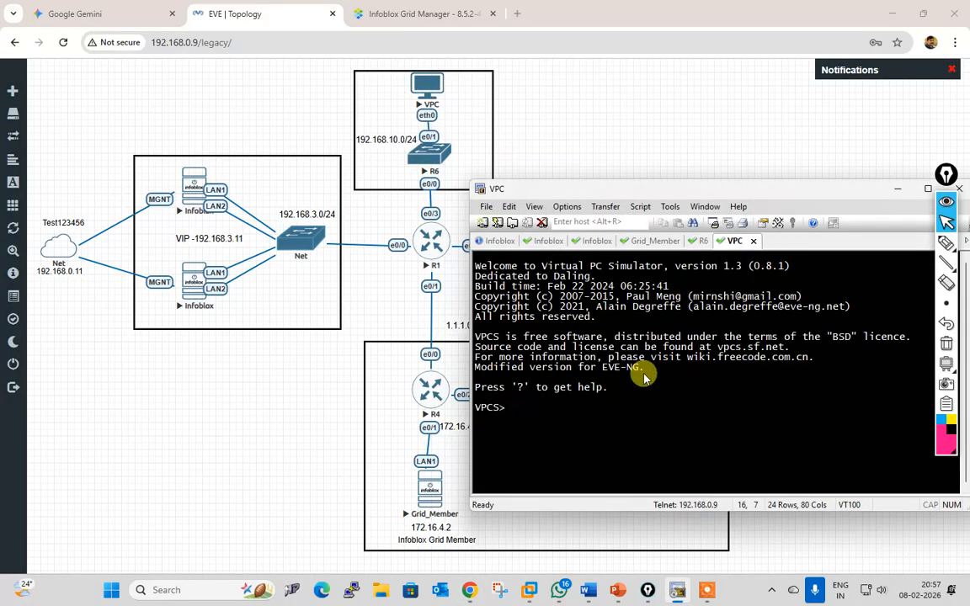
pyautogui.write('ip dhcp')
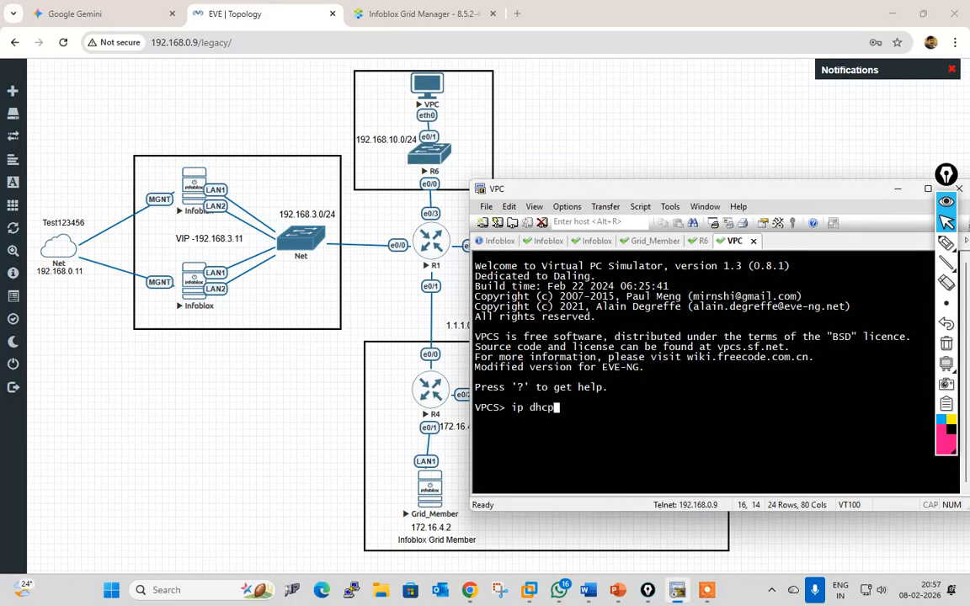
pyautogui.press('Return')
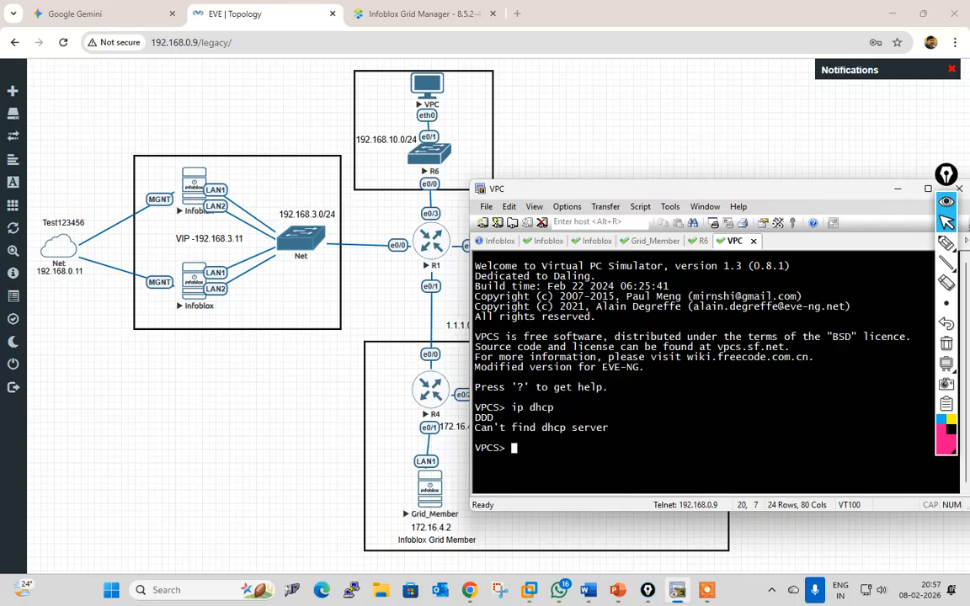
pyautogui.press('Up')
pyautogui.press('Return')
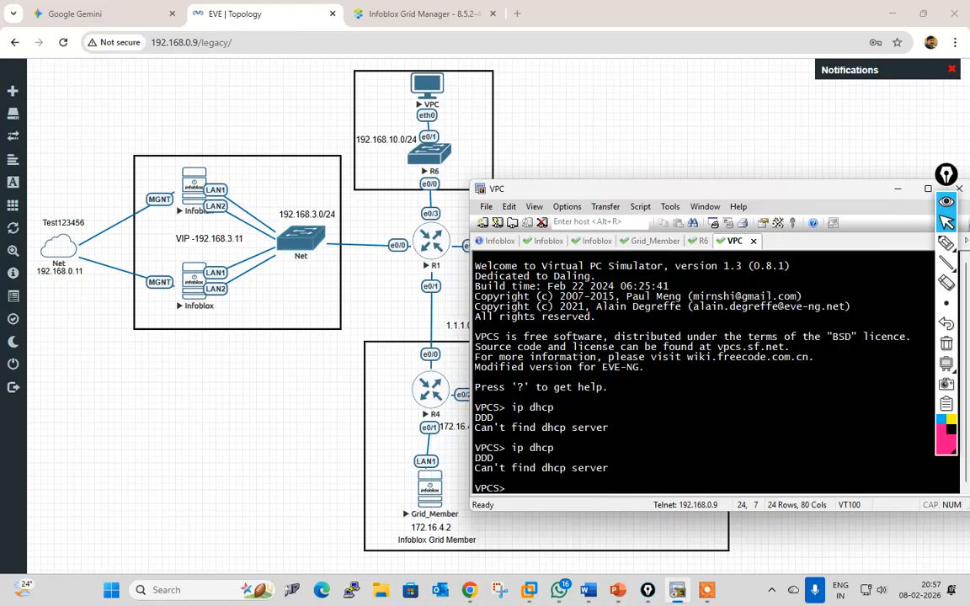
pyautogui.write('showrun')
pyautogui.press('BackSpace')
pyautogui.press('BackSpace')
pyautogui.press('BackSpace')
pyautogui.press('BackSpace')
pyautogui.press('BackSpace')
pyautogui.press('BackSpace')
pyautogui.press('BackSpace')
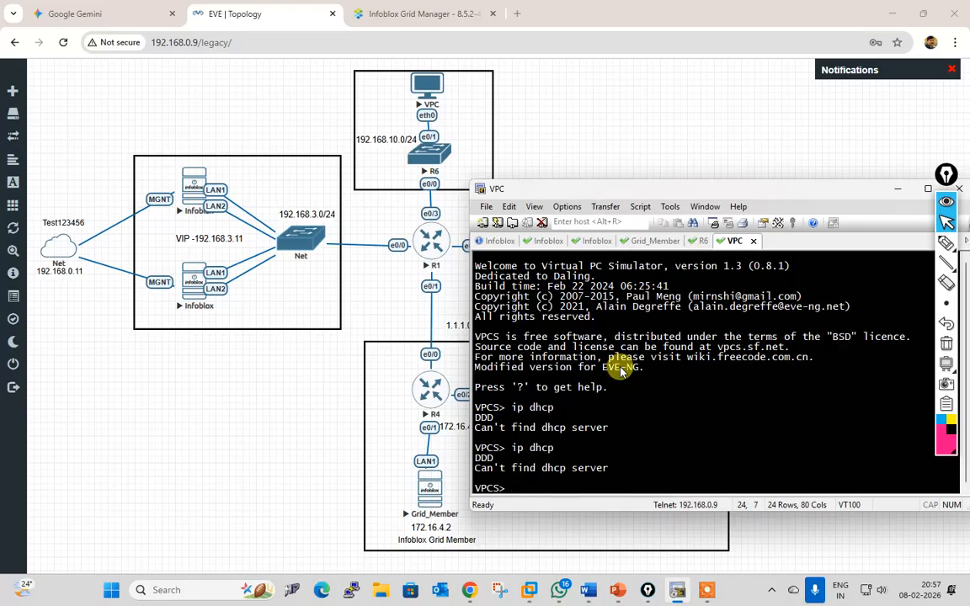
# Step: On R6, display the running configuration and page to the Vlan1 section
pyautogui.click(696, 241)
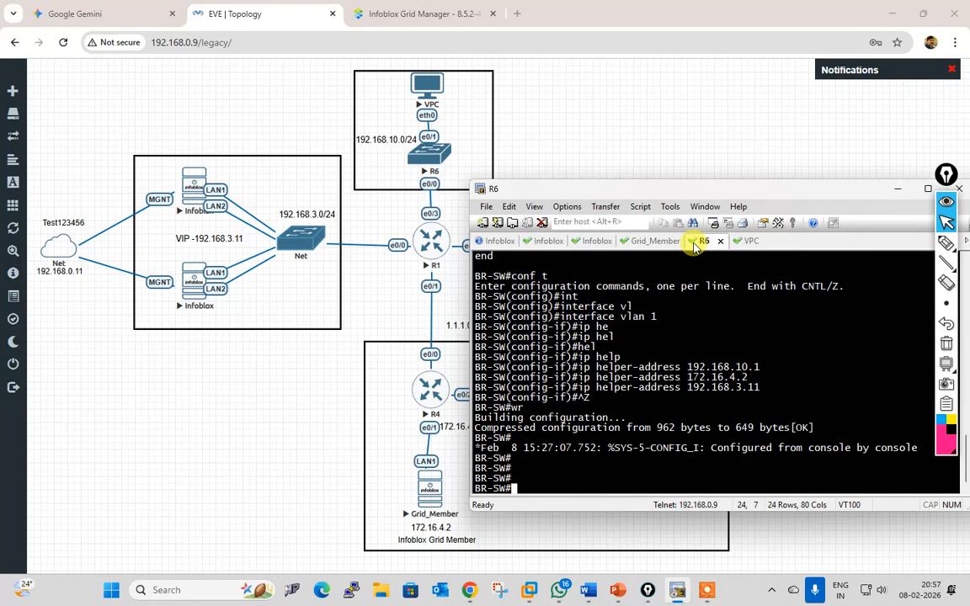
pyautogui.write('sho wun')
pyautogui.press('Return')
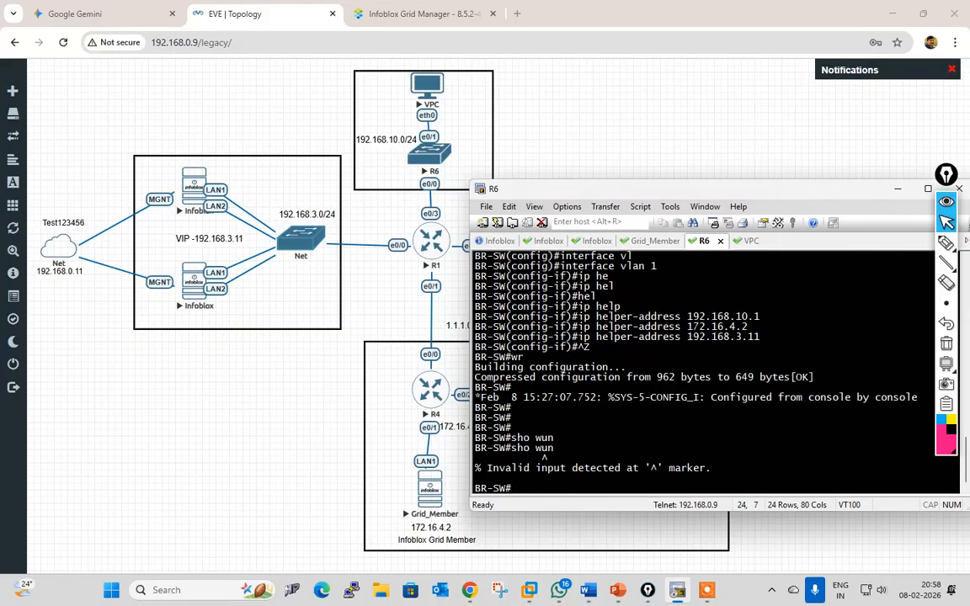
pyautogui.write('sho')
pyautogui.press('Tab')
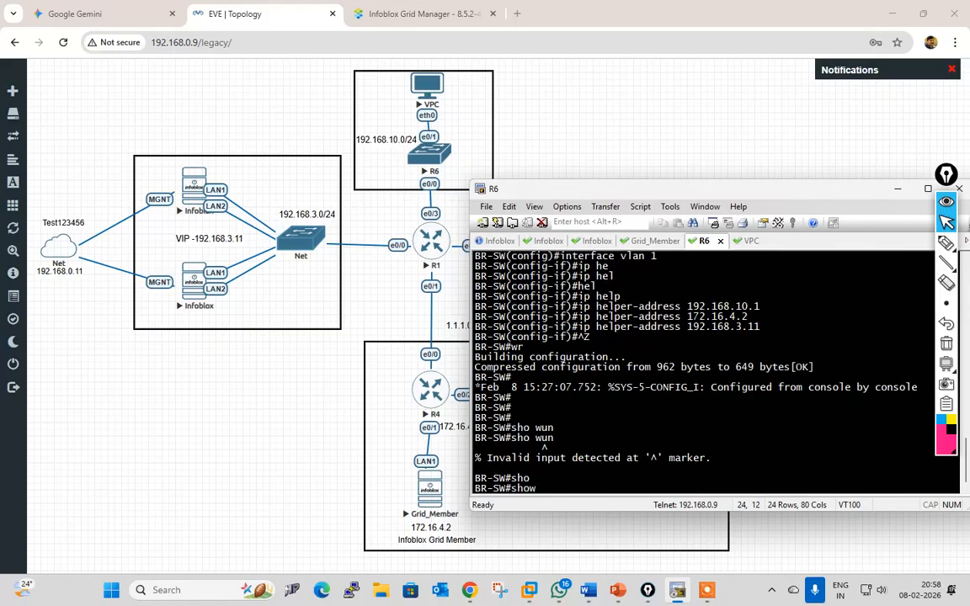
pyautogui.write('ru')
pyautogui.press('Return')
pyautogui.press('space')
pyautogui.press('space')
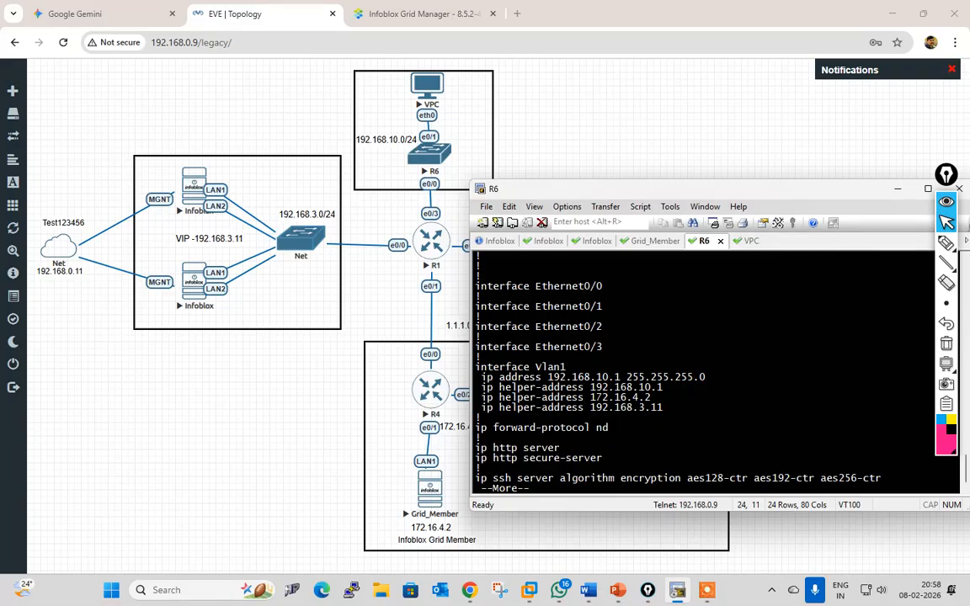
pyautogui.press('Return')
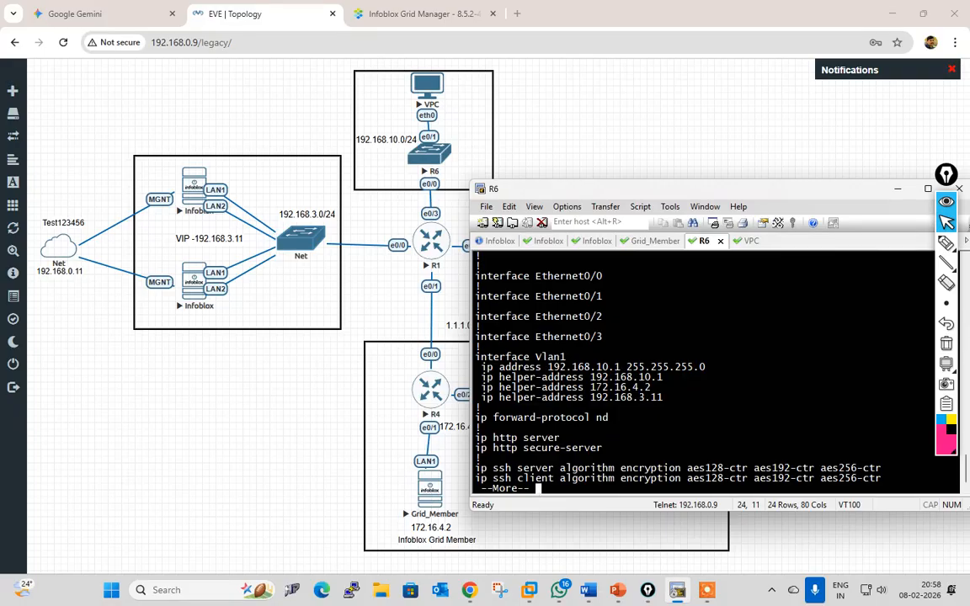
# Step: Remove ip helper-address 192.168.10.1 from interface Vlan1
pyautogui.write('qconf t')
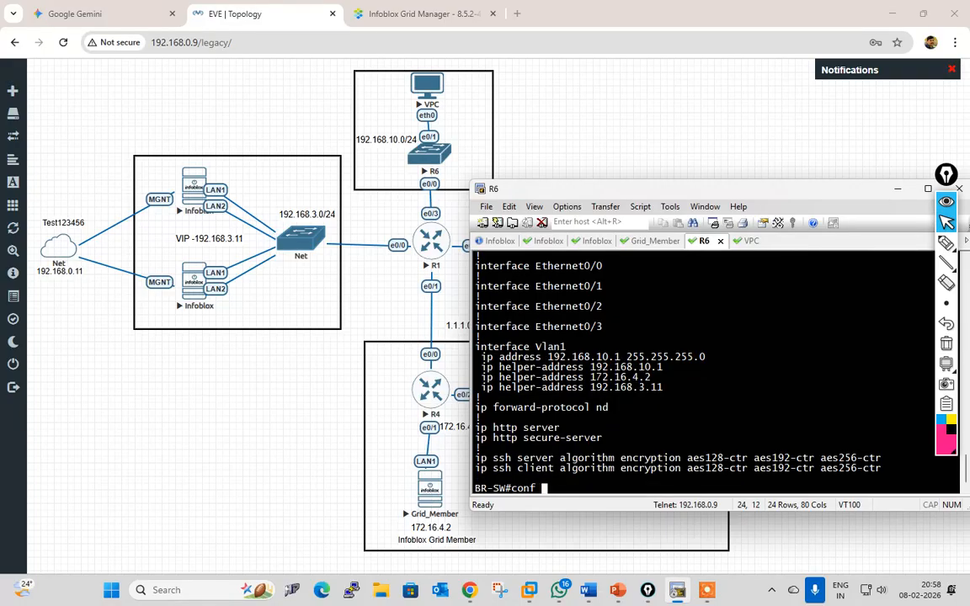
pyautogui.press('Return')
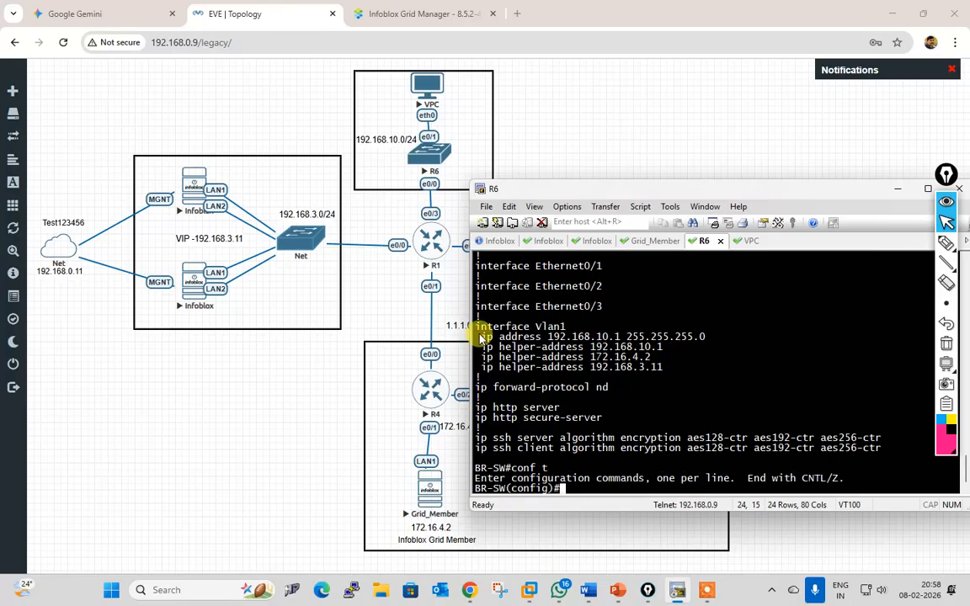
pyautogui.moveTo(477, 326); pyautogui.dragTo(566, 328)
pyautogui.rightClick(739, 324)
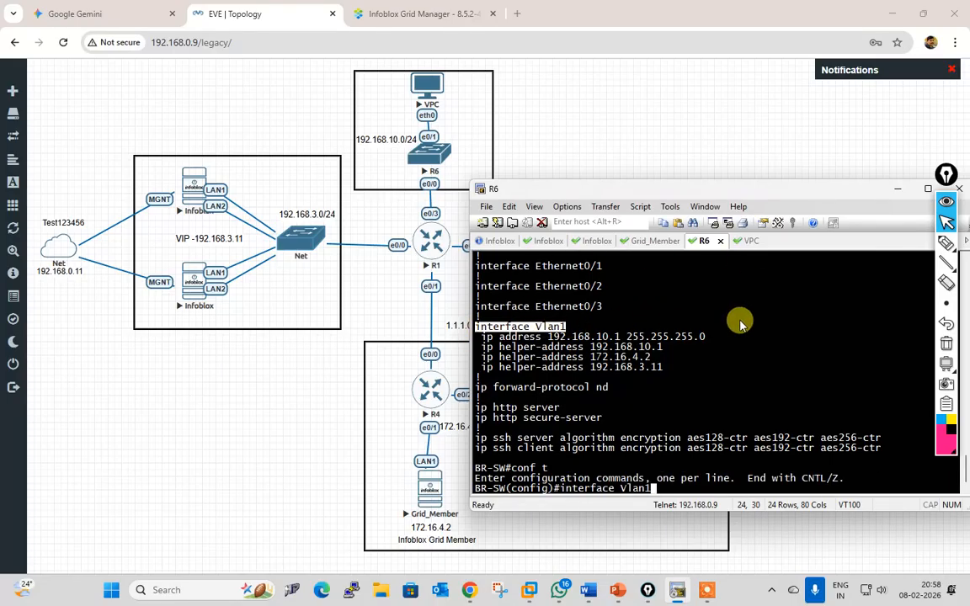
pyautogui.press('Return')
pyautogui.write('no')
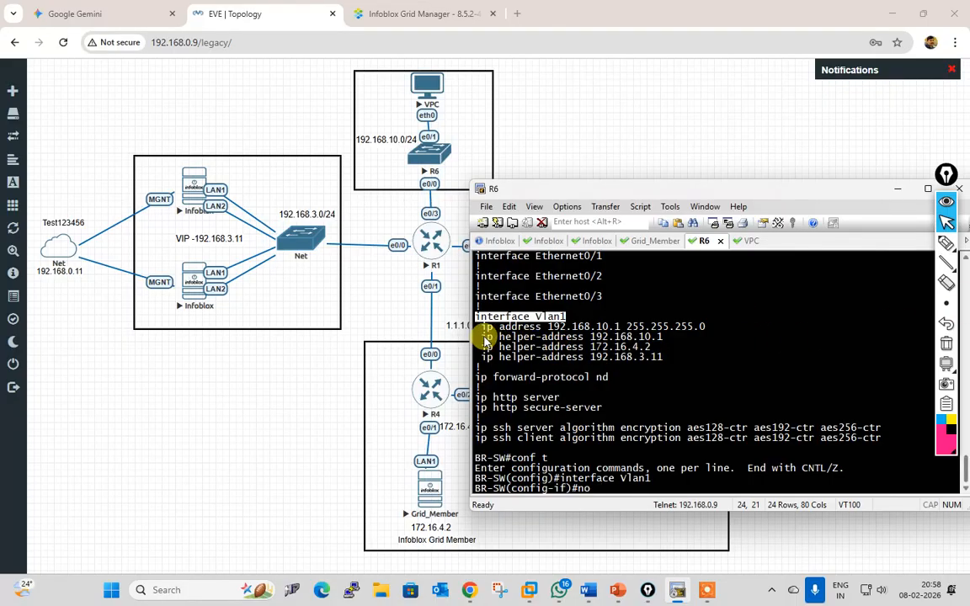
pyautogui.moveTo(483, 337); pyautogui.dragTo(667, 337)
pyautogui.rightClick(772, 360)
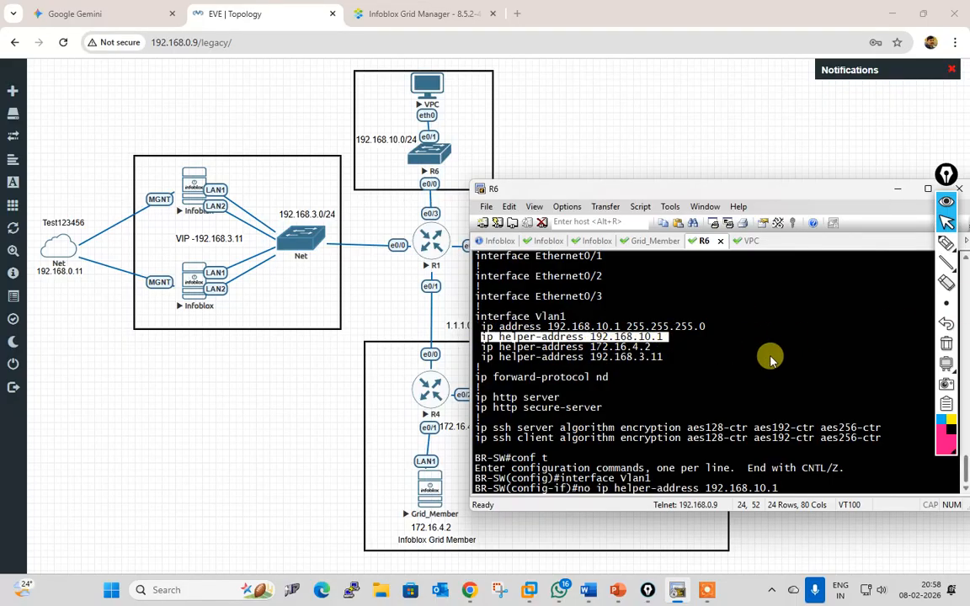
pyautogui.press('Return')
# Step: Leave configuration mode and save the configuration with wr
pyautogui.hotkey('ctrl', 'z')
pyautogui.write('wr')
pyautogui.press('Return')
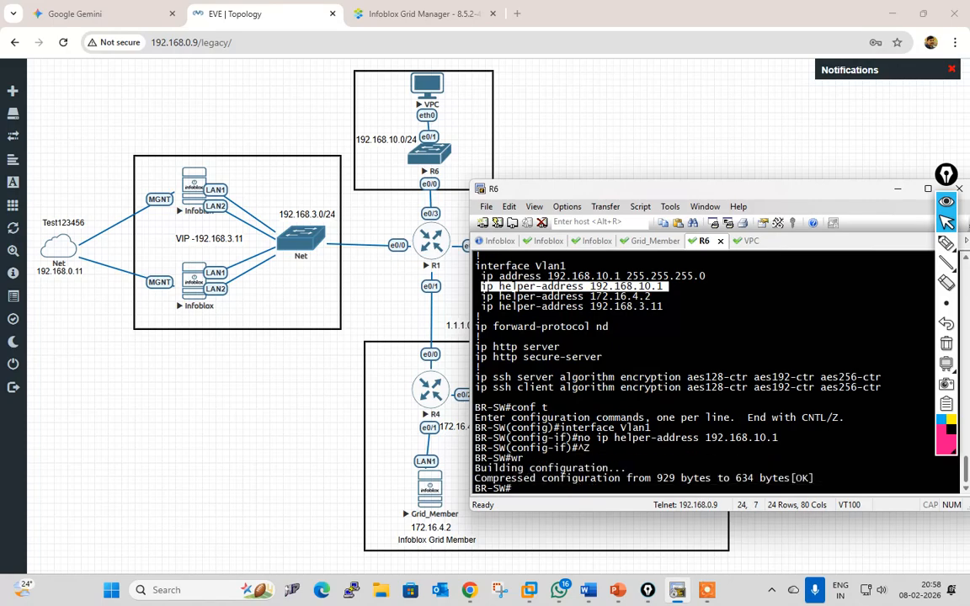
pyautogui.press('Return')
pyautogui.press('Return')
# Step: Re-check the running configuration to confirm only helpers 172.16.4.2 and 192.168.3.11 remain
pyautogui.write('conf t')
pyautogui.press('Up')
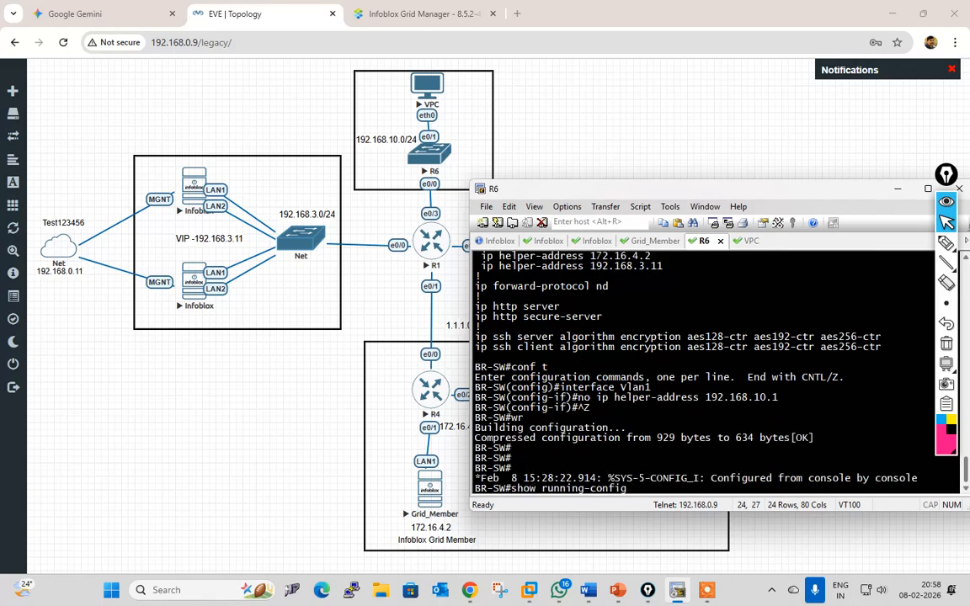
pyautogui.press('Return')
pyautogui.press('space')
pyautogui.press('space')
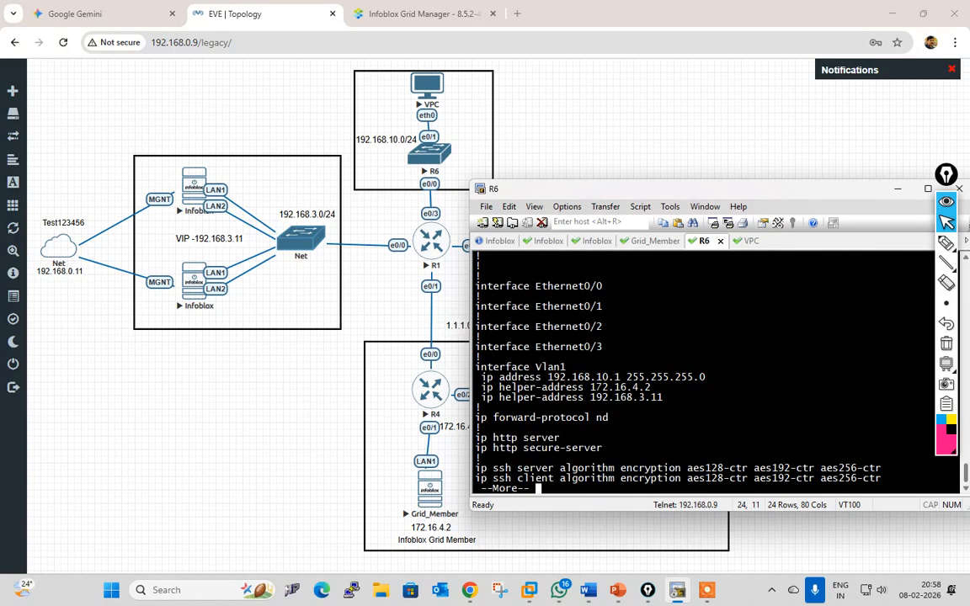
pyautogui.press('Return')
pyautogui.press('Return')
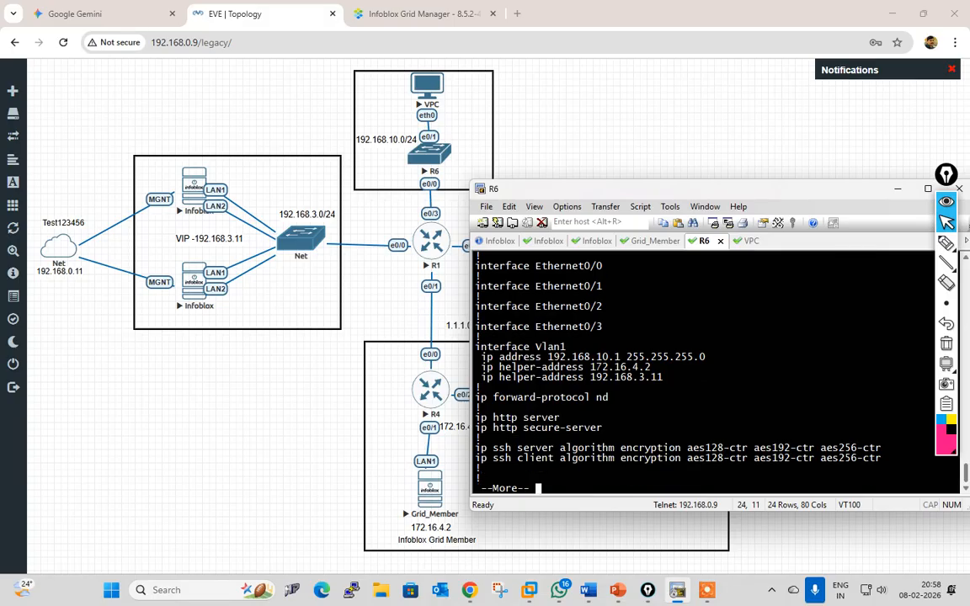
pyautogui.press('space')
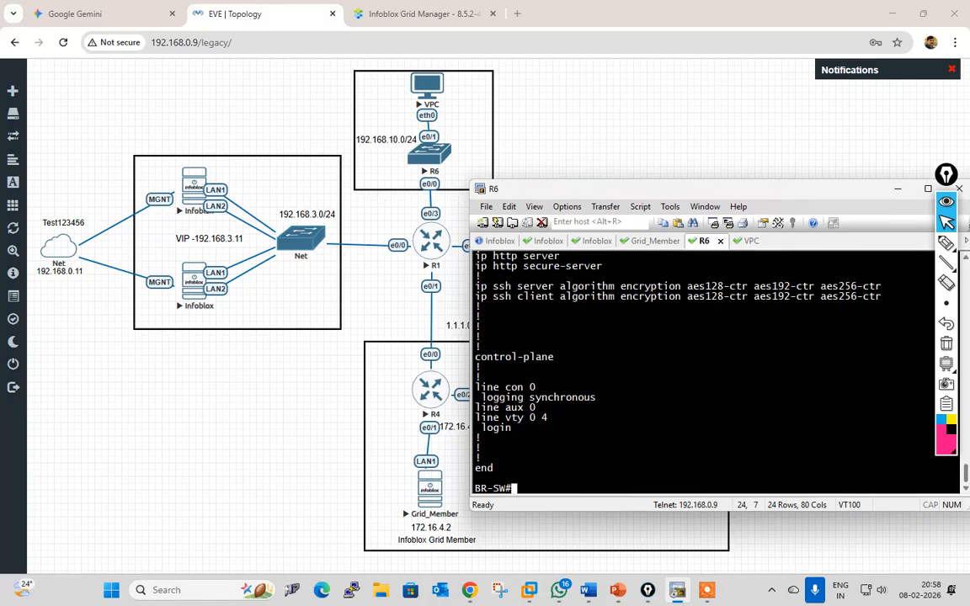
pyautogui.write('ping 172.16.4.2')
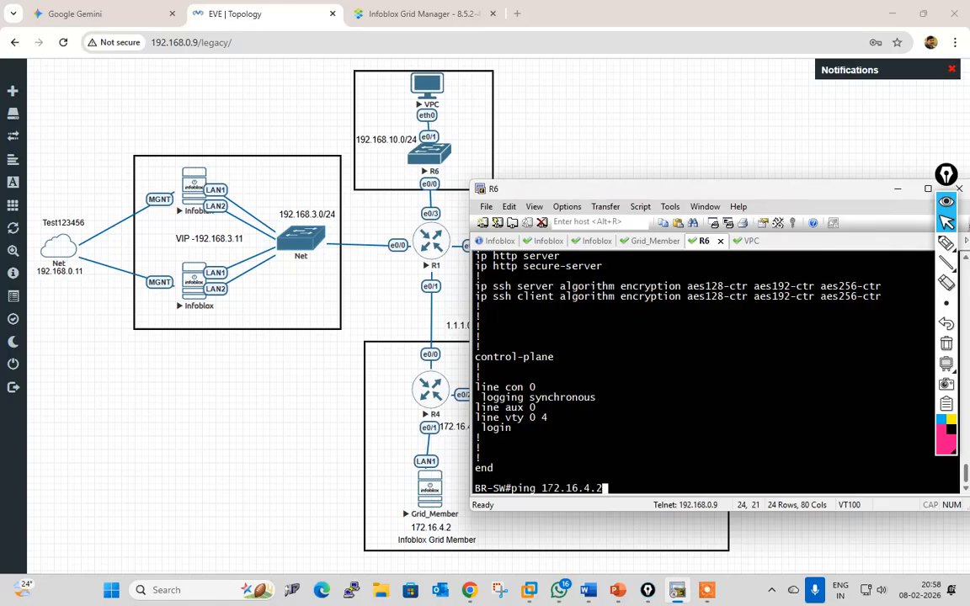
# Step: Ping 172.16.4.2 and 192.168.3.11 from the switch; both fail with 0/5 replies
pyautogui.press('Return')
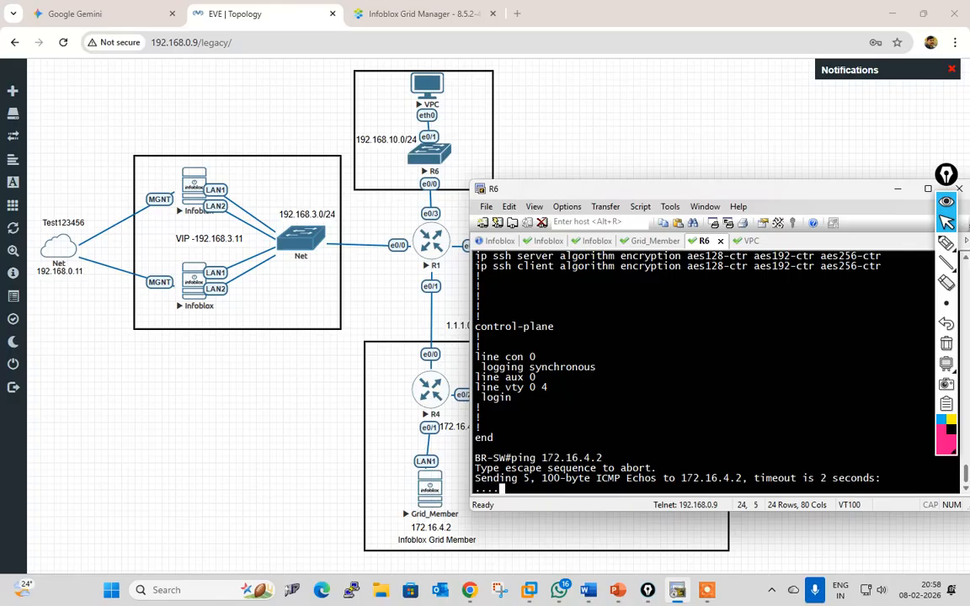
pyautogui.press('Up')
pyautogui.press('BackSpace')
pyautogui.press('BackSpace')
pyautogui.press('BackSpace')
pyautogui.press('BackSpace')
pyautogui.press('BackSpace')
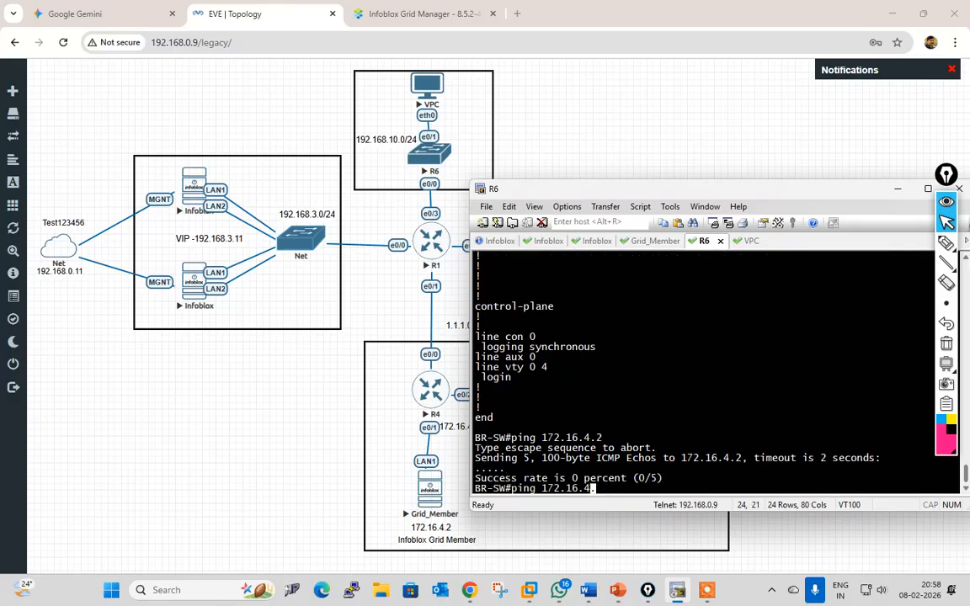
pyautogui.press('BackSpace')
pyautogui.press('BackSpace')
pyautogui.press('BackSpace')
pyautogui.press('BackSpace')
pyautogui.write('2.168.3.11')
pyautogui.press('Return')
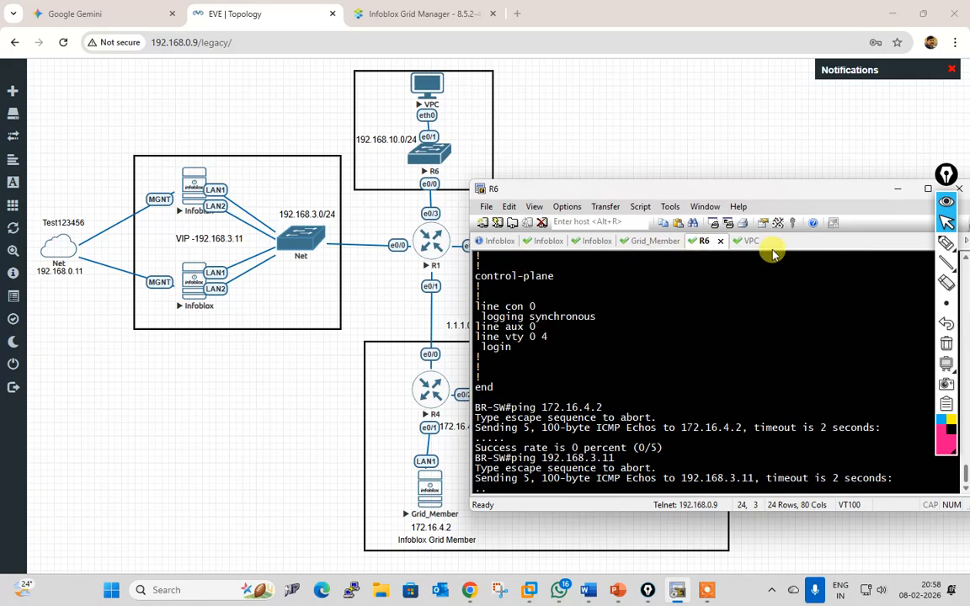
pyautogui.scroll(3, 693, 347)
pyautogui.scroll(2, 695, 352)
pyautogui.scroll(2, 693, 352)
pyautogui.scroll(-5, 694, 352)
pyautogui.scroll(3, 693, 352)
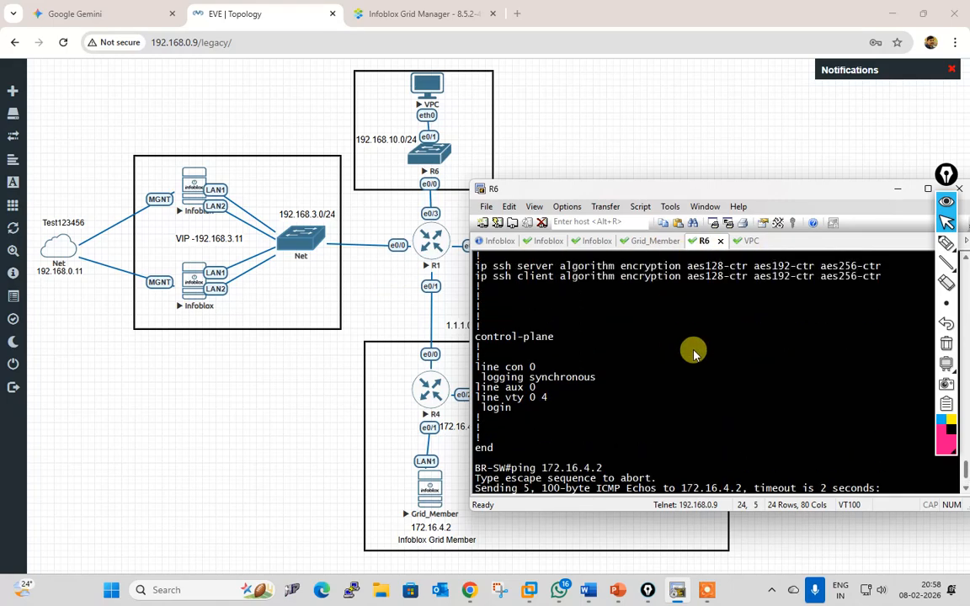
pyautogui.scroll(2, 693, 354)
pyautogui.scroll(-6, 693, 354)
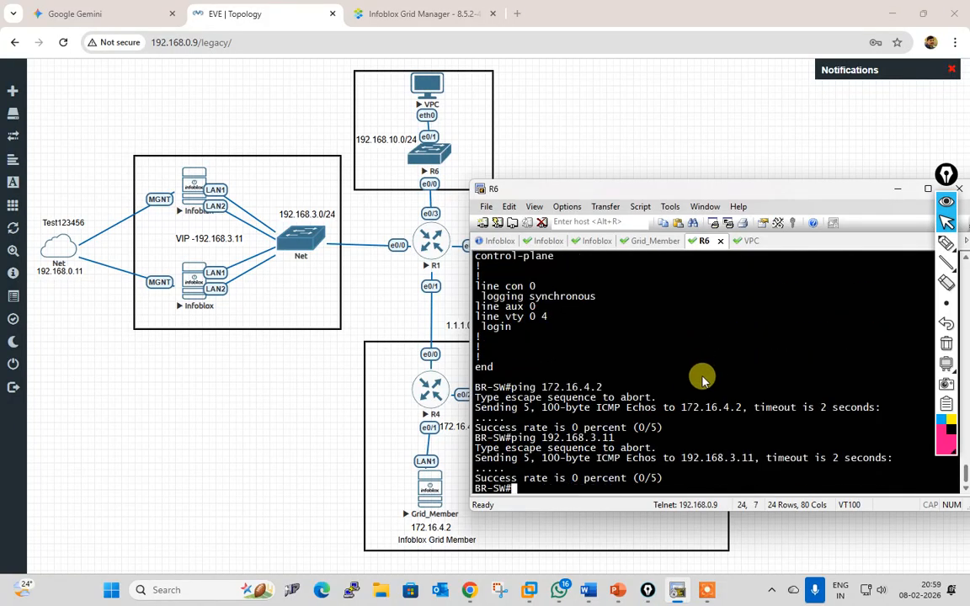
# Step: List the switch's interface addresses and status with show ip int brief
pyautogui.write('sh')
pyautogui.press('Tab')
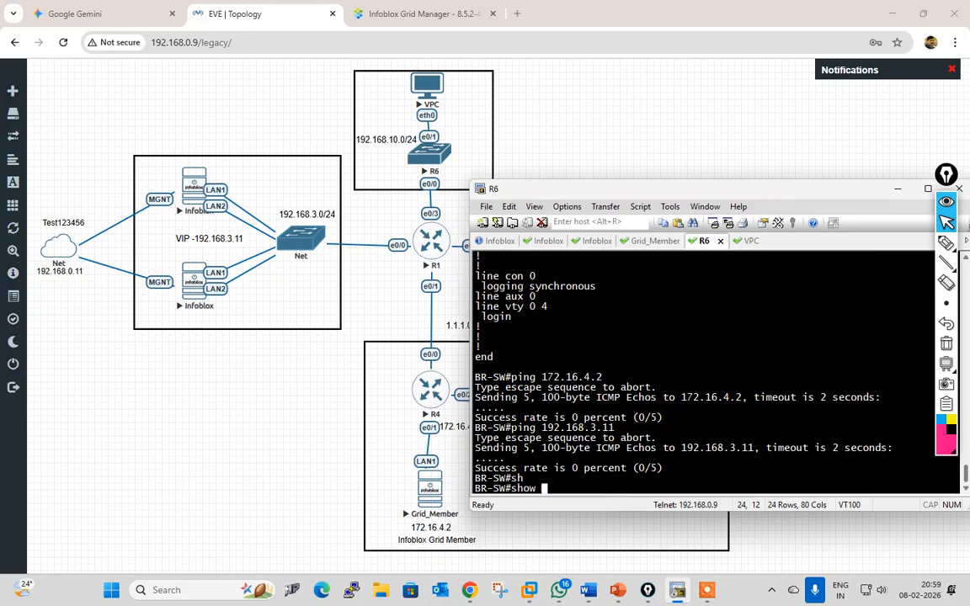
pyautogui.write('ip int br')
pyautogui.press('Tab')
pyautogui.press('Return')
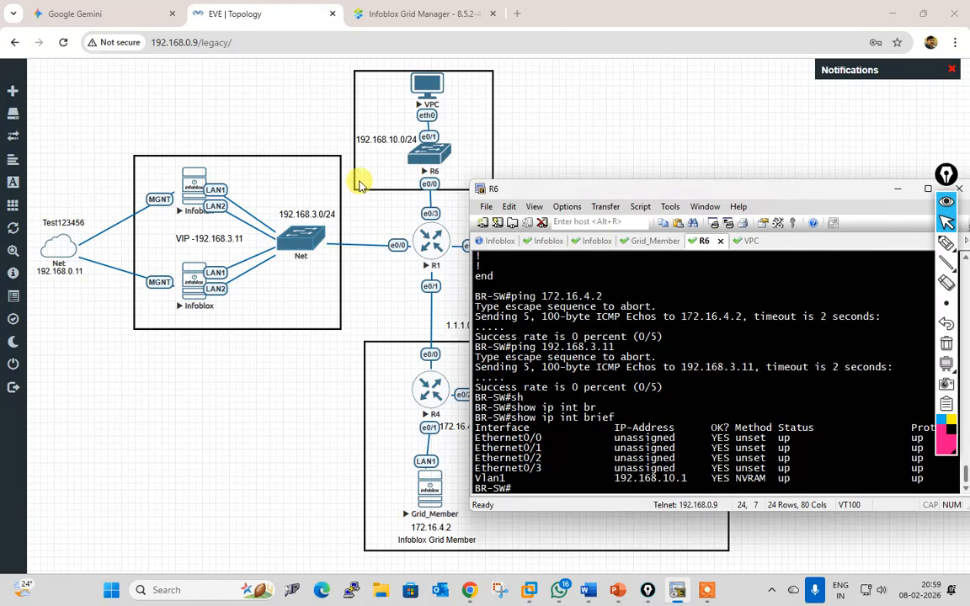
pyautogui.click(445, 249)
# Step: Launch the R1 console session and enter privileged mode
pyautogui.click(506, 142)
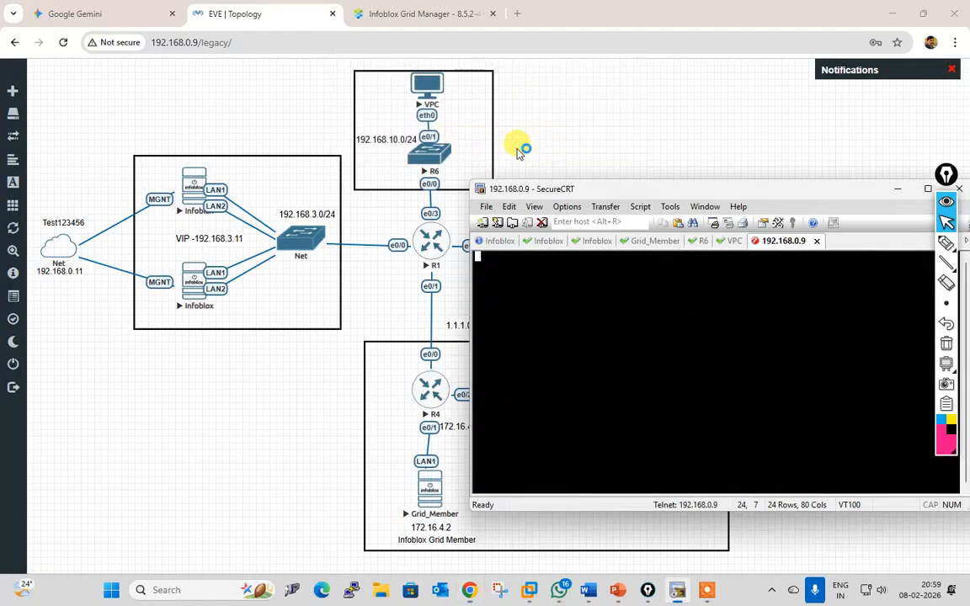
pyautogui.press('Return')
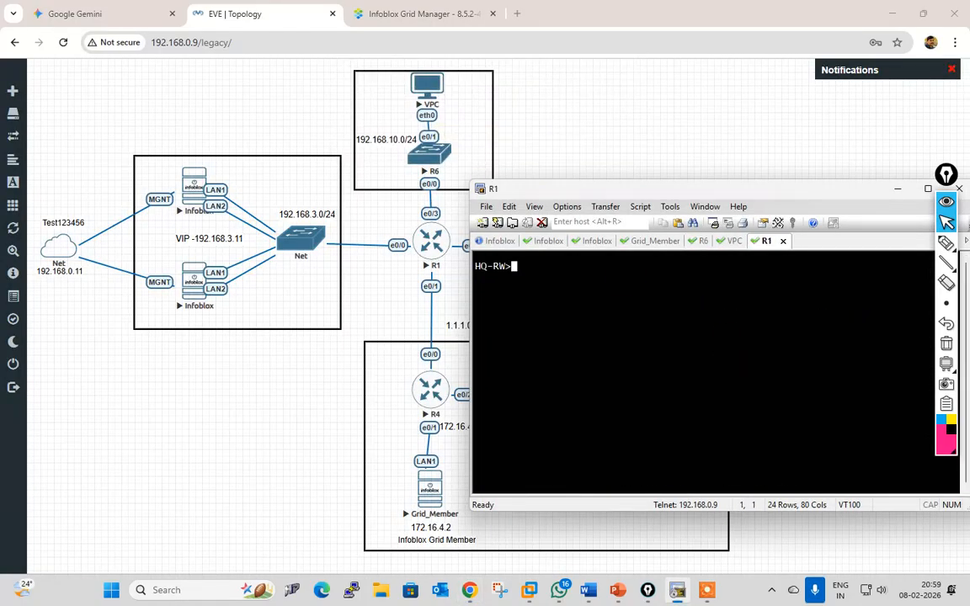
pyautogui.write('en s')
pyautogui.press('Return')
pyautogui.write('e')
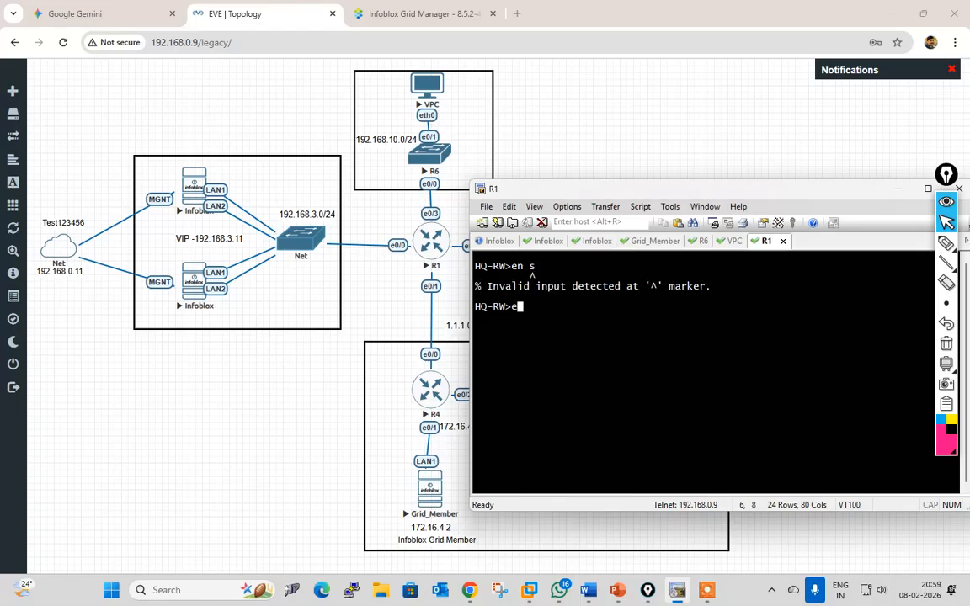
pyautogui.write('n')
pyautogui.press('Return')
# Step: List R1's interface addresses and status with show ip interface brief
pyautogui.write('sho')
pyautogui.press('Tab')
pyautogui.write('ip int br')
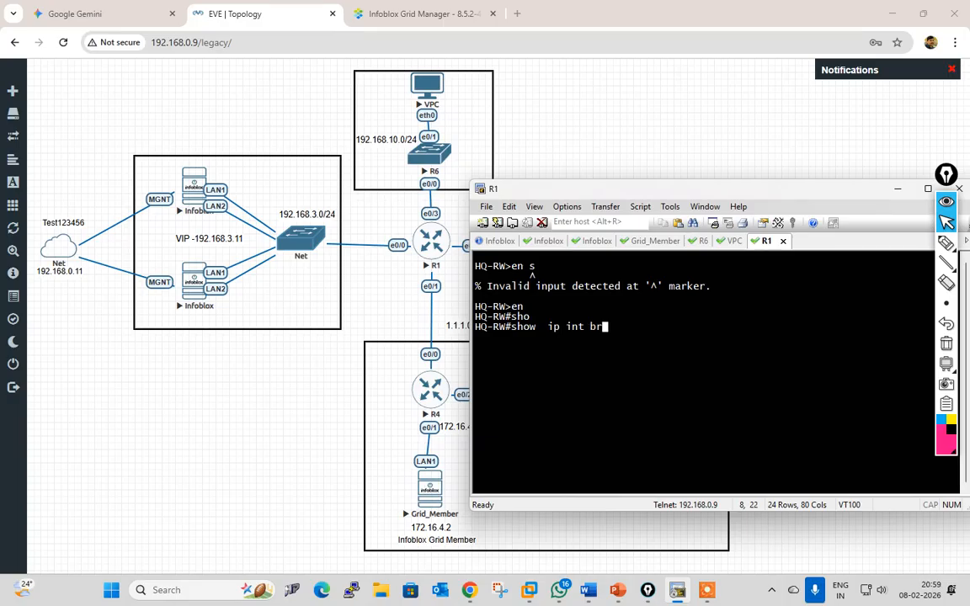
pyautogui.press('Tab')
pyautogui.press('Return')
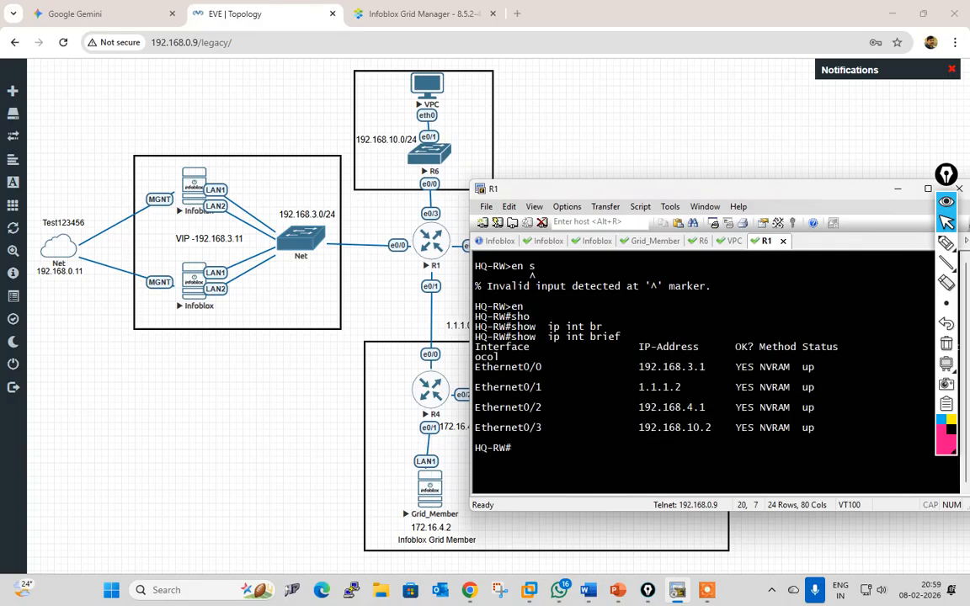
# Step: Page through R1's running configuration, including the interface and OSPF sections
pyautogui.write('sho')
pyautogui.press('Tab')
pyautogui.write('run')
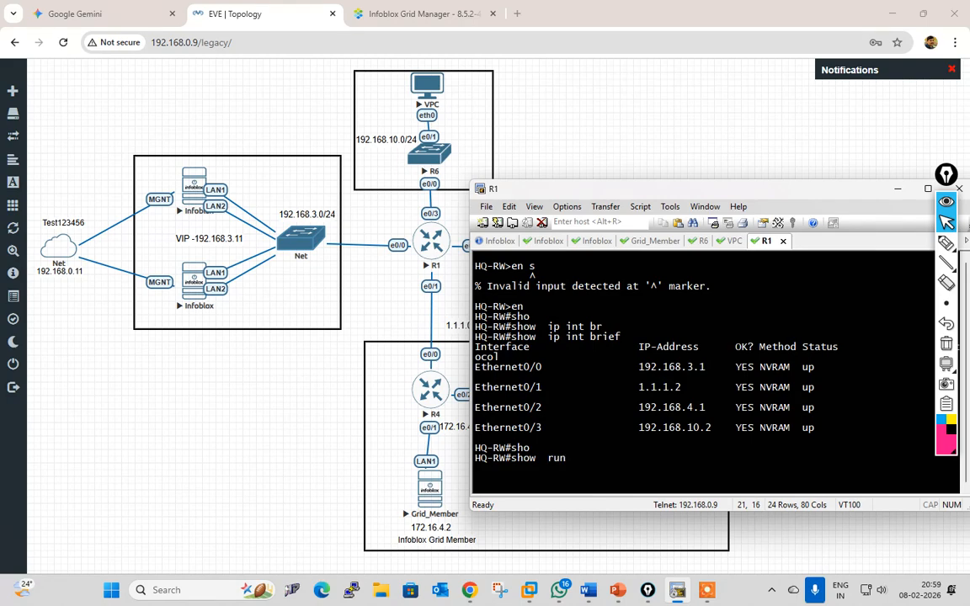
pyautogui.press('Return')
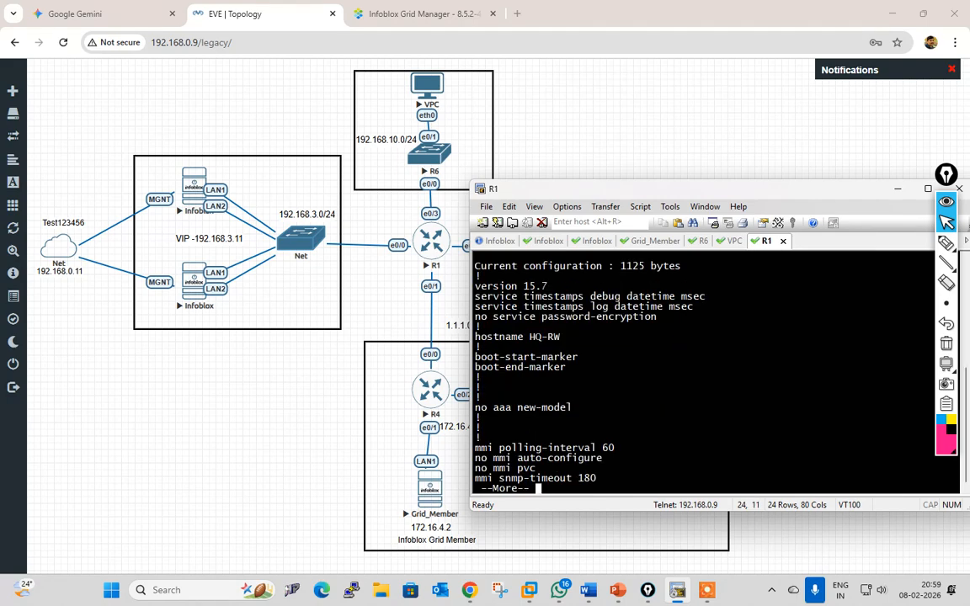
pyautogui.press('space')
pyautogui.press('space')
pyautogui.press('space')
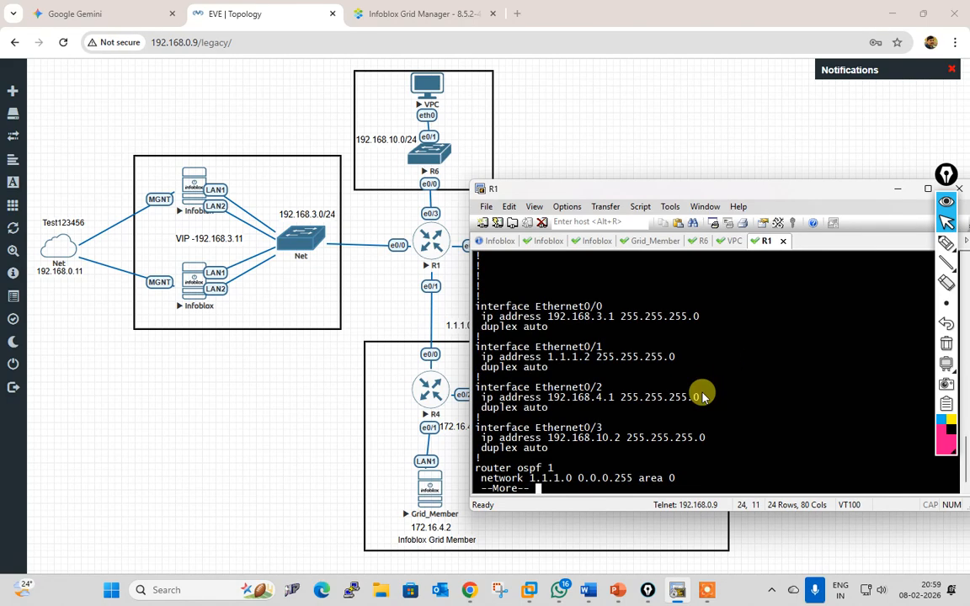
pyautogui.press('space')
pyautogui.scroll(4, 703, 397)
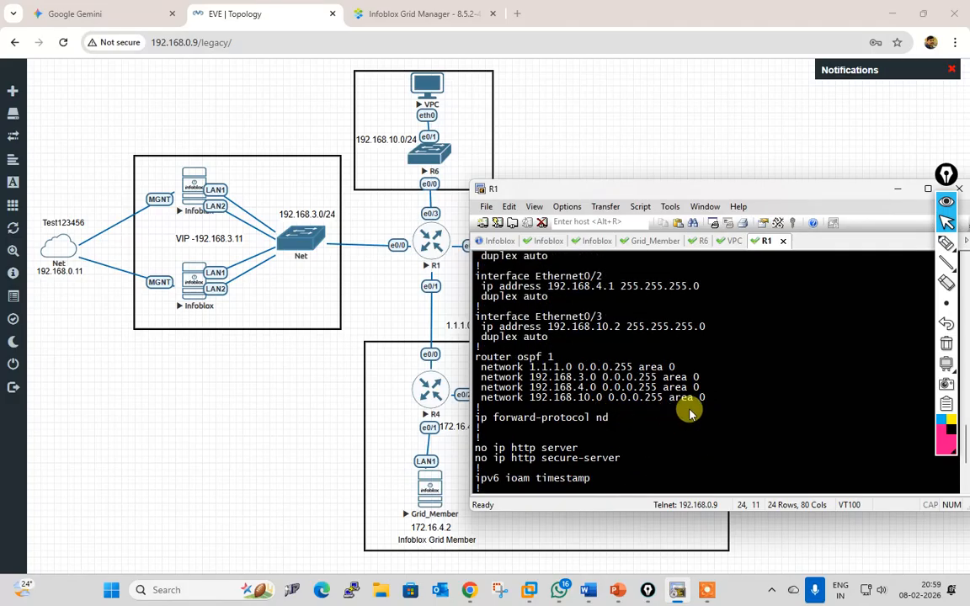
pyautogui.scroll(2, 689, 413)
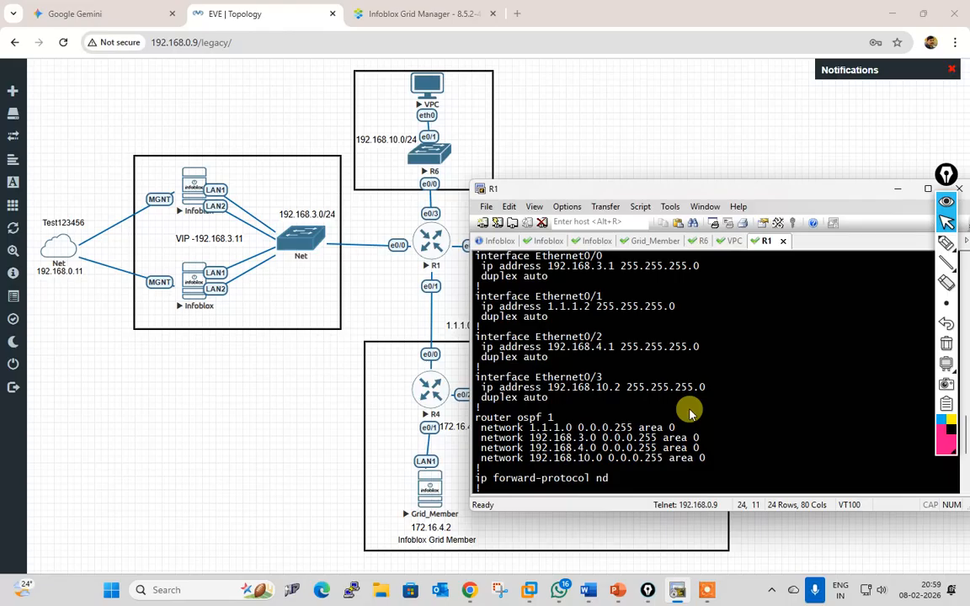
pyautogui.scroll(1, 689, 412)
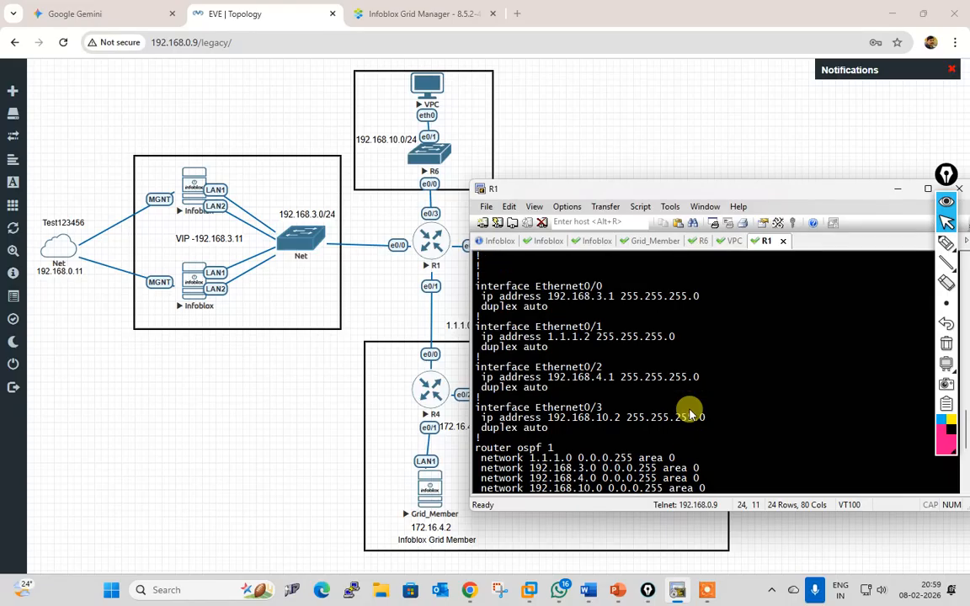
pyautogui.scroll(-7, 693, 422)
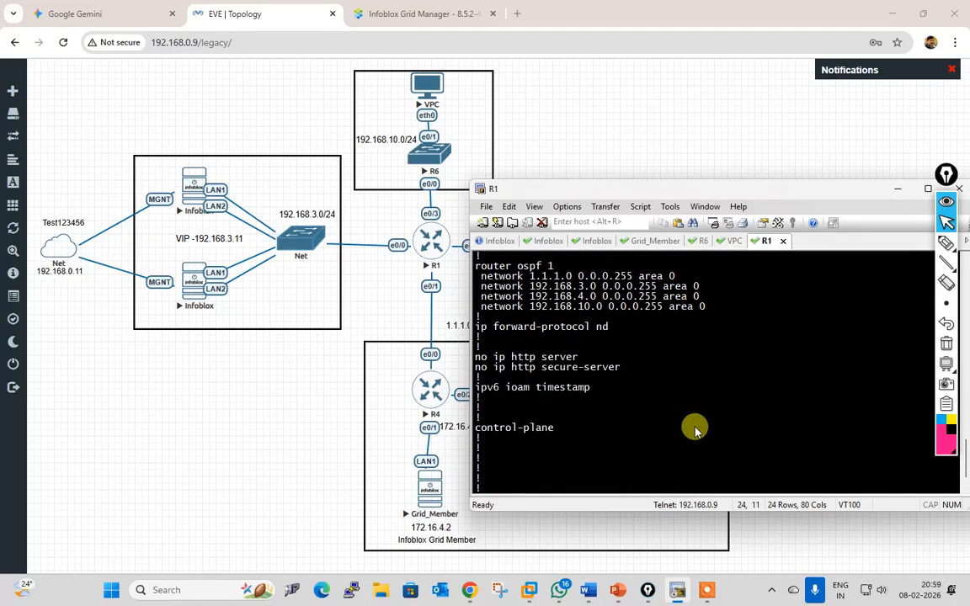
pyautogui.press('space')
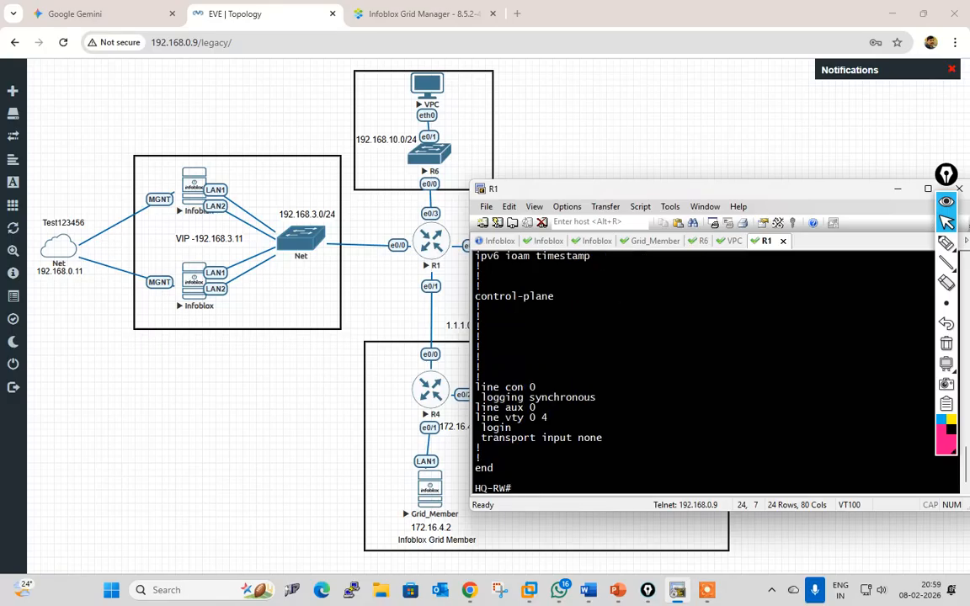
# Step: Ping 172.16.4.2 and 192.168.3.11 from R1, then return to the R6 session
pyautogui.write('ping 172.168')
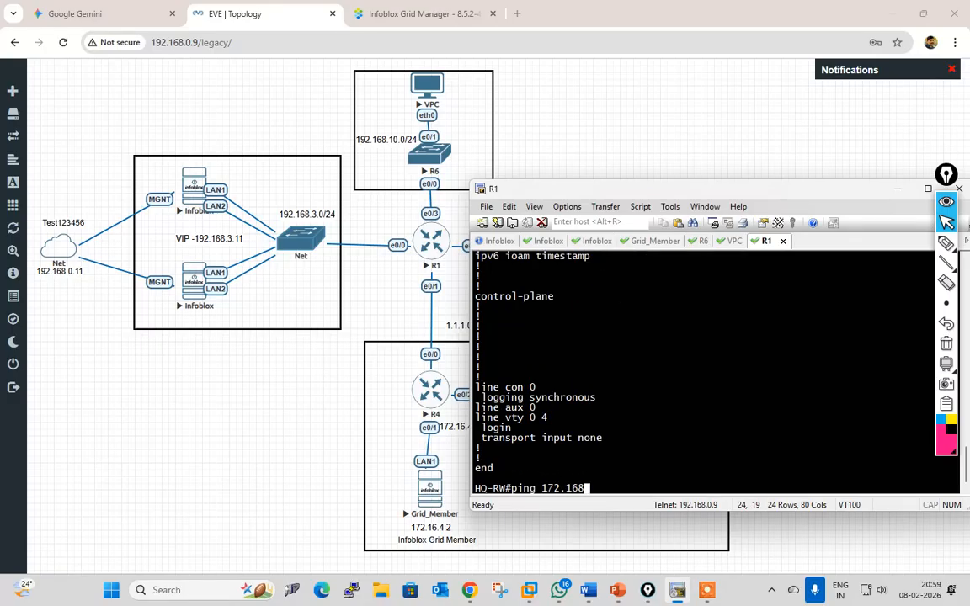
pyautogui.press('BackSpace')
pyautogui.write('.4.2')
pyautogui.press('Return')
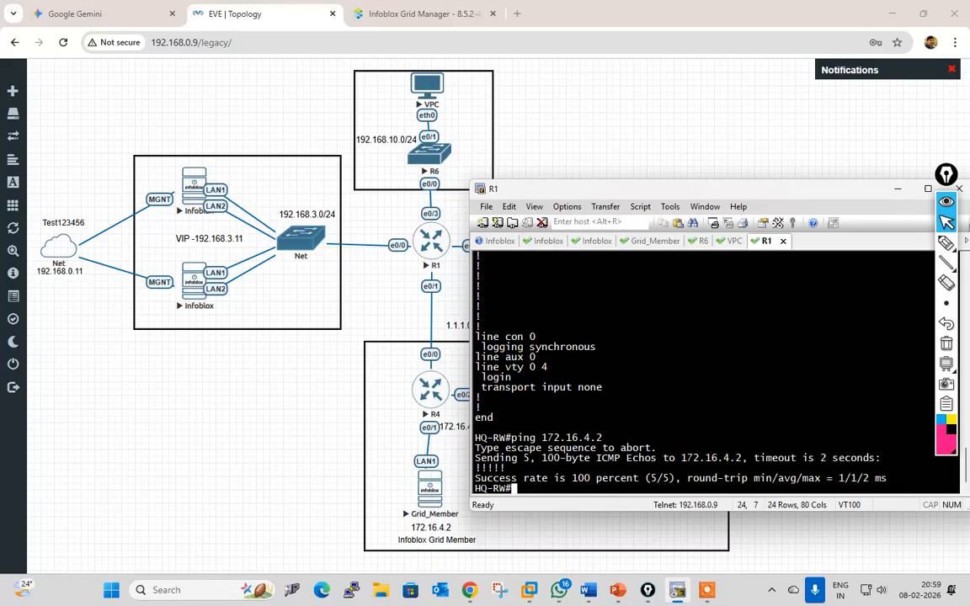
pyautogui.press('Up')
pyautogui.press('BackSpace')
pyautogui.press('BackSpace')
pyautogui.press('BackSpace')
pyautogui.press('BackSpace')
pyautogui.press('BackSpace')
pyautogui.press('BackSpace')
pyautogui.press('BackSpace')
pyautogui.press('BackSpace')
pyautogui.press('BackSpace')
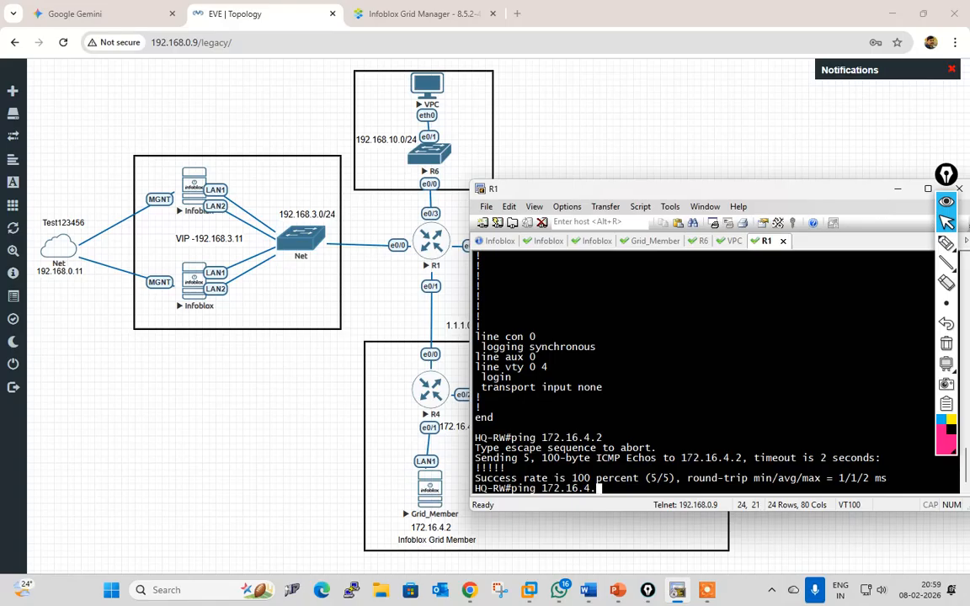
pyautogui.write('92.168.3.11')
pyautogui.press('Return')
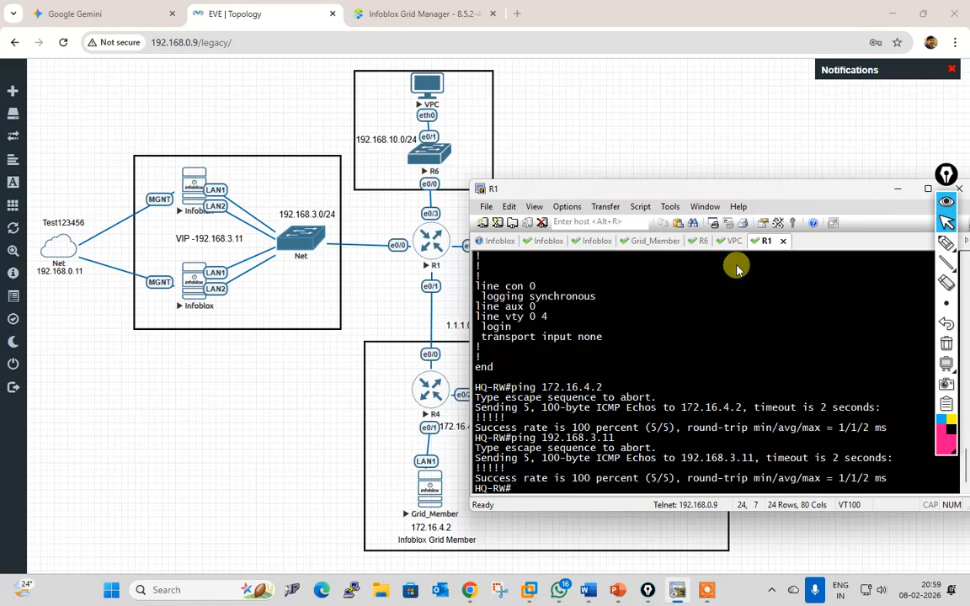
pyautogui.click(702, 241)
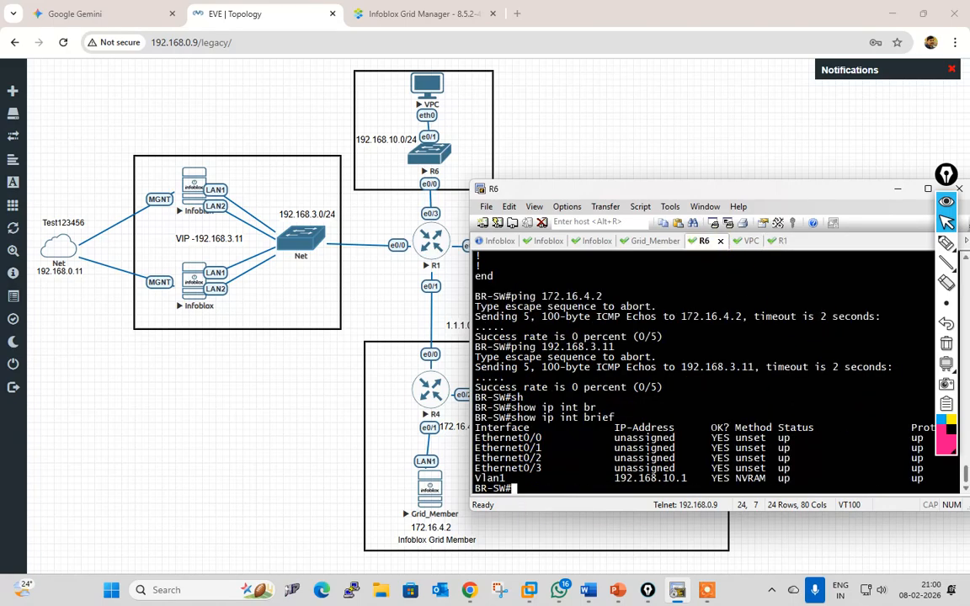
# Step: Show BR-SW's routing table: only connected 192.168.10.0/24, no gateway of last resort
pyautogui.press('Return')
pyautogui.press('Return')
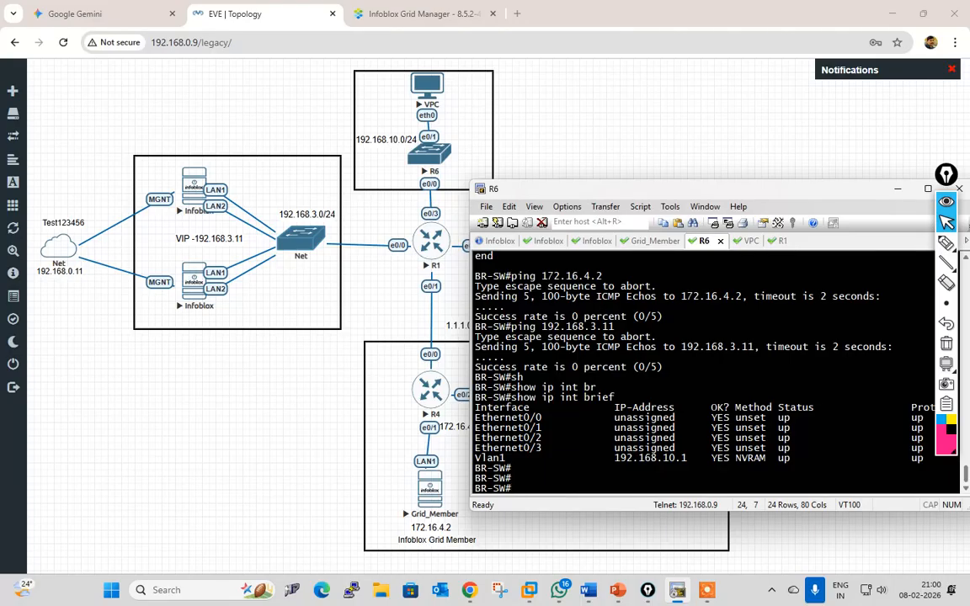
pyautogui.press('Up')
pyautogui.press('BackSpace')
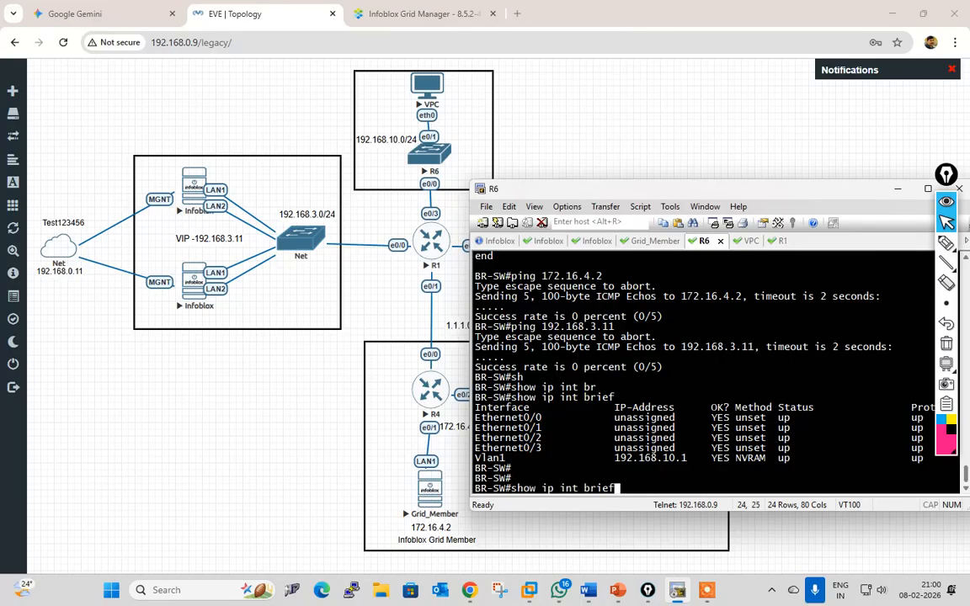
pyautogui.press('BackSpace')
pyautogui.press('BackSpace')
pyautogui.press('BackSpace')
pyautogui.press('BackSpace')
pyautogui.press('BackSpace')
pyautogui.press('BackSpace')
pyautogui.press('BackSpace')
pyautogui.press('BackSpace')
pyautogui.press('BackSpace')
pyautogui.write('r')
pyautogui.press('Tab')
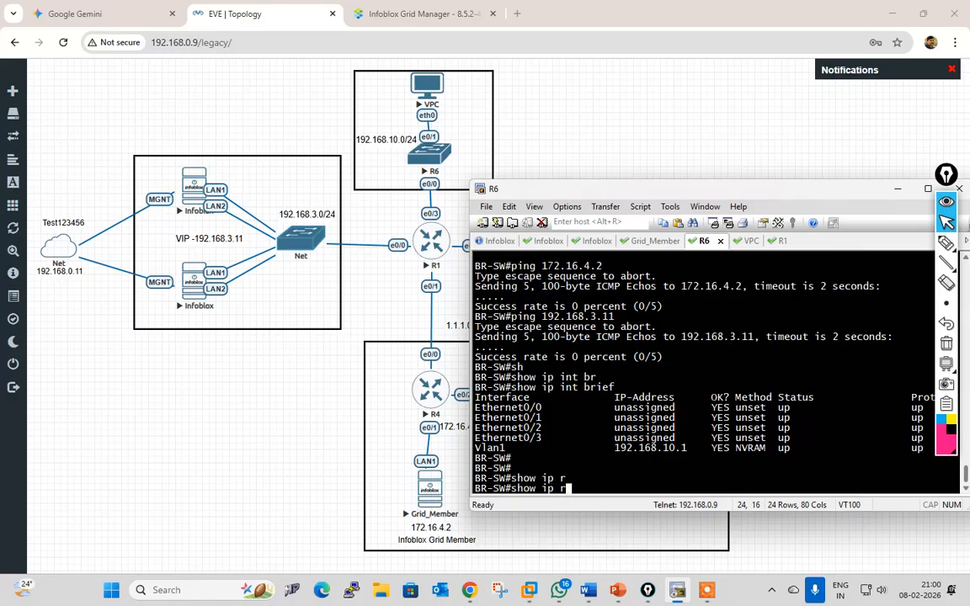
pyautogui.write('o')
pyautogui.press('Tab')
pyautogui.write('ute')
pyautogui.press('Return')
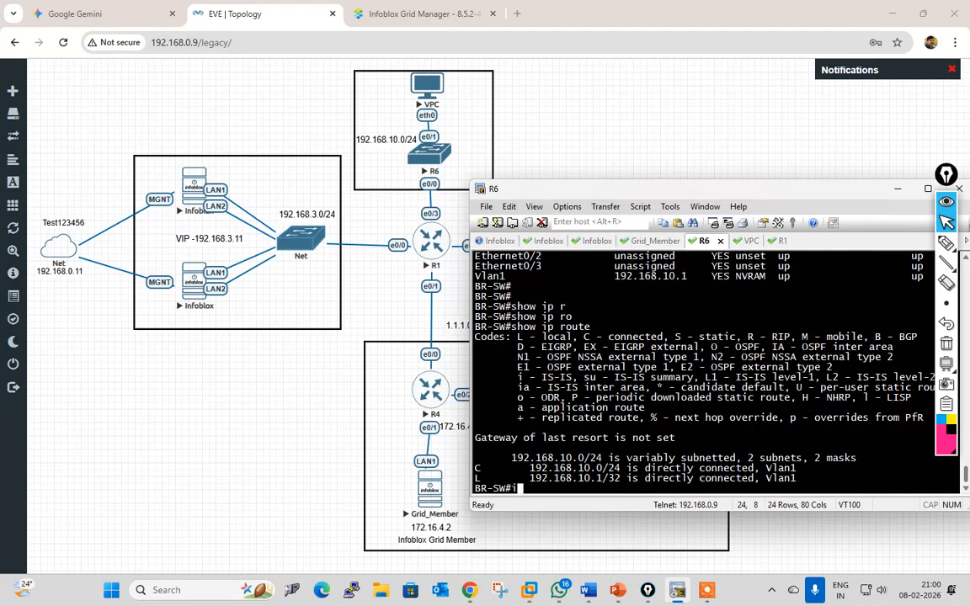
# Step: Add a default static route 0.0.0.0 0.0.0.0 via 192.168.10.2 in global configuration
pyautogui.write('conf t')
pyautogui.press('Return')
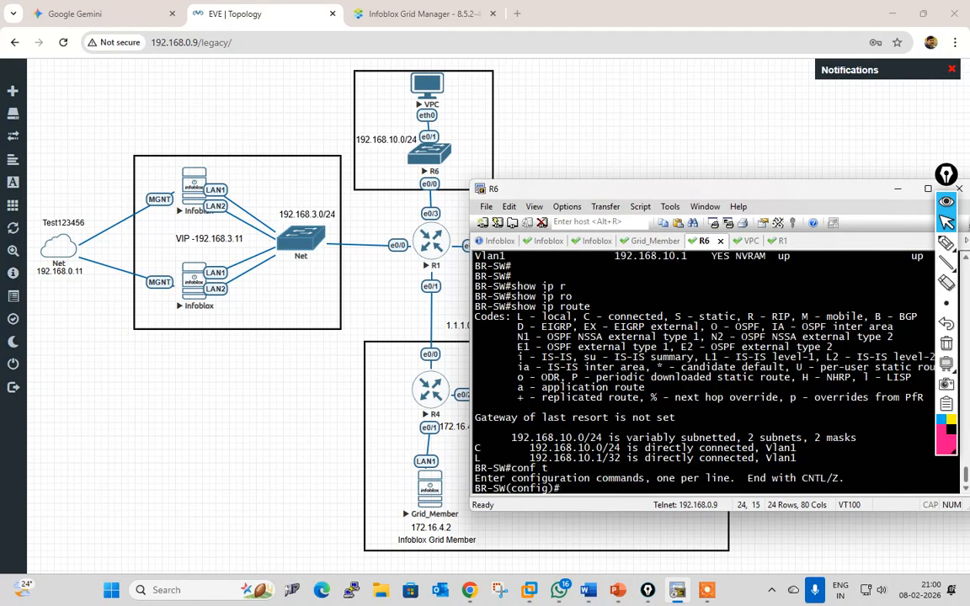
pyautogui.write('ip ro')
pyautogui.press('Tab')
pyautogui.write('ute')
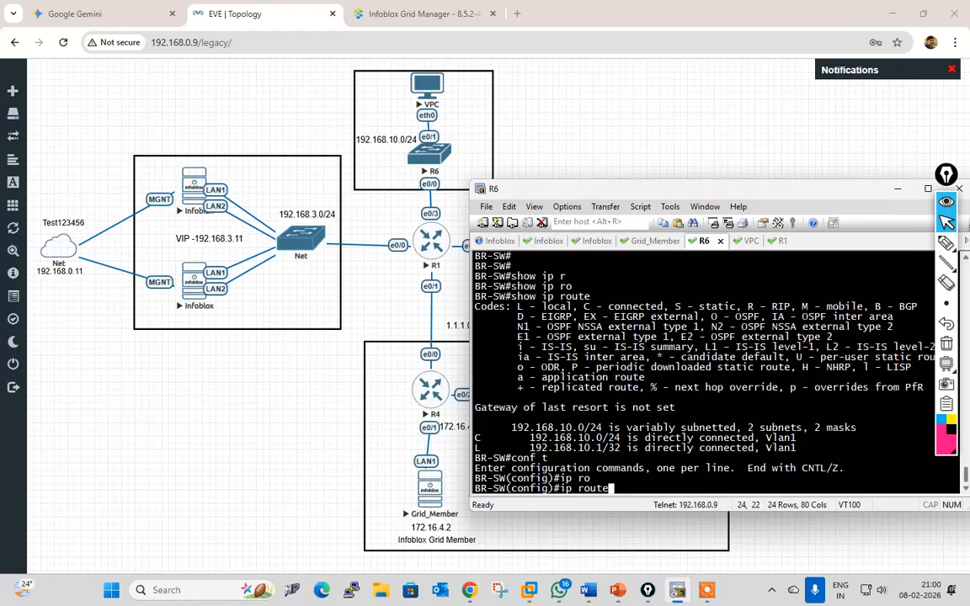
pyautogui.press('Tab')
pyautogui.write('0.0.0.0 ')
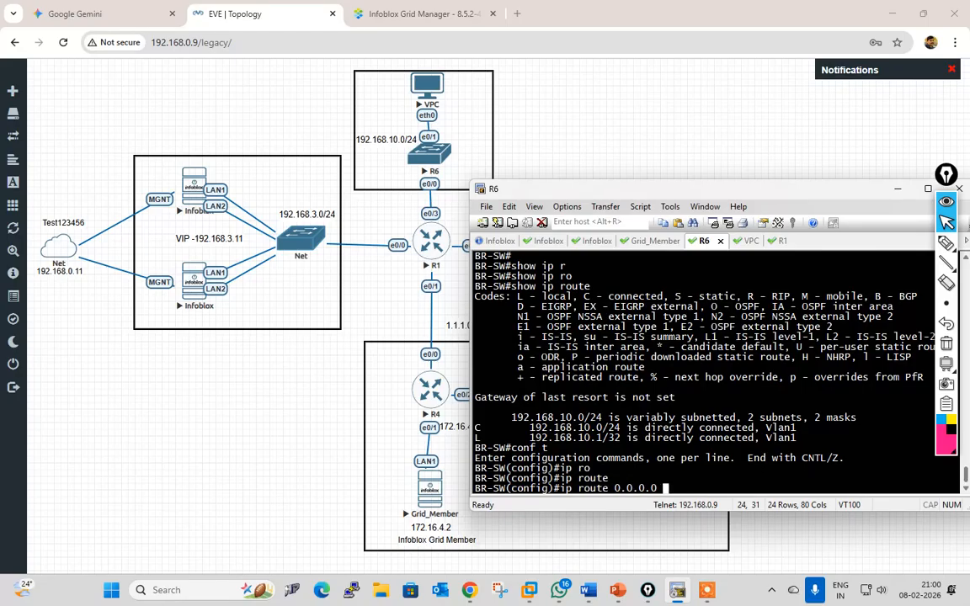
pyautogui.write('0.0.0.0  192.168.10.2')
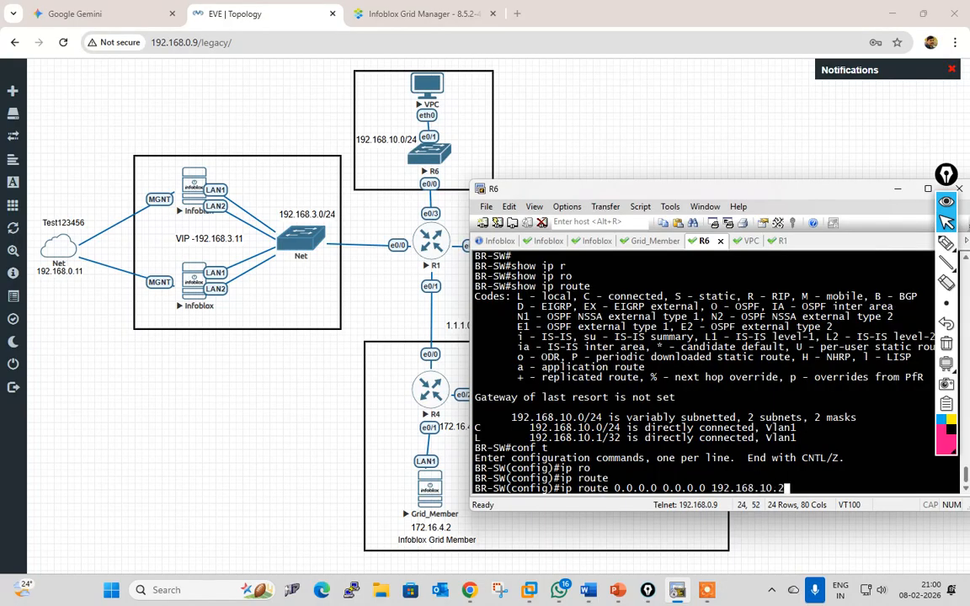
pyautogui.press('Return')
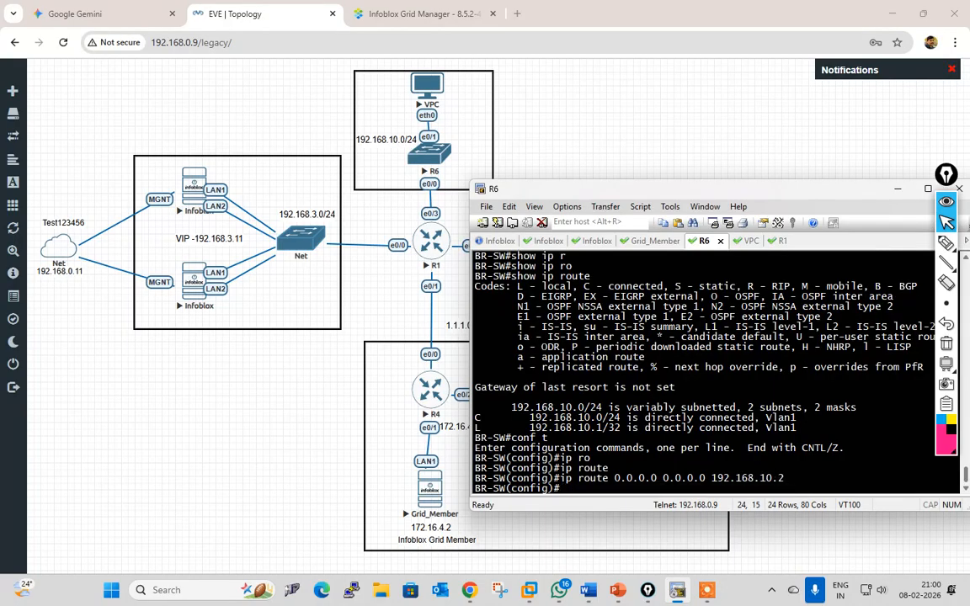
# Step: Exit configuration mode and save the running configuration with wr
pyautogui.hotkey('ctrl', 'z')
pyautogui.write('wr')
pyautogui.press('Return')
pyautogui.press('Return')
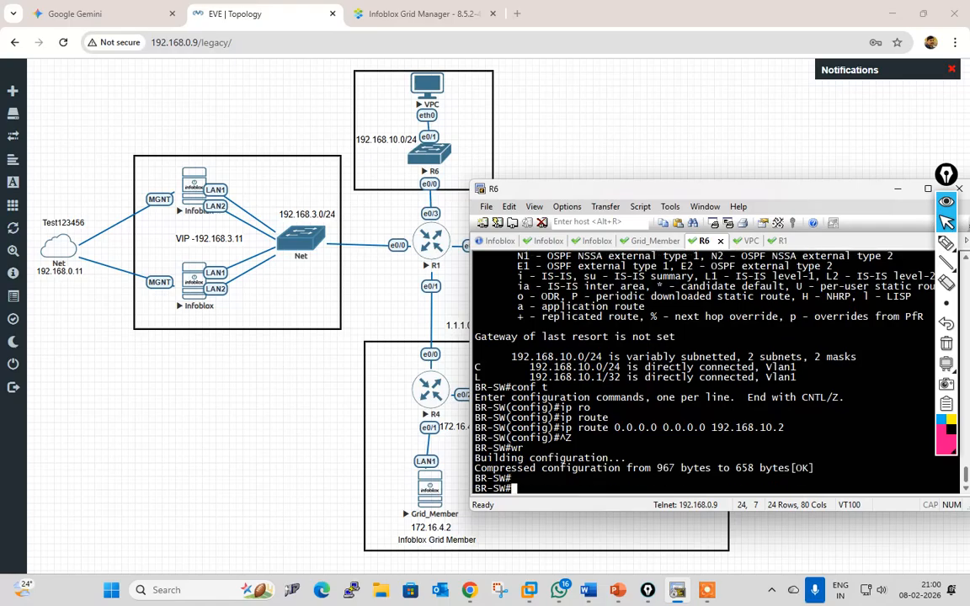
pyautogui.write('sho')
pyautogui.press('Tab')
# Step: Display BR-SW's updated routing table to confirm the new default route
pyautogui.write('ip ri')
pyautogui.press('Tab')
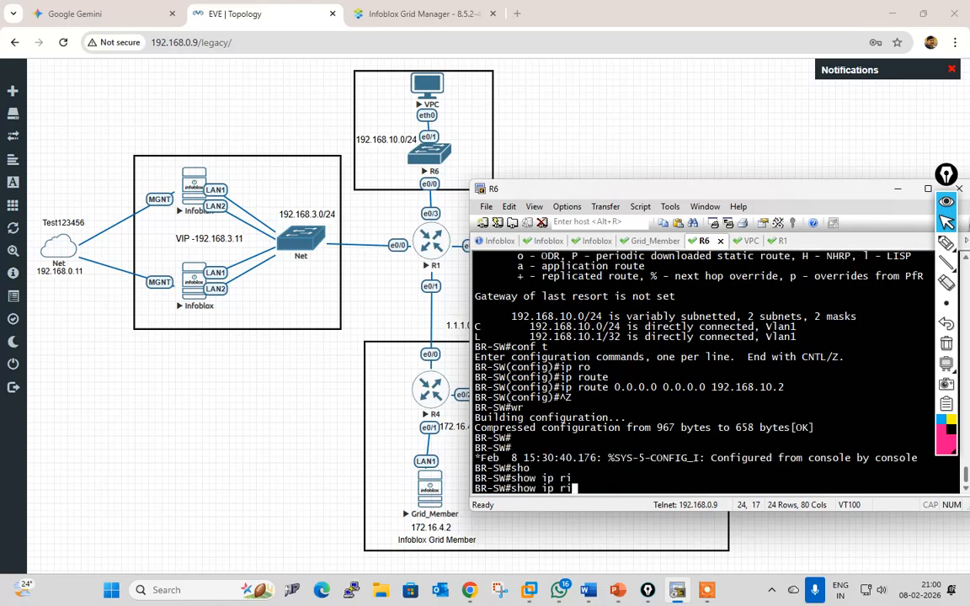
pyautogui.press('BackSpace')
pyautogui.write('o')
pyautogui.press('Tab')
pyautogui.press('Return')
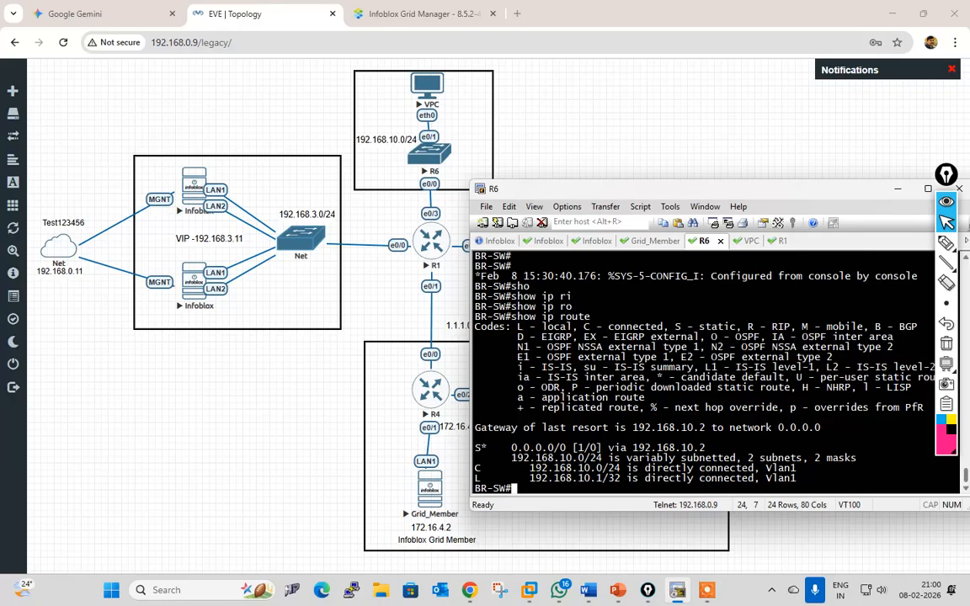
# Step: Ping 172.168.4.2 and 192.168.10.2, retry 172.168.4.2, then switch to the R1 session
pyautogui.write('ping 172.168.4.2')
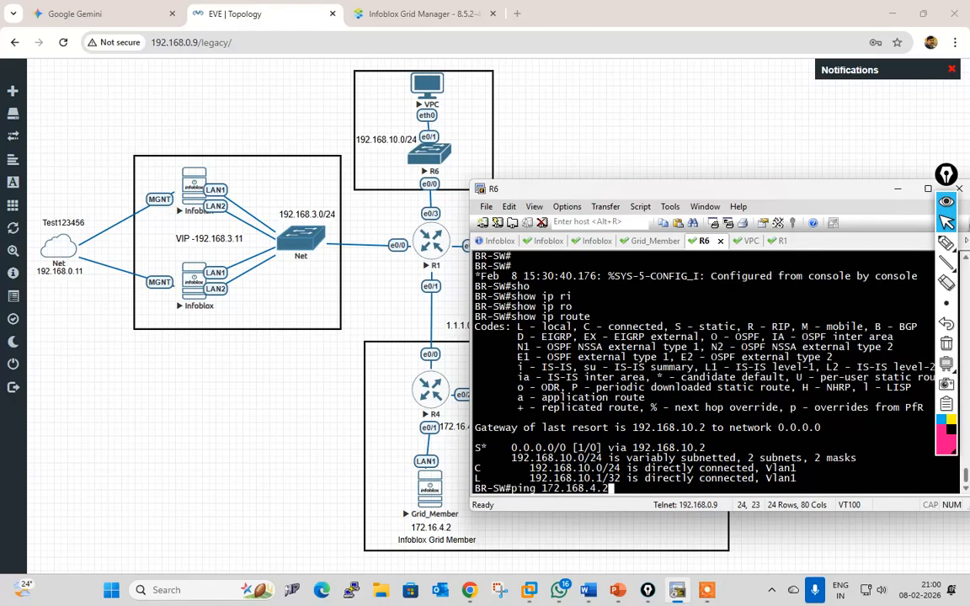
pyautogui.press('Return')
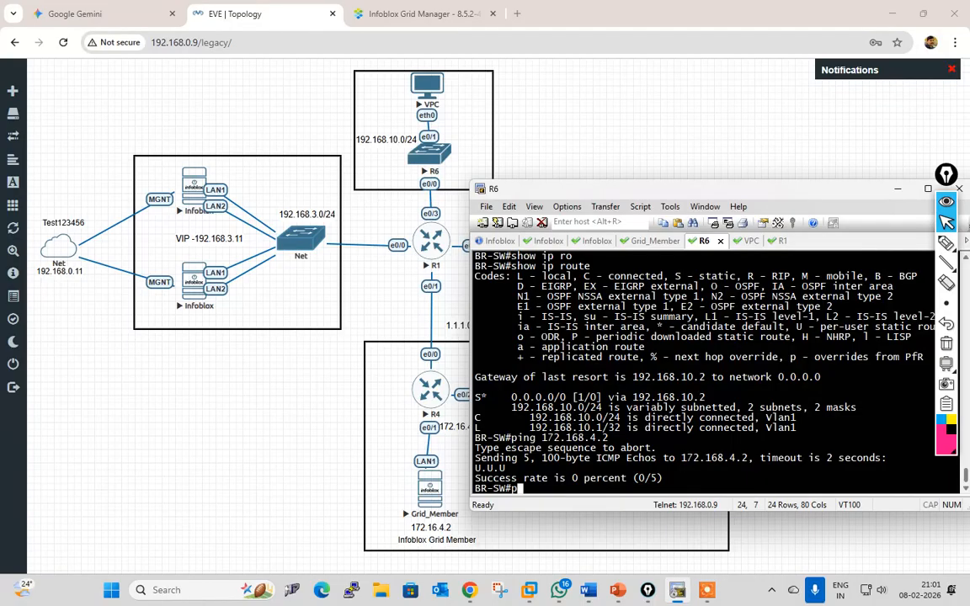
pyautogui.press('Up')
pyautogui.press('BackSpace')
pyautogui.press('BackSpace')
pyautogui.press('BackSpace')
pyautogui.press('BackSpace')
pyautogui.press('BackSpace')
pyautogui.press('BackSpace')
pyautogui.press('BackSpace')
pyautogui.press('BackSpace')
pyautogui.press('BackSpace')
pyautogui.press('BackSpace')
pyautogui.write('192.168.10.2')
pyautogui.press('Return')
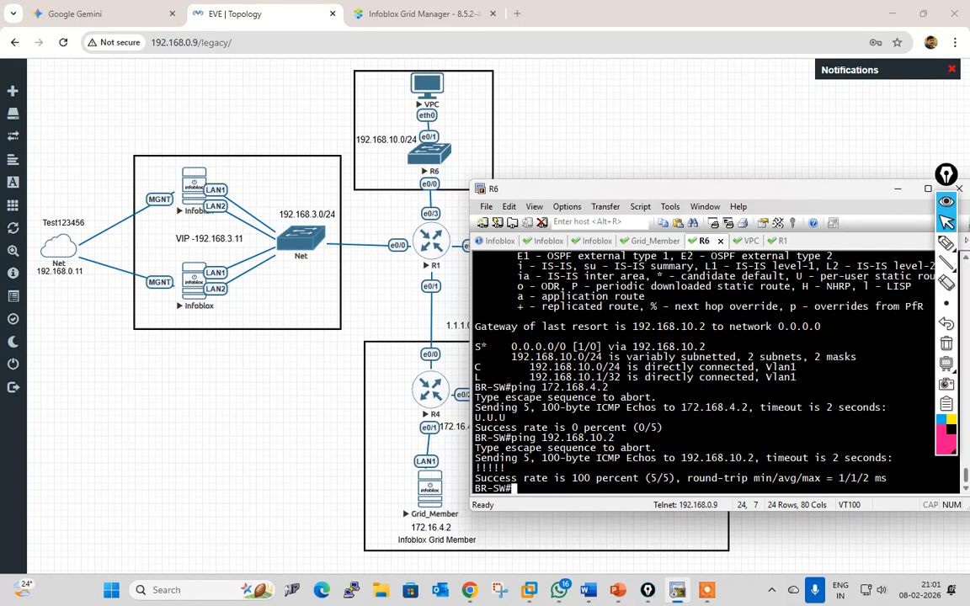
pyautogui.press('Up')
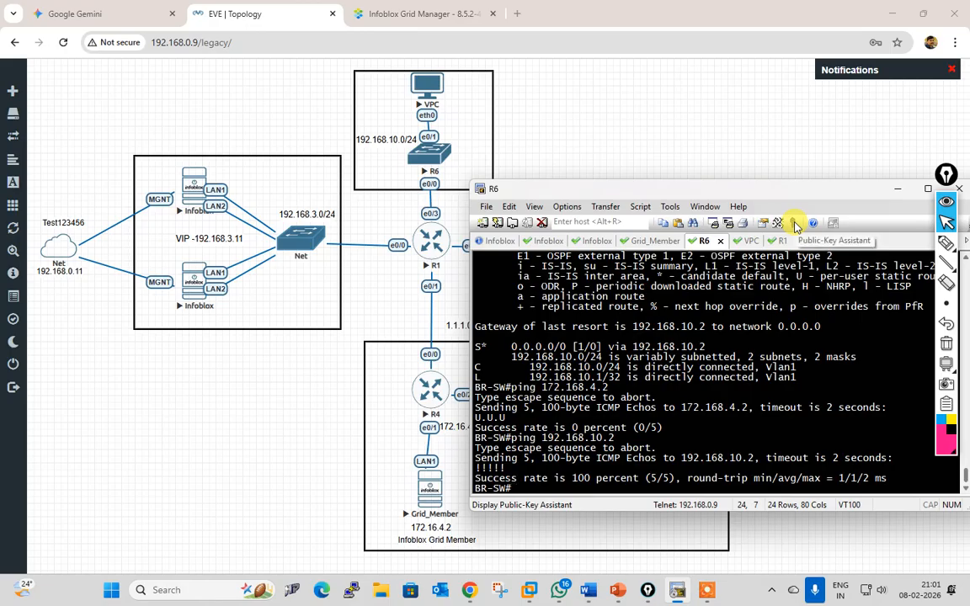
pyautogui.press('Up')
pyautogui.press('Return')
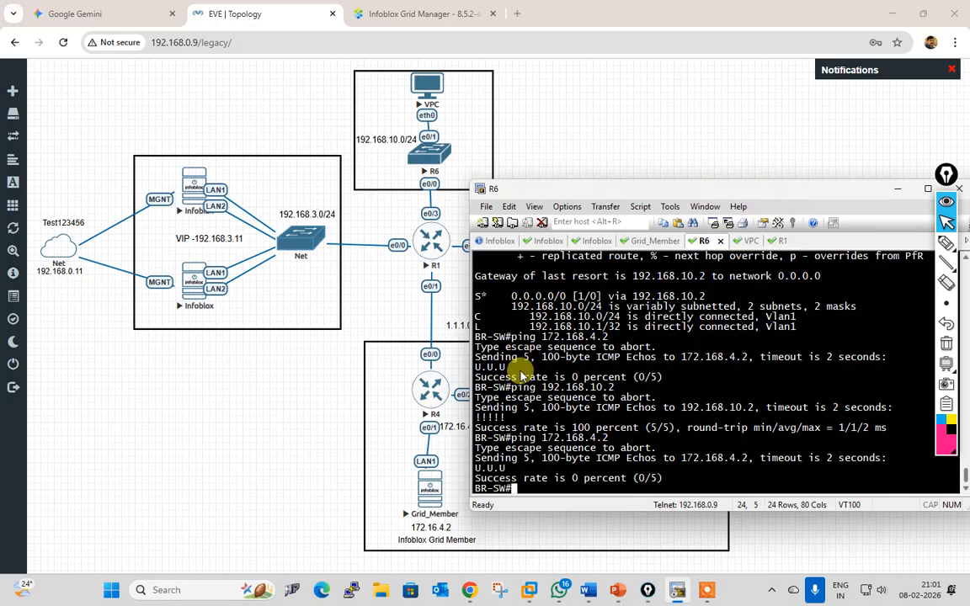
pyautogui.click(780, 242)
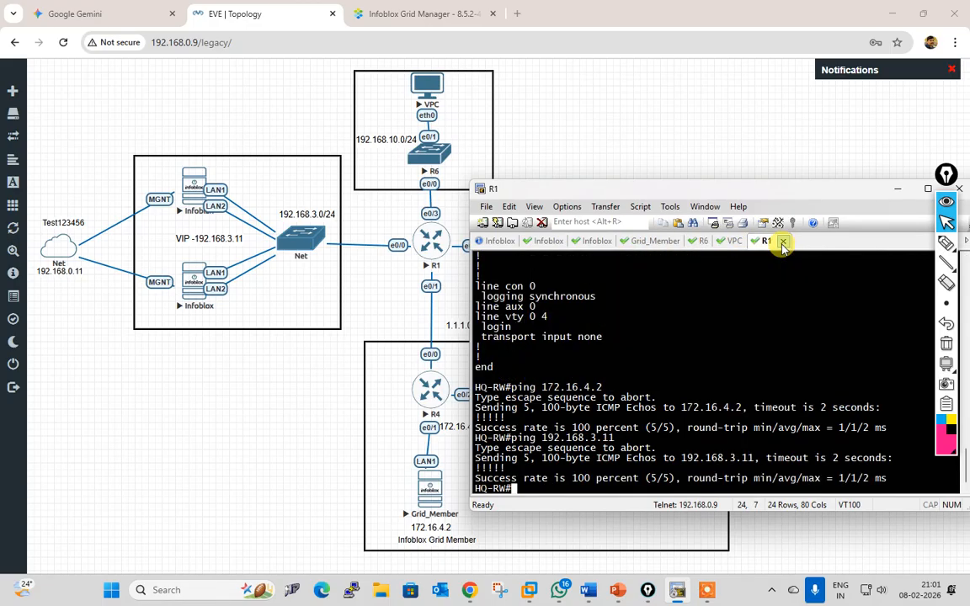
# Step: Page through R1's full running configuration
pyautogui.write('sho')
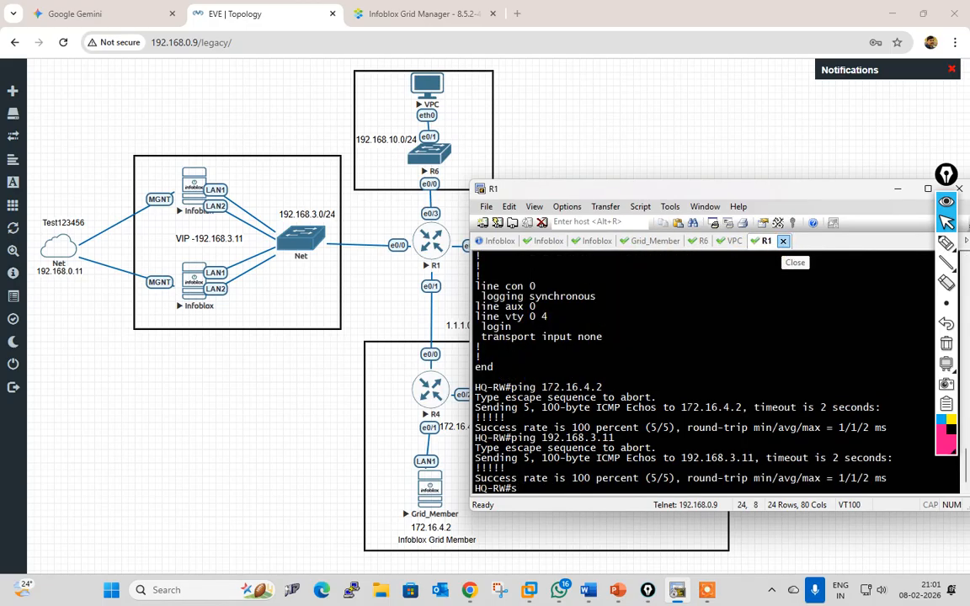
pyautogui.press('Tab')
pyautogui.write('run')
pyautogui.press('Tab')
pyautogui.press('Return')
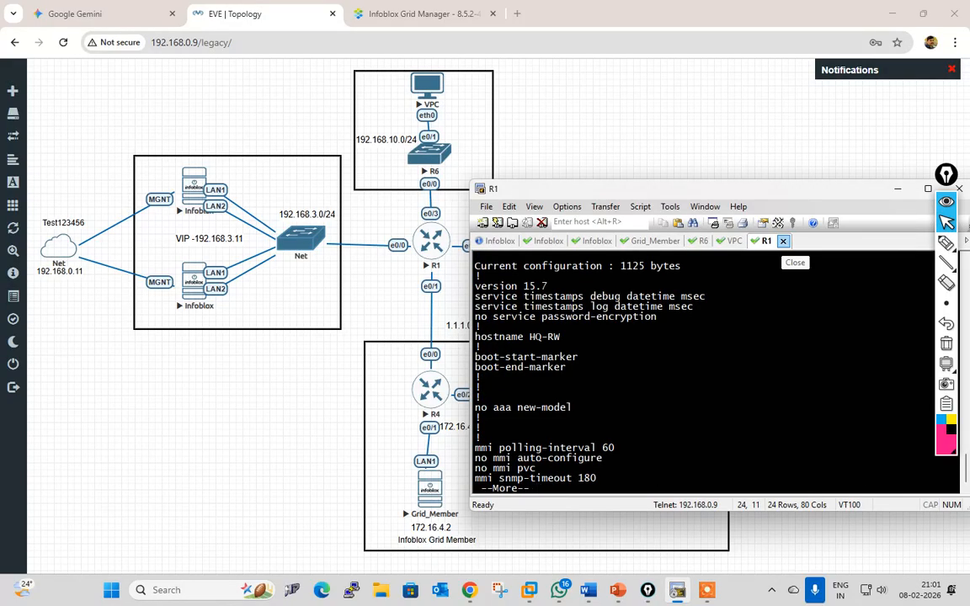
pyautogui.press('Return')
pyautogui.press('space')
pyautogui.press('space')
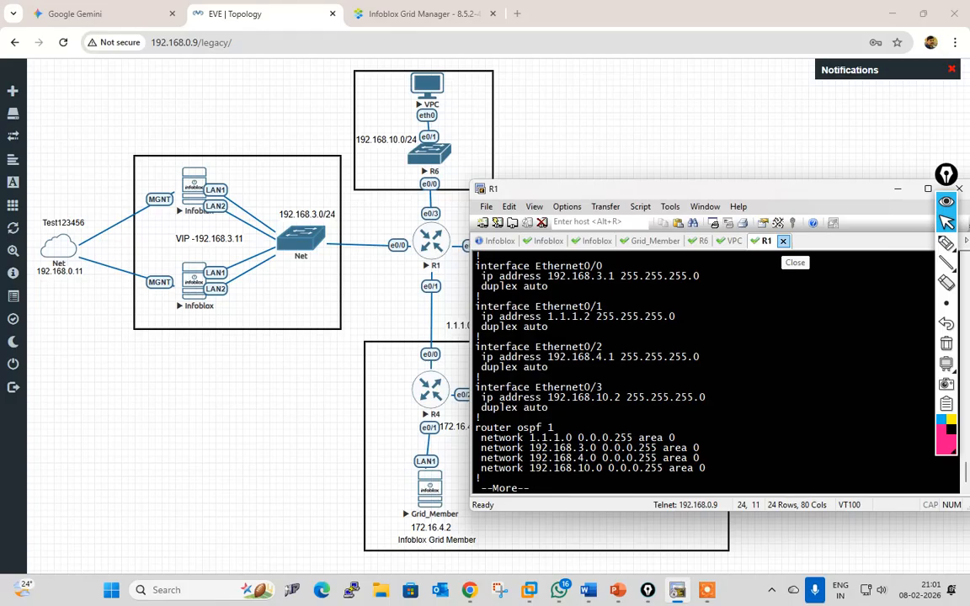
pyautogui.press('Return')
pyautogui.press('Return')
pyautogui.press('Return')
pyautogui.press('Return')
pyautogui.press('Return')
pyautogui.press('Return')
pyautogui.press('Return')
pyautogui.press('Return')
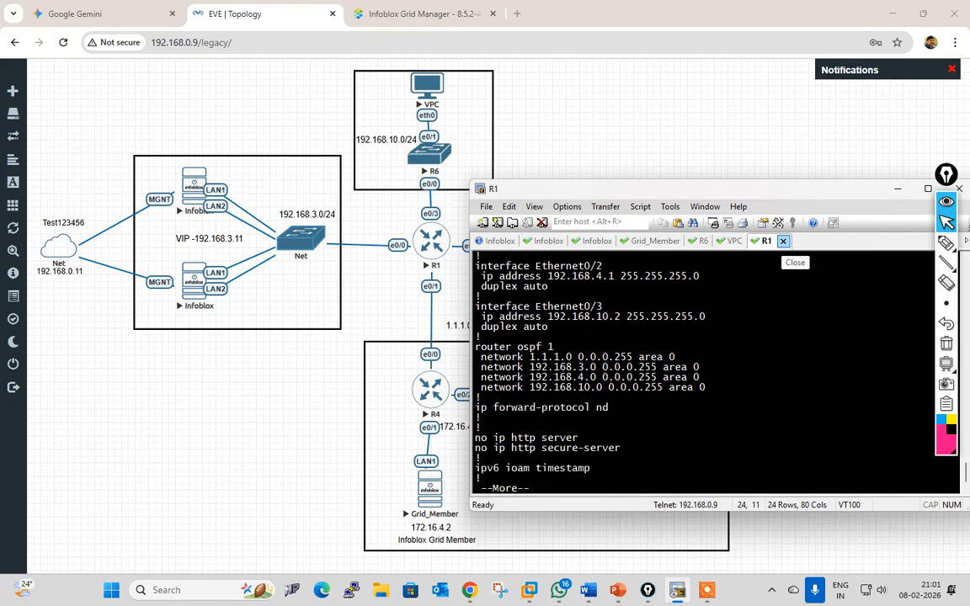
pyautogui.press('space')
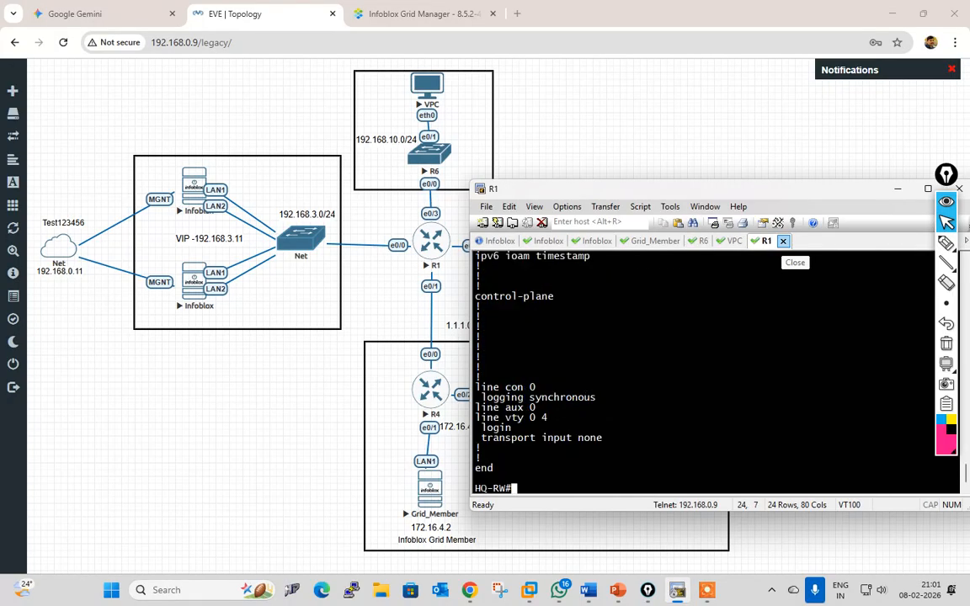
# Step: Rerun the ping to 172.16.4.2 from R1, succeeding 5/5
pyautogui.press('BackSpace')
pyautogui.write('ping 192.168.3.11')
pyautogui.press('Up')
pyautogui.press('Up')
pyautogui.press('Return')
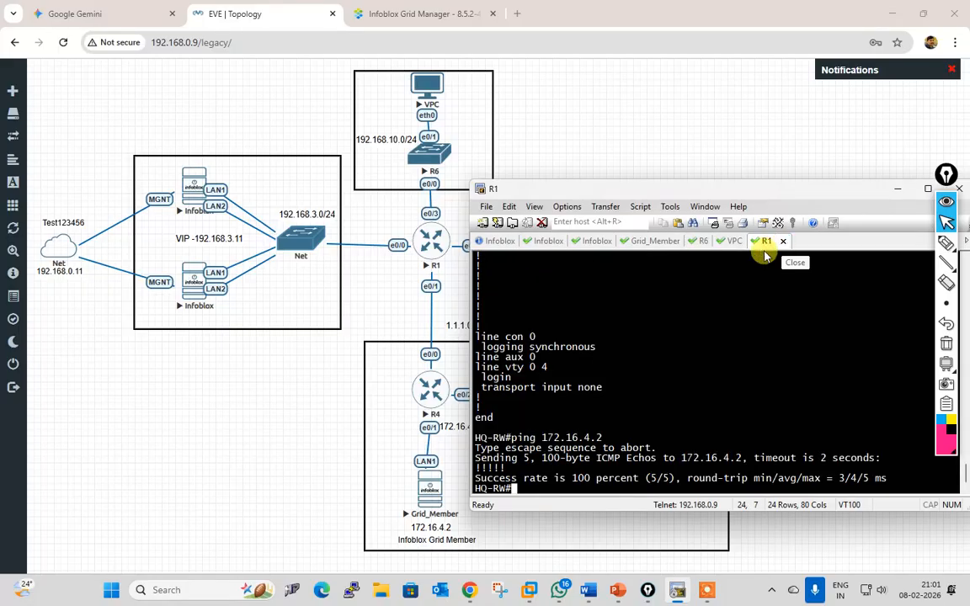
# Step: Open a console to R4 from the lab topology and enter privileged mode
pyautogui.click(438, 394)
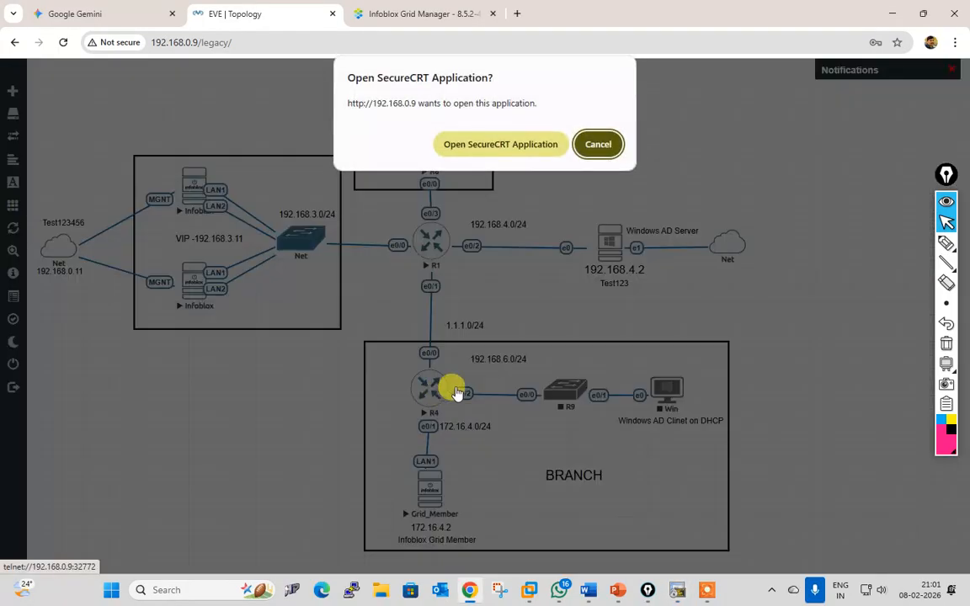
pyautogui.click(501, 145)
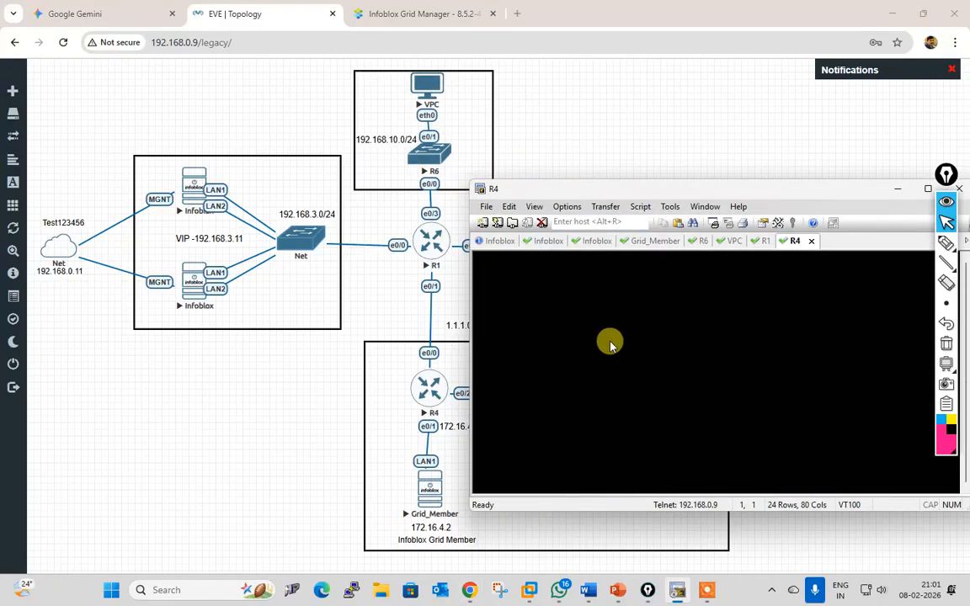
pyautogui.press('Return')
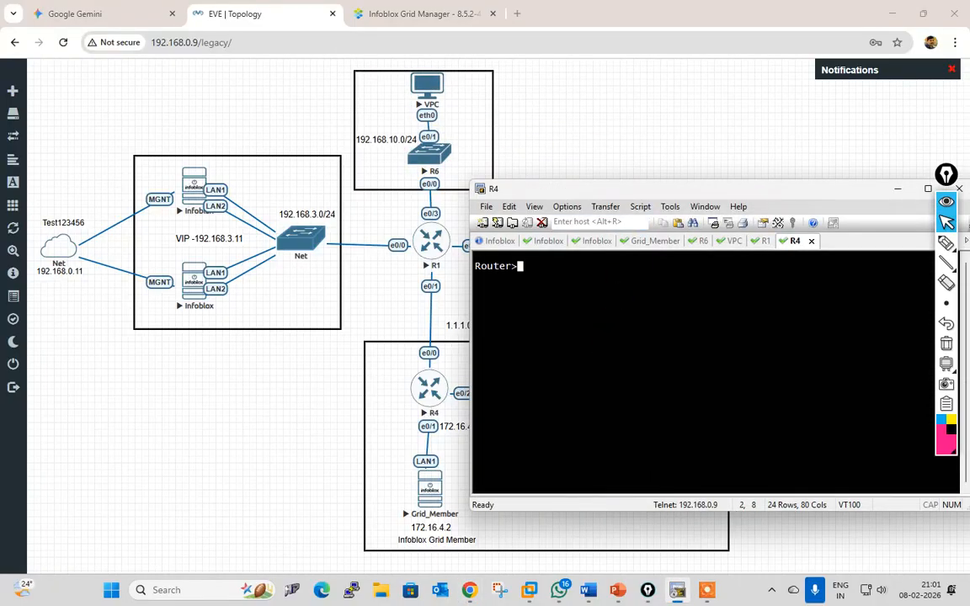
pyautogui.write('en')
pyautogui.press('Return')
# Step: Look up R4's OSPF route to 192.168.10.1 with show ip route
pyautogui.write('sho')
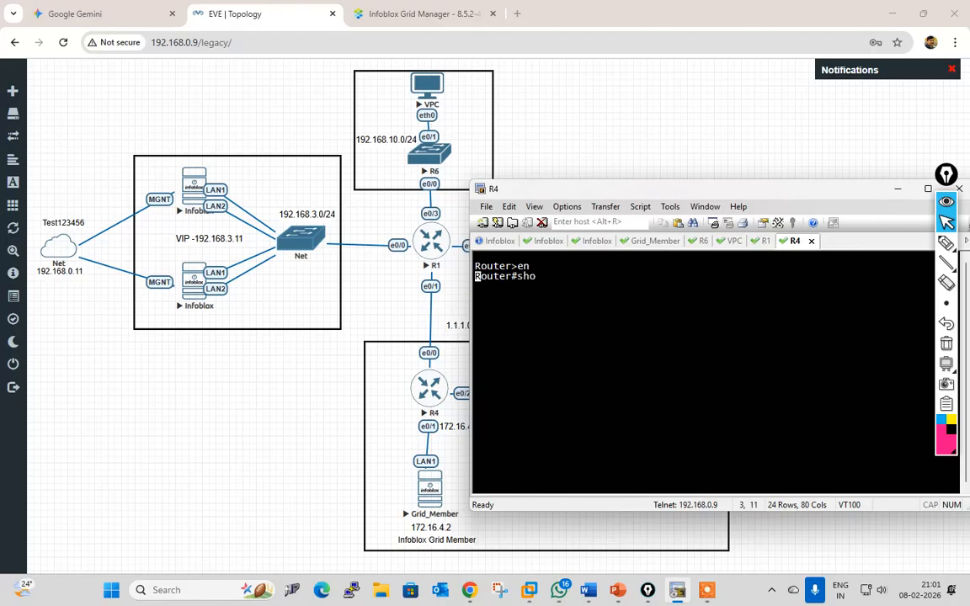
pyautogui.press('Tab')
pyautogui.write('ip ro')
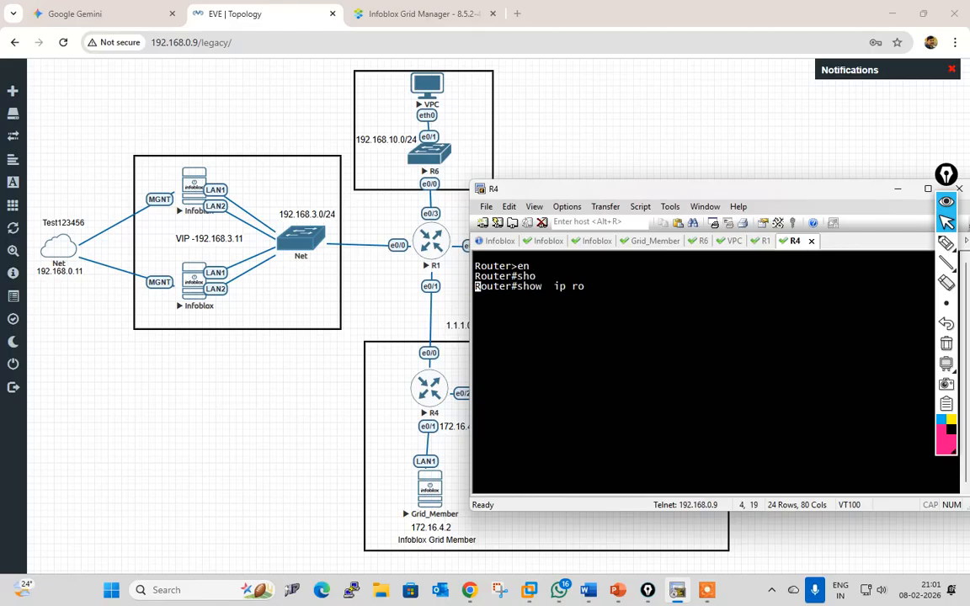
pyautogui.press('Tab')
pyautogui.write('192.168')
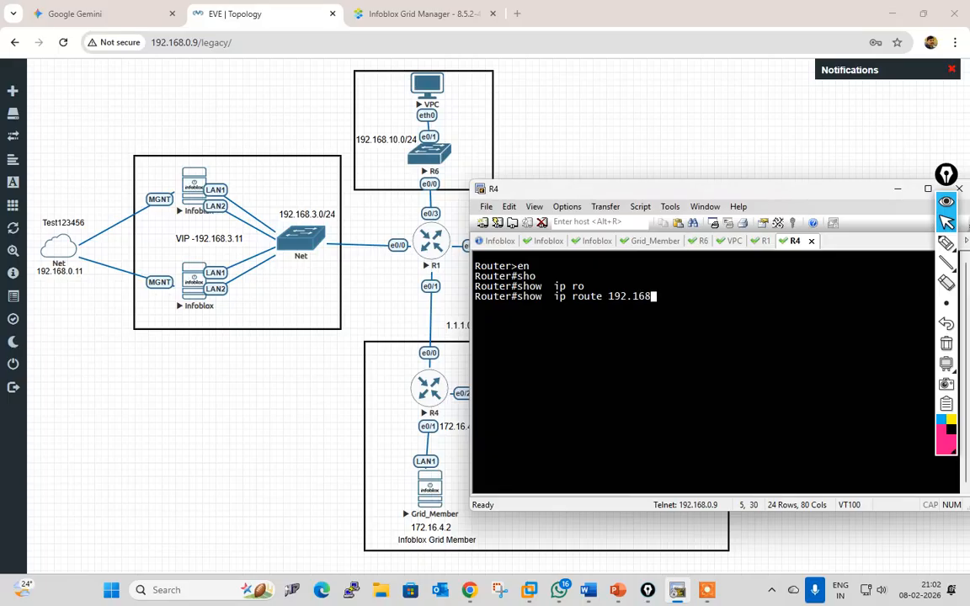
pyautogui.write('.10.1')
pyautogui.press('Return')
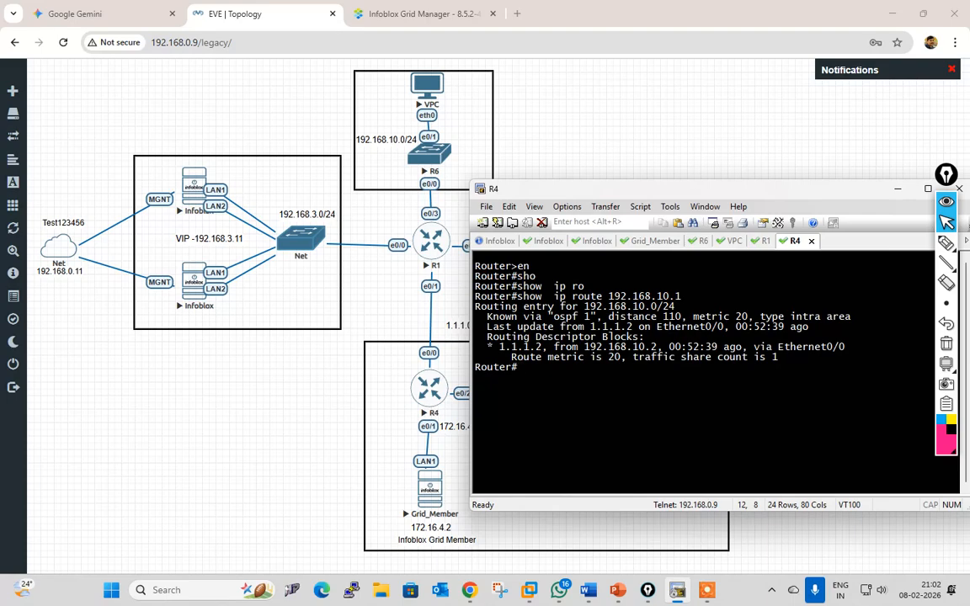
# Step: Ping 192.168.10.1 and 192.168.10.2 from R4, then switch to the R6 session
pyautogui.write('ping 1')
pyautogui.write('92.168.1')
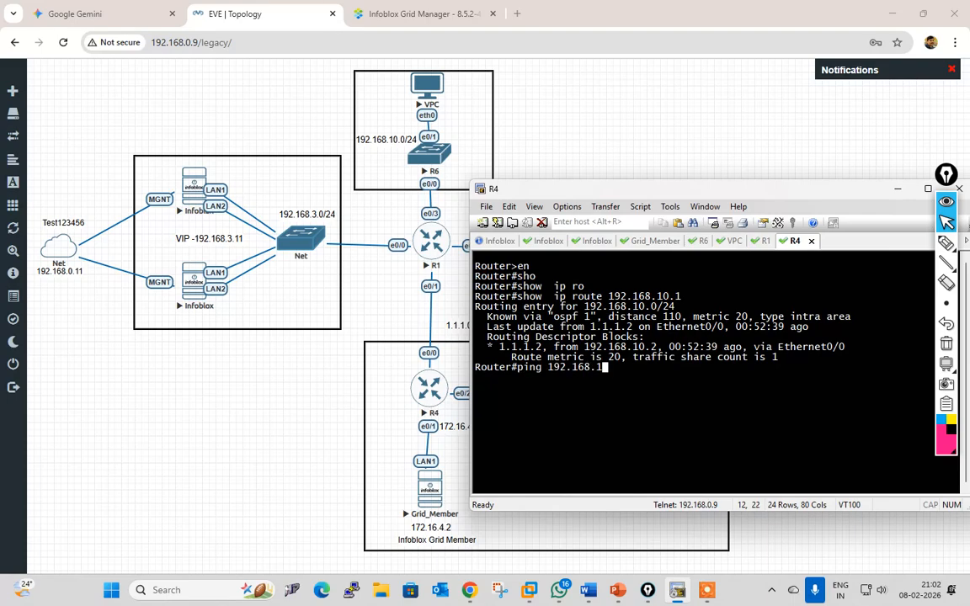
pyautogui.write('0.1')
pyautogui.press('Return')
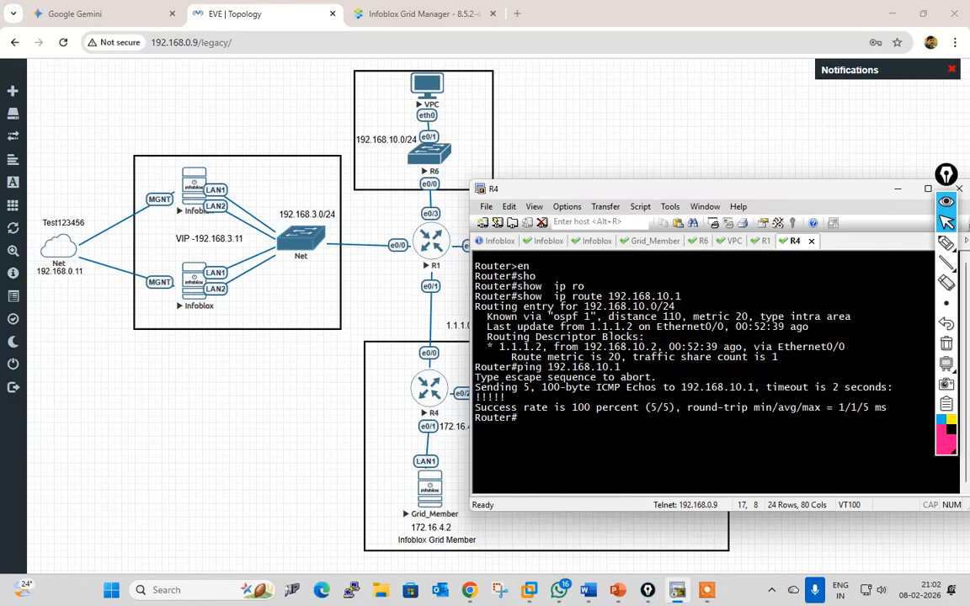
pyautogui.press('Up')
pyautogui.press('Return')
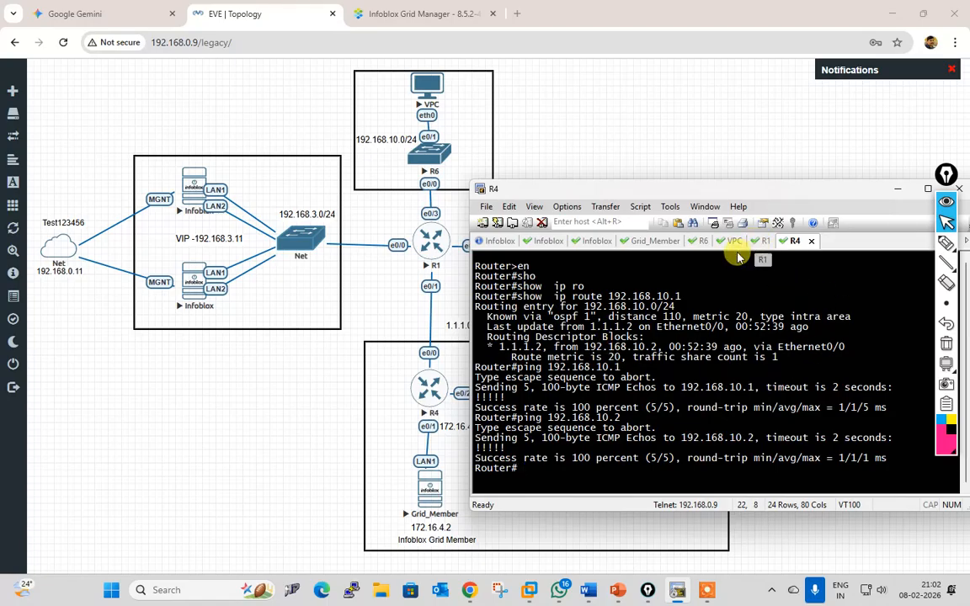
pyautogui.click(700, 242)
# Step: Ping the Infoblox VIP 192.168.3.11 from R6, succeeding 5/5
pyautogui.press('Return')
pyautogui.press('Return')
pyautogui.press('Return')
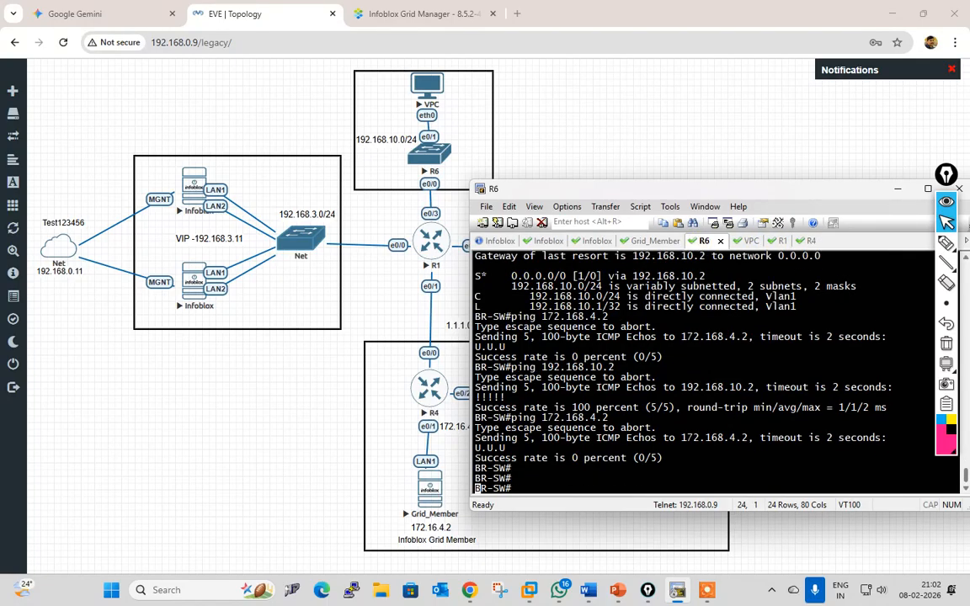
pyautogui.press('Up')
pyautogui.press('Up')
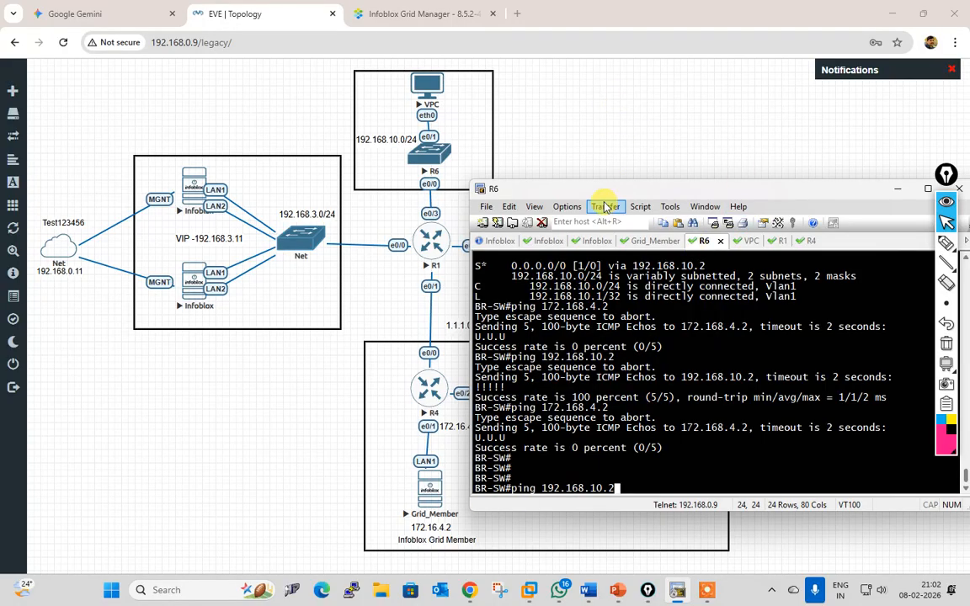
pyautogui.moveTo(598, 194); pyautogui.dragTo(663, 189)
pyautogui.press('Down')
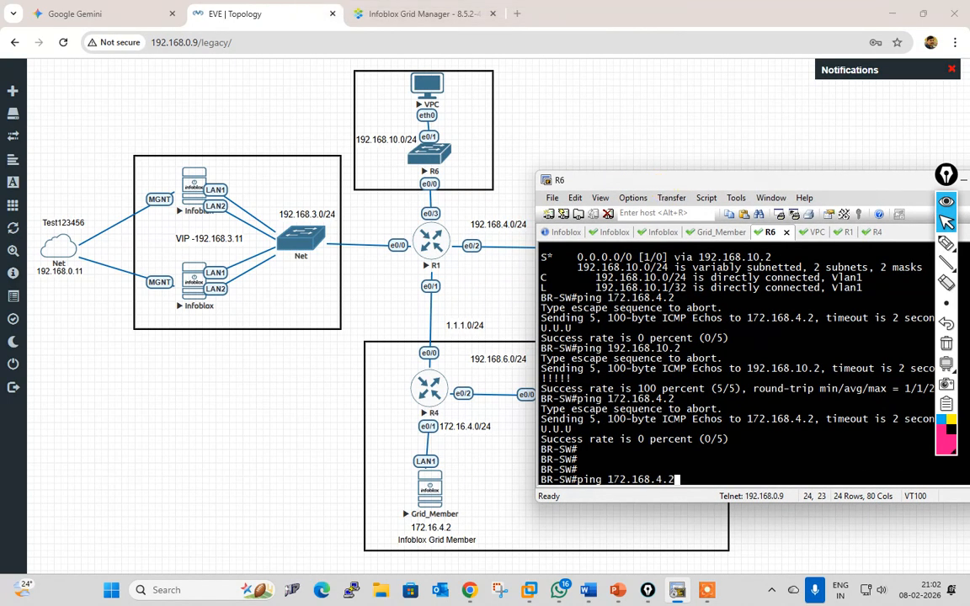
pyautogui.press('BackSpace')
pyautogui.press('BackSpace')
pyautogui.press('BackSpace')
pyautogui.press('BackSpace')
pyautogui.press('BackSpace')
pyautogui.press('BackSpace')
pyautogui.press('BackSpace')
pyautogui.press('BackSpace')
pyautogui.press('BackSpace')
pyautogui.press('BackSpace')
pyautogui.write('192.168.3.11')
pyautogui.press('Return')
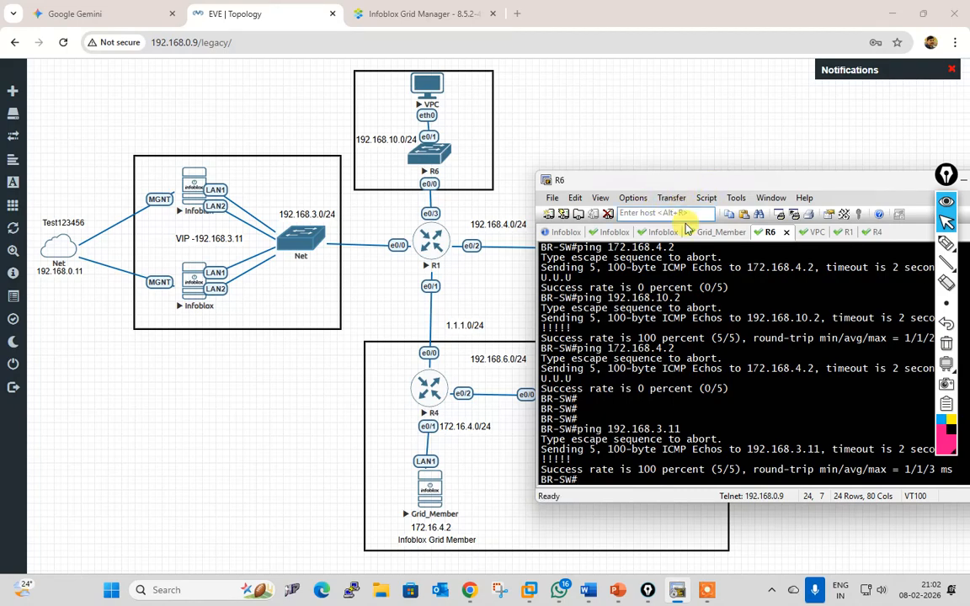
# Step: Rerun the ping to 172.168.4.2 twice; both fail with U.U.U
pyautogui.press('Up')
pyautogui.press('Up')
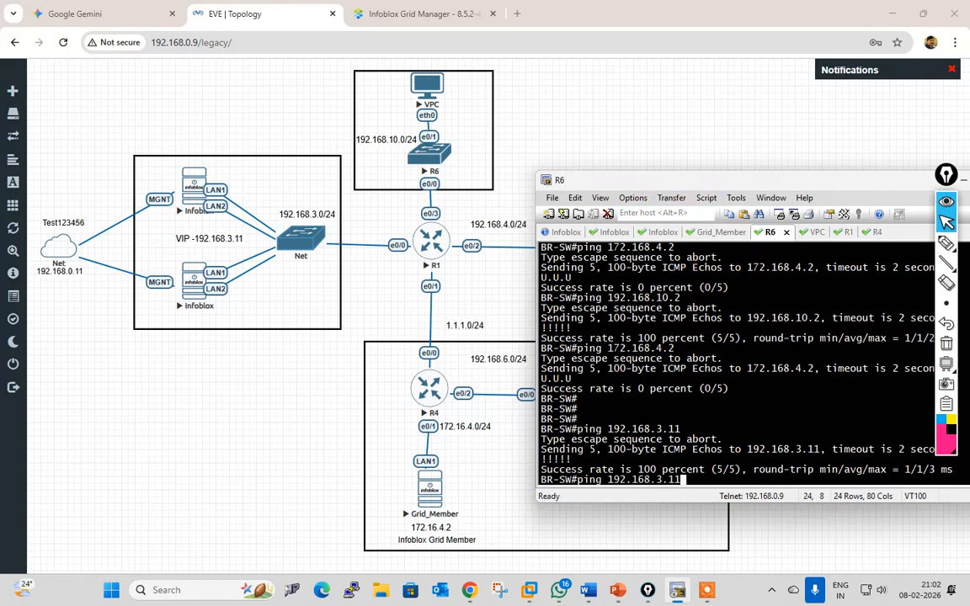
pyautogui.press('Return')
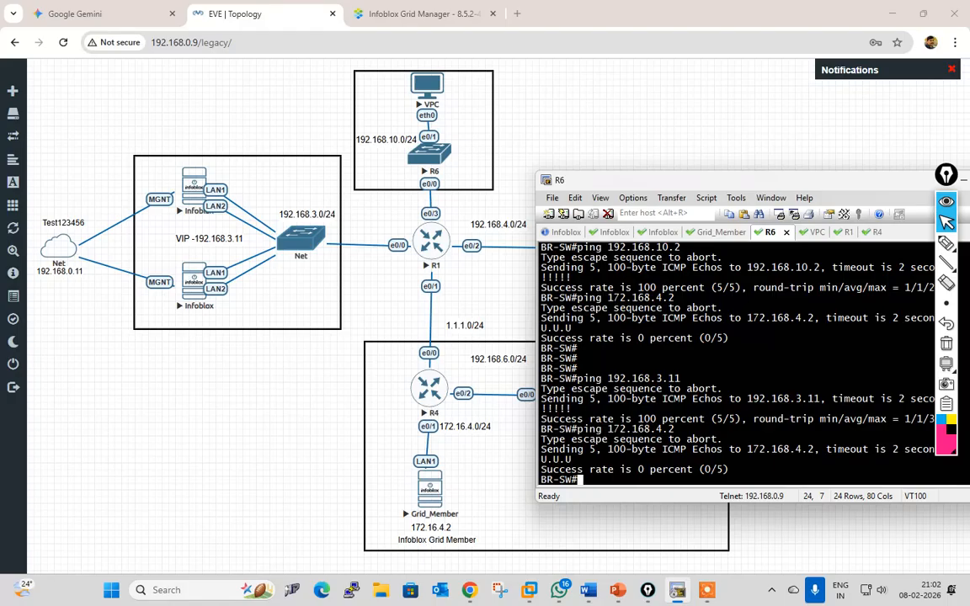
pyautogui.press('Up')
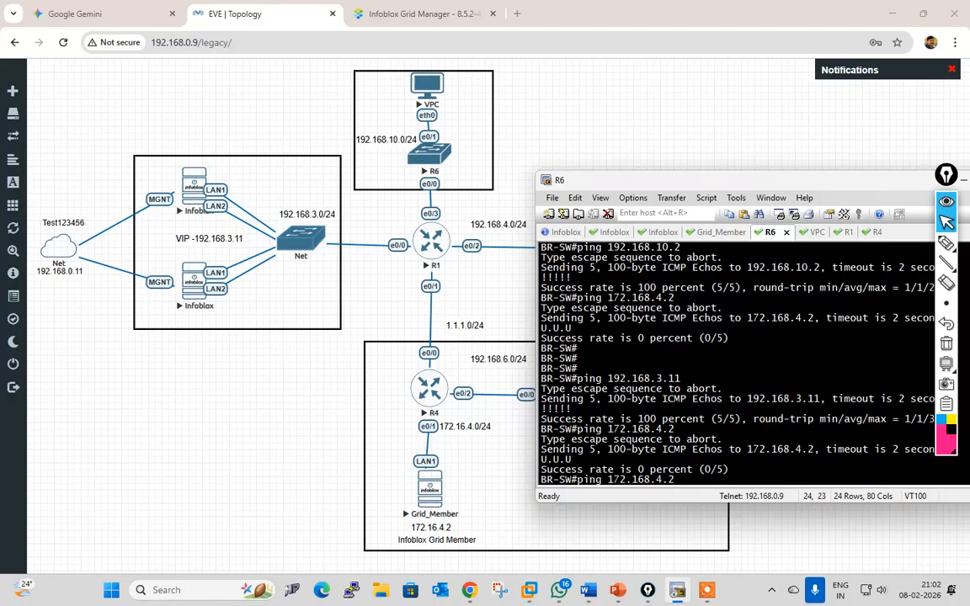
pyautogui.press('Return')
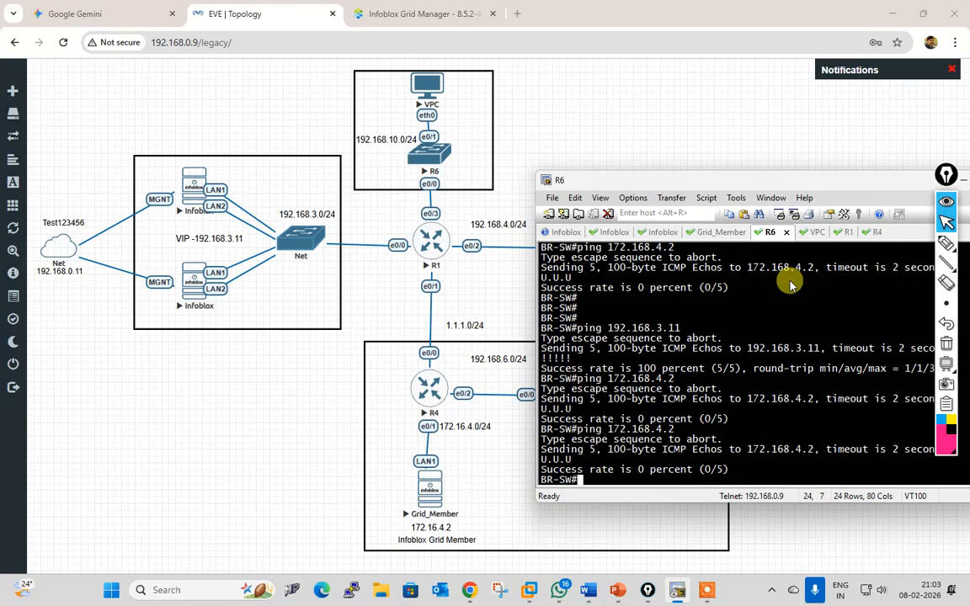
# Step: Switch to the third Infoblox console and log back in
pyautogui.click(612, 235)
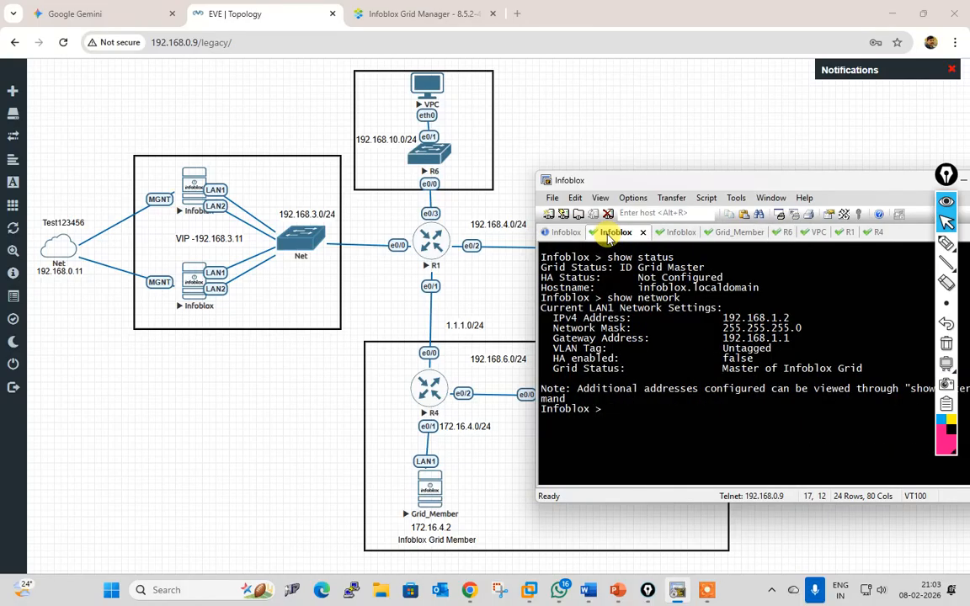
pyautogui.click(667, 233)
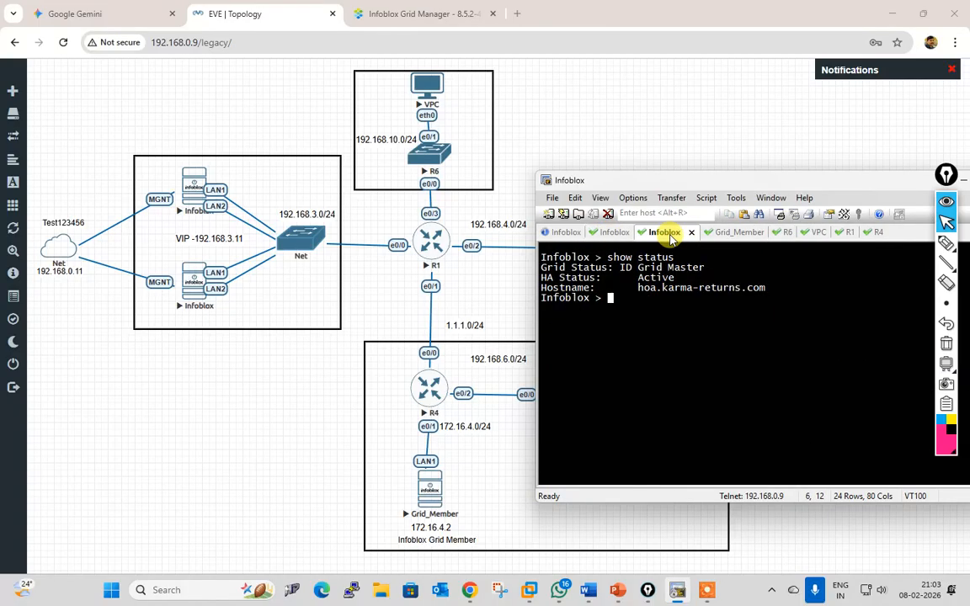
pyautogui.press('Return')
pyautogui.press('Return')
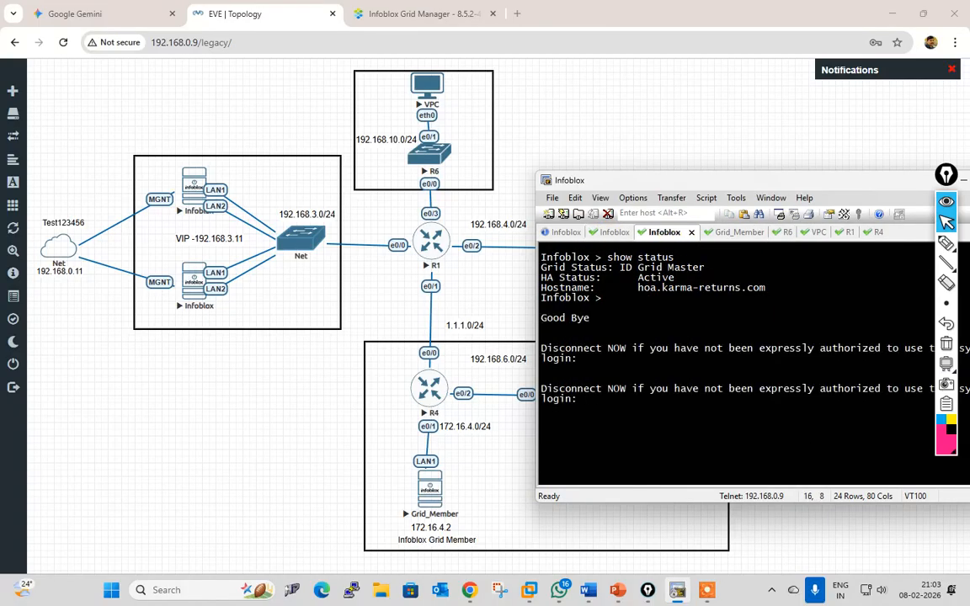
pyautogui.write('admin')
pyautogui.press('Return')
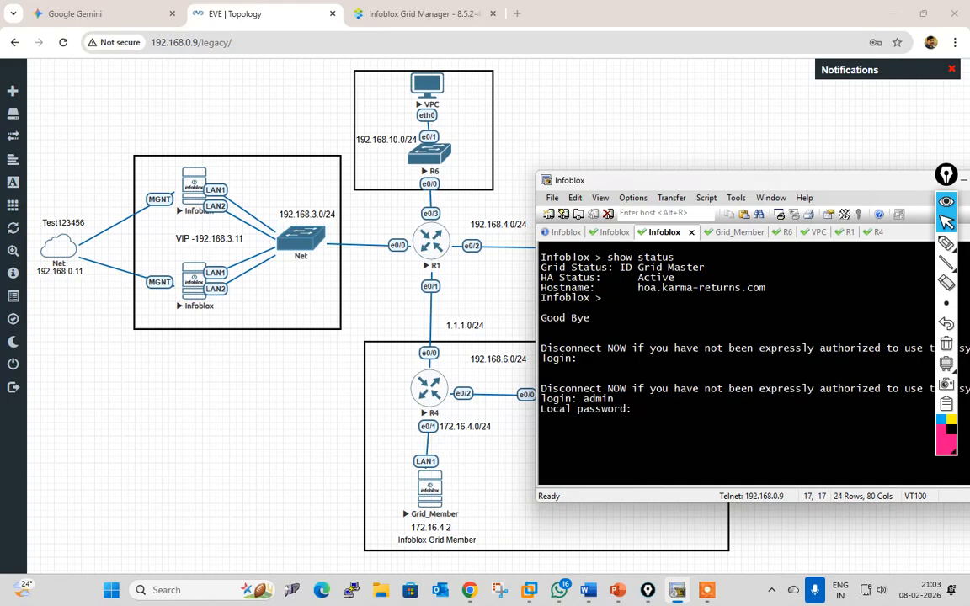
pyautogui.press('Return')
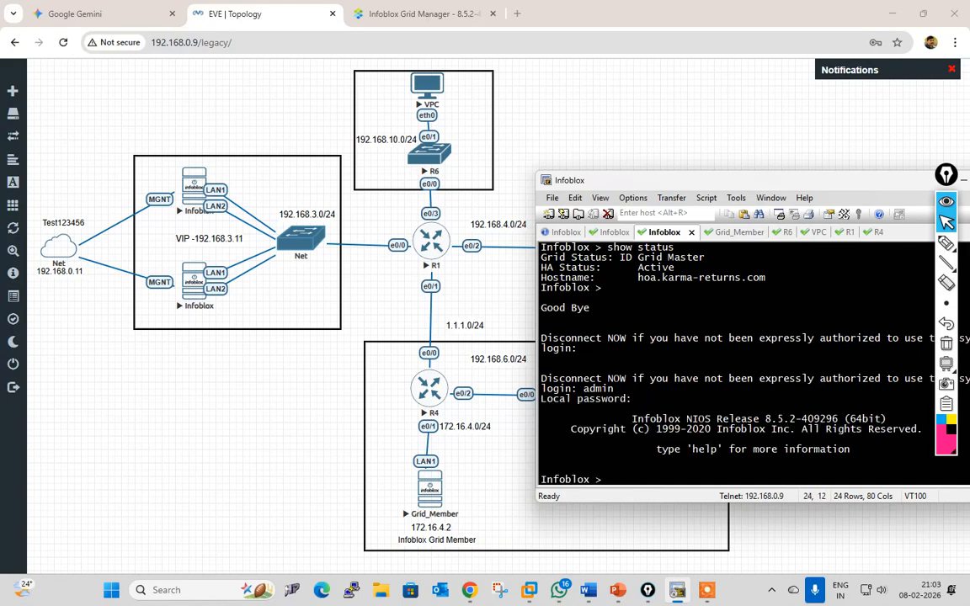
# Step: Ping 172.168.4.2 (unreachable) and 172.16.4.2 (5/5) from Infoblox, then return to R6
pyautogui.write('ping 172.168.4.2')
pyautogui.press('Return')
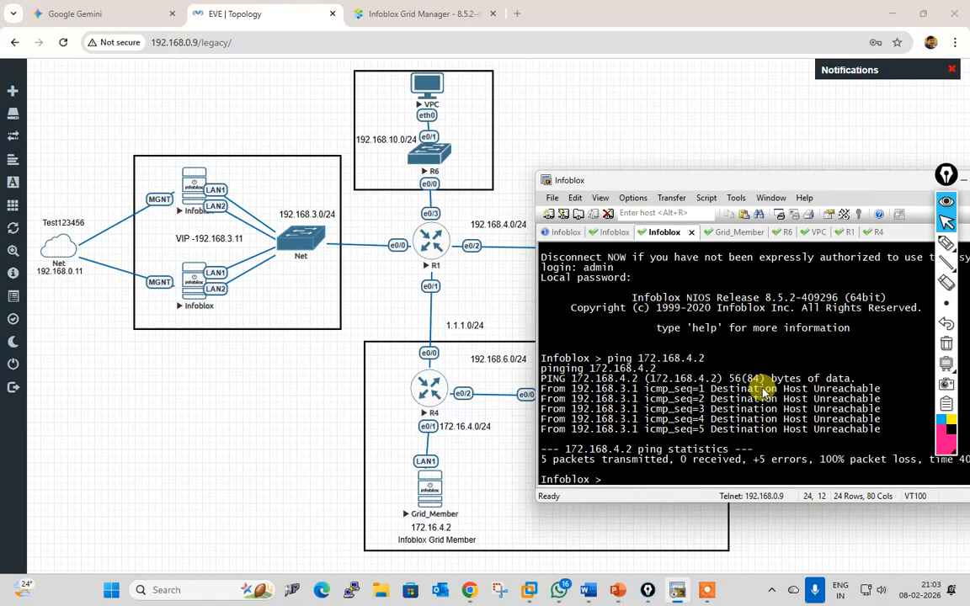
pyautogui.press('Up')
pyautogui.press('BackSpace')
pyautogui.press('BackSpace')
pyautogui.press('BackSpace')
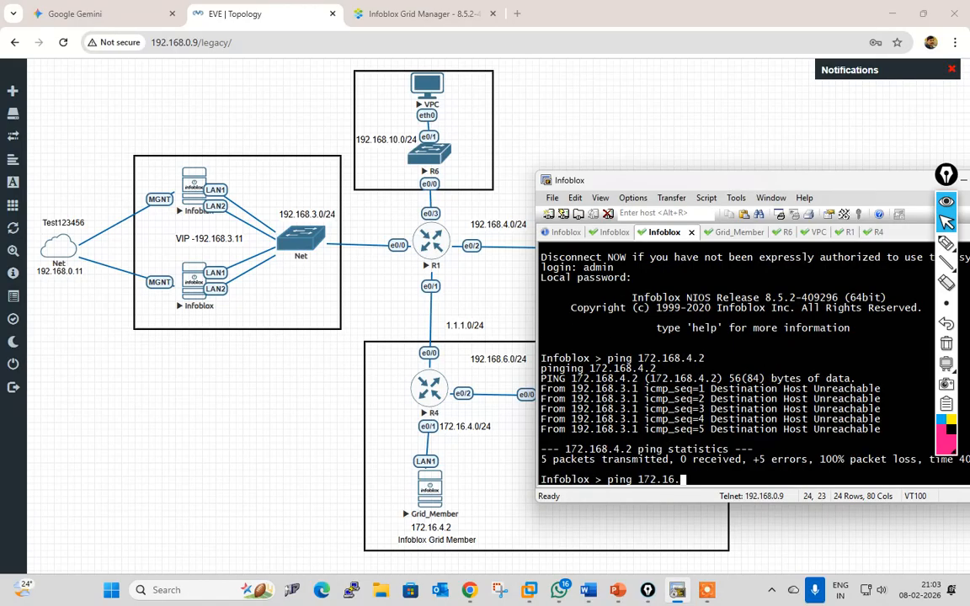
pyautogui.write('.4.2')
pyautogui.press('Return')
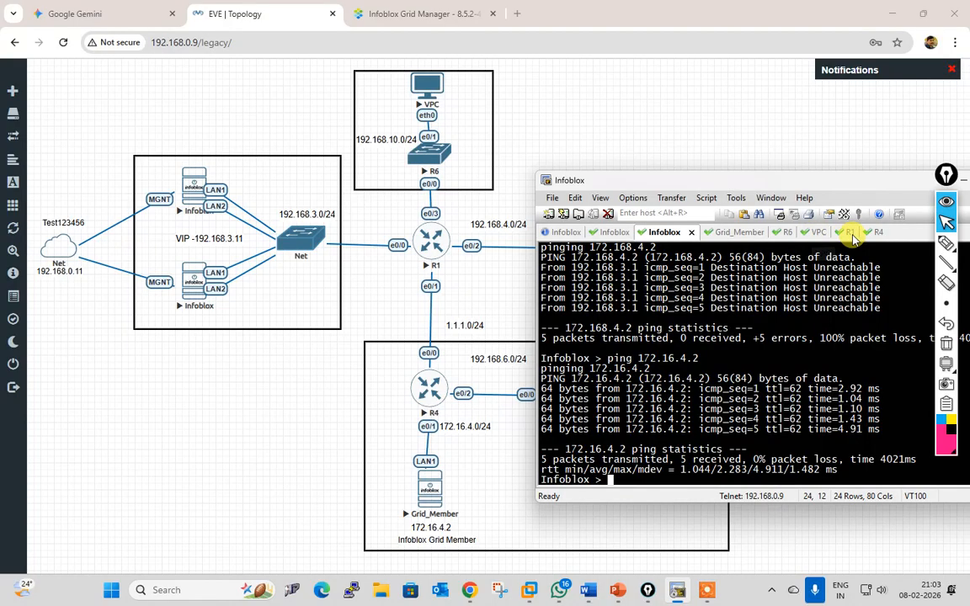
pyautogui.click(776, 234)
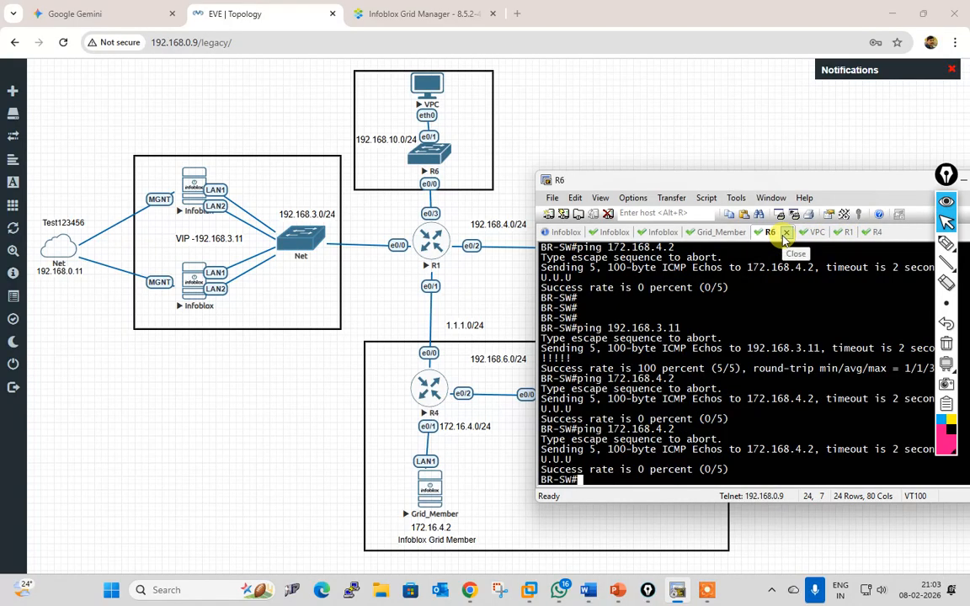
# Step: Ping 172.16.4.1 and 172.16.4.2 from R6
pyautogui.press('Return')
pyautogui.press('Return')
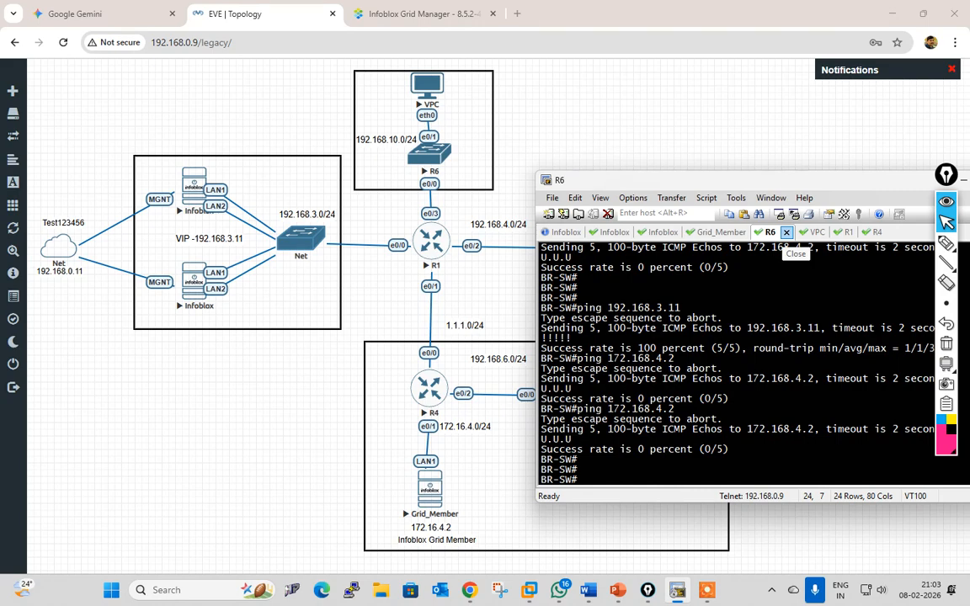
pyautogui.press('Up')
pyautogui.press('BackSpace')
pyautogui.press('BackSpace')
pyautogui.write('.4.1')
pyautogui.press('Return')
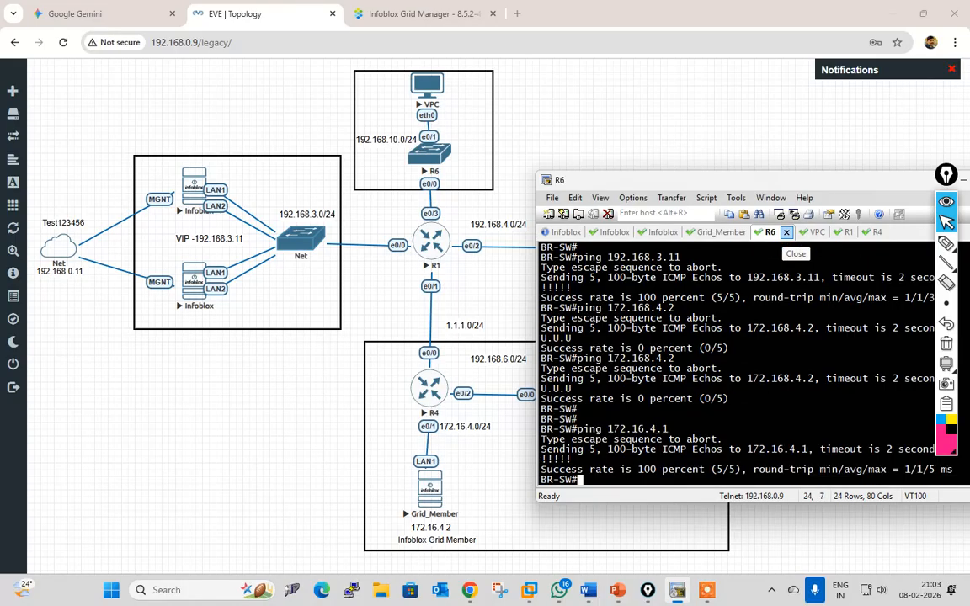
pyautogui.press('Up')
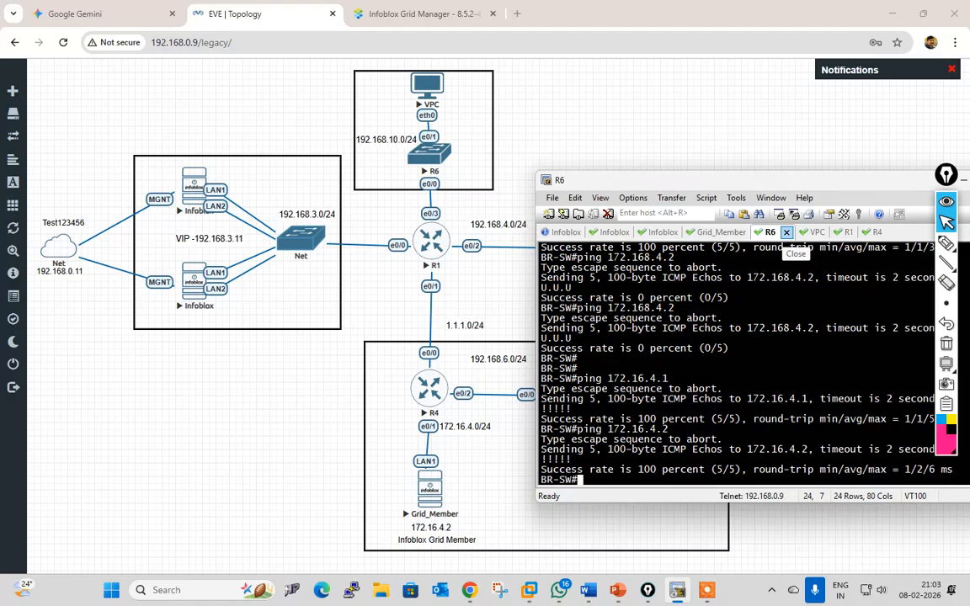
# Step: On the VPC, rerun ip dhcp to request an address through the relay
pyautogui.click(810, 233)
pyautogui.press('Up')
pyautogui.press('Return')
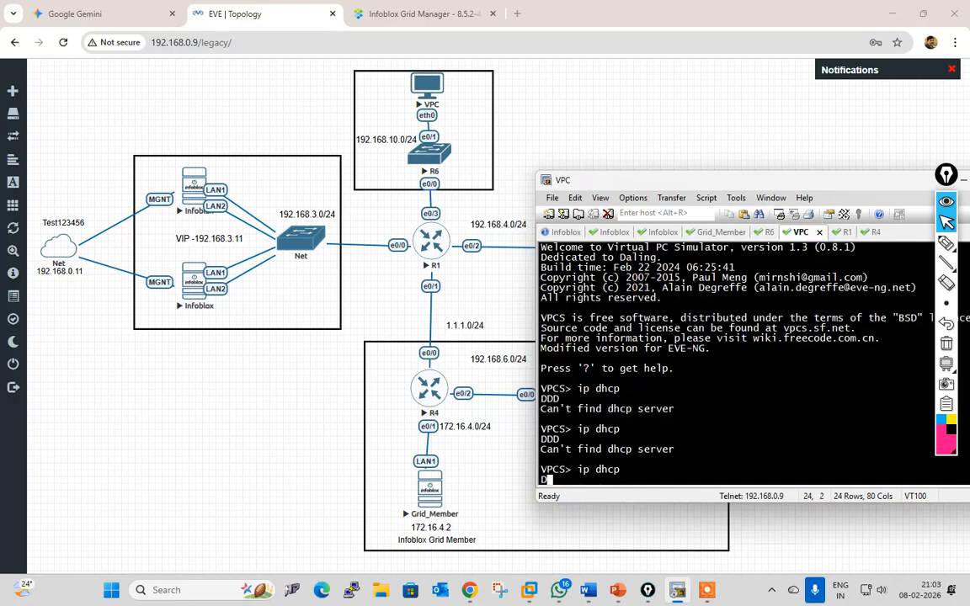
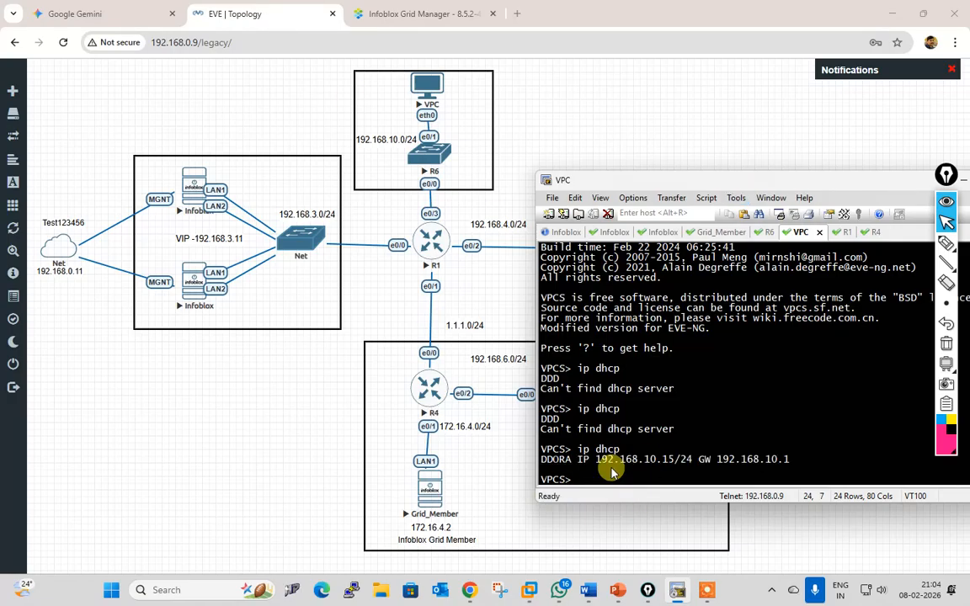
# Step: Leave the VPC with its 192.168.10.15 lease and switch to the Infoblox Grid Manager DHCP Members page
pyautogui.click(417, 16)
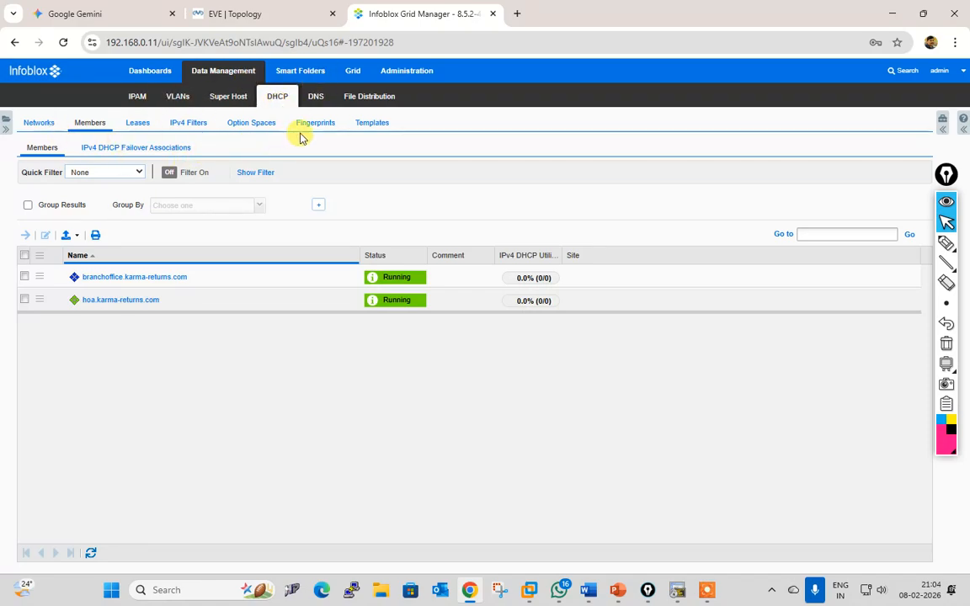
# Step: Check the current DHCP leases and the IPv4 DHCP failover associations
pyautogui.click(139, 123)
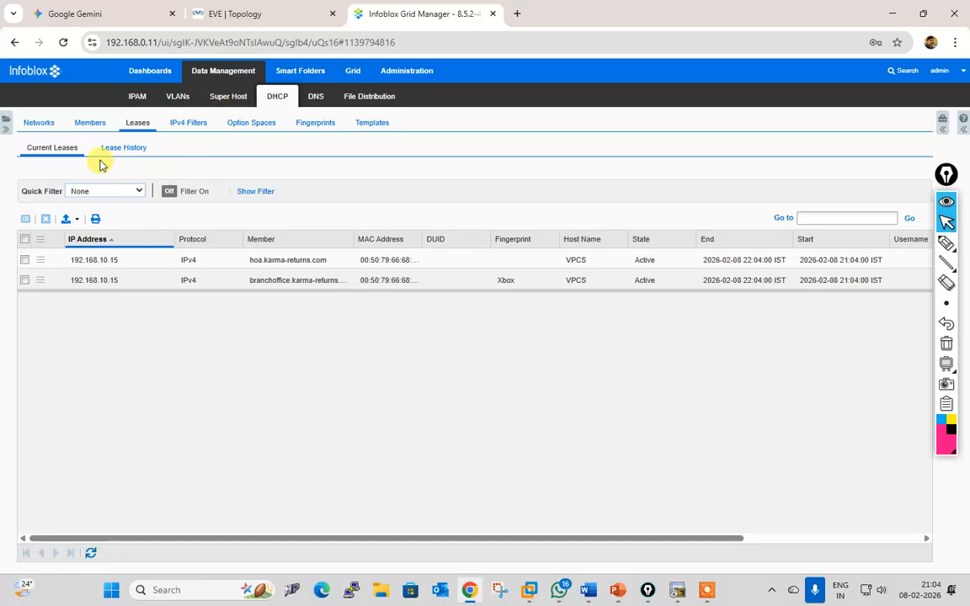
pyautogui.click(99, 125)
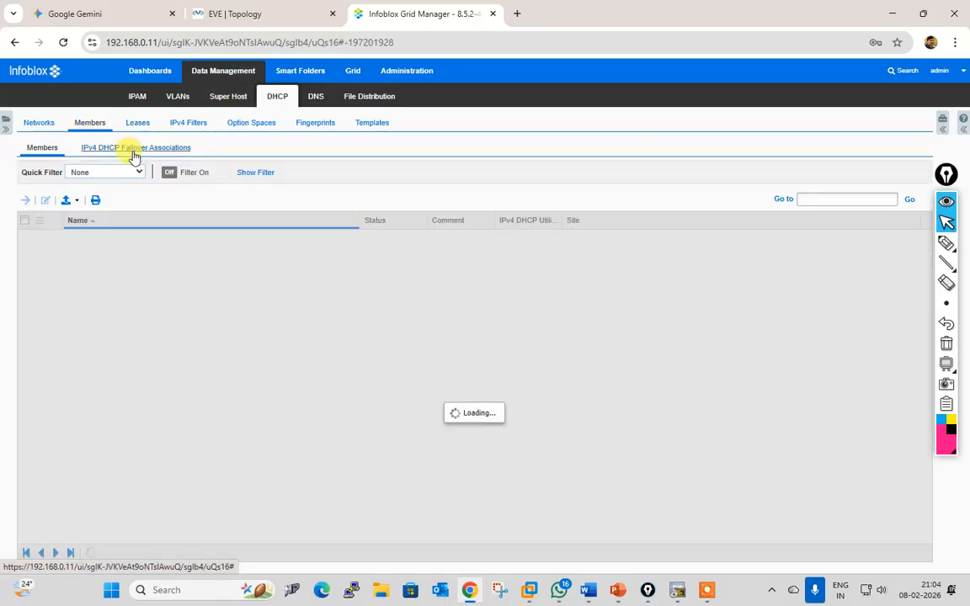
pyautogui.click(132, 152)
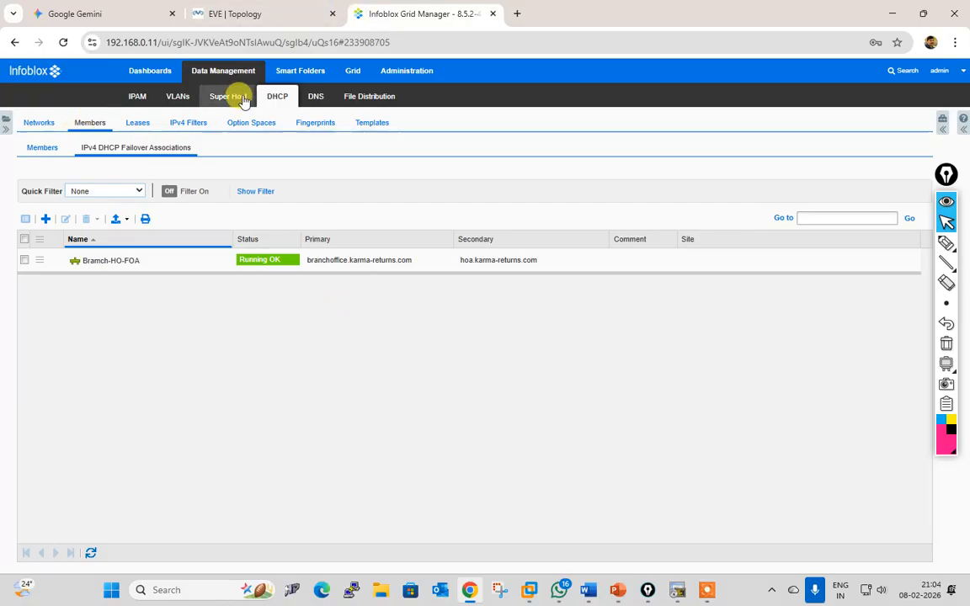
# Step: Bring up the DHCP Networks list showing 10.0.0.0/8, 192.168.4.0/24, 192.168.6.0/24, 192.168.10.0/24 and 192.168.50.0/24
pyautogui.click(146, 99)
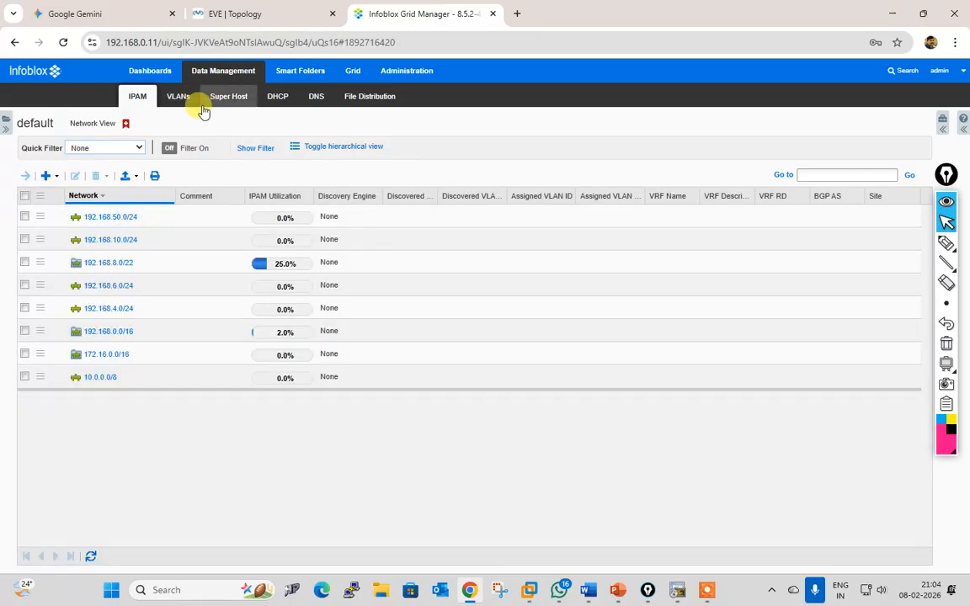
pyautogui.click(285, 99)
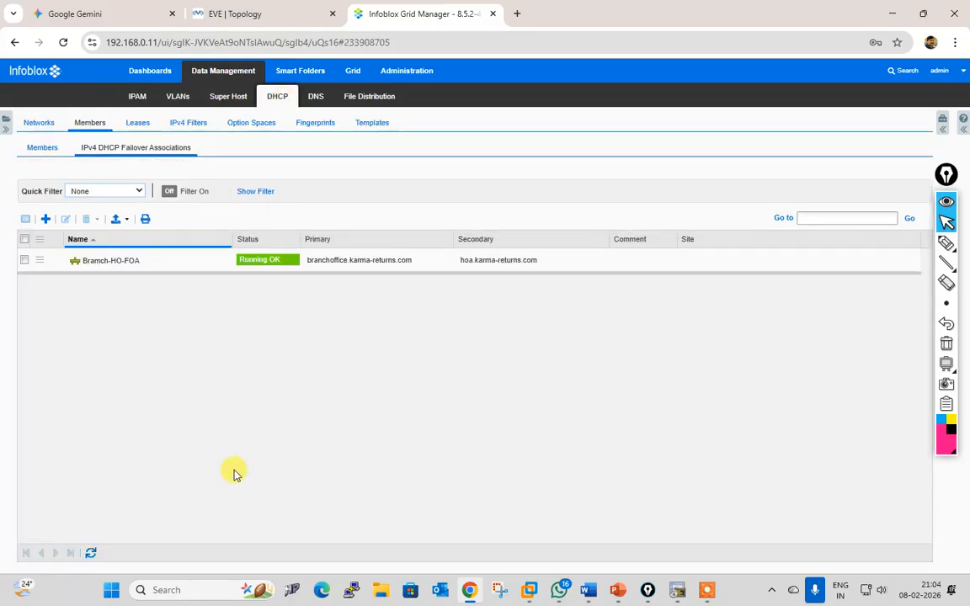
pyautogui.click(47, 150)
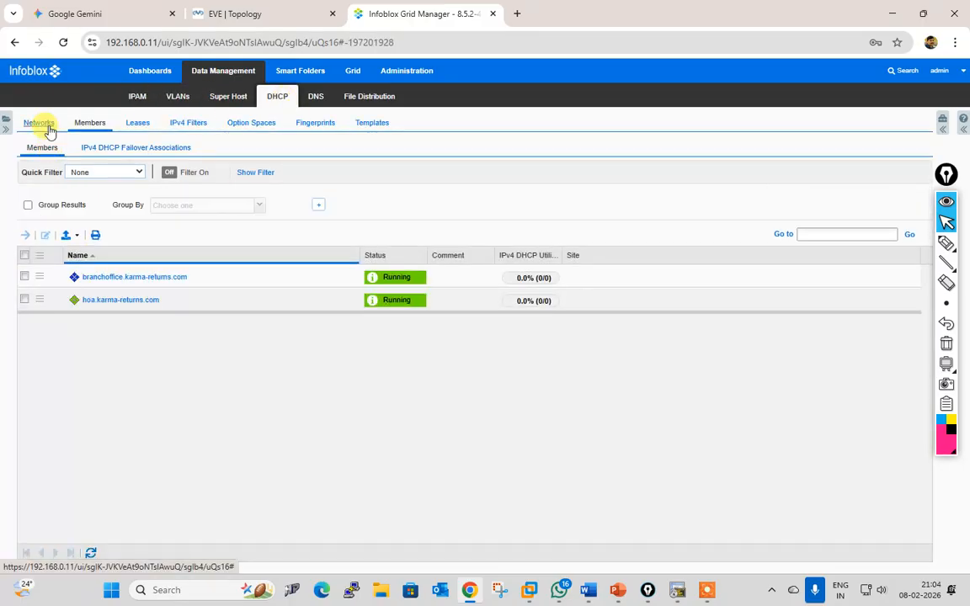
pyautogui.click(42, 123)
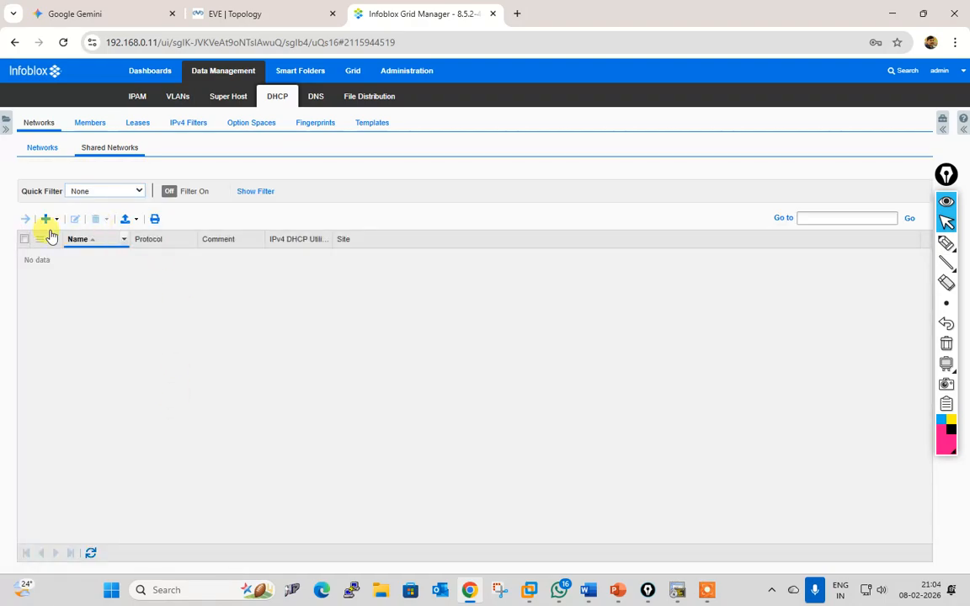
pyautogui.click(221, 14)
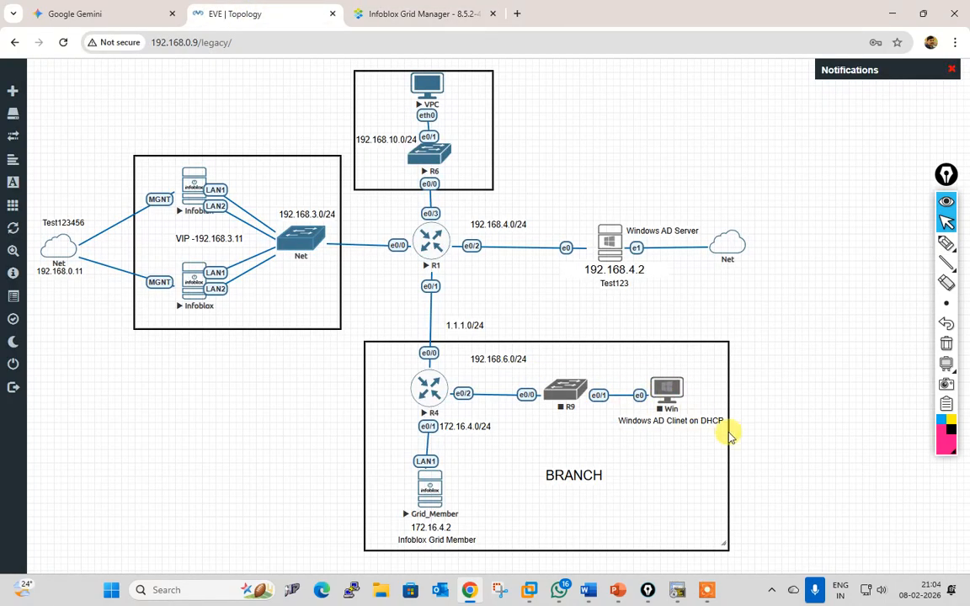
pyautogui.click(420, 14)
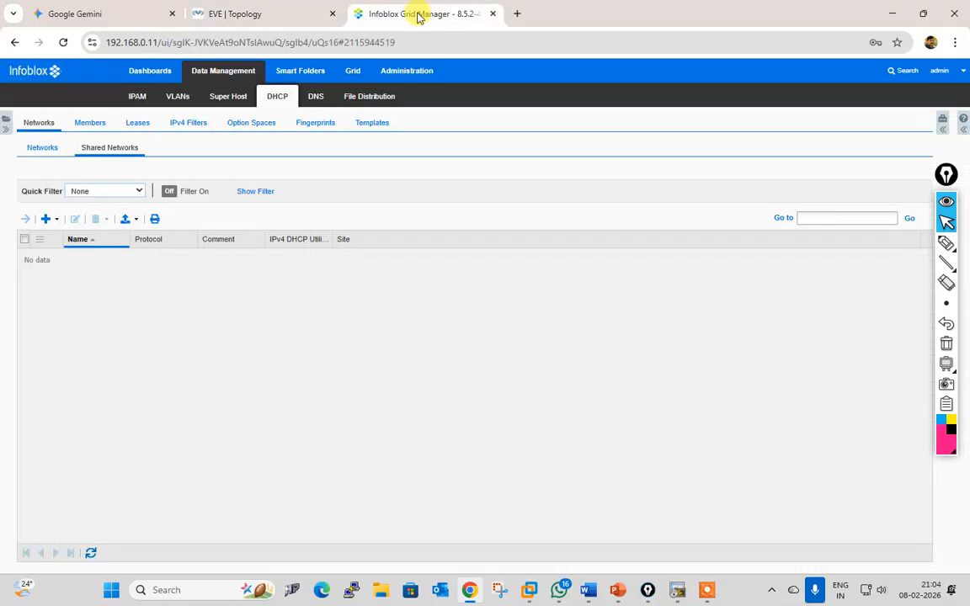
pyautogui.click(44, 149)
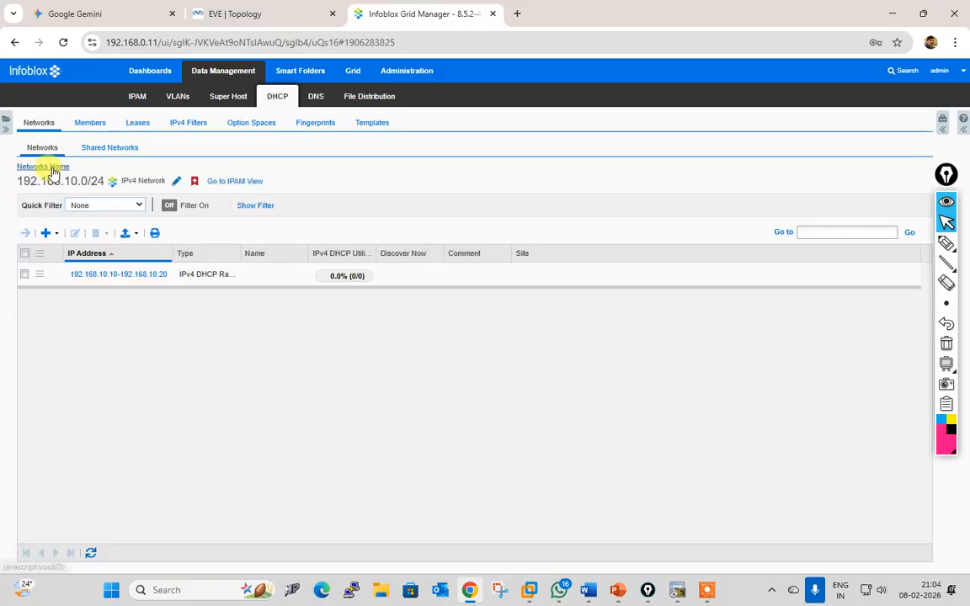
pyautogui.click(45, 166)
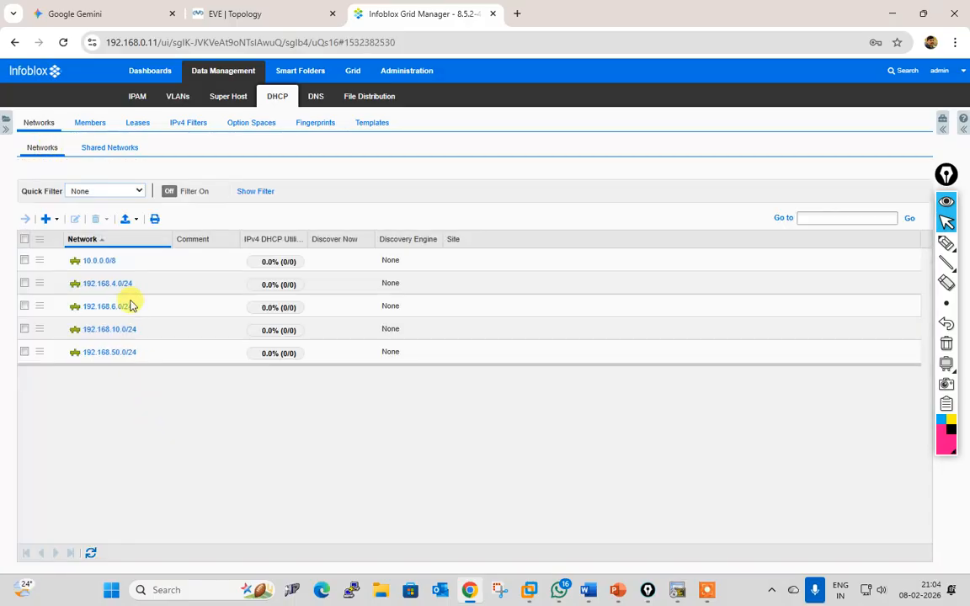
# Step: In 192.168.6.0/24, start a new DHCP range from 192.168.6.10 to 192.168.6.25
pyautogui.click(107, 307)
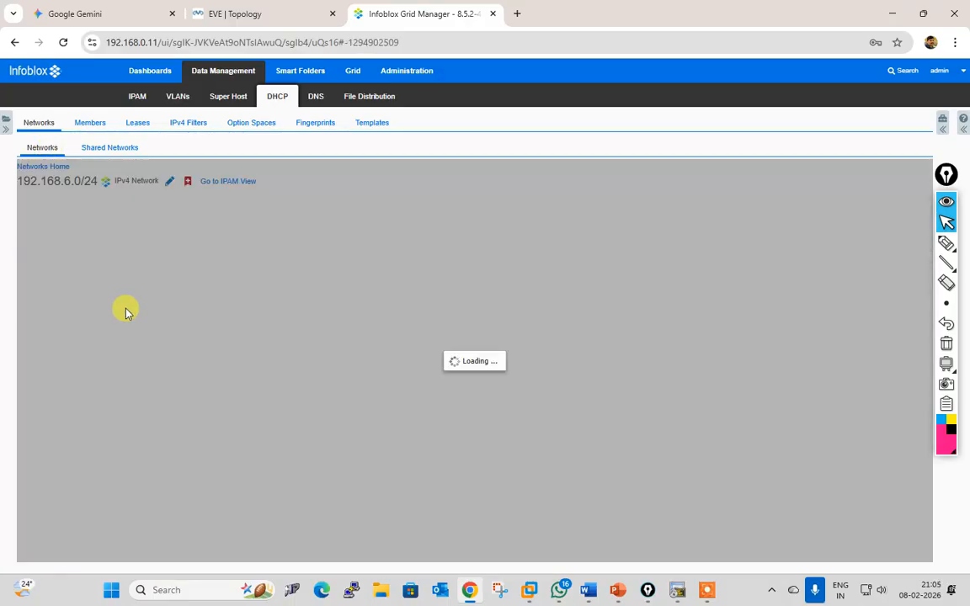
pyautogui.click(58, 233)
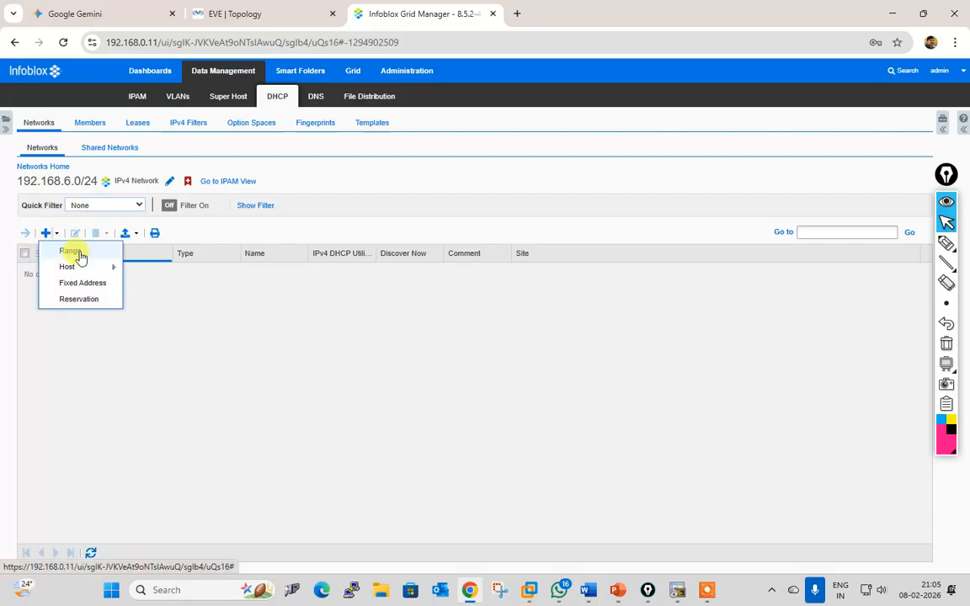
pyautogui.click(71, 251)
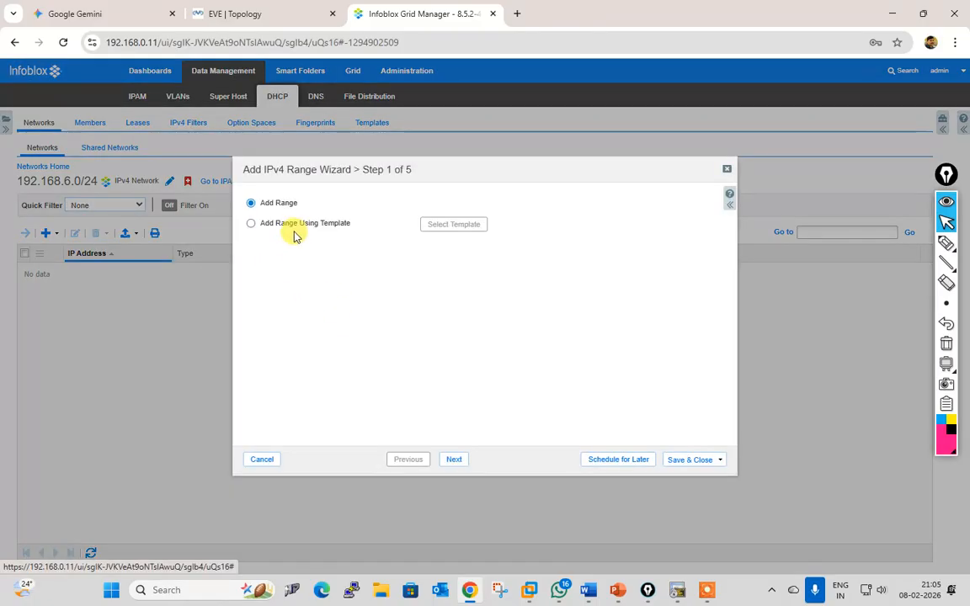
pyautogui.click(455, 461)
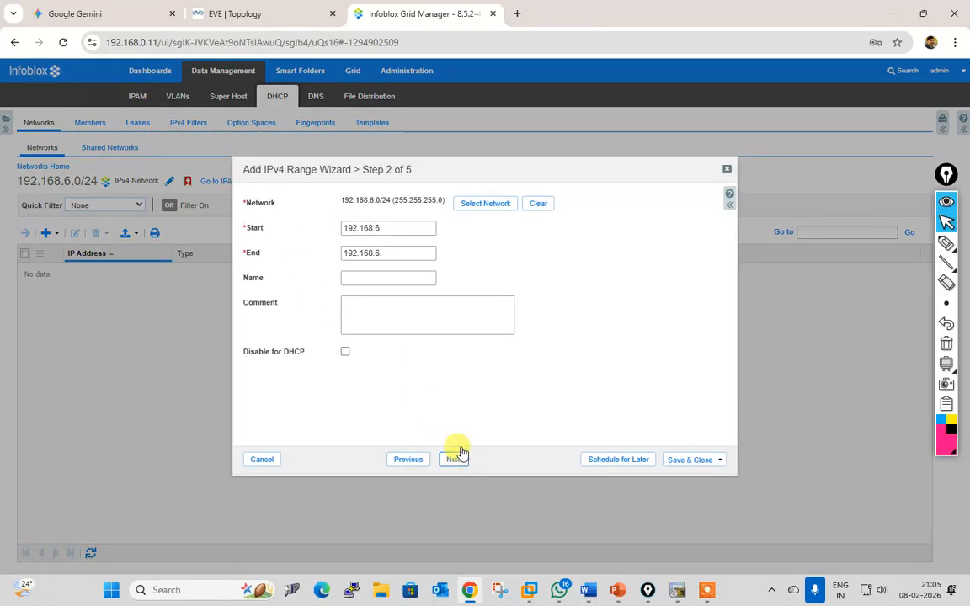
pyautogui.click(410, 229)
pyautogui.write('10')
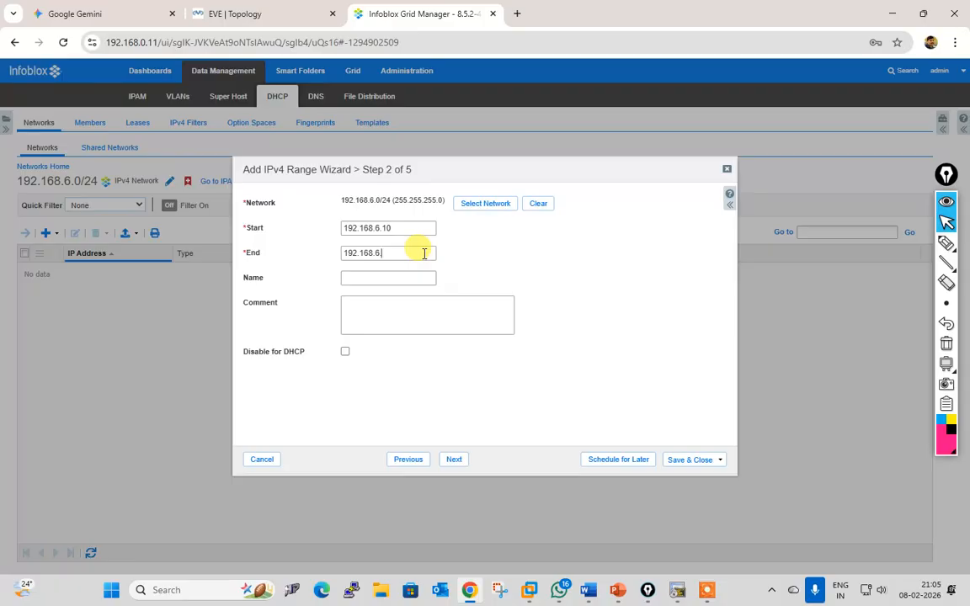
pyautogui.write('25')
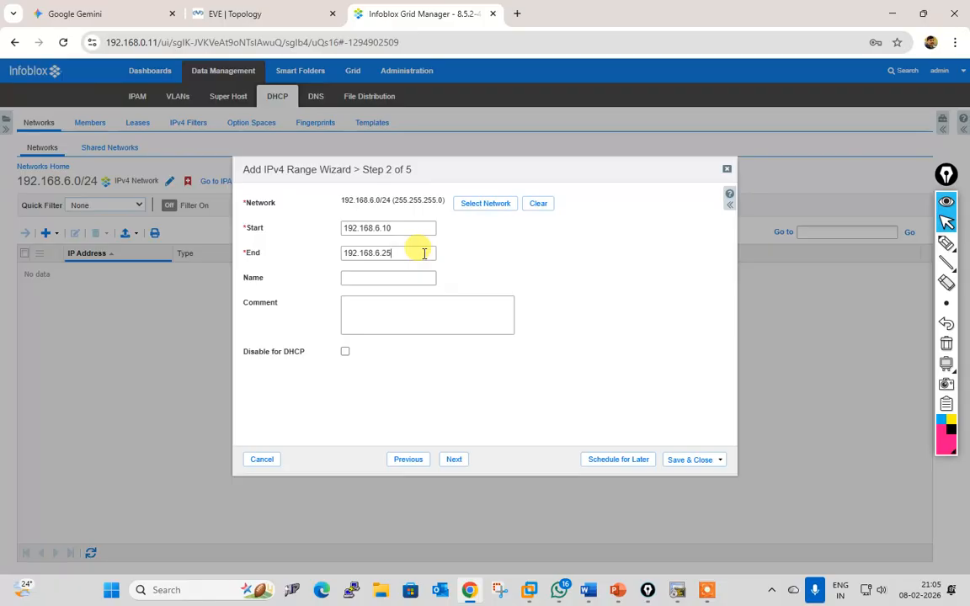
# Step: Have grid member branchoffice.karma-returns.com serve the range and finish the wizard
pyautogui.click(454, 460)
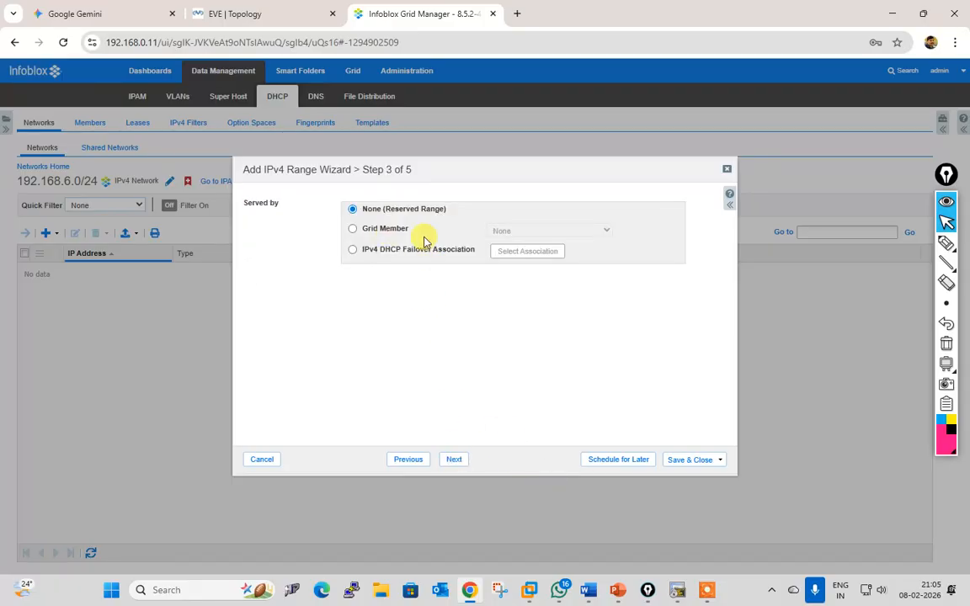
pyautogui.click(396, 228)
pyautogui.click(559, 231)
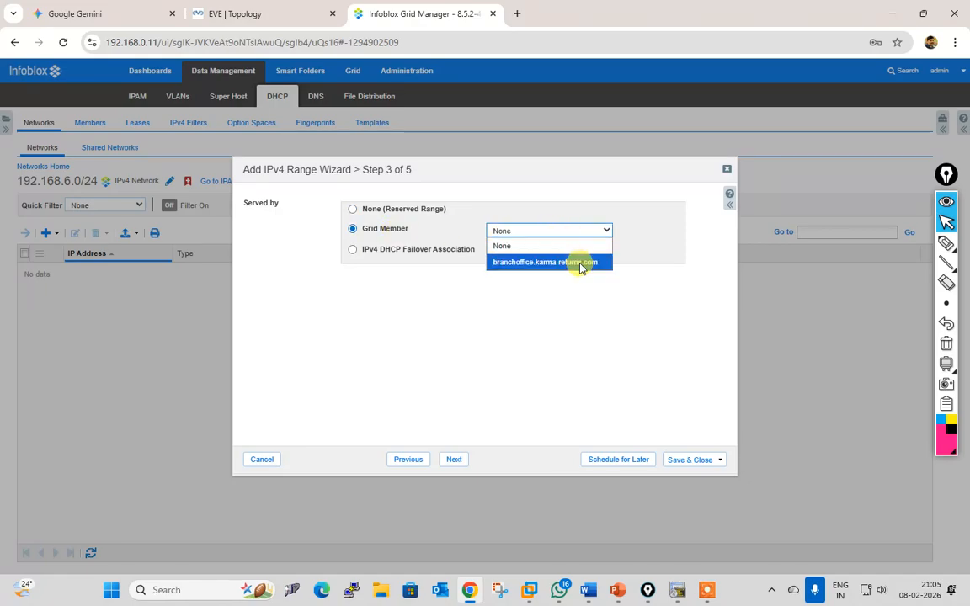
pyautogui.click(581, 263)
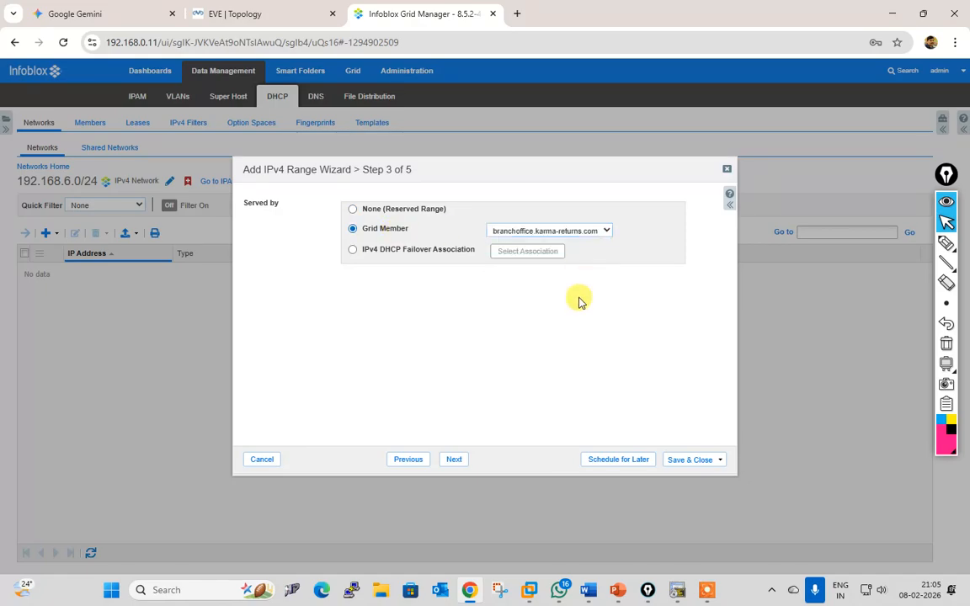
pyautogui.click(459, 463)
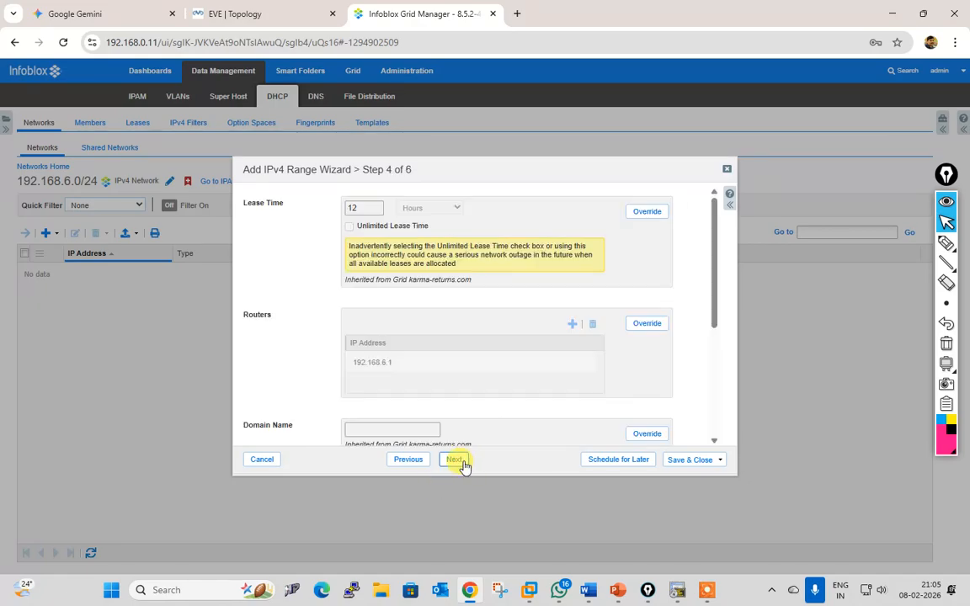
pyautogui.scroll(-3, 573, 366)
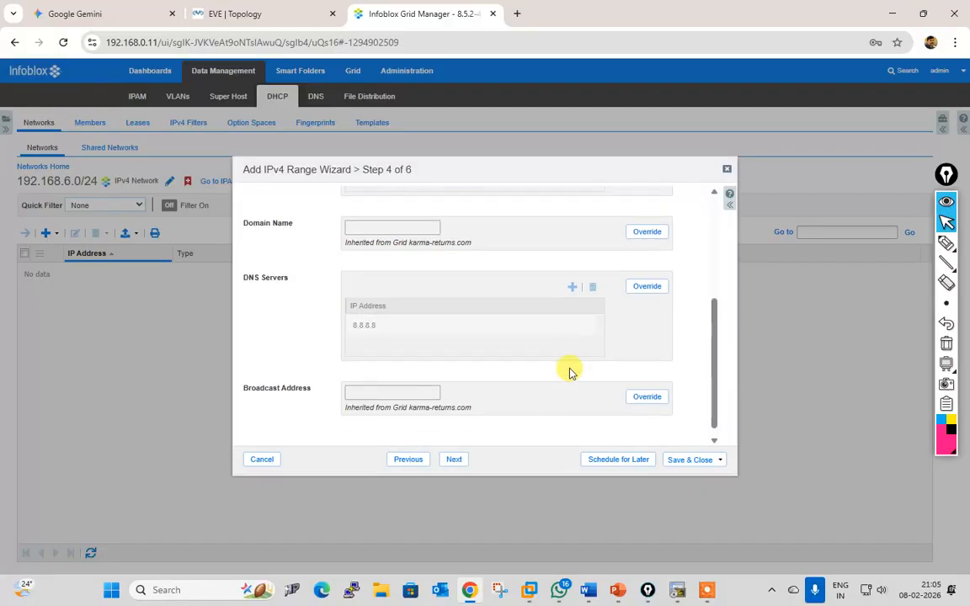
pyautogui.click(455, 460)
pyautogui.click(455, 460)
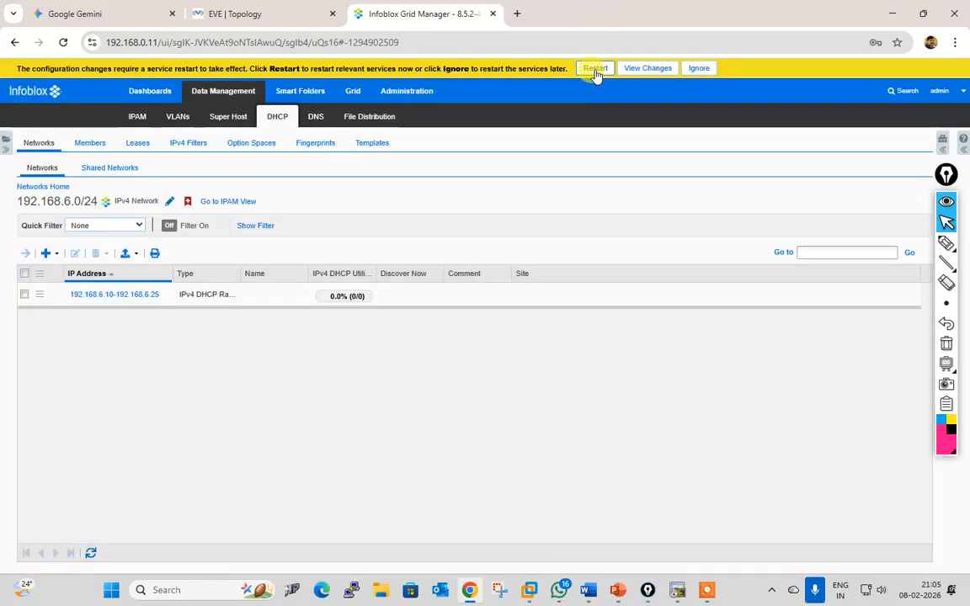
# Step: Restart grid services to apply the new range, then return to the EVE topology
pyautogui.click(595, 69)
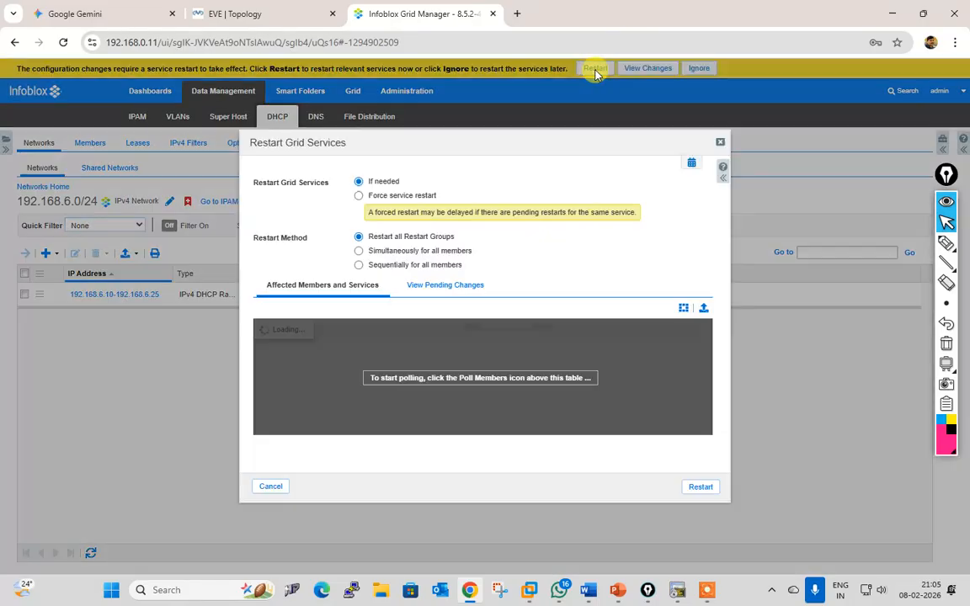
pyautogui.click(445, 284)
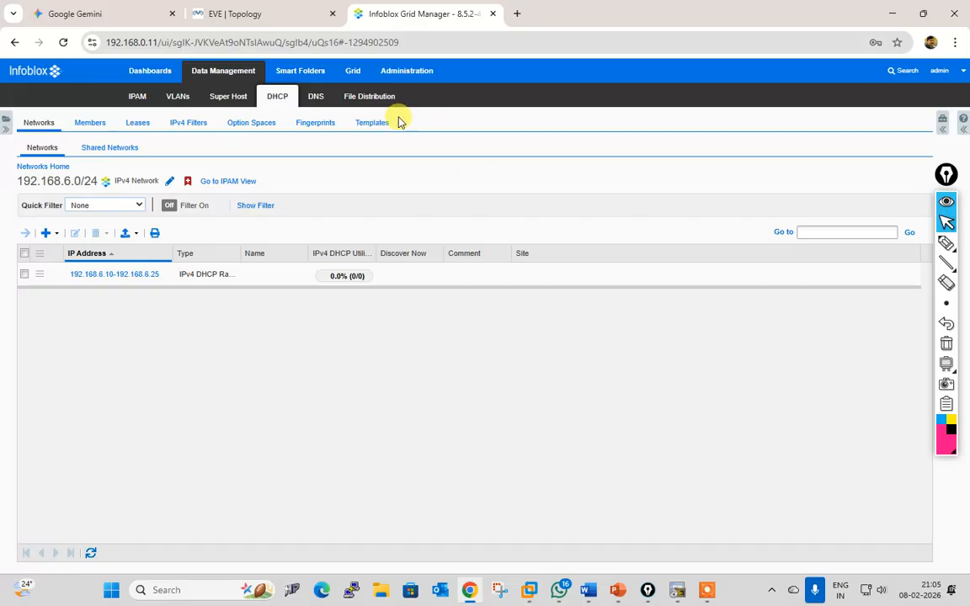
pyautogui.click(204, 15)
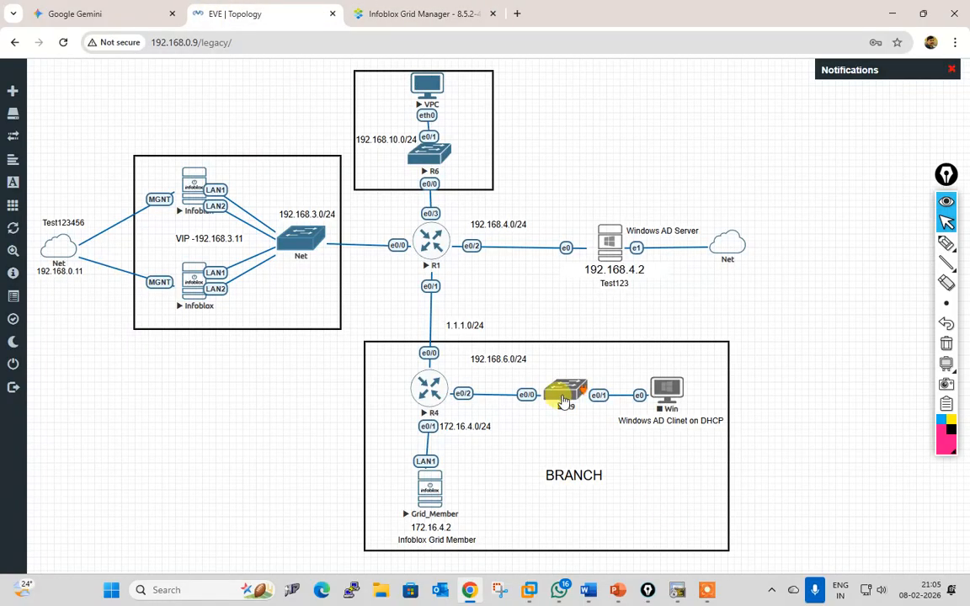
# Step: Start the R9 switch in EVE-NG and open its console
pyautogui.rightClick(566, 390)
pyautogui.click(605, 409)
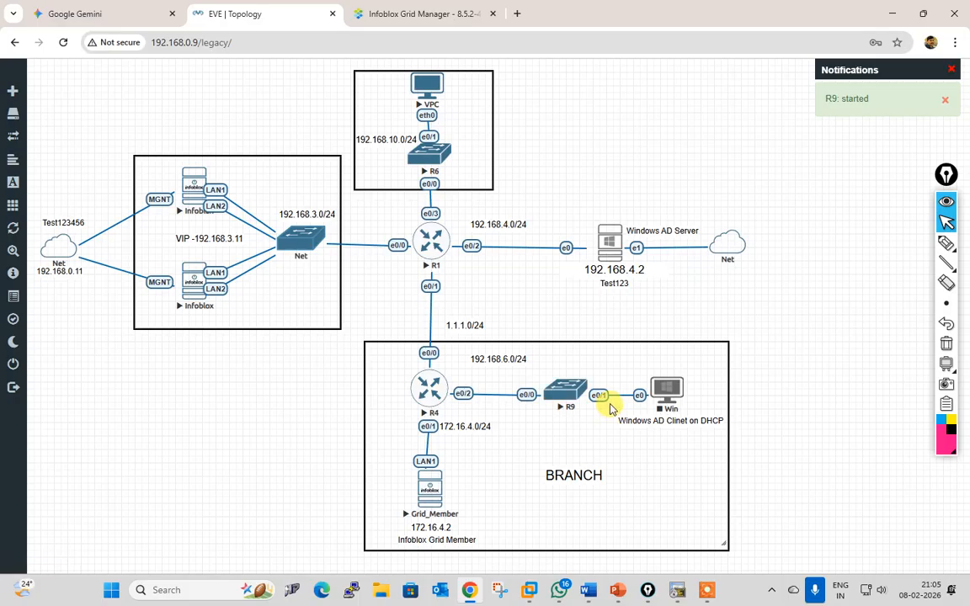
pyautogui.click(570, 400)
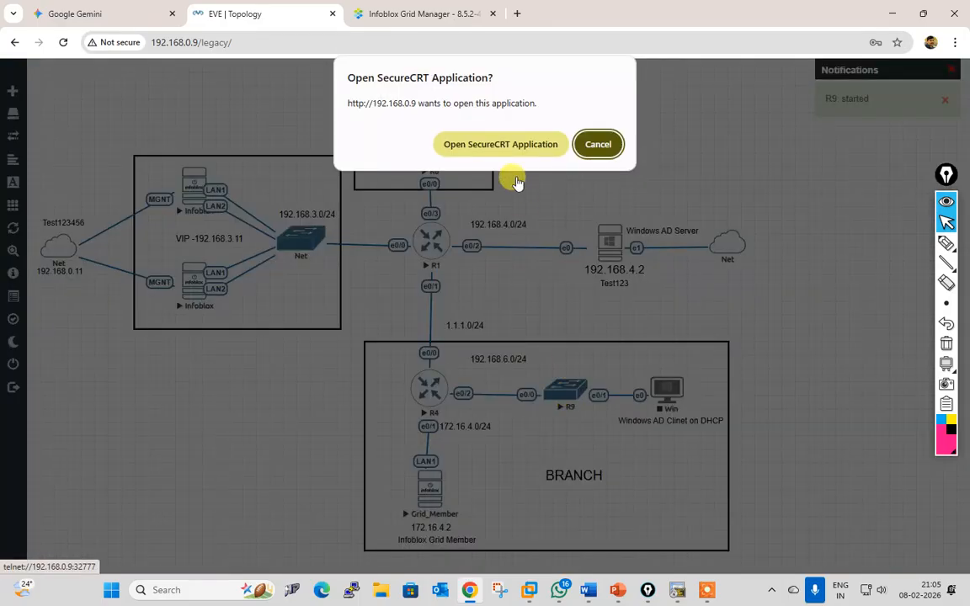
pyautogui.click(457, 139)
pyautogui.moveTo(746, 187); pyautogui.dragTo(678, 52)
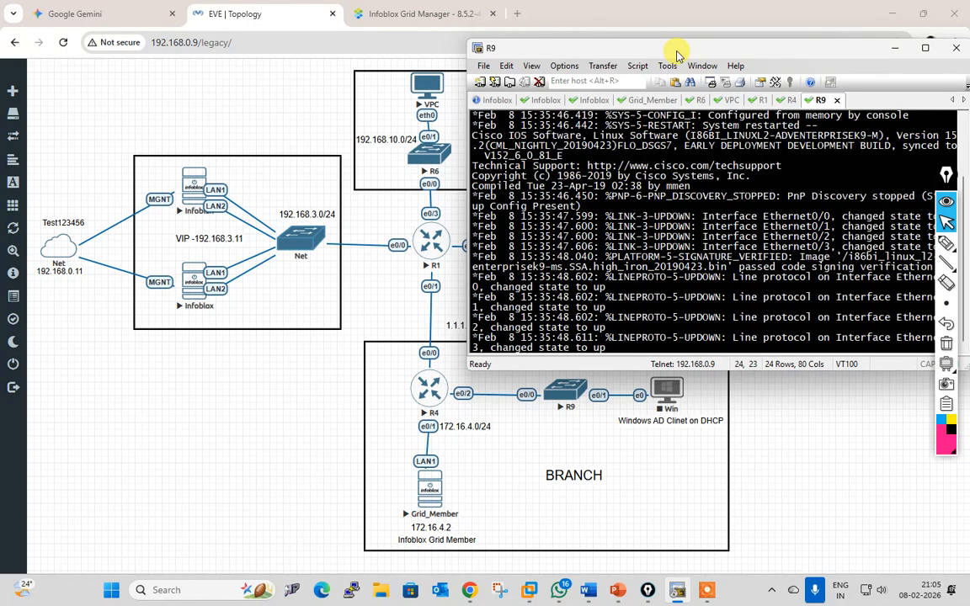
# Step: On R9, enter privileged mode with en and ping 172.16.4.2 until 5/5 succeed
pyautogui.press('Return')
pyautogui.press('Return')
pyautogui.press('Return')
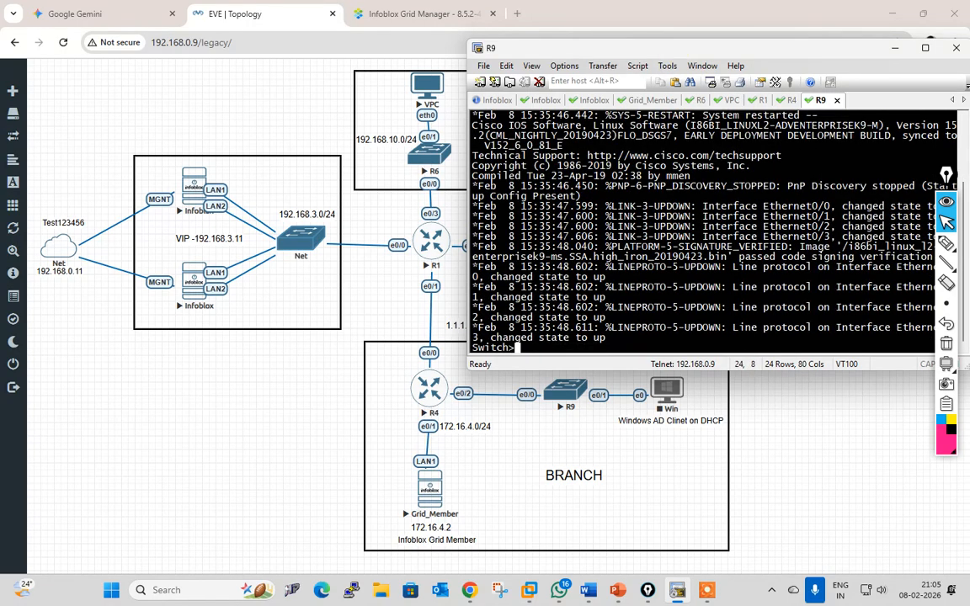
pyautogui.write('pi')
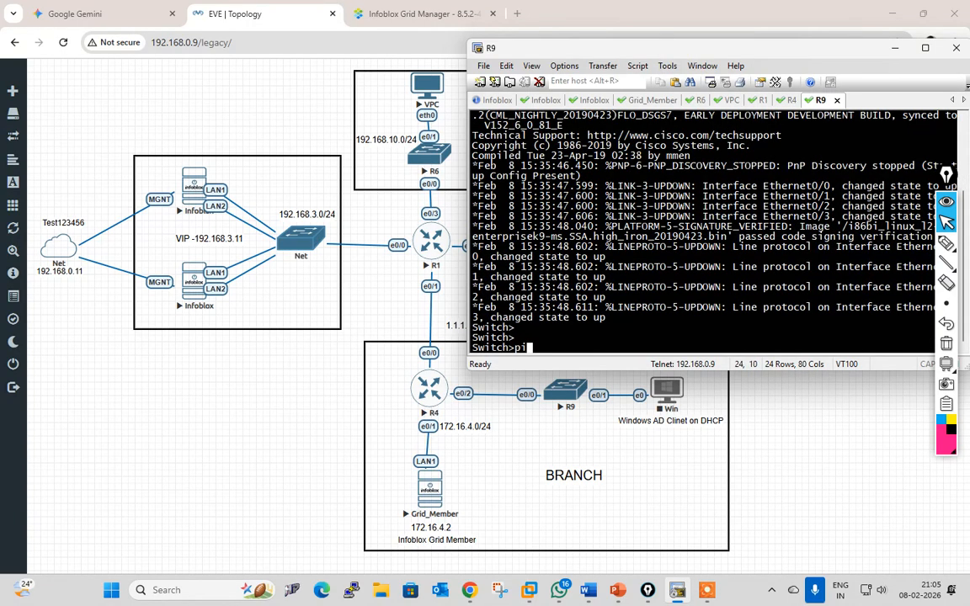
pyautogui.write('n')
pyautogui.press('BackSpace')
pyautogui.press('BackSpace')
pyautogui.press('BackSpace')
pyautogui.write('en')
pyautogui.press('Return')
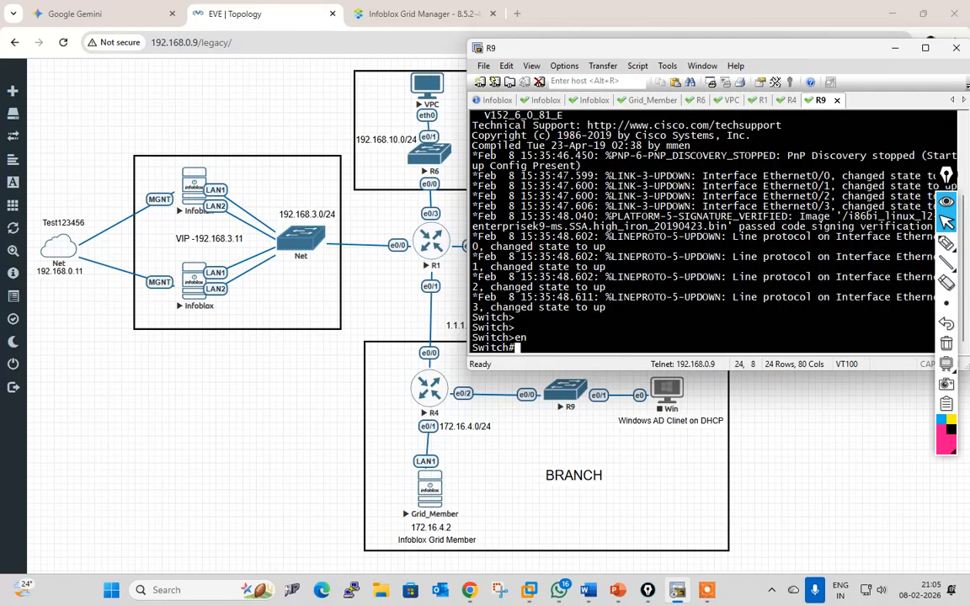
pyautogui.write('ping 172.16.4.2')
pyautogui.press('Return')
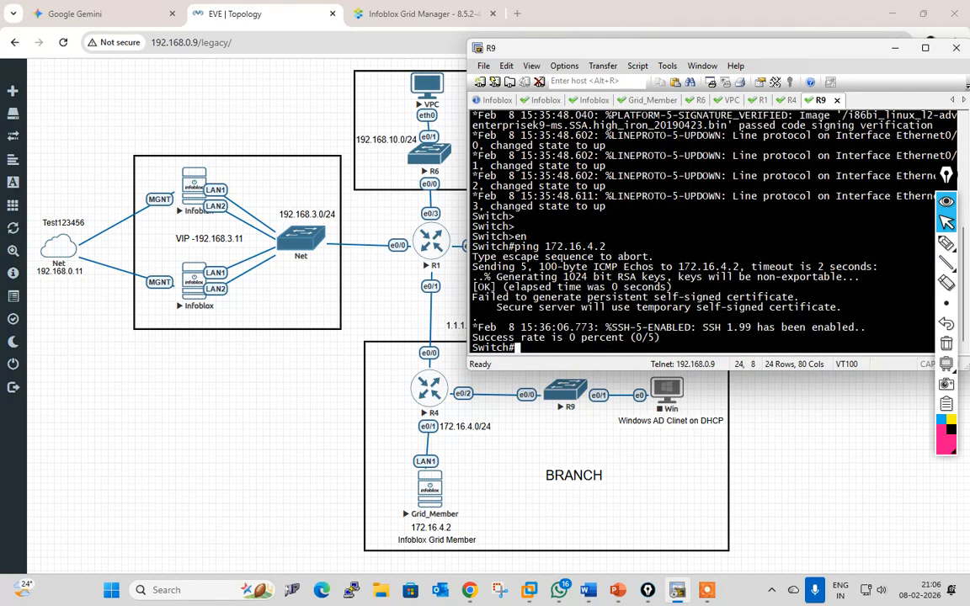
pyautogui.write('ing 172.16.4.2')
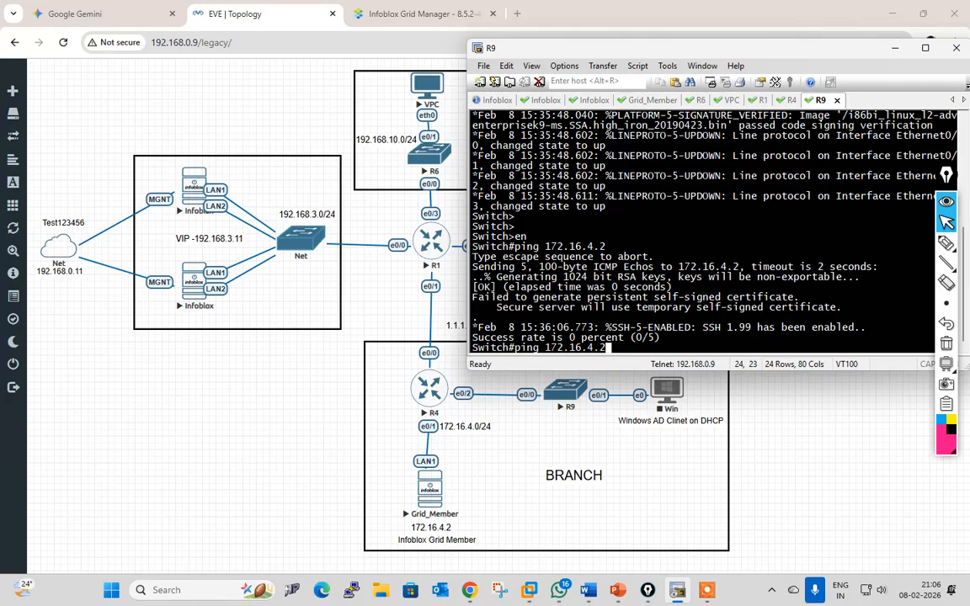
pyautogui.press('Return')
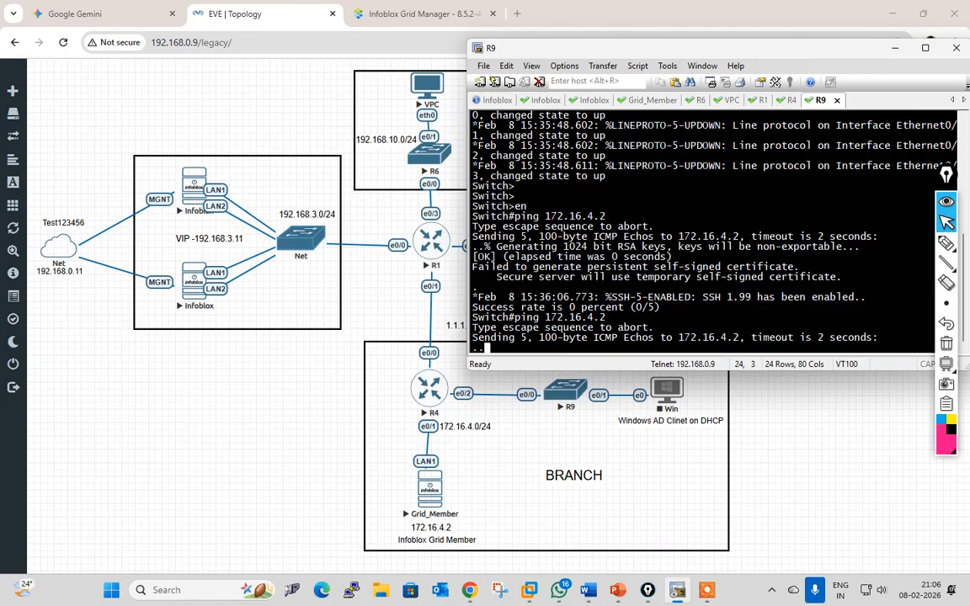
pyautogui.press('Up')
pyautogui.press('Return')
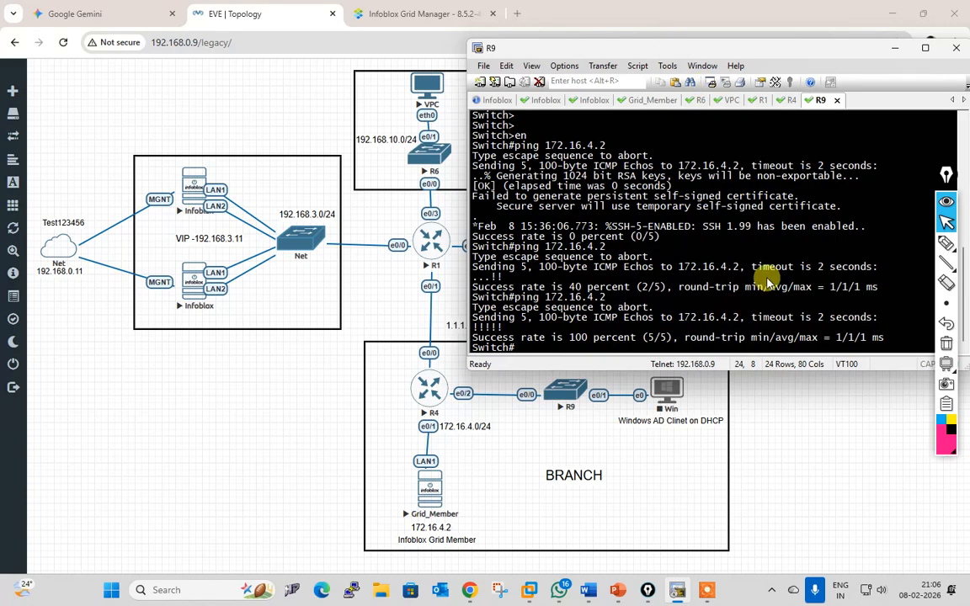
pyautogui.click(678, 590)
pyautogui.rightClick(733, 601)
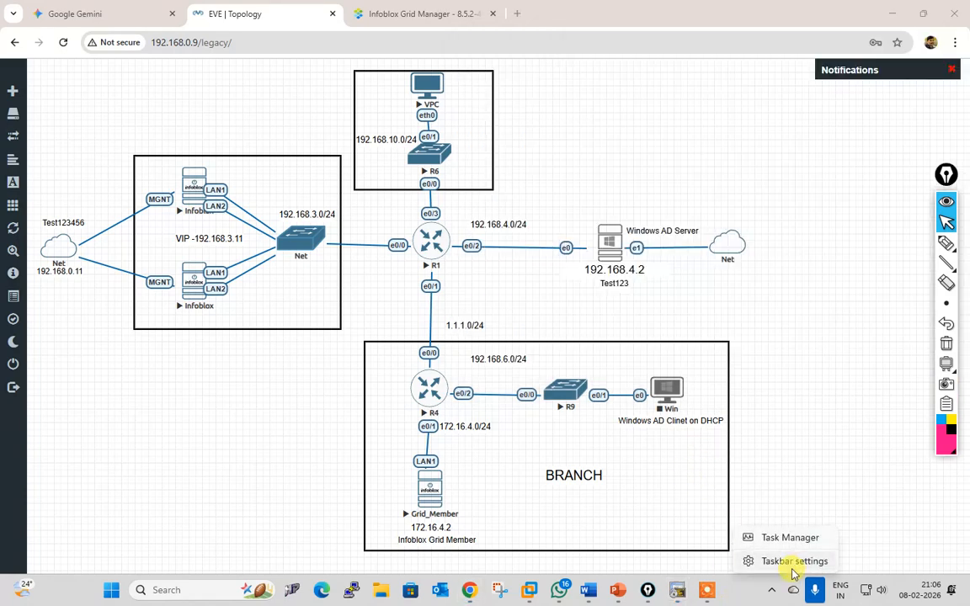
# Step: End the WhatsApp process in Task Manager to free memory, then close Task Manager
pyautogui.click(788, 546)
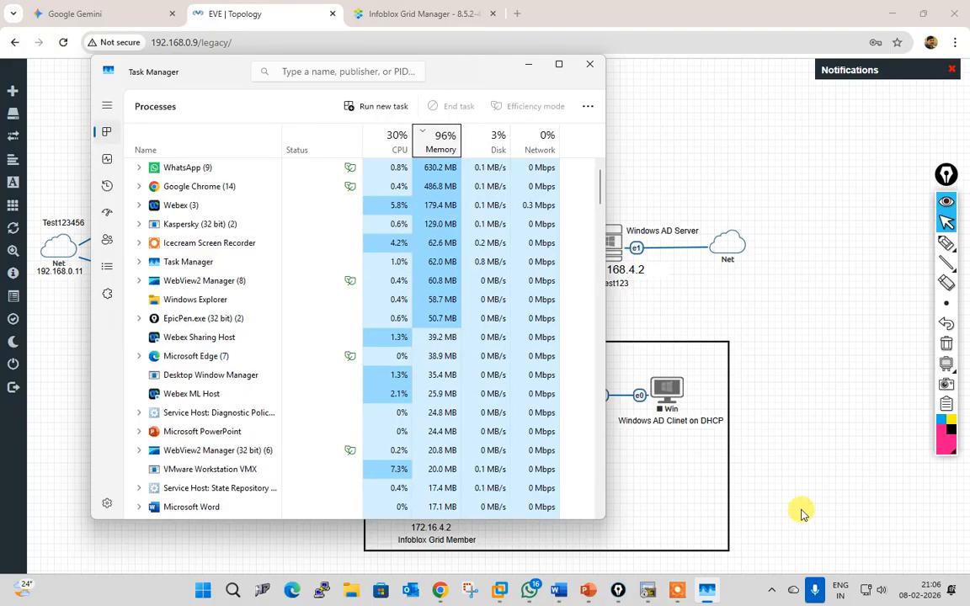
pyautogui.click(529, 589)
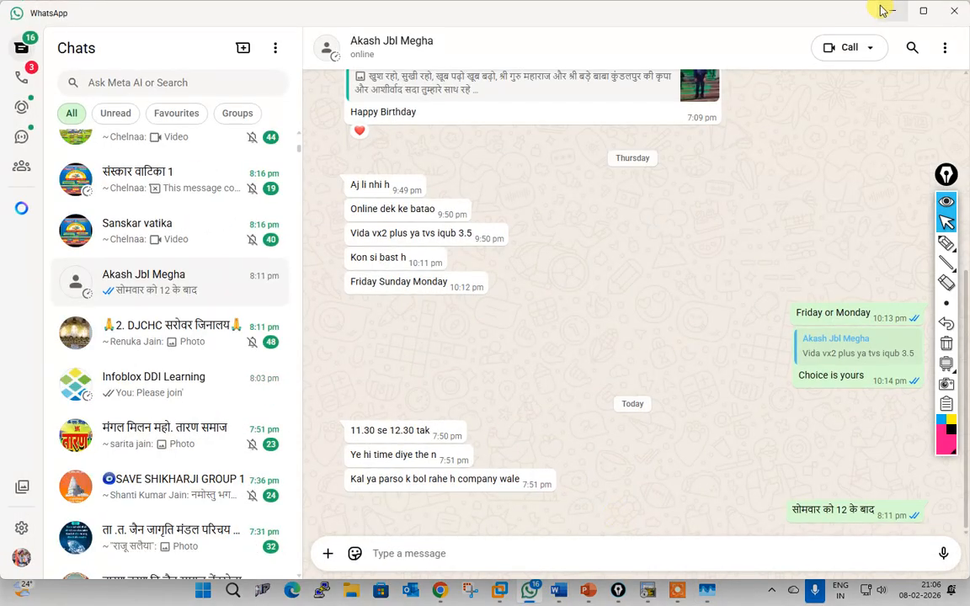
pyautogui.click(954, 12)
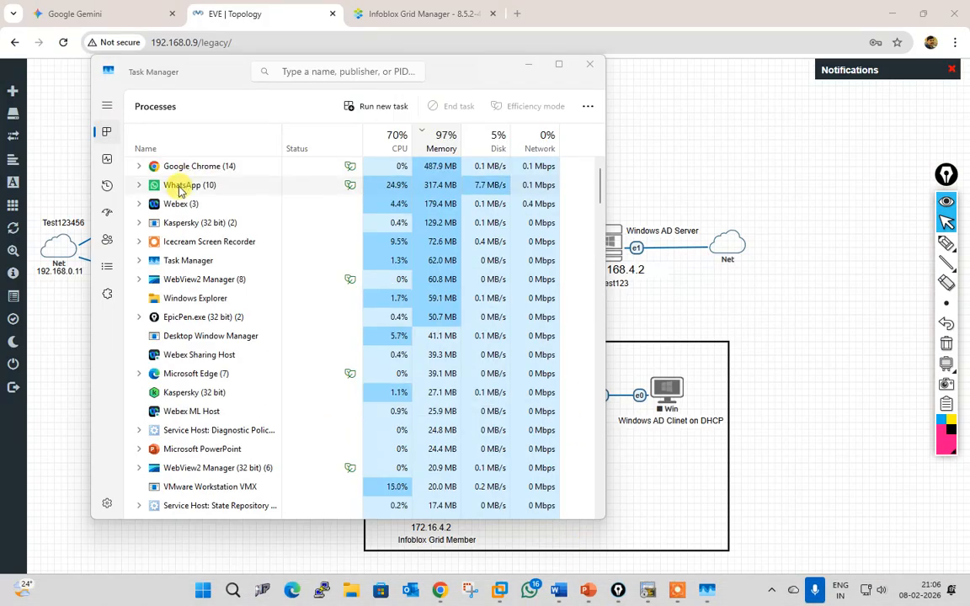
pyautogui.rightClick(181, 192)
pyautogui.click(229, 231)
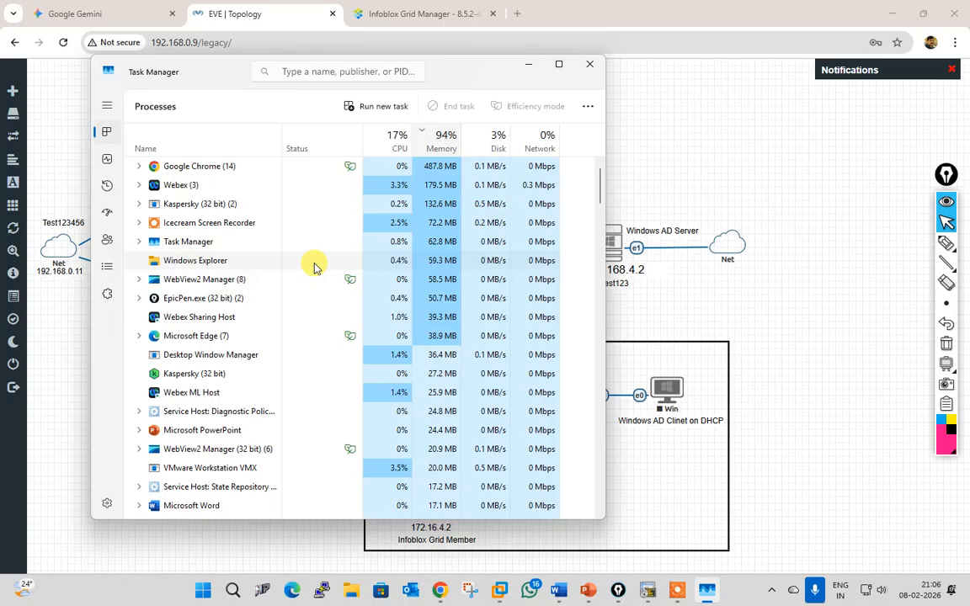
pyautogui.click(592, 66)
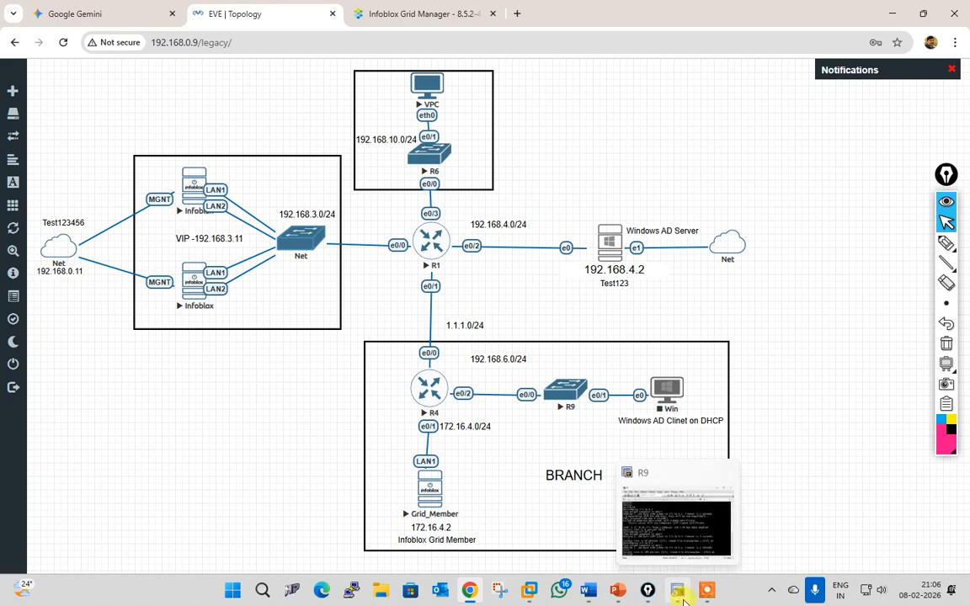
# Step: Log in to the second Infoblox session as admin and shut the appliance down, confirming with y
pyautogui.click(616, 510)
pyautogui.click(497, 100)
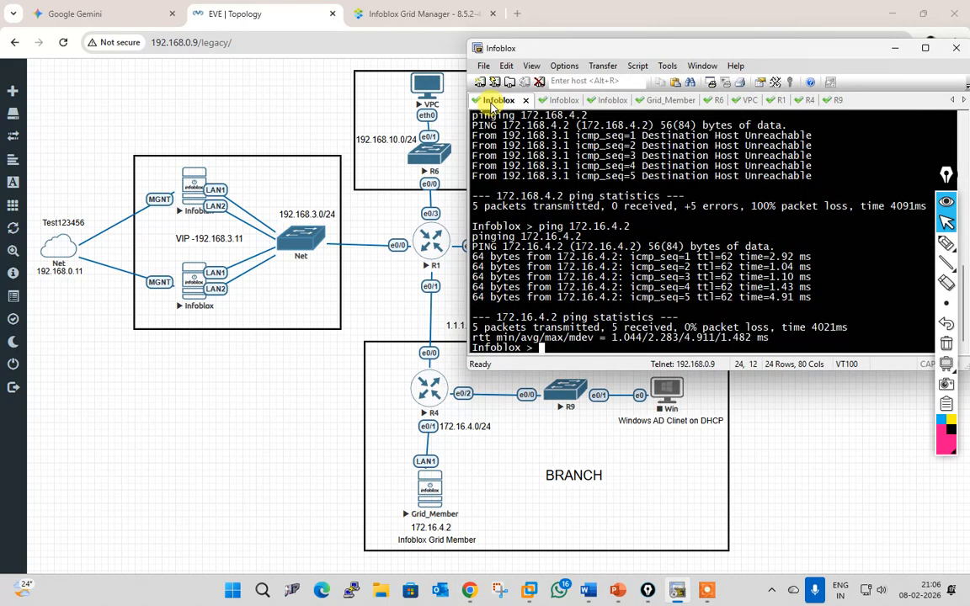
pyautogui.click(552, 104)
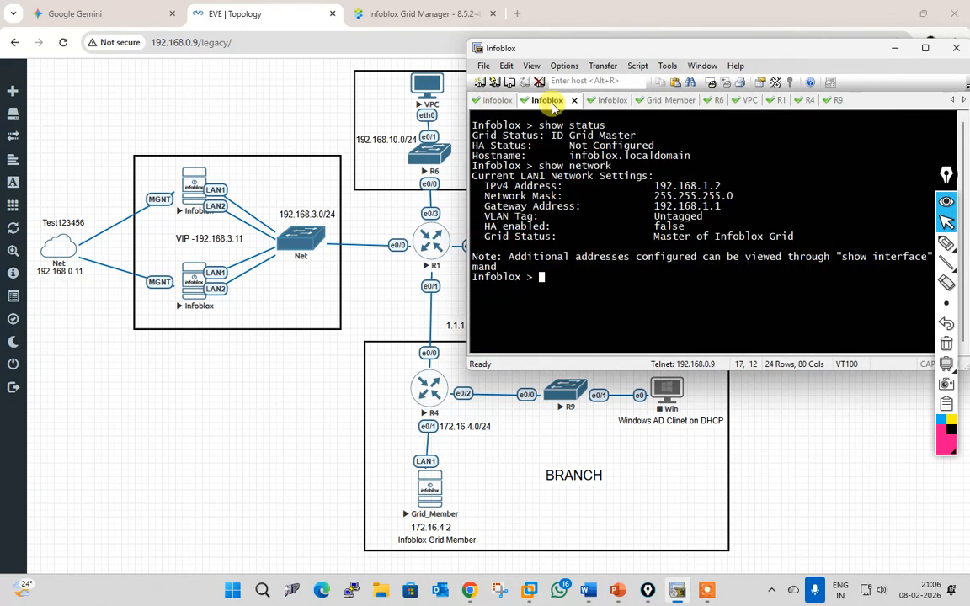
pyautogui.press('Return')
pyautogui.press('Return')
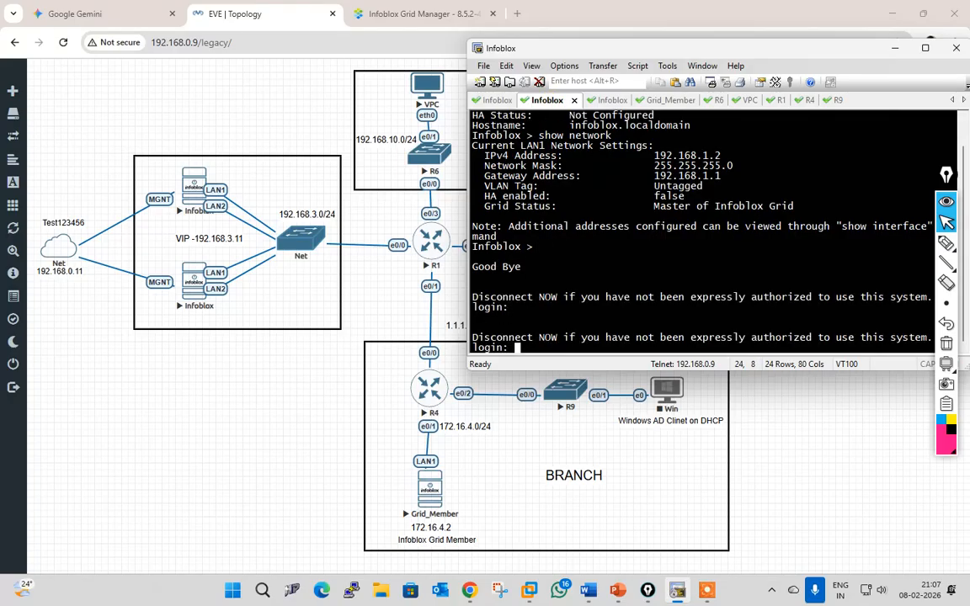
pyautogui.write('admin')
pyautogui.press('Return')
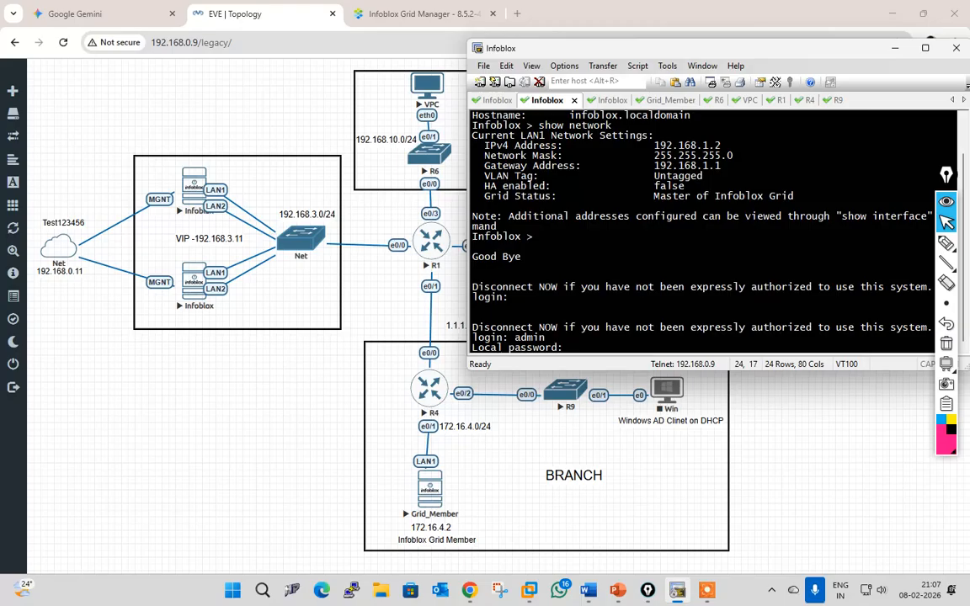
pyautogui.press('Return')
pyautogui.write('s')
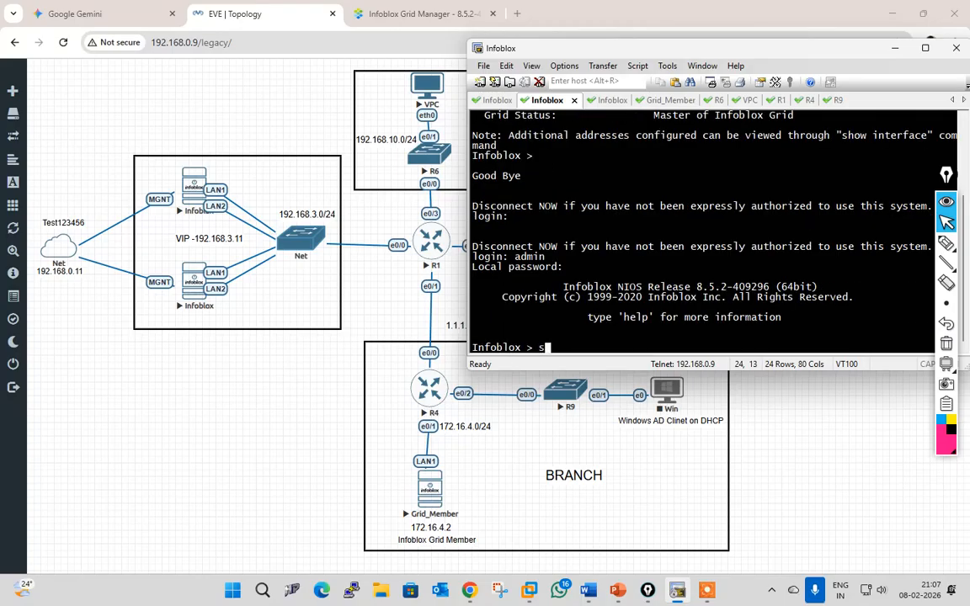
pyautogui.write('hutdown')
pyautogui.press('Return')
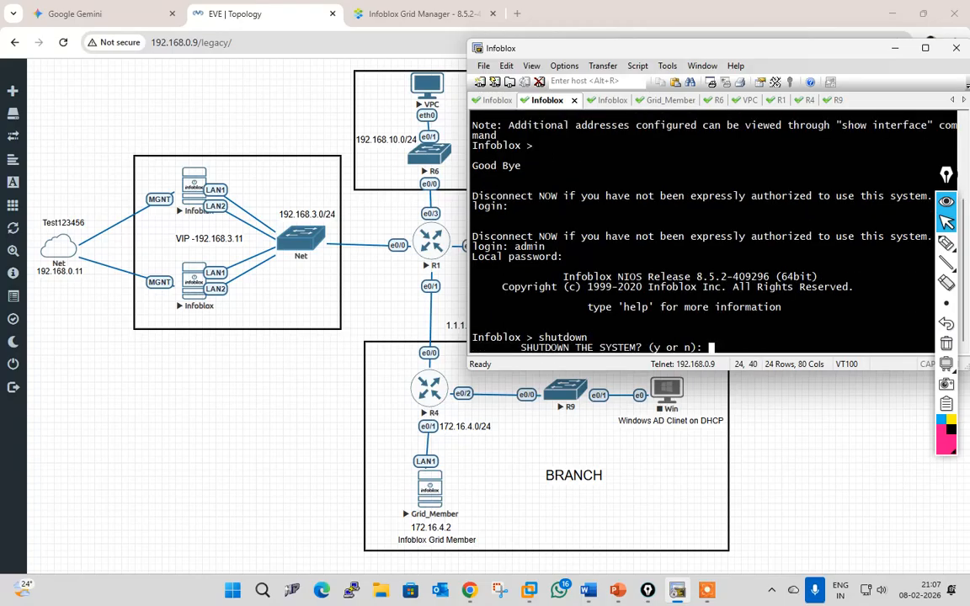
pyautogui.write('y')
pyautogui.press('Return')
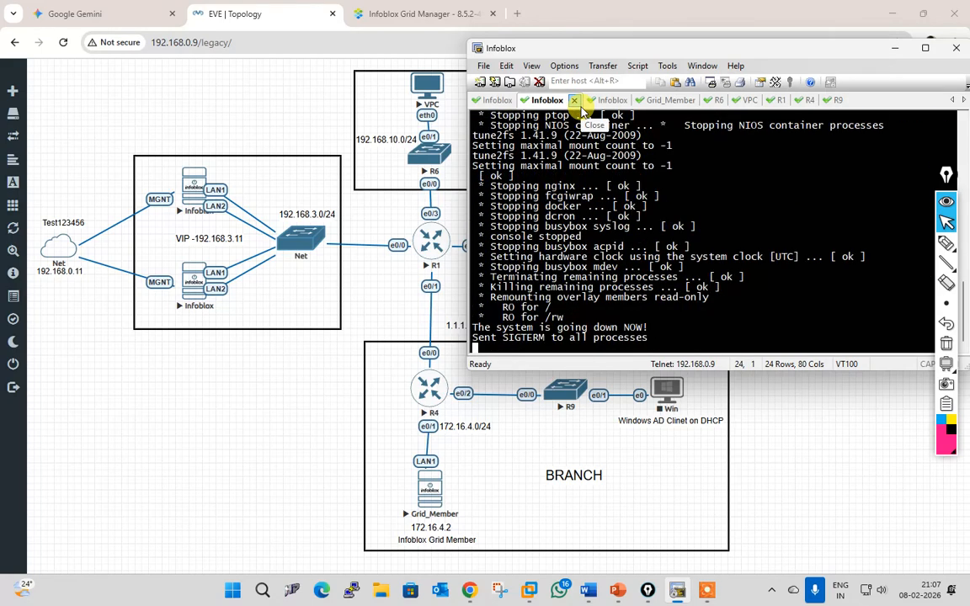
# Step: Close both Infoblox sessions, confirming each disconnect
pyautogui.click(577, 102)
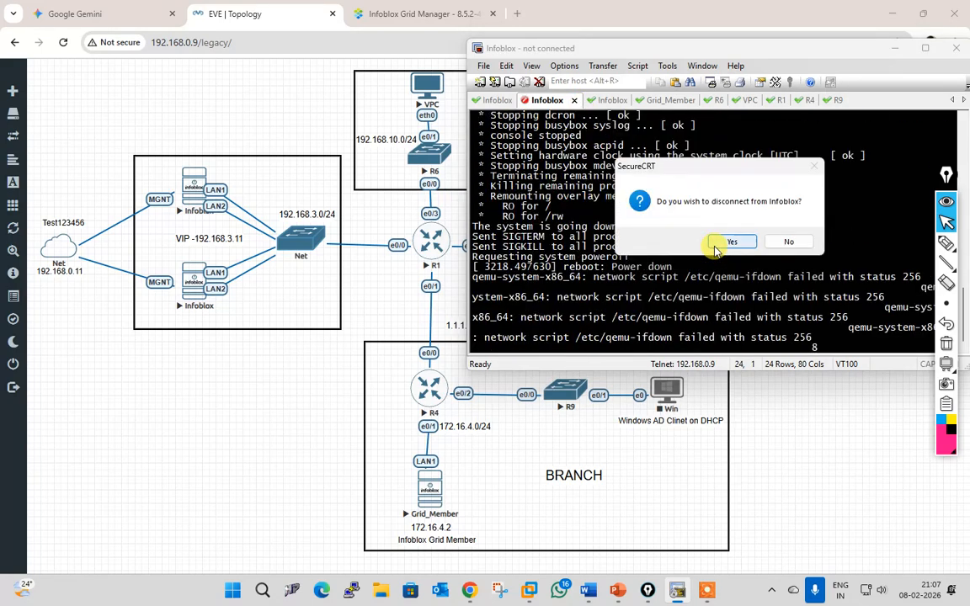
pyautogui.click(729, 243)
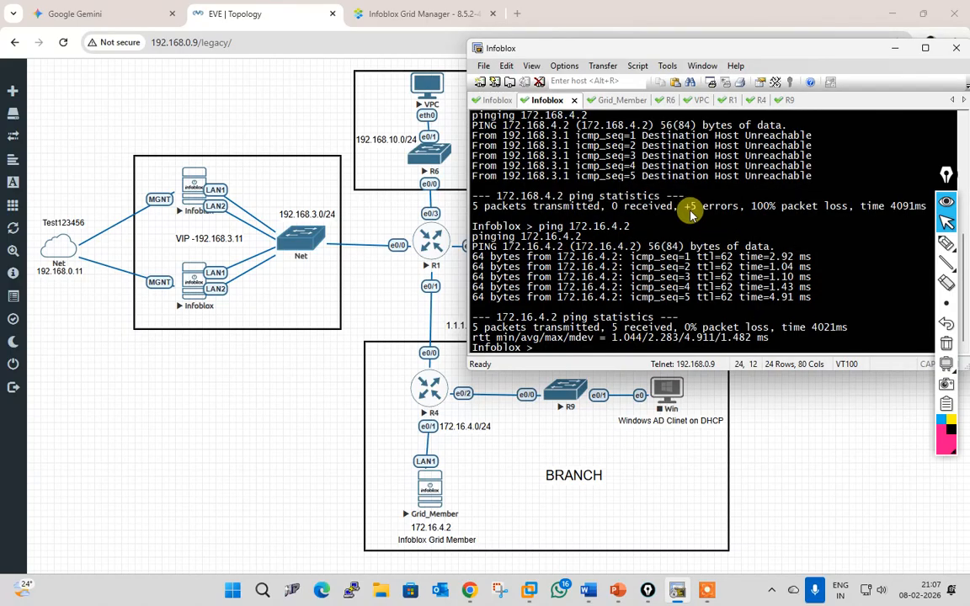
pyautogui.click(575, 100)
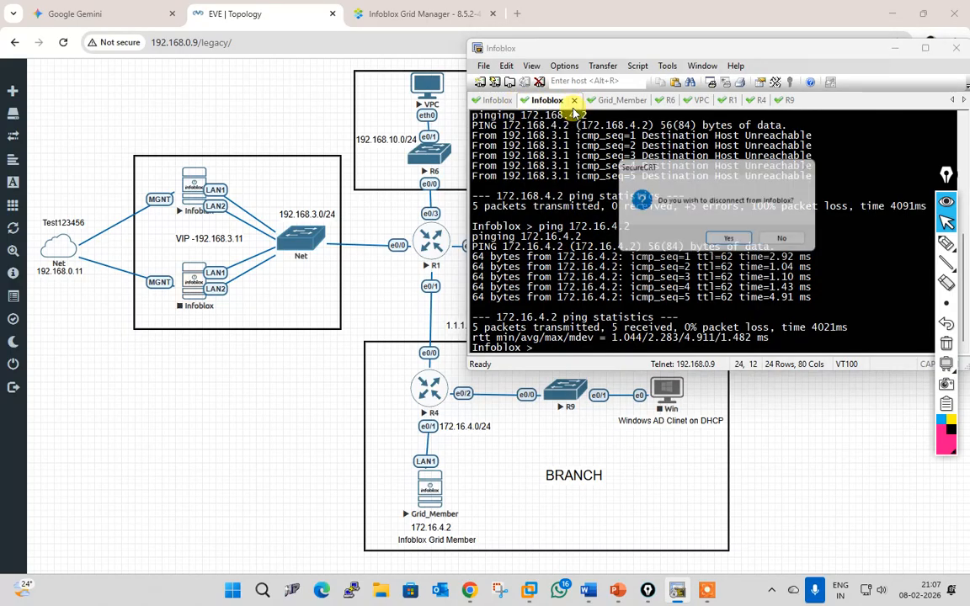
pyautogui.click(732, 242)
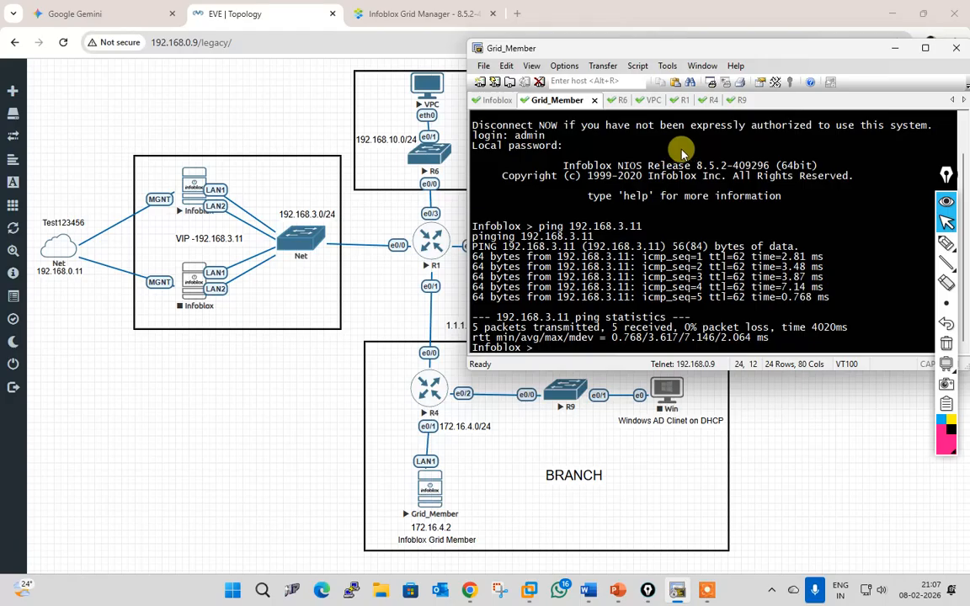
# Step: Review the 192.168.6.10–192.168.6.25 range's basic and advanced IPv4 DHCP options, then cancel without saving
pyautogui.click(423, 13)
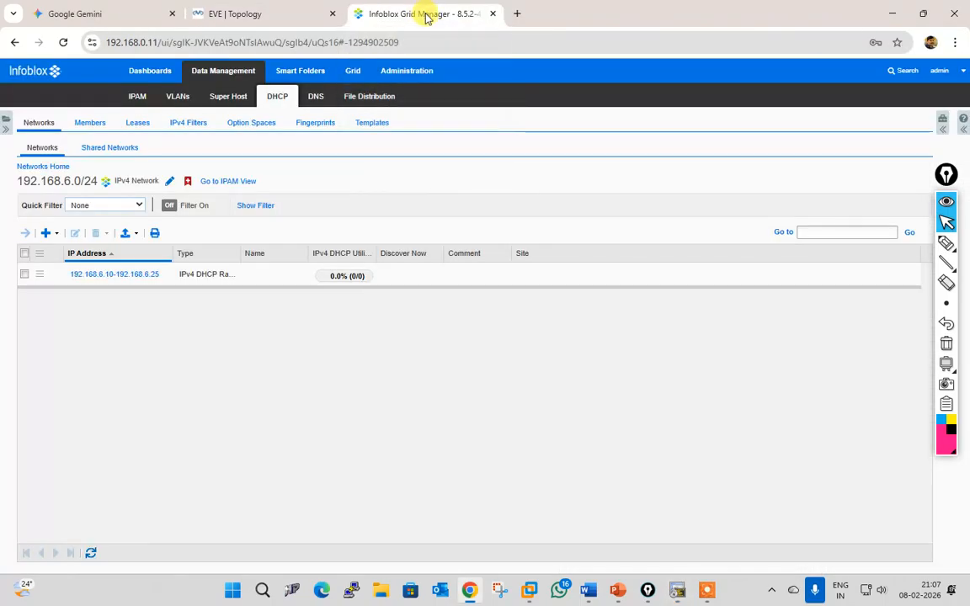
pyautogui.click(25, 274)
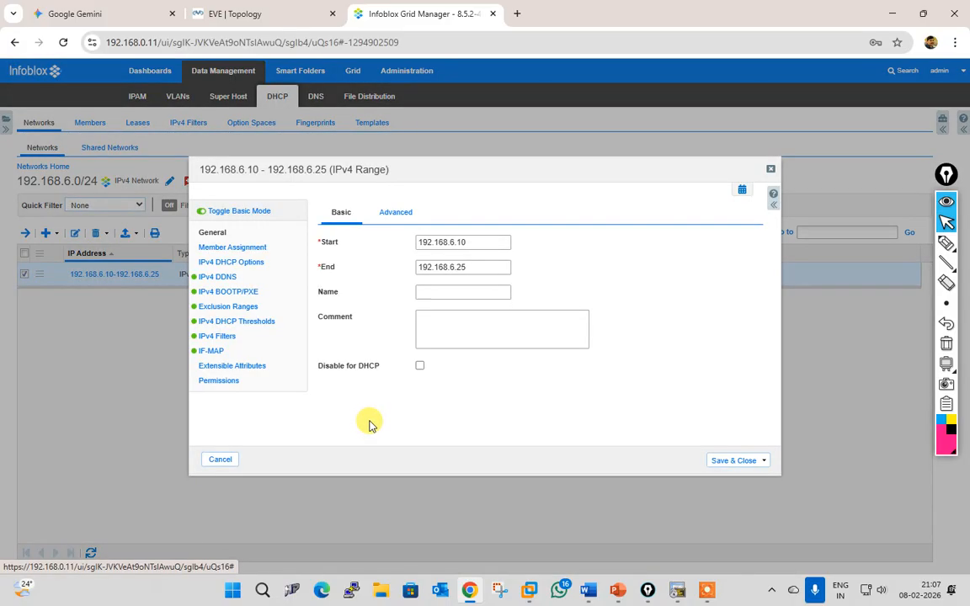
pyautogui.click(235, 249)
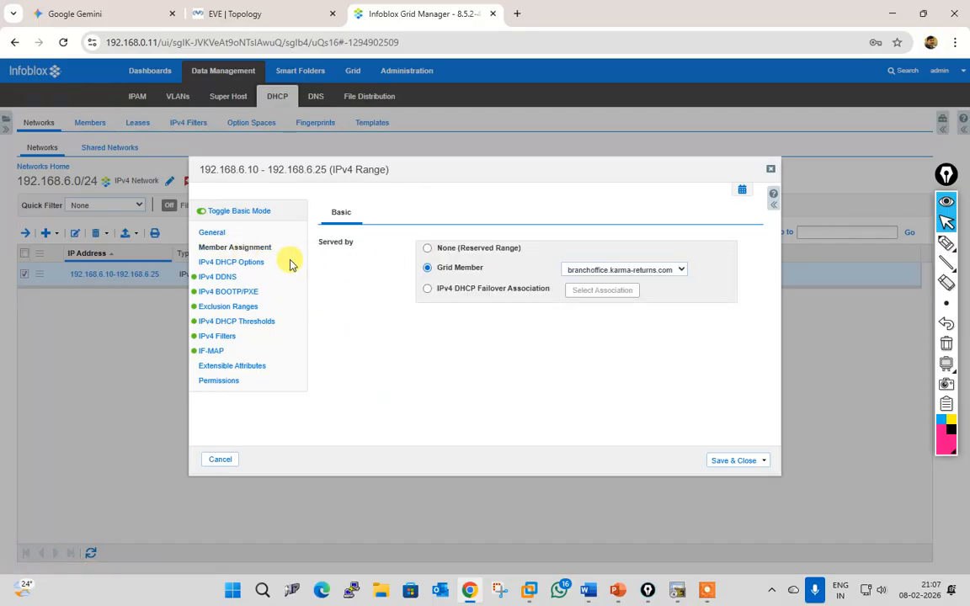
pyautogui.click(253, 262)
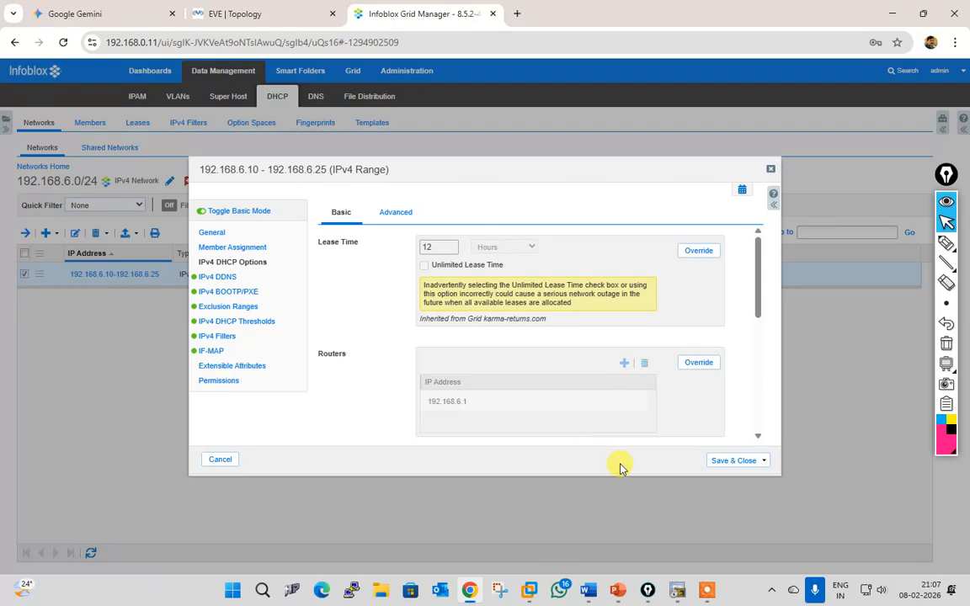
pyautogui.click(401, 214)
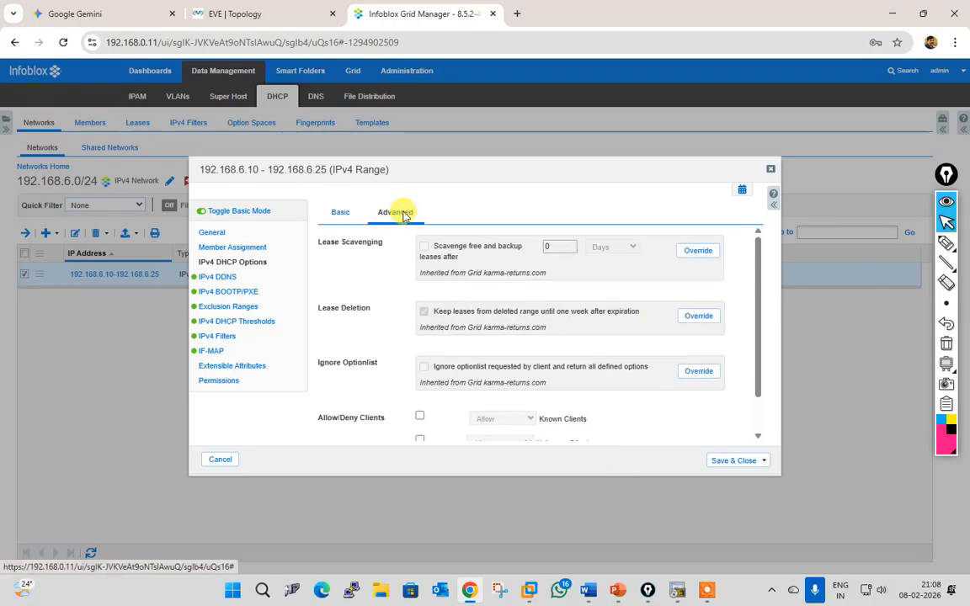
pyautogui.click(344, 218)
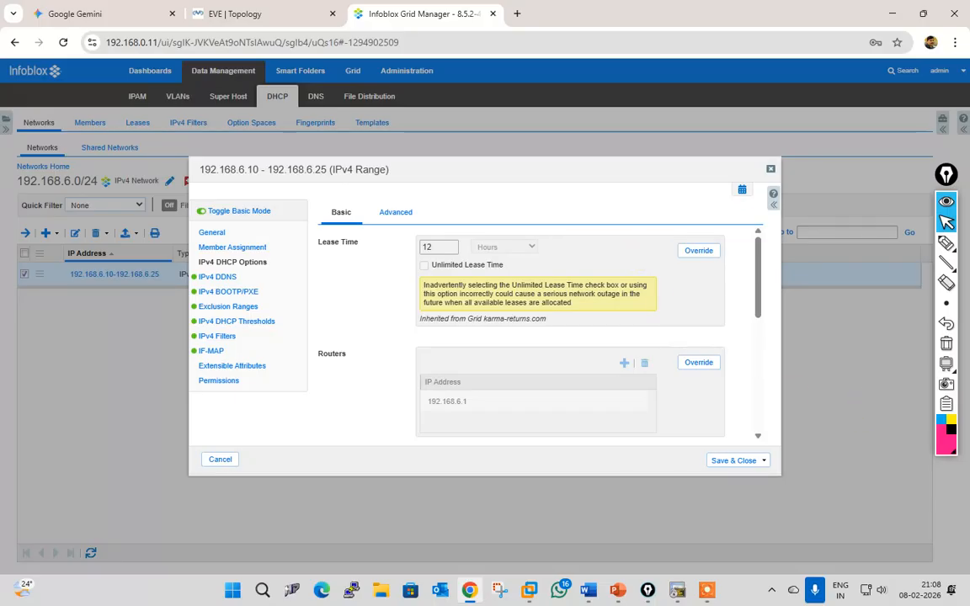
pyautogui.click(814, 590)
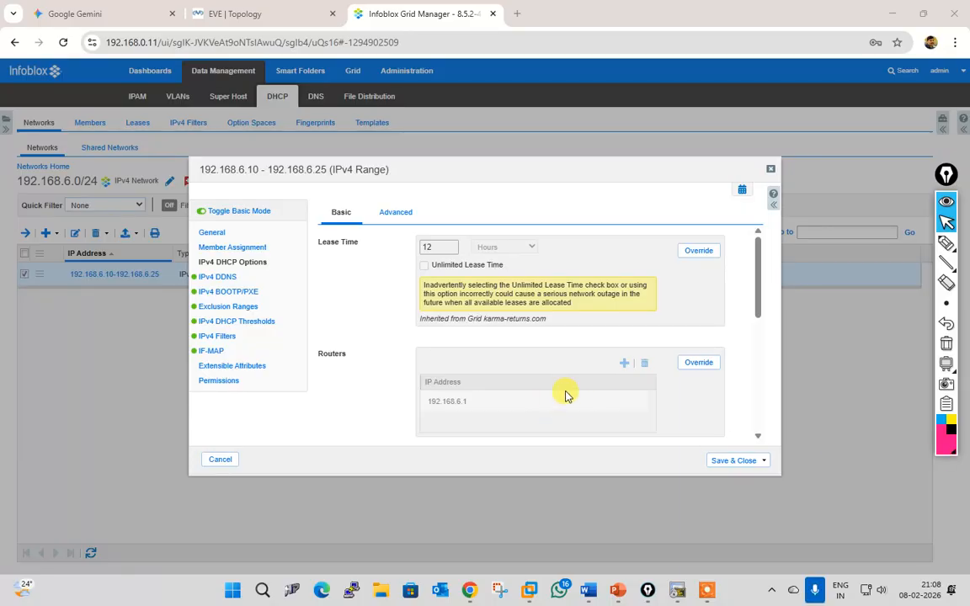
pyautogui.scroll(-2, 600, 383)
pyautogui.scroll(-3, 604, 385)
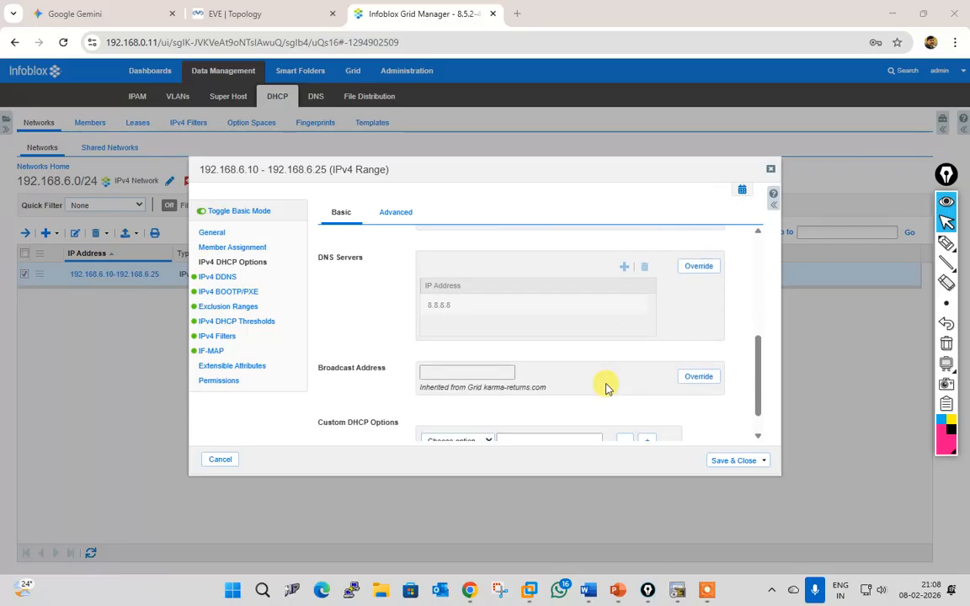
pyautogui.scroll(5, 611, 388)
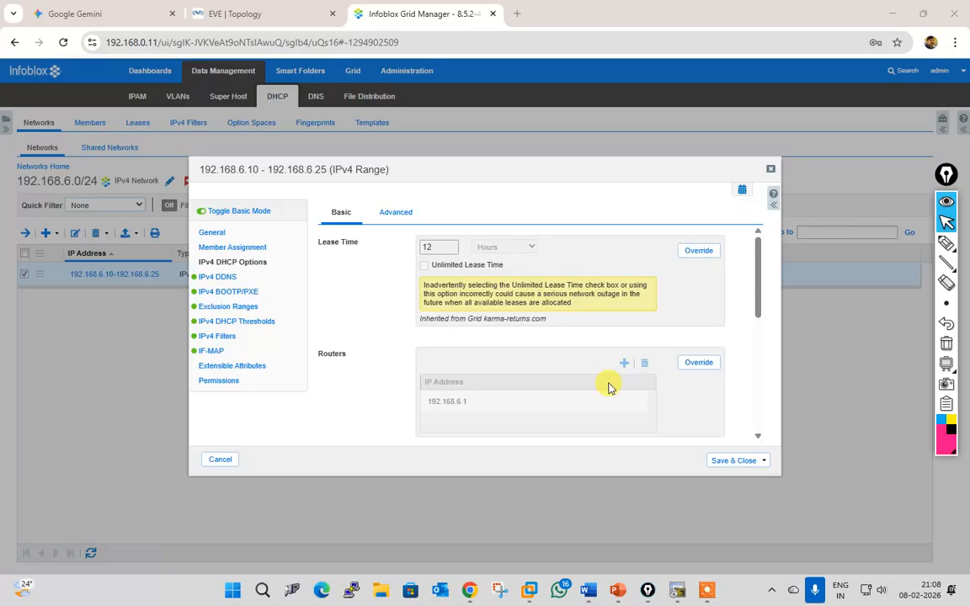
pyautogui.click(397, 215)
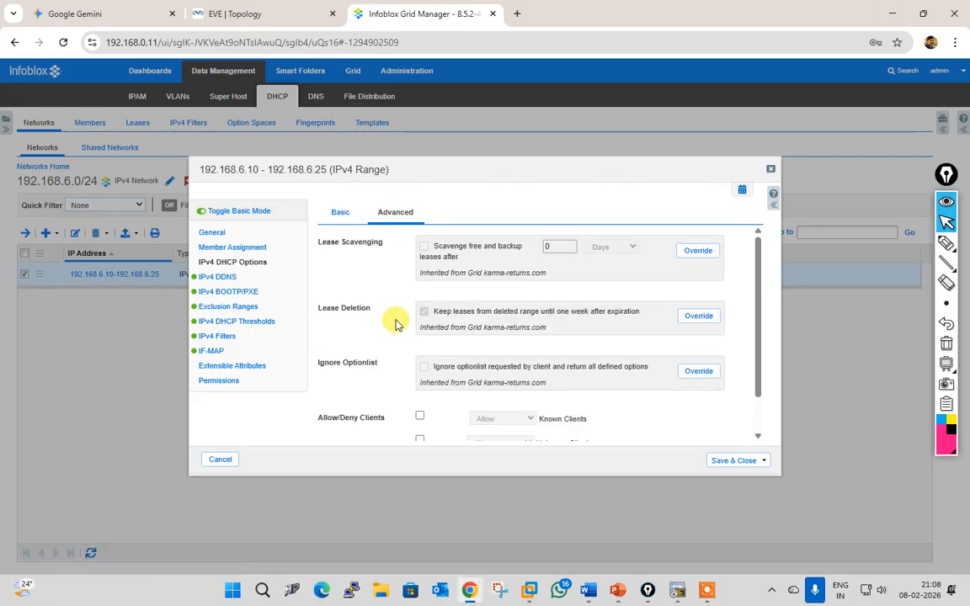
pyautogui.scroll(-2, 396, 348)
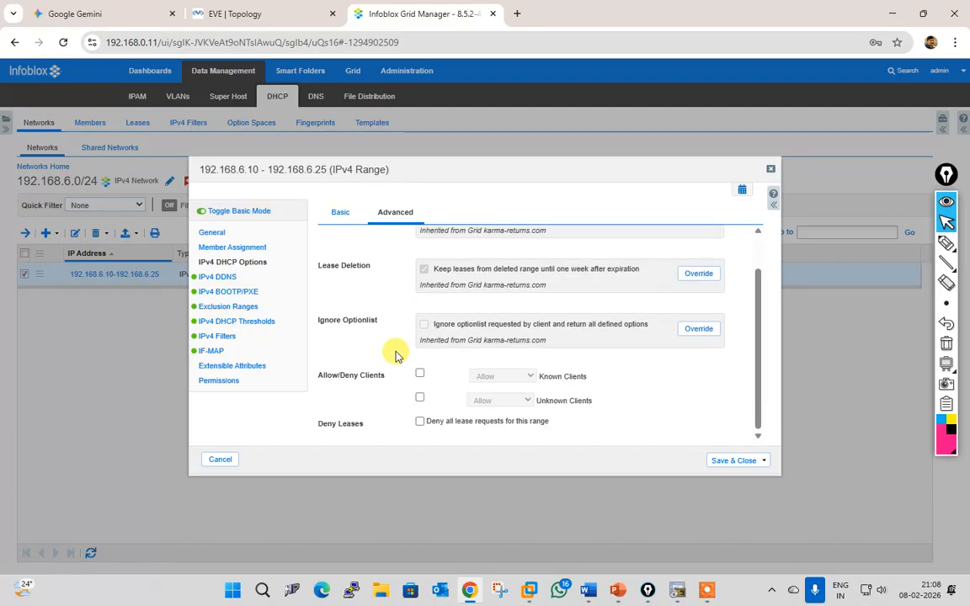
pyautogui.click(341, 212)
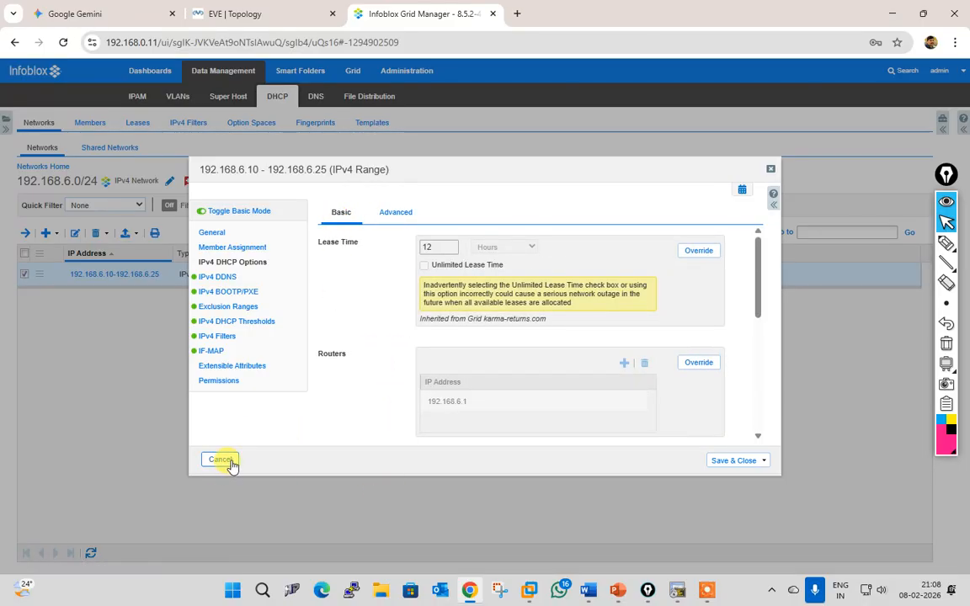
pyautogui.click(226, 459)
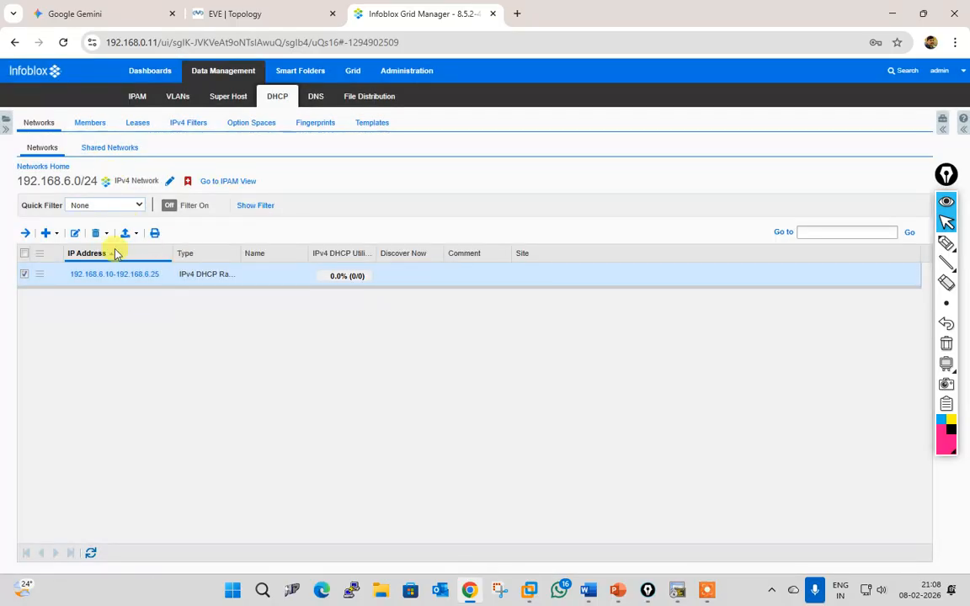
# Step: Reopen the range to confirm branchoffice.karma-returns.com serves it, cancel, and return to EVE
pyautogui.click(78, 231)
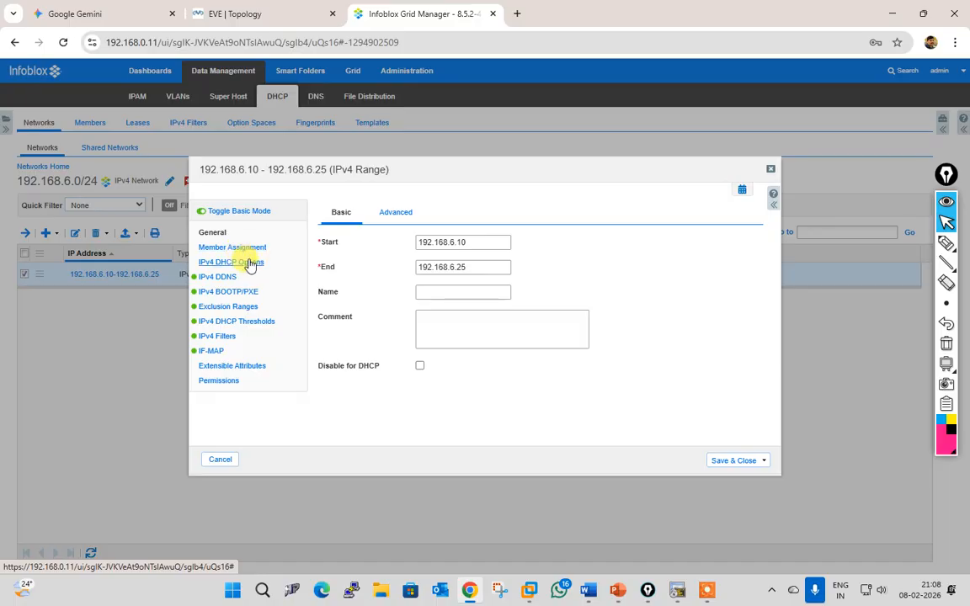
pyautogui.click(241, 249)
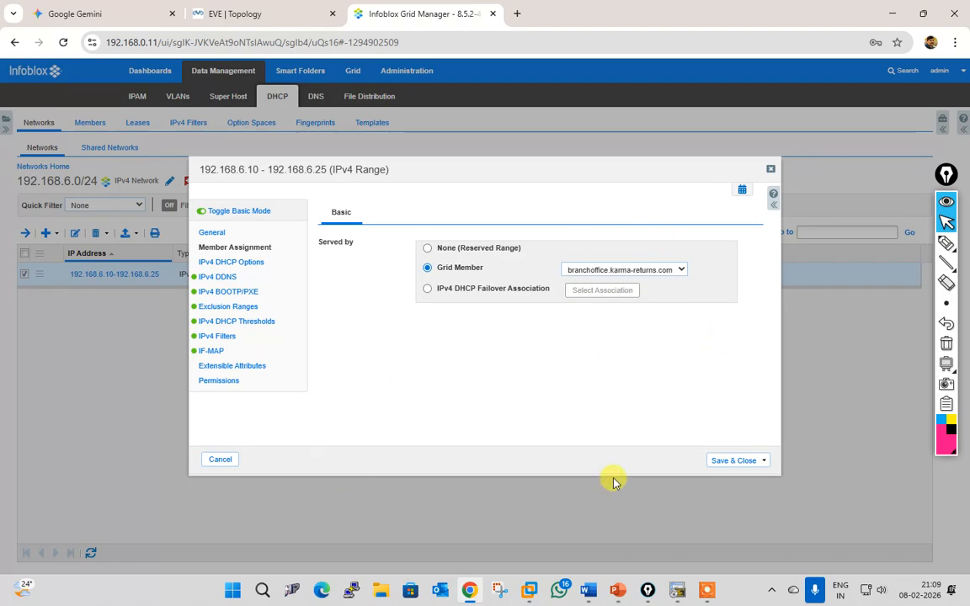
pyautogui.click(219, 460)
pyautogui.click(218, 15)
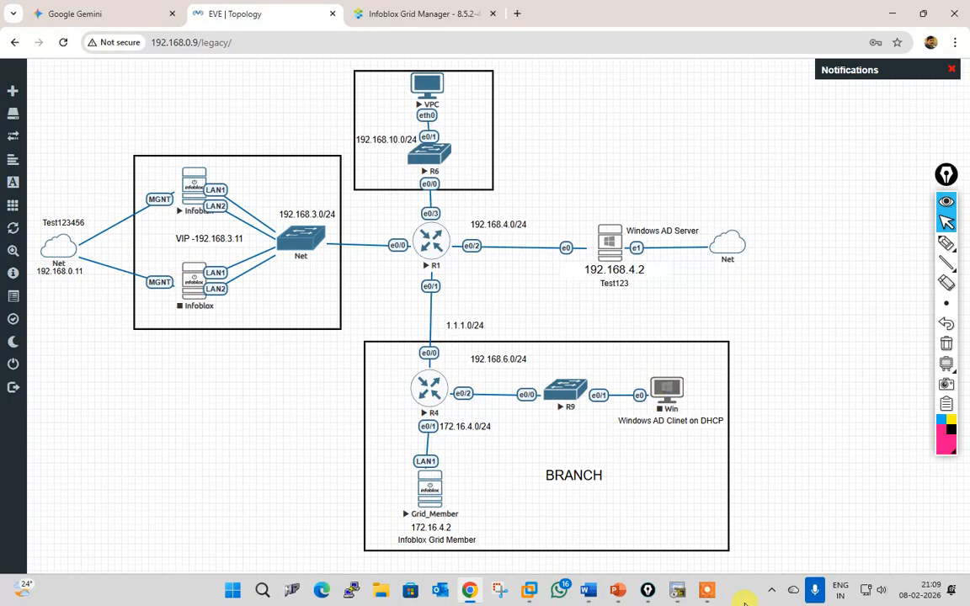
# Step: Start the Win client node in EVE-NG and open its console through ultravnc_wrapper
pyautogui.rightClick(664, 390)
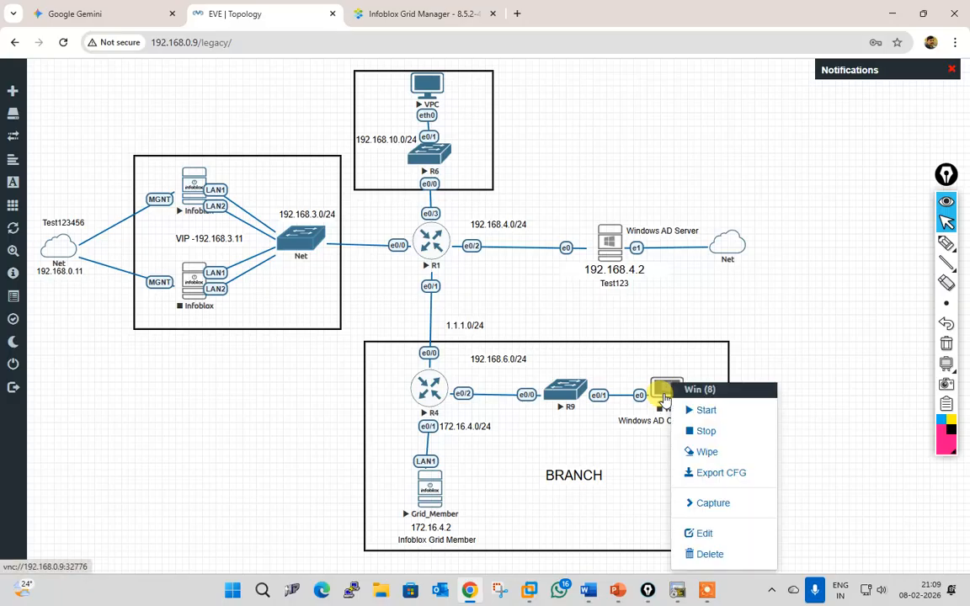
pyautogui.click(687, 409)
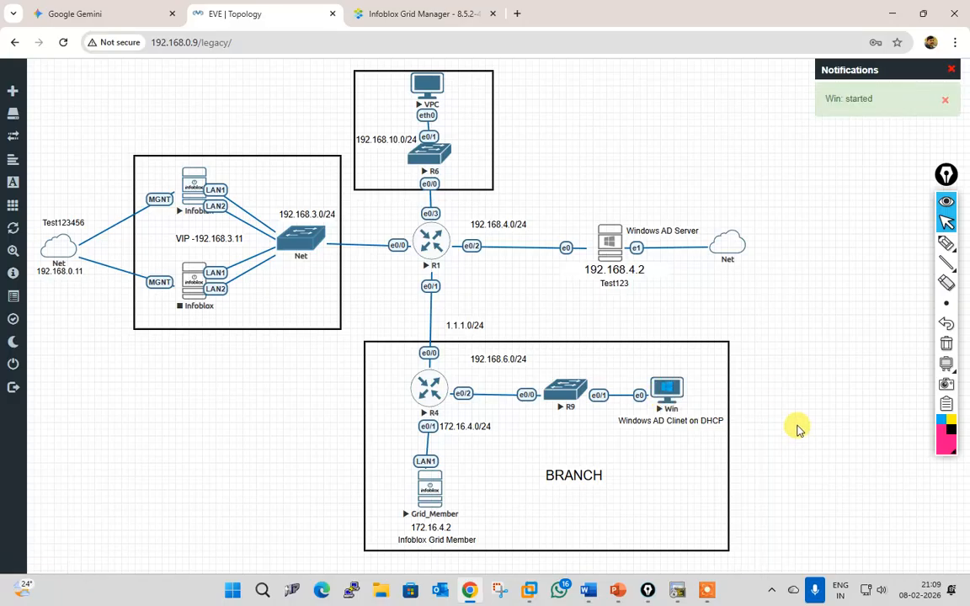
pyautogui.click(668, 394)
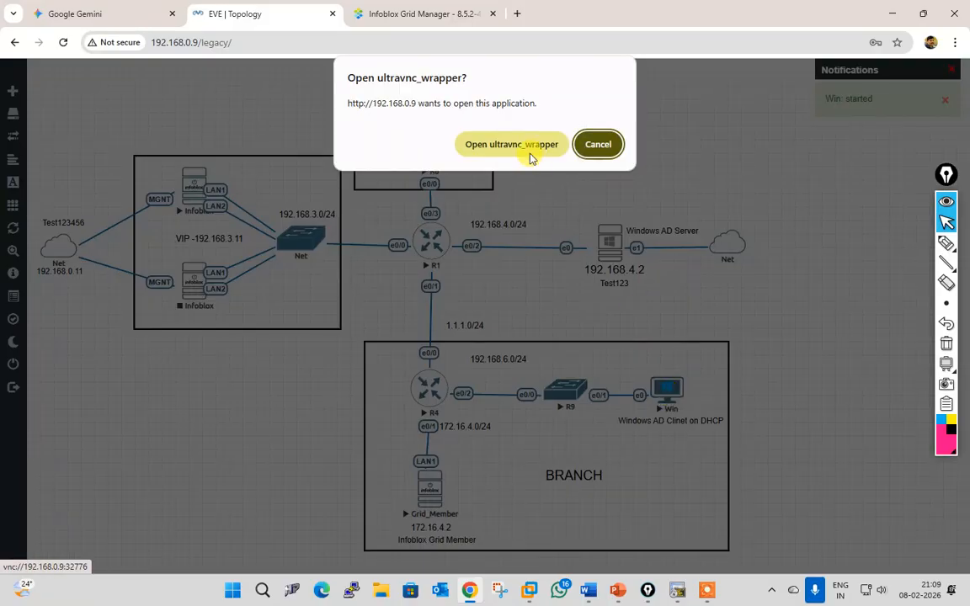
pyautogui.click(509, 141)
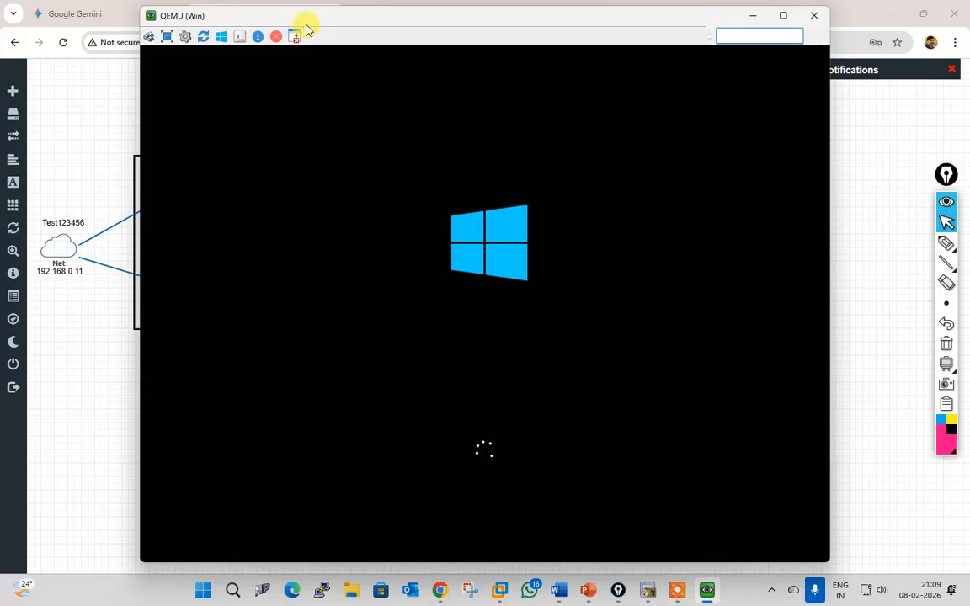
# Step: Reach the Windows sign-in screen, choose Other user, and try several local passwords, all rejected
pyautogui.moveTo(310, 25); pyautogui.dragTo(396, 24)
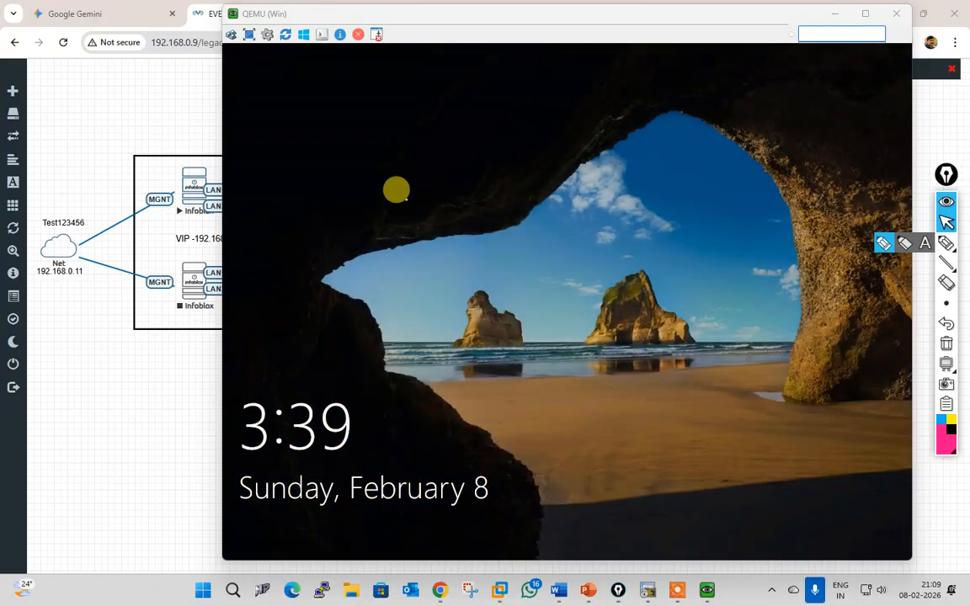
pyautogui.click(419, 309)
pyautogui.click(232, 34)
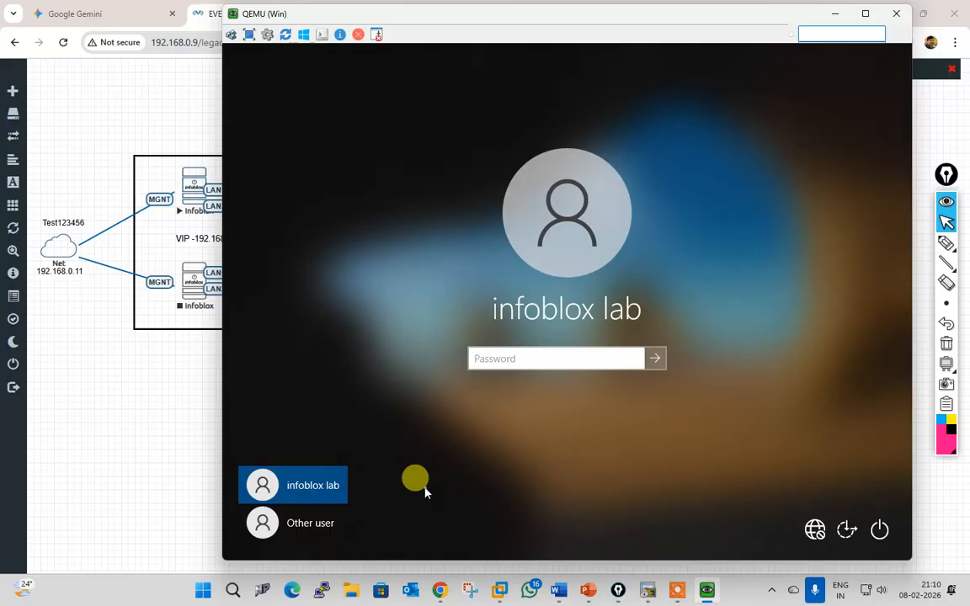
pyautogui.click(299, 523)
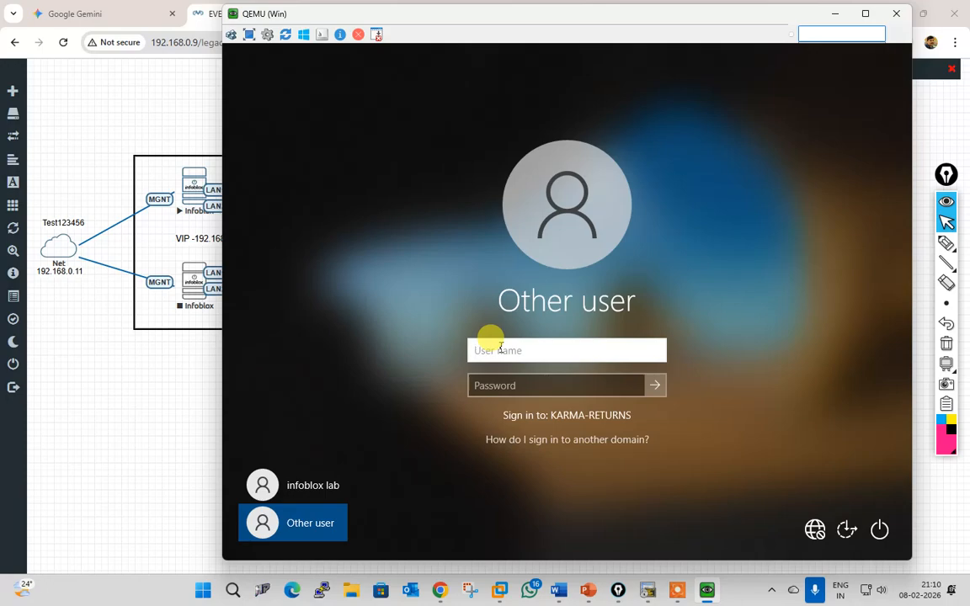
pyautogui.write('.\\test')
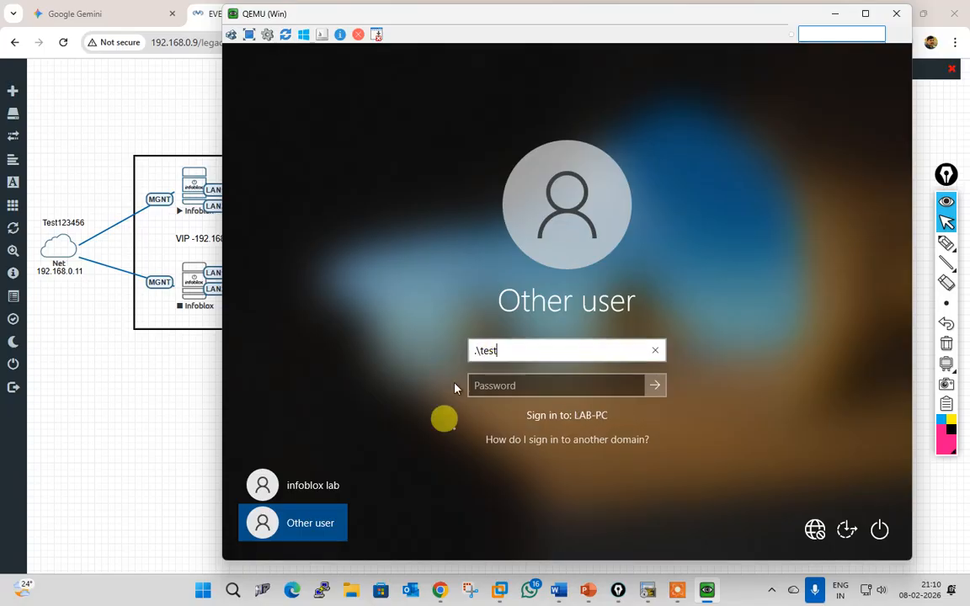
pyautogui.click(521, 385)
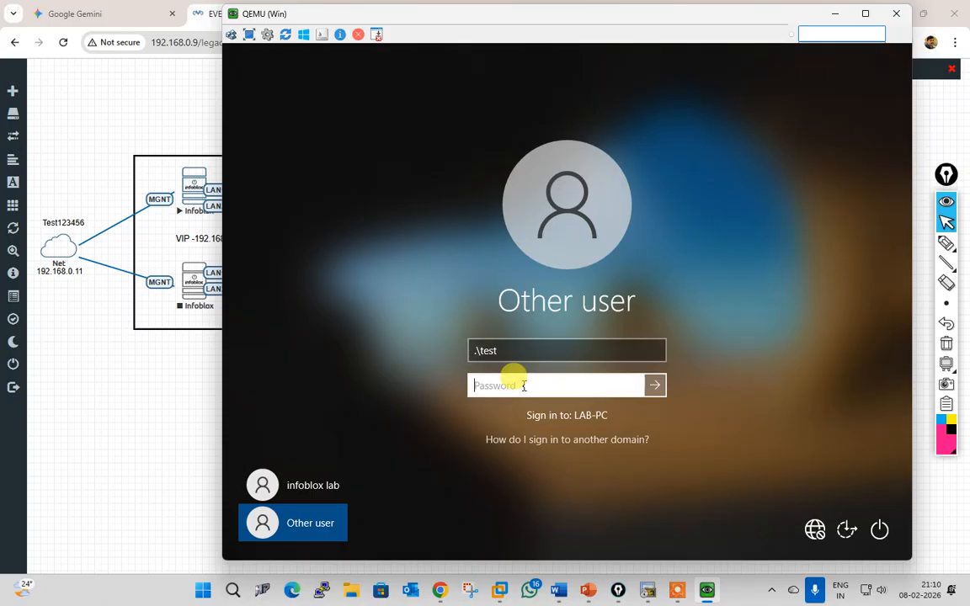
pyautogui.write('t')
pyautogui.press('Return')
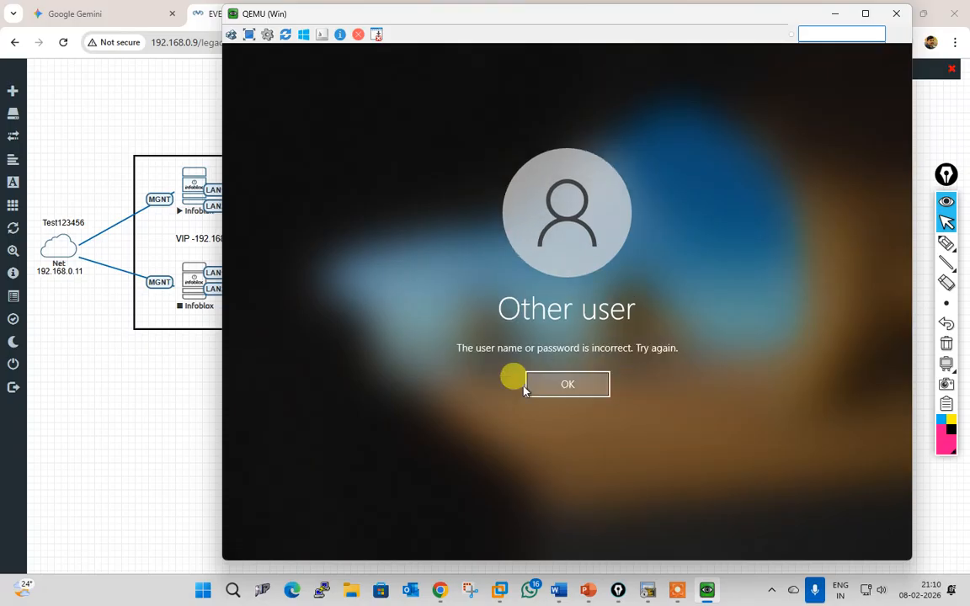
pyautogui.press('Return')
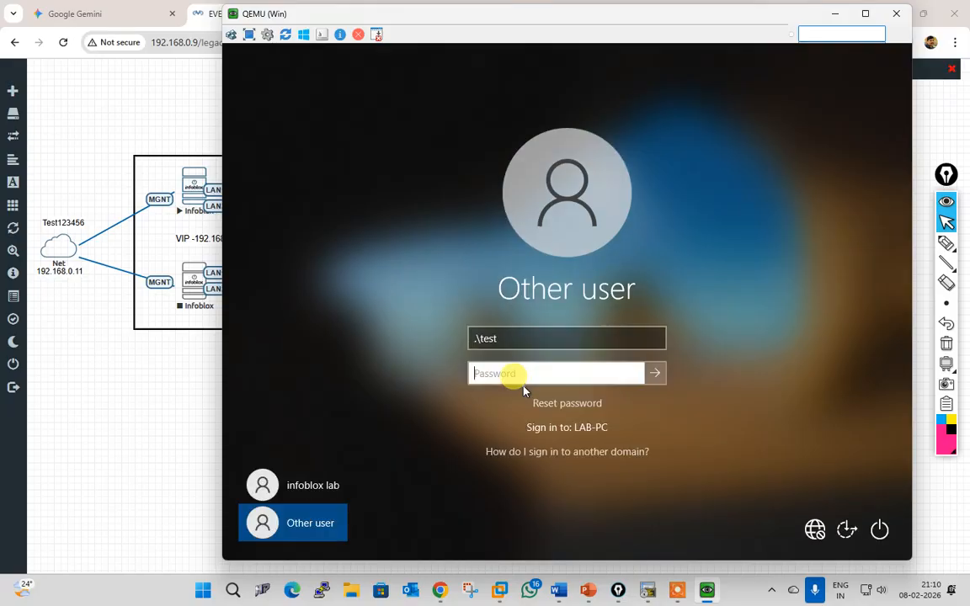
pyautogui.write('test')
pyautogui.press('Return')
pyautogui.press('Return')
pyautogui.write('test')
pyautogui.press('Return')
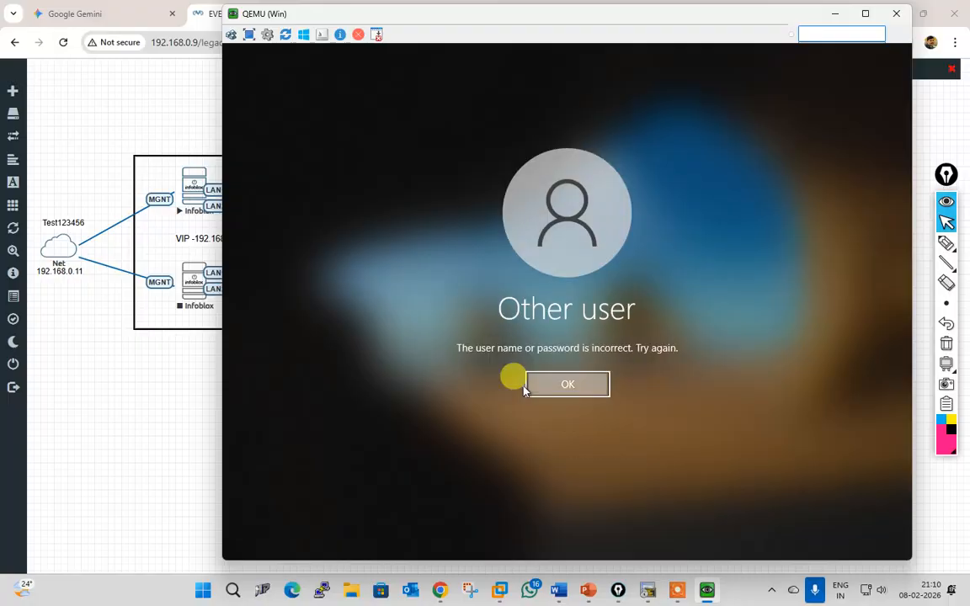
pyautogui.press('Return')
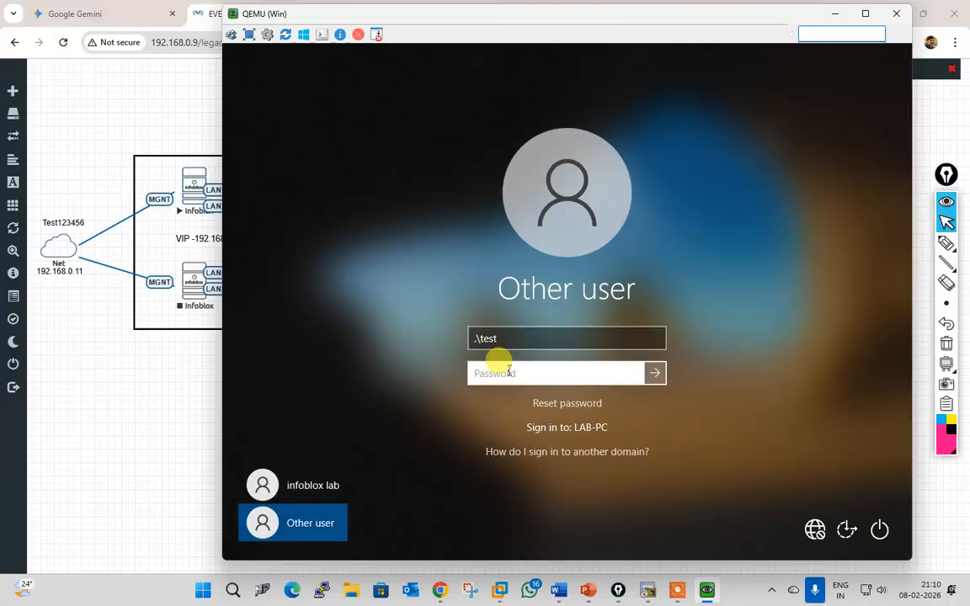
pyautogui.write('t')
pyautogui.press('Return')
pyautogui.press('Return')
# Step: Retry sign-in as administrator with a password; after the rejection bring the EVE topology forward
pyautogui.moveTo(519, 12); pyautogui.dragTo(562, 584)
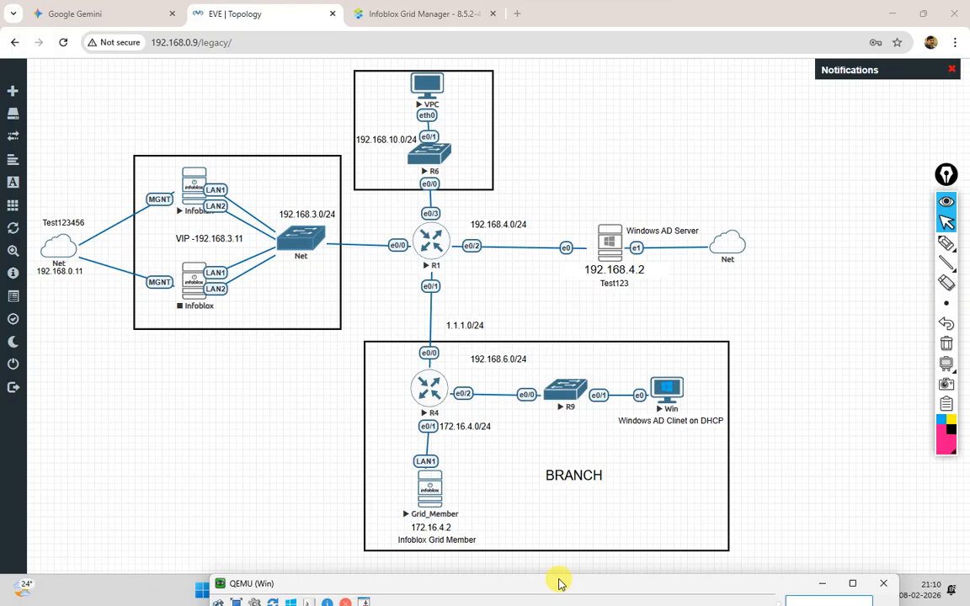
pyautogui.moveTo(559, 581); pyautogui.dragTo(502, 48)
pyautogui.click(443, 370)
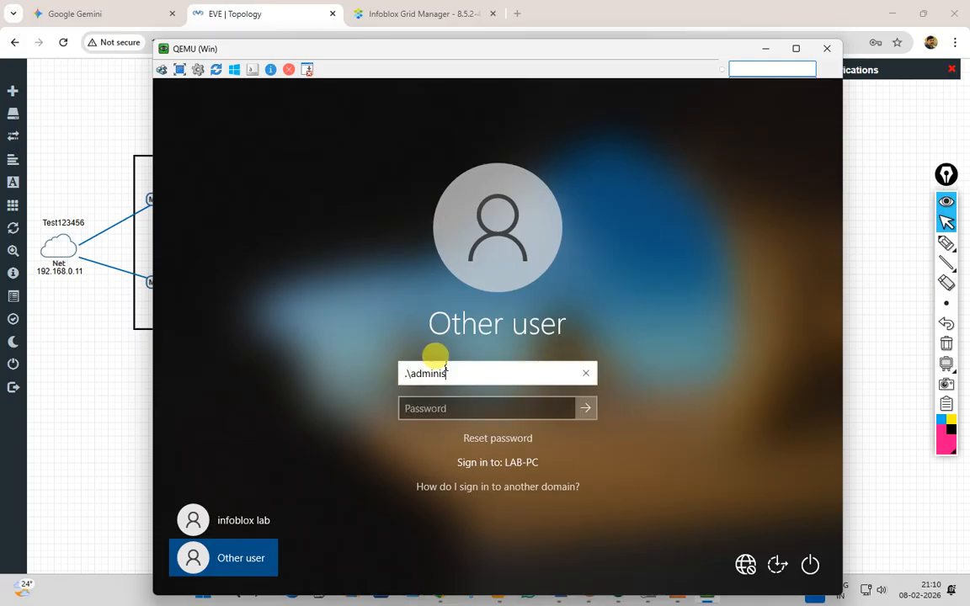
pyautogui.write('administrator')
pyautogui.press('Tab')
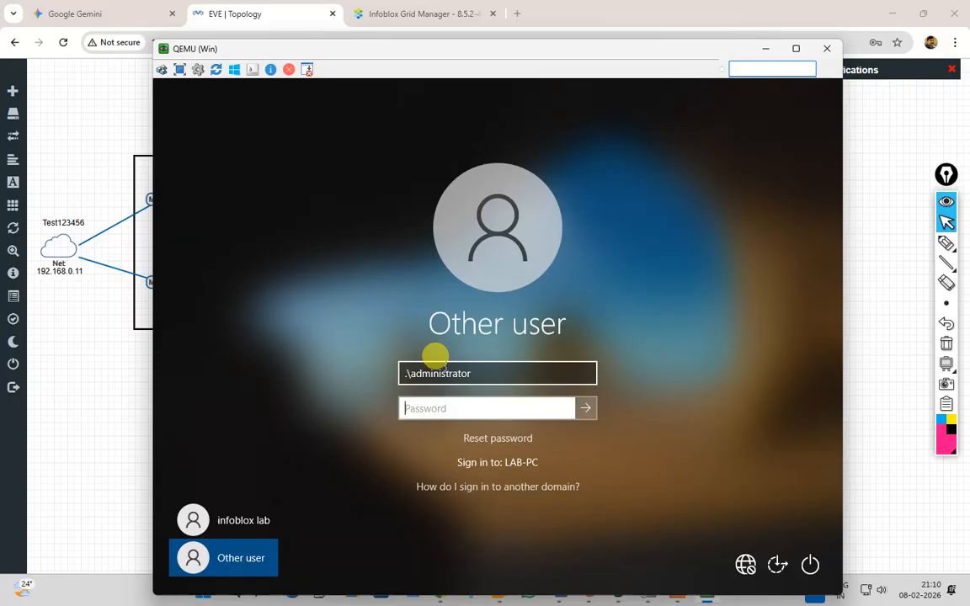
pyautogui.write('••••••')
pyautogui.press('Return')
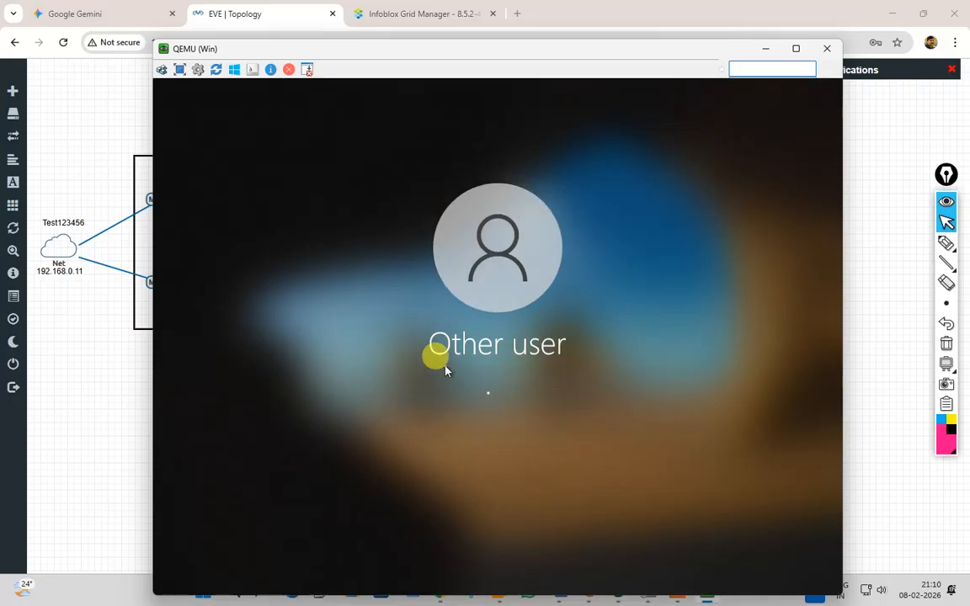
pyautogui.press('Return')
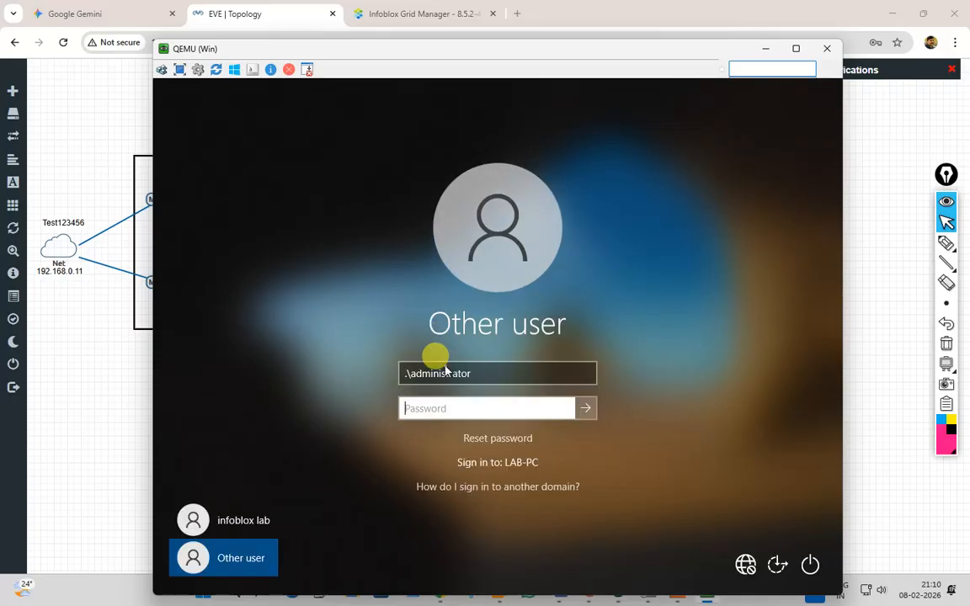
pyautogui.click(93, 419)
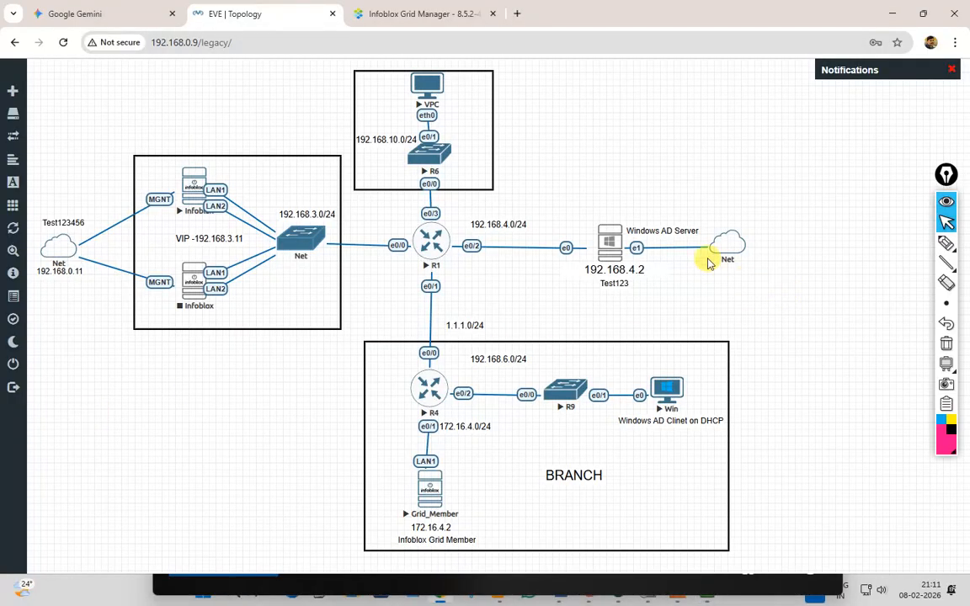
# Step: Start the Windows AD Server node (Winserver) and open its console
pyautogui.rightClick(612, 253)
pyautogui.click(640, 276)
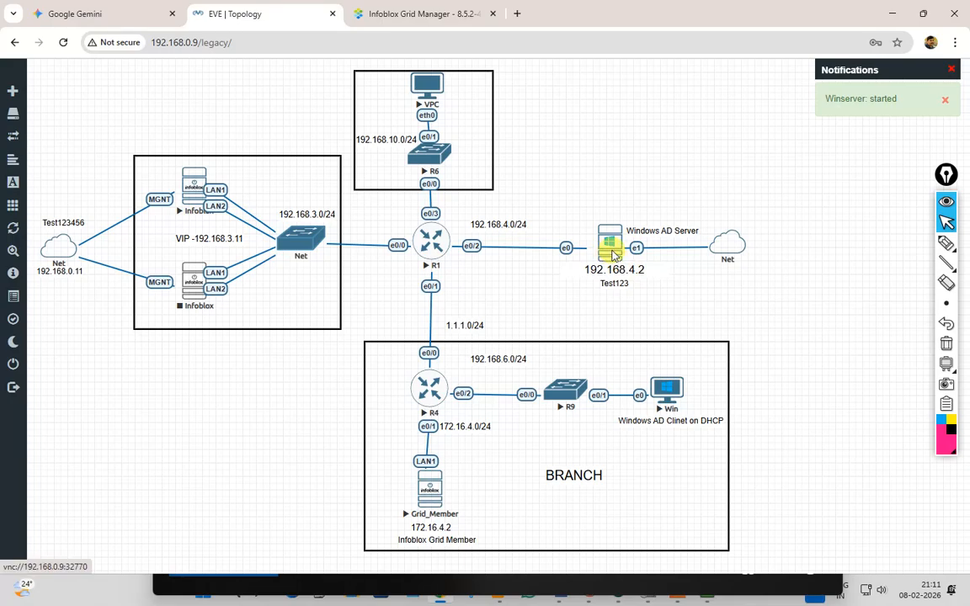
pyautogui.click(612, 255)
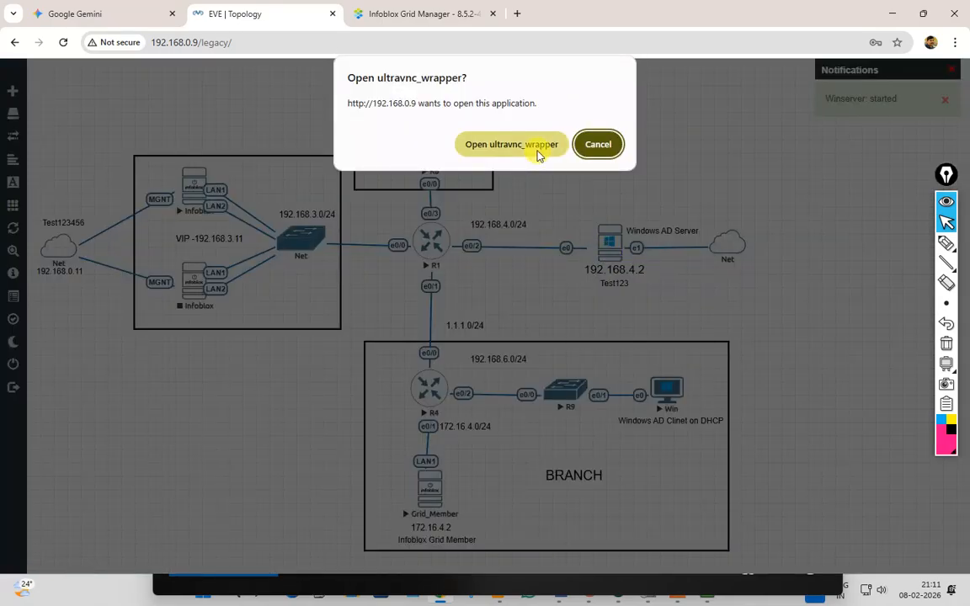
pyautogui.click(539, 151)
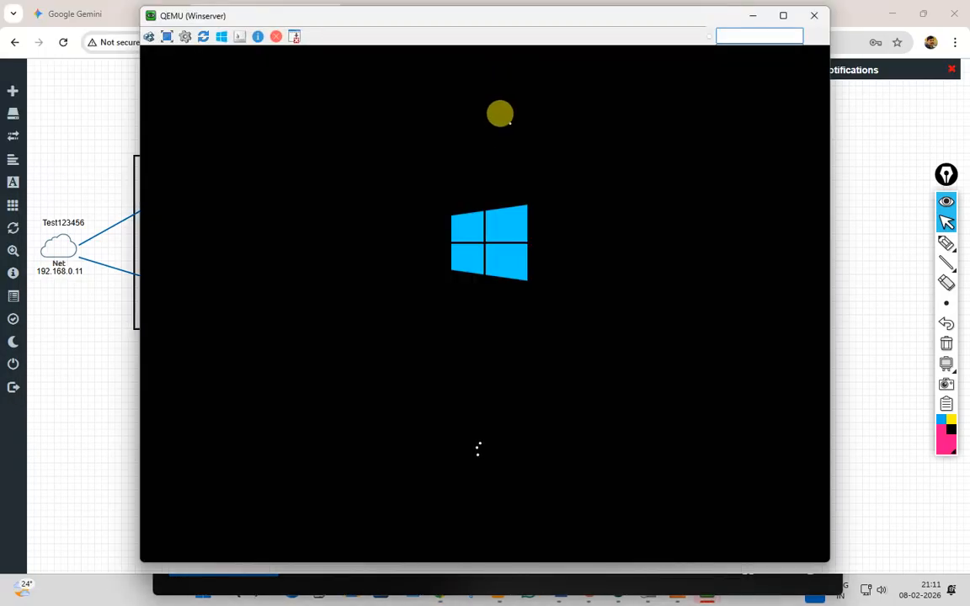
# Step: Arrange the Winserver and Win console windows, closing a duplicate, then show the EVE topology
pyautogui.moveTo(462, 20); pyautogui.dragTo(301, 14)
pyautogui.click(249, 17)
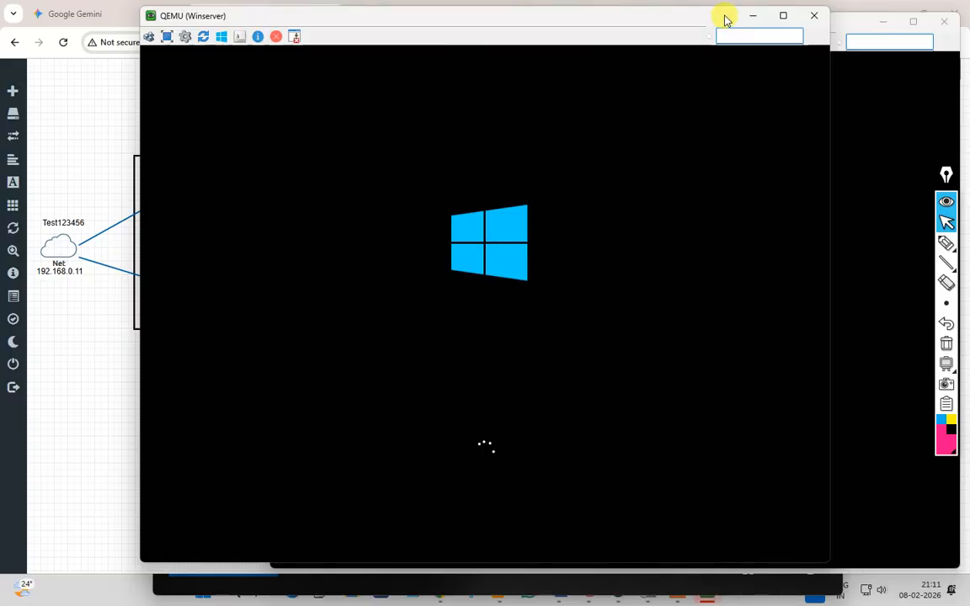
pyautogui.click(815, 19)
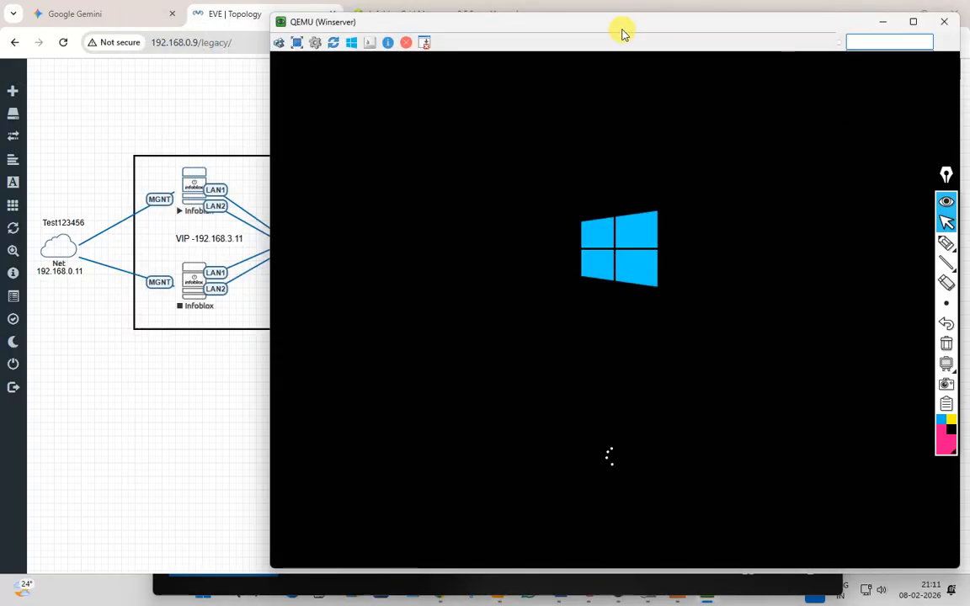
pyautogui.moveTo(623, 28); pyautogui.dragTo(429, 26)
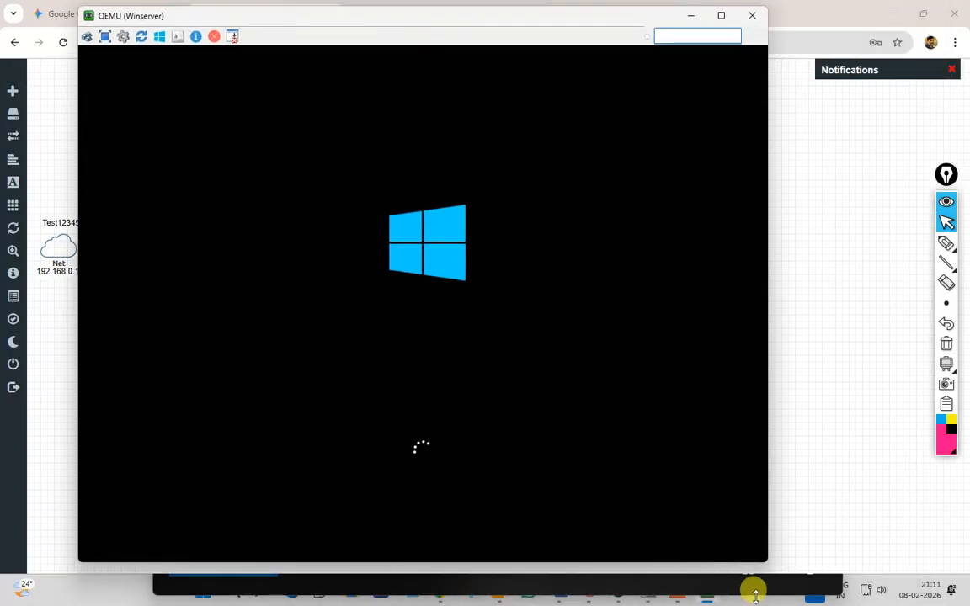
pyautogui.click(749, 588)
pyautogui.moveTo(353, 49); pyautogui.dragTo(483, 16)
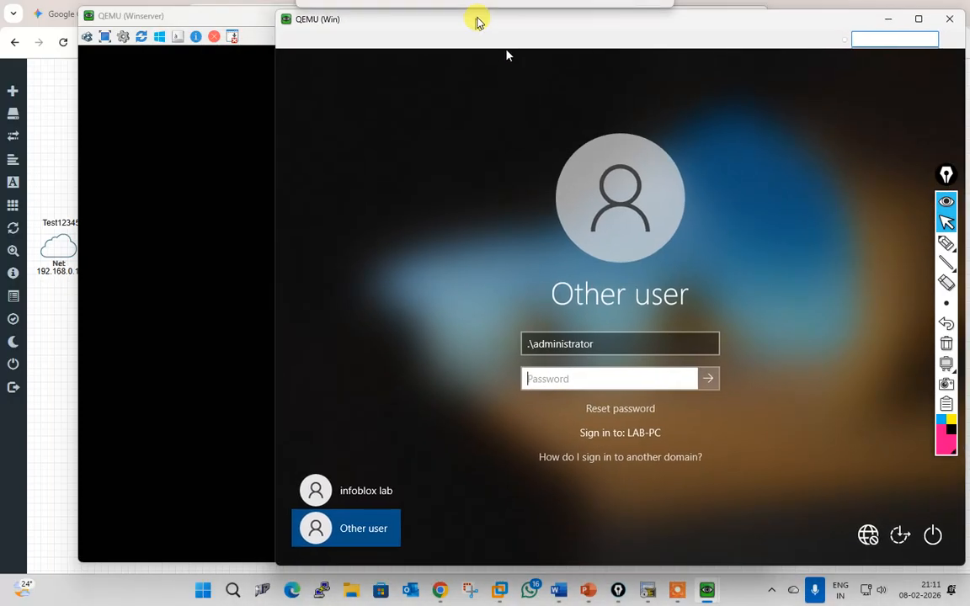
pyautogui.click(250, 23)
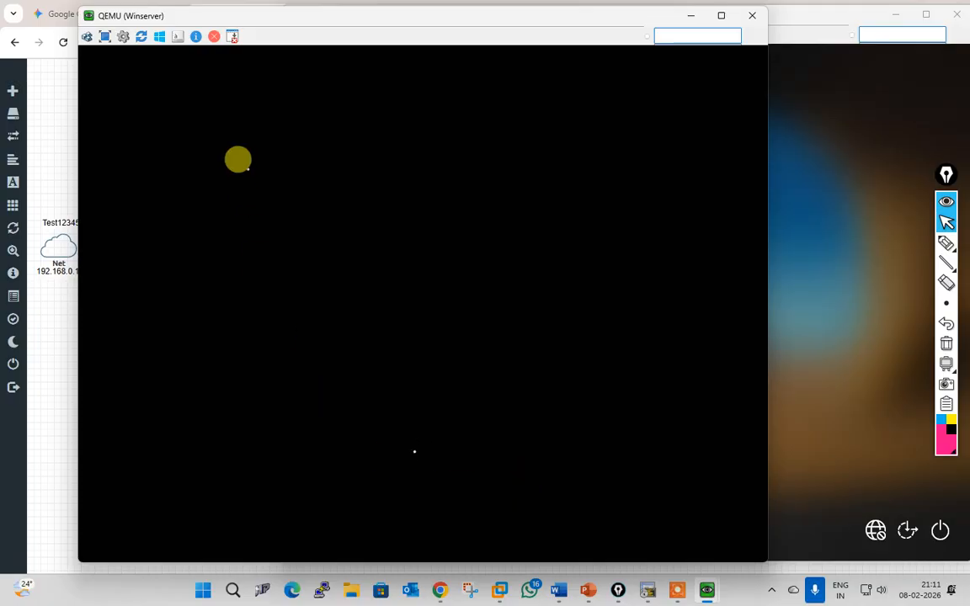
pyautogui.click(64, 174)
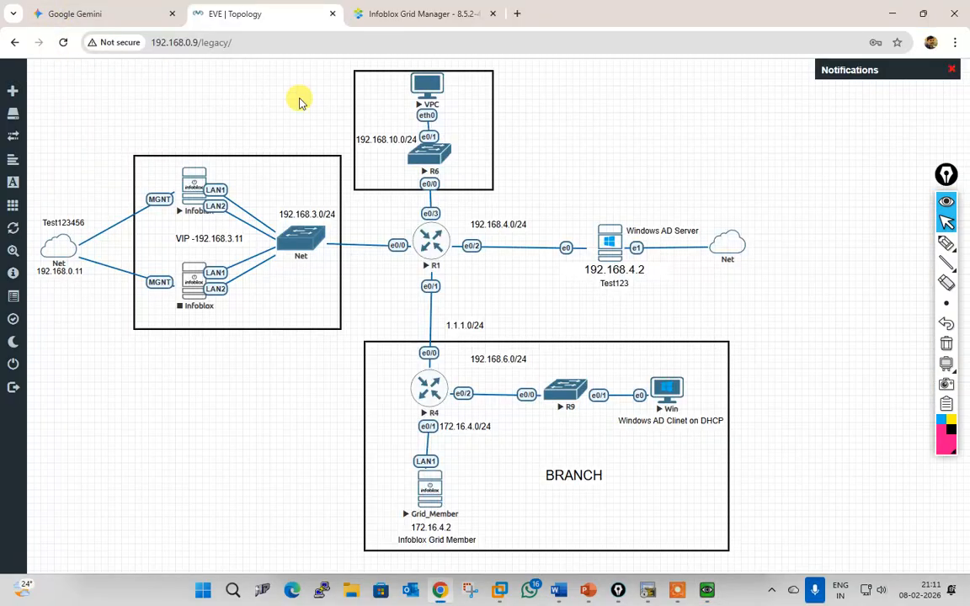
# Step: Review the 192.168.6.10–192.168.6.25 range in Grid Manager, then wake the client and server VM consoles
pyautogui.click(422, 14)
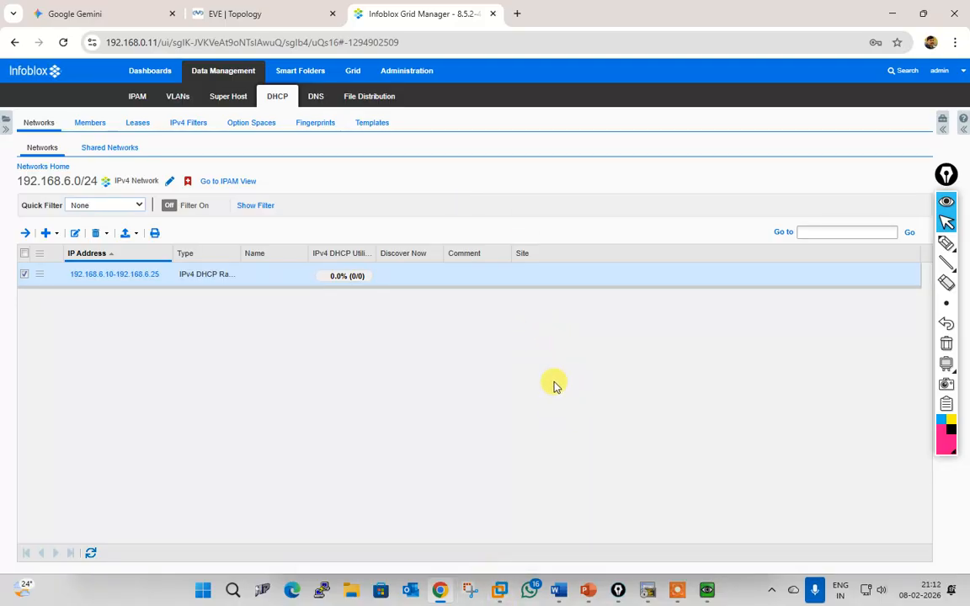
pyautogui.moveTo(708, 590)
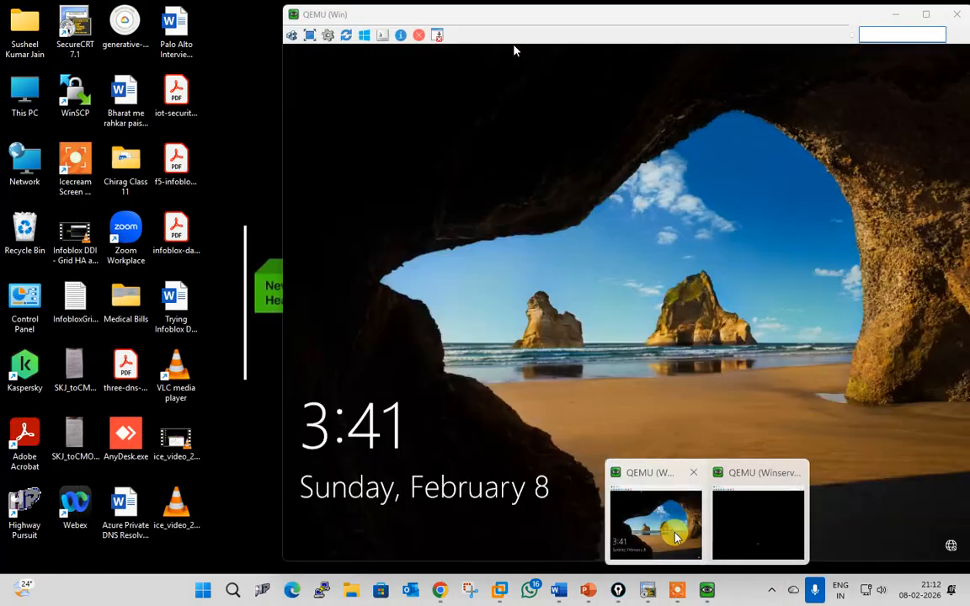
pyautogui.click(666, 529)
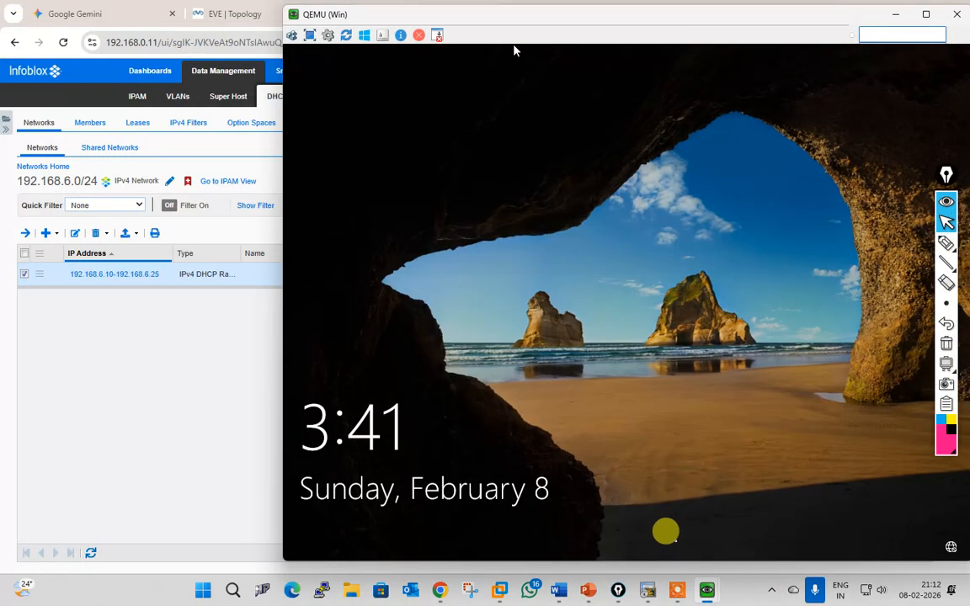
pyautogui.click(615, 498)
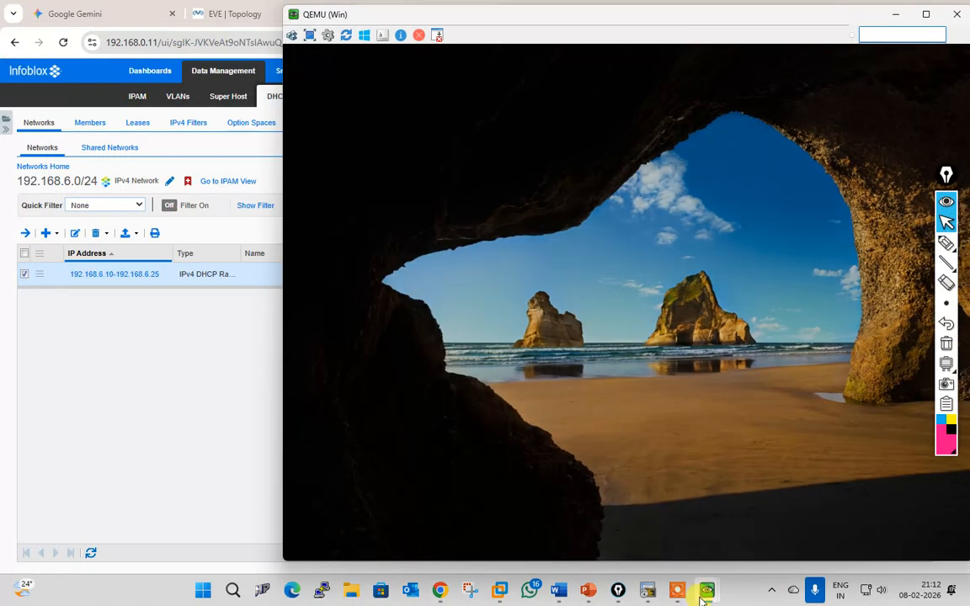
pyautogui.moveTo(707, 595)
pyautogui.click(752, 519)
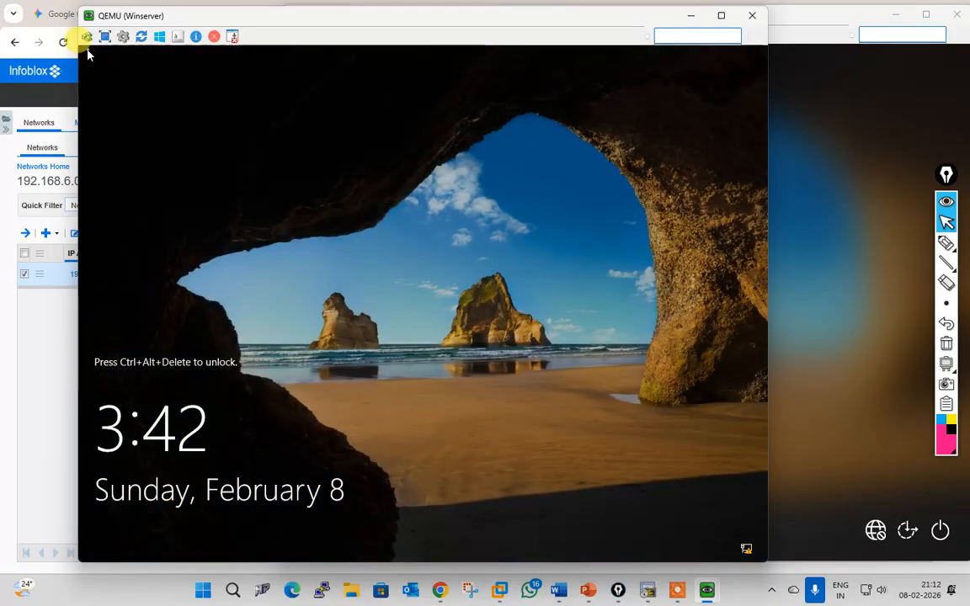
# Step: Sign in to the Windows server VM via Ctrl+Alt+Del with its password
pyautogui.click(87, 37)
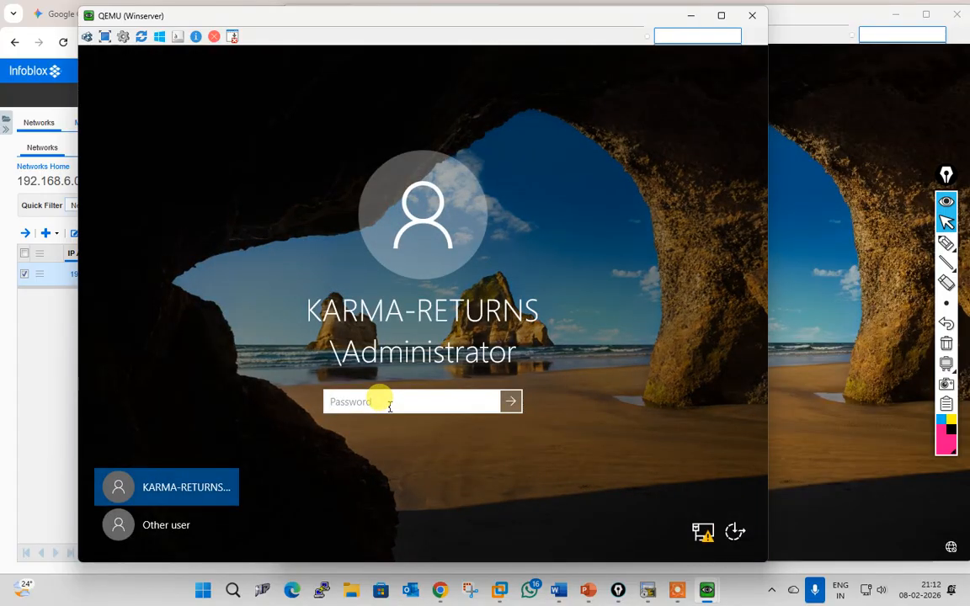
pyautogui.write('•••')
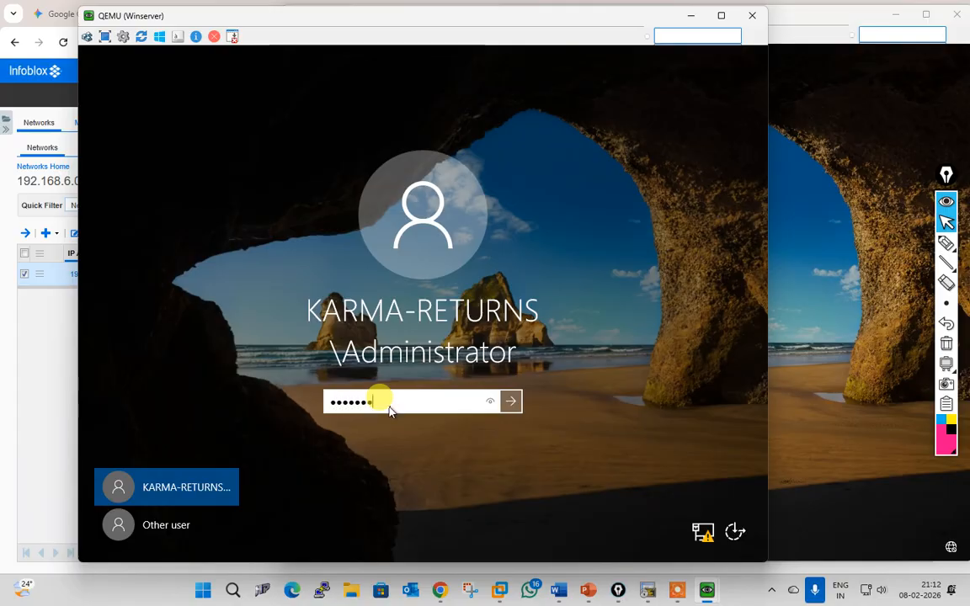
pyautogui.press('Return')
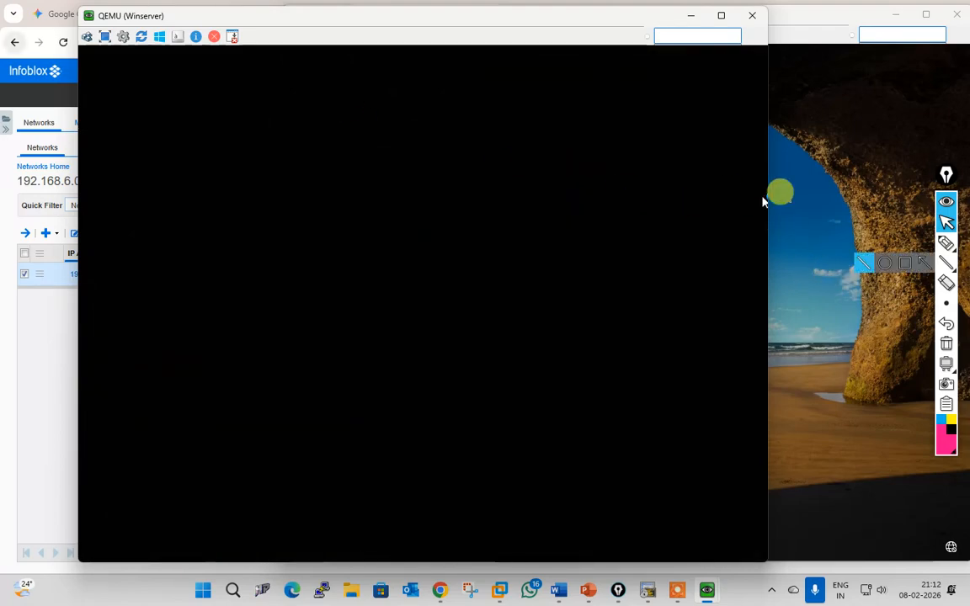
# Step: Sign in to the Windows client VM with its password
pyautogui.click(865, 114)
pyautogui.click(292, 35)
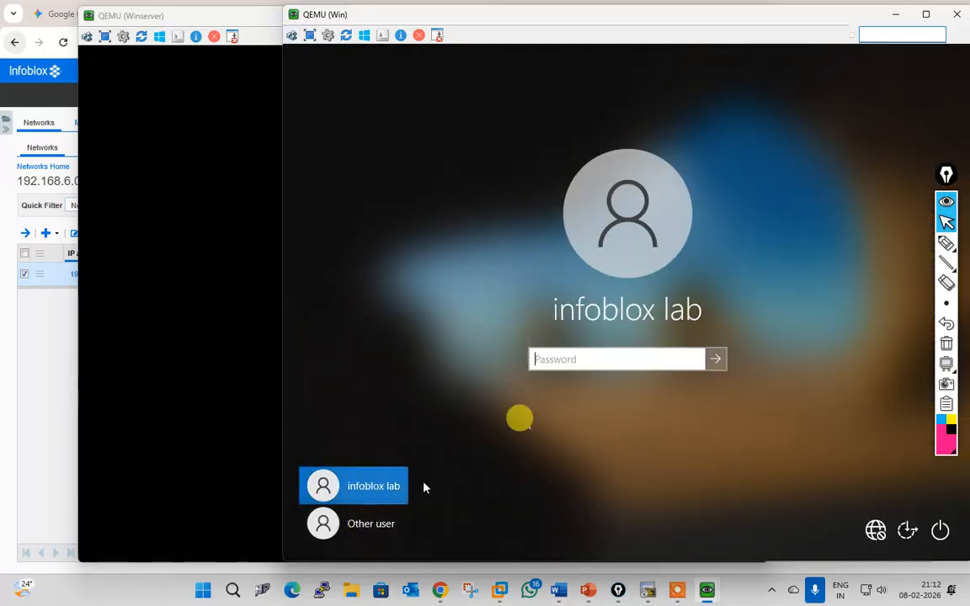
pyautogui.click(555, 358)
pyautogui.write('I')
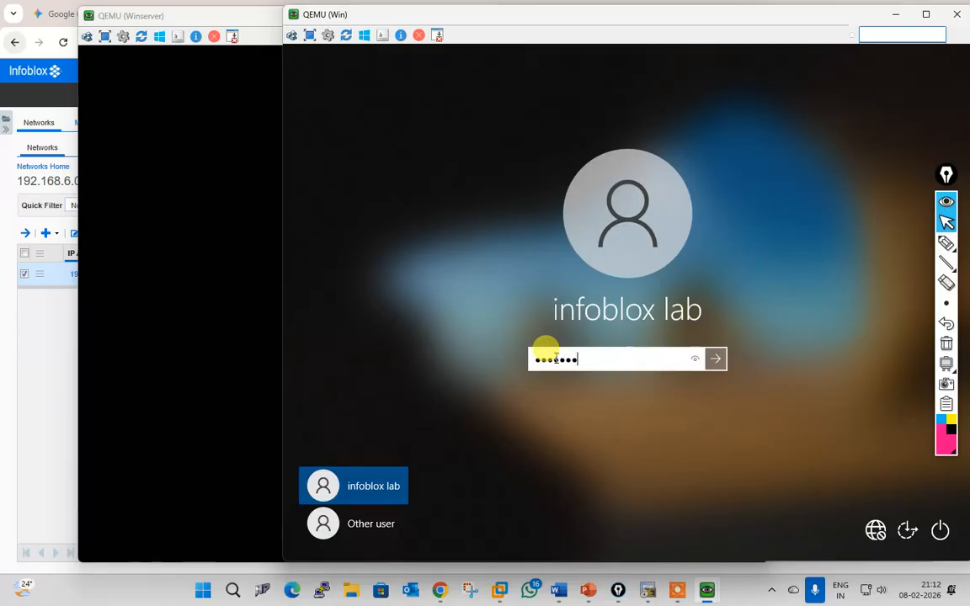
pyautogui.press('Return')
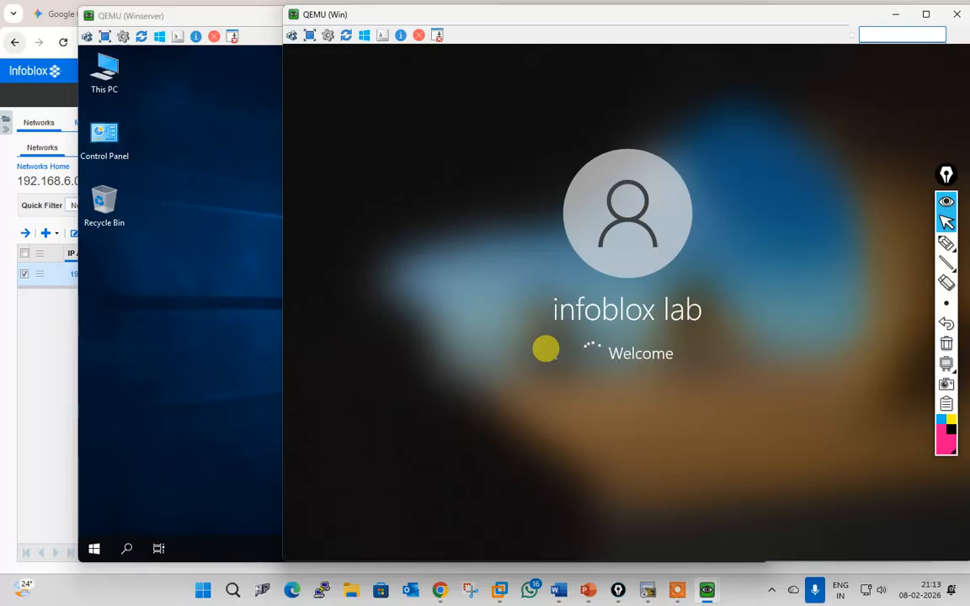
# Step: Minimize the server console and bring the Windows 10 client desktop to the front
pyautogui.click(242, 17)
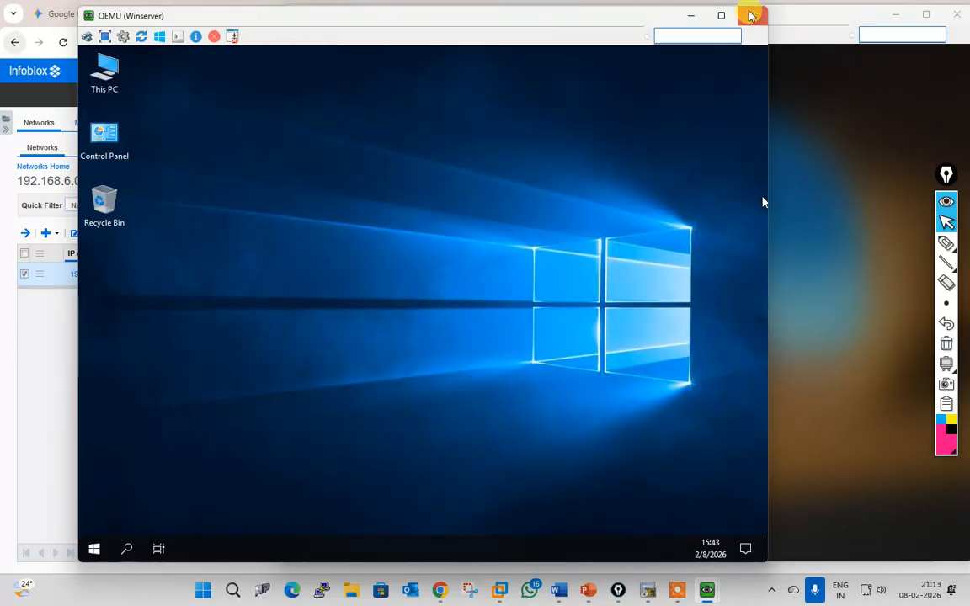
pyautogui.click(690, 16)
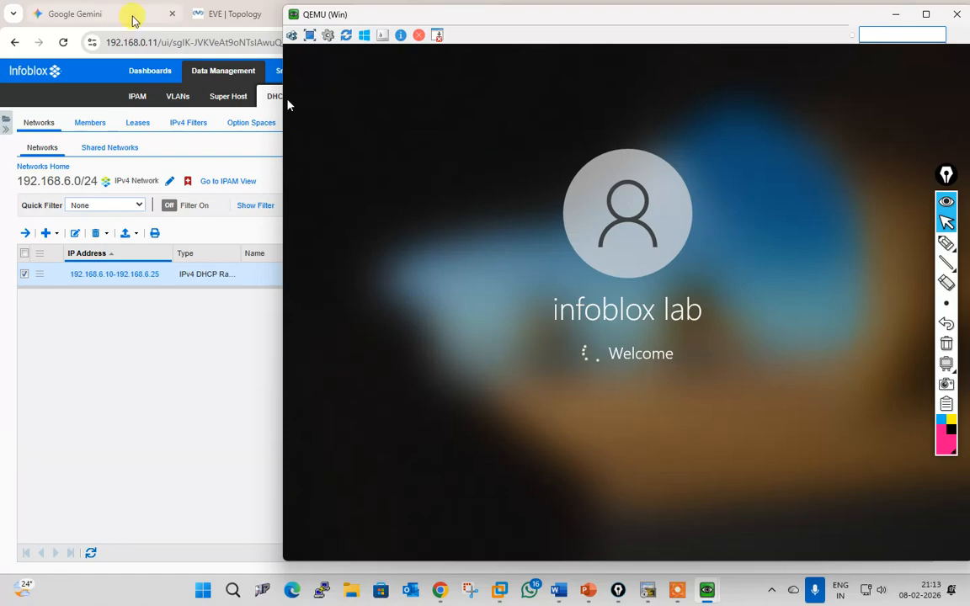
pyautogui.click(202, 13)
pyautogui.click(223, 13)
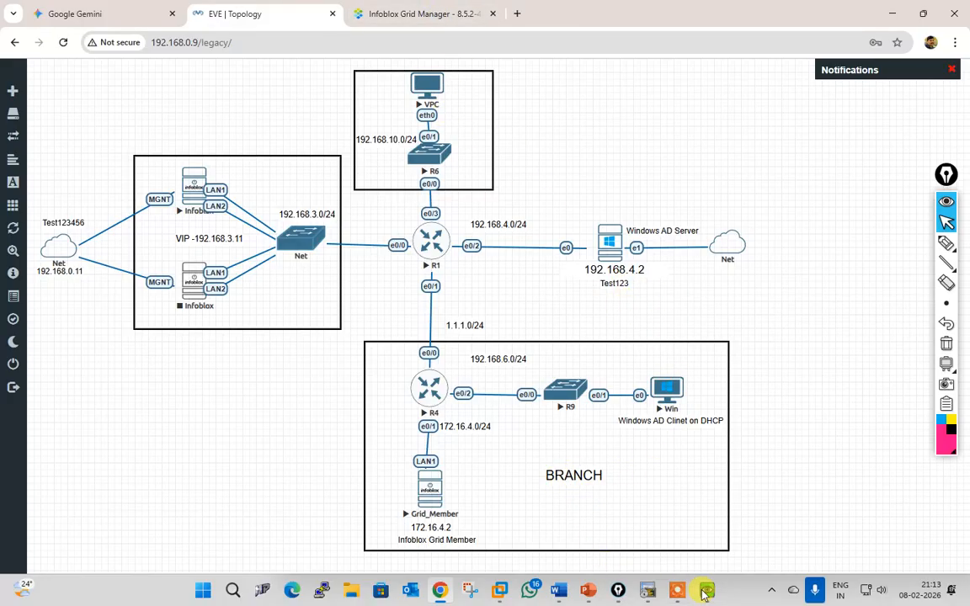
pyautogui.moveTo(707, 590)
pyautogui.click(758, 522)
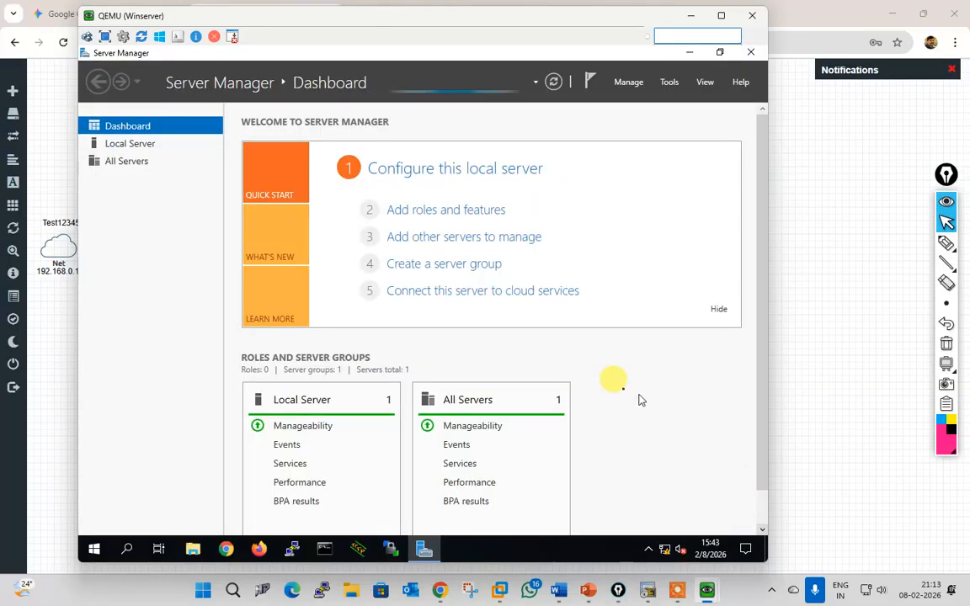
pyautogui.click(689, 16)
pyautogui.moveTo(705, 594)
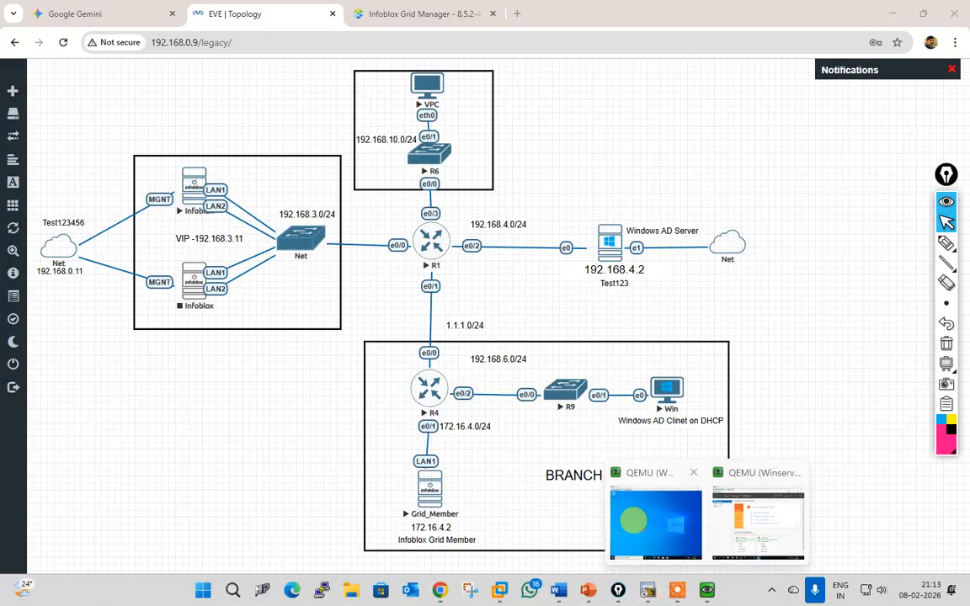
pyautogui.click(657, 524)
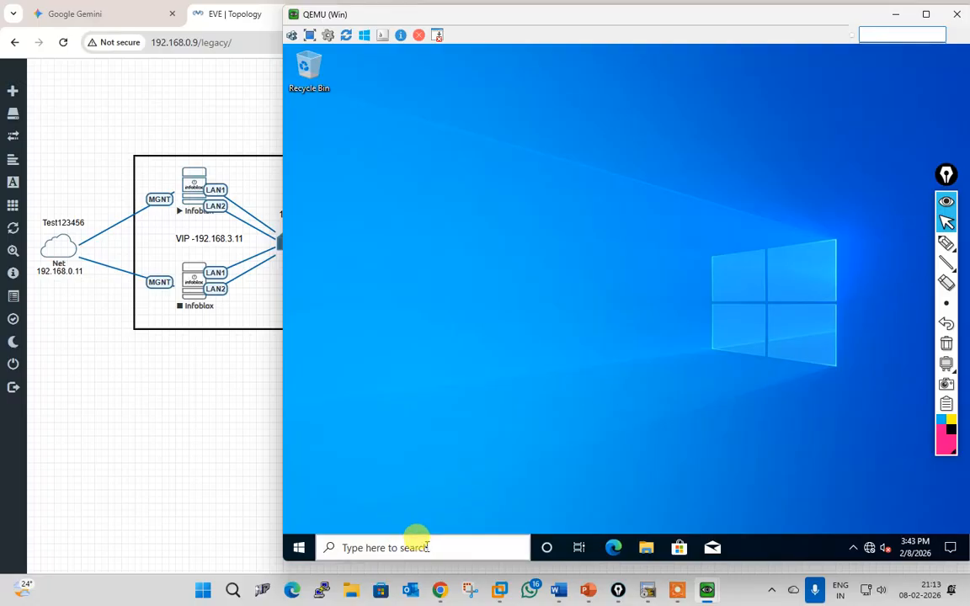
# Step: Launch Command Prompt on the client by searching for cmd
pyautogui.click(427, 548)
pyautogui.write('c')
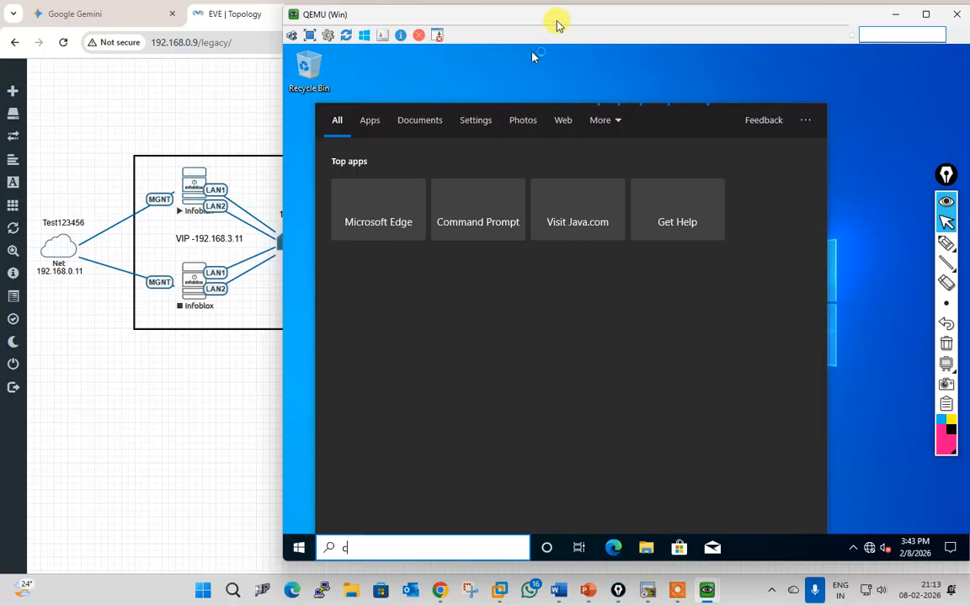
pyautogui.moveTo(559, 22); pyautogui.dragTo(422, 18)
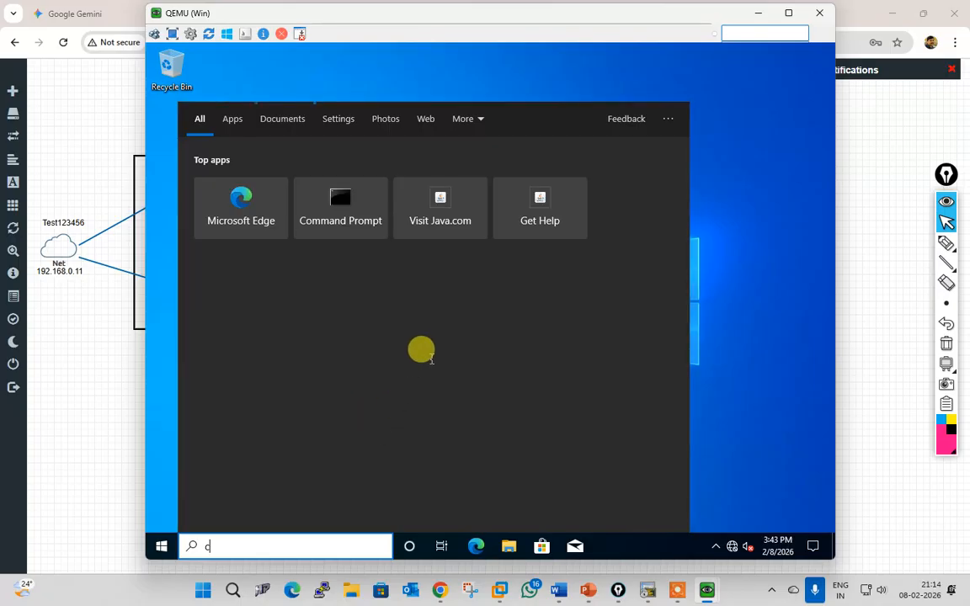
pyautogui.click(345, 263)
pyautogui.press('super')
pyautogui.write('mdmd')
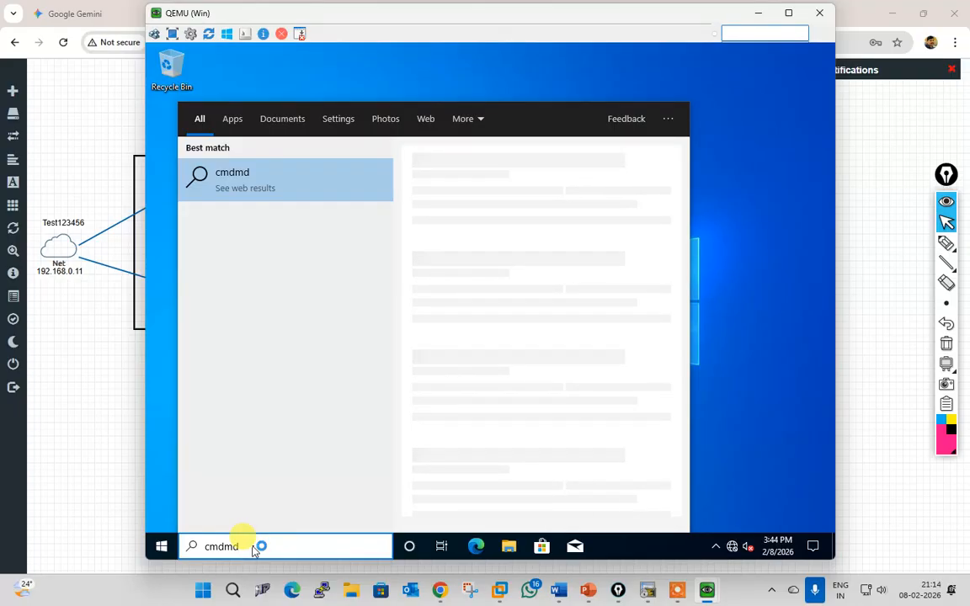
pyautogui.press('Escape')
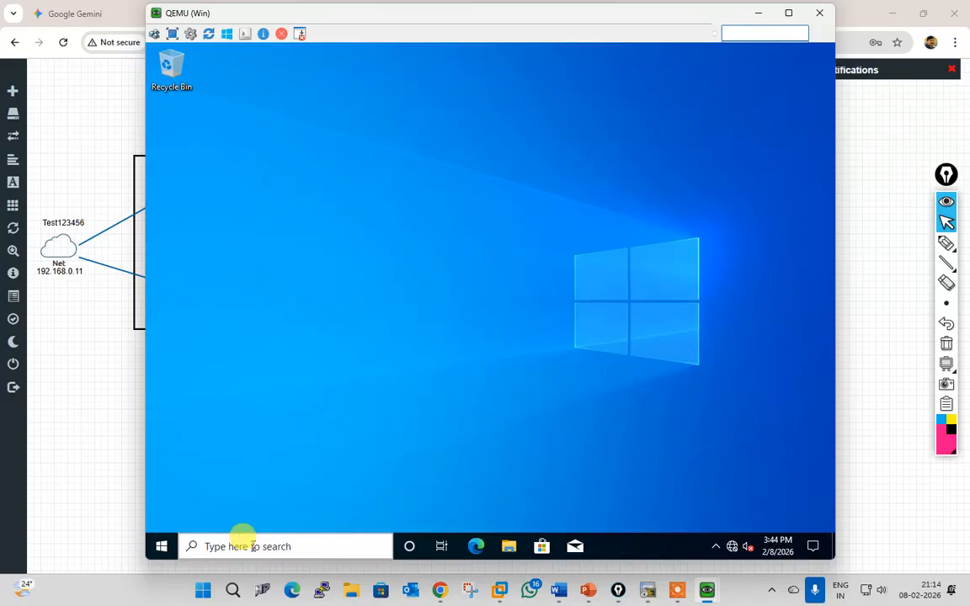
pyautogui.click(252, 547)
pyautogui.write('cmd')
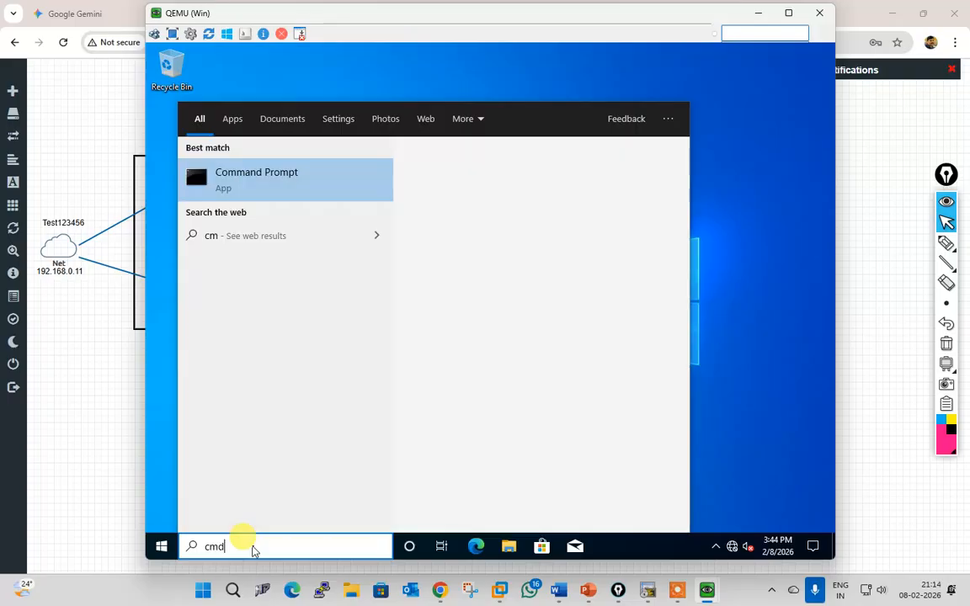
pyautogui.click(251, 185)
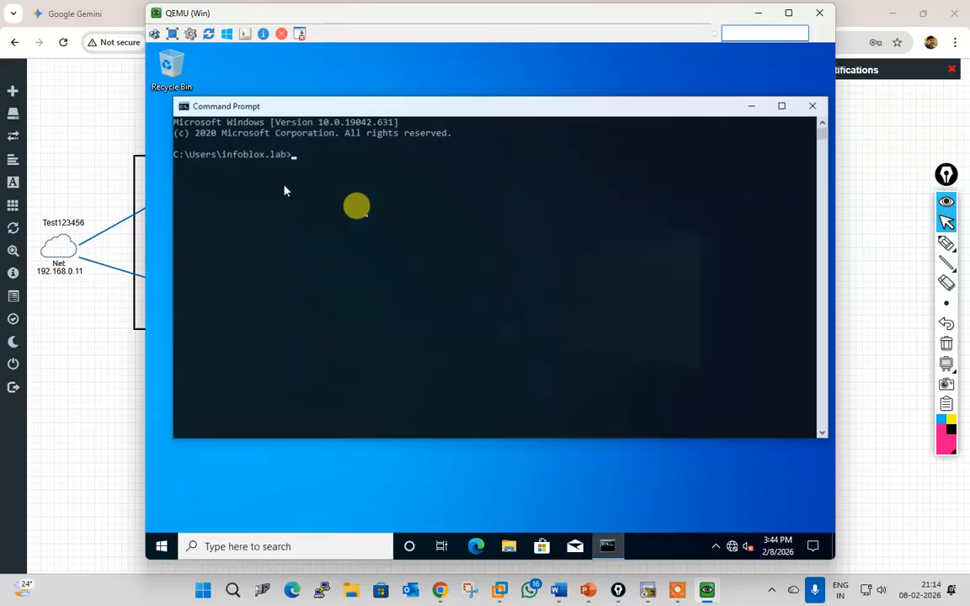
# Step: Run ipconfig and ncpa.cpl, then open Ethernet details showing the 192.168.6.25 lease from 172.16.4.2
pyautogui.write('ipcon')
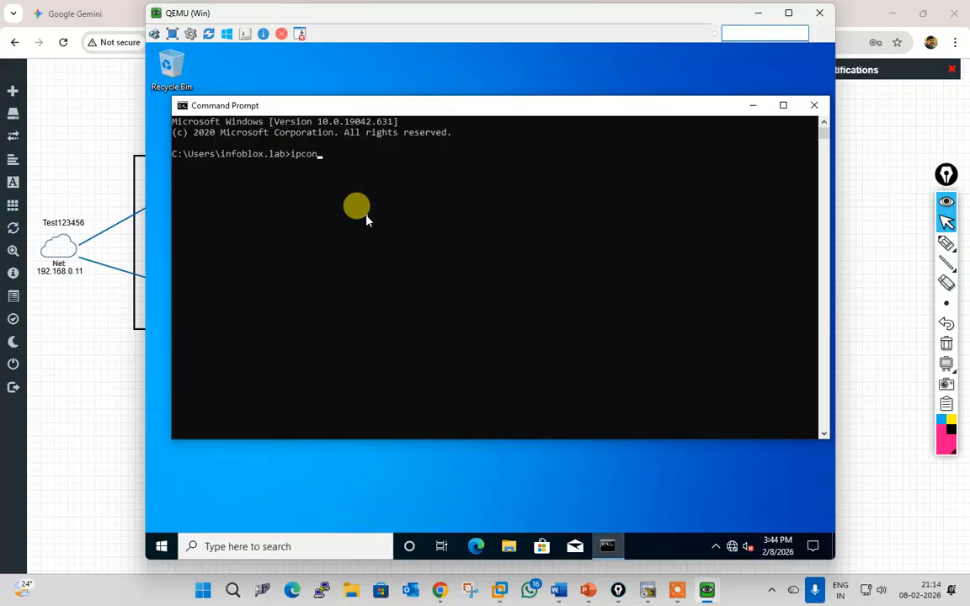
pyautogui.write('fig')
pyautogui.press('Return')
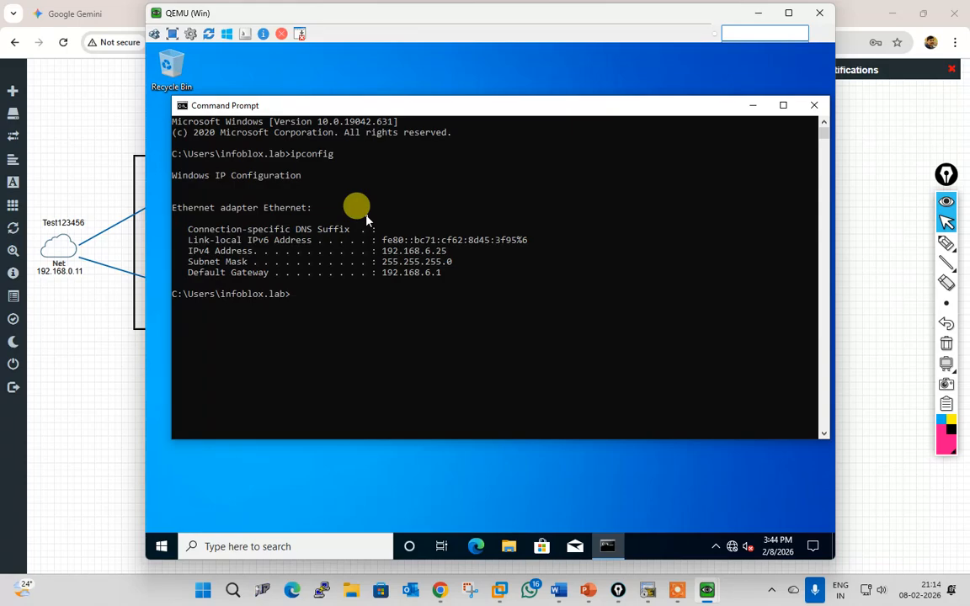
pyautogui.write('ncpa.cpl')
pyautogui.press('Return')
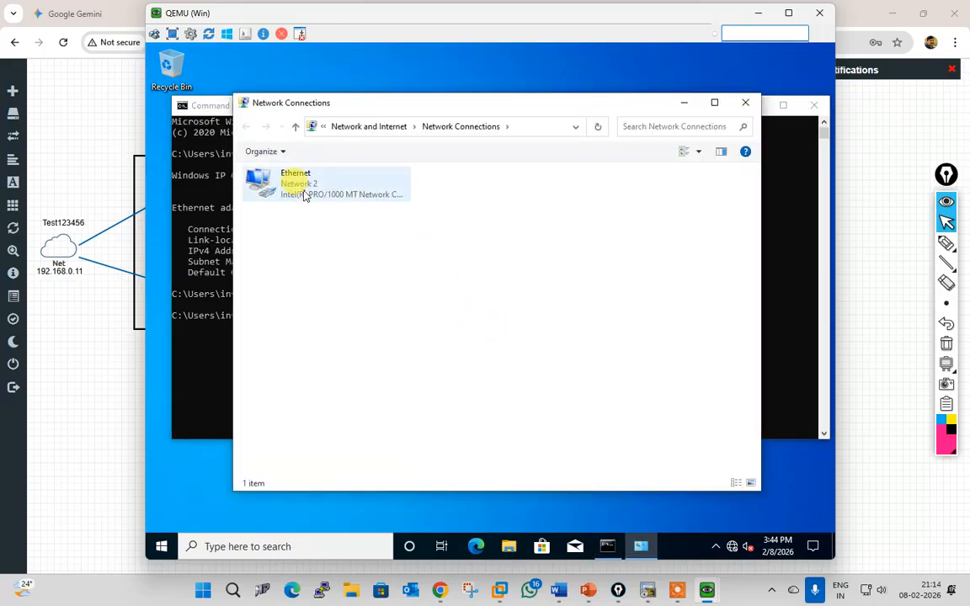
pyautogui.doubleClick(304, 194)
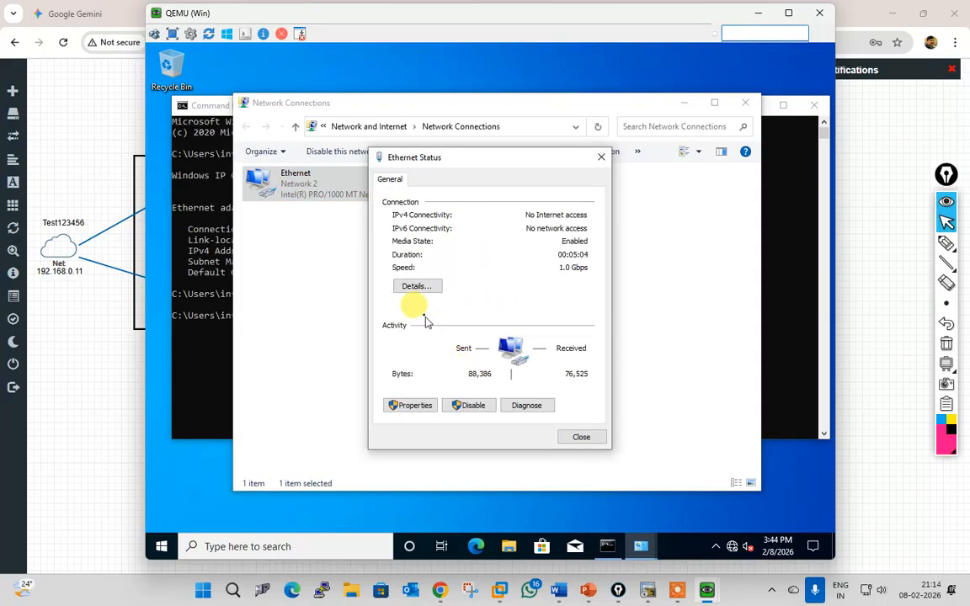
pyautogui.click(416, 285)
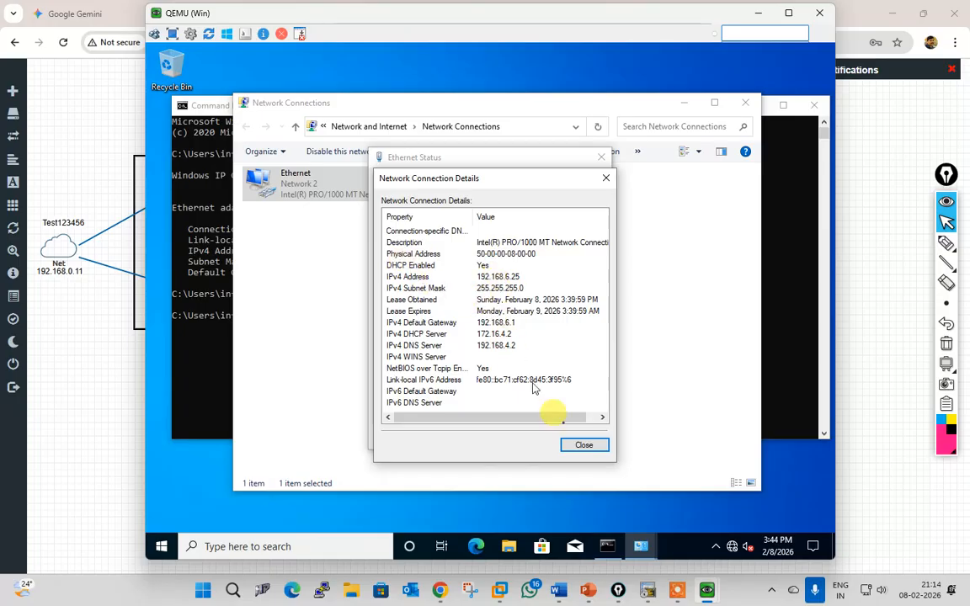
# Step: Close the details and open Ethernet Properties, authorizing as administrator
pyautogui.click(580, 445)
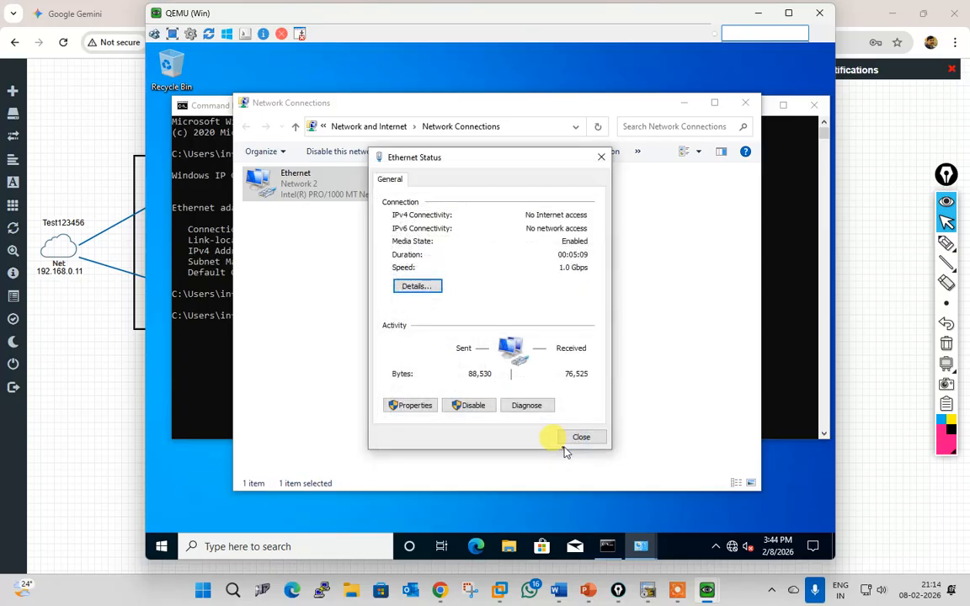
pyautogui.click(415, 406)
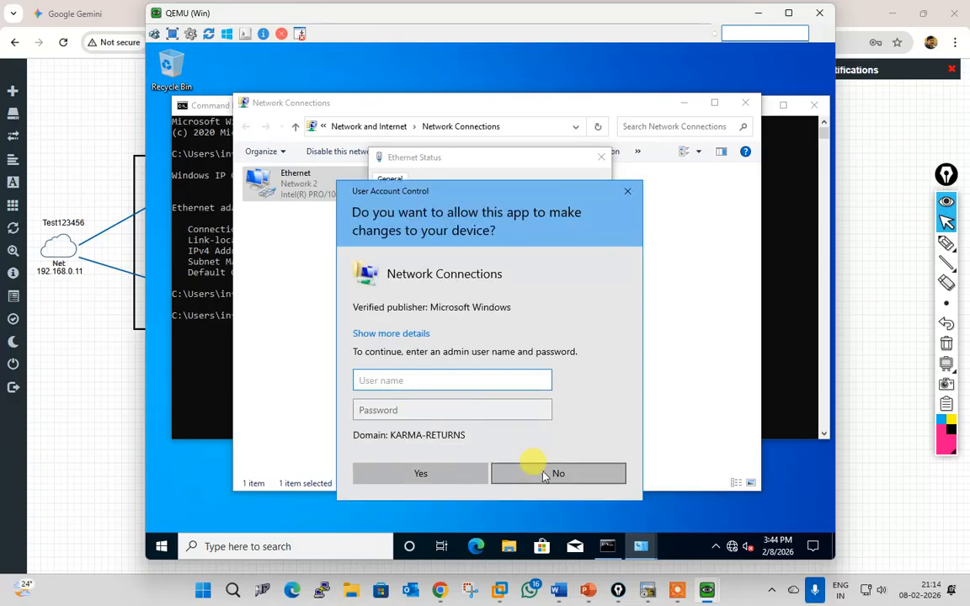
pyautogui.write('a')
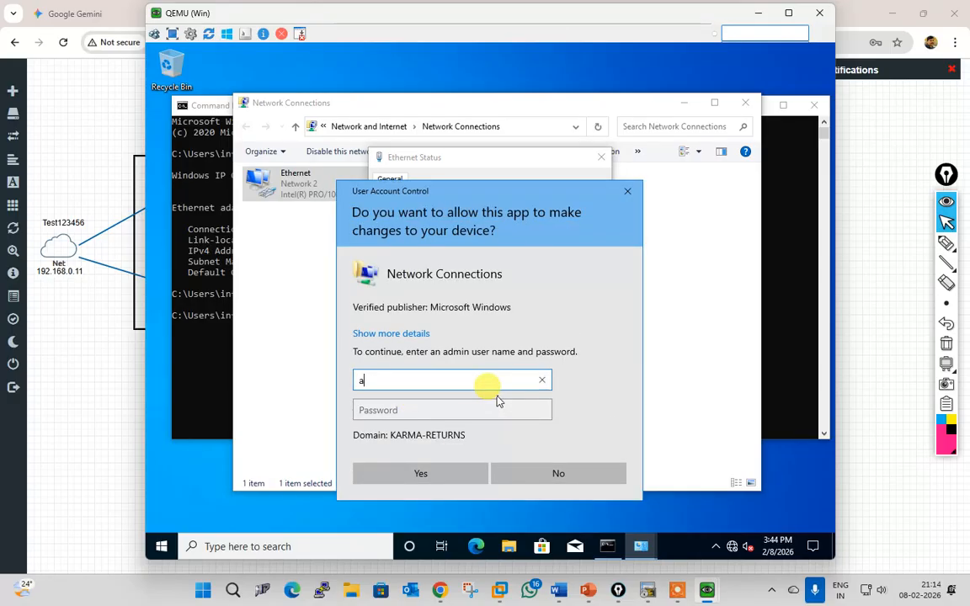
pyautogui.write('dministrator')
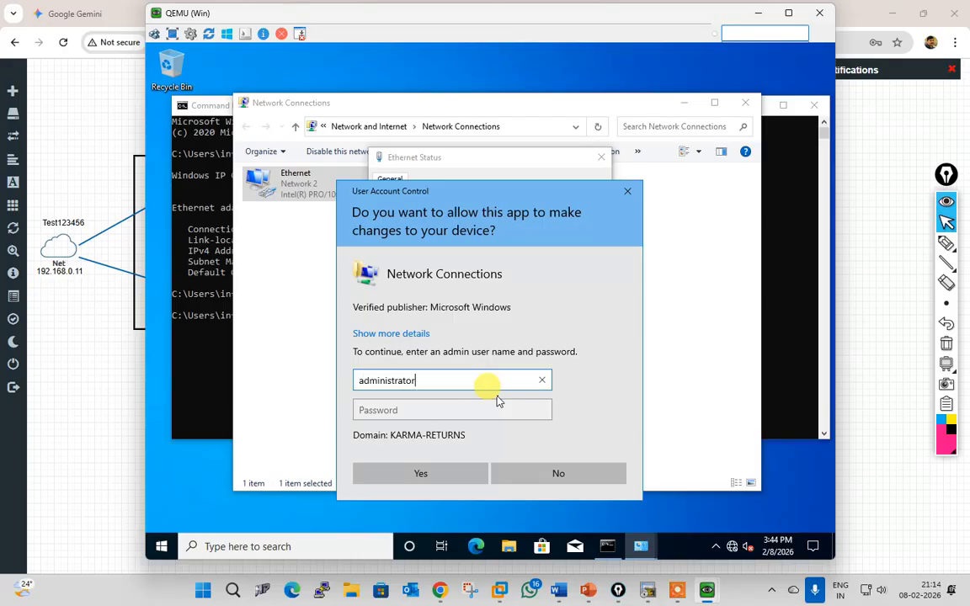
pyautogui.press('Tab')
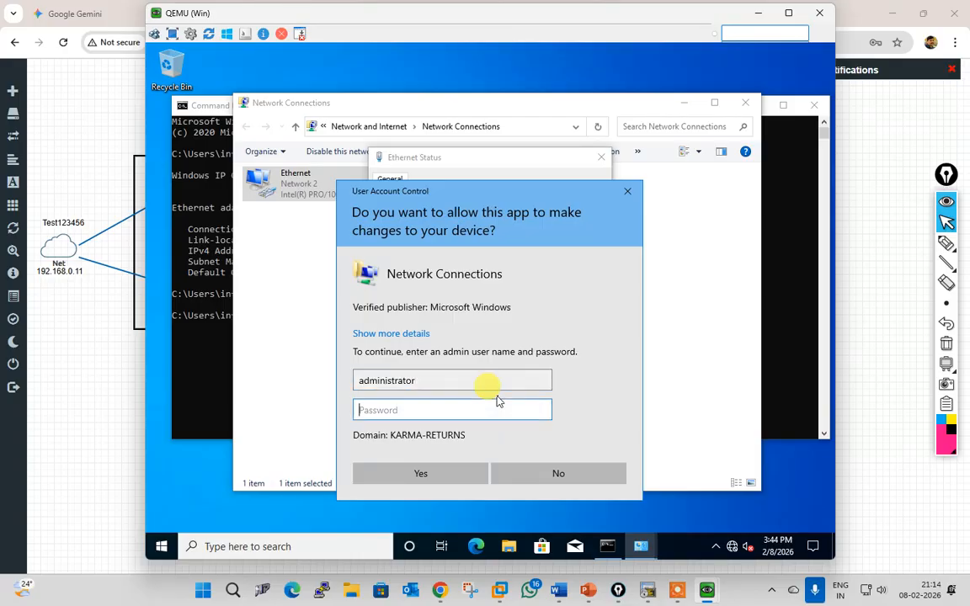
pyautogui.write('••')
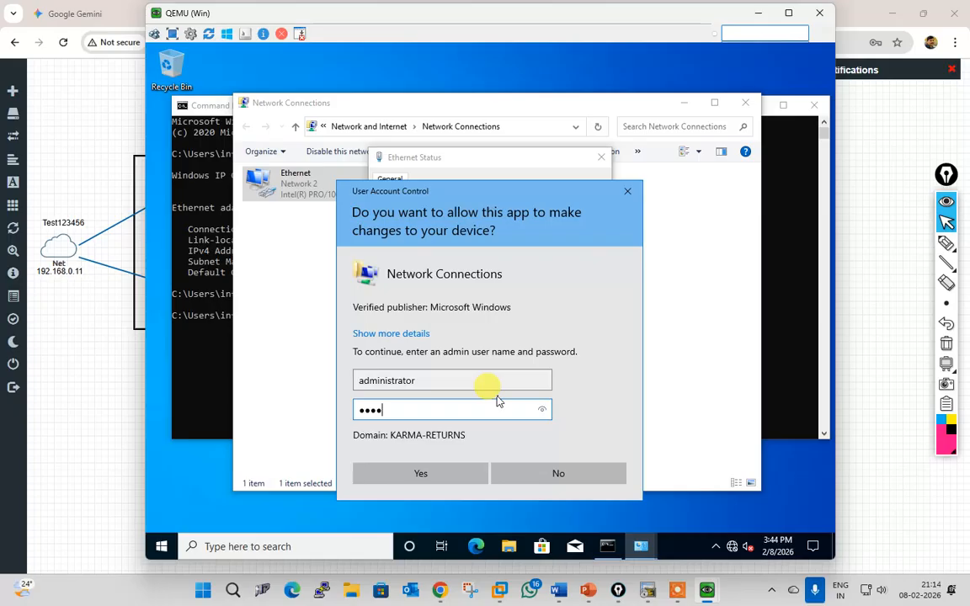
pyautogui.write('•••••')
pyautogui.press('Return')
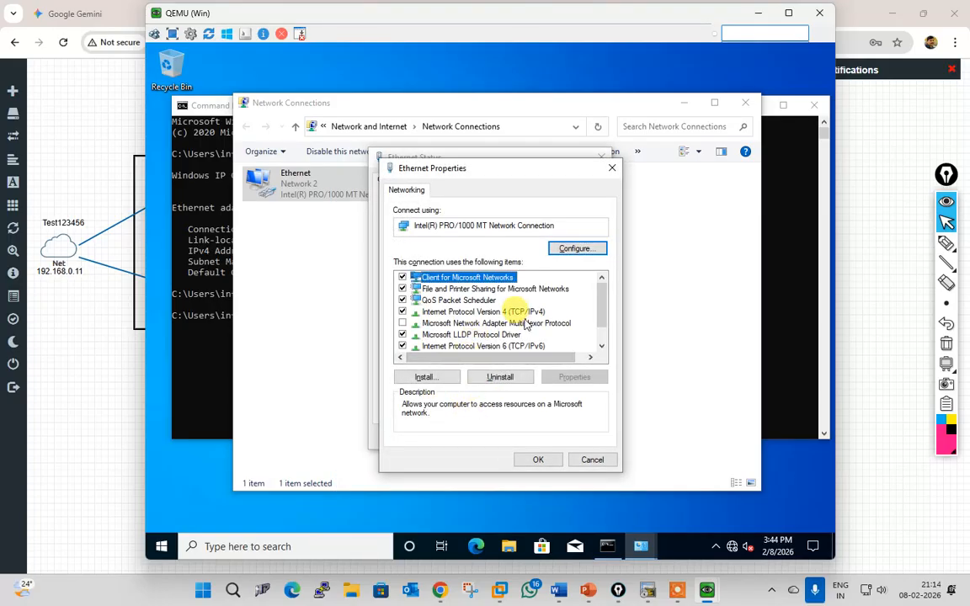
# Step: Check IPv4 shows automatic addressing and preferred DNS 192.168.4.2, then close the adapter dialogs
pyautogui.click(516, 322)
pyautogui.click(514, 312)
pyautogui.click(562, 381)
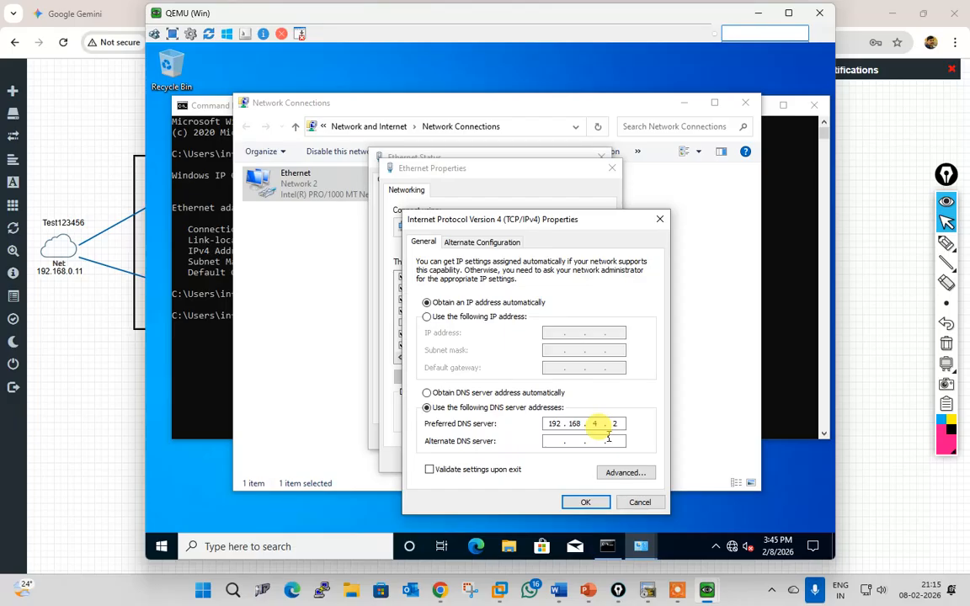
pyautogui.click(587, 503)
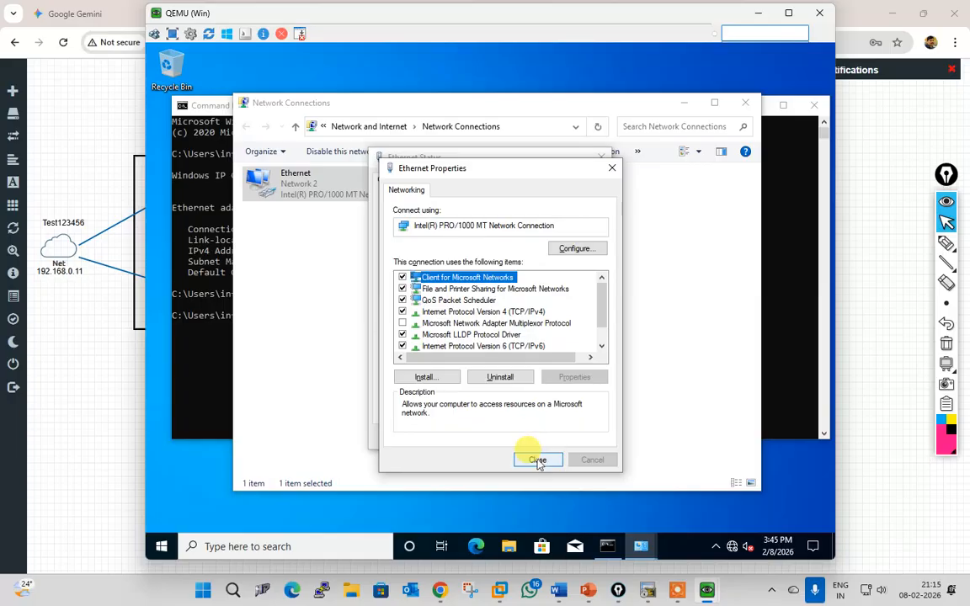
pyautogui.click(536, 460)
pyautogui.click(594, 441)
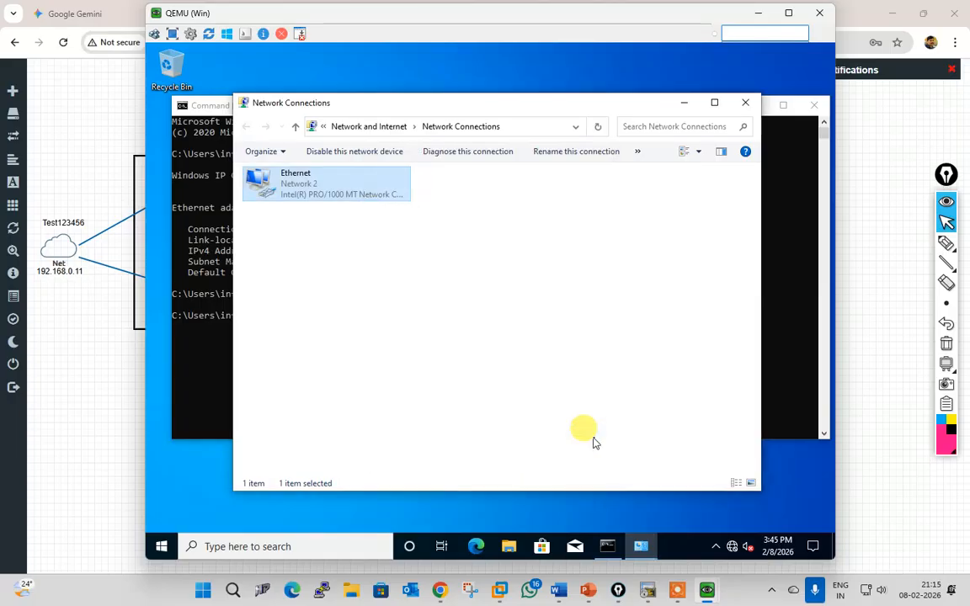
# Step: Run ipconfig to confirm the 192.168.6.25 lease from 172.16.4.2, then return to Infoblox
pyautogui.click(744, 101)
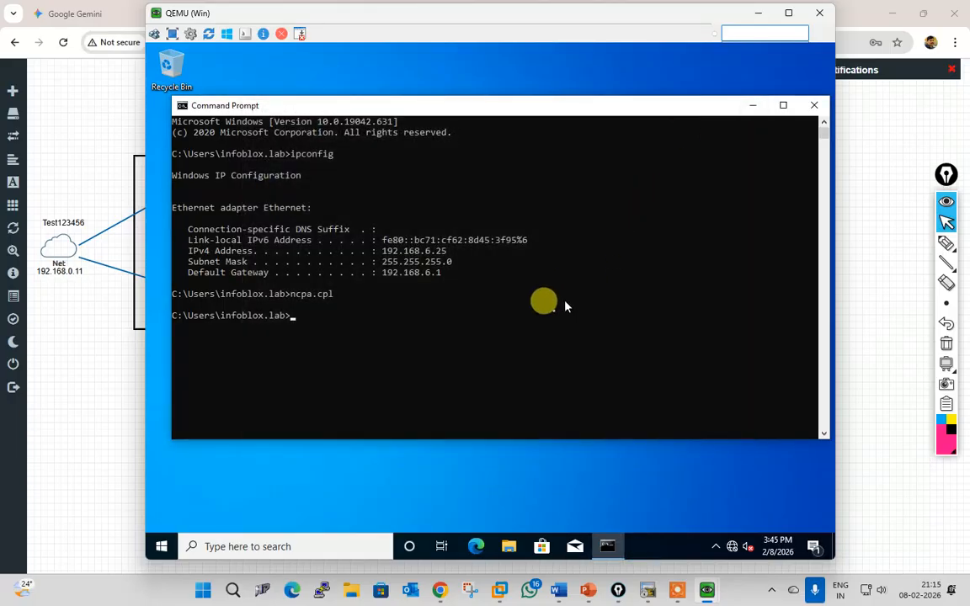
pyautogui.click(550, 316)
pyautogui.write('ipconfi')
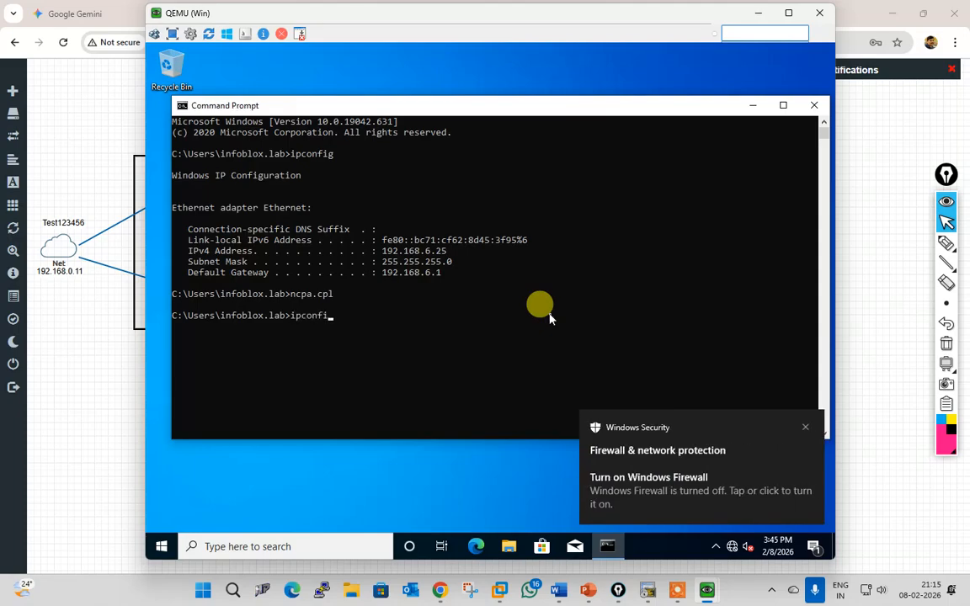
pyautogui.write('g /all')
pyautogui.press('Return')
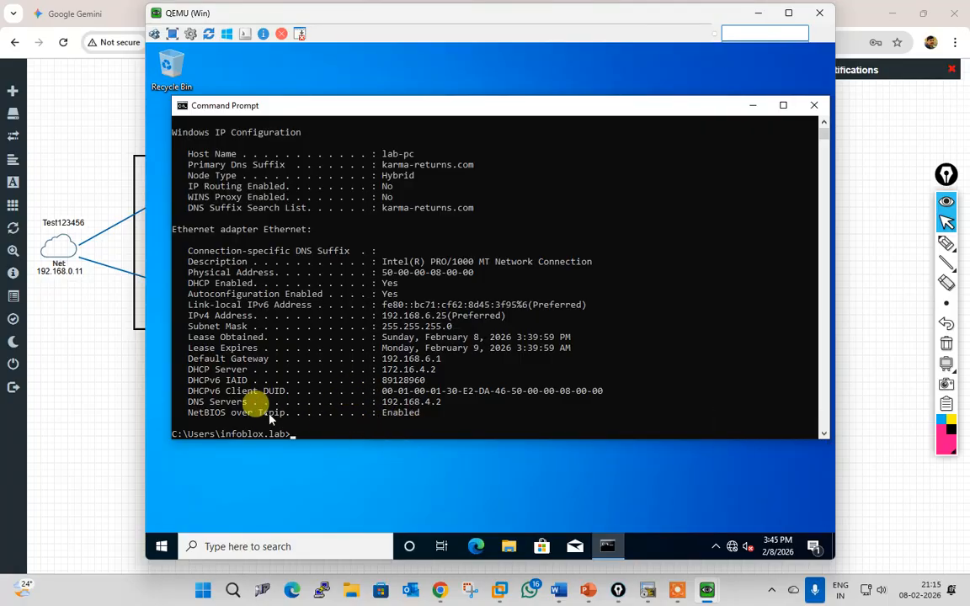
pyautogui.moveTo(384, 402); pyautogui.dragTo(468, 413)
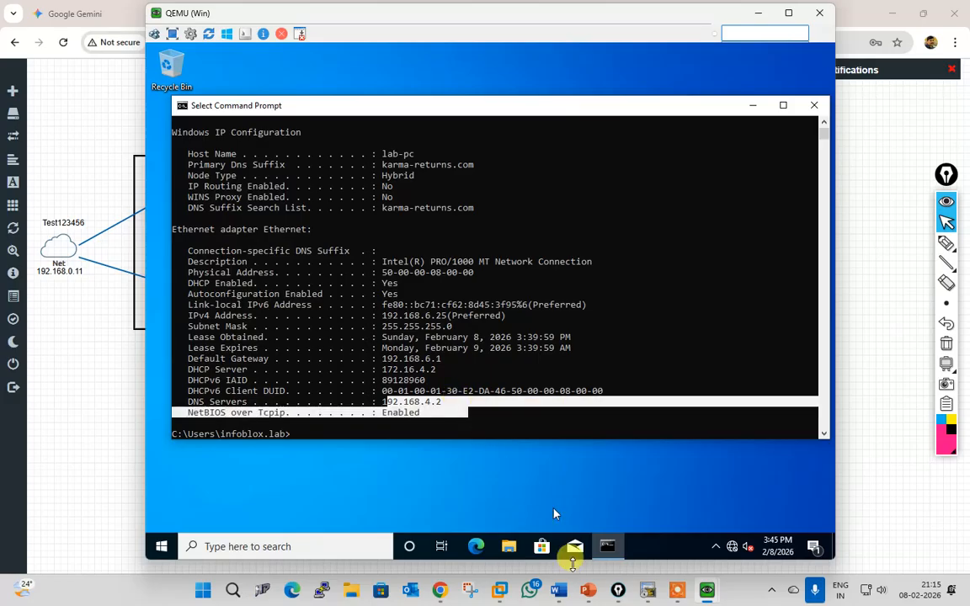
pyautogui.click(109, 12)
pyautogui.click(398, 13)
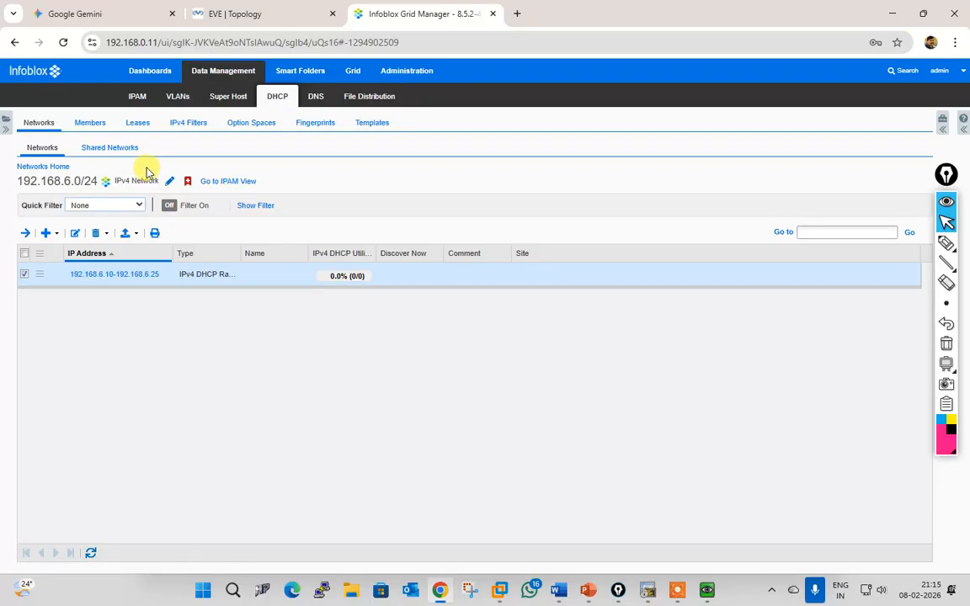
# Step: Check lab-pc's 192.168.6.25 lease under DHCP Leases, then edit the 192.168.6.10–192.168.6.25 range
pyautogui.click(138, 124)
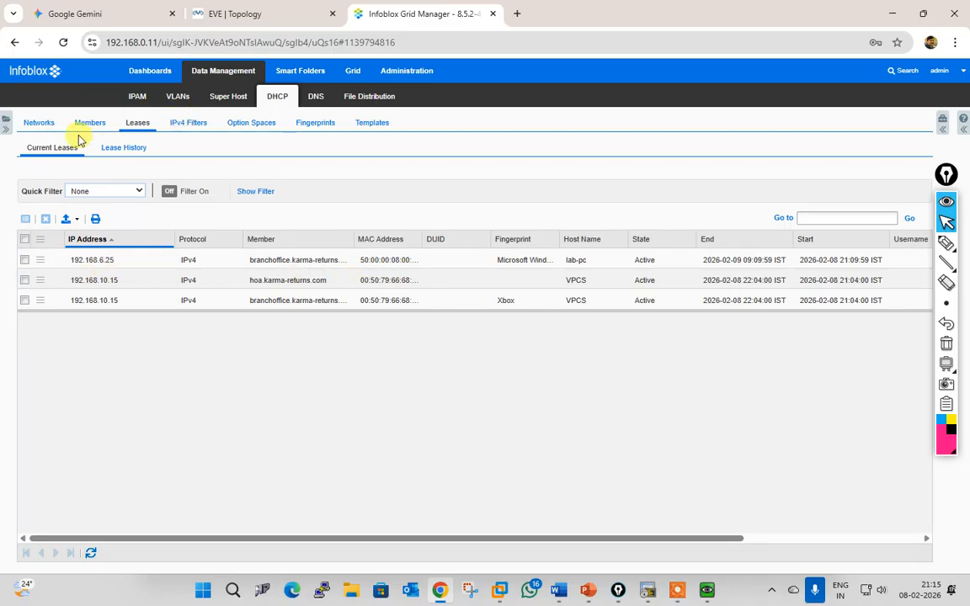
pyautogui.click(39, 123)
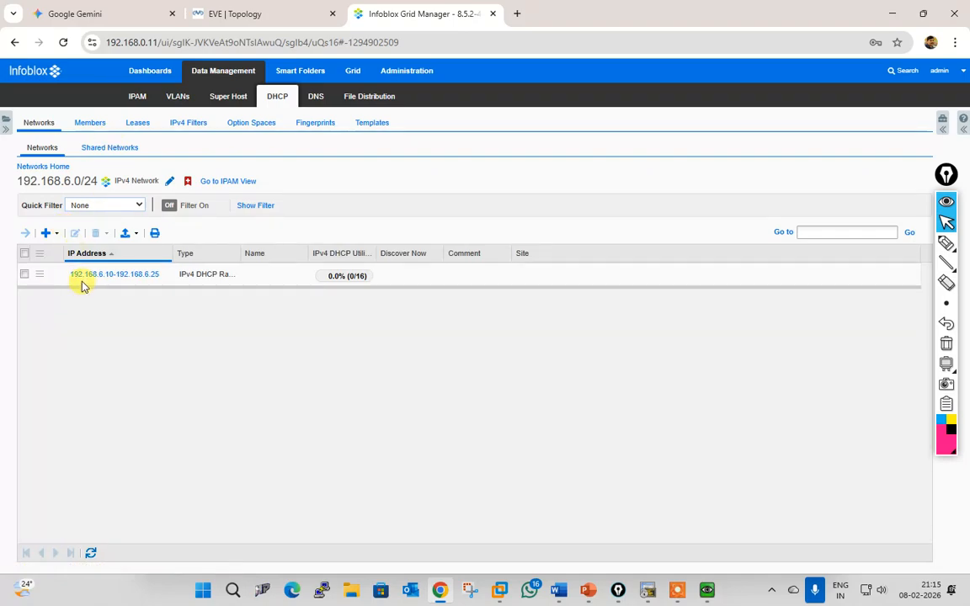
pyautogui.click(25, 275)
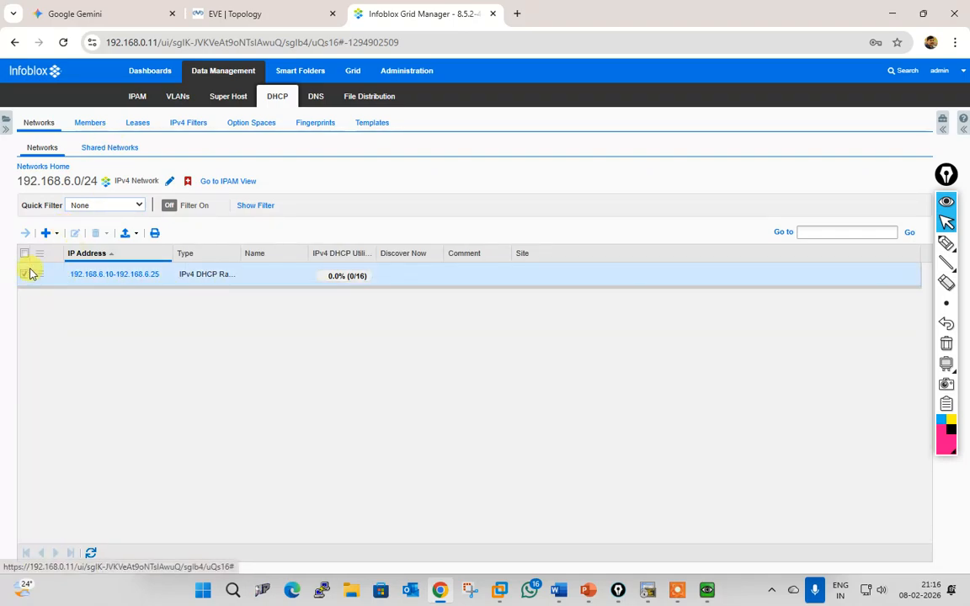
pyautogui.click(76, 237)
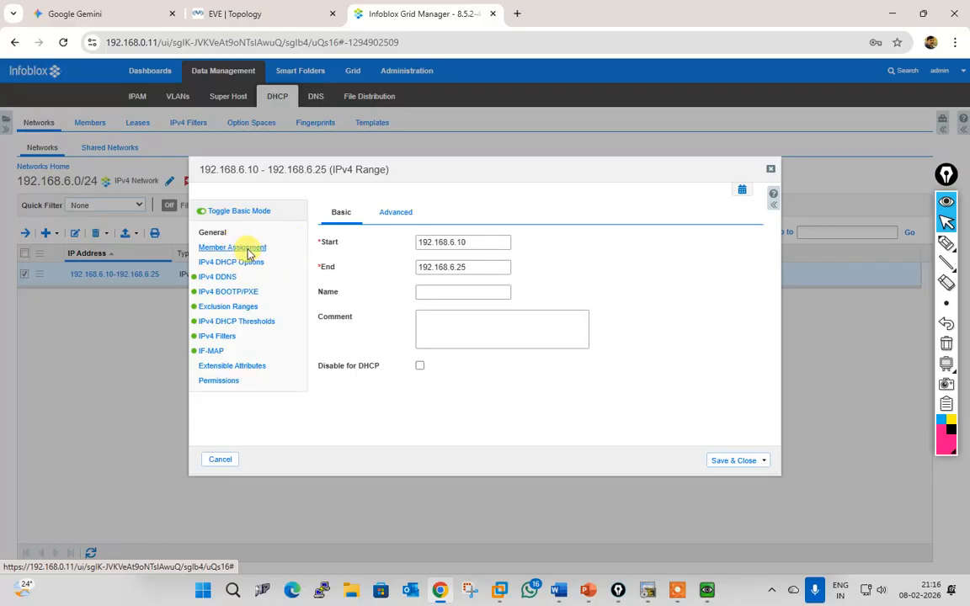
# Step: Override the range's DHCP DNS servers with 192.168.4.2 and 8.8.8.8
pyautogui.click(244, 248)
pyautogui.click(248, 266)
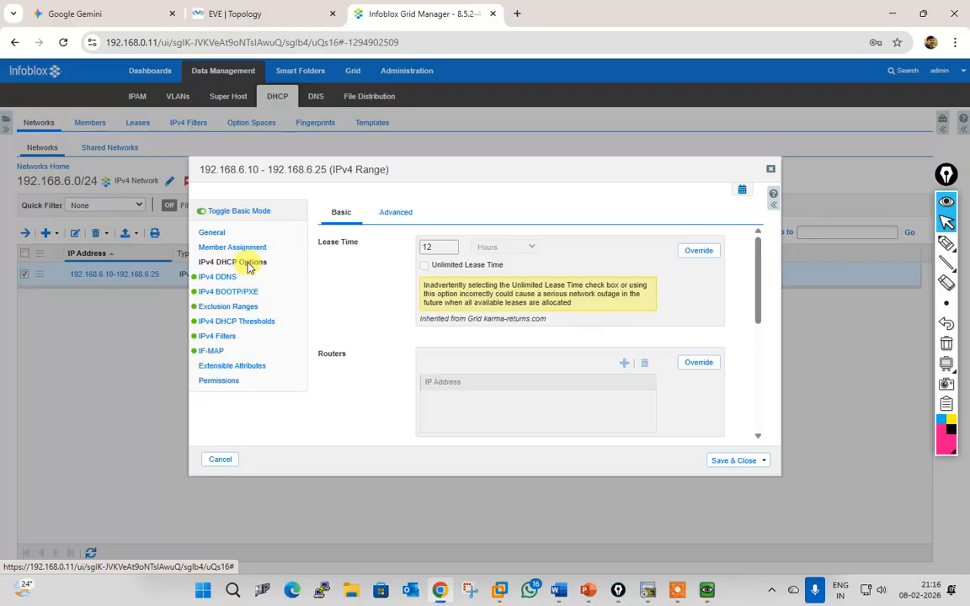
pyautogui.scroll(-5, 585, 368)
pyautogui.scroll(-2, 589, 354)
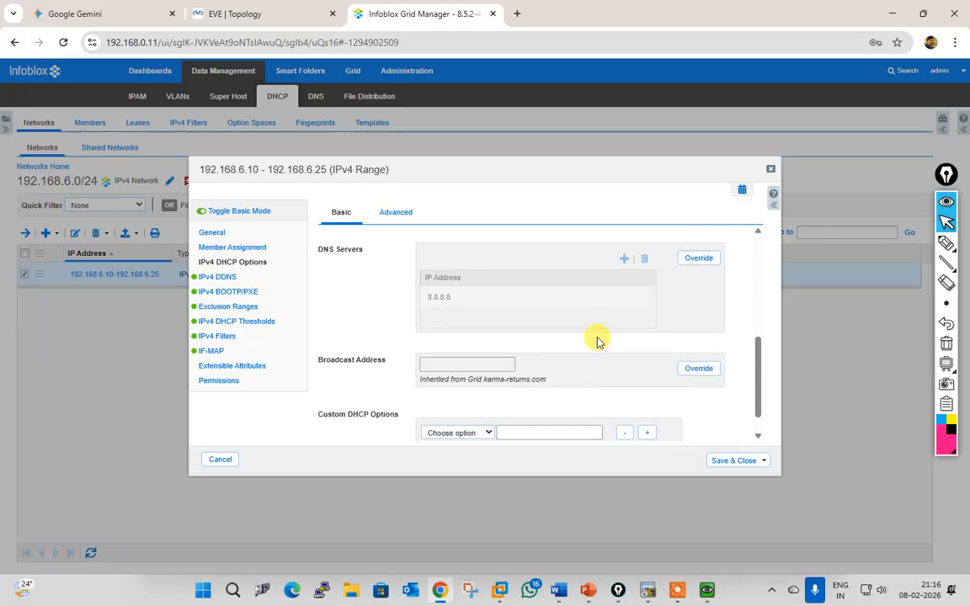
pyautogui.scroll(2, 547, 333)
pyautogui.click(689, 329)
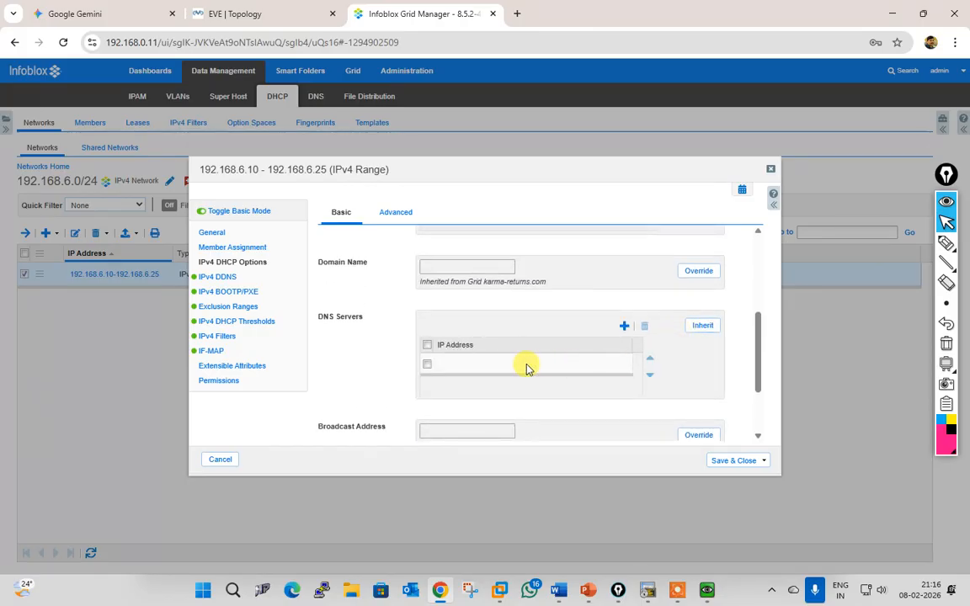
pyautogui.click(527, 364)
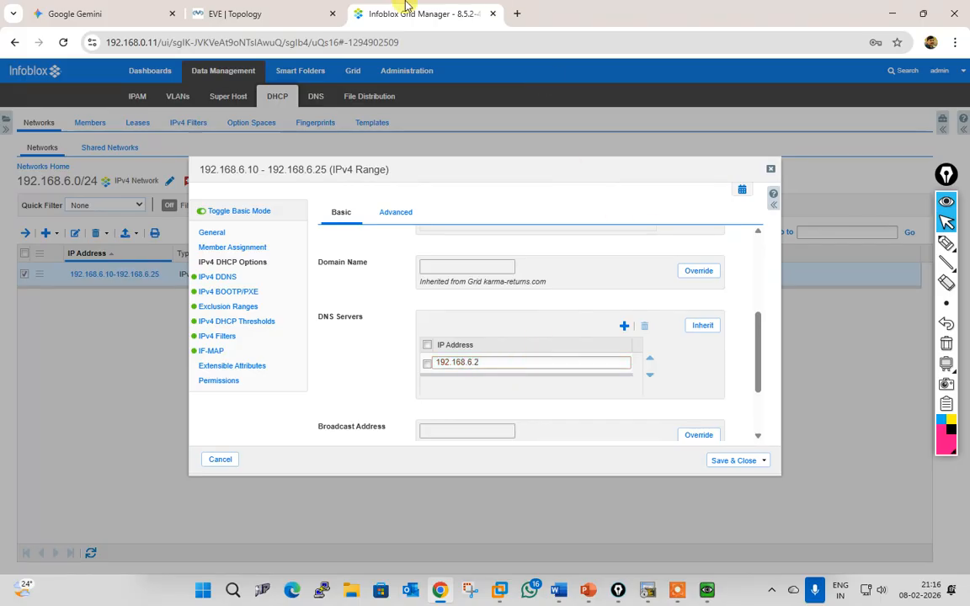
pyautogui.click(295, 24)
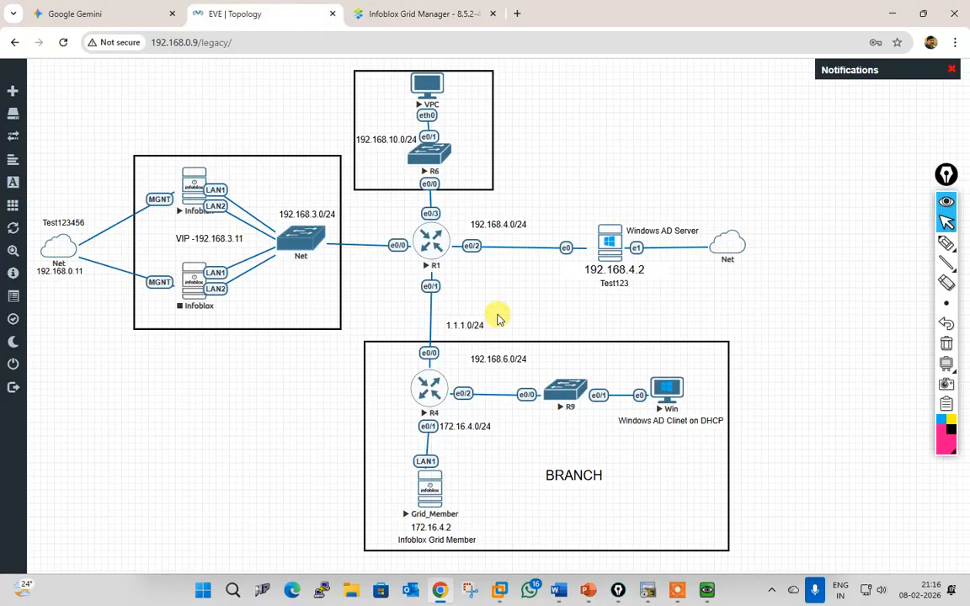
pyautogui.click(371, 13)
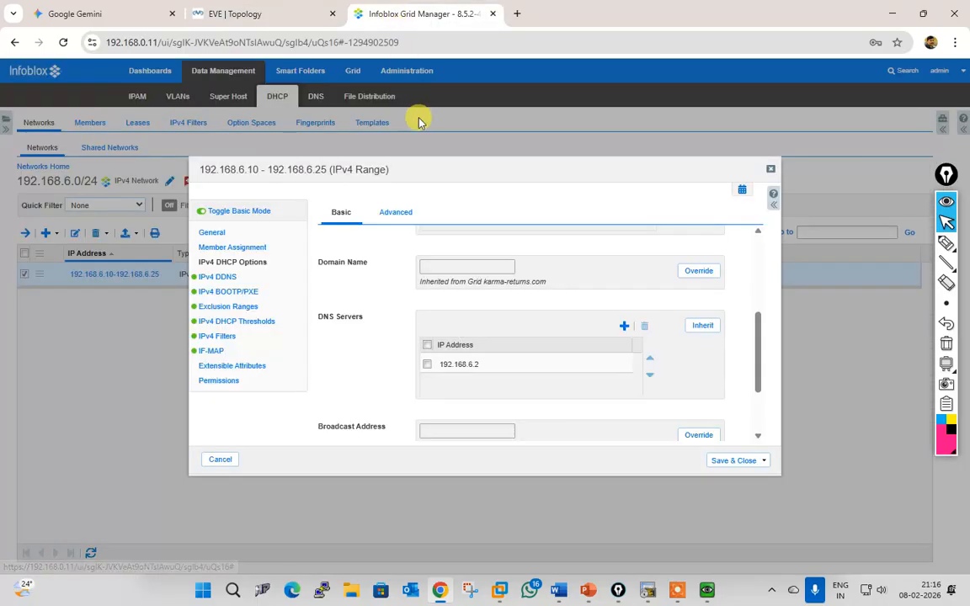
pyautogui.click(495, 362)
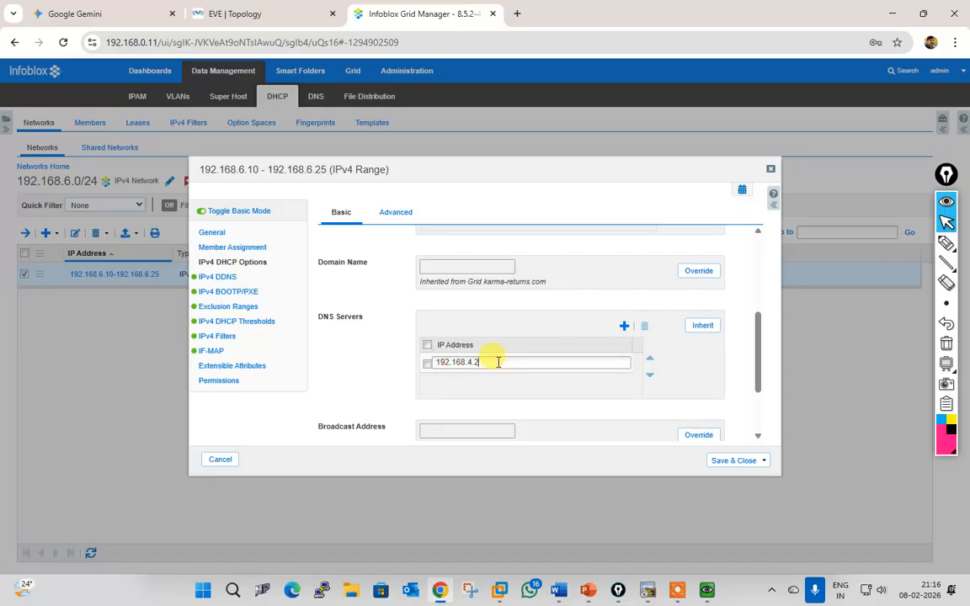
pyautogui.write('4.2')
pyautogui.click(624, 325)
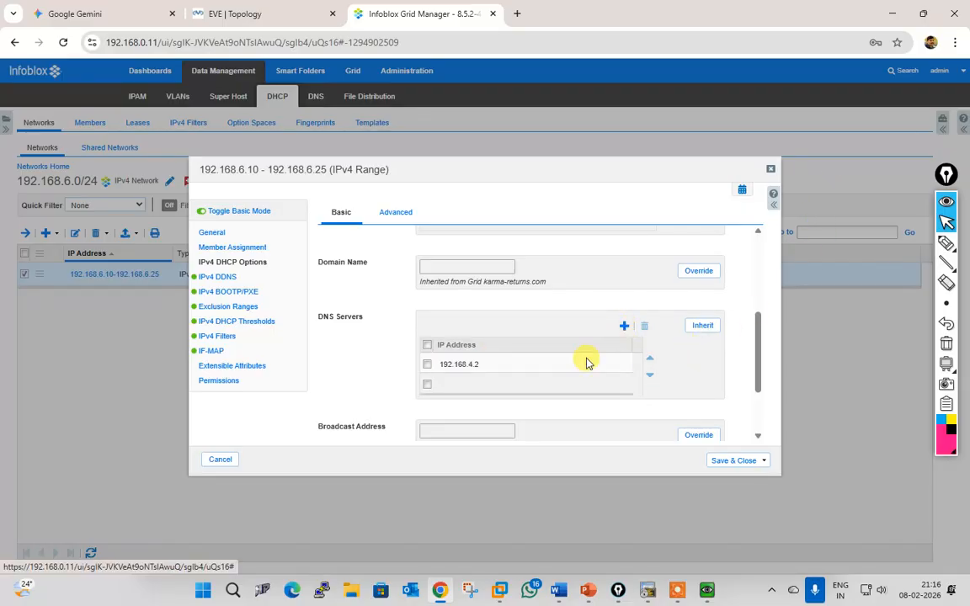
pyautogui.click(494, 383)
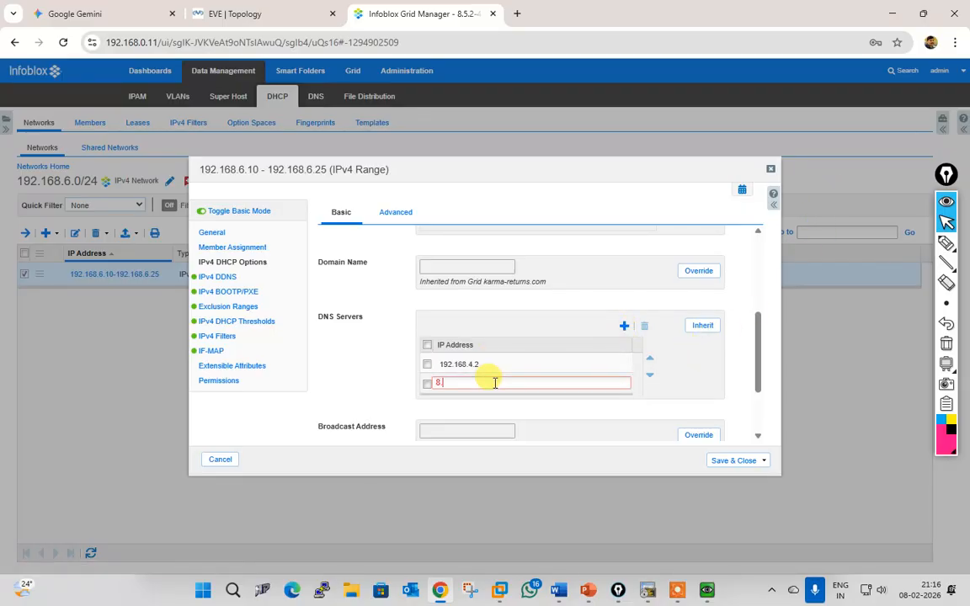
pyautogui.click(360, 375)
# Step: Save the range settings and restart grid services to apply them
pyautogui.click(729, 463)
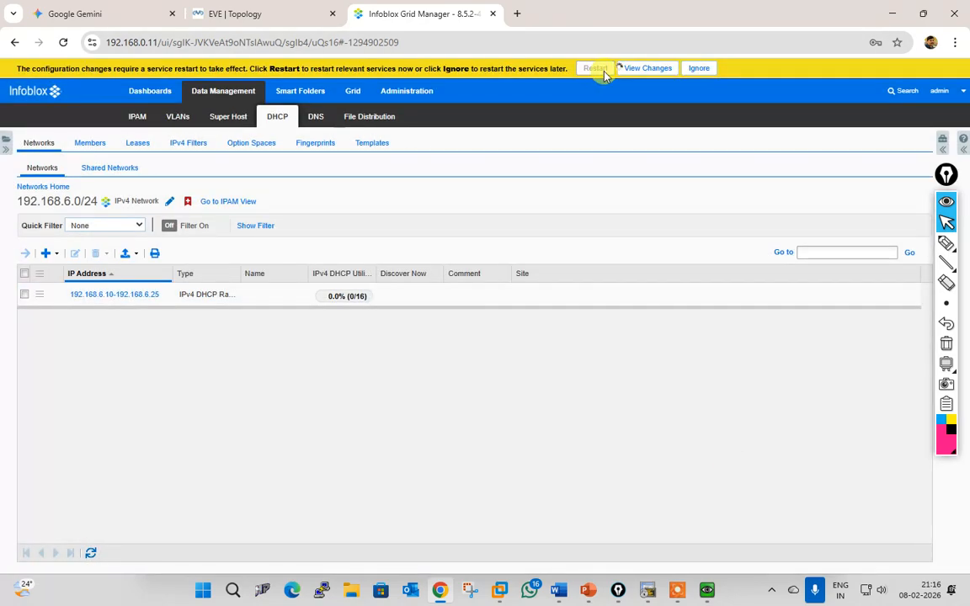
pyautogui.click(603, 72)
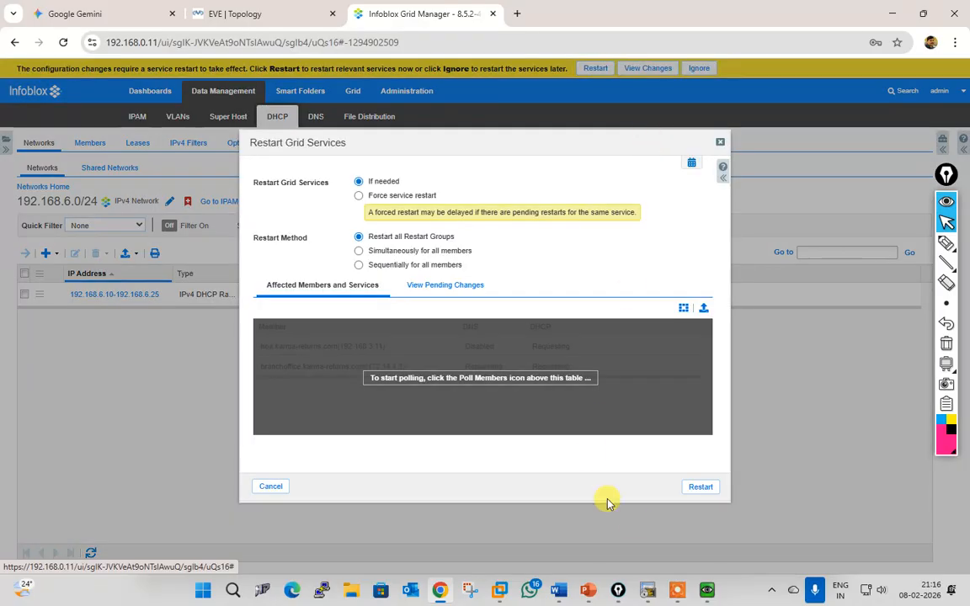
pyautogui.click(703, 488)
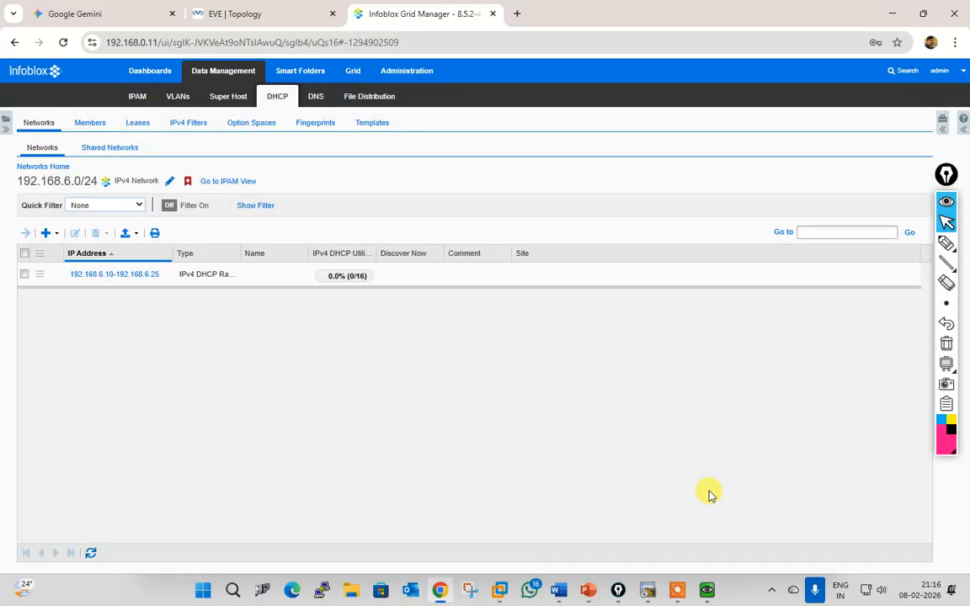
# Step: Bring the Win client console forward and list its full configuration with ipconfig /all
pyautogui.moveTo(707, 588)
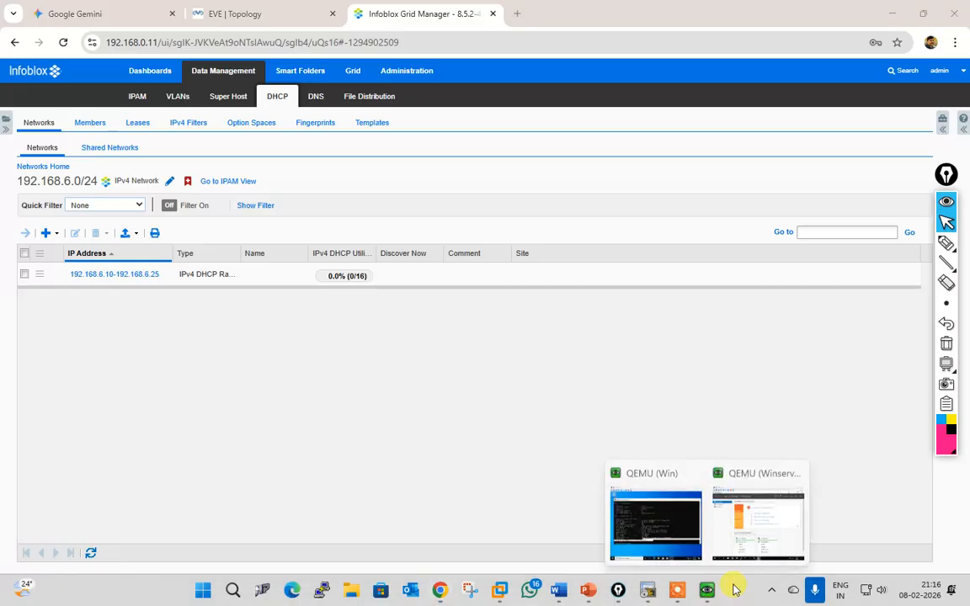
pyautogui.click(746, 544)
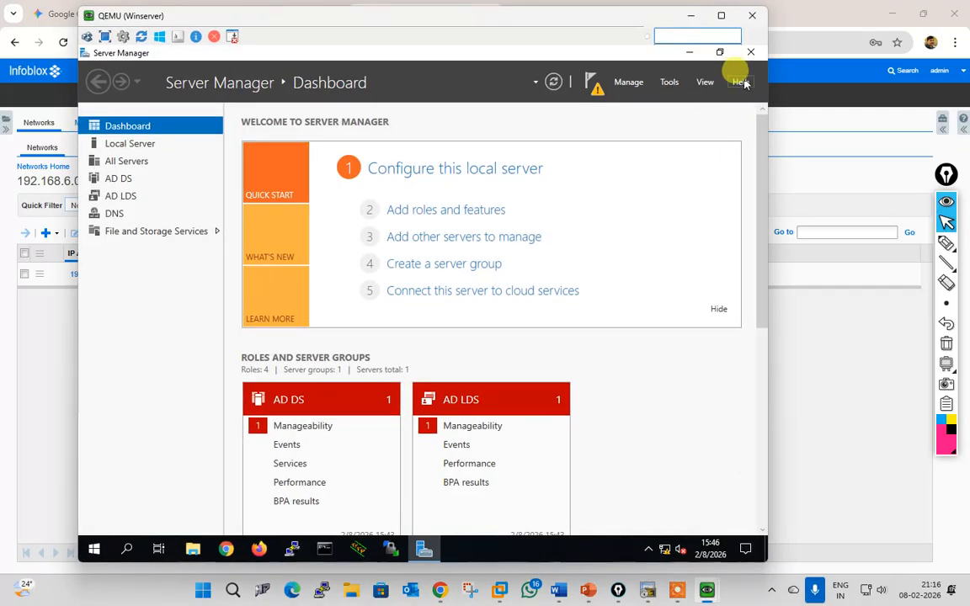
pyautogui.click(721, 17)
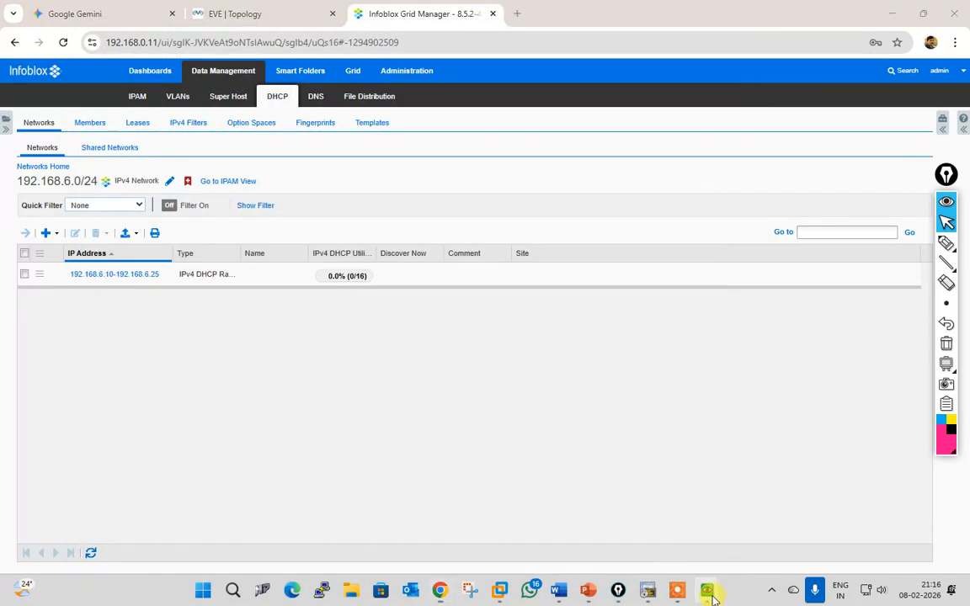
pyautogui.moveTo(709, 587)
pyautogui.click(795, 477)
pyautogui.click(725, 544)
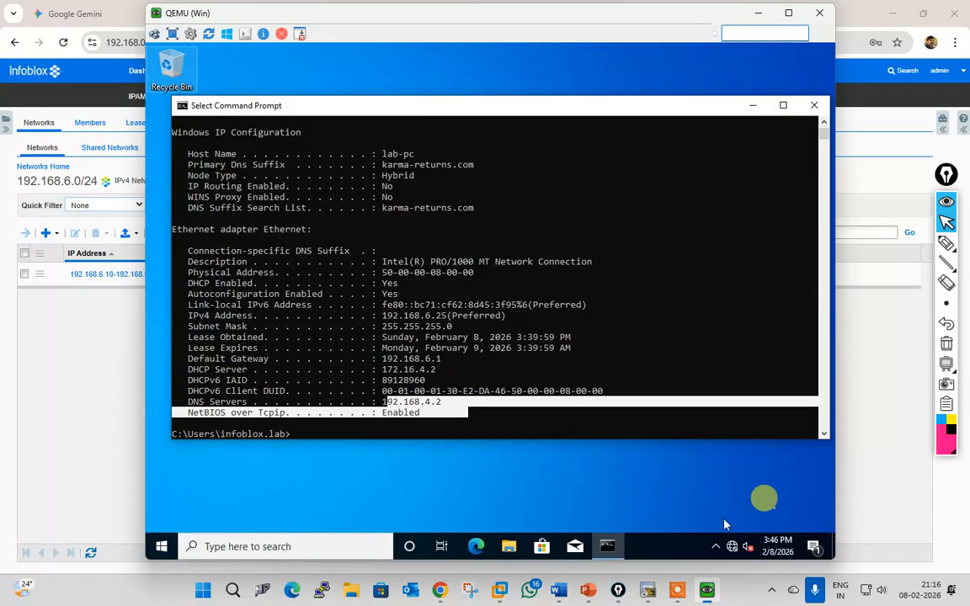
pyautogui.write('ip')
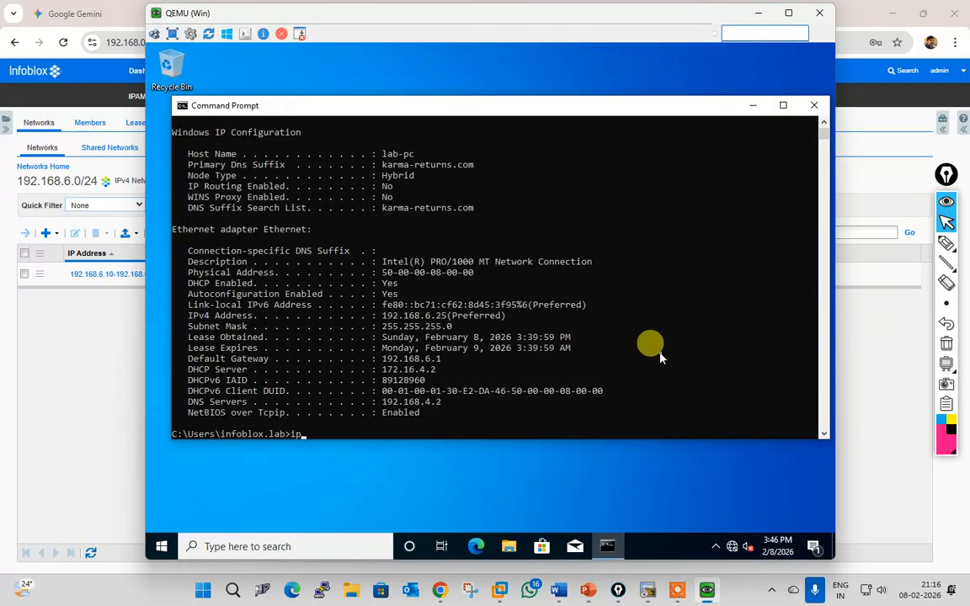
pyautogui.write('config /all')
pyautogui.press('Return')
# Step: Renew the DHCP lease with ipconfig /renew and list the full configuration again
pyautogui.write('ipconfig /renew')
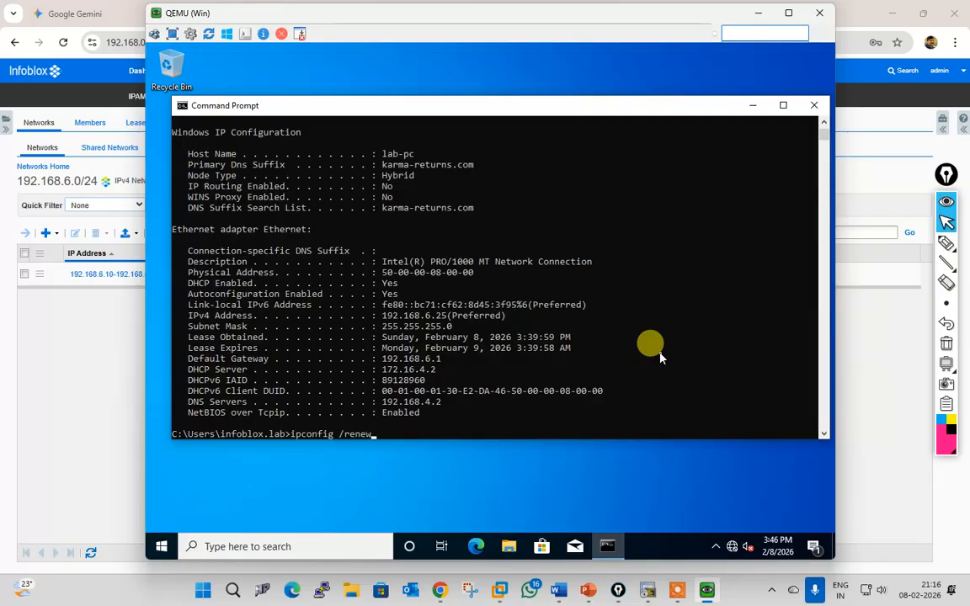
pyautogui.press('Return')
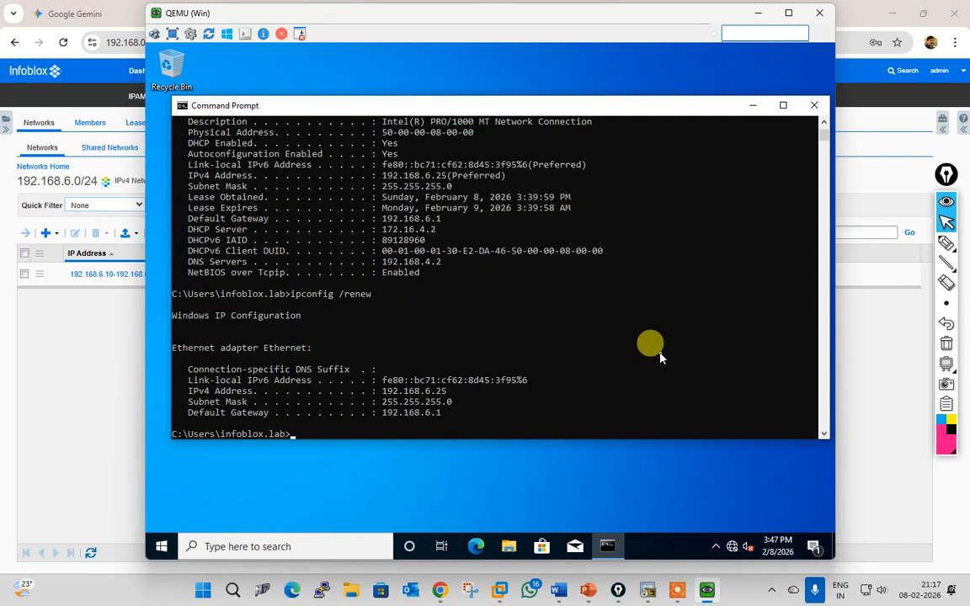
pyautogui.press('Up')
pyautogui.press('Return')
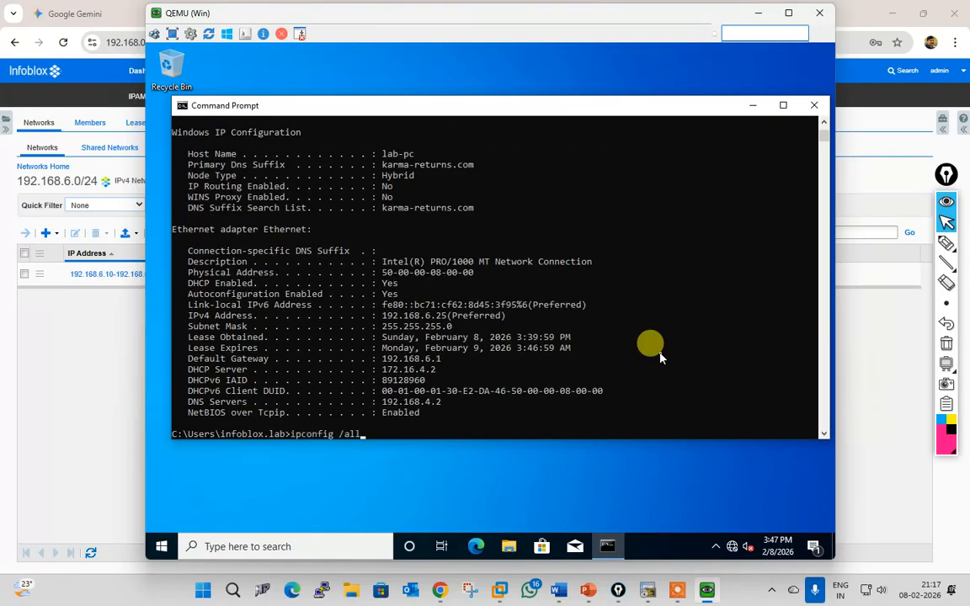
pyautogui.press('Return')
# Step: Release and renew the lease twice, regaining 192.168.6.25 from 172.16.4.2 with DNS 192.168.4.2
pyautogui.press('BackSpace')
pyautogui.press('BackSpace')
pyautogui.press('BackSpace')
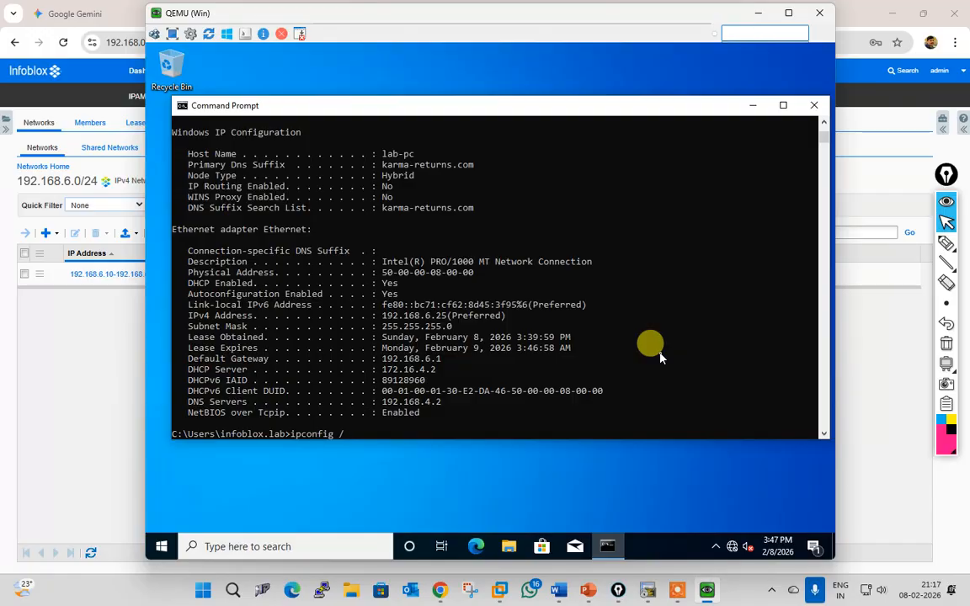
pyautogui.write('release')
pyautogui.press('Return')
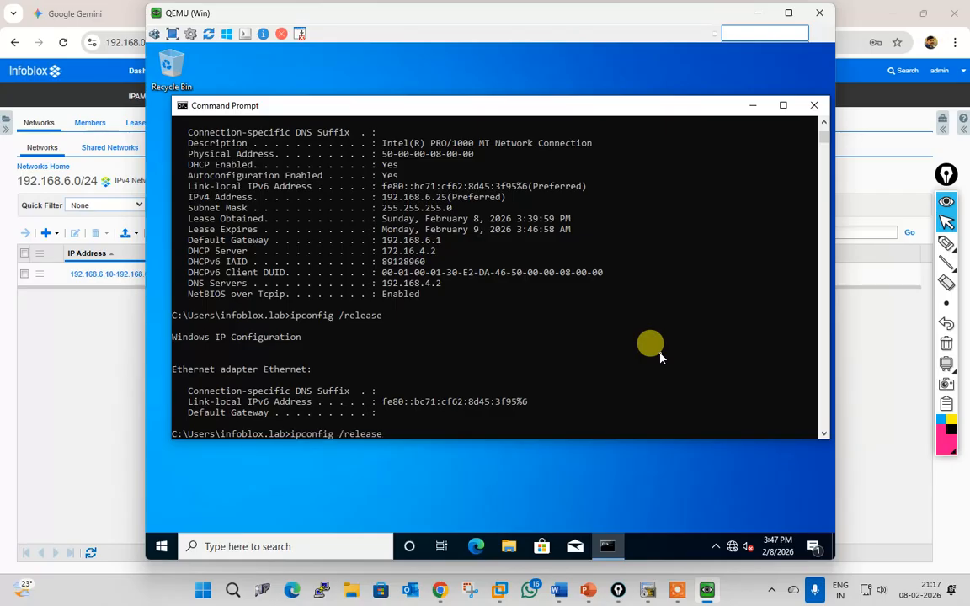
pyautogui.press('BackSpace')
pyautogui.press('BackSpace')
pyautogui.press('BackSpace')
pyautogui.press('BackSpace')
pyautogui.press('Return')
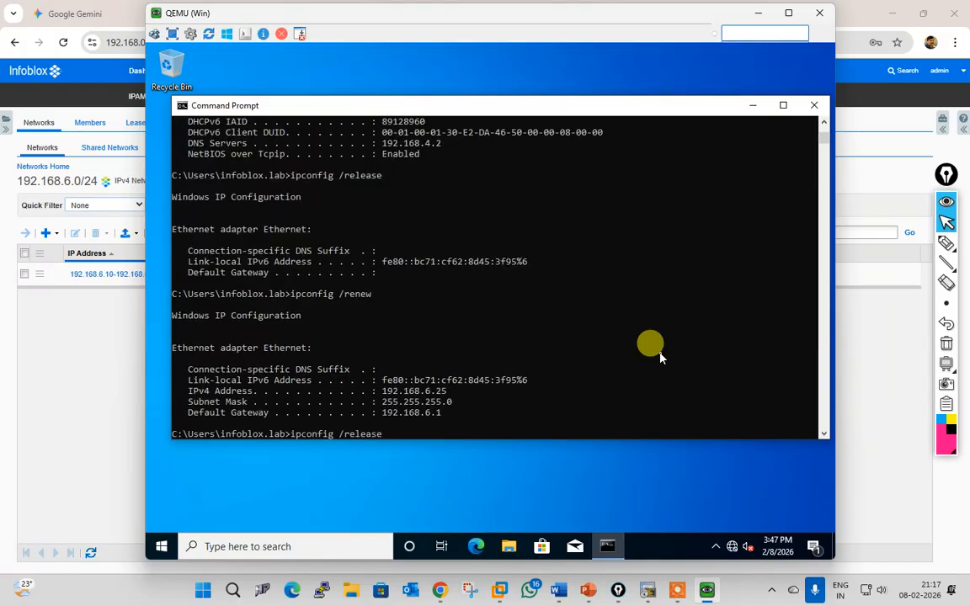
pyautogui.press('Return')
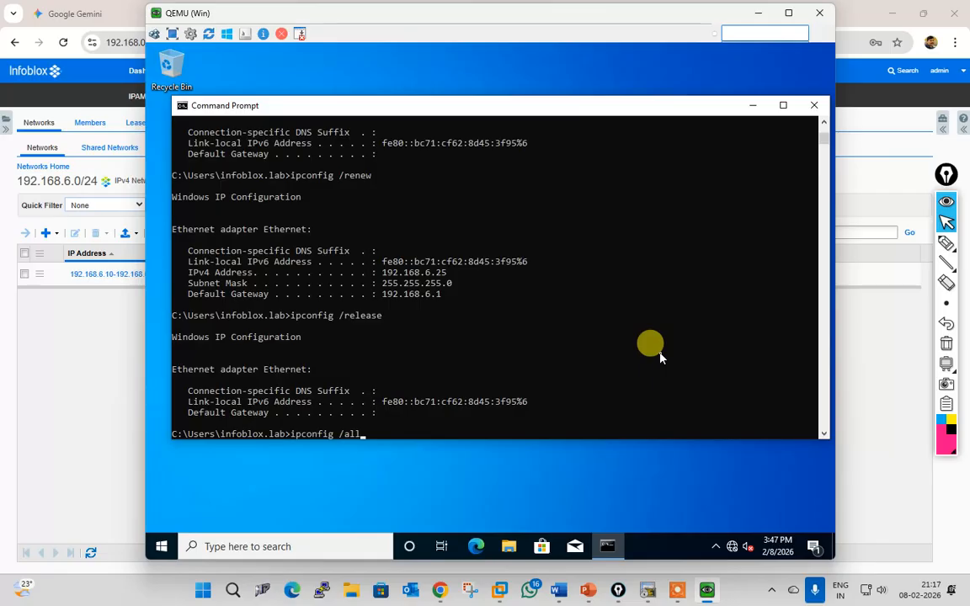
pyautogui.press('Down')
pyautogui.press('Return')
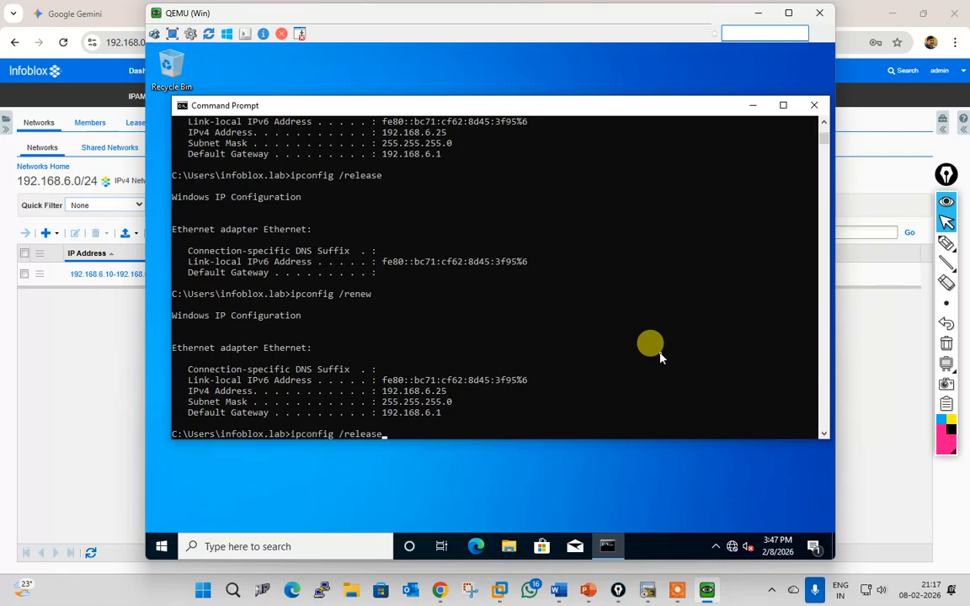
pyautogui.press('Return')
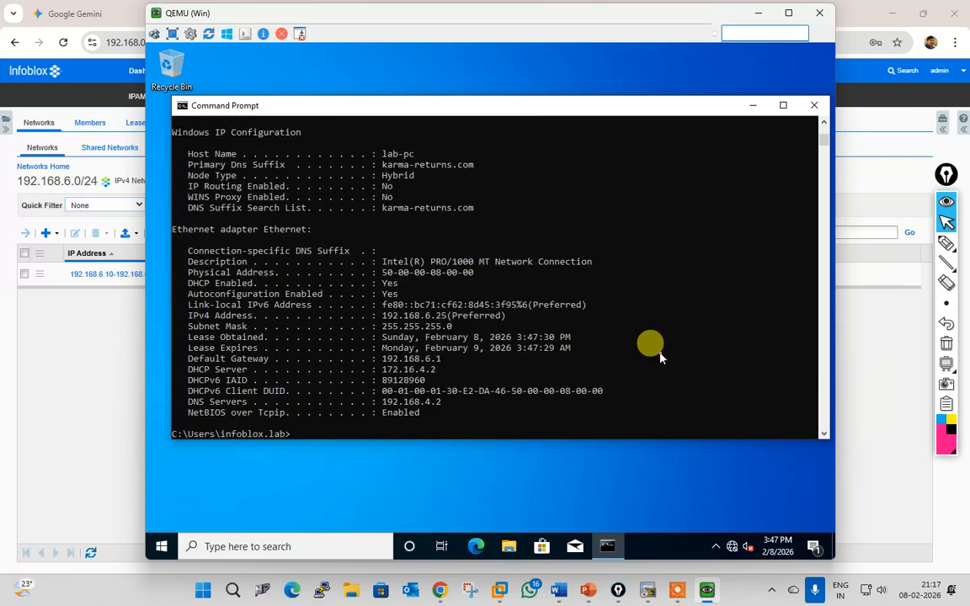
pyautogui.press('Up')
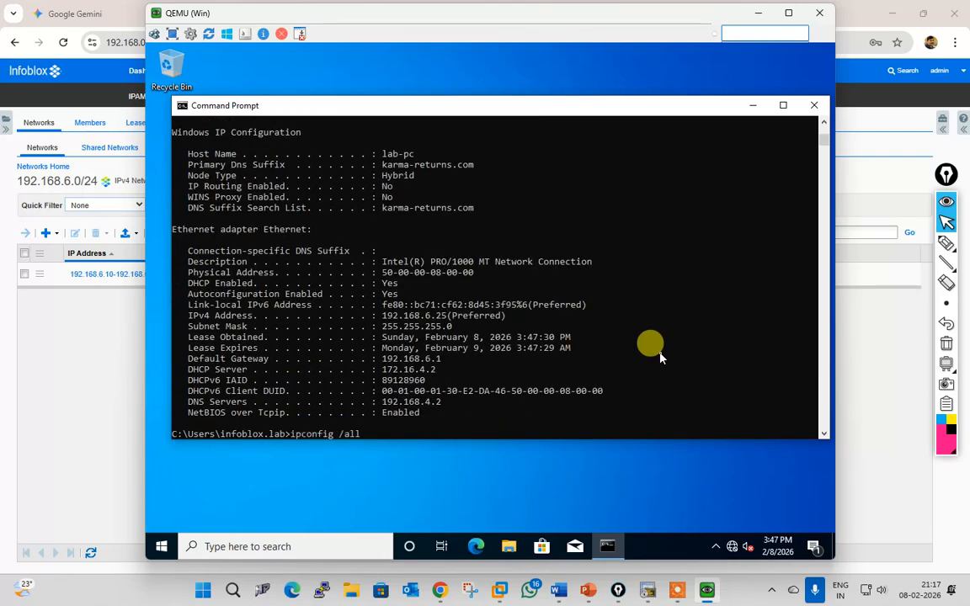
pyautogui.press('Escape')
pyautogui.press('Escape')
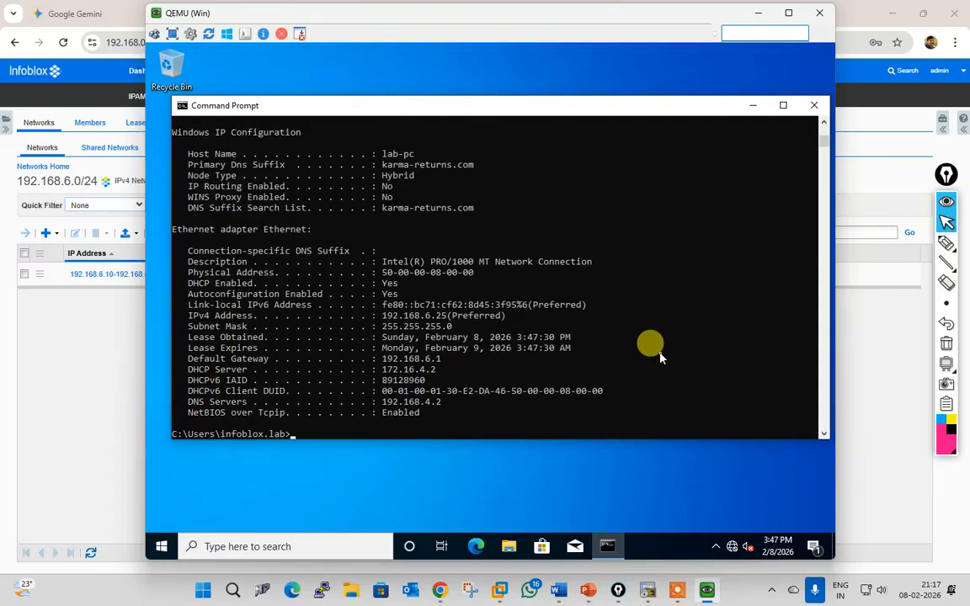
pyautogui.click(299, 547)
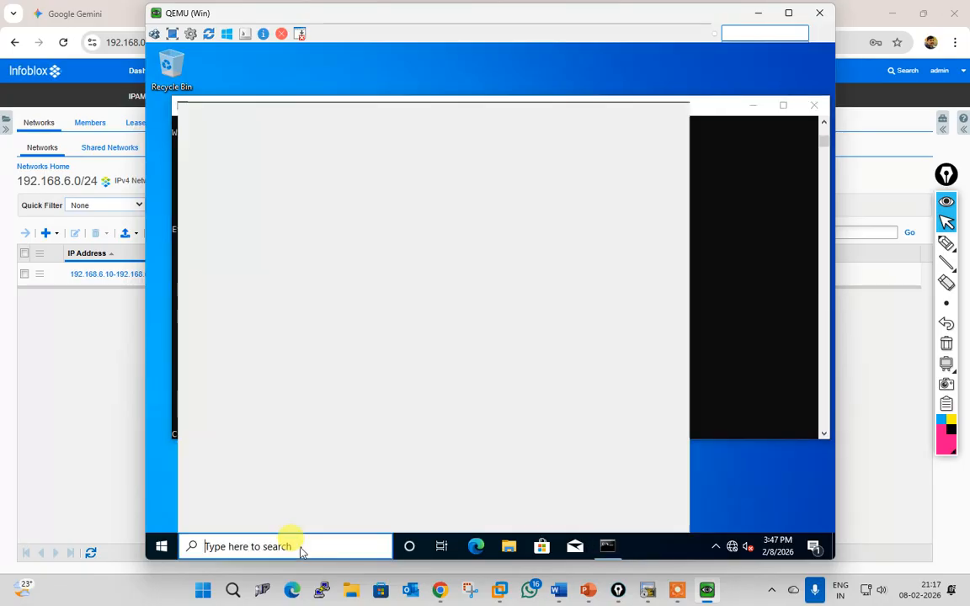
# Step: Open Network Connections and view the Ethernet connection's lease details
pyautogui.write('no')
pyautogui.write('pa')
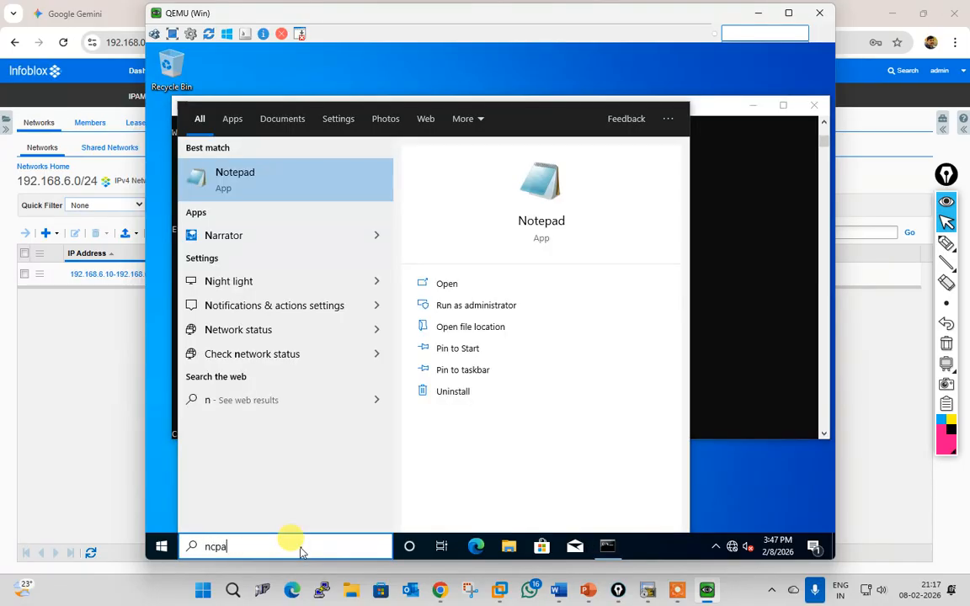
pyautogui.write('.cpl')
pyautogui.press('Return')
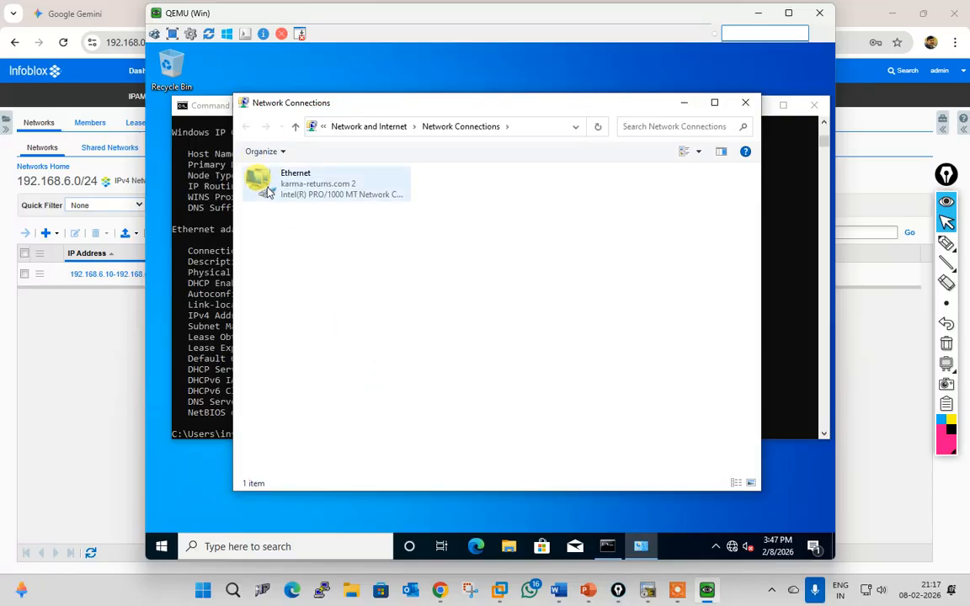
pyautogui.doubleClick(268, 192)
pyautogui.click(433, 287)
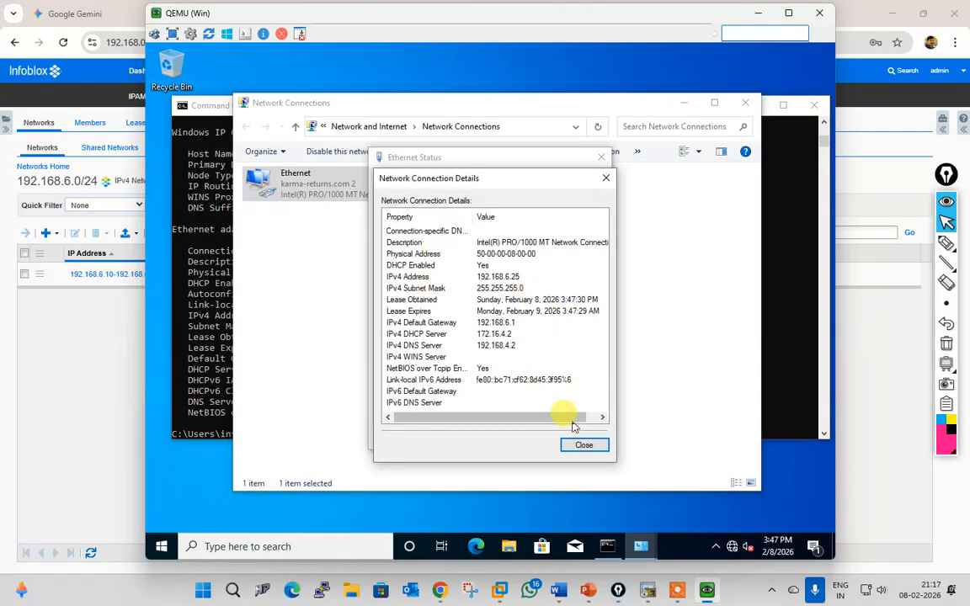
pyautogui.click(584, 446)
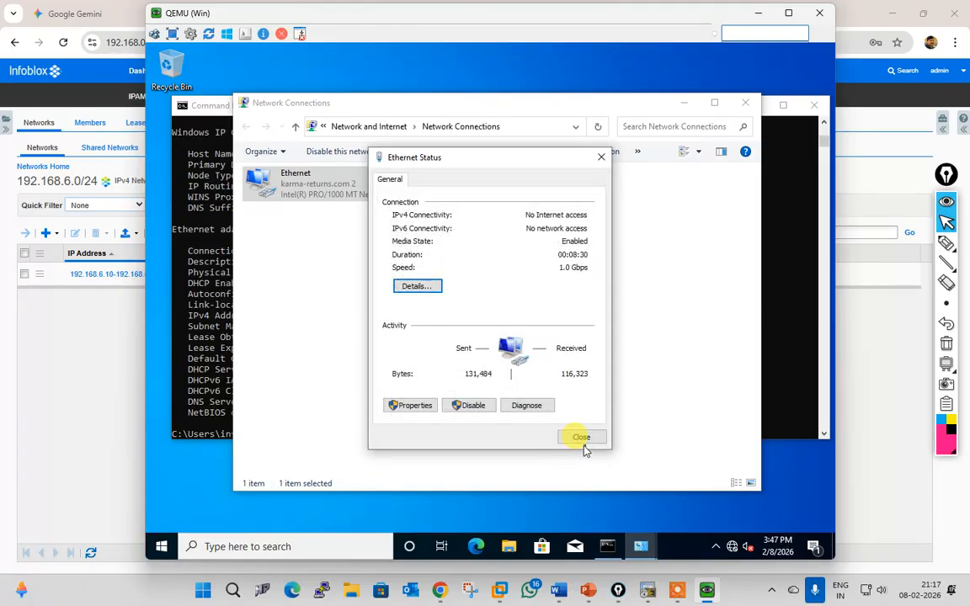
# Step: Open Ethernet Properties, authorizing with the administrator account
pyautogui.click(423, 411)
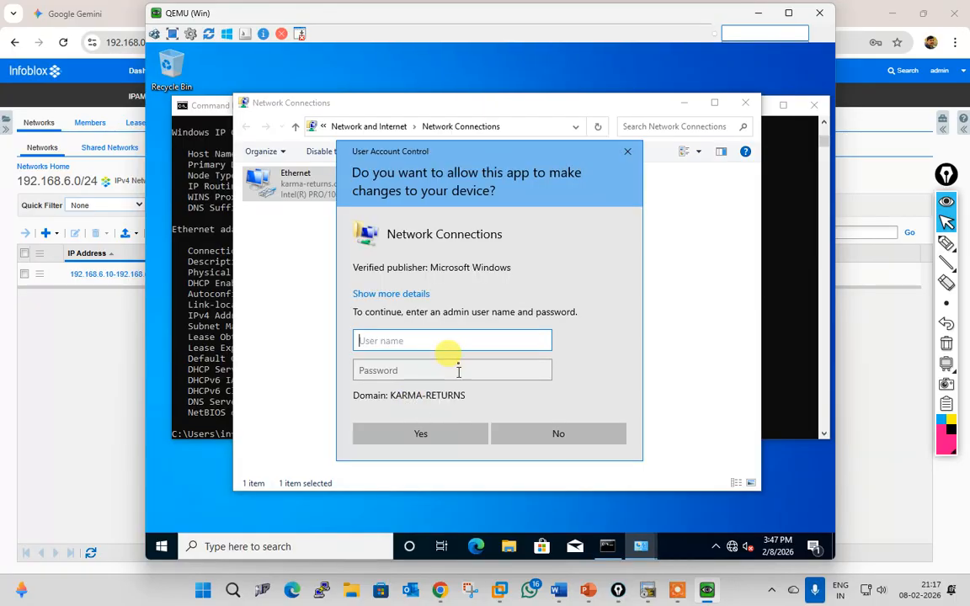
pyautogui.click(549, 432)
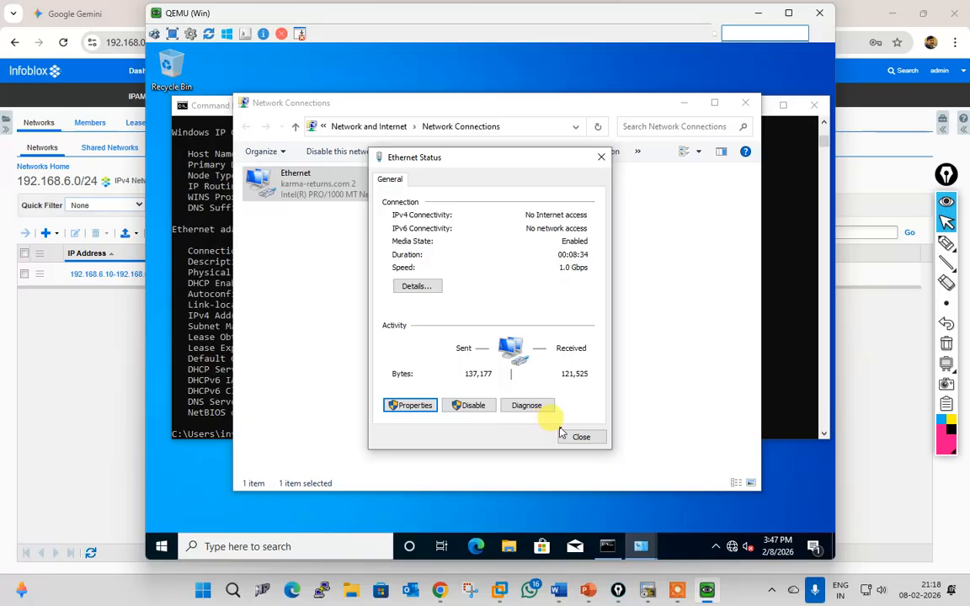
pyautogui.click(405, 405)
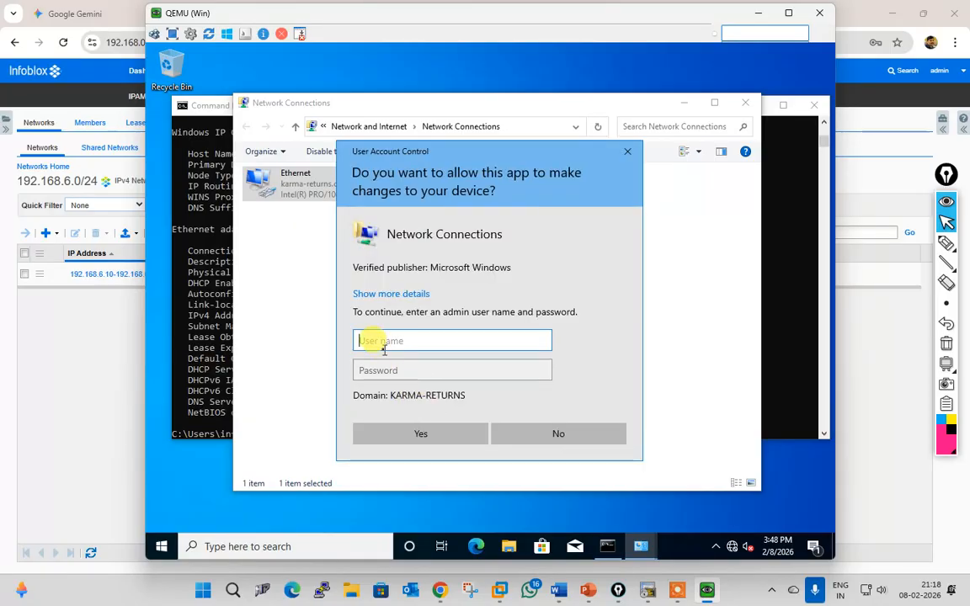
pyautogui.write('adminis')
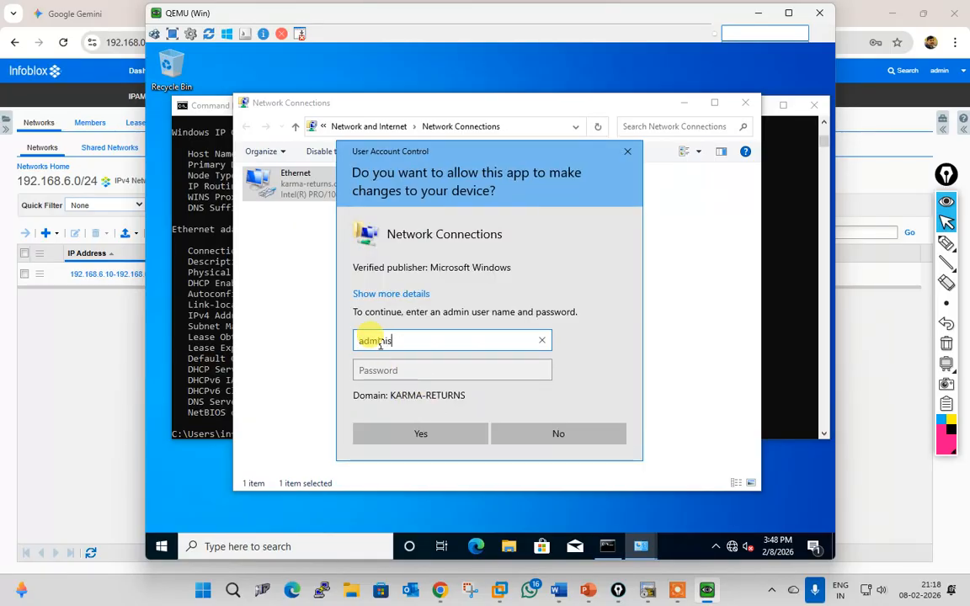
pyautogui.write('trator')
pyautogui.press('Tab')
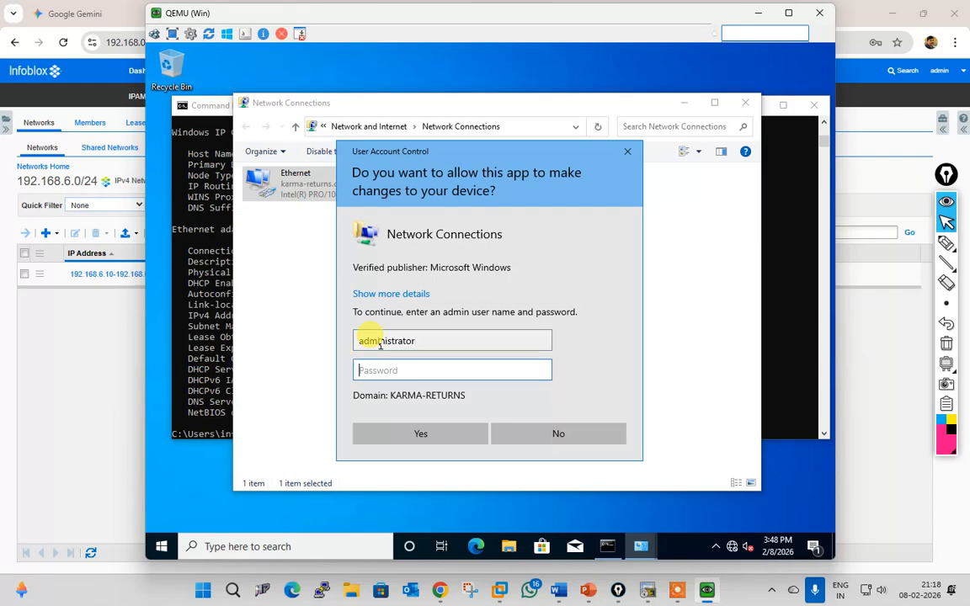
pyautogui.write('••••')
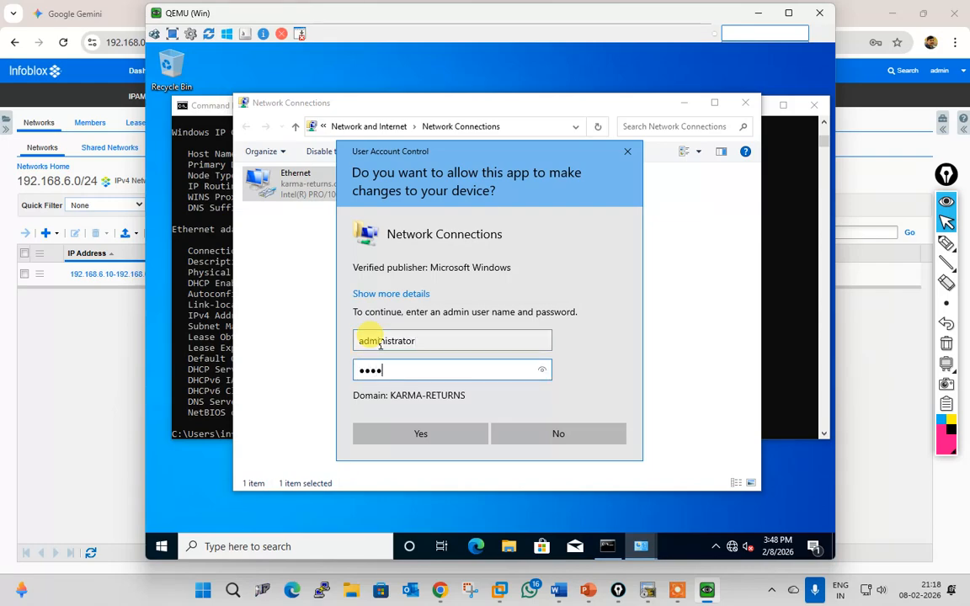
pyautogui.write('•••')
pyautogui.press('Return')
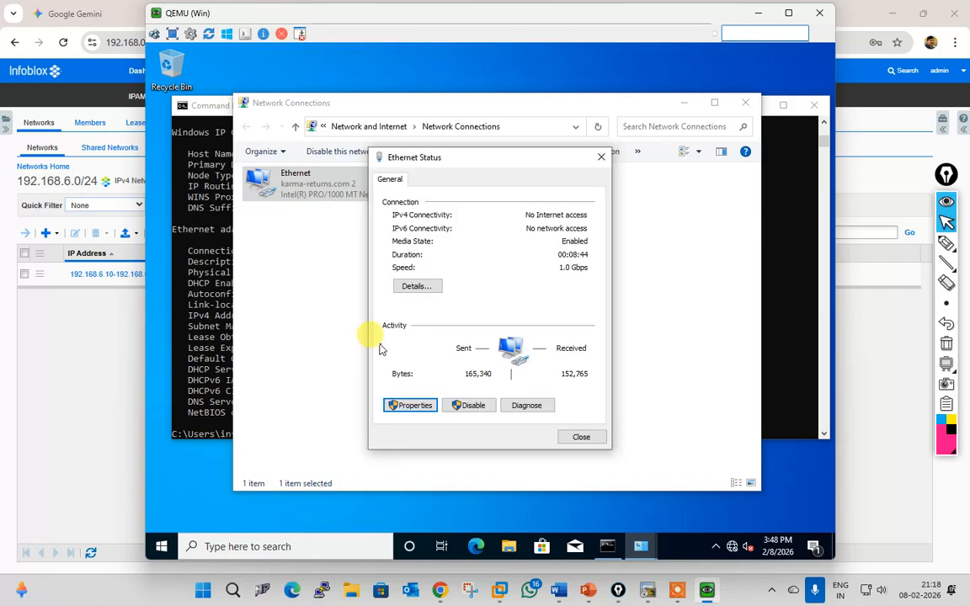
# Step: Confirm IPv4 still lists preferred DNS 192.168.4.2, then close the adapter dialogs
pyautogui.click(497, 312)
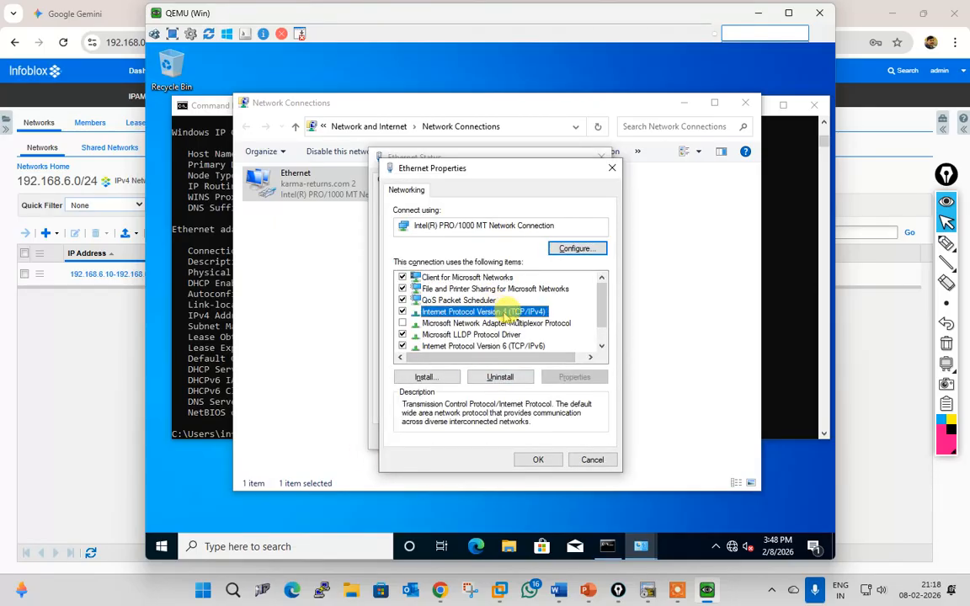
pyautogui.click(576, 375)
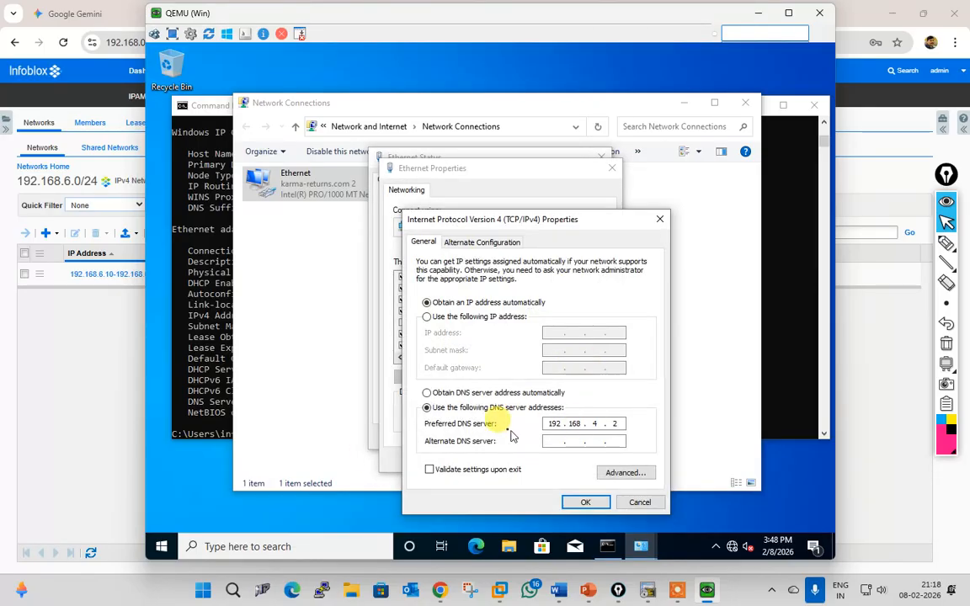
pyautogui.click(586, 502)
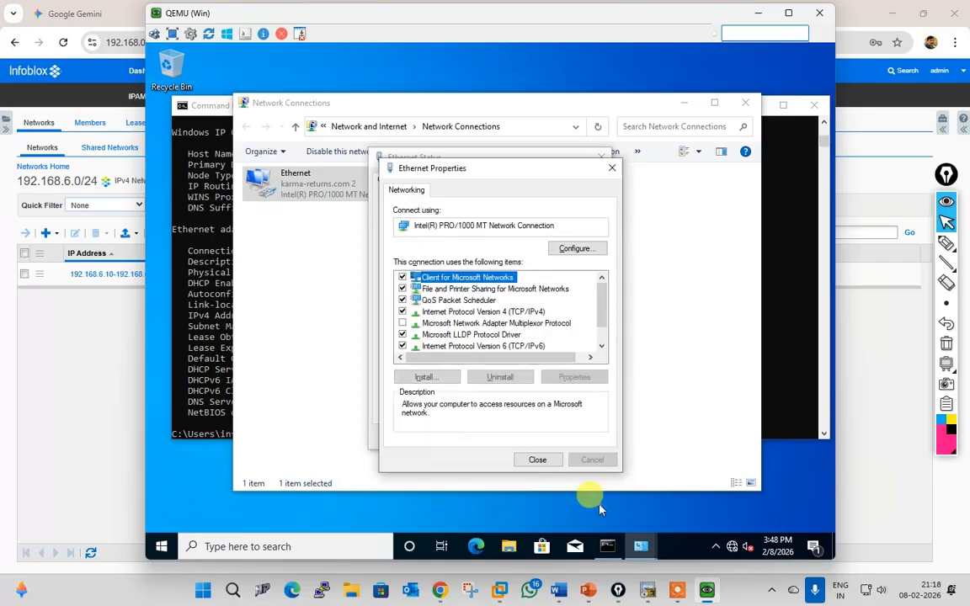
pyautogui.click(543, 460)
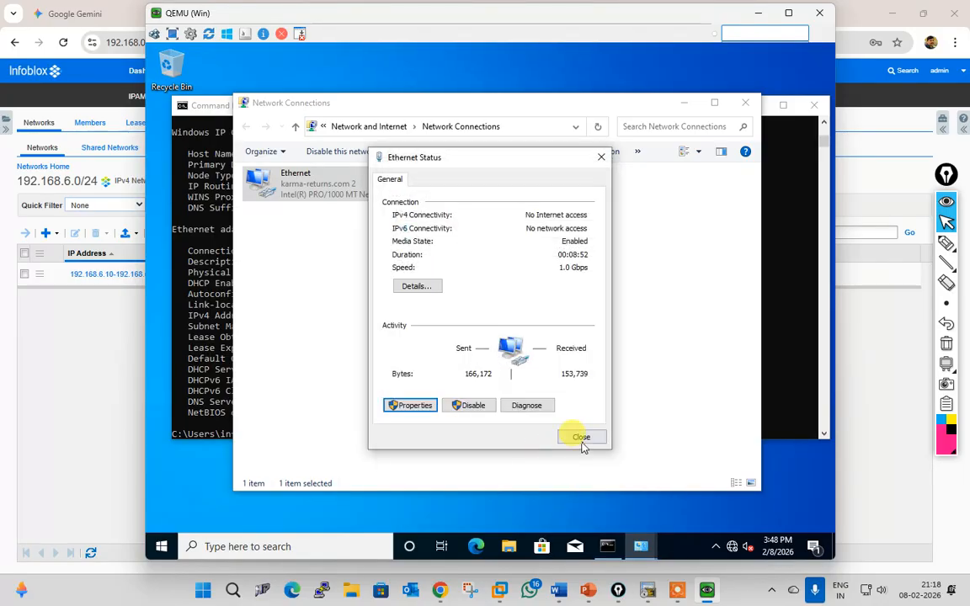
pyautogui.click(580, 440)
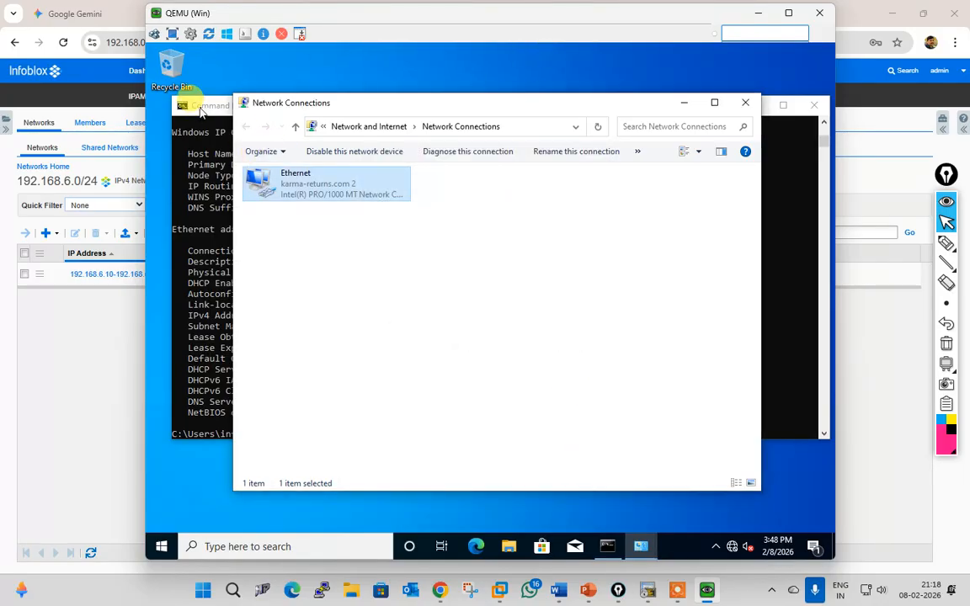
pyautogui.click(199, 108)
# Step: Rerun ipconfig /all showing DNS 192.168.4.2 and 8.8.8.8, then return to Grid Manager
pyautogui.press('Return')
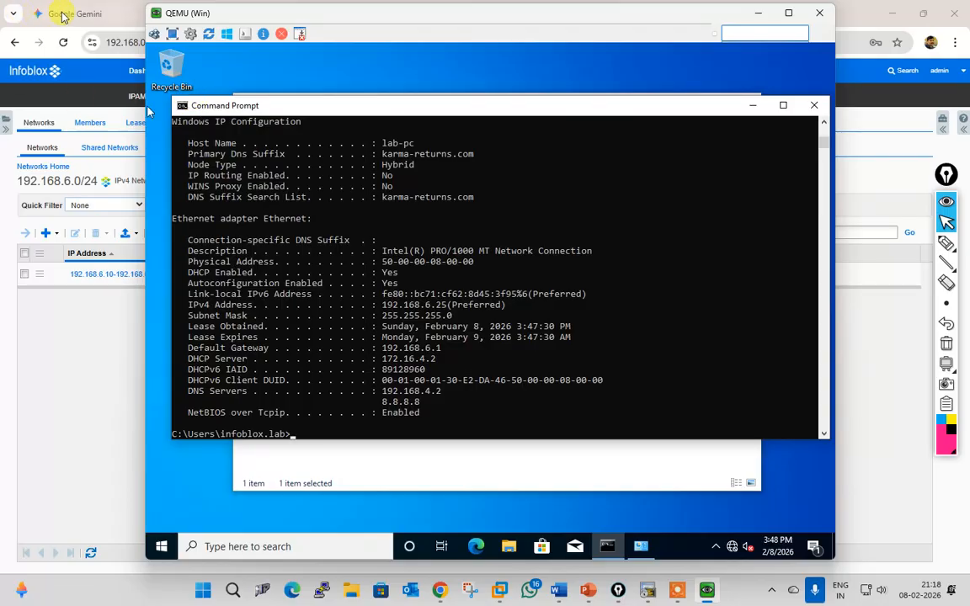
pyautogui.click(82, 392)
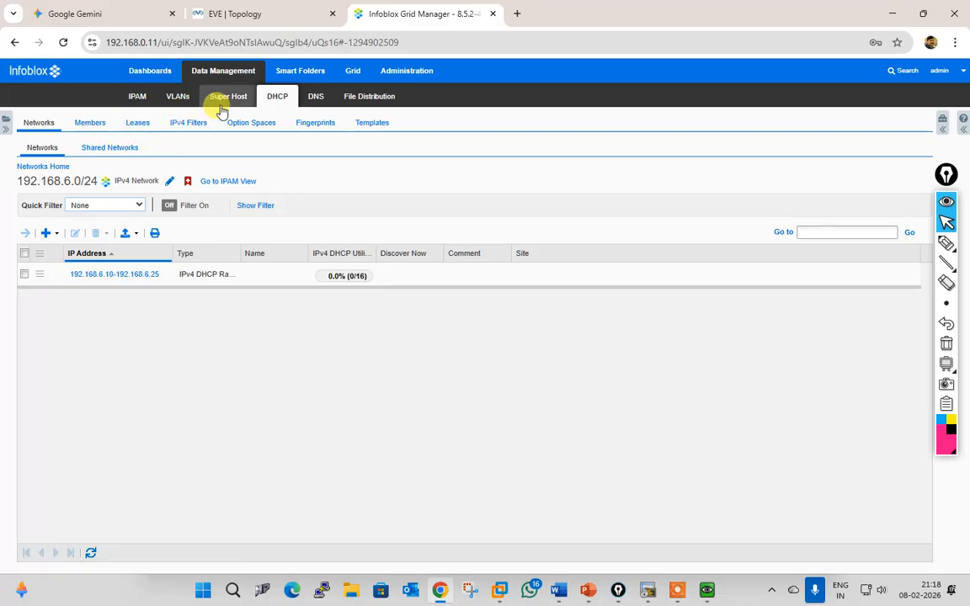
# Step: Open the 192.168.10.0/24 network's DHCP options (12-hour lease, router 192.168.10.1), then check the lab topology
pyautogui.click(57, 167)
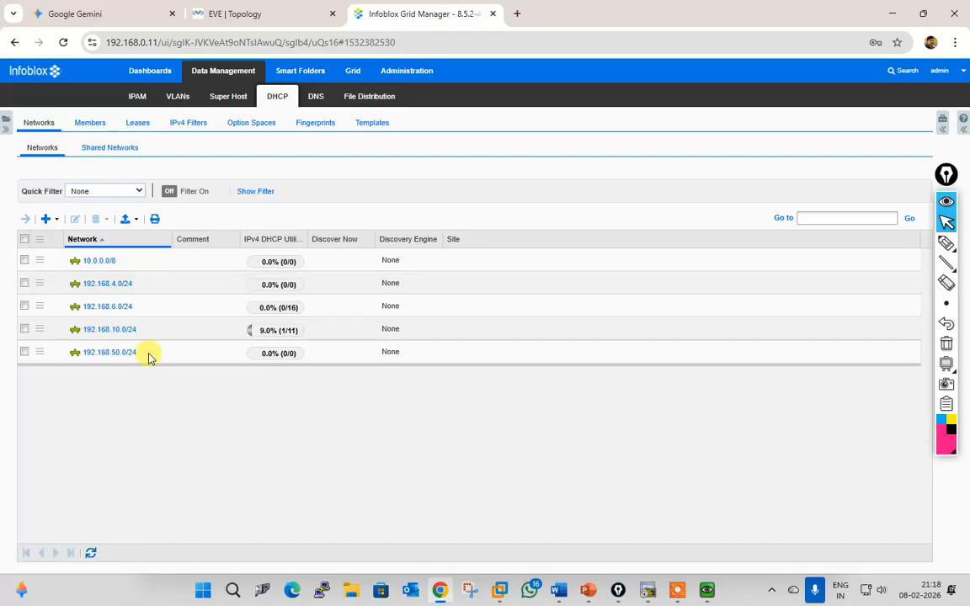
pyautogui.click(25, 330)
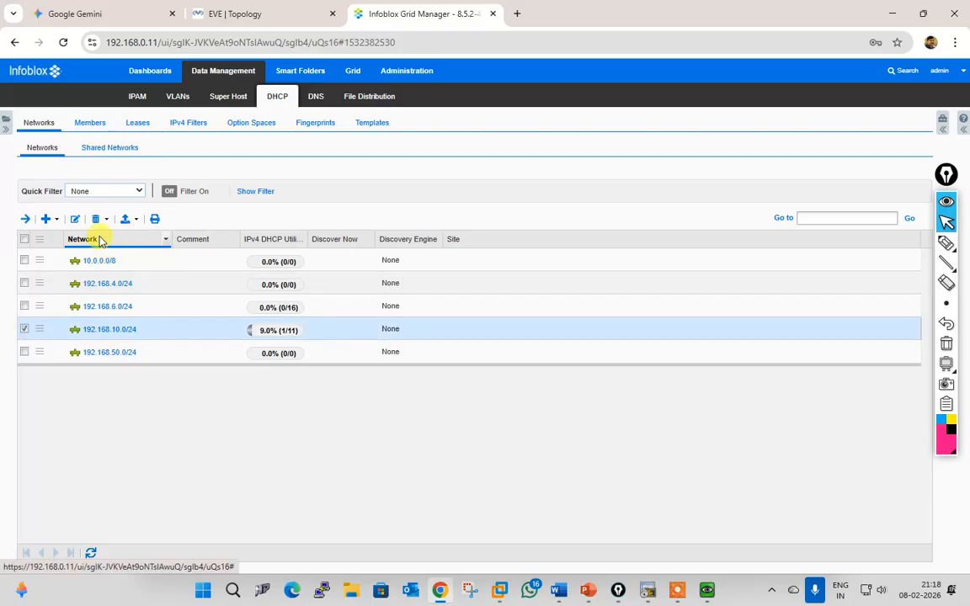
pyautogui.click(75, 219)
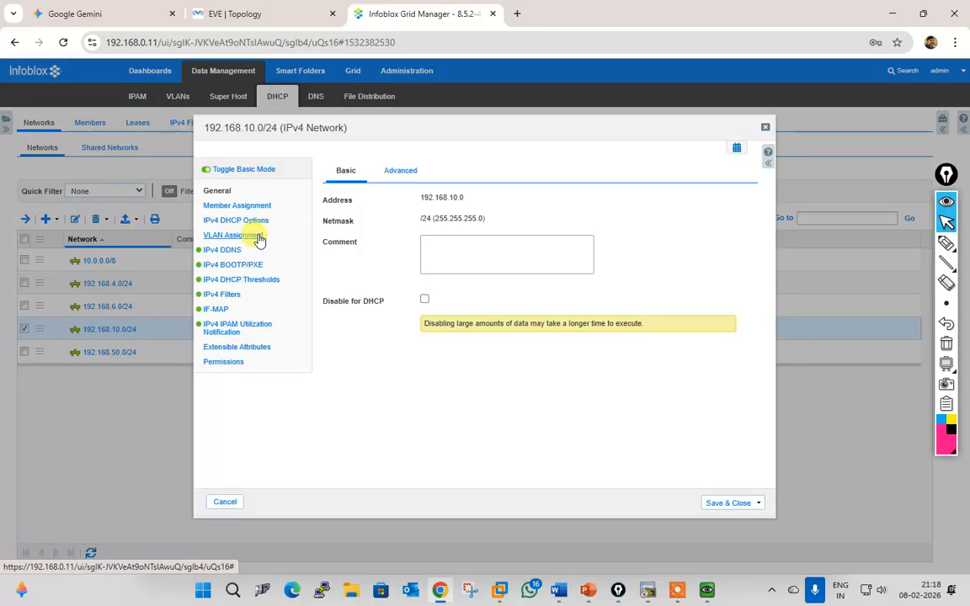
pyautogui.click(237, 206)
pyautogui.click(244, 221)
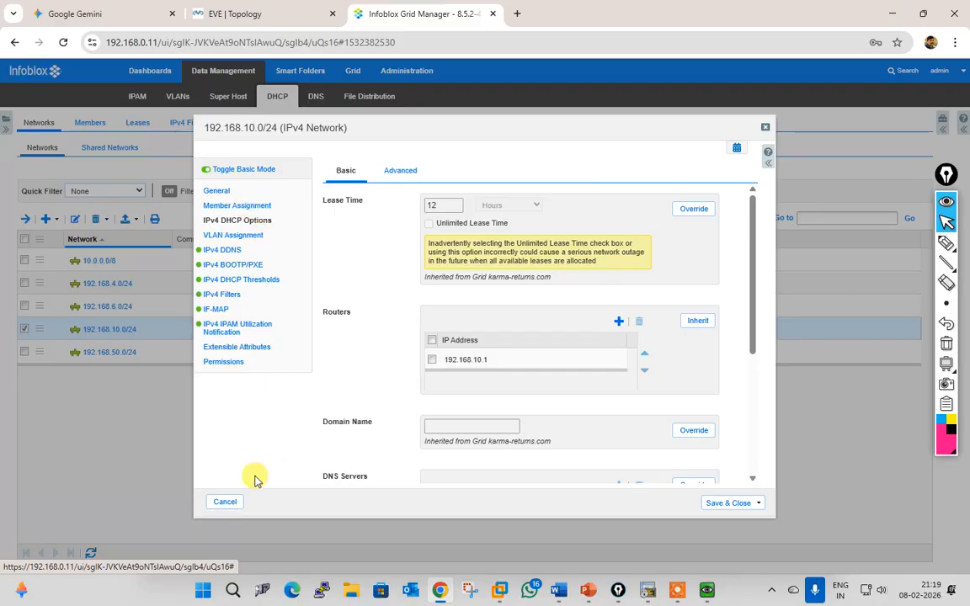
pyautogui.click(234, 15)
pyautogui.click(358, 17)
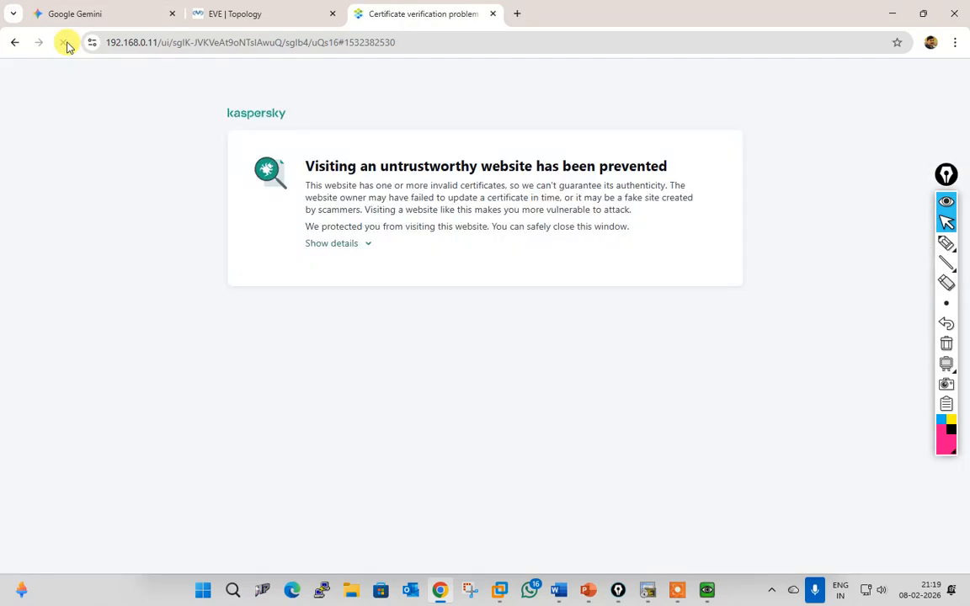
# Step: Bypass the certificate warning and reopen 192.168.10.0/24's member assignment and DHCP options
pyautogui.click(335, 253)
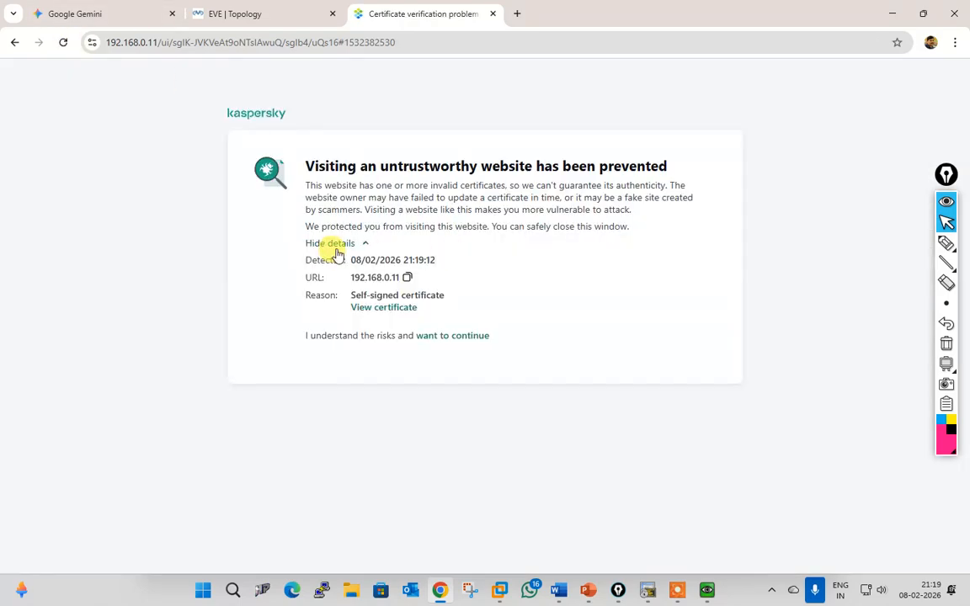
pyautogui.click(446, 337)
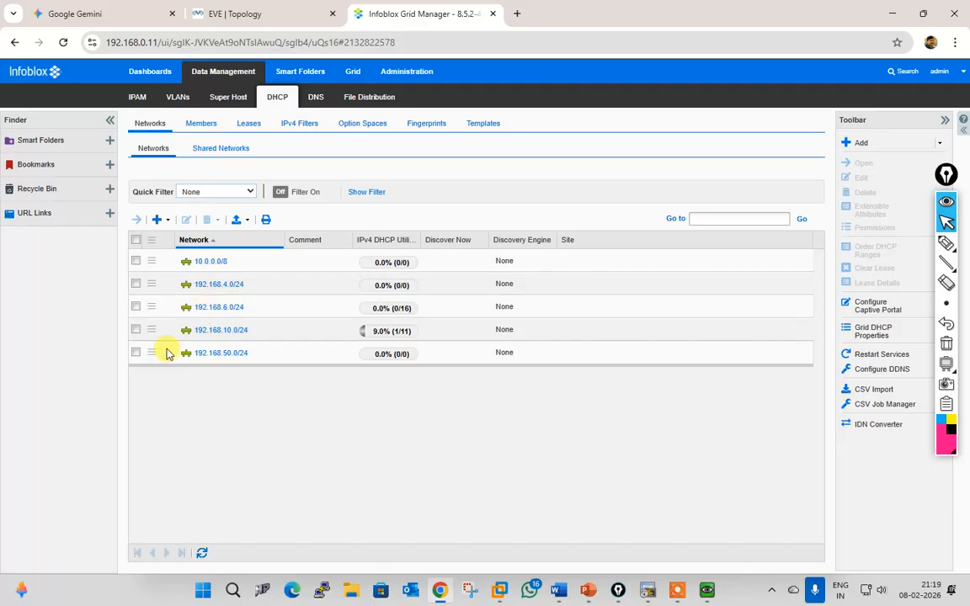
pyautogui.click(137, 331)
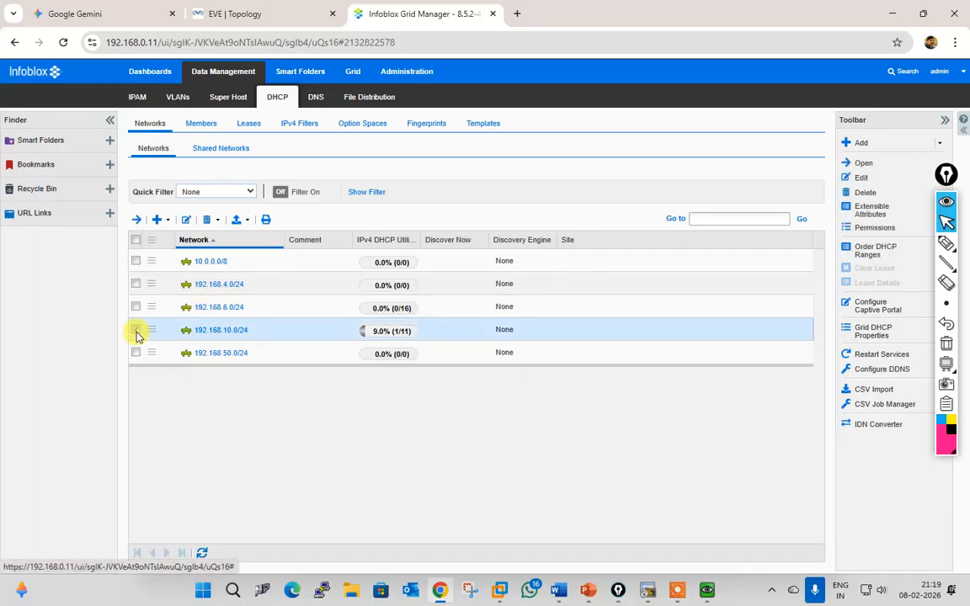
pyautogui.click(186, 220)
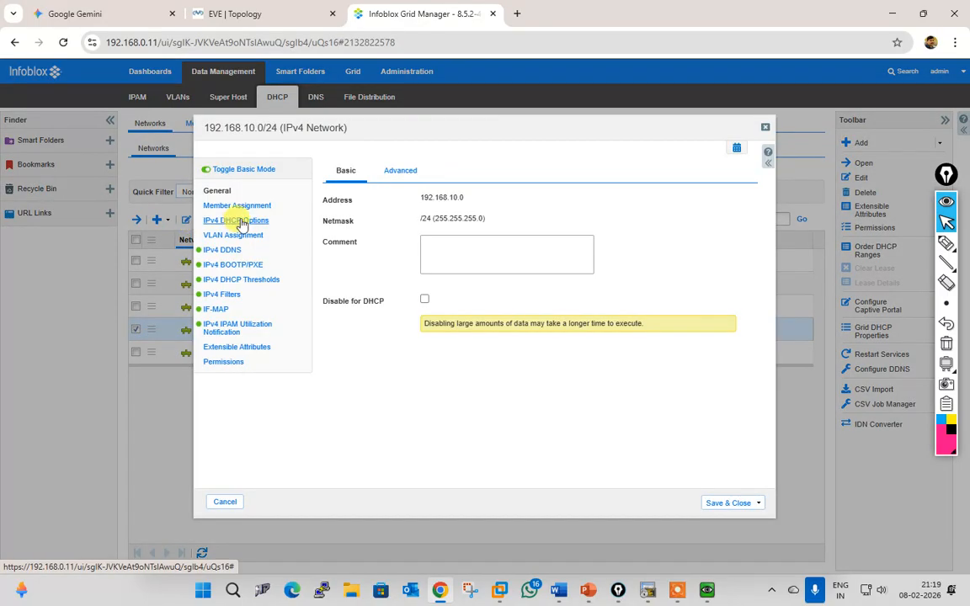
pyautogui.click(241, 207)
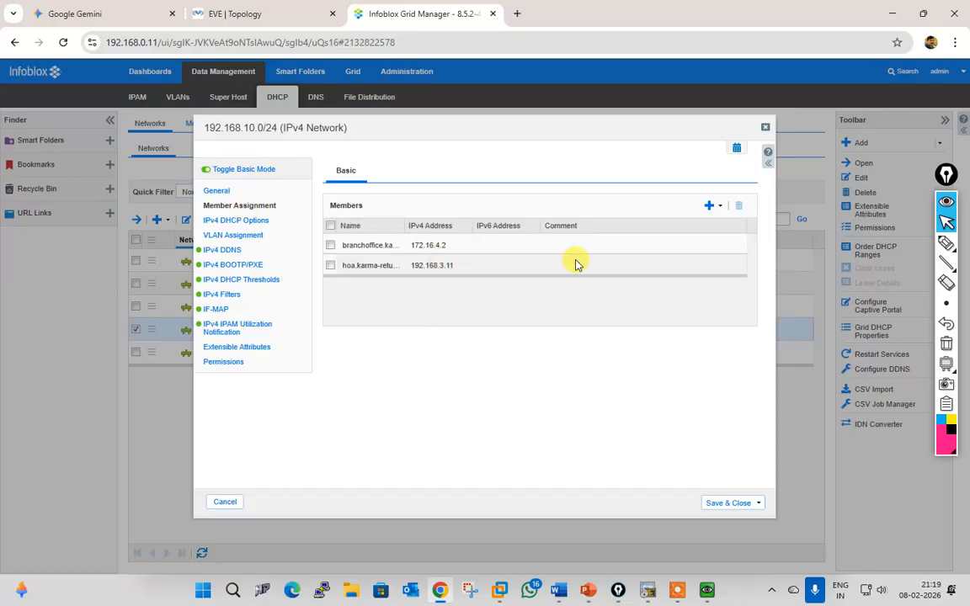
pyautogui.click(232, 223)
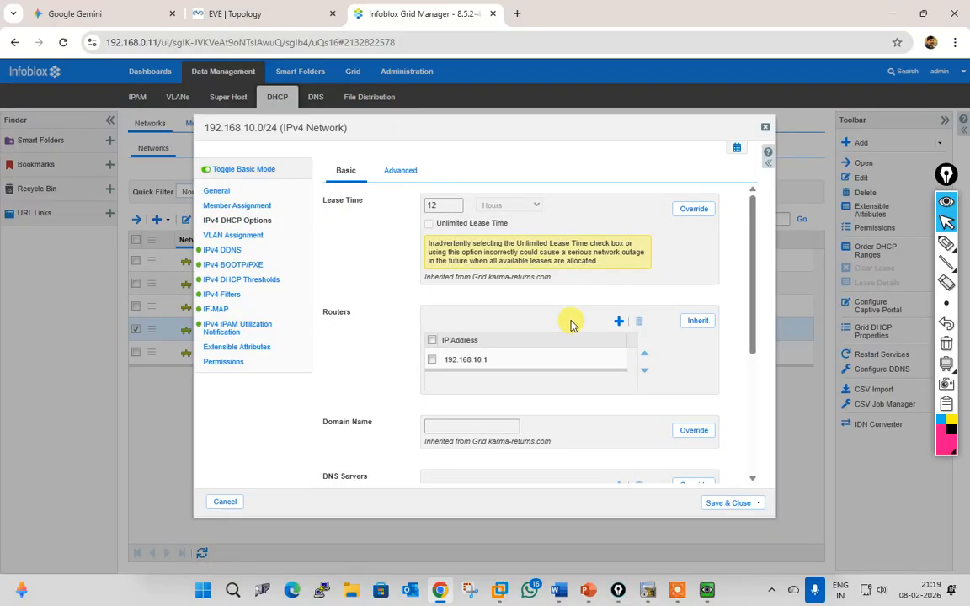
# Step: Review the network's advanced DHCP lease options, VLAN assignments and DHCP thresholds
pyautogui.scroll(-5, 571, 325)
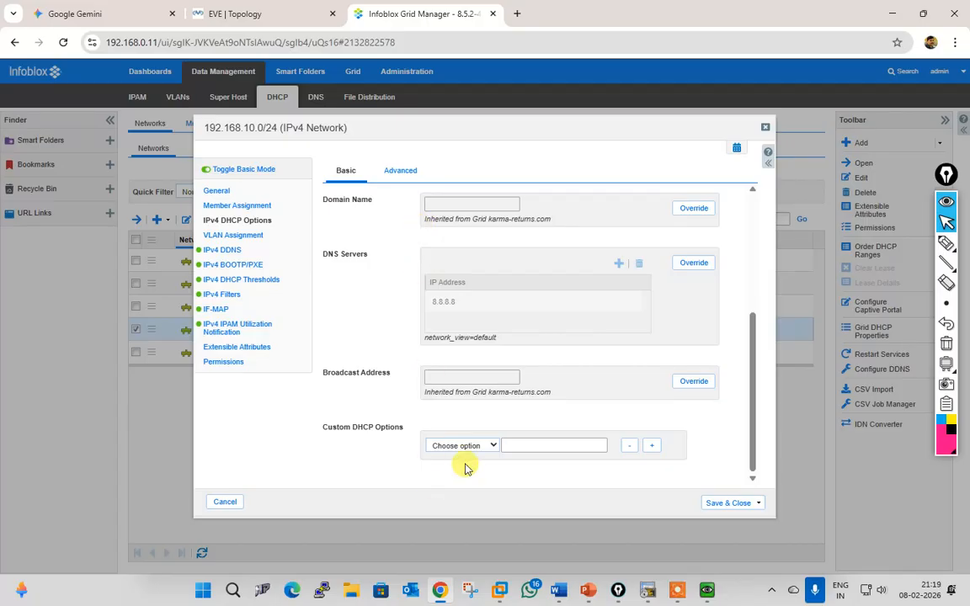
pyautogui.click(383, 169)
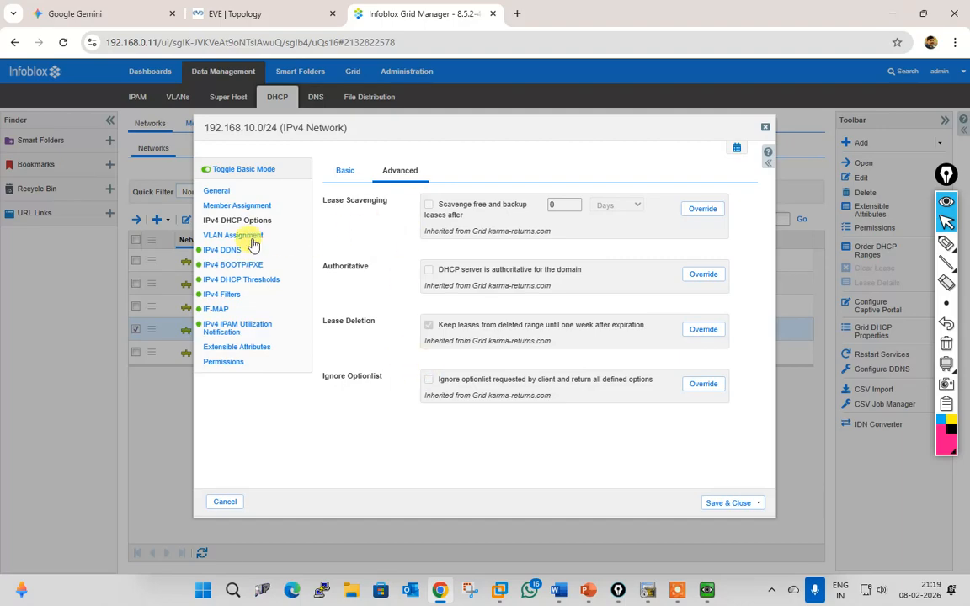
pyautogui.click(233, 236)
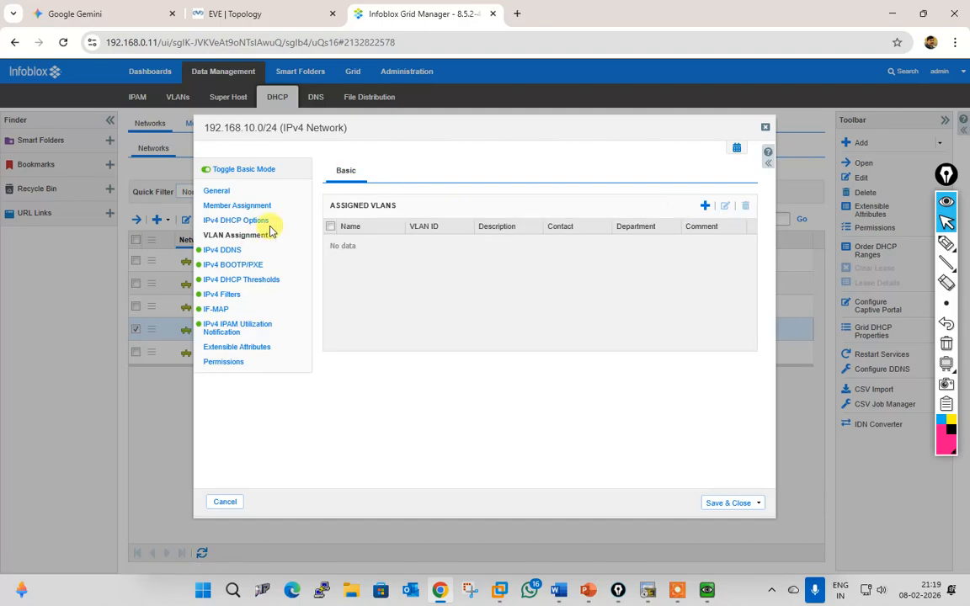
pyautogui.click(253, 282)
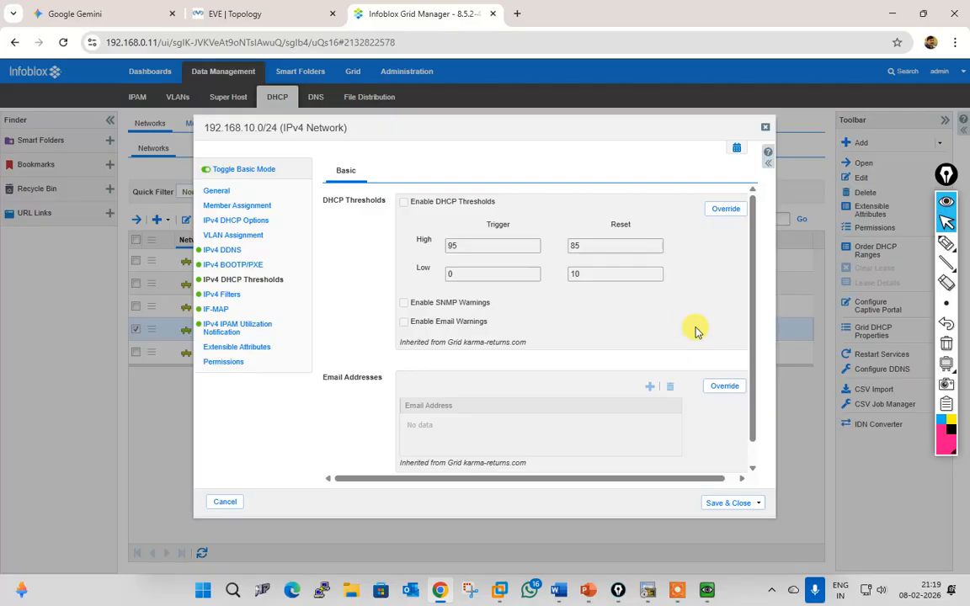
pyautogui.scroll(-1, 703, 331)
pyautogui.scroll(1, 706, 333)
pyautogui.scroll(-1, 710, 334)
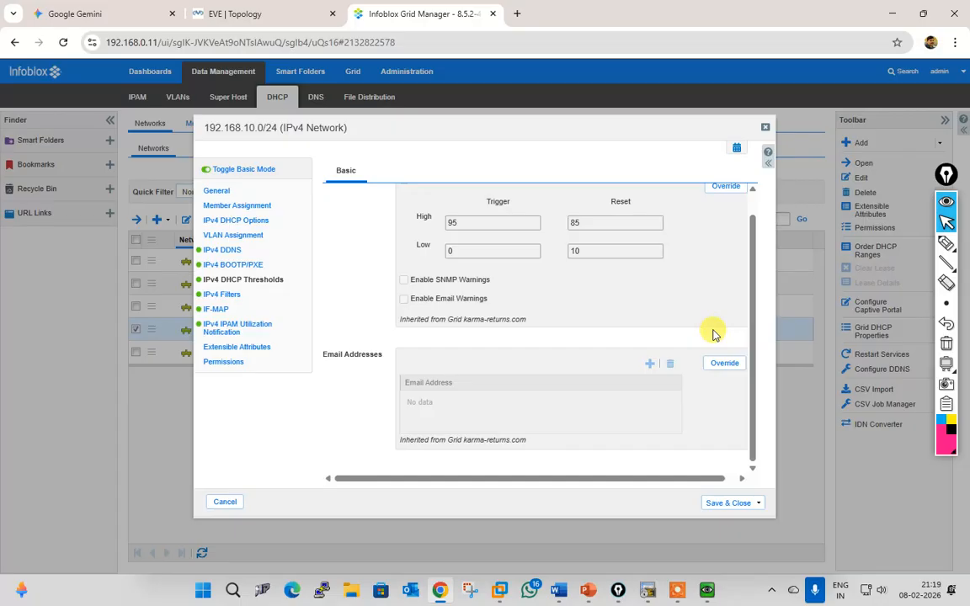
# Step: Review the filters, IF-MAP, IPAM utilization notifications, extensible attributes and permissions, ending on General
pyautogui.click(229, 296)
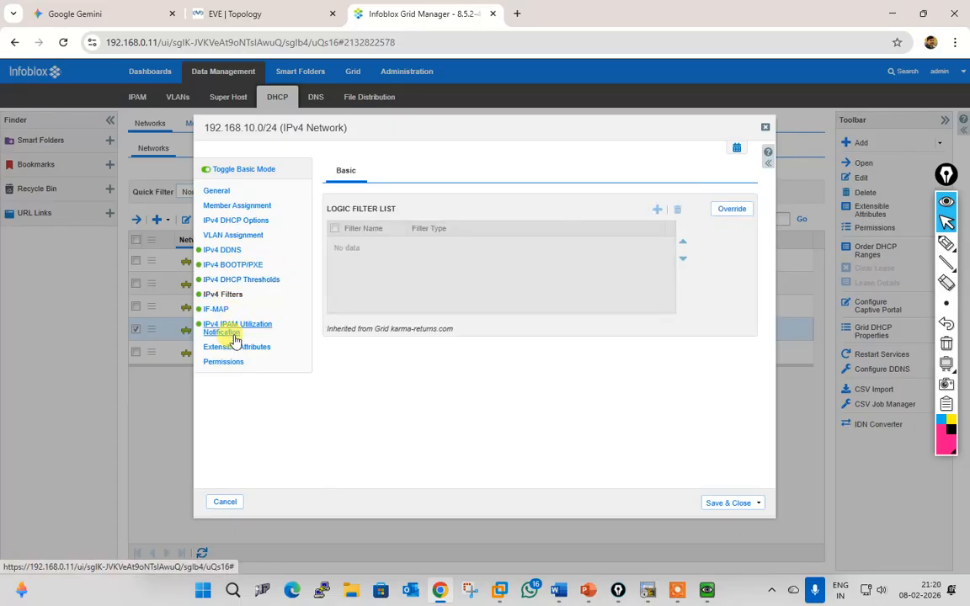
pyautogui.click(217, 310)
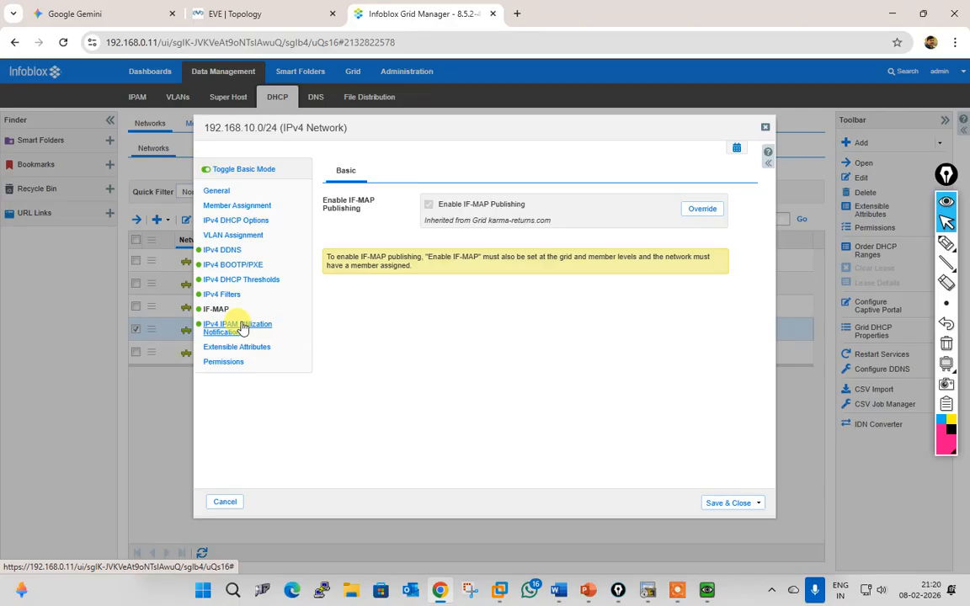
pyautogui.click(243, 328)
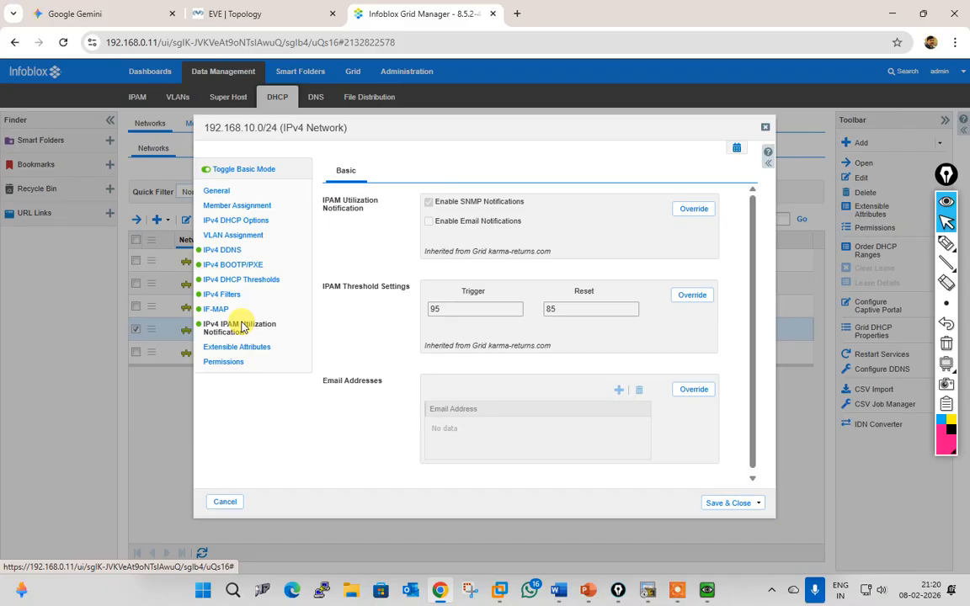
pyautogui.scroll(-1, 374, 346)
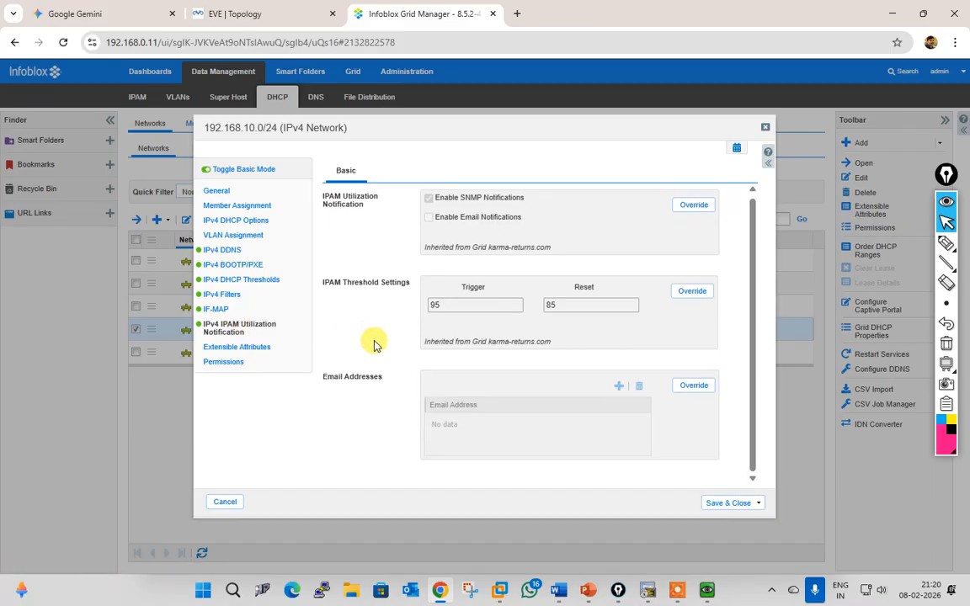
pyautogui.click(228, 350)
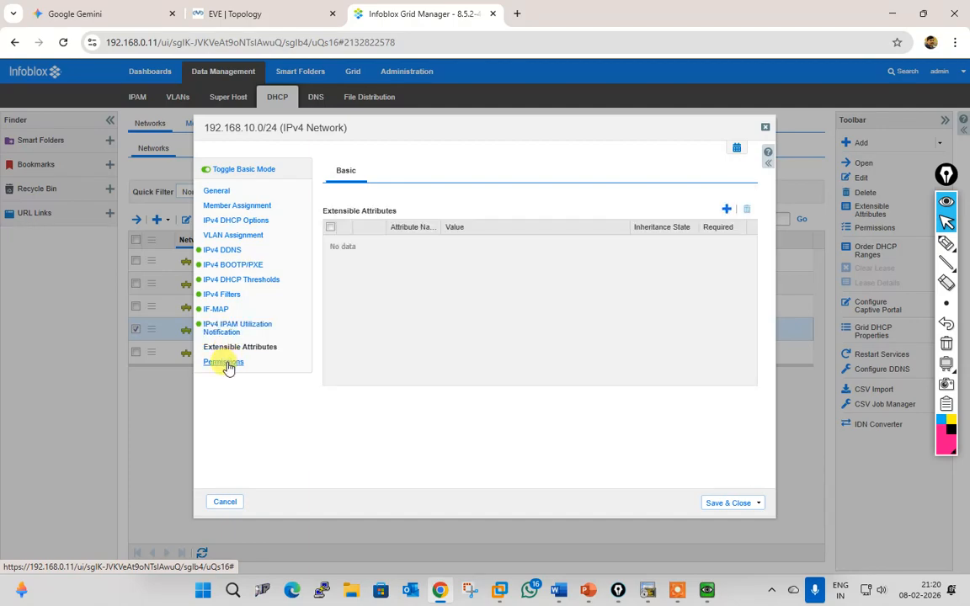
pyautogui.click(228, 364)
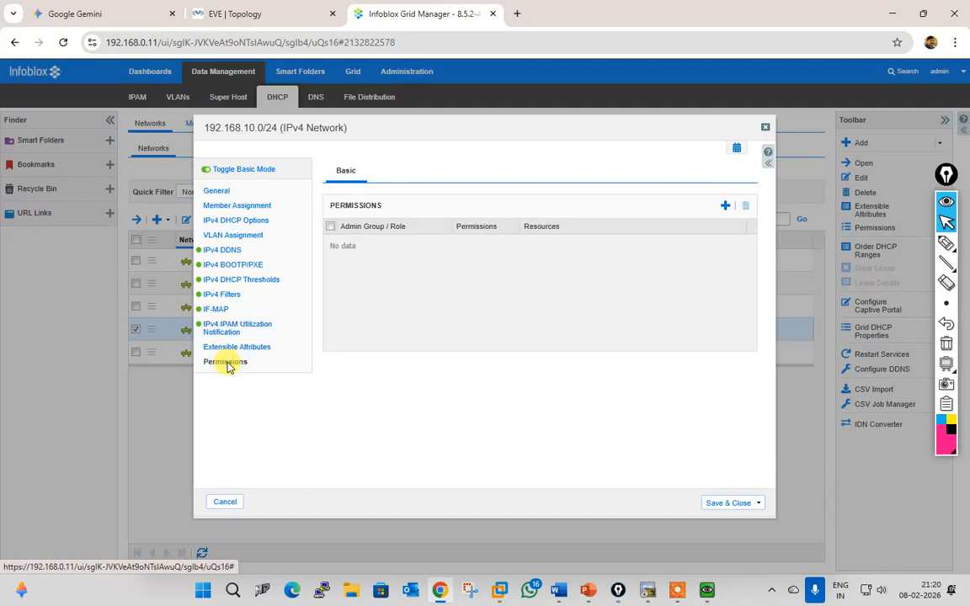
pyautogui.click(216, 191)
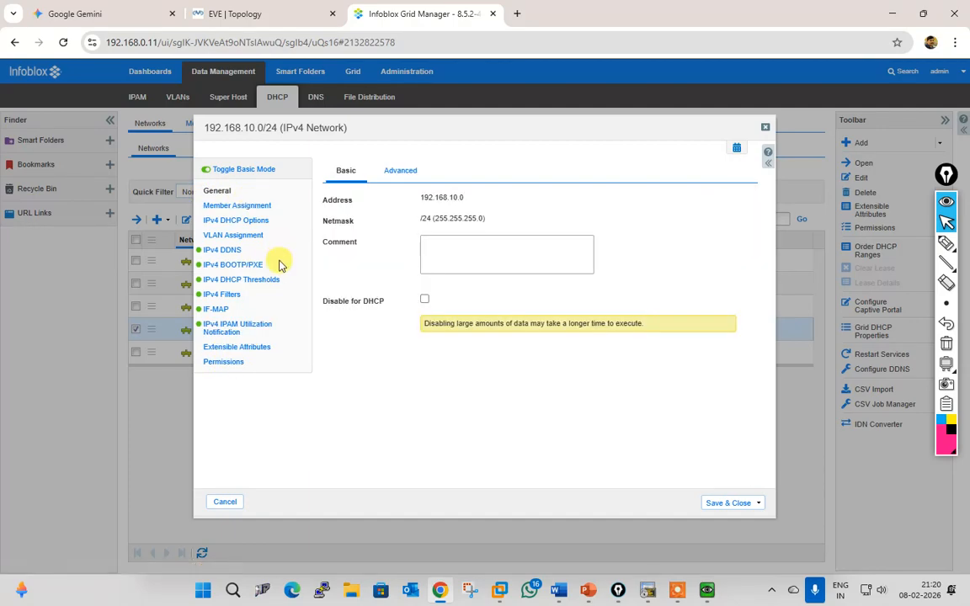
# Step: Recheck the network's advanced general settings, DHCP lease options, assigned members, and address/netmask
pyautogui.click(403, 173)
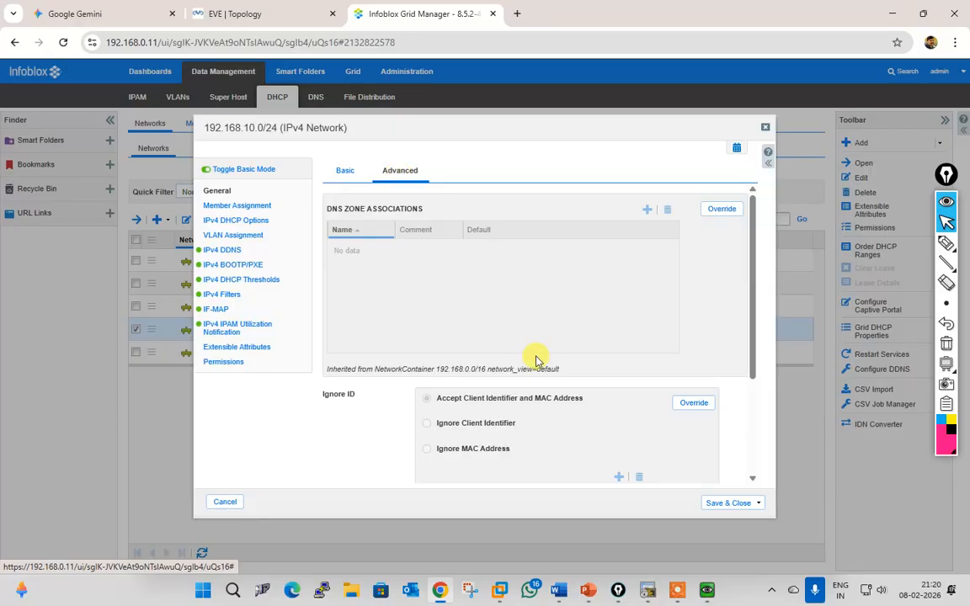
pyautogui.scroll(-3, 546, 399)
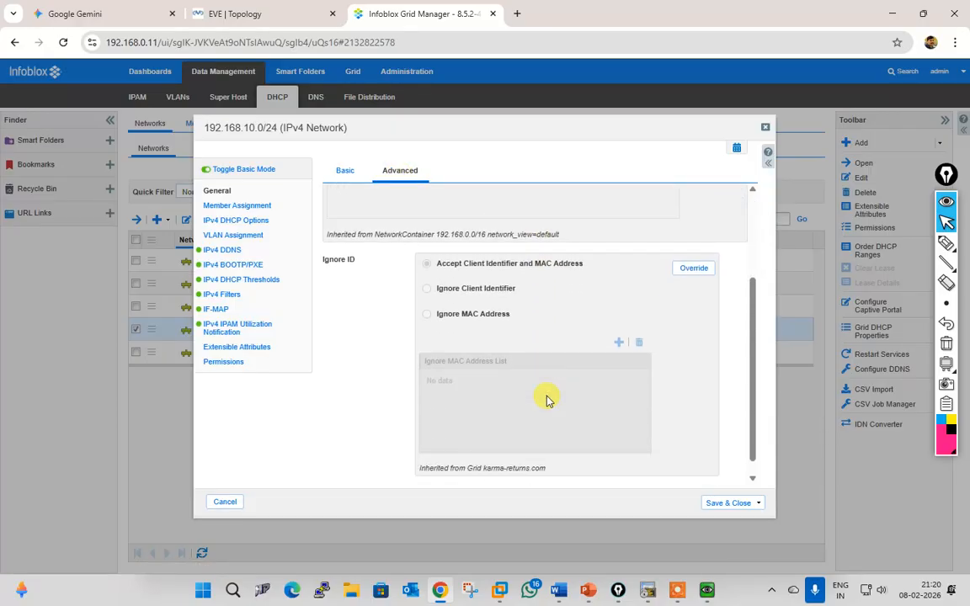
pyautogui.scroll(-1, 546, 398)
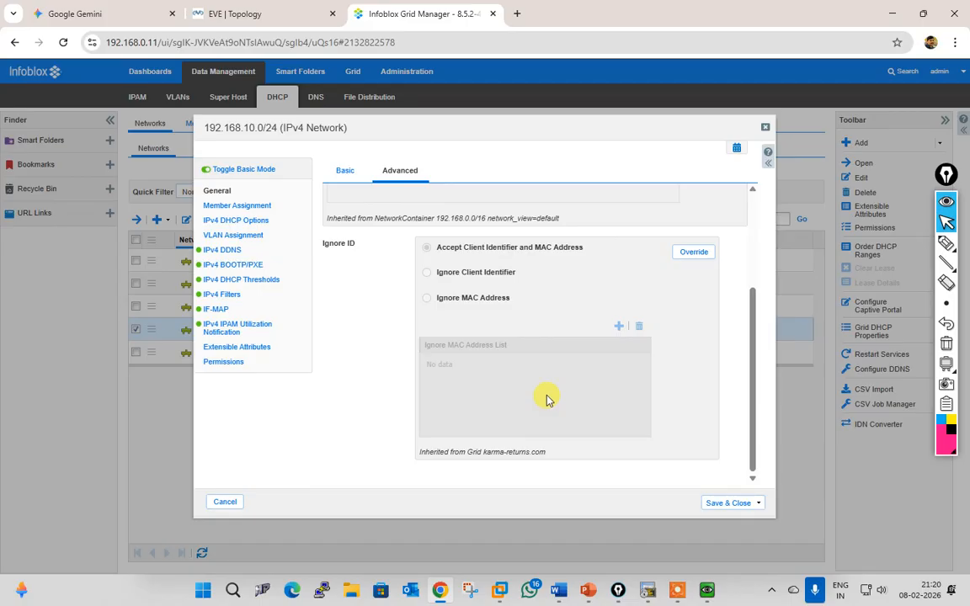
pyautogui.scroll(3, 546, 399)
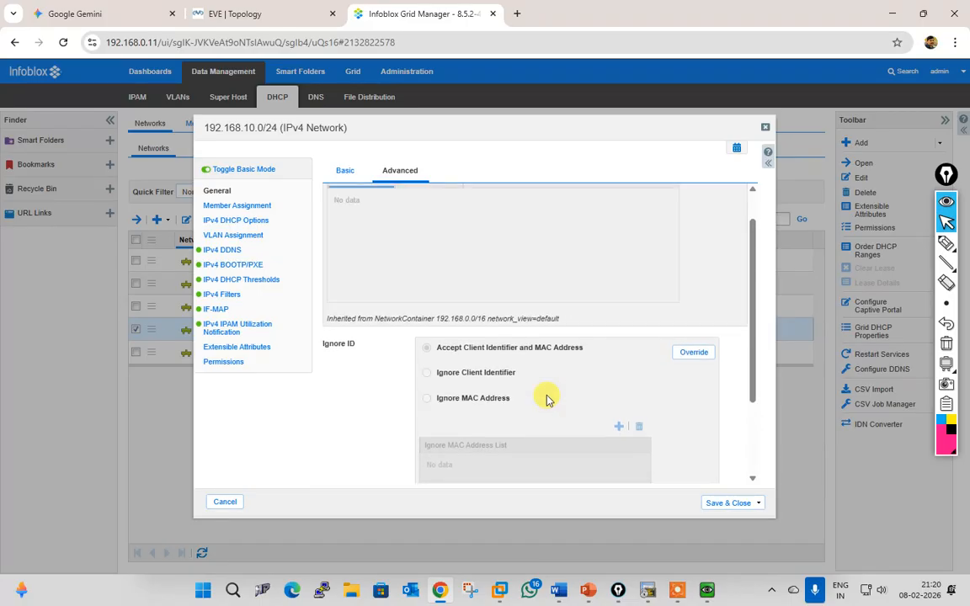
pyautogui.click(346, 170)
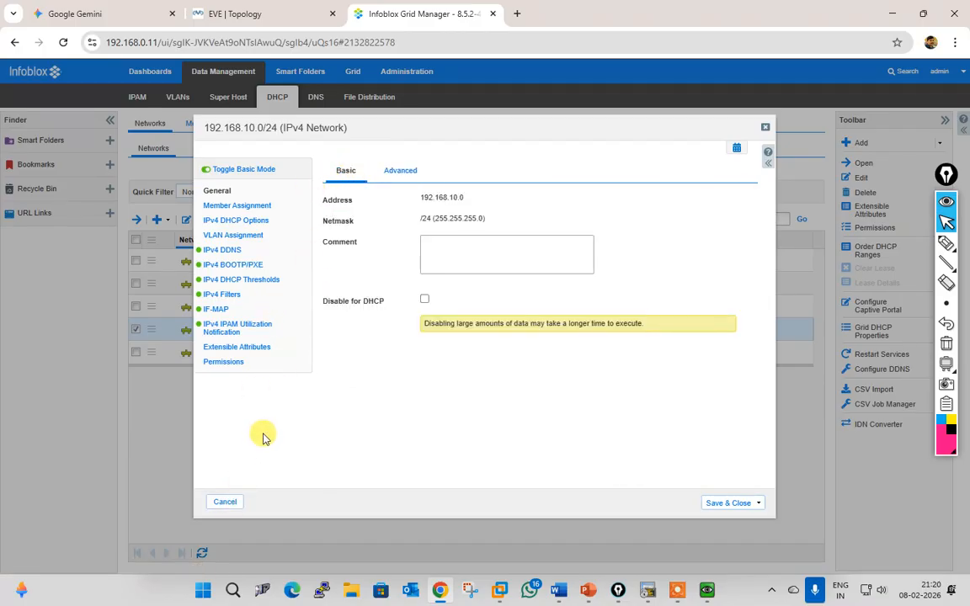
pyautogui.click(249, 224)
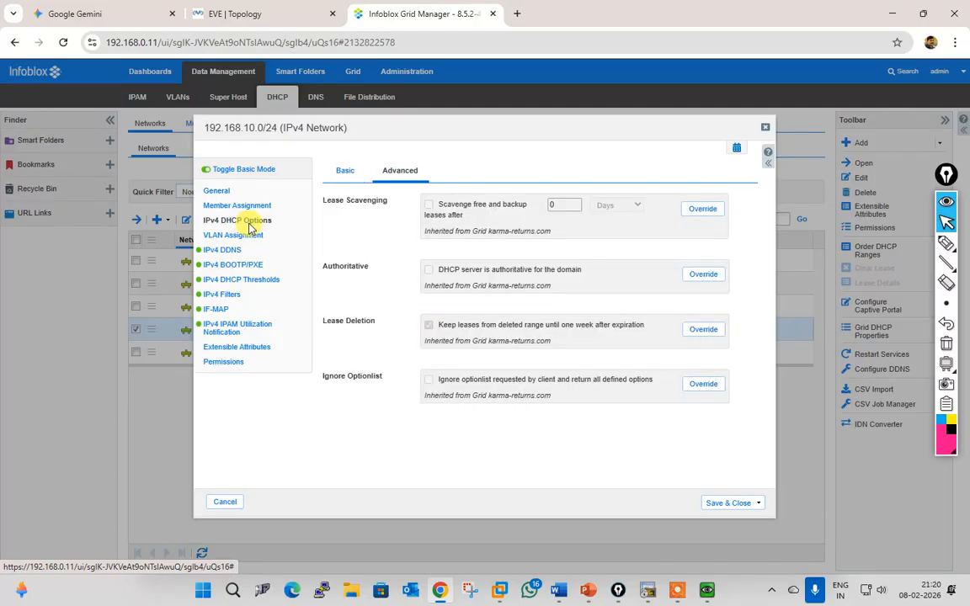
pyautogui.click(345, 171)
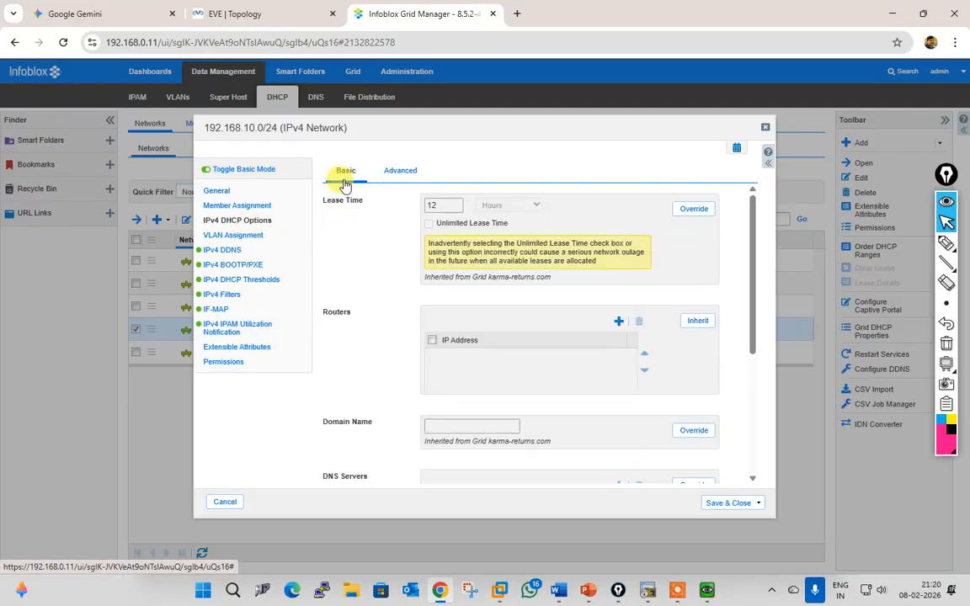
pyautogui.scroll(-5, 351, 261)
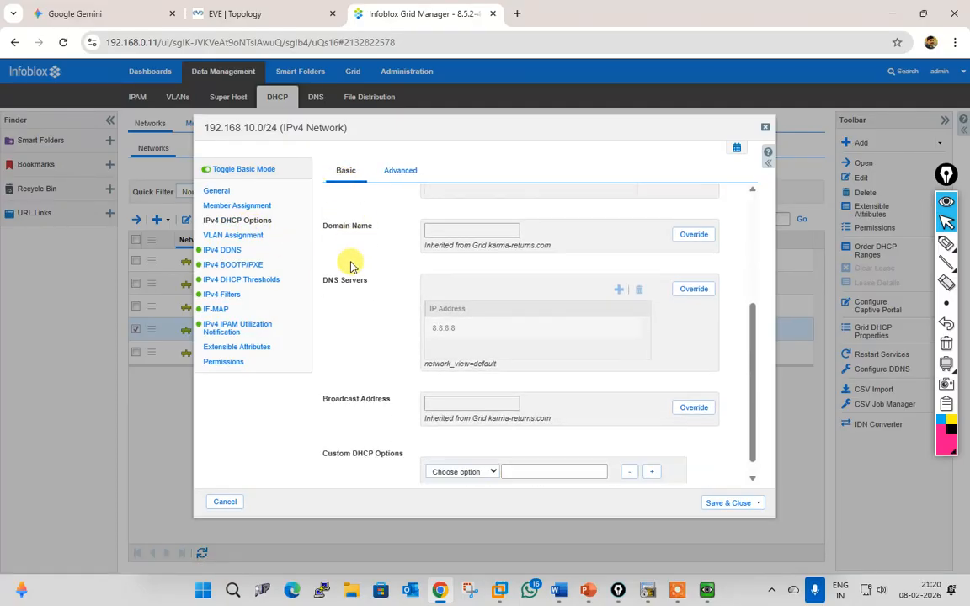
pyautogui.click(238, 206)
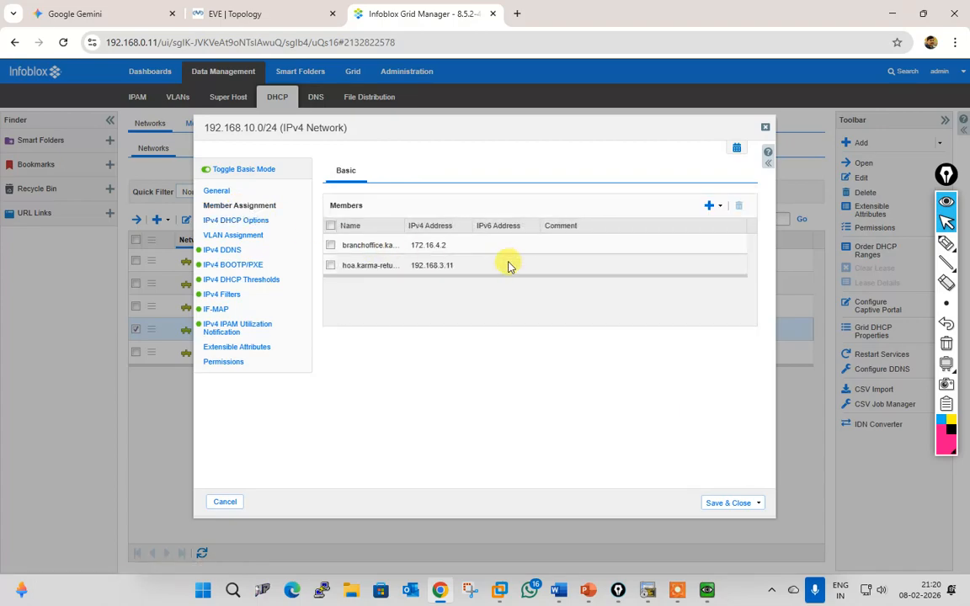
pyautogui.click(211, 191)
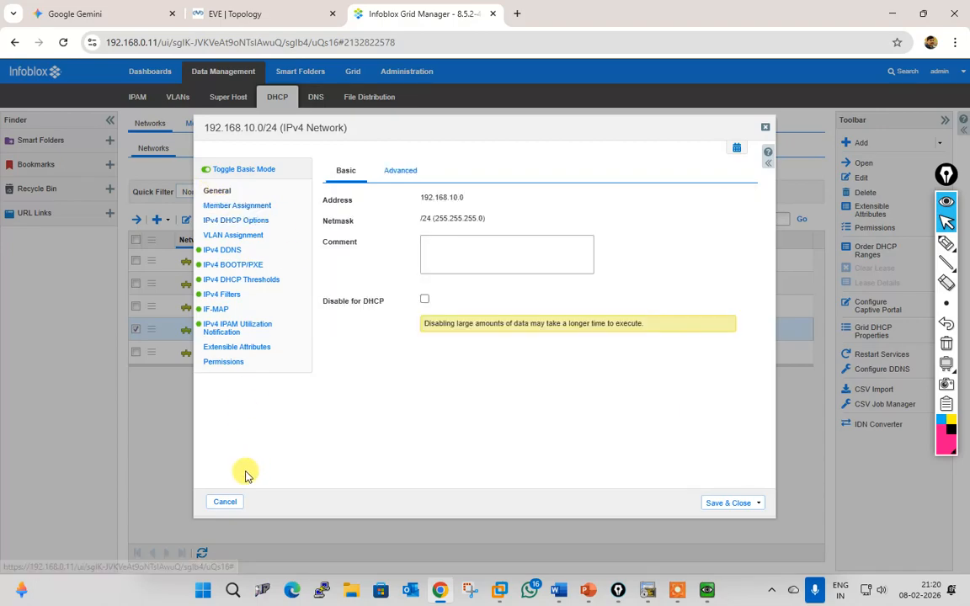
# Step: Close the network dialog unsaved and open the 192.168.10.10–192.168.10.20 DHCP range for editing
pyautogui.click(234, 505)
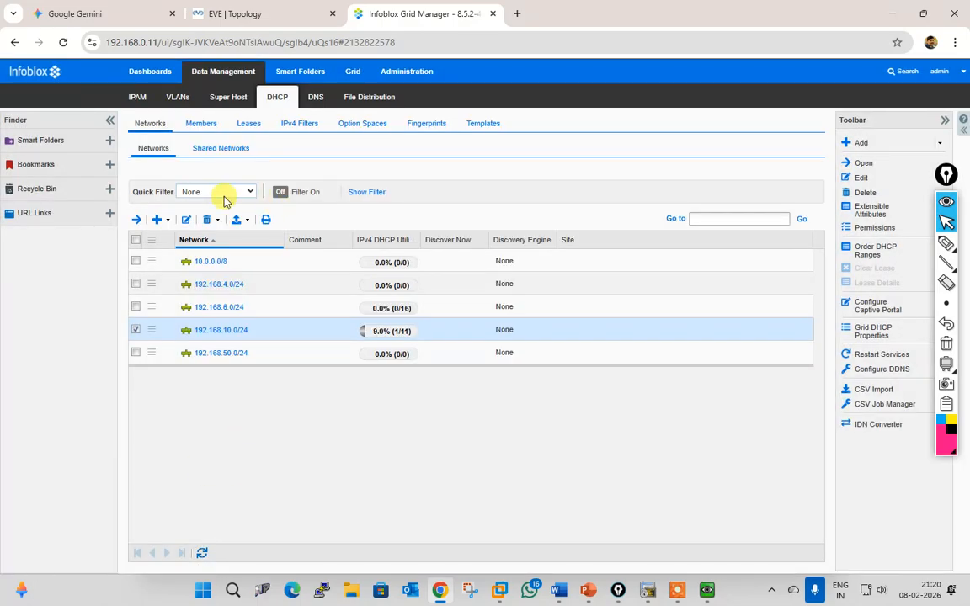
pyautogui.click(224, 330)
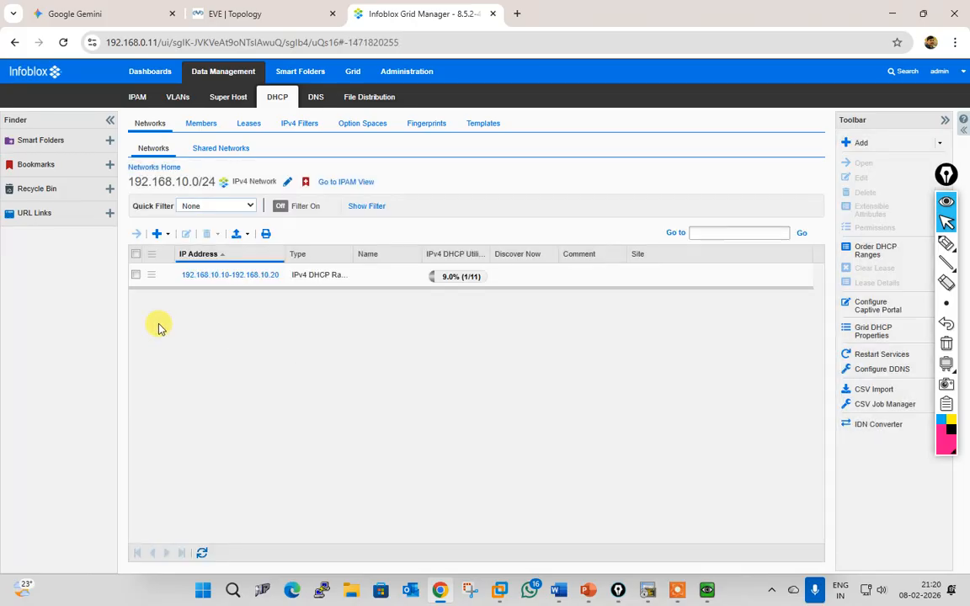
pyautogui.click(135, 275)
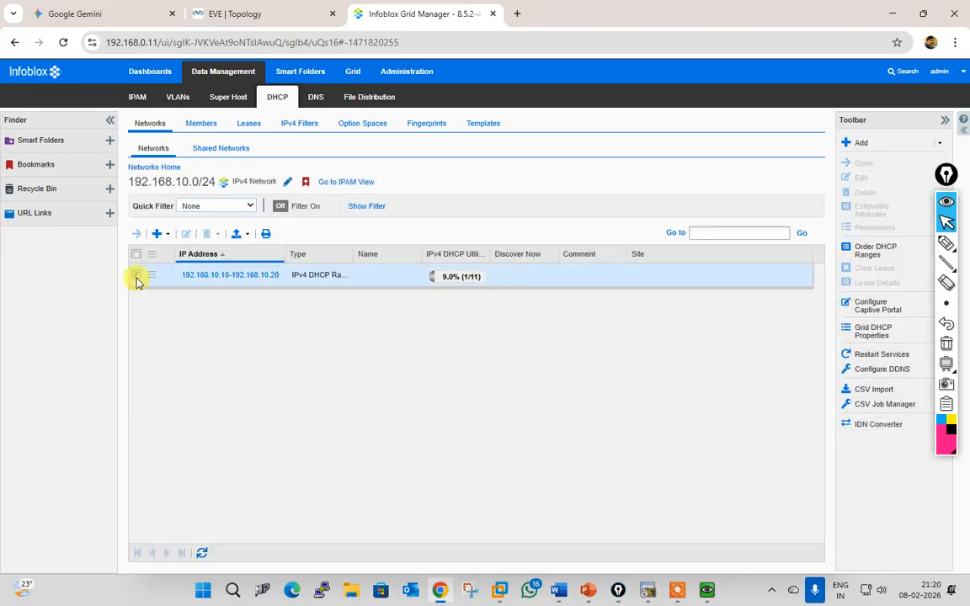
pyautogui.click(184, 234)
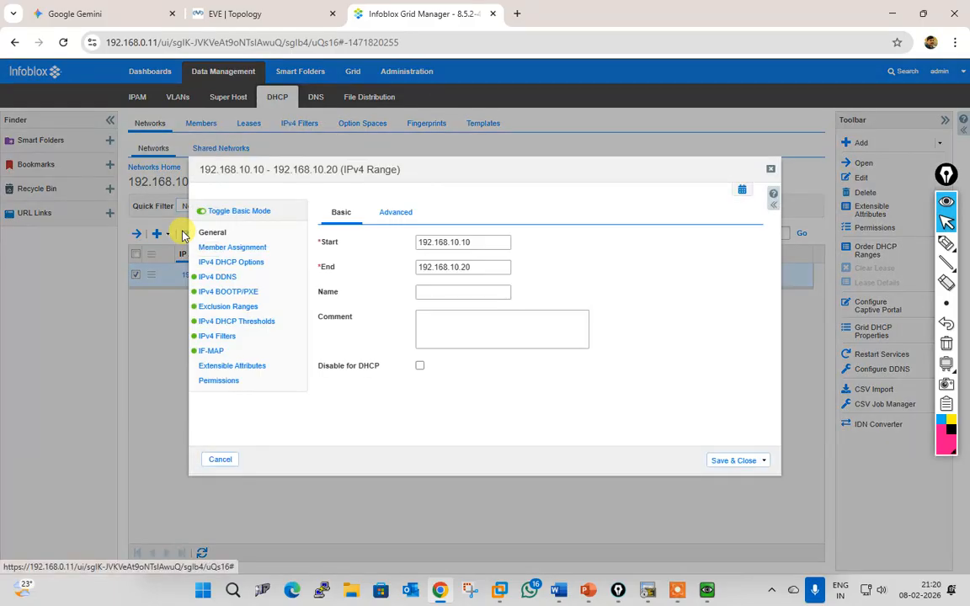
# Step: Review the range's member assignment, advanced general options, failover association and DHCP options
pyautogui.click(244, 248)
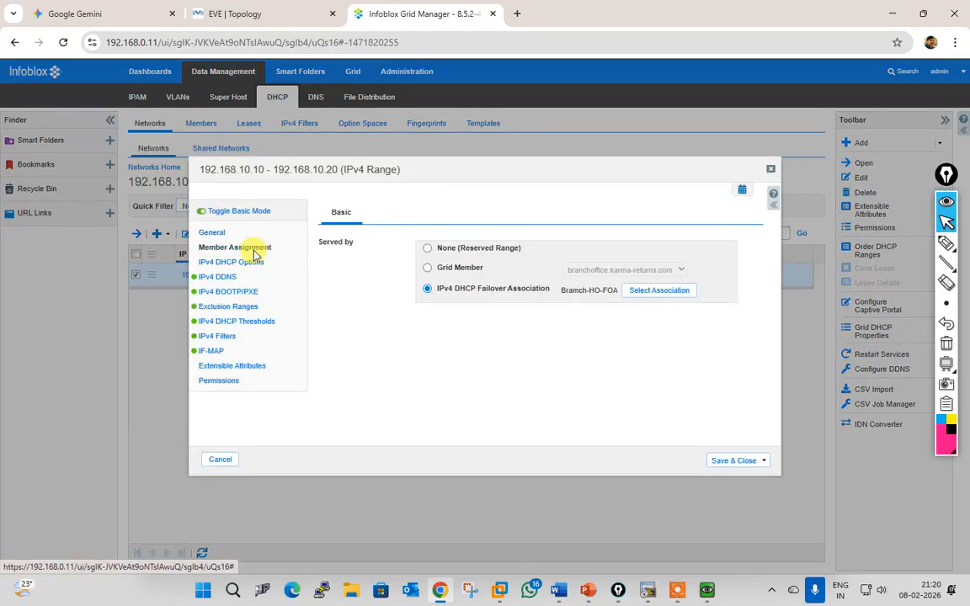
pyautogui.click(211, 234)
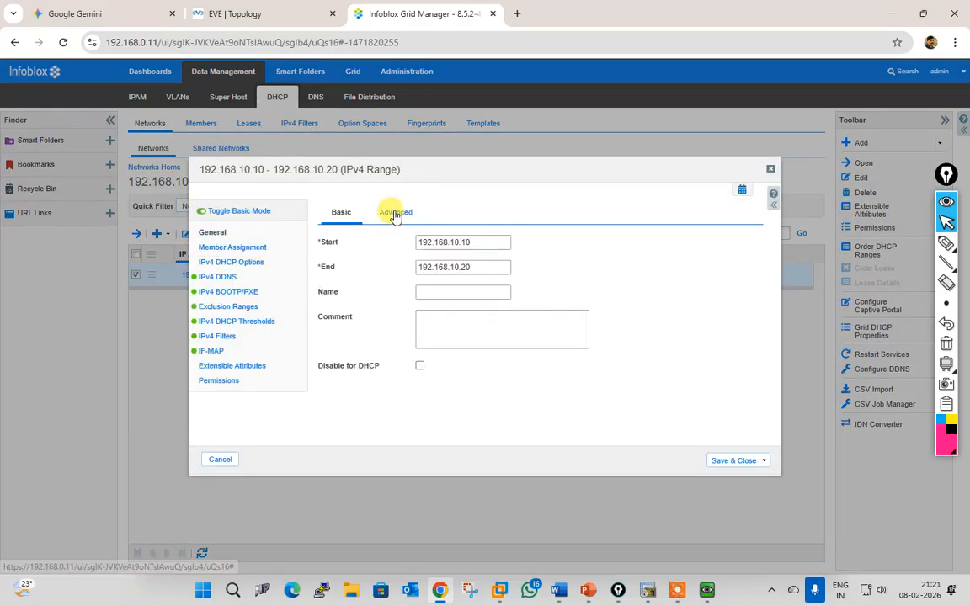
pyautogui.click(395, 213)
pyautogui.scroll(-2, 421, 303)
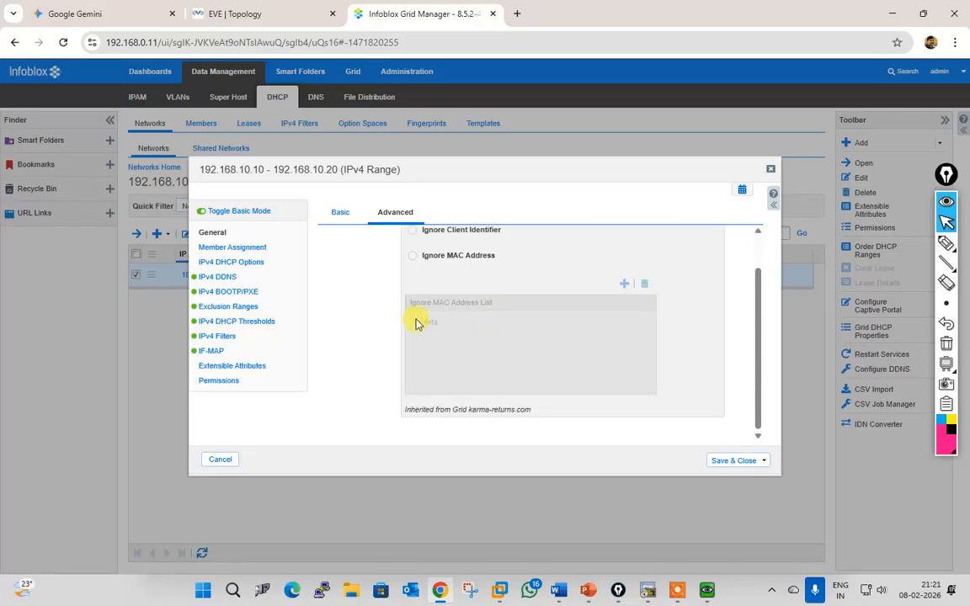
pyautogui.click(249, 250)
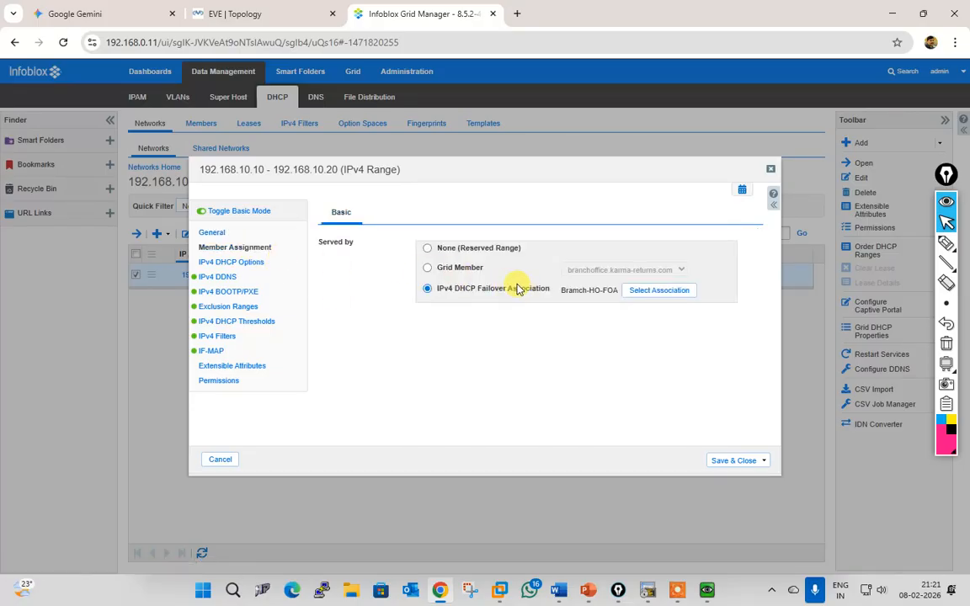
pyautogui.click(236, 262)
pyautogui.scroll(-5, 522, 317)
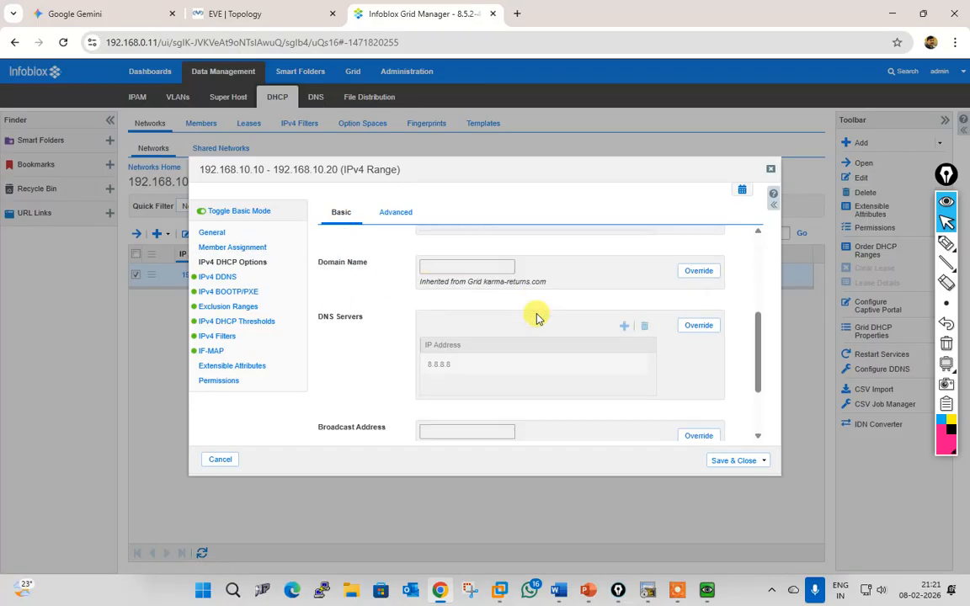
pyautogui.scroll(-3, 536, 317)
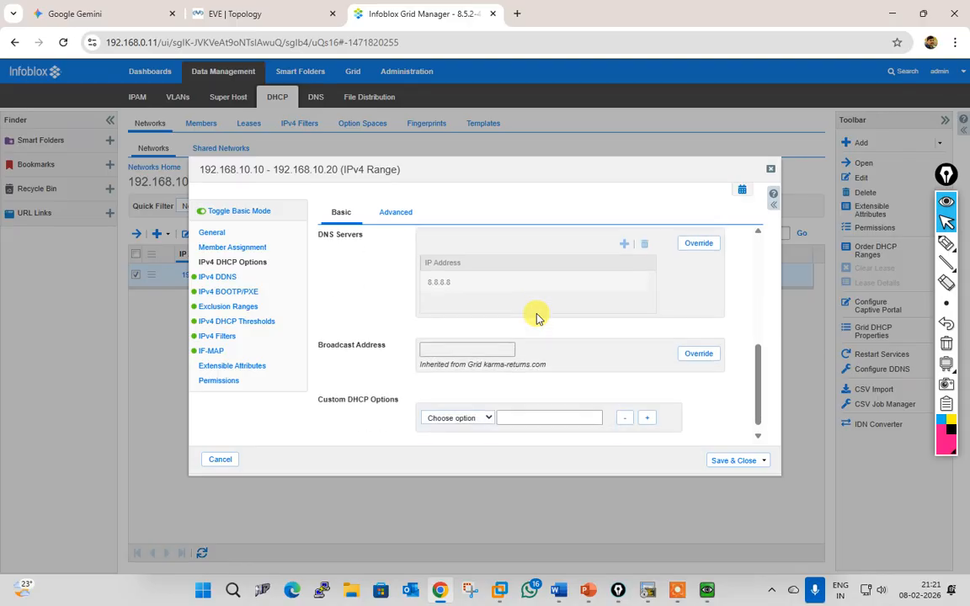
# Step: Review the range's DDNS, BOOTP/PXE, exclusion ranges and DHCP usage thresholds
pyautogui.click(227, 277)
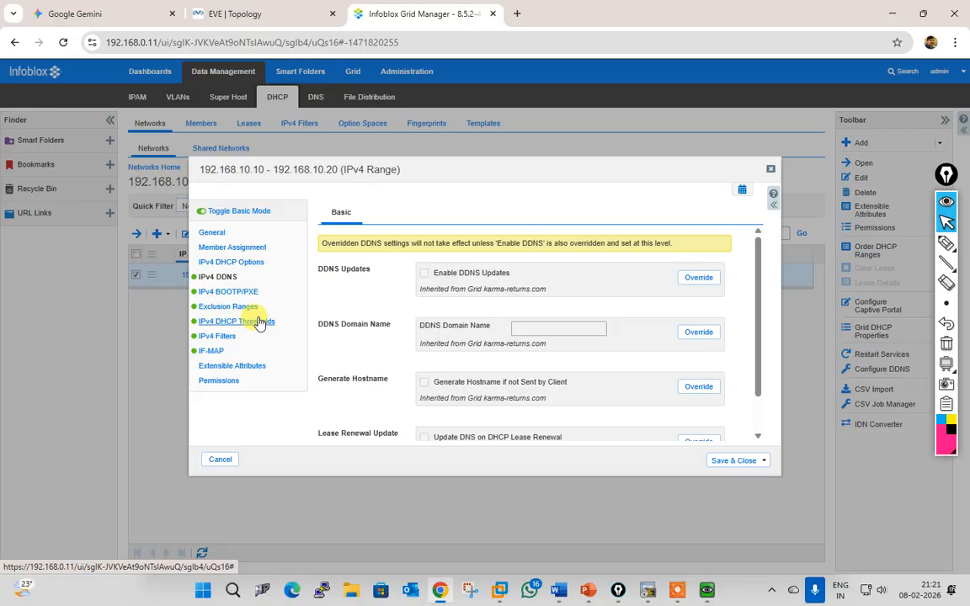
pyautogui.click(228, 292)
pyautogui.scroll(-1, 404, 303)
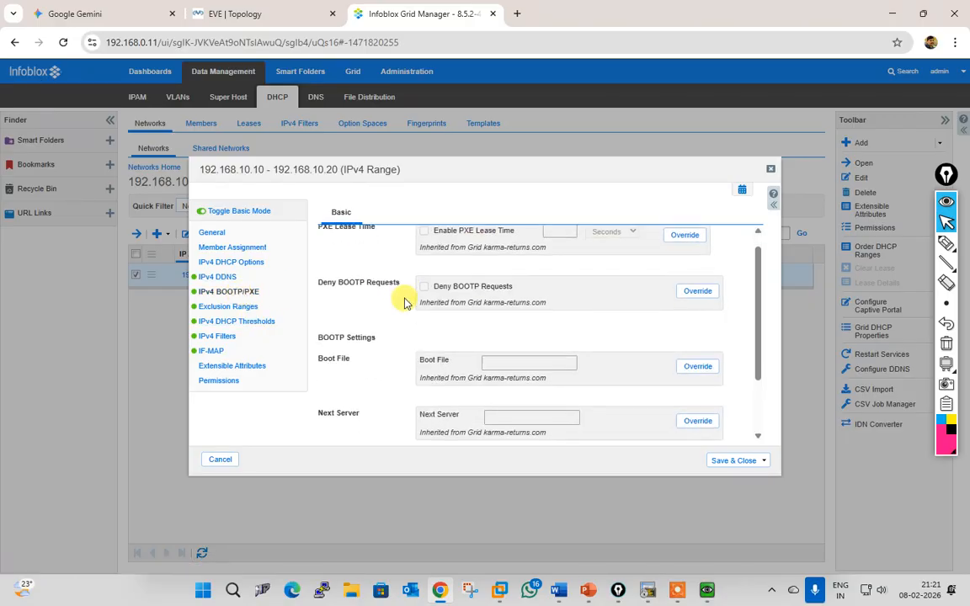
pyautogui.scroll(-2, 405, 303)
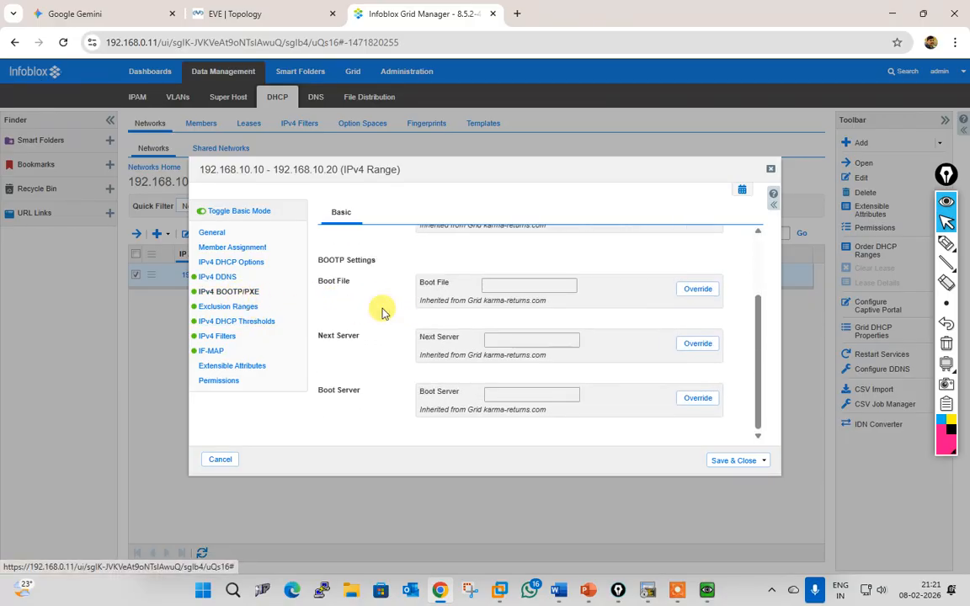
pyautogui.click(229, 306)
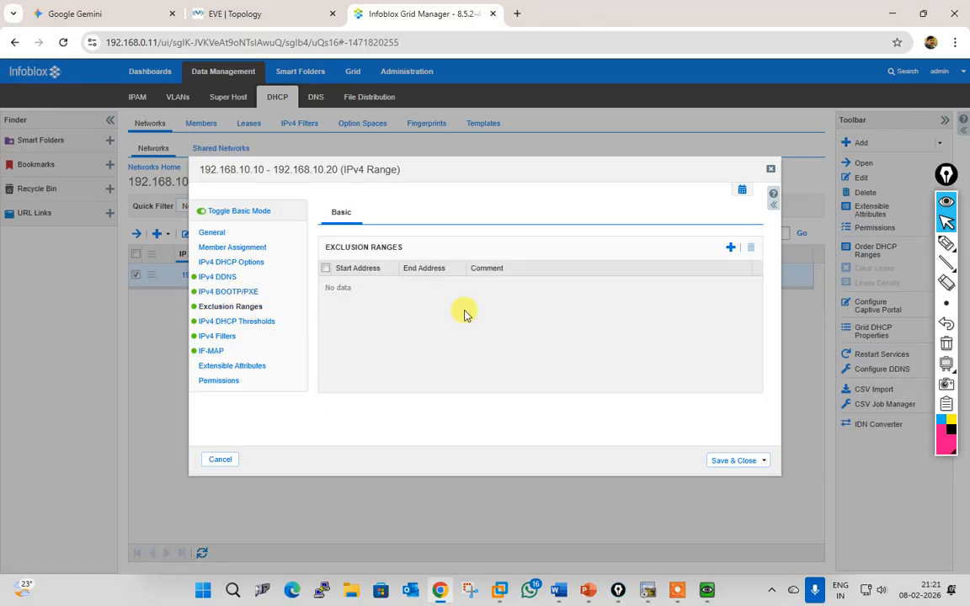
pyautogui.click(221, 321)
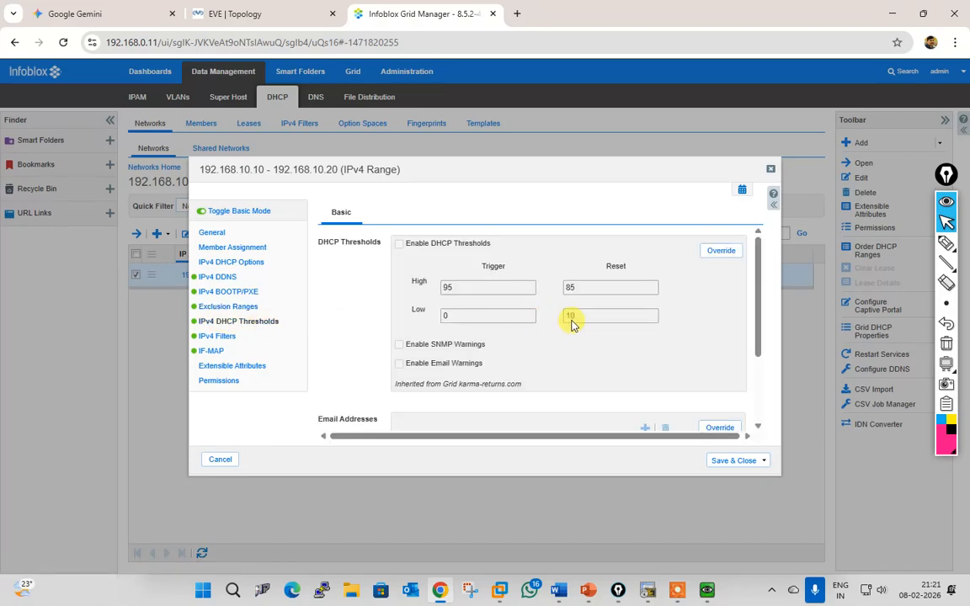
pyautogui.scroll(-2, 571, 324)
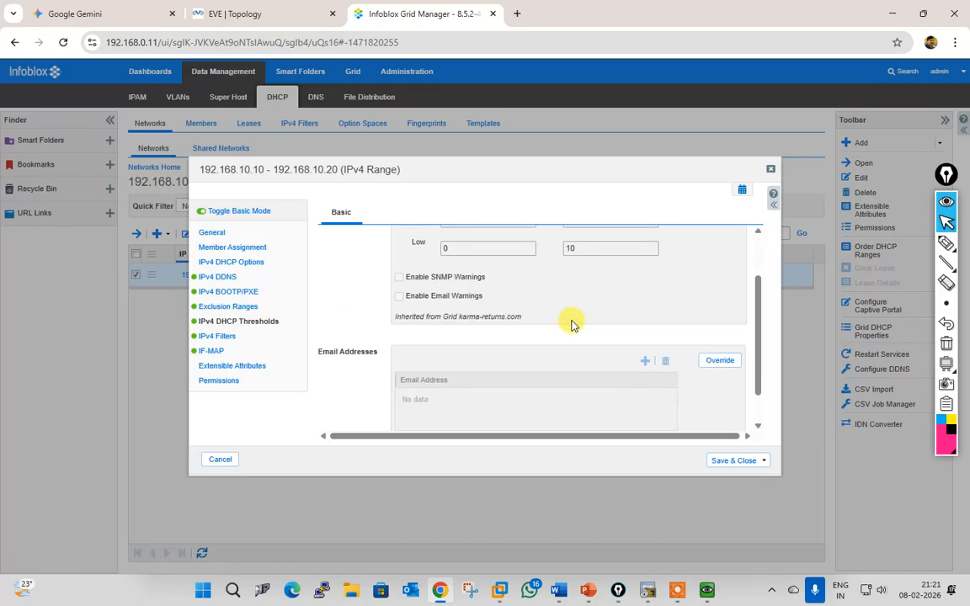
pyautogui.scroll(-1, 570, 323)
# Step: Check the filters, IF-MAP, attributes and permissions, switch to Basic Mode, and cancel unsaved
pyautogui.click(217, 337)
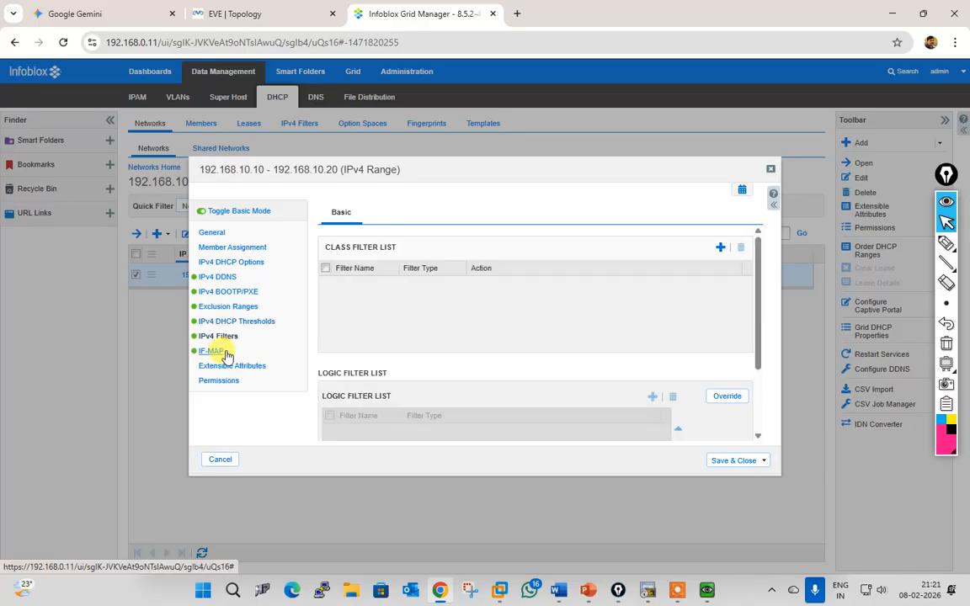
pyautogui.click(242, 323)
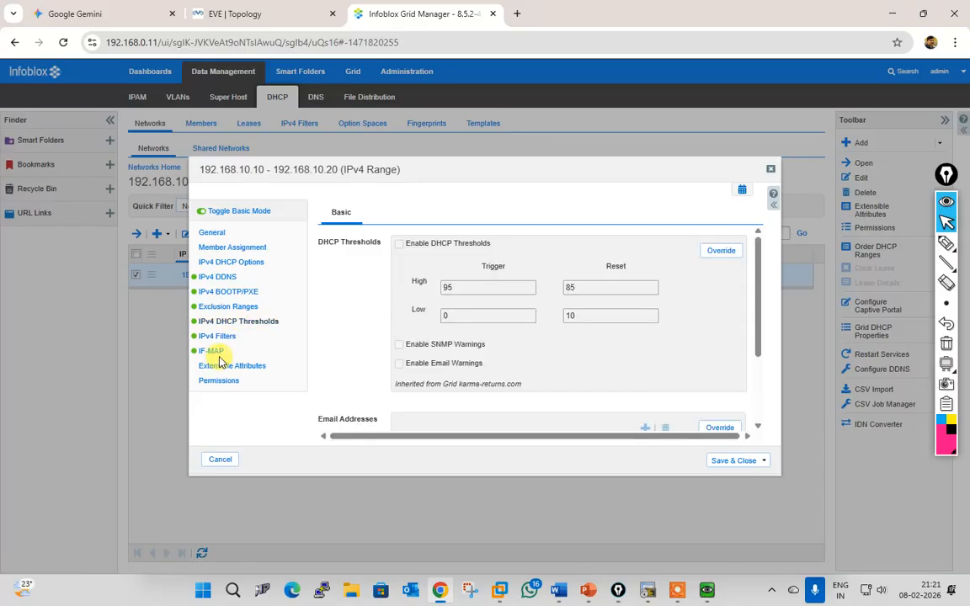
pyautogui.click(221, 352)
pyautogui.click(234, 368)
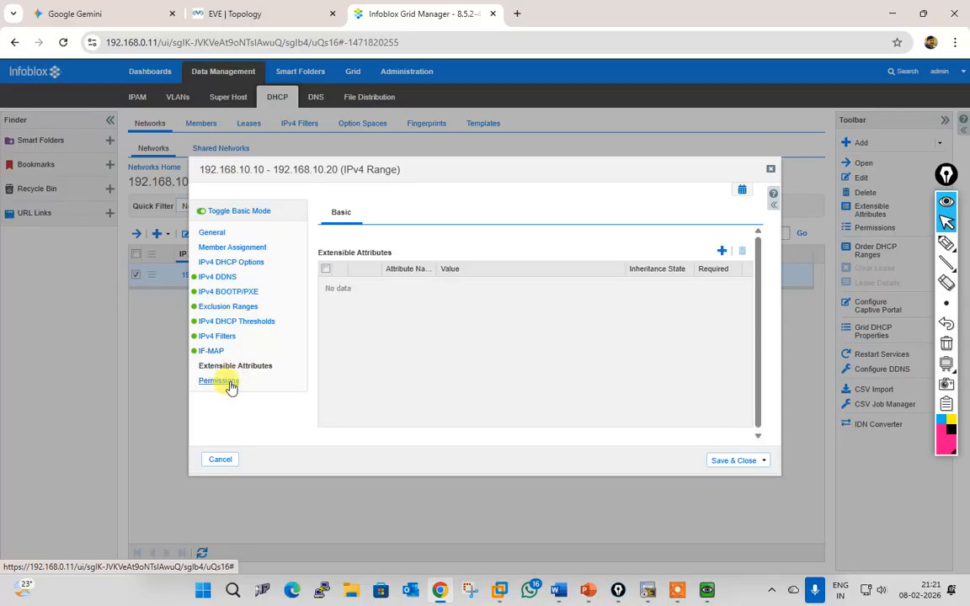
pyautogui.click(229, 383)
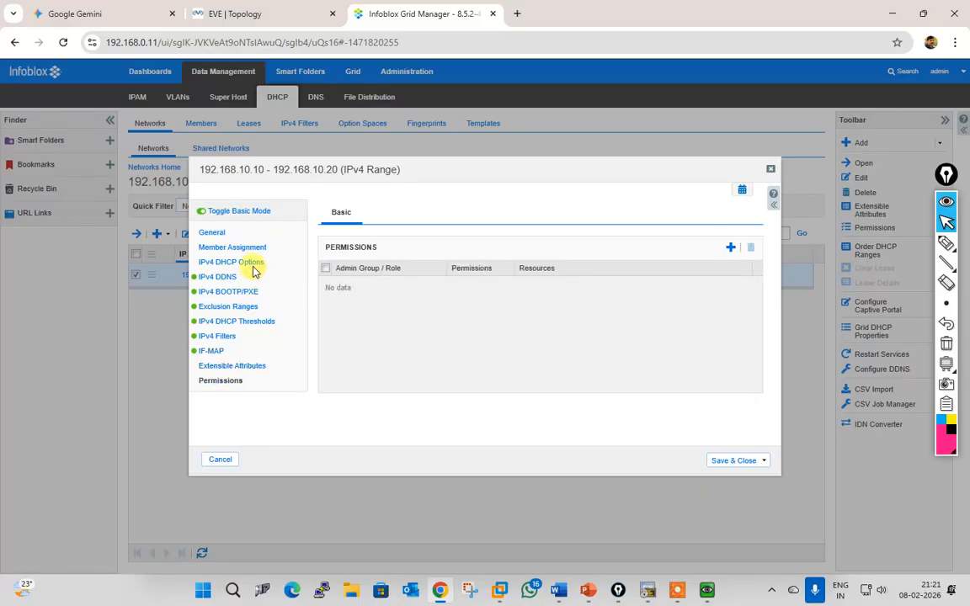
pyautogui.click(247, 212)
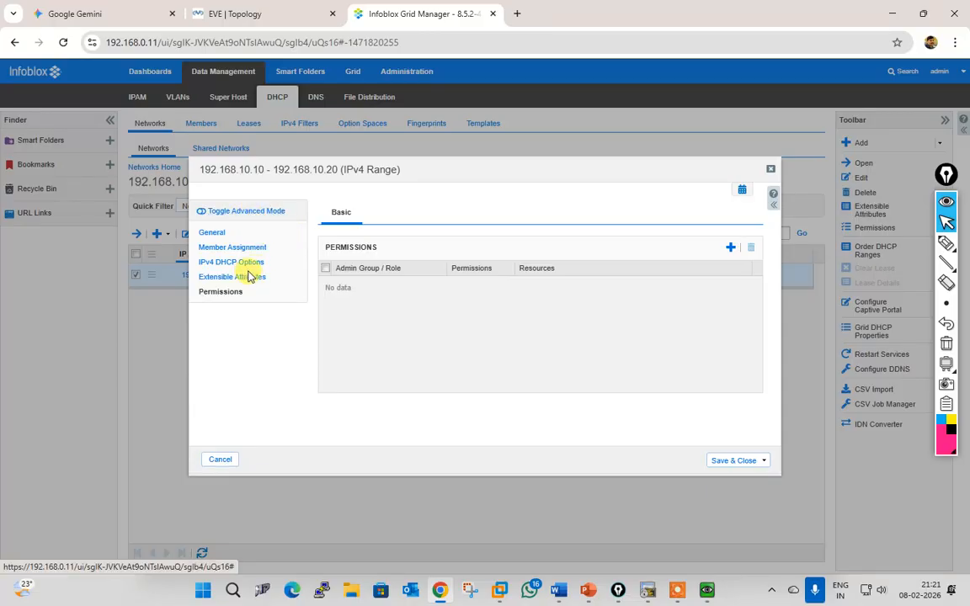
pyautogui.click(221, 459)
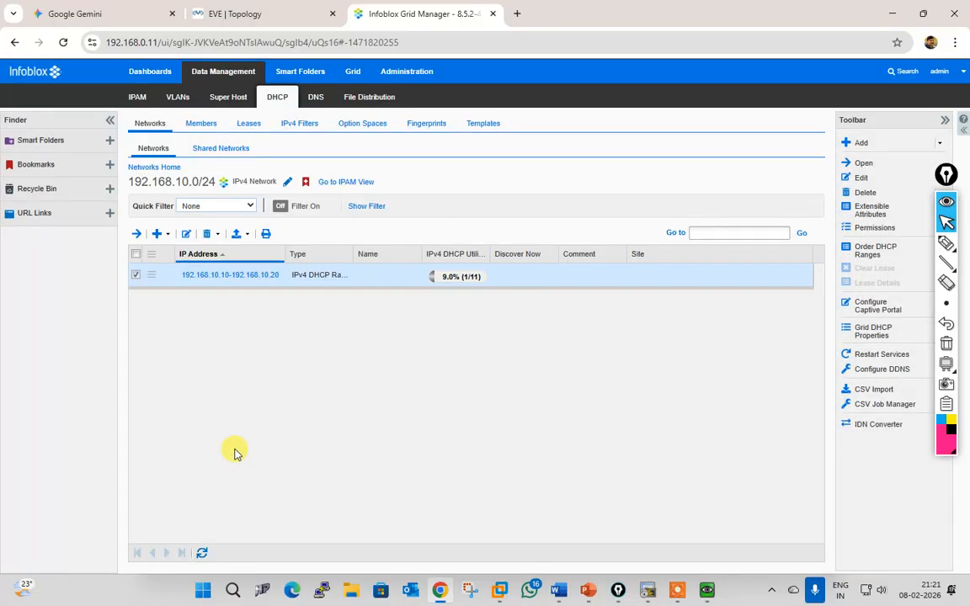
# Step: Deselect the DHCP range row and expand the hidden Windows system-tray icons
pyautogui.click(136, 277)
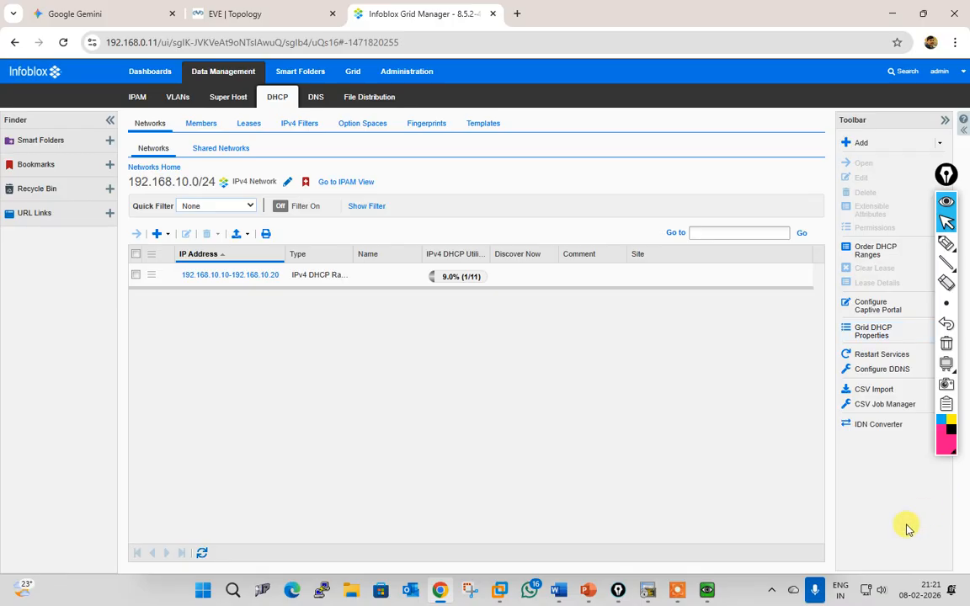
pyautogui.click(773, 591)
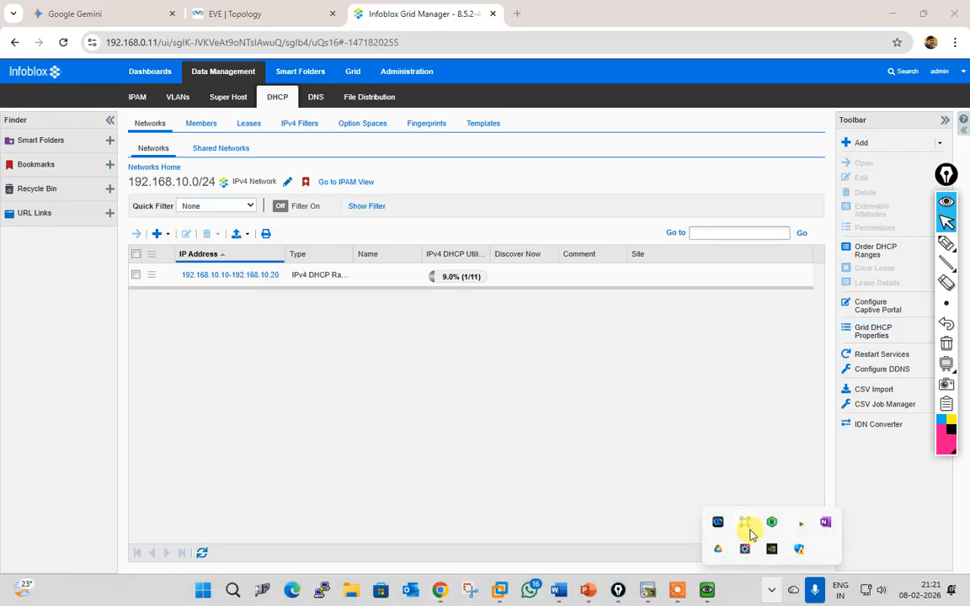